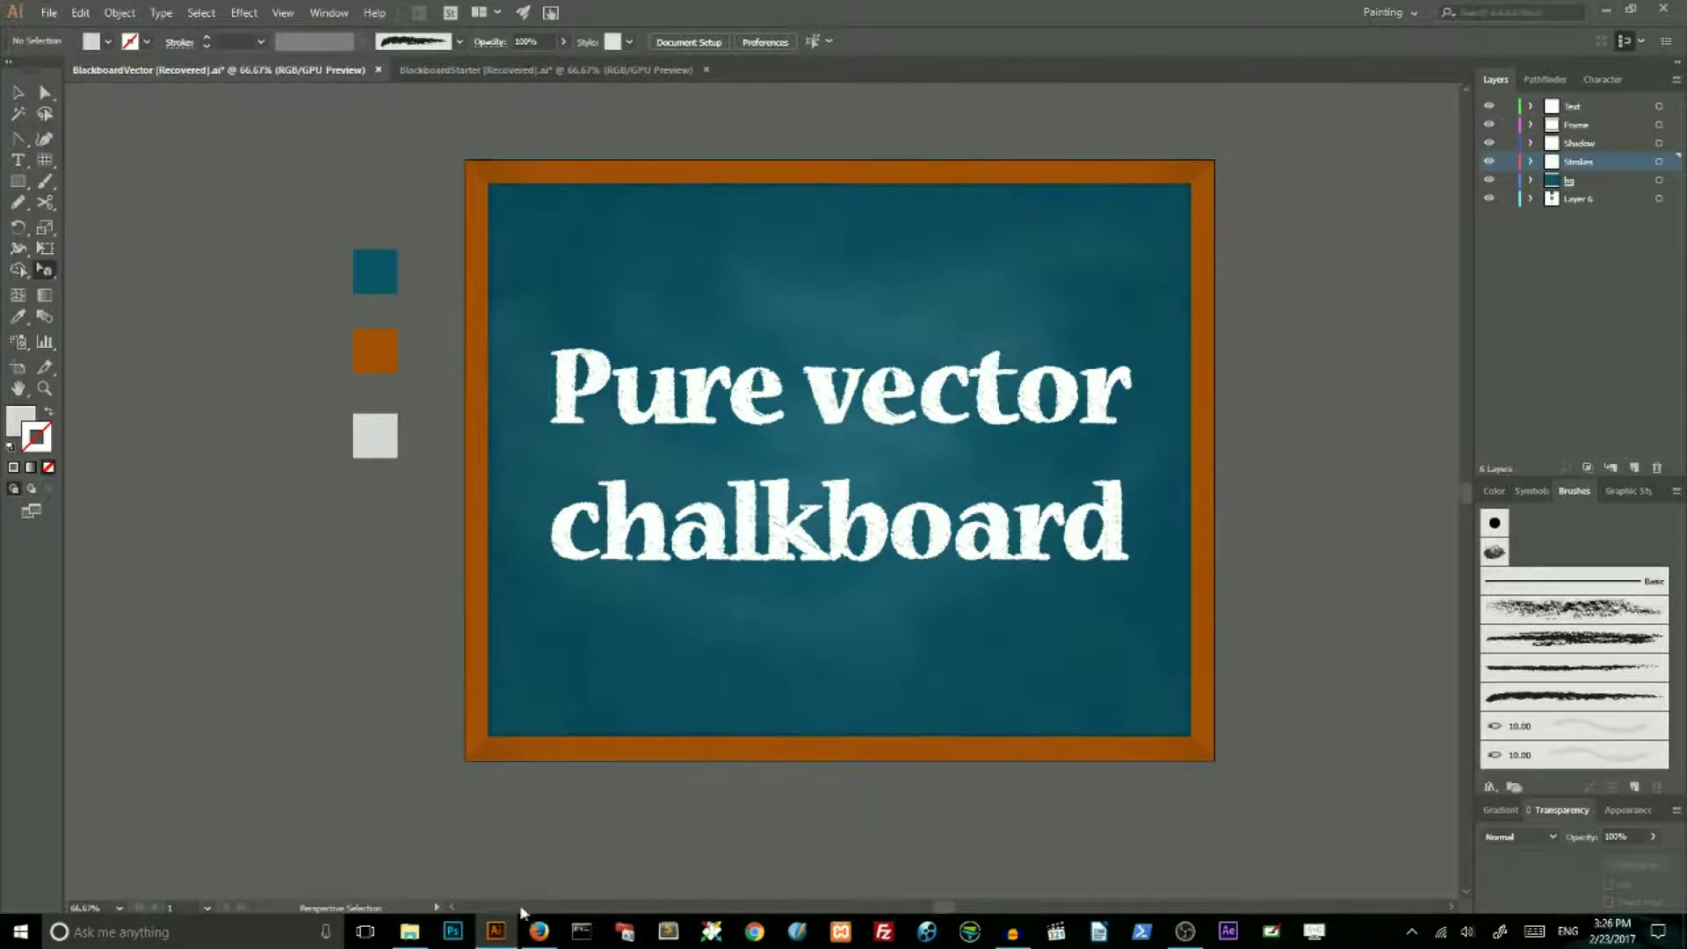
# Read the tutorial in the browser, then return to the chalkboard artwork
pyautogui.click(538, 932)
pyautogui.middleClick(229, 498)
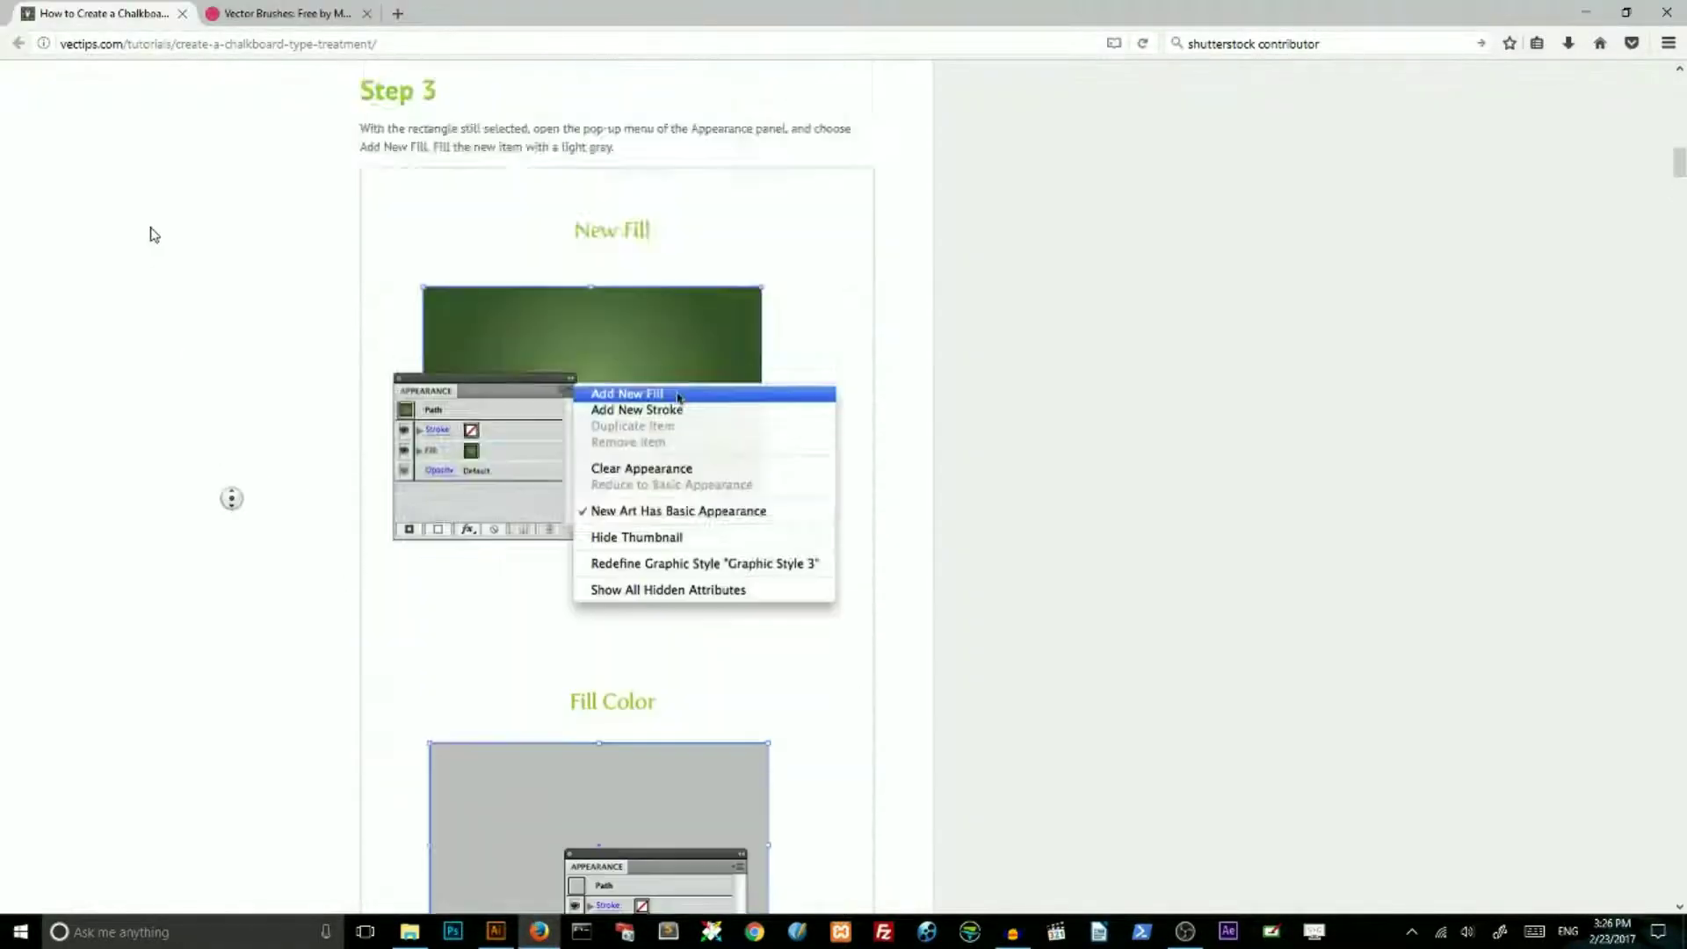
pyautogui.scroll(-20, 256, 407)
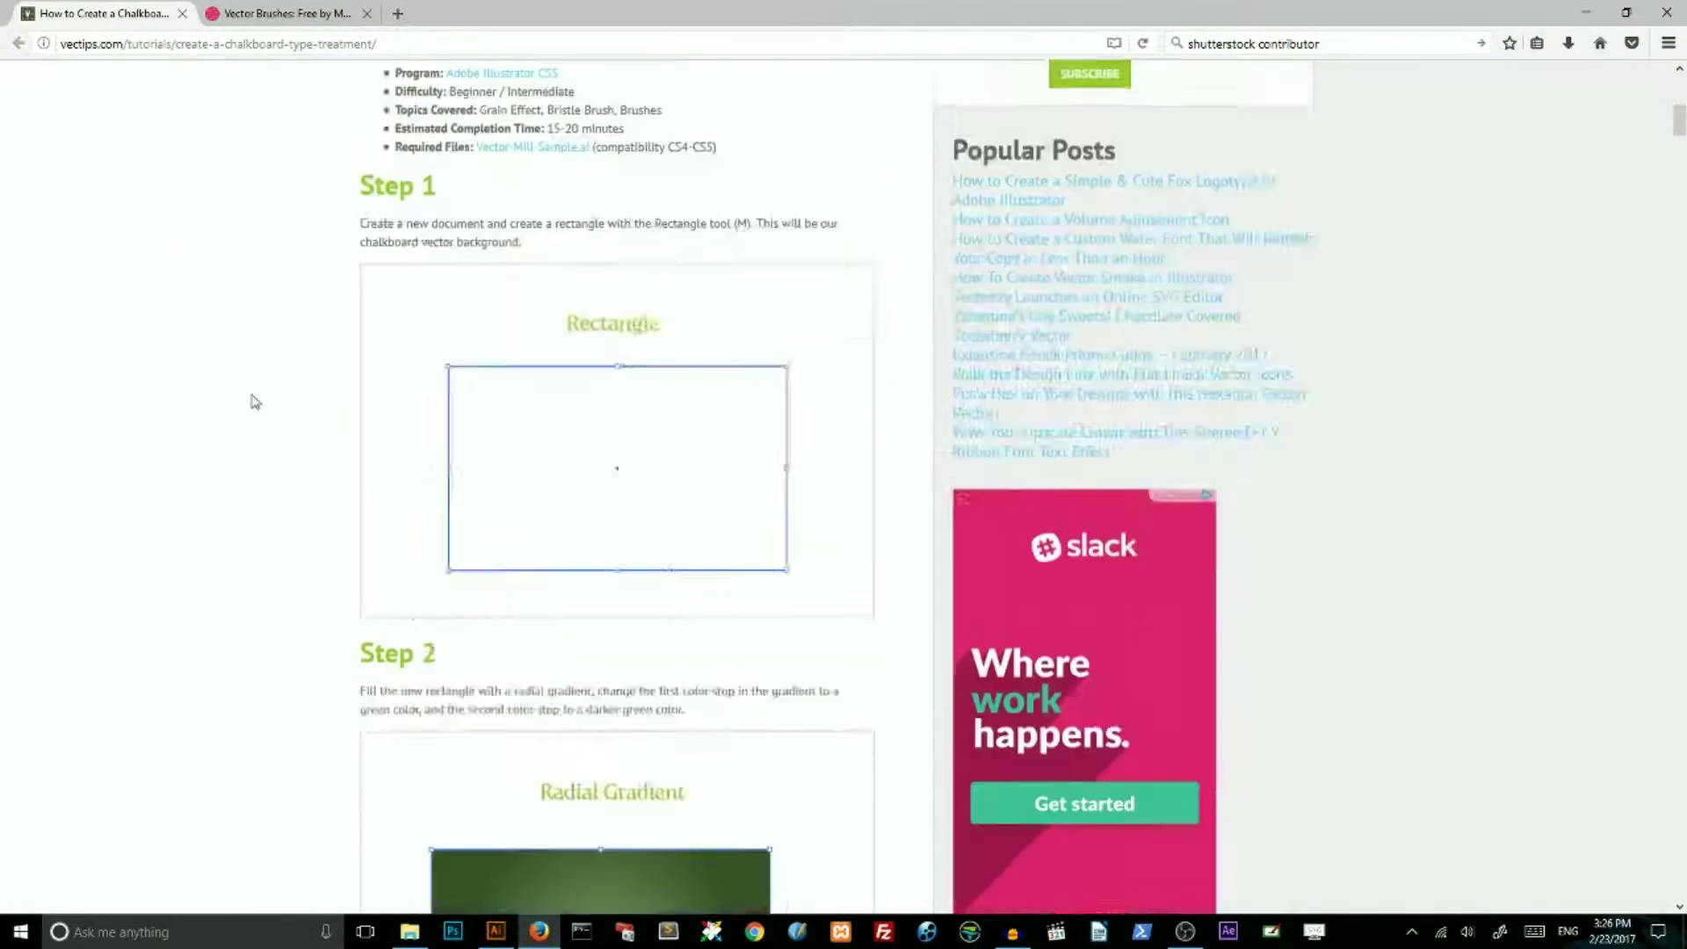
pyautogui.scroll(-10, 252, 384)
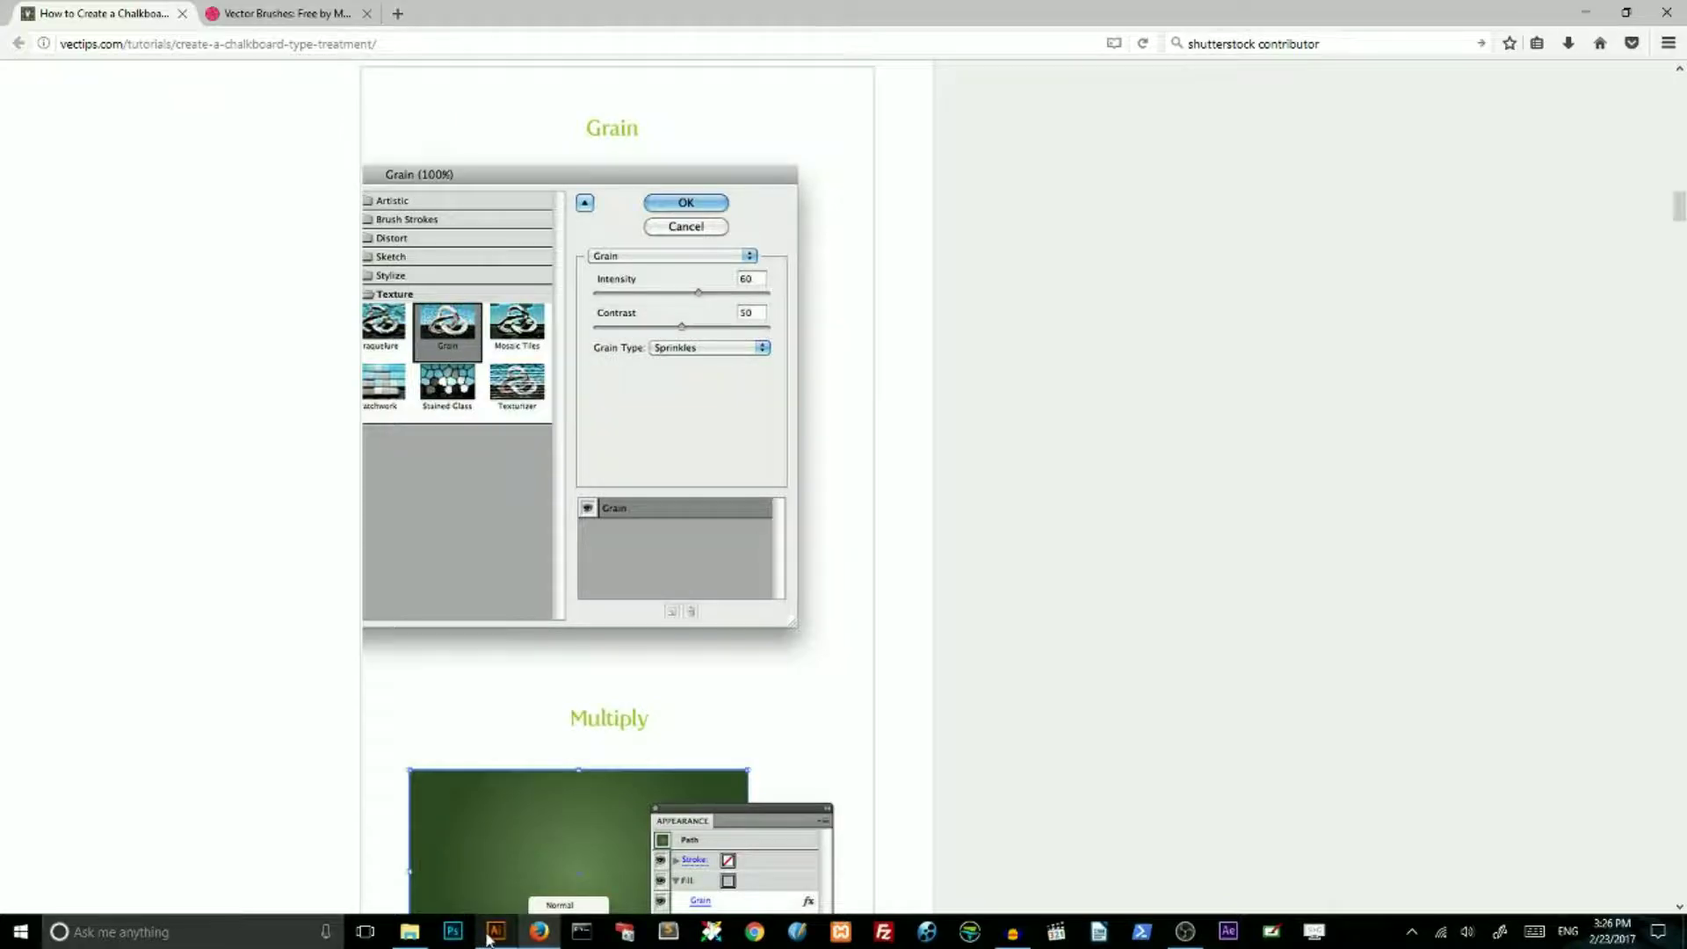
pyautogui.click(489, 937)
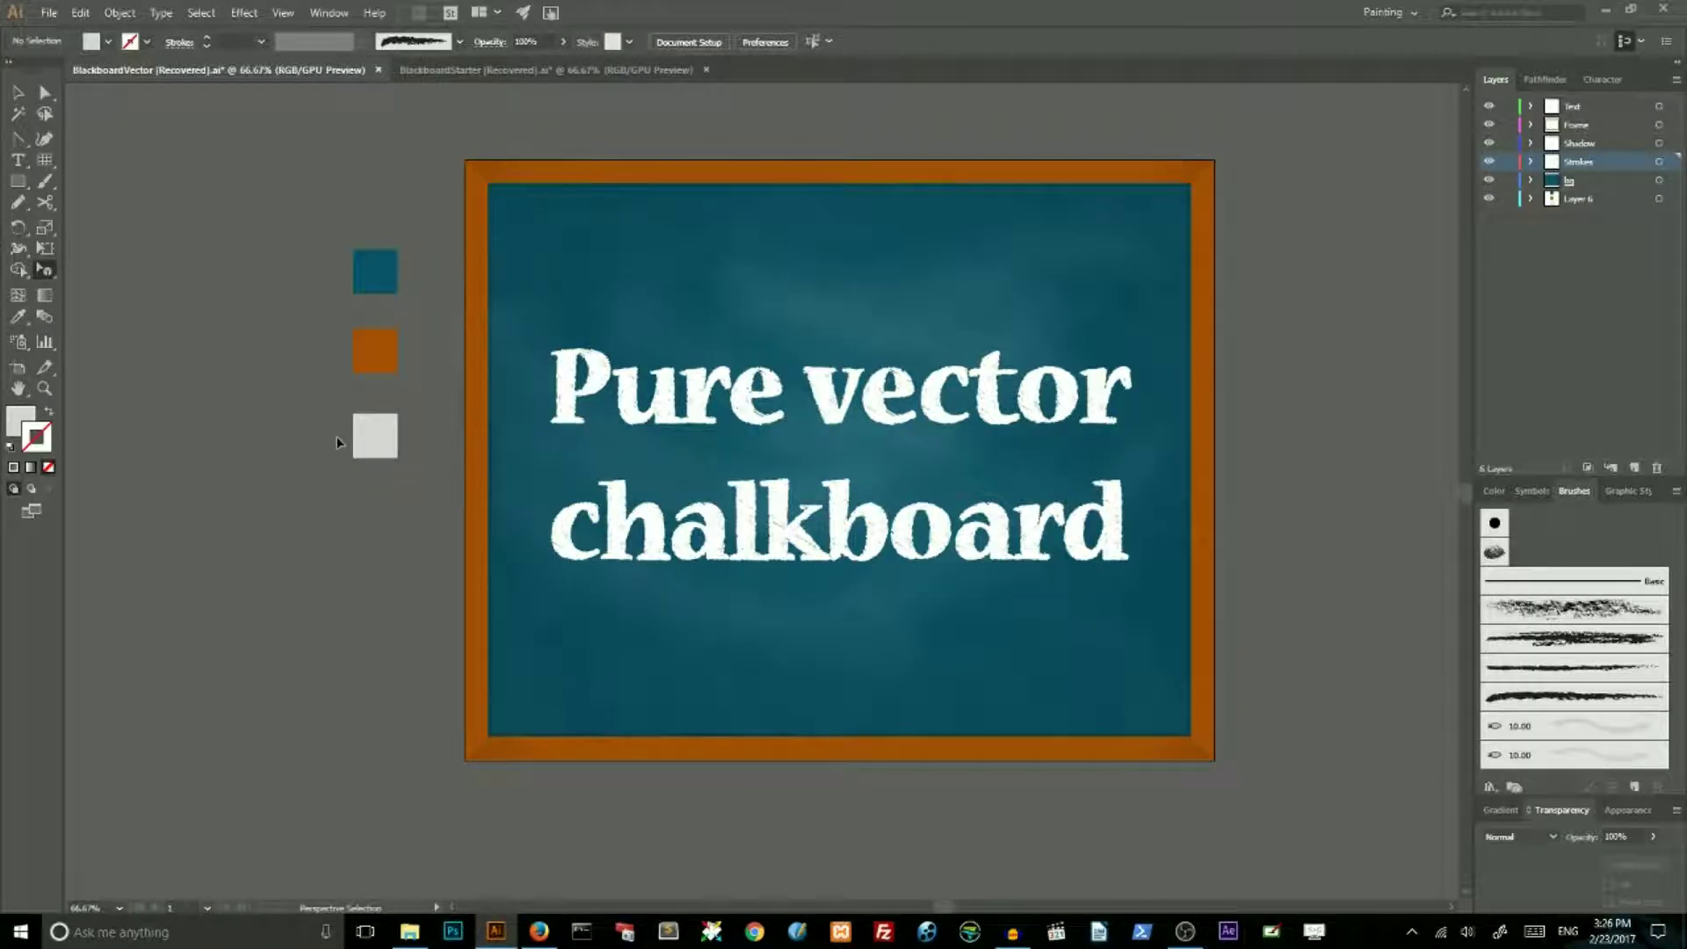
# Begin a new document from the File menu but cancel without creating one
pyautogui.click(56, 14)
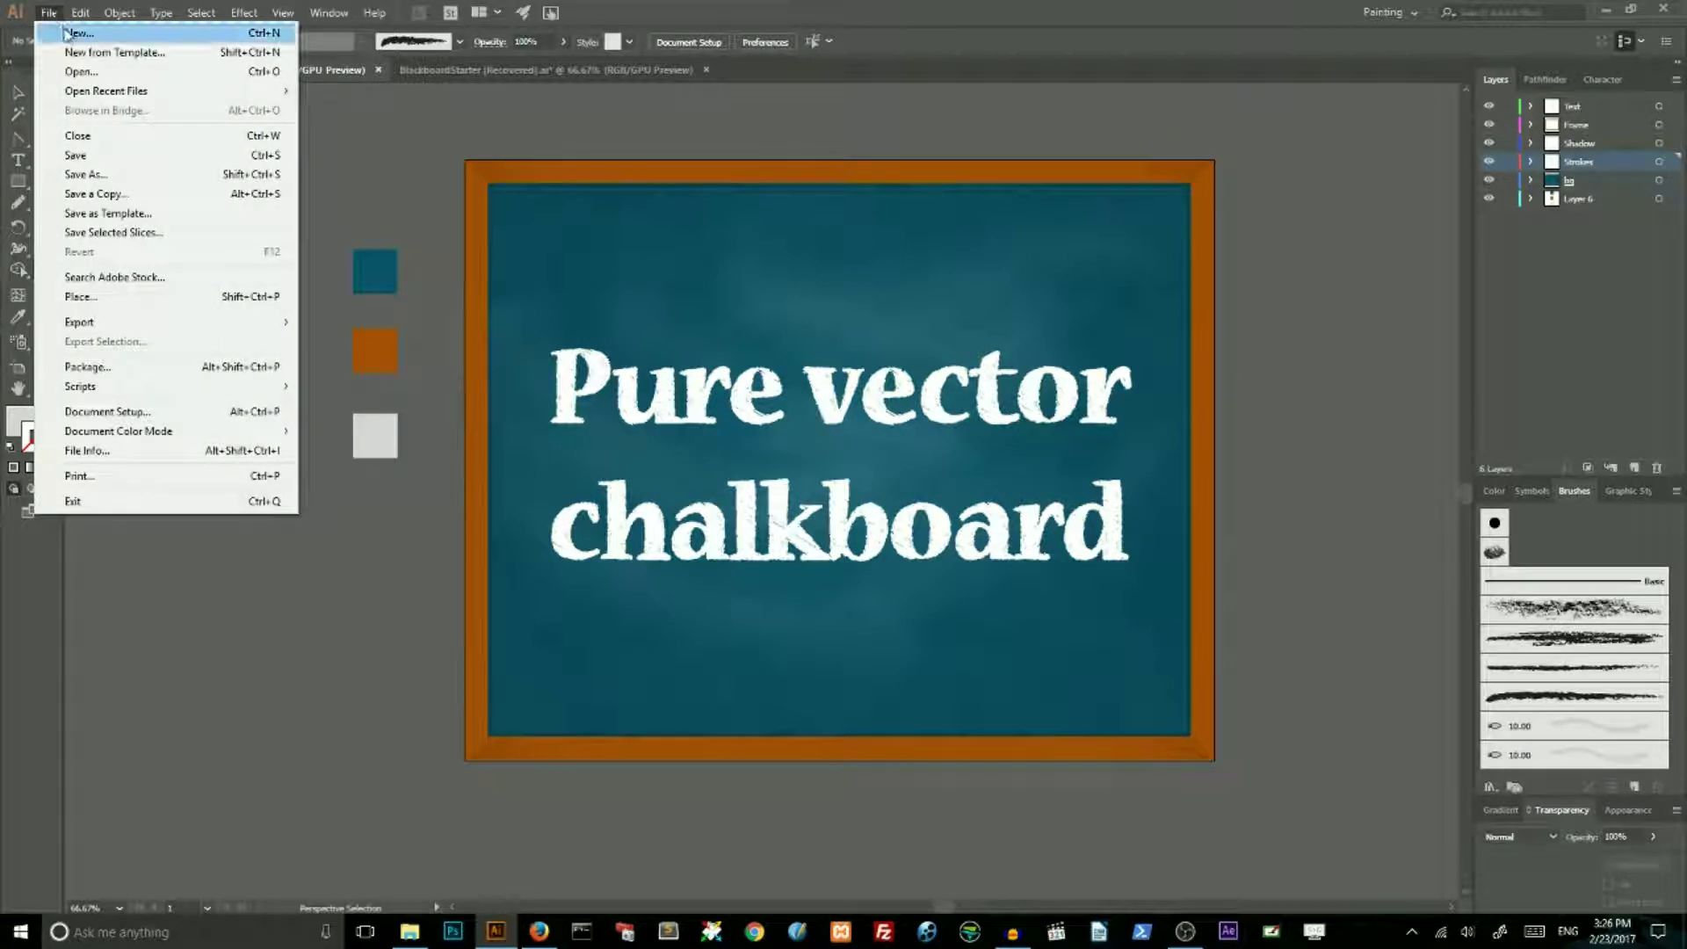
pyautogui.click(69, 34)
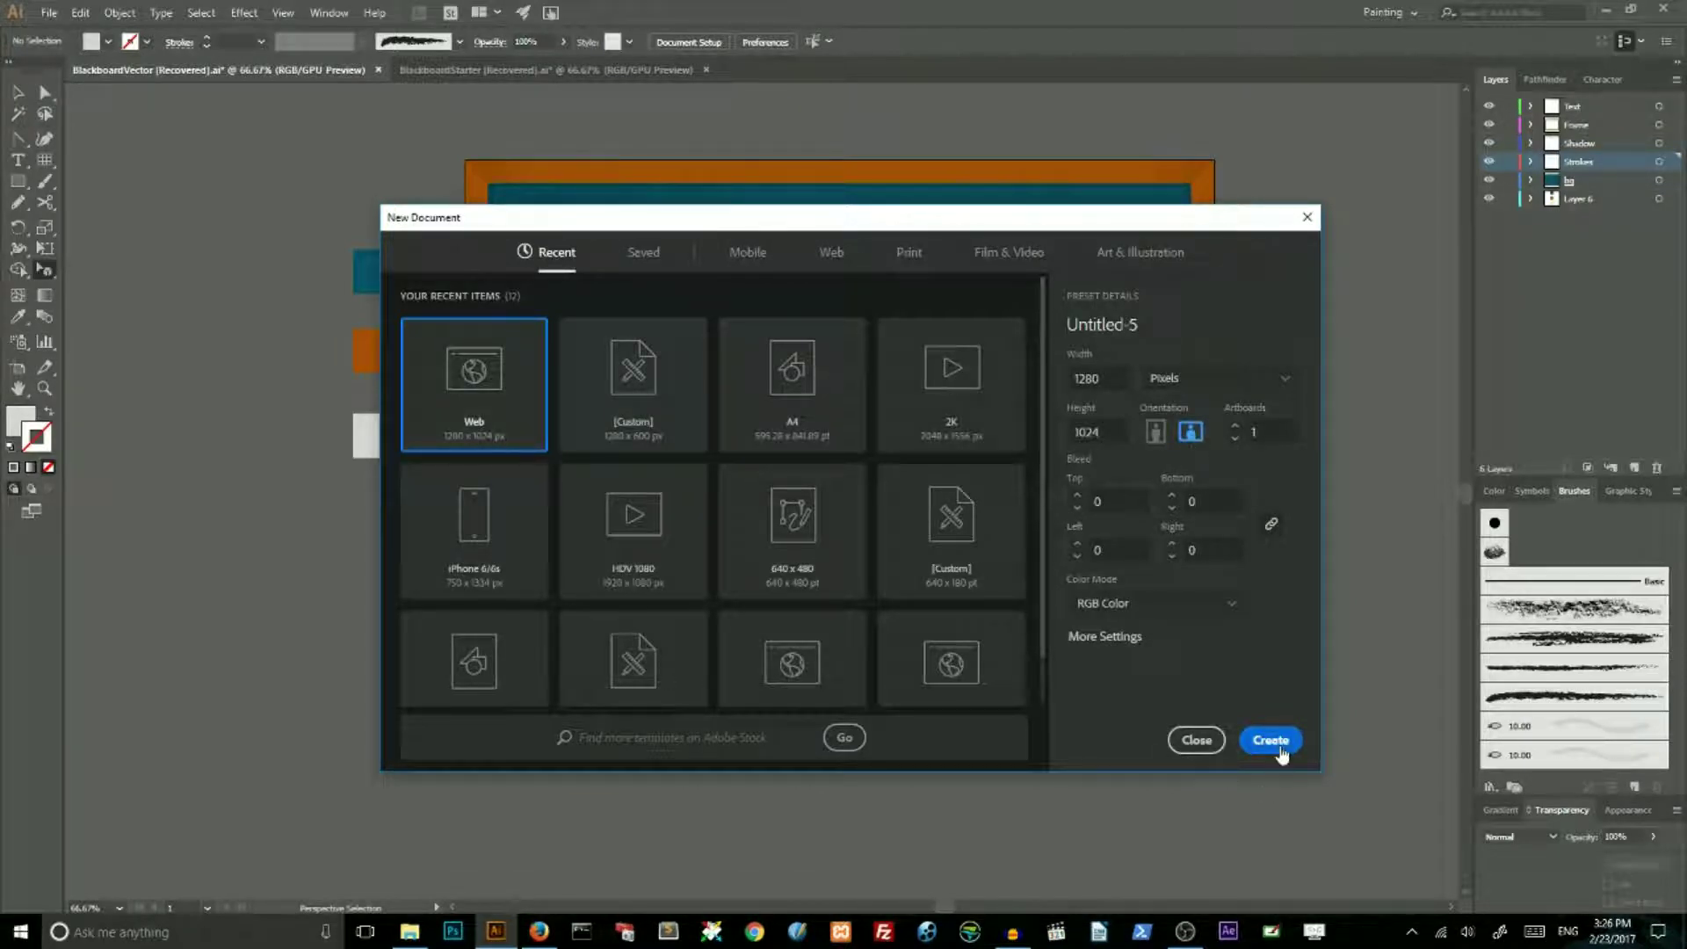
pyautogui.click(1196, 741)
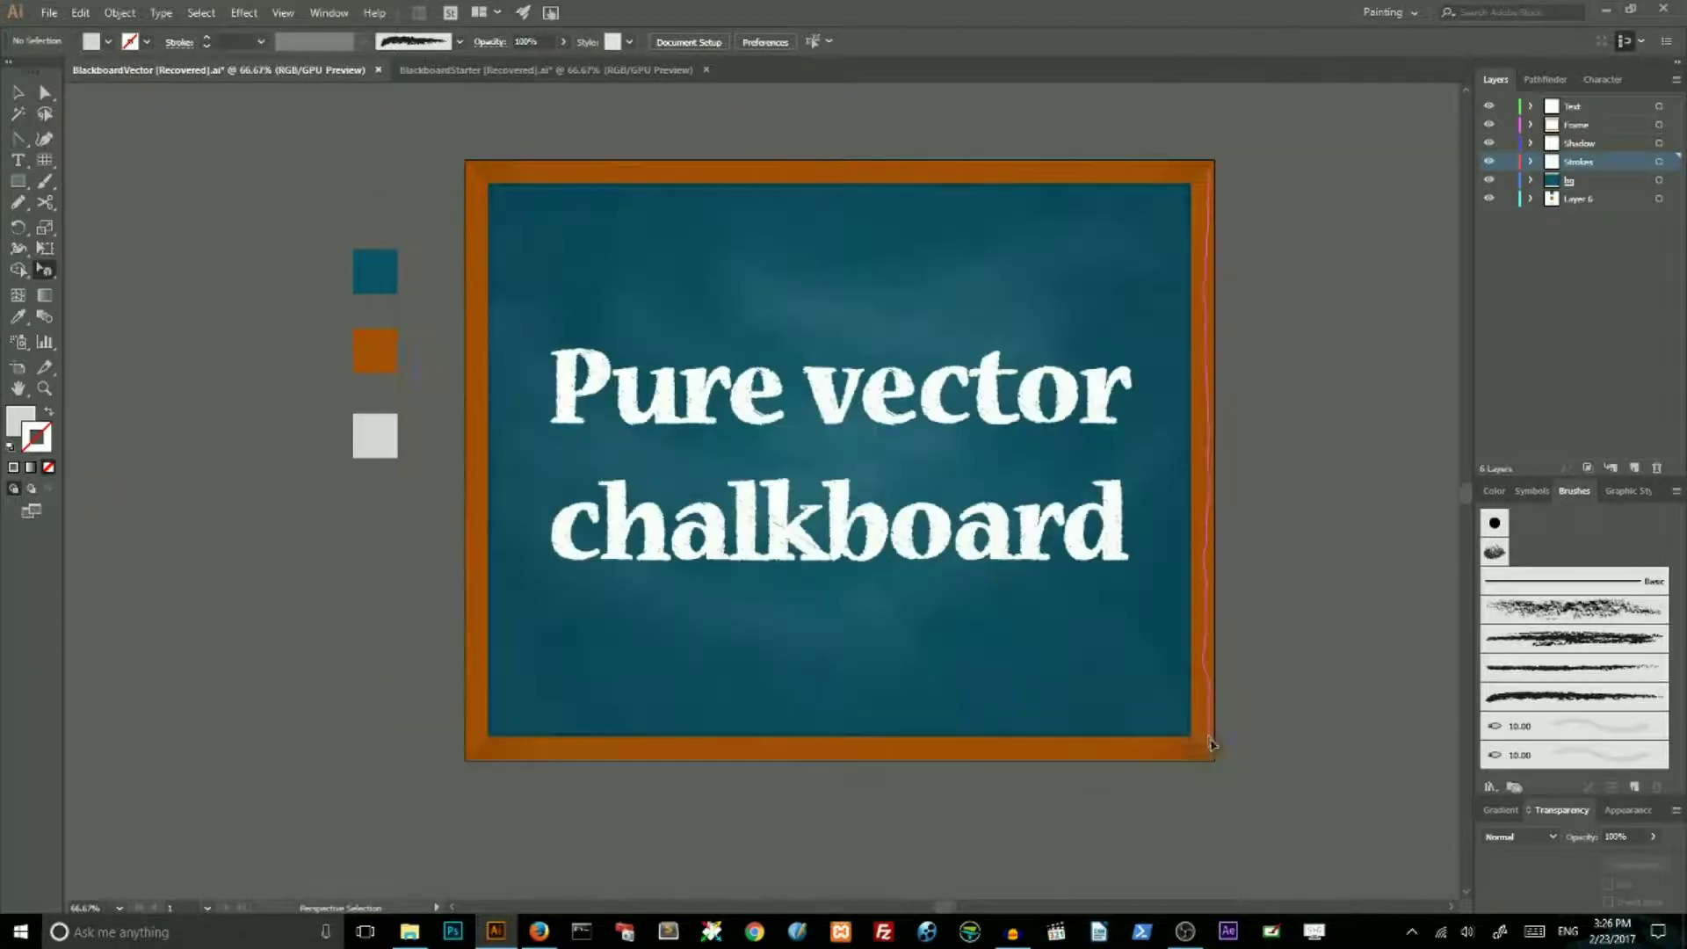
# In BlackboardStarter, draw a rectangle covering the whole 1280 x 1024 px artboard
pyautogui.click(423, 70)
pyautogui.click(21, 182)
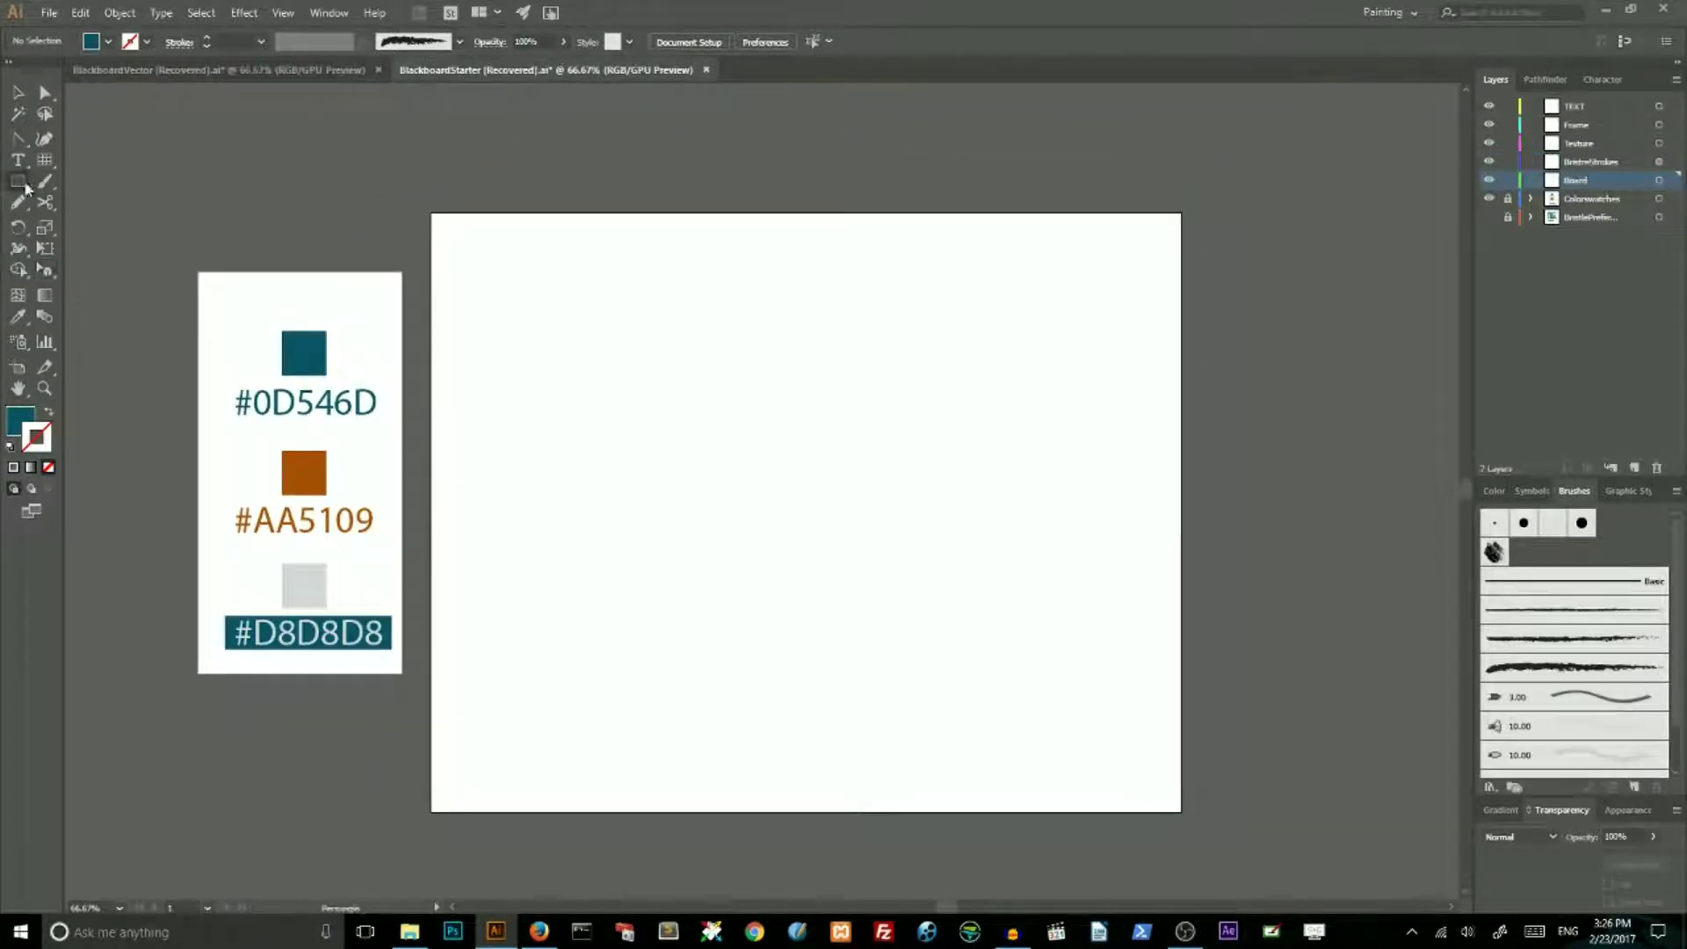
pyautogui.moveTo(27, 186); pyautogui.dragTo(83, 179)
pyautogui.moveTo(431, 209); pyautogui.dragTo(1180, 811)
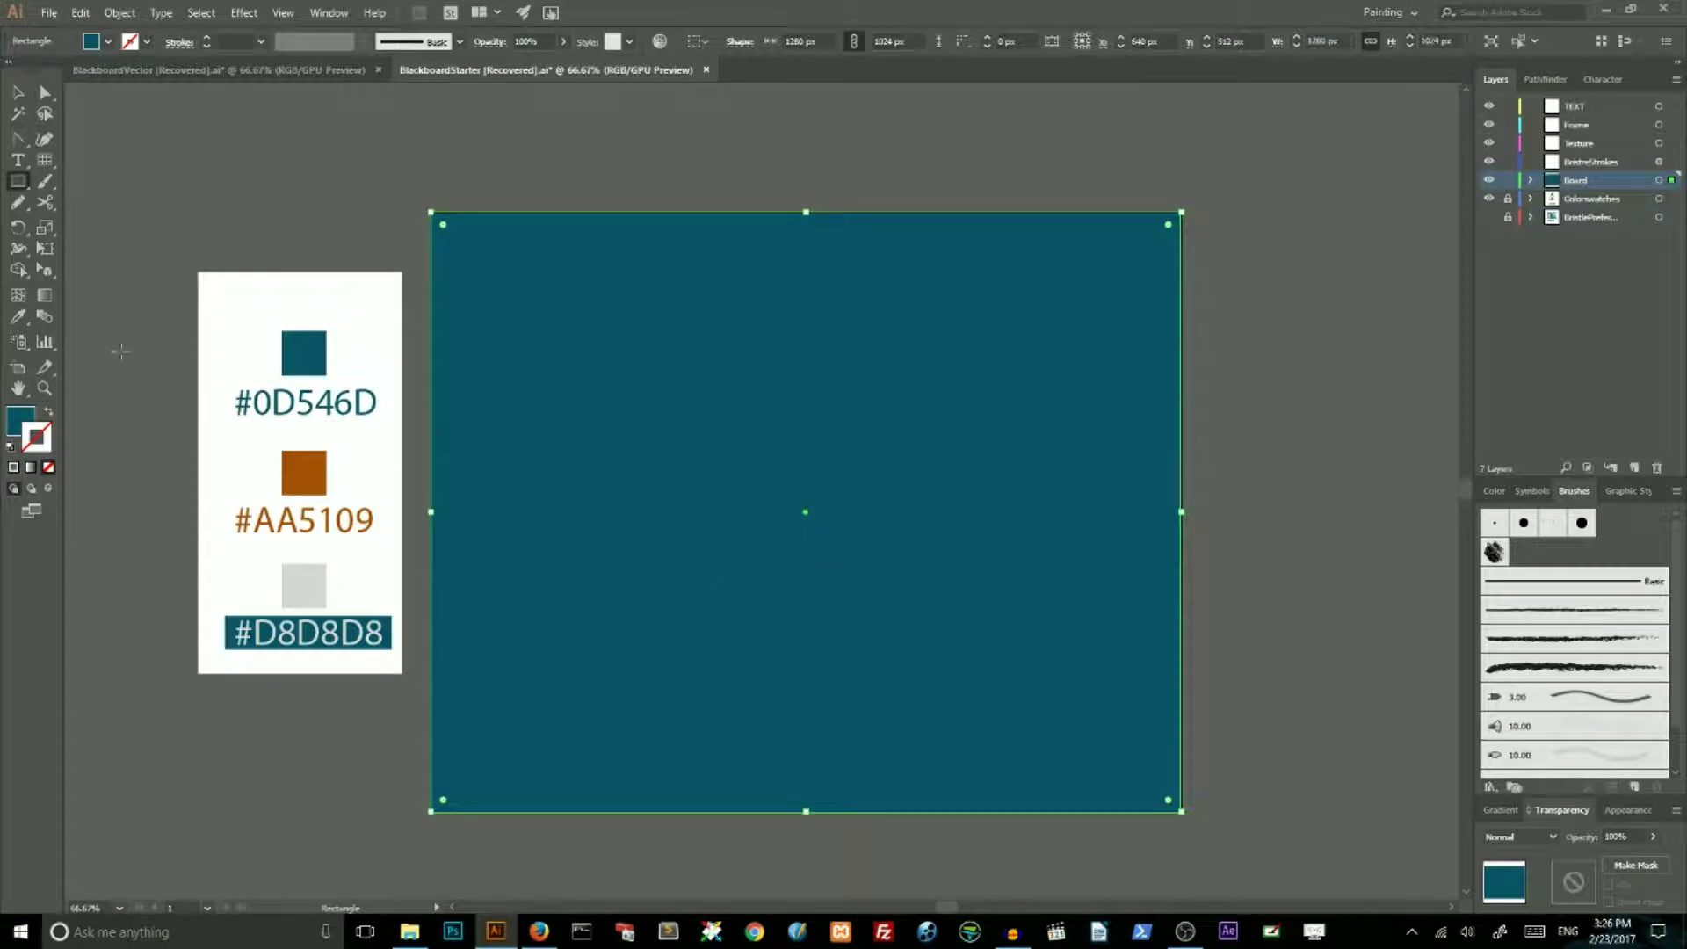
# Fill the rectangle with teal #0D546D using the Eyedropper
pyautogui.click(18, 318)
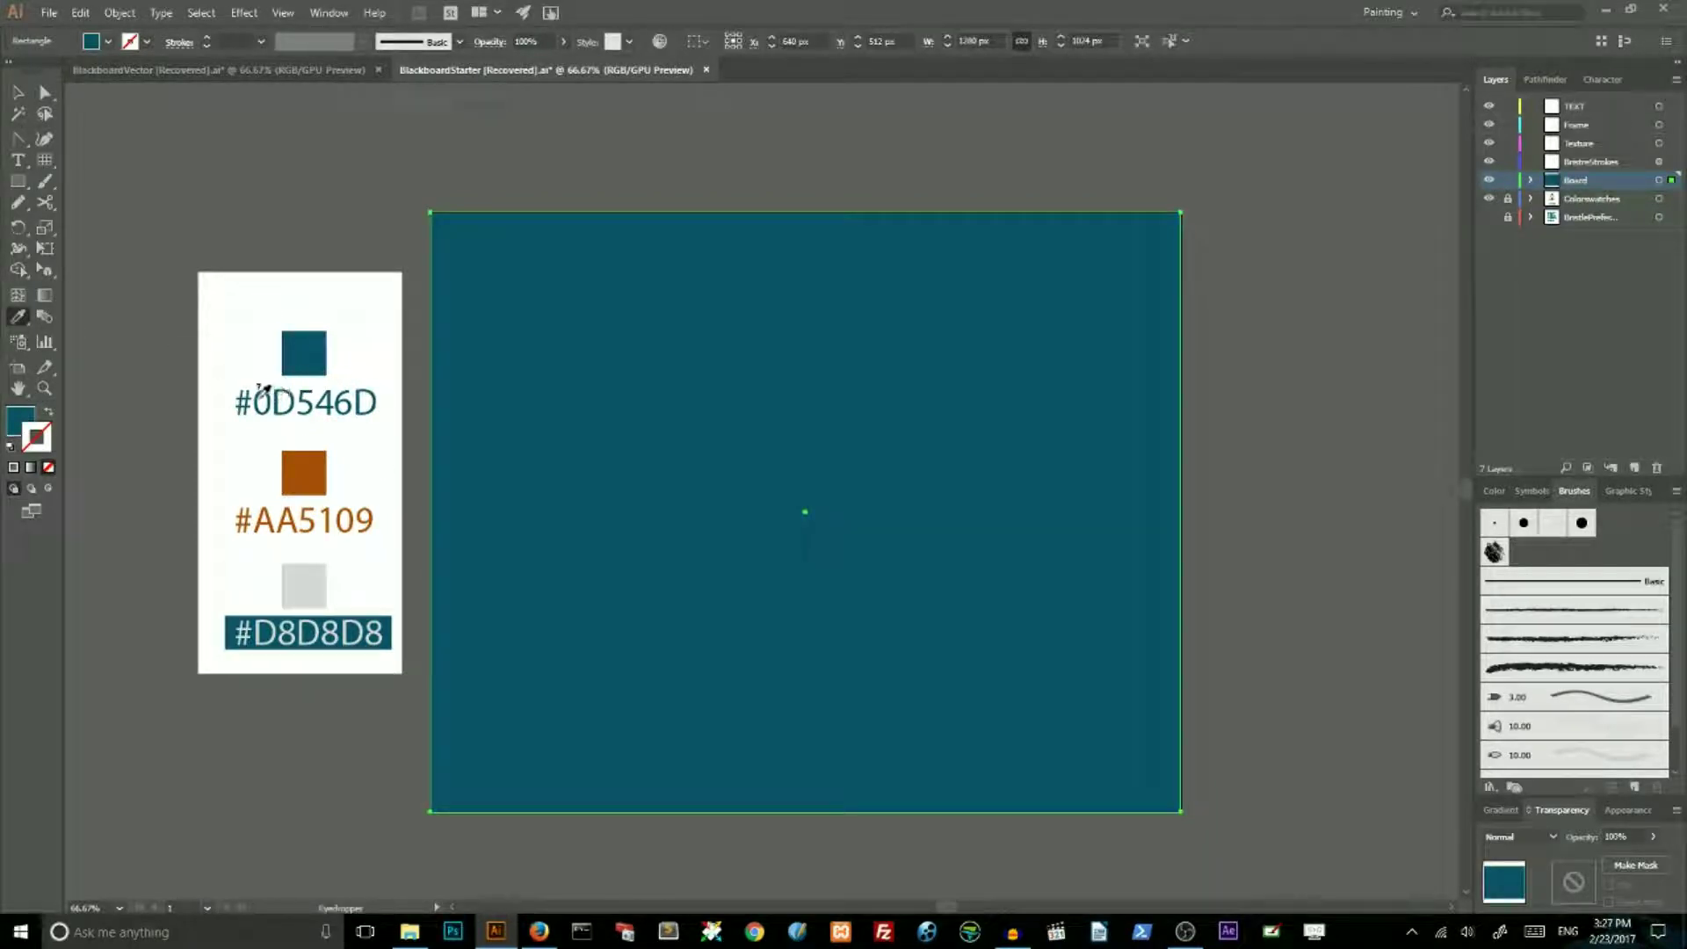
pyautogui.click(17, 92)
pyautogui.click(21, 420)
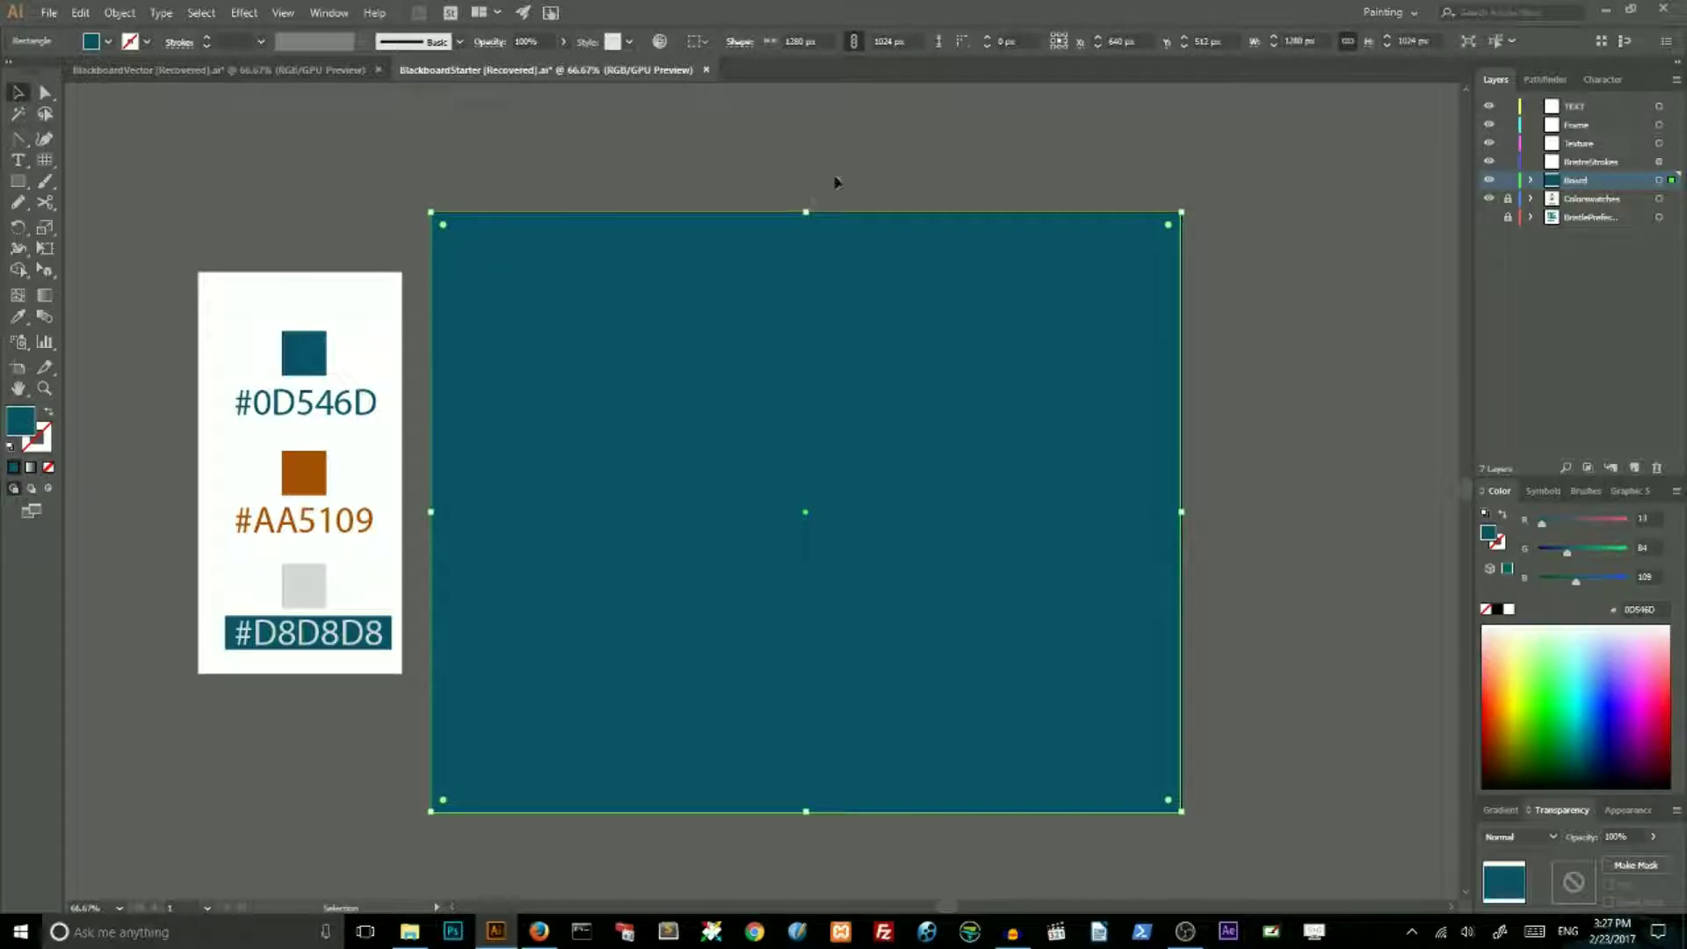
# Duplicate the board's teal fill and give the copy a radial white-to-black gradient
pyautogui.click(1626, 809)
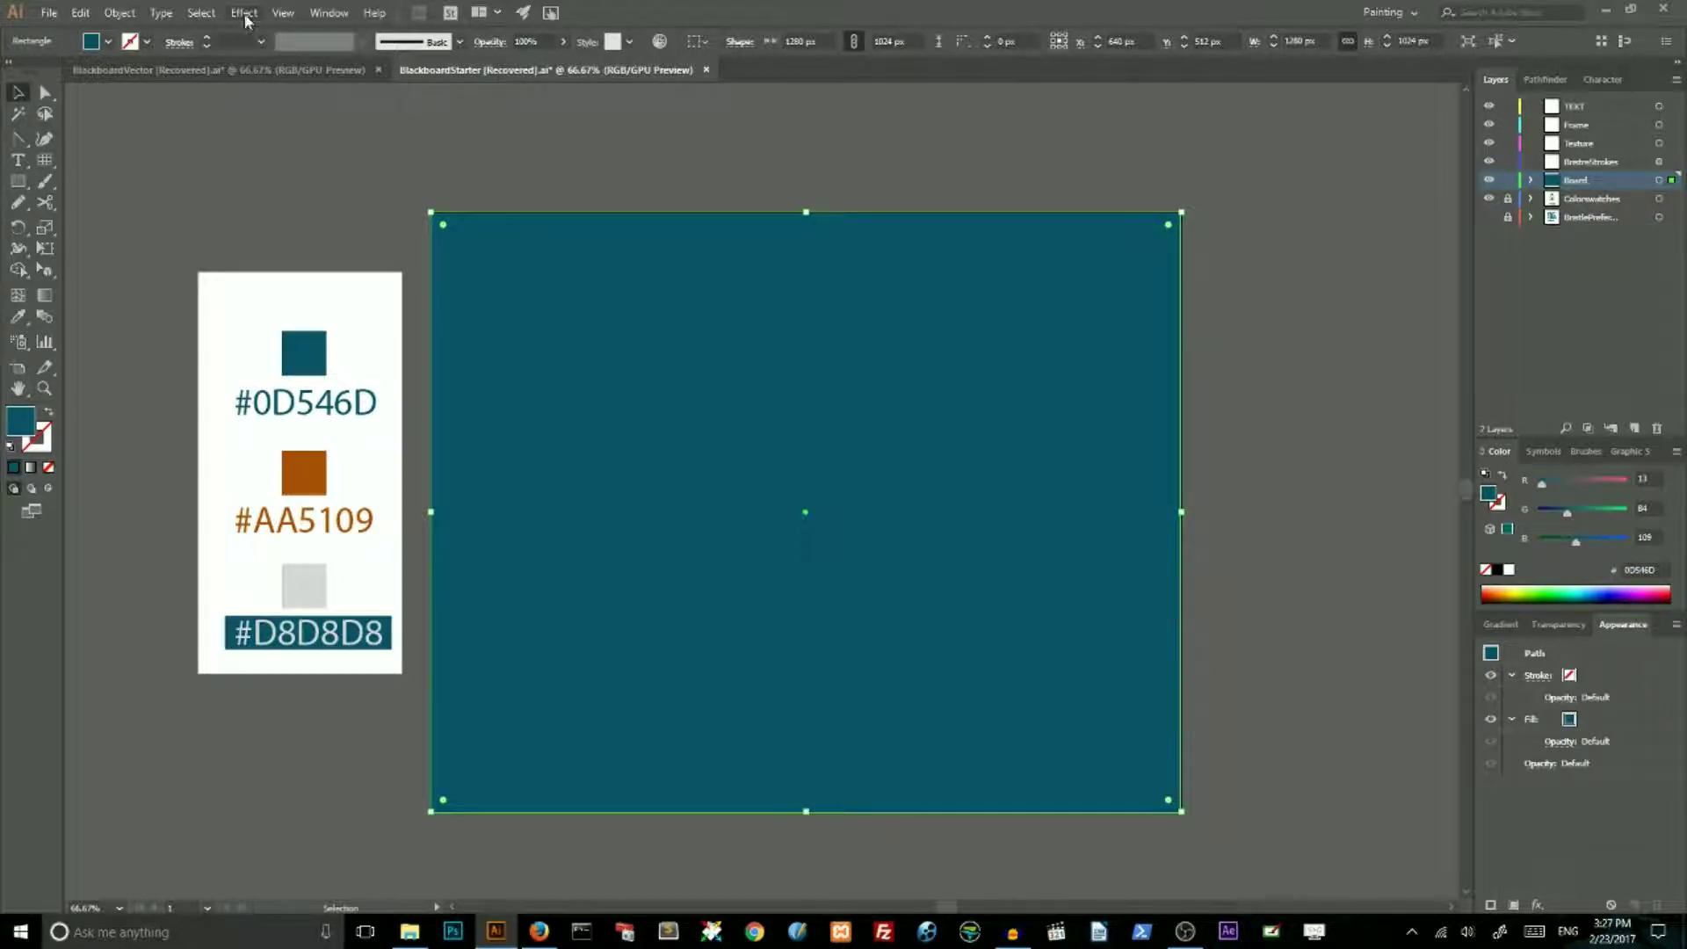
pyautogui.click(328, 12)
pyautogui.click(1599, 714)
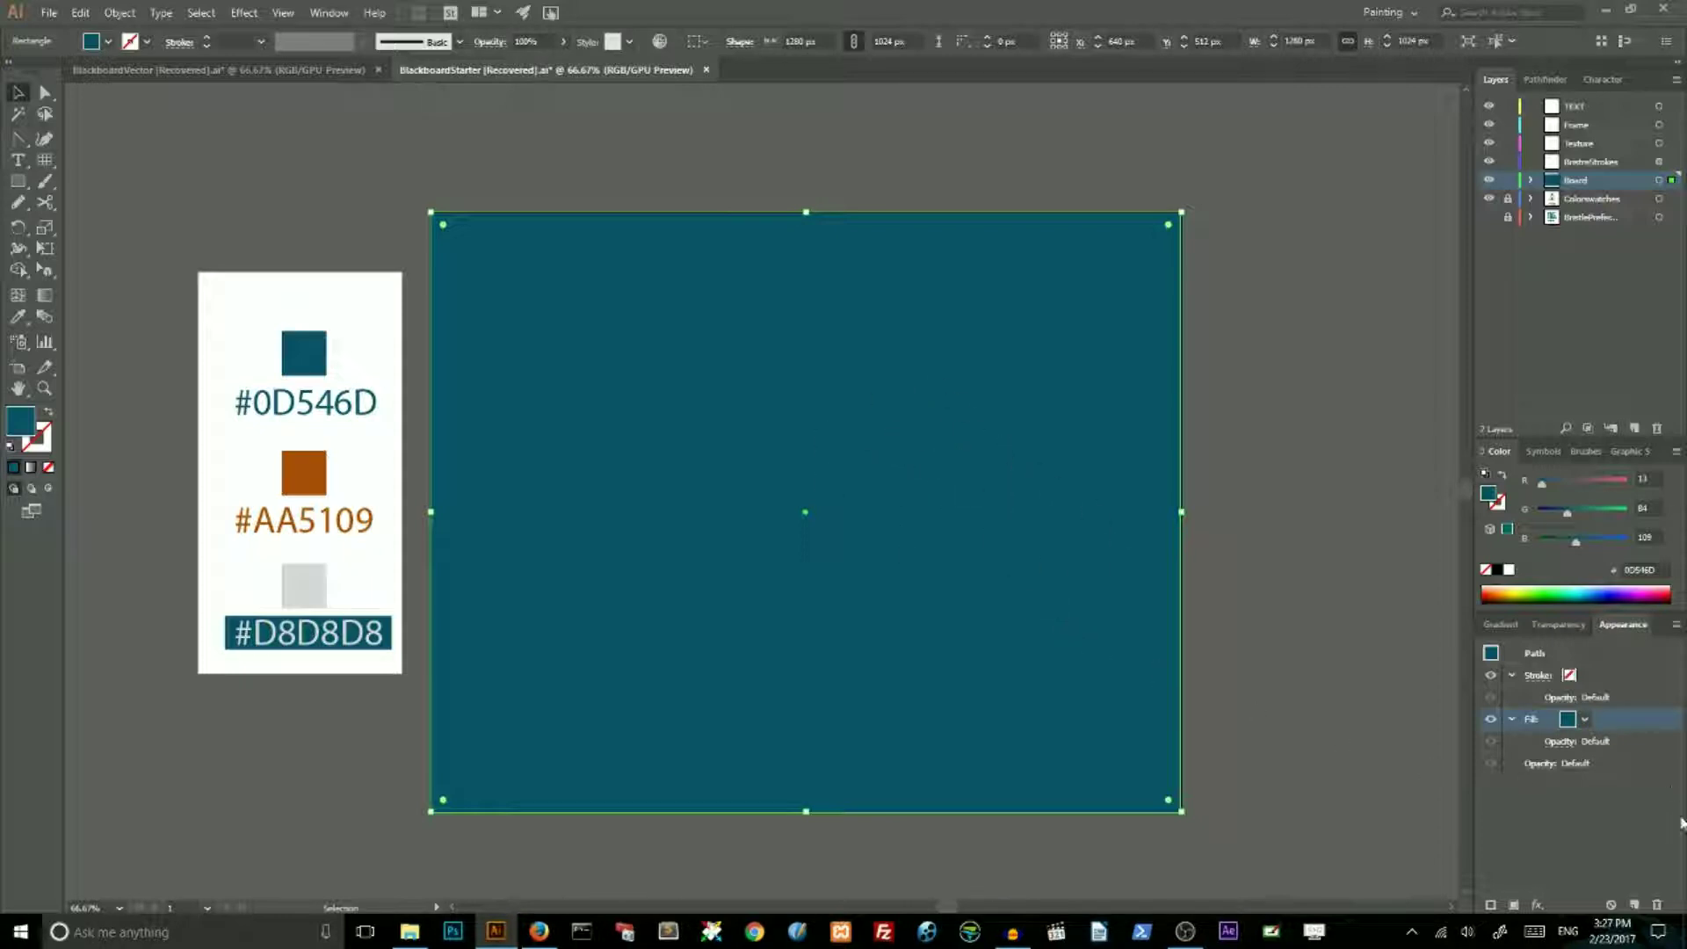
pyautogui.click(1633, 905)
pyautogui.click(1498, 624)
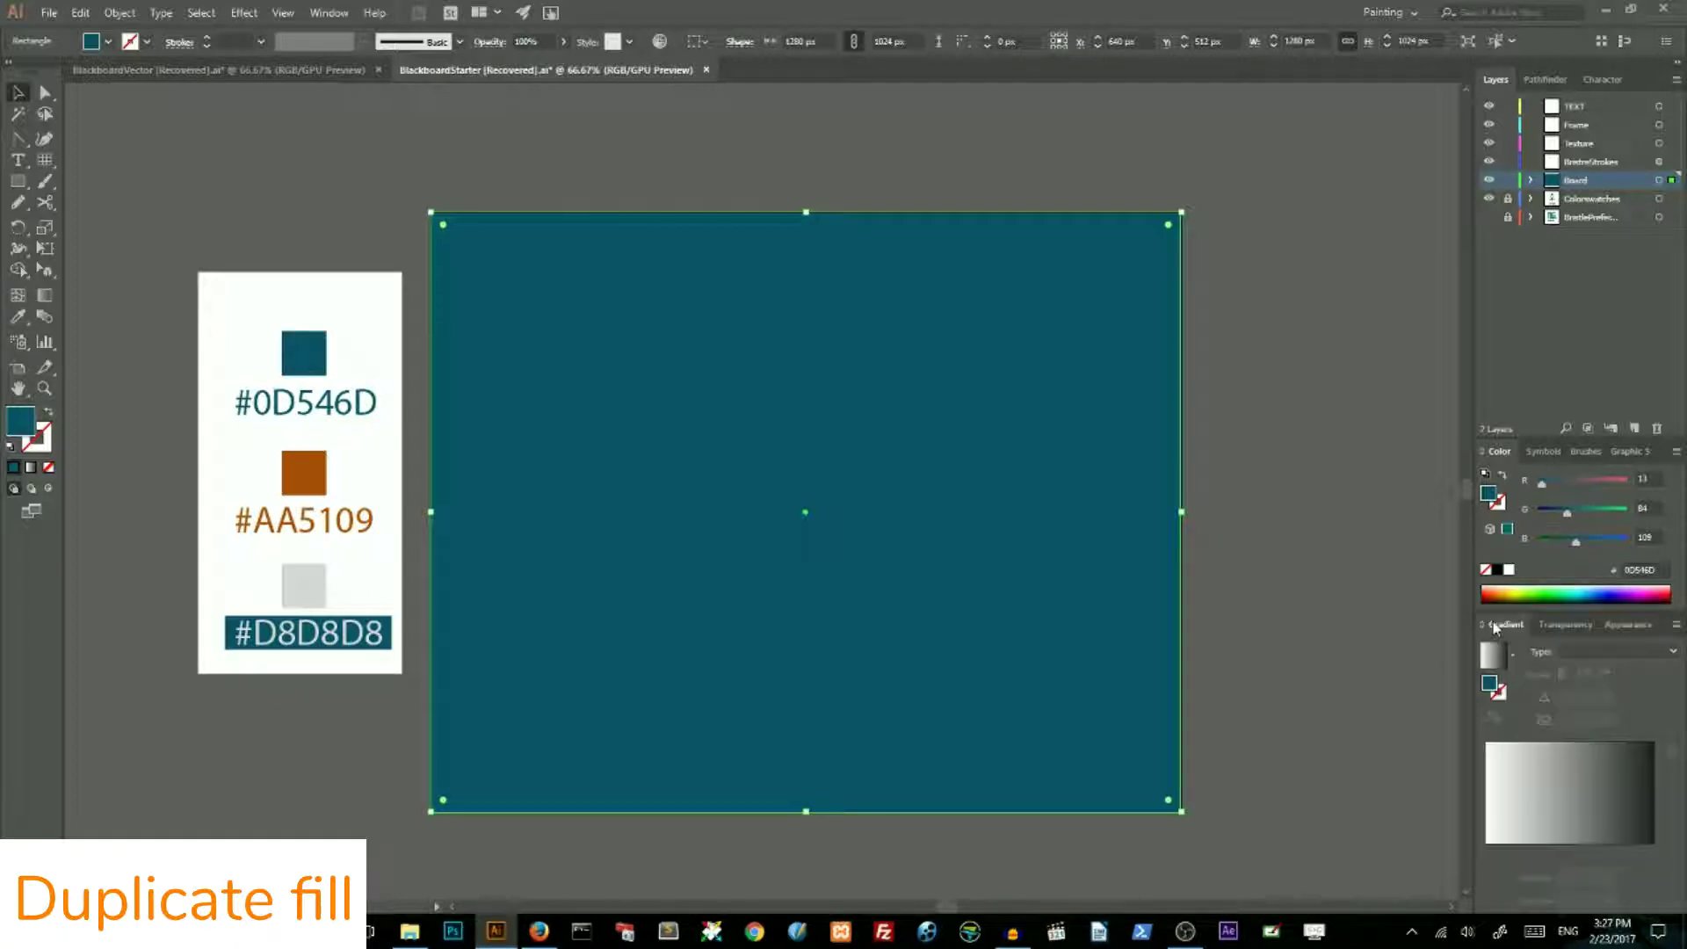
pyautogui.click(1568, 777)
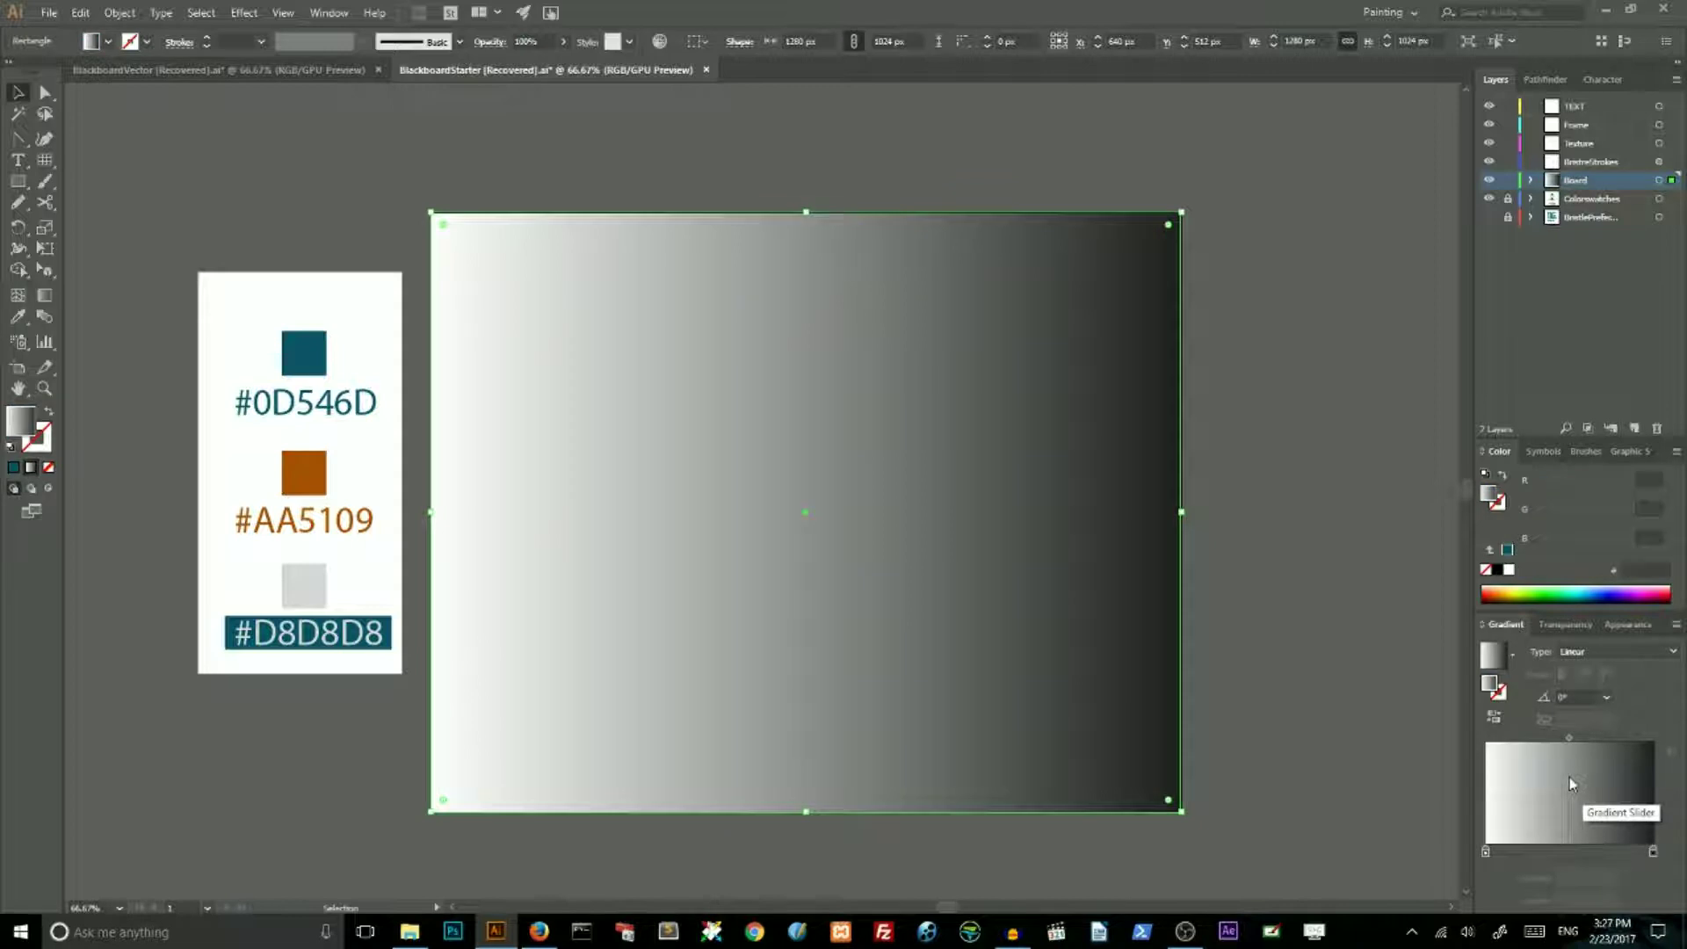
pyautogui.click(1596, 652)
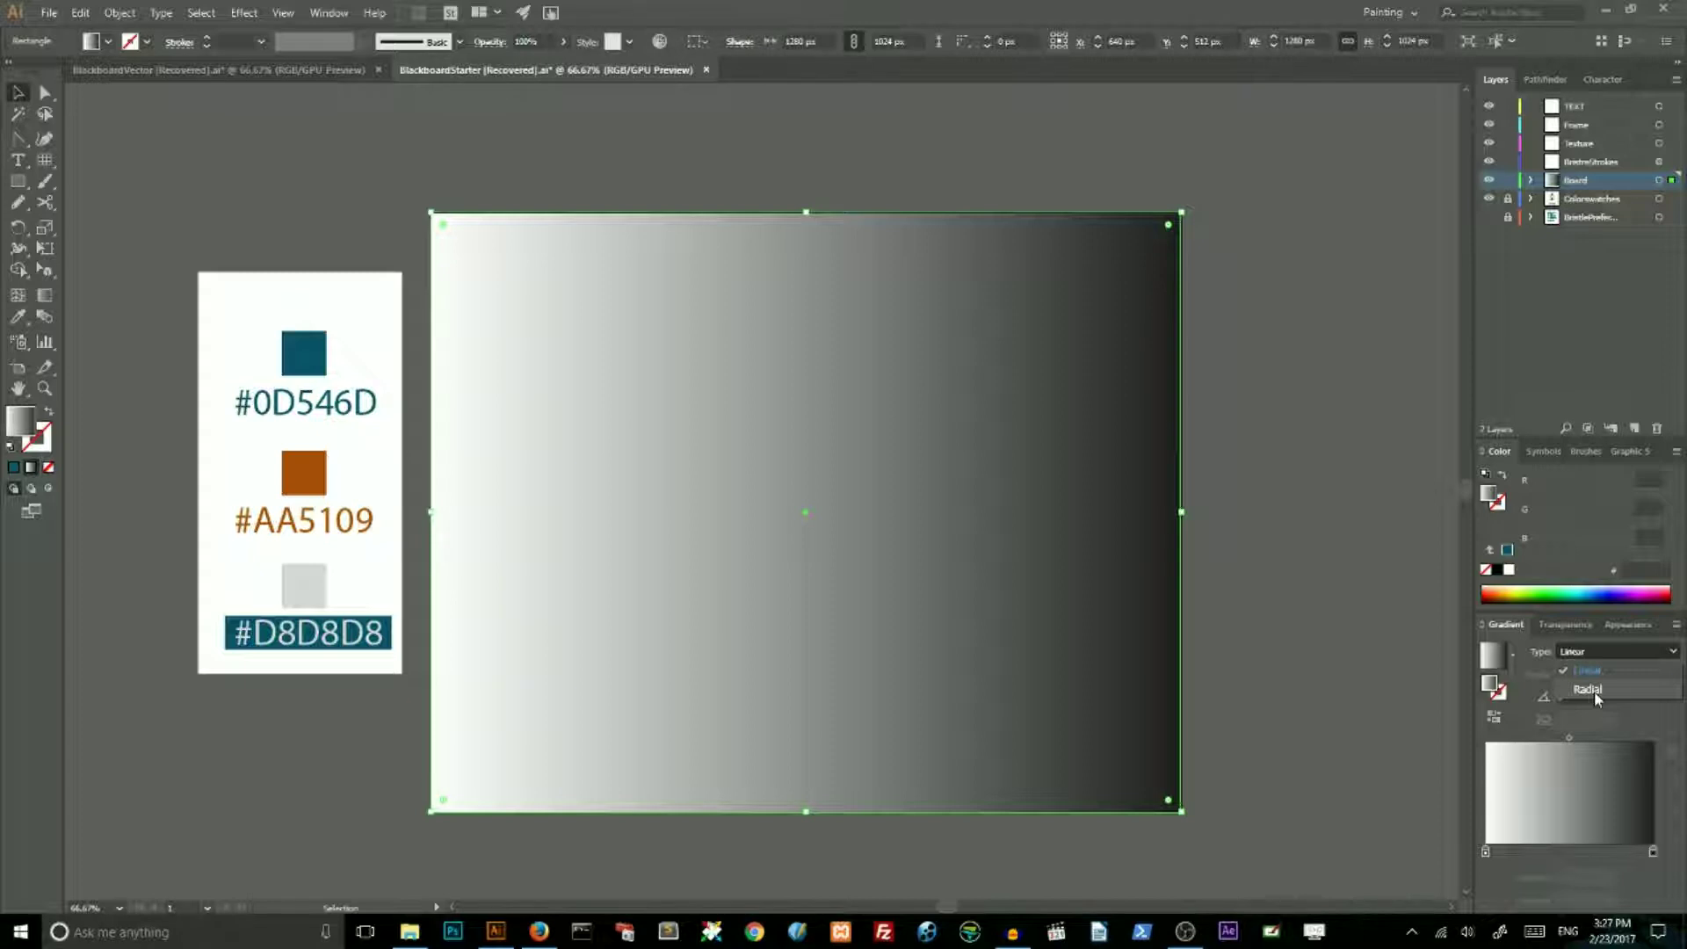
pyautogui.click(1594, 689)
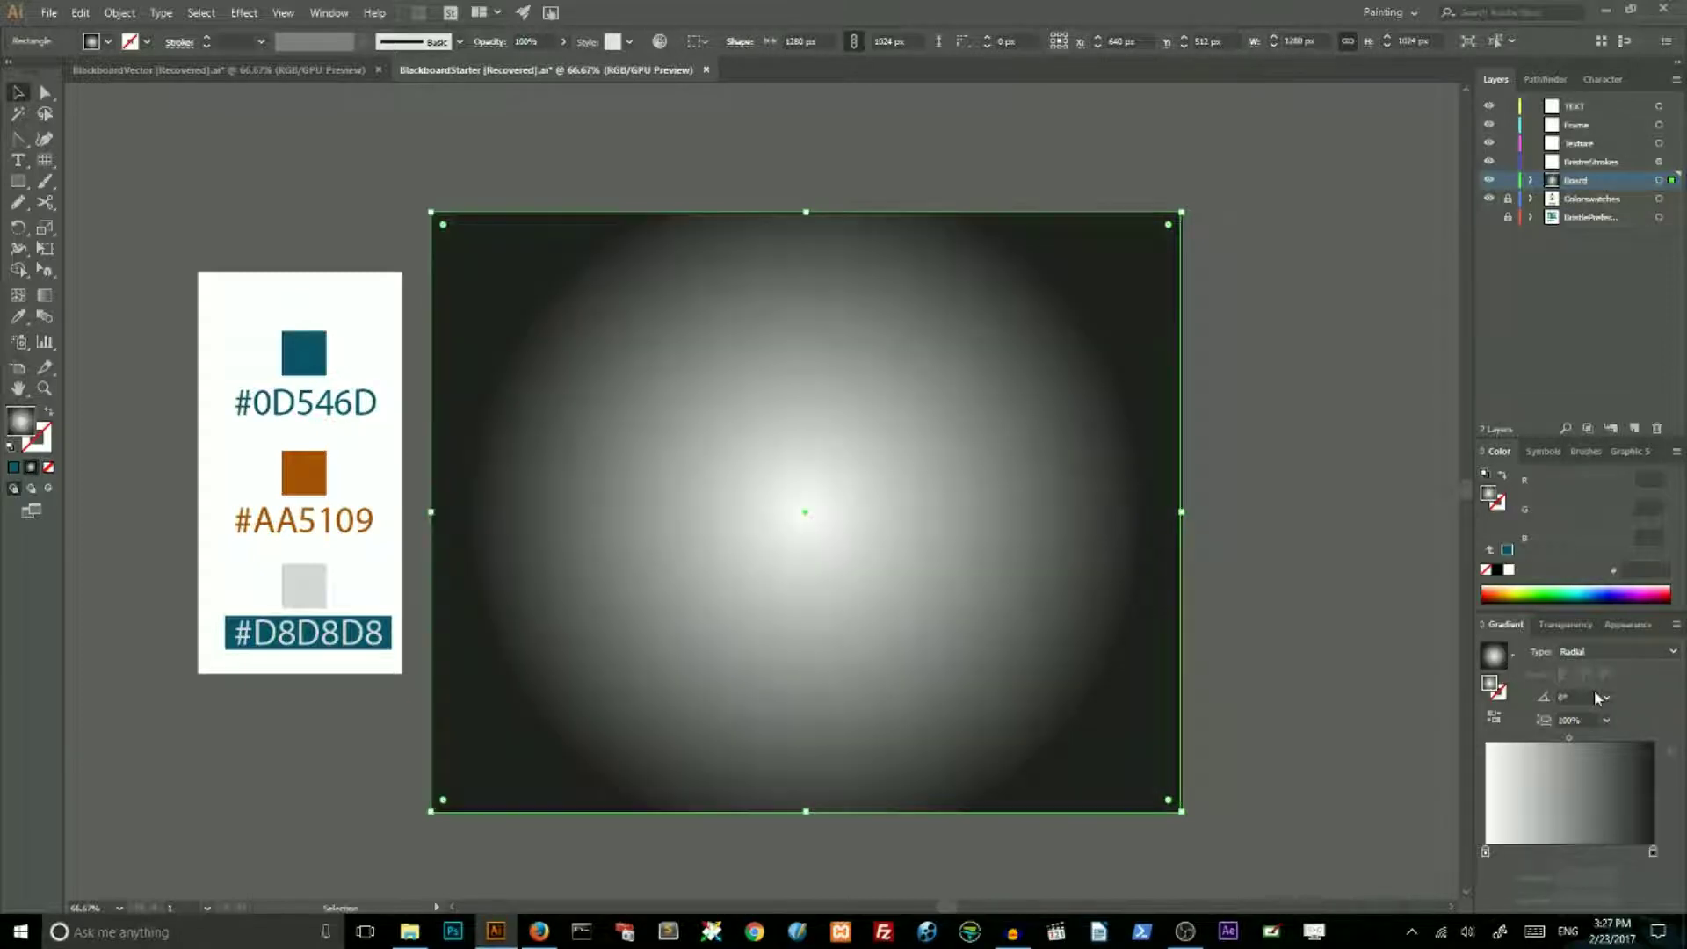
# Lighten the gradient's outer black stop to 16% grey
pyautogui.click(1653, 853)
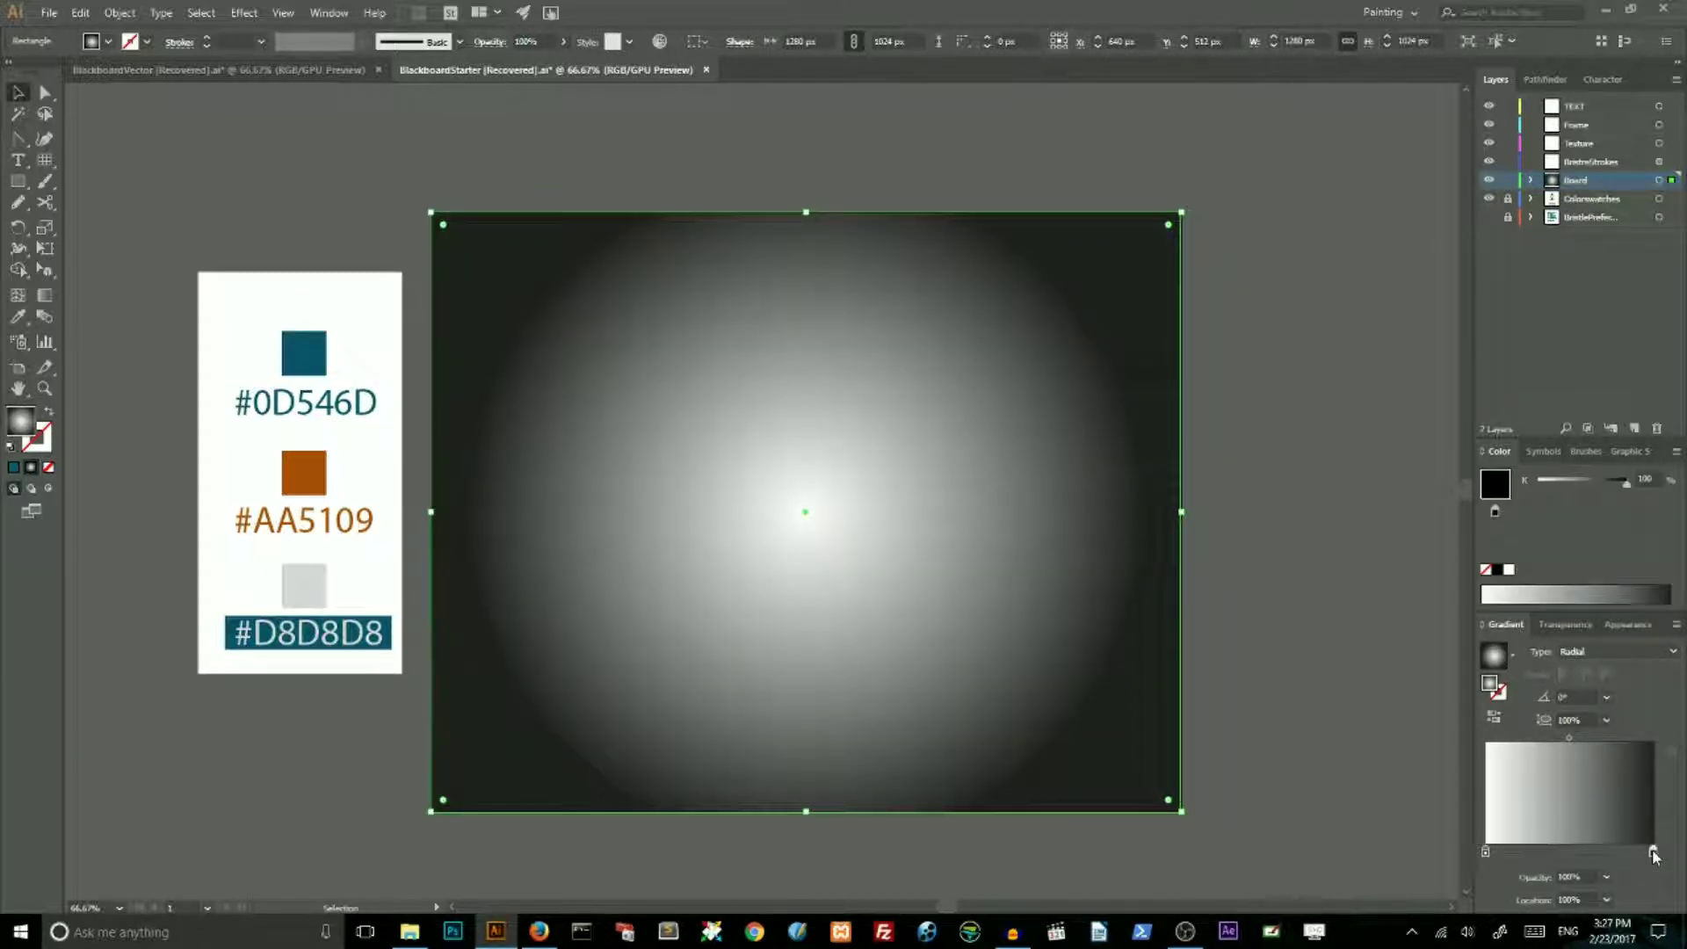
pyautogui.doubleClick(1653, 853)
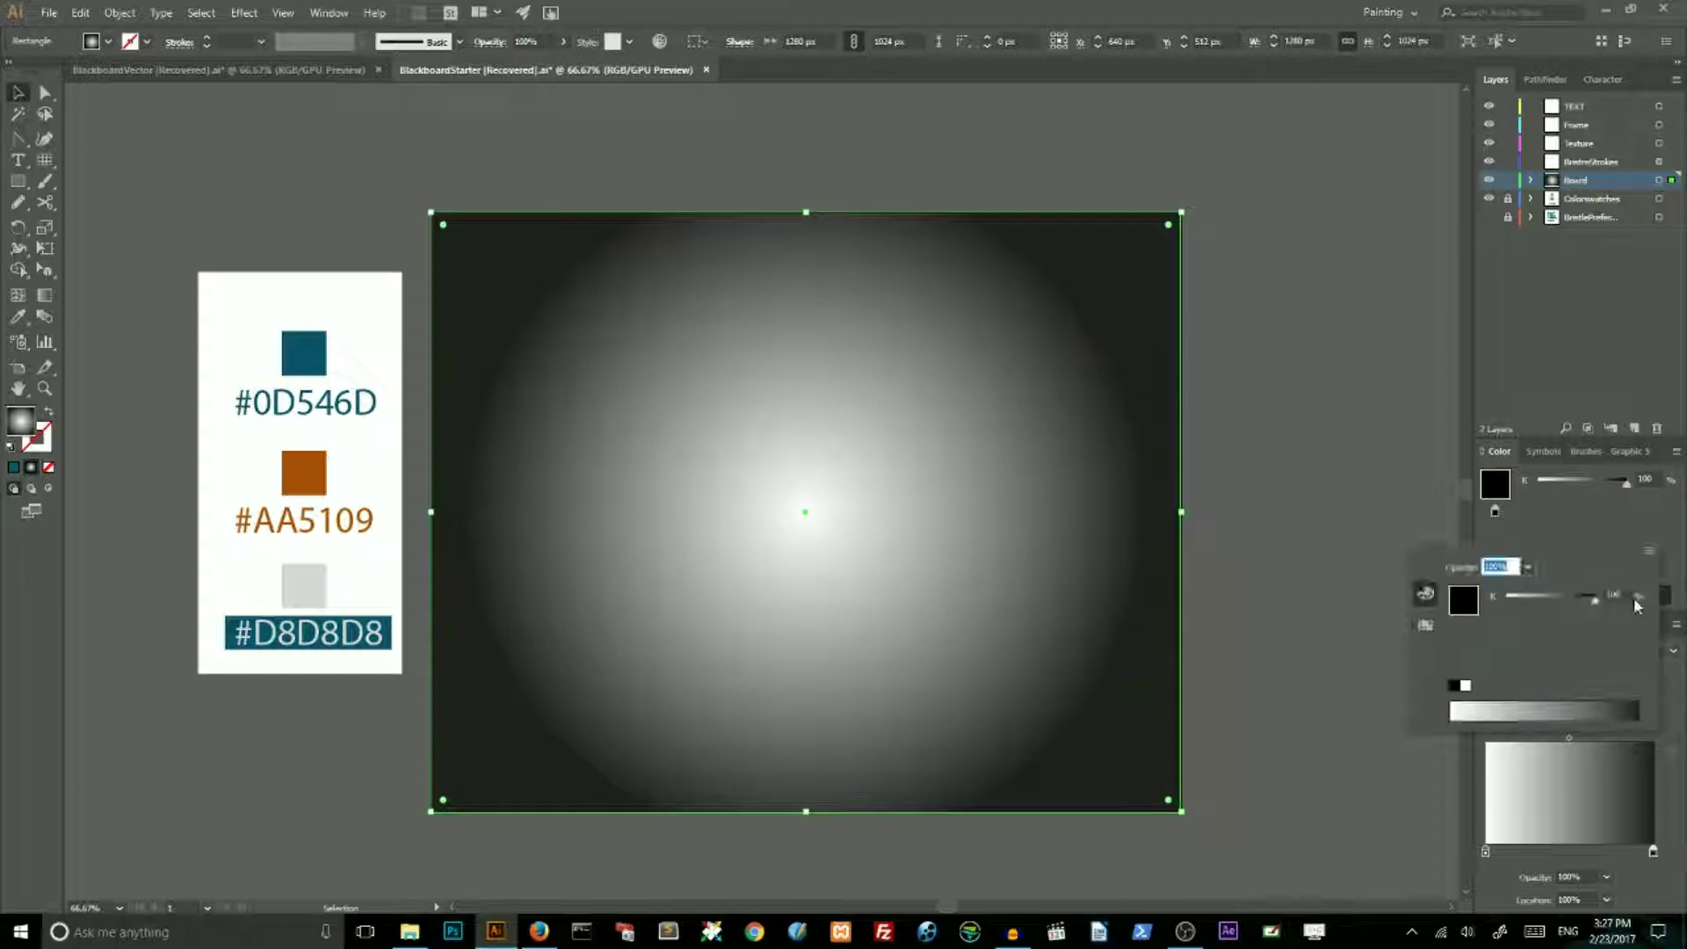
pyautogui.moveTo(1594, 601); pyautogui.dragTo(1519, 607)
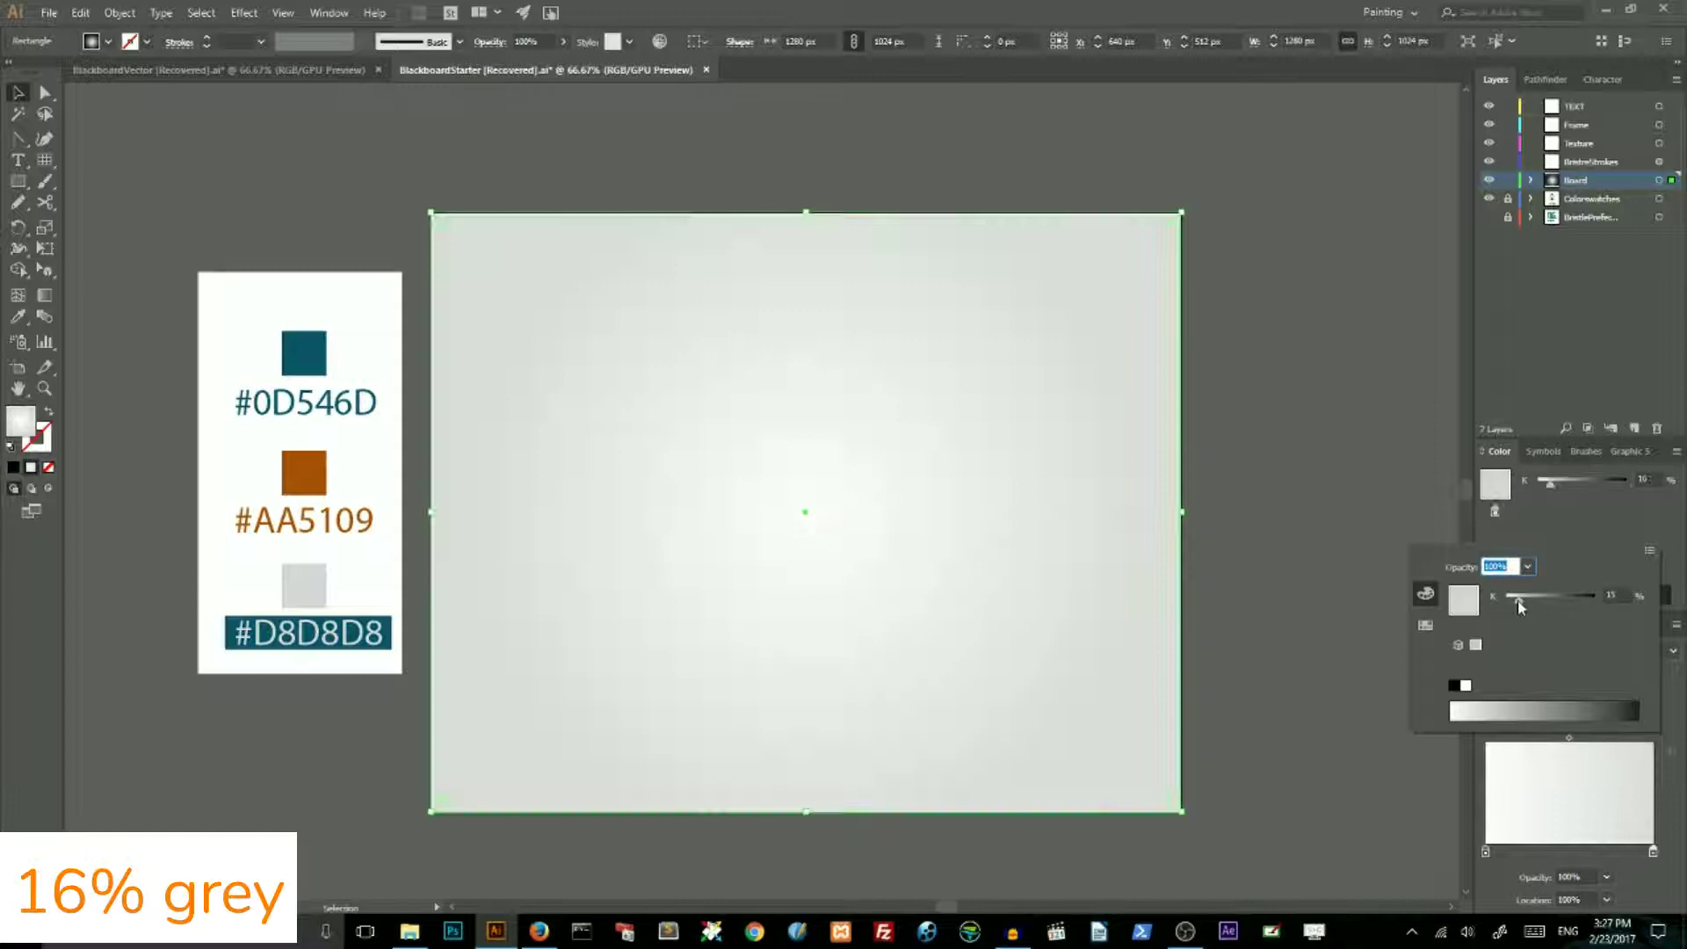
pyautogui.click(1617, 595)
pyautogui.doubleClick(1623, 593)
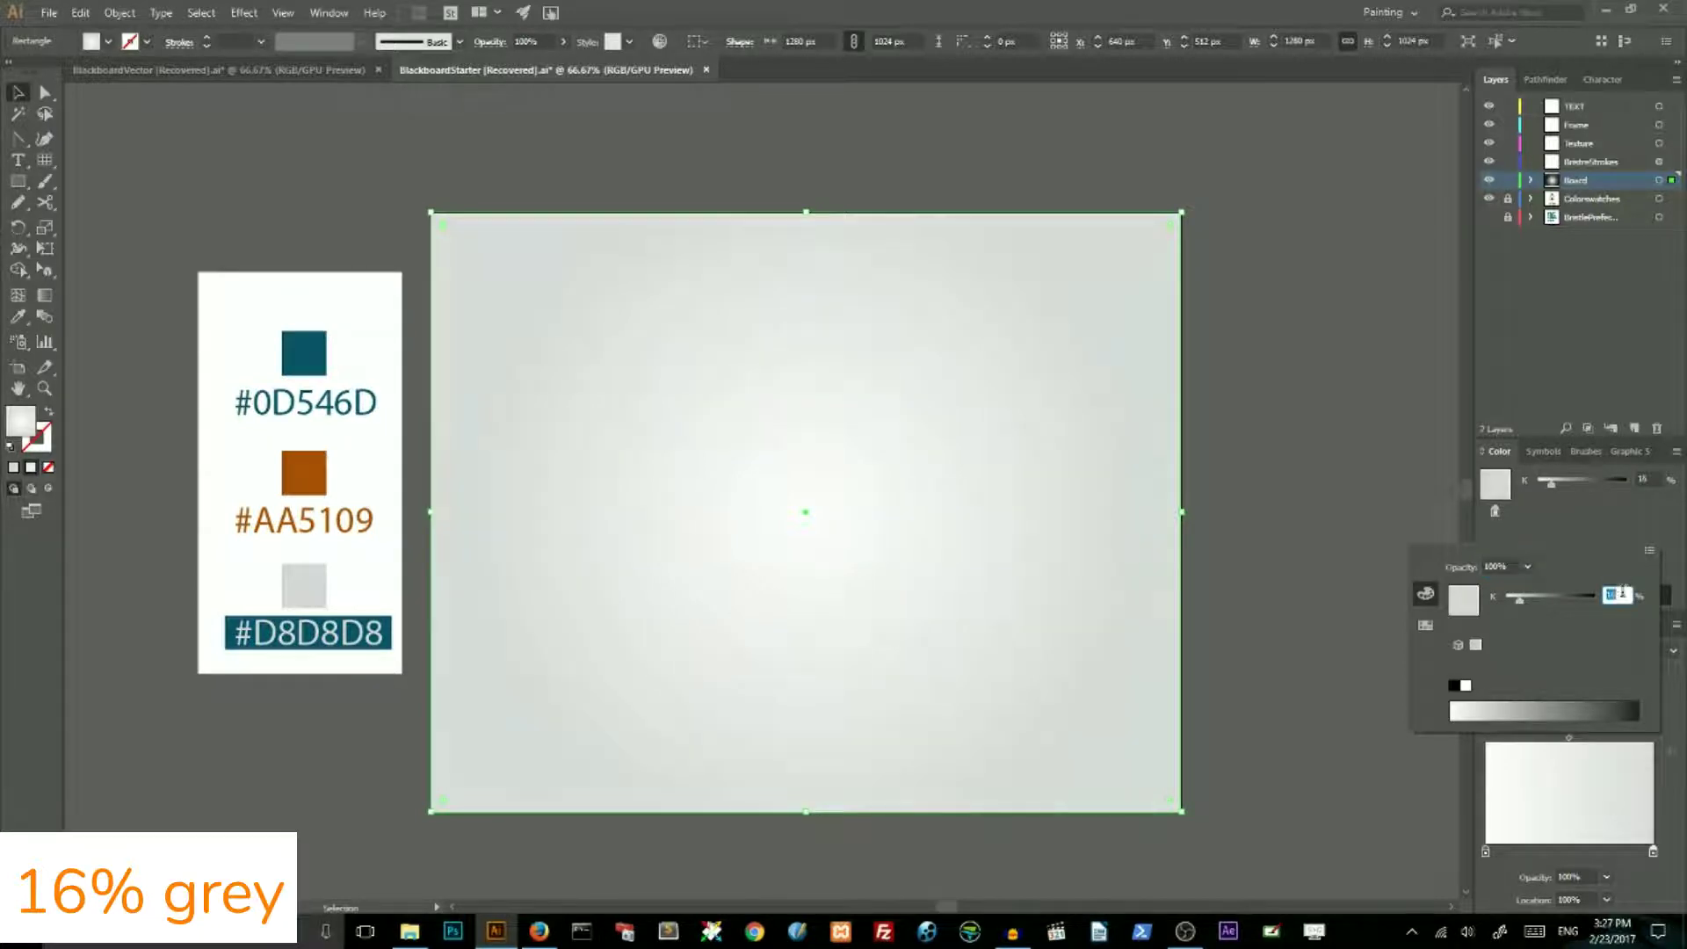
pyautogui.click(1619, 525)
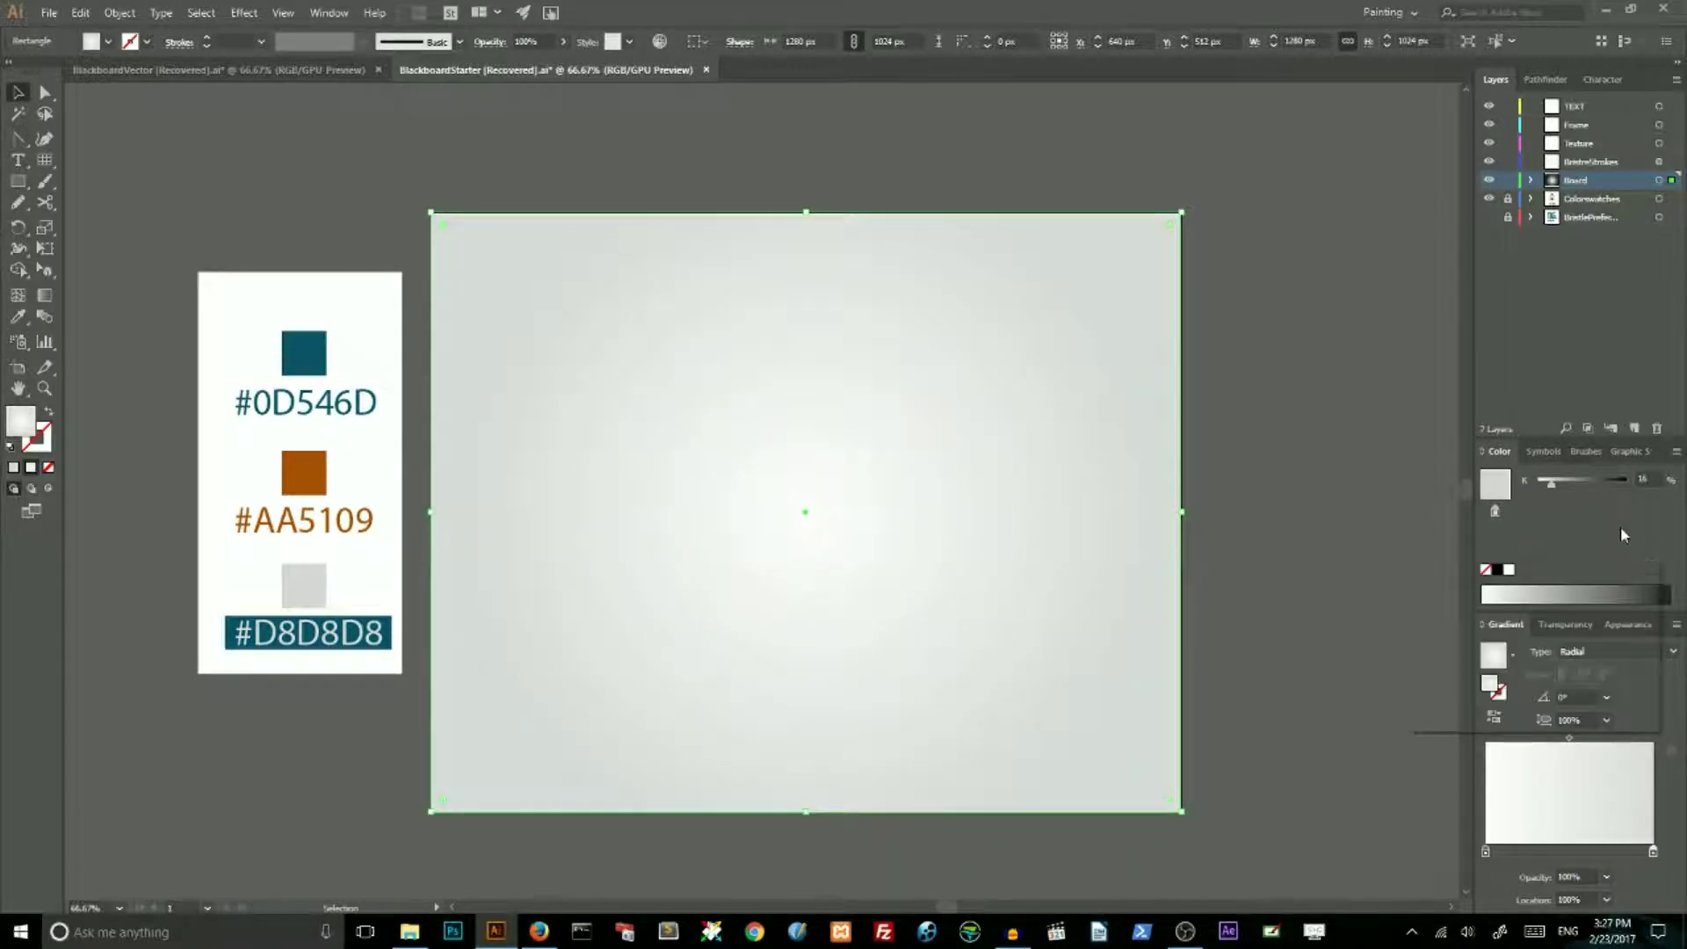
pyautogui.click(1559, 629)
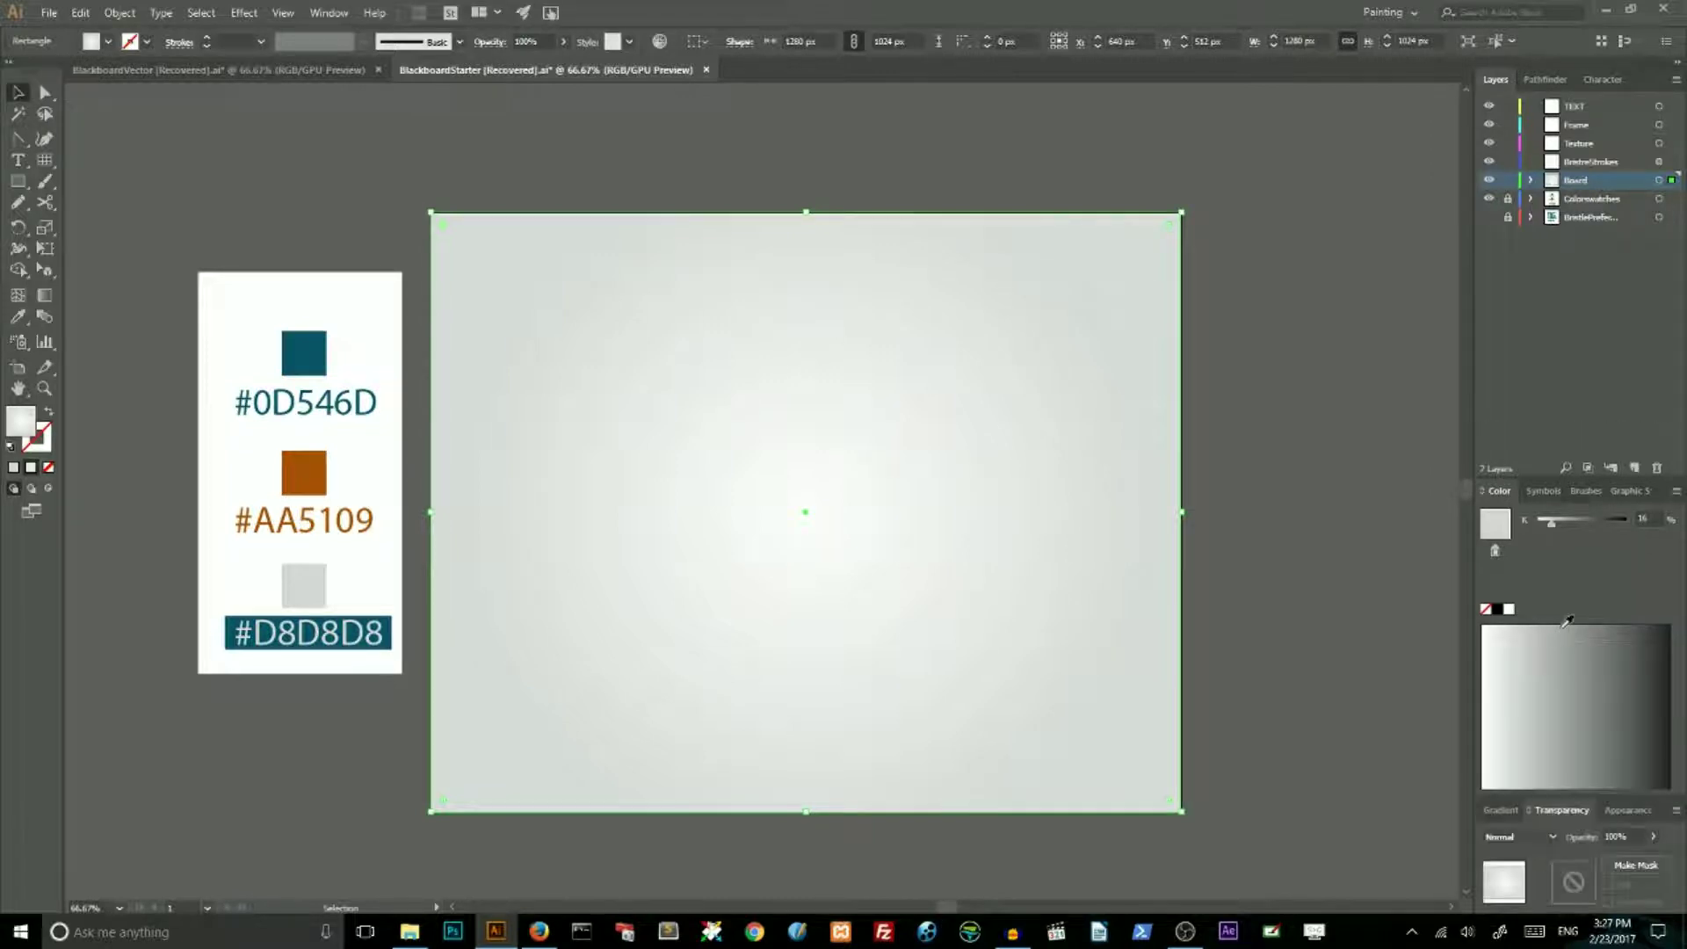
# Set the gradient fill's blending mode to Multiply, then deselect the board
pyautogui.click(1519, 839)
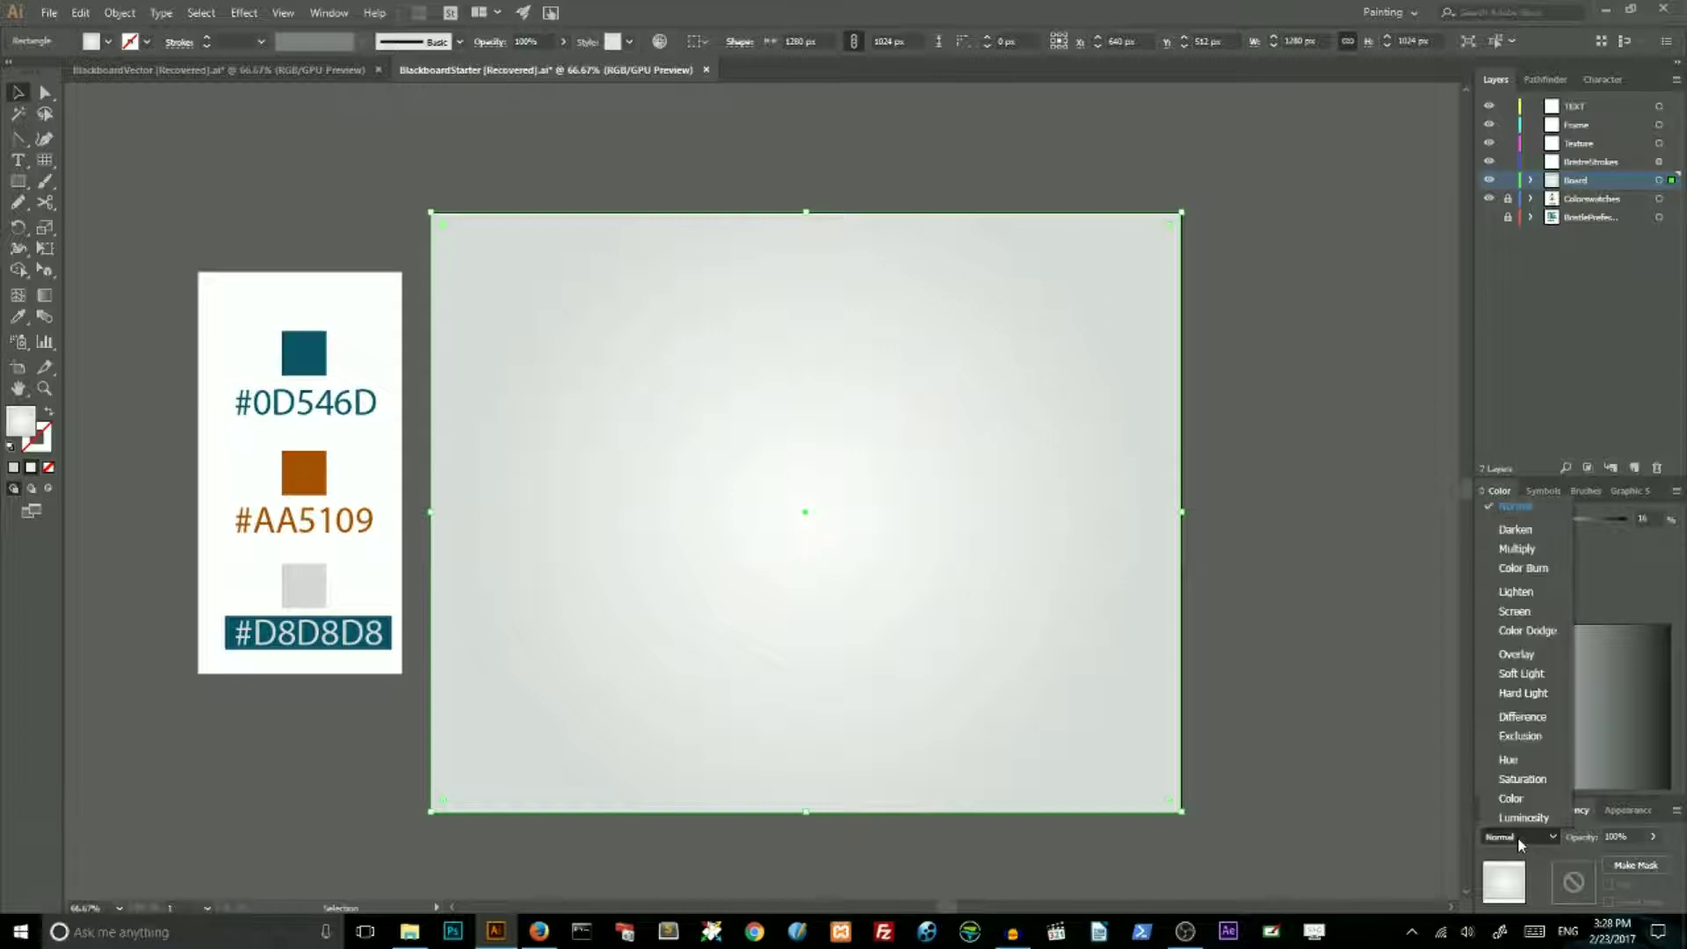
pyautogui.click(1543, 550)
pyautogui.click(1357, 393)
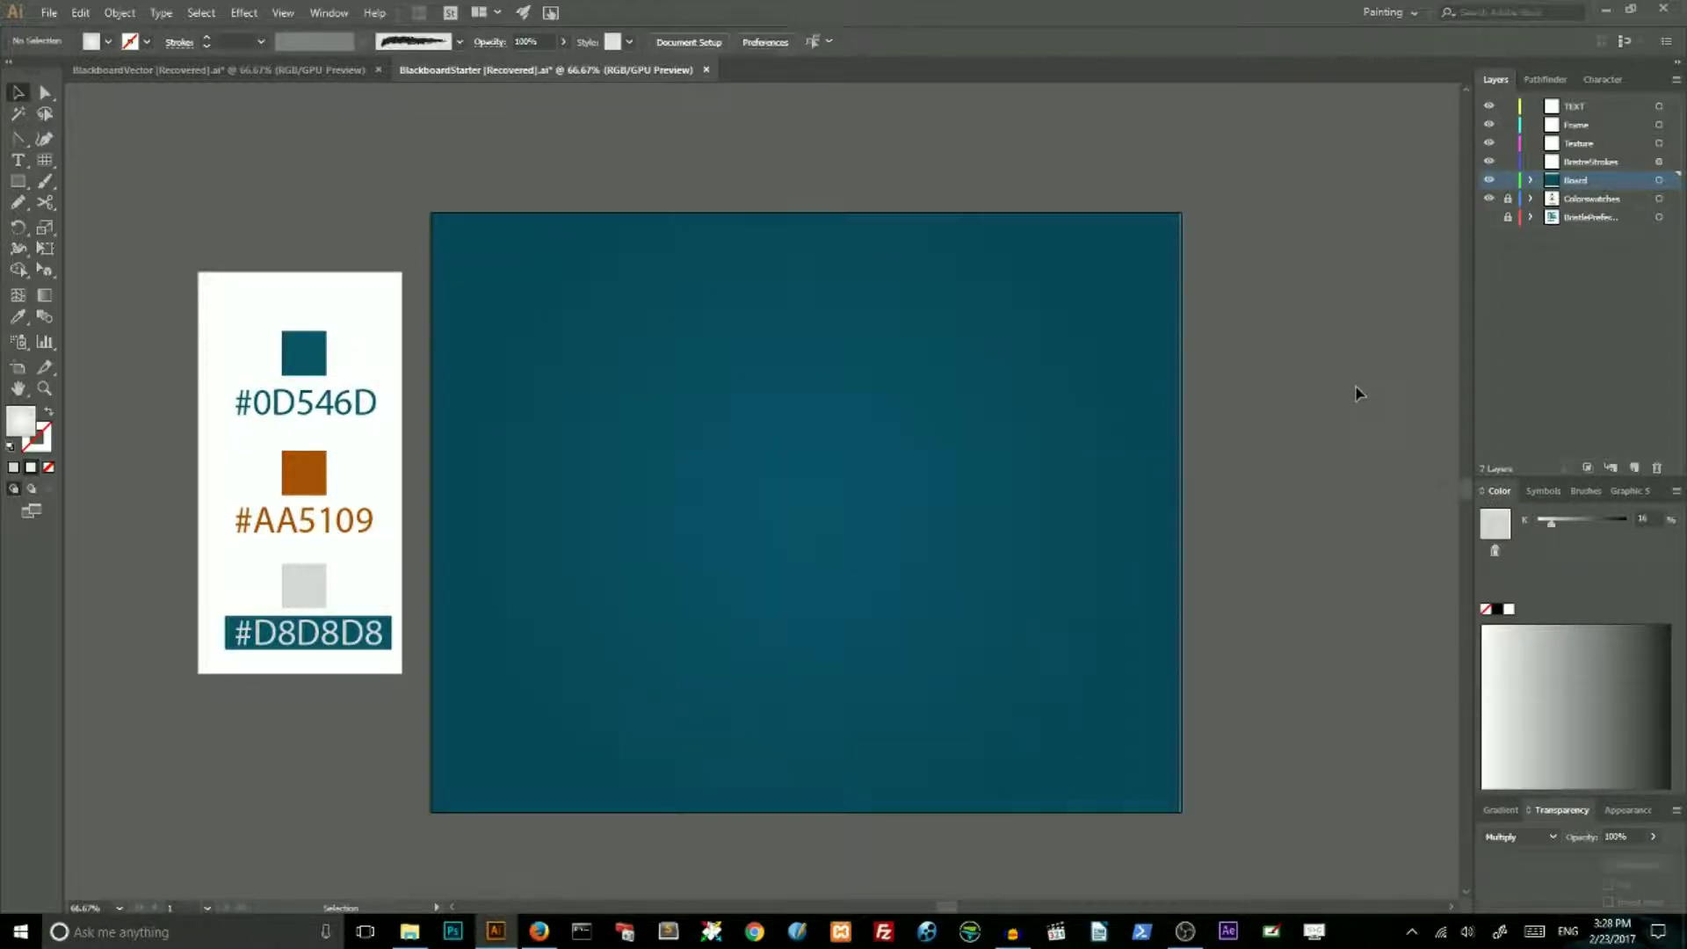
# Lock the Board layer, make the brush strokes layer active, and show the Brushes panel
pyautogui.click(1508, 181)
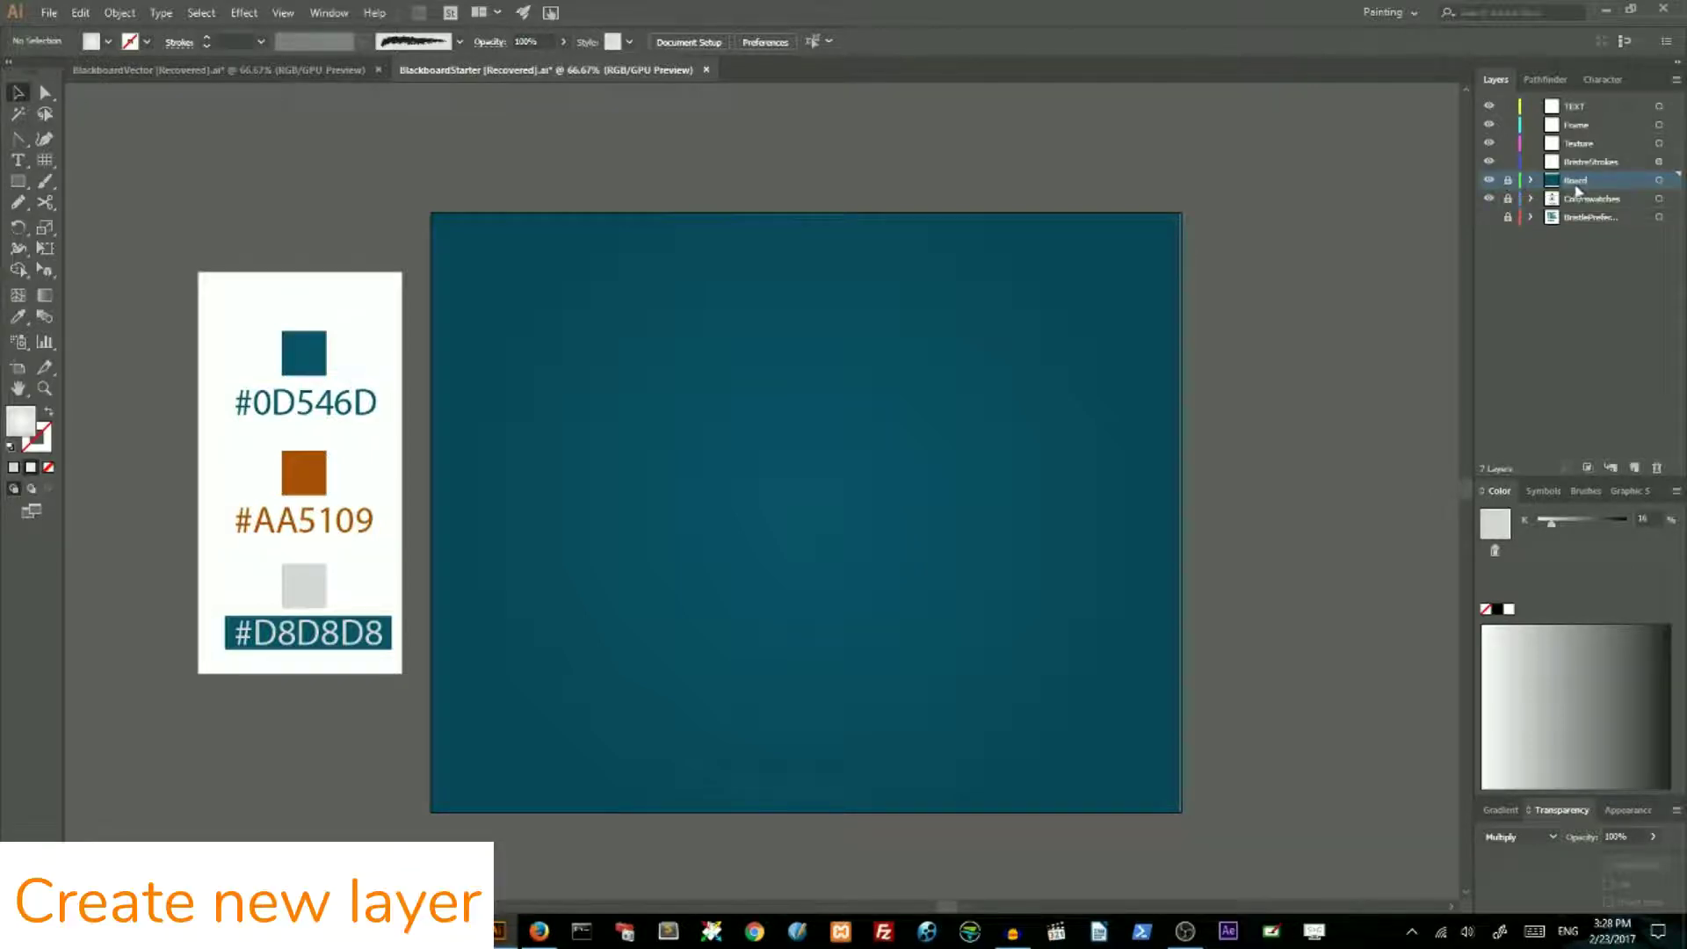
pyautogui.click(1614, 158)
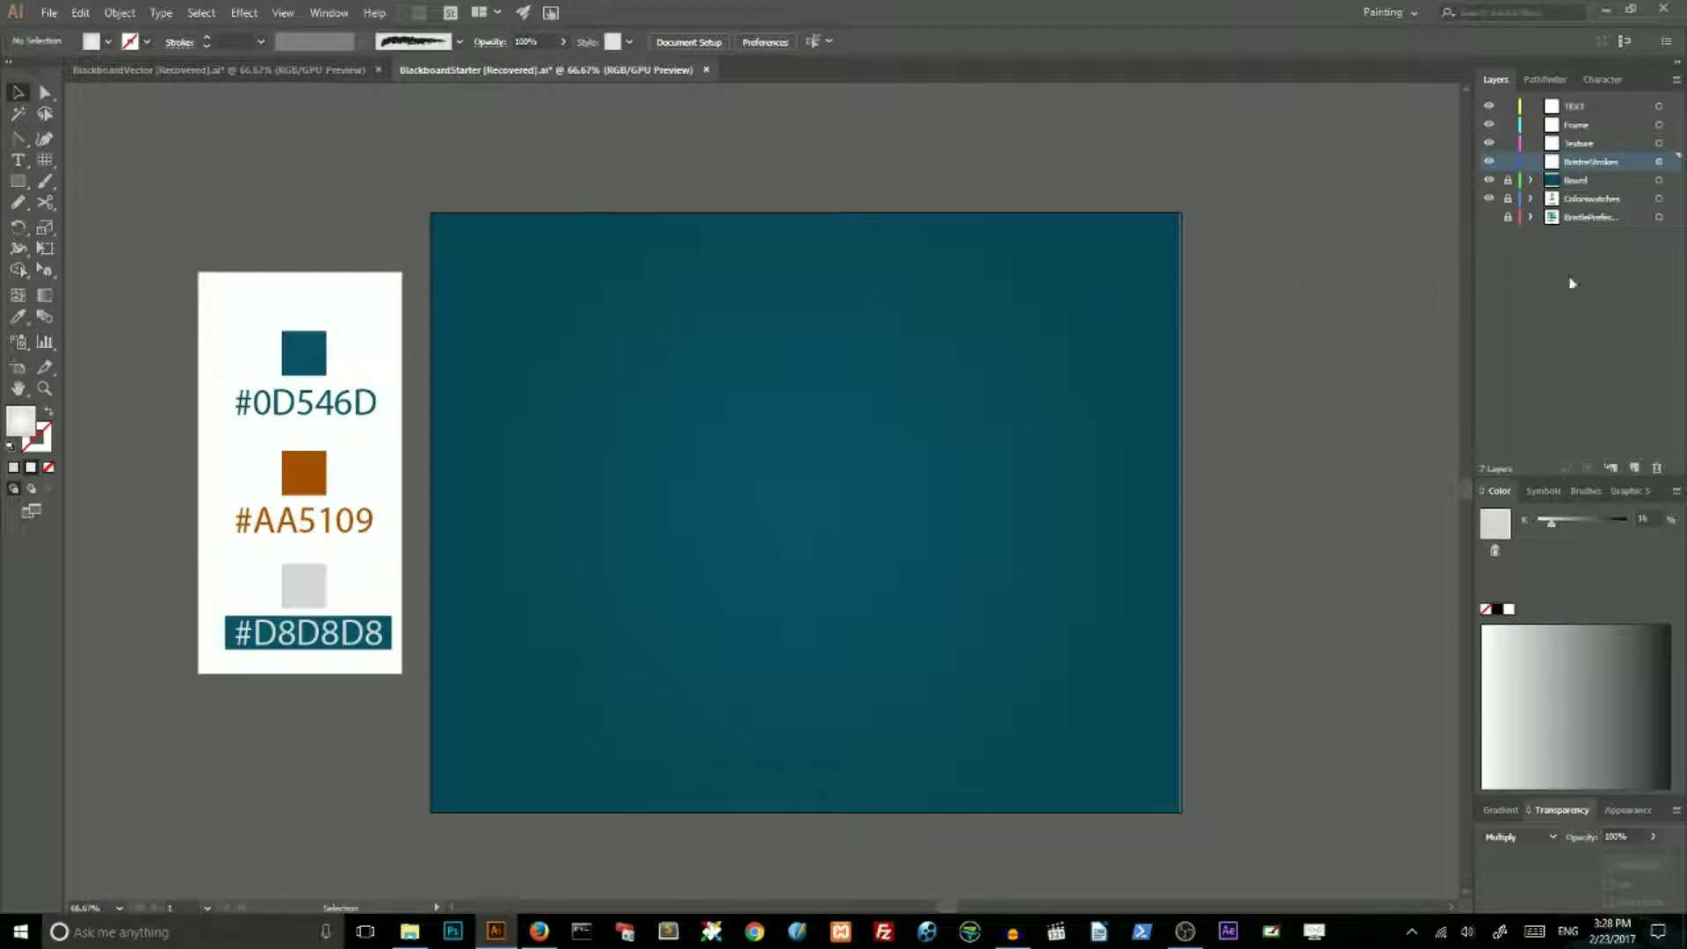
pyautogui.click(1489, 218)
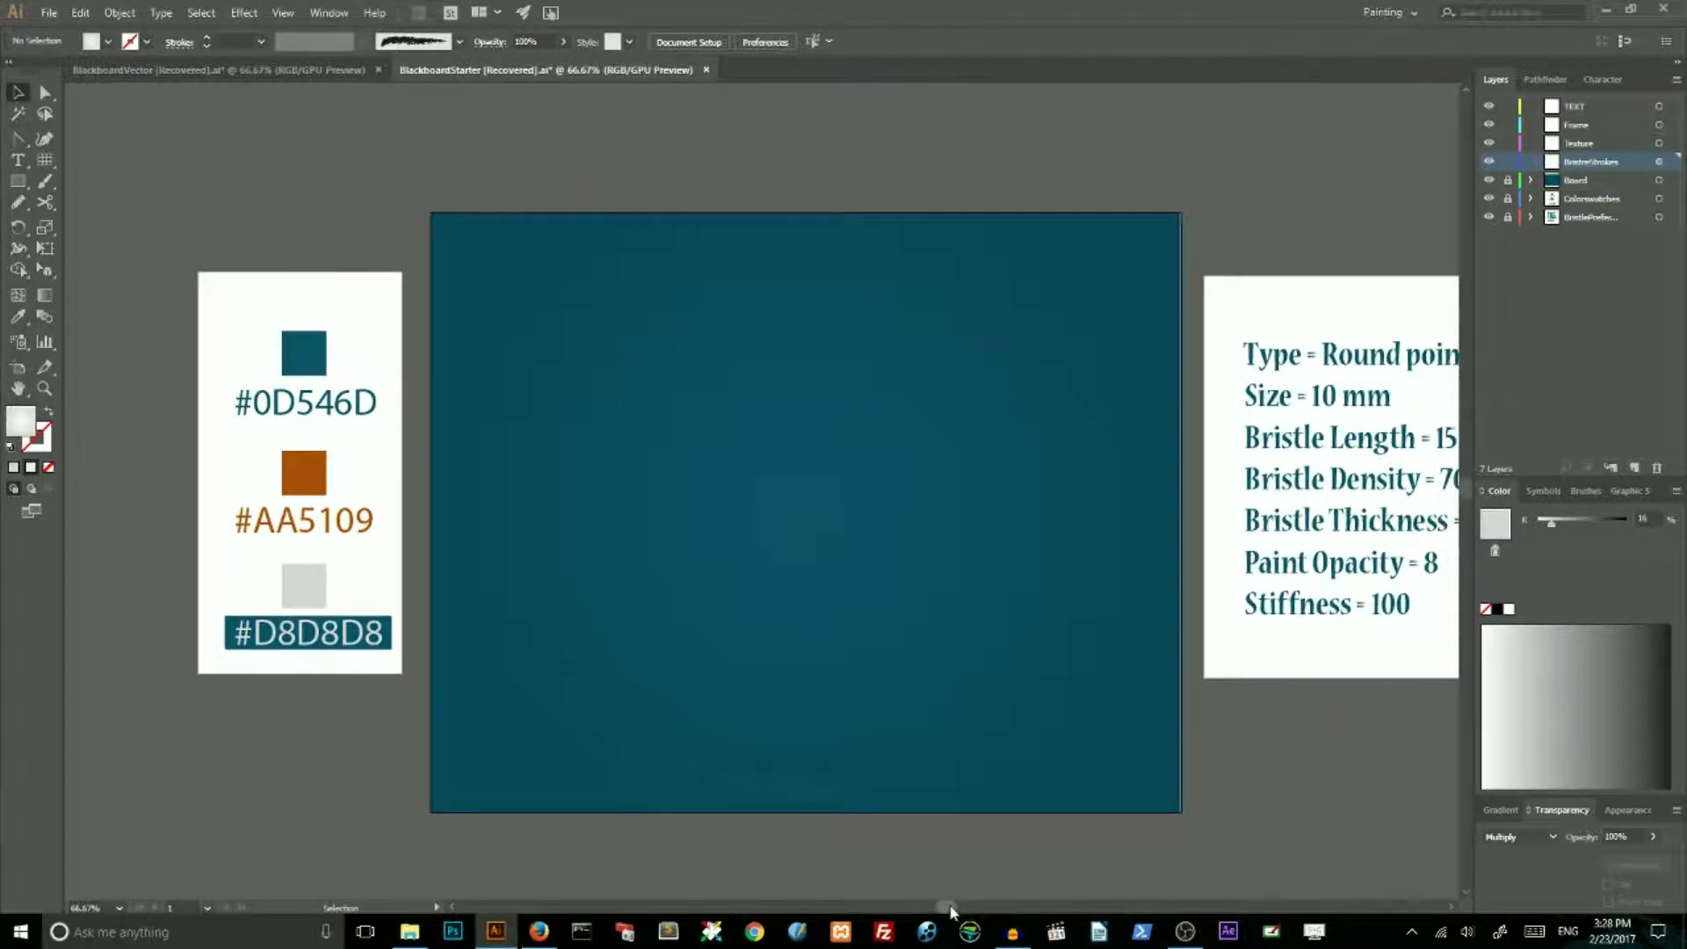
pyautogui.moveTo(945, 908); pyautogui.dragTo(958, 909)
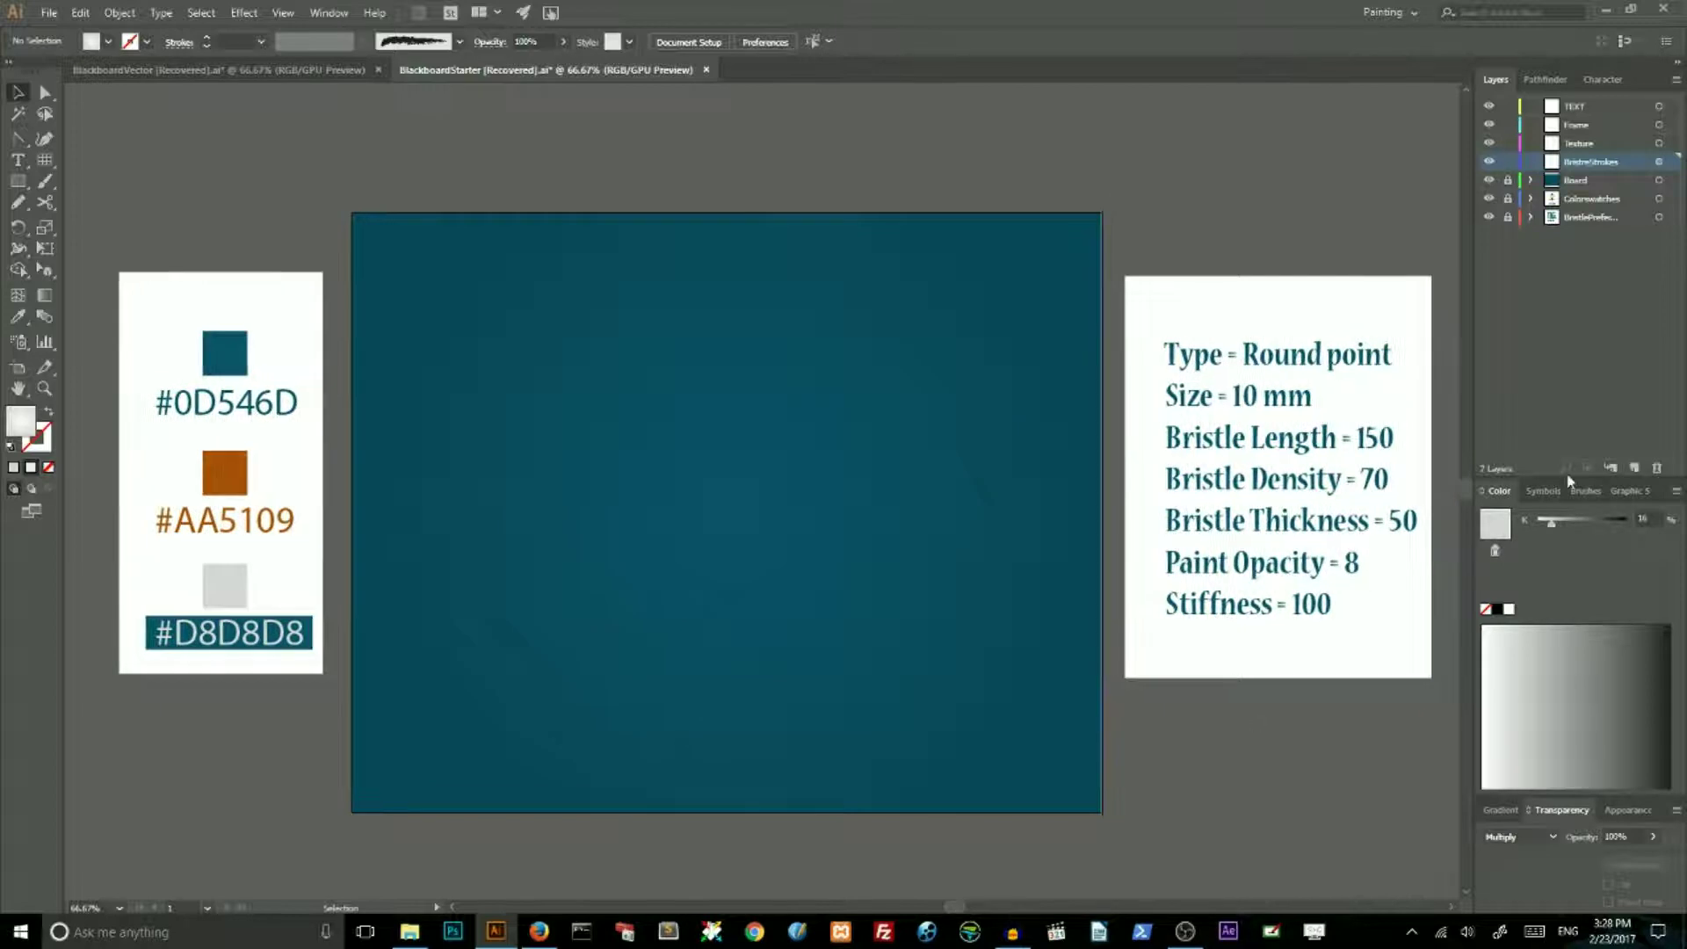
pyautogui.click(1579, 494)
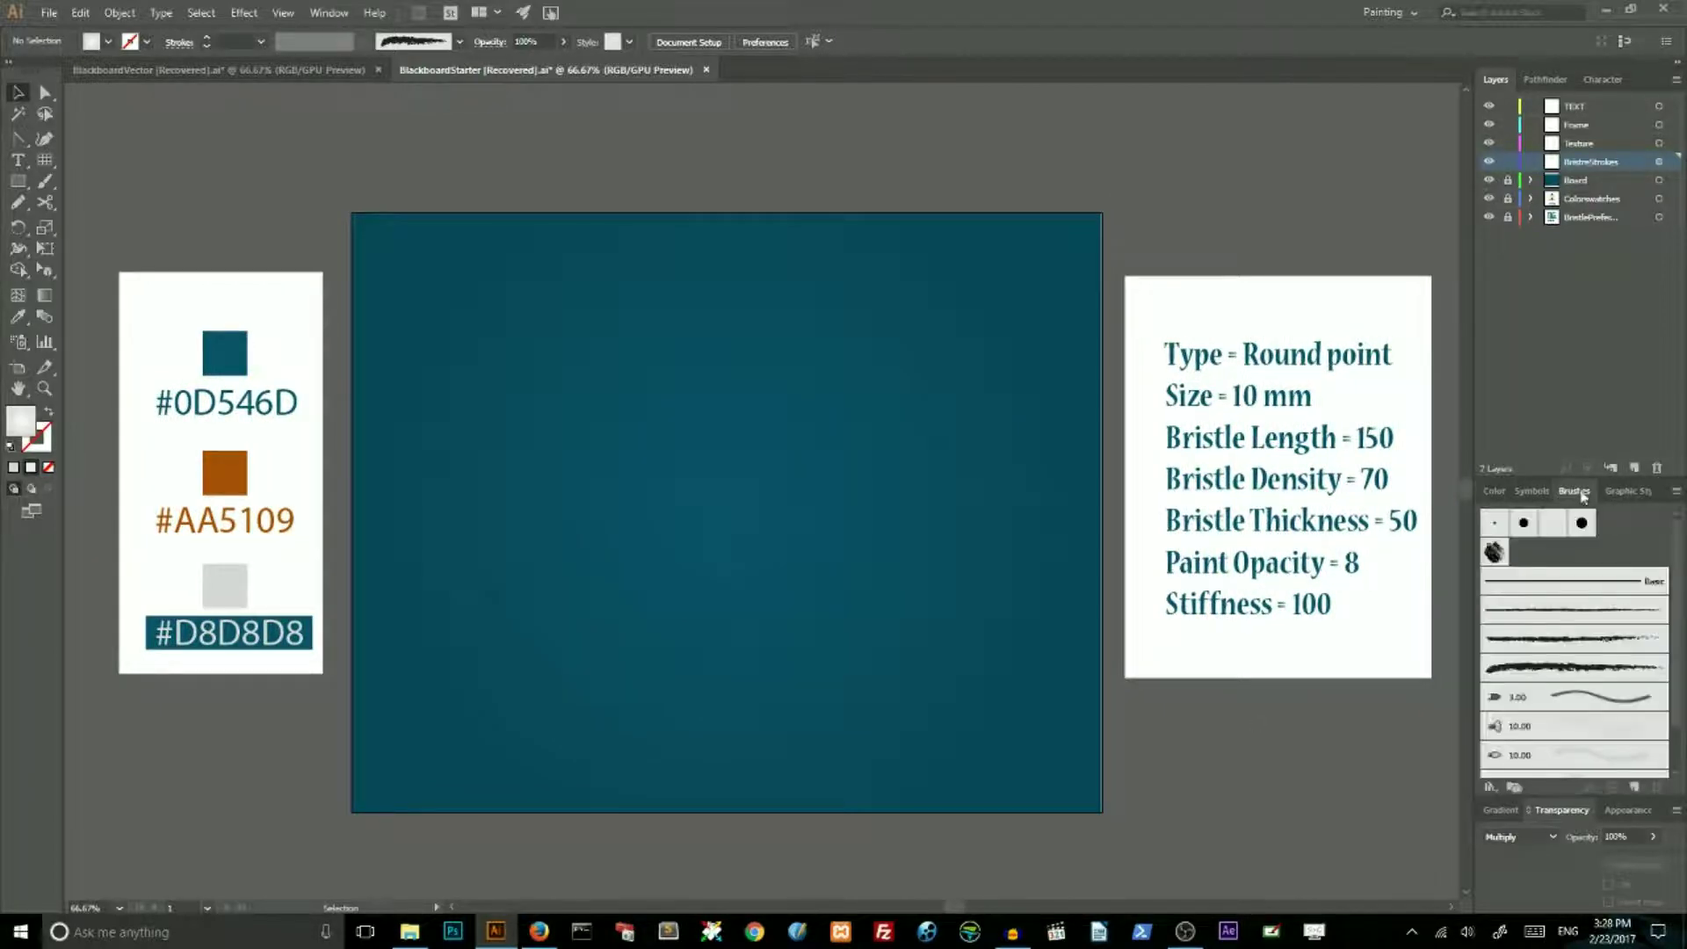
pyautogui.click(1490, 787)
# Make a Bristle Brush: 10 mm size, 150% length, 70% density, 50% thickness, 8% opacity, 100% stiffness
pyautogui.click(1636, 790)
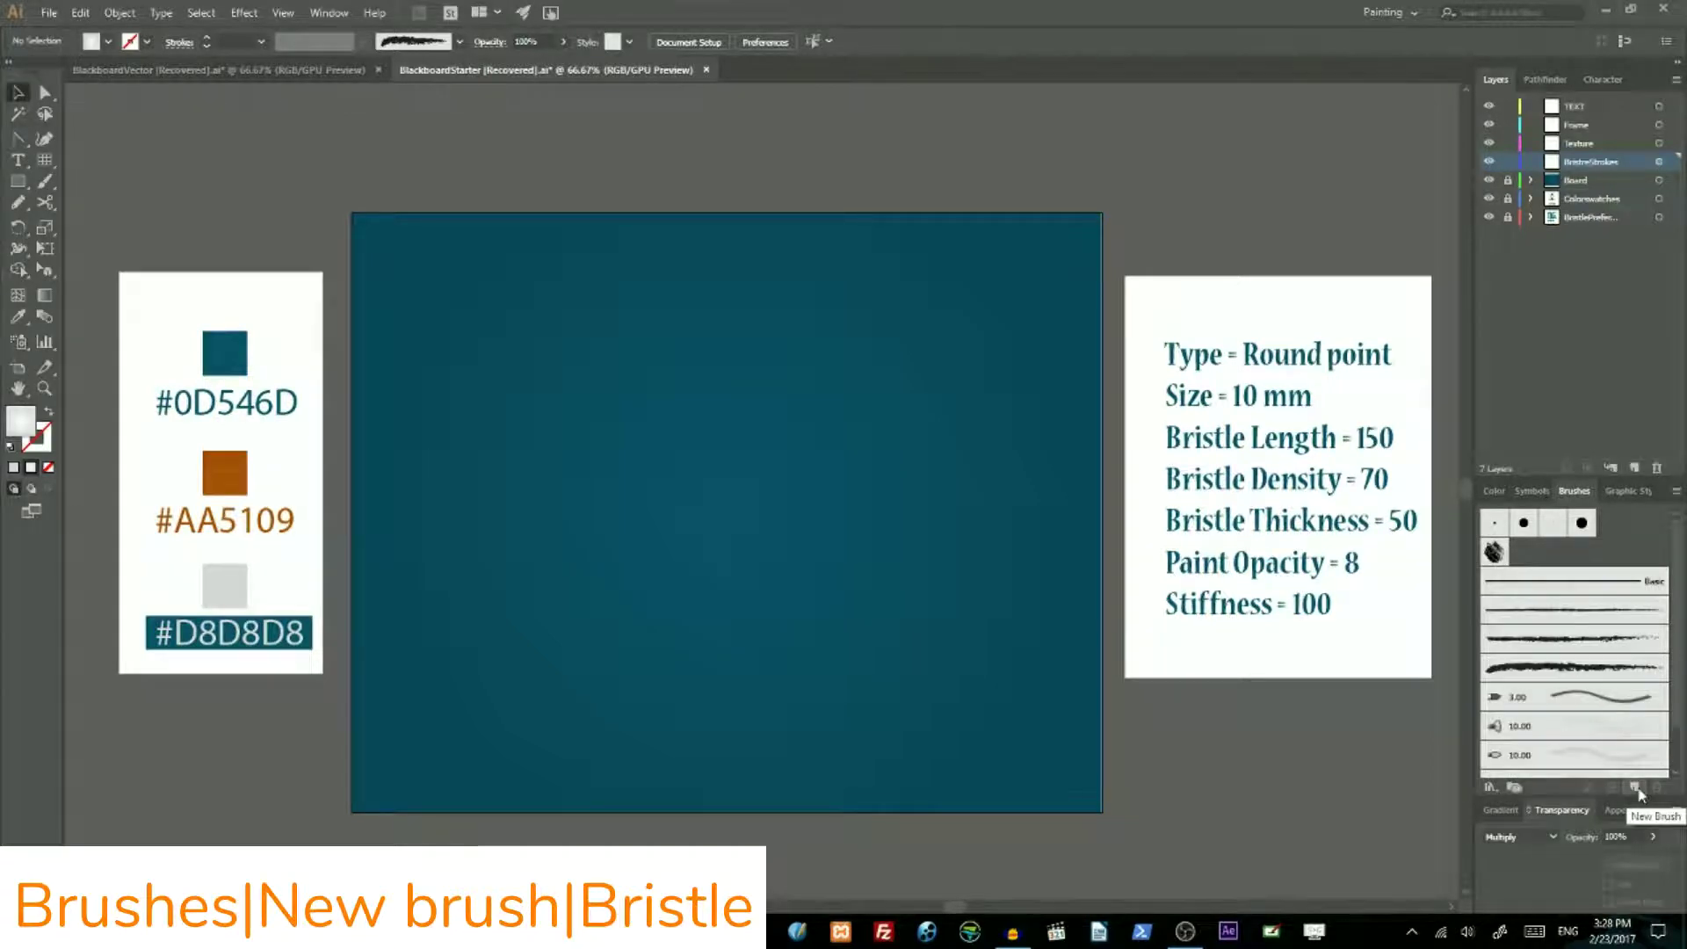
pyautogui.click(1638, 788)
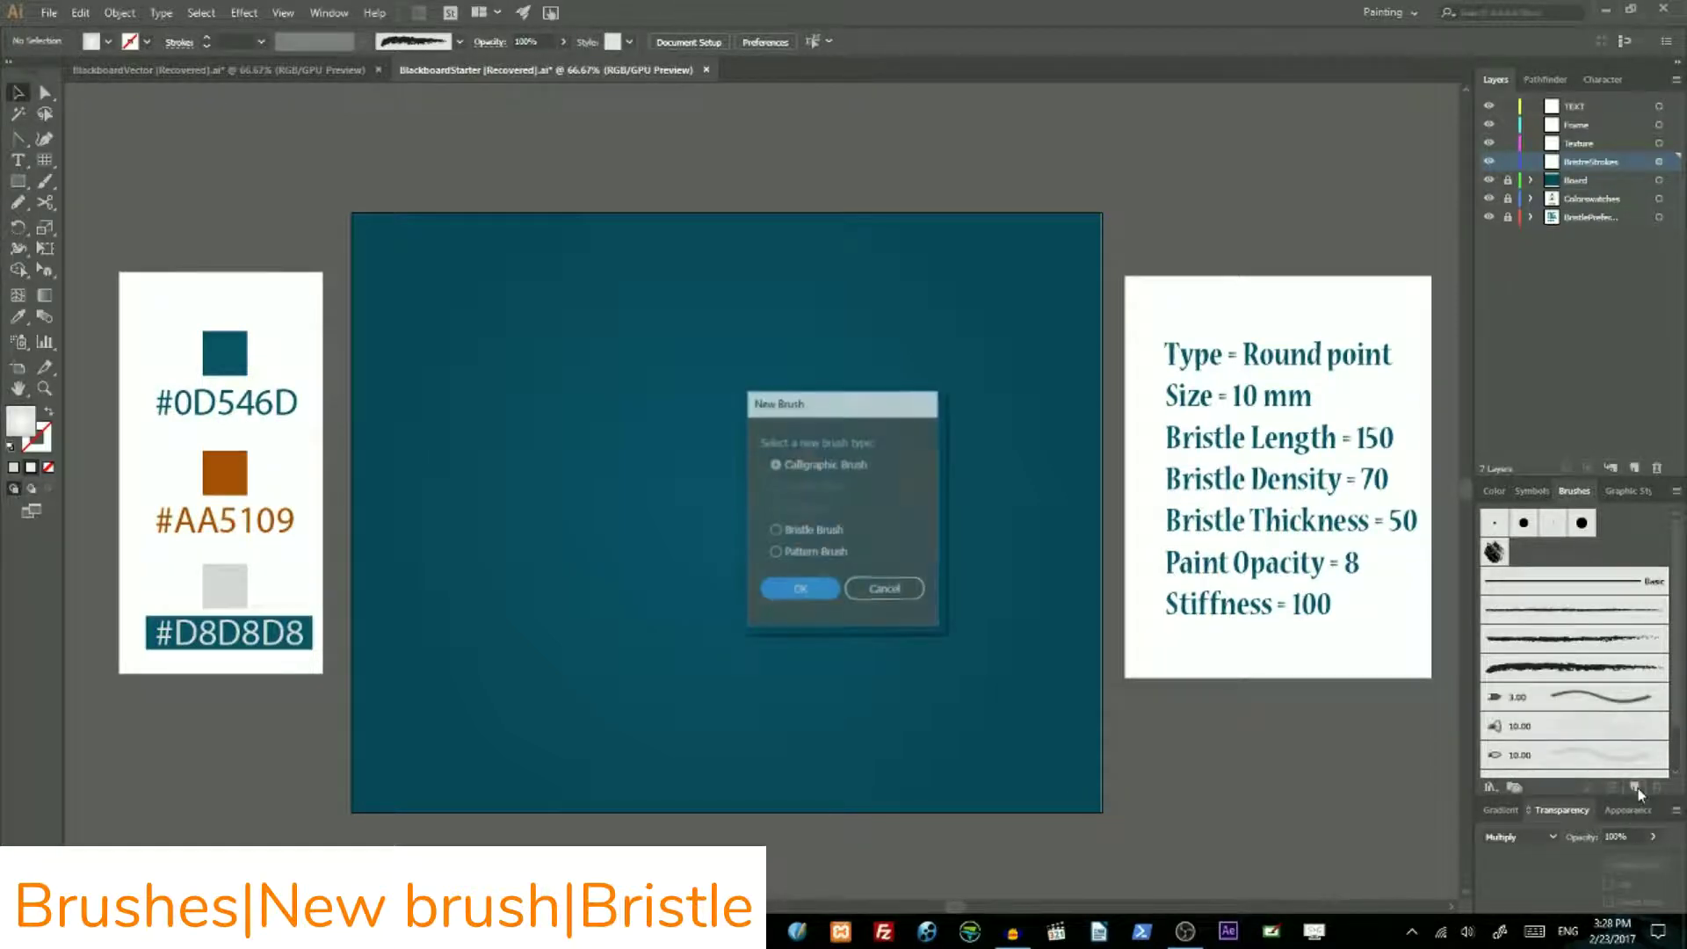
pyautogui.click(775, 531)
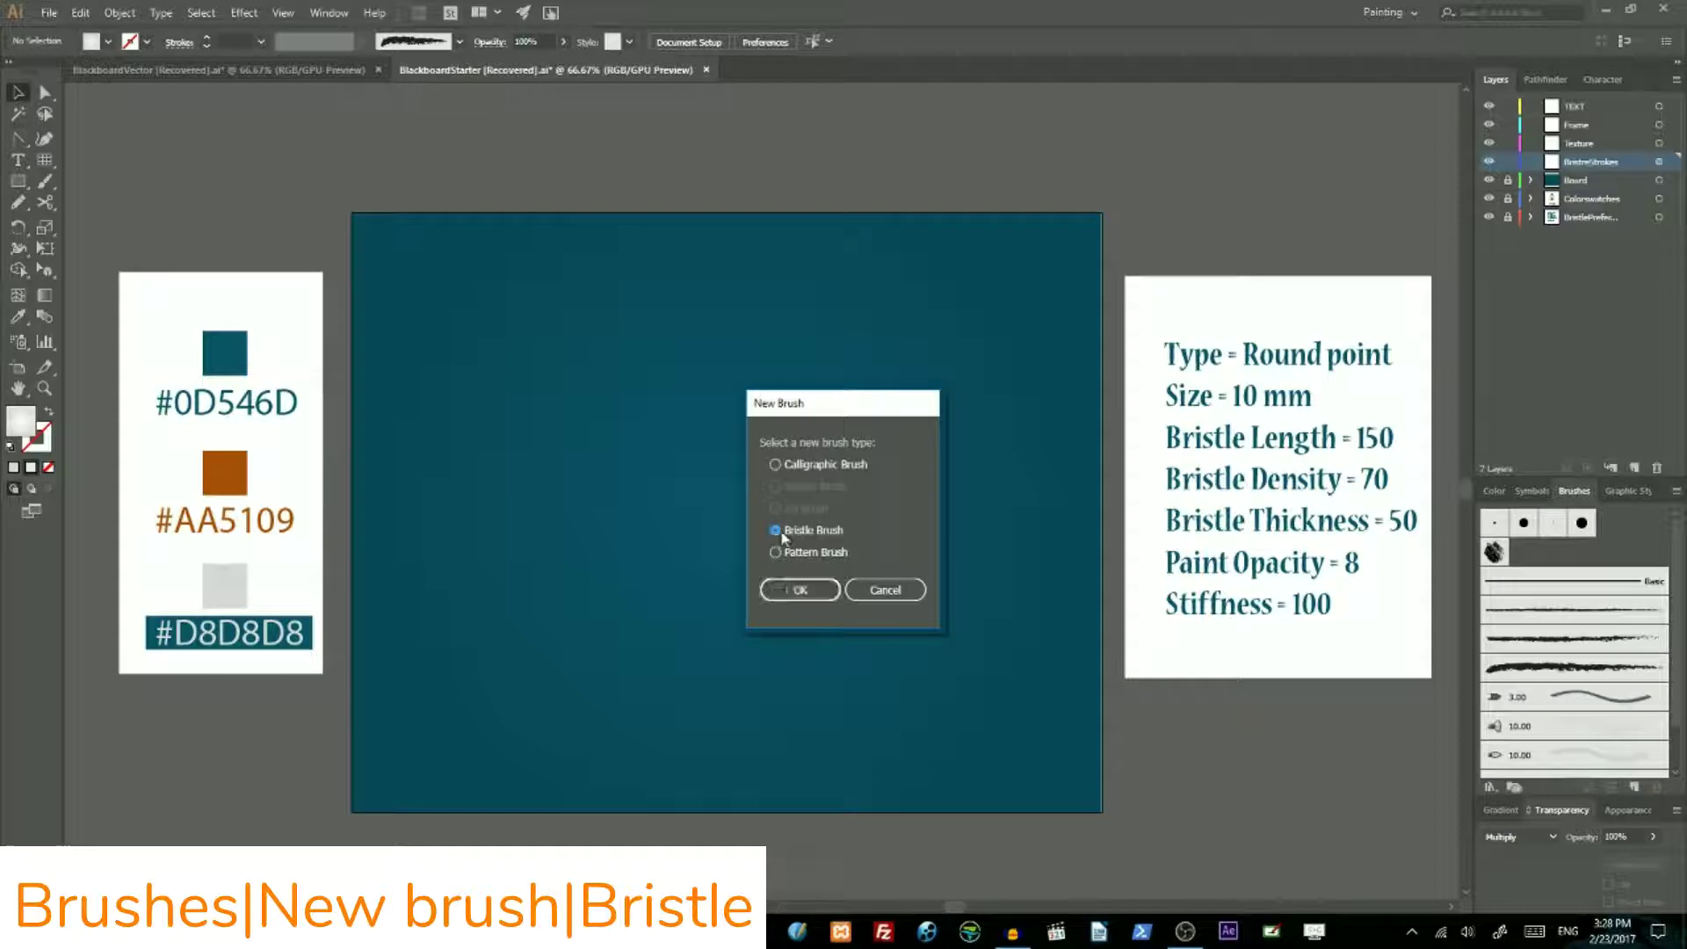
pyautogui.click(800, 590)
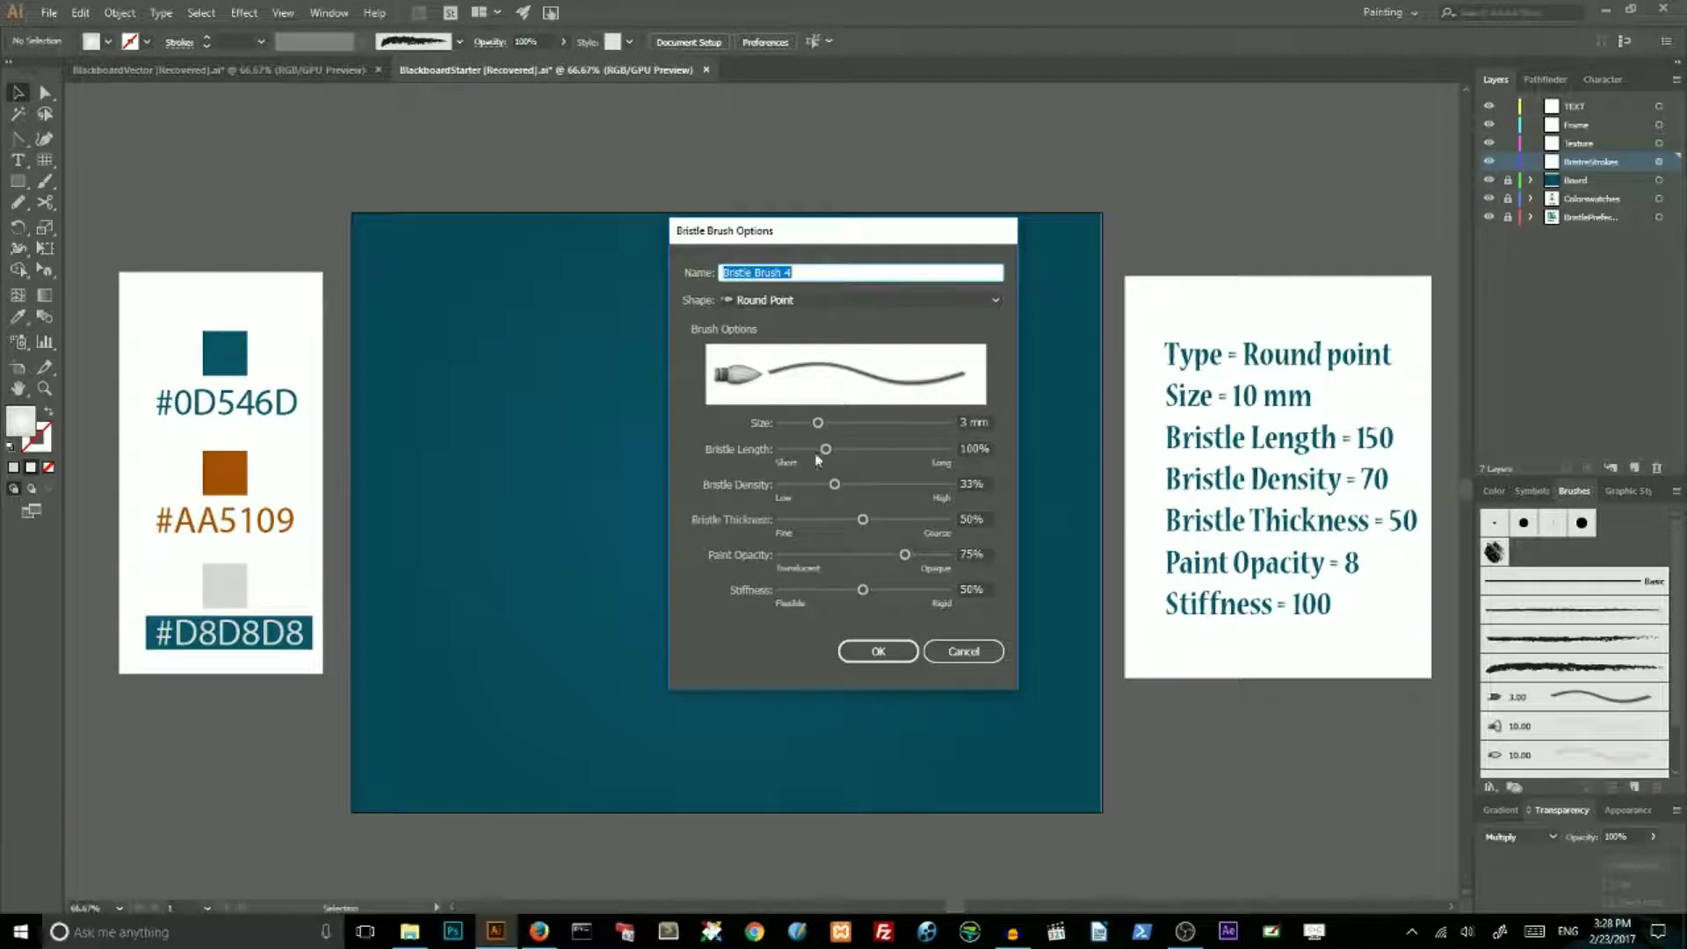
pyautogui.moveTo(817, 422); pyautogui.dragTo(964, 431)
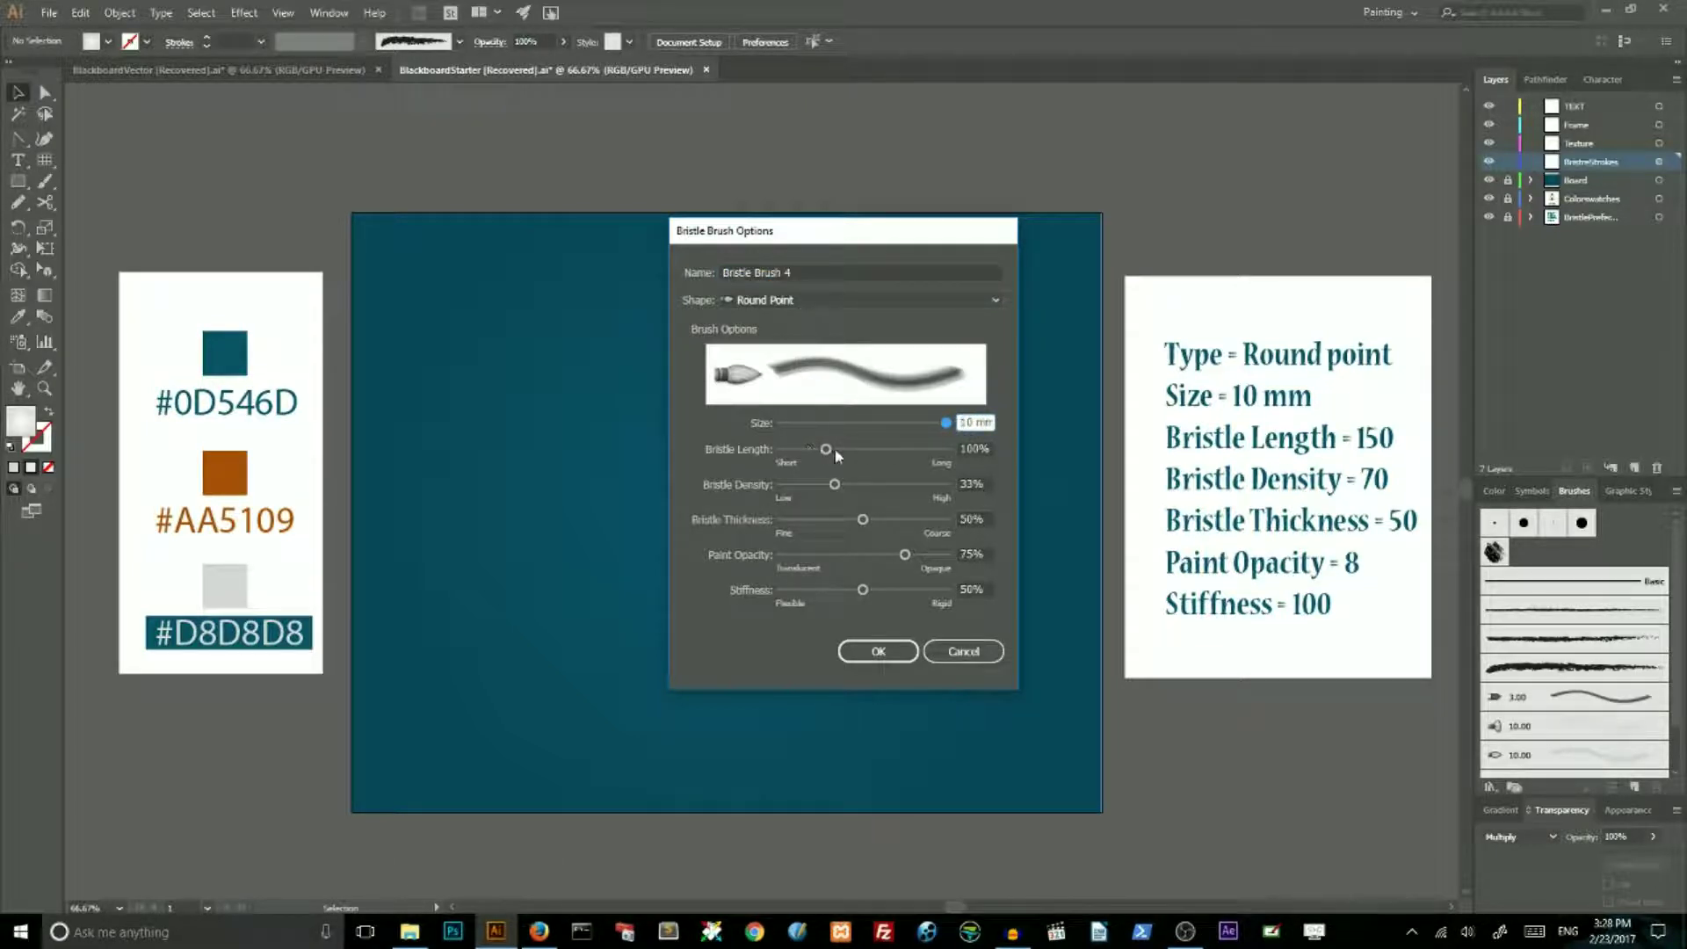
pyautogui.moveTo(826, 453)
pyautogui.mouseDown()
pyautogui.moveTo(864, 457)
pyautogui.moveTo(836, 489)
pyautogui.moveTo(896, 495)
pyautogui.mouseUp()
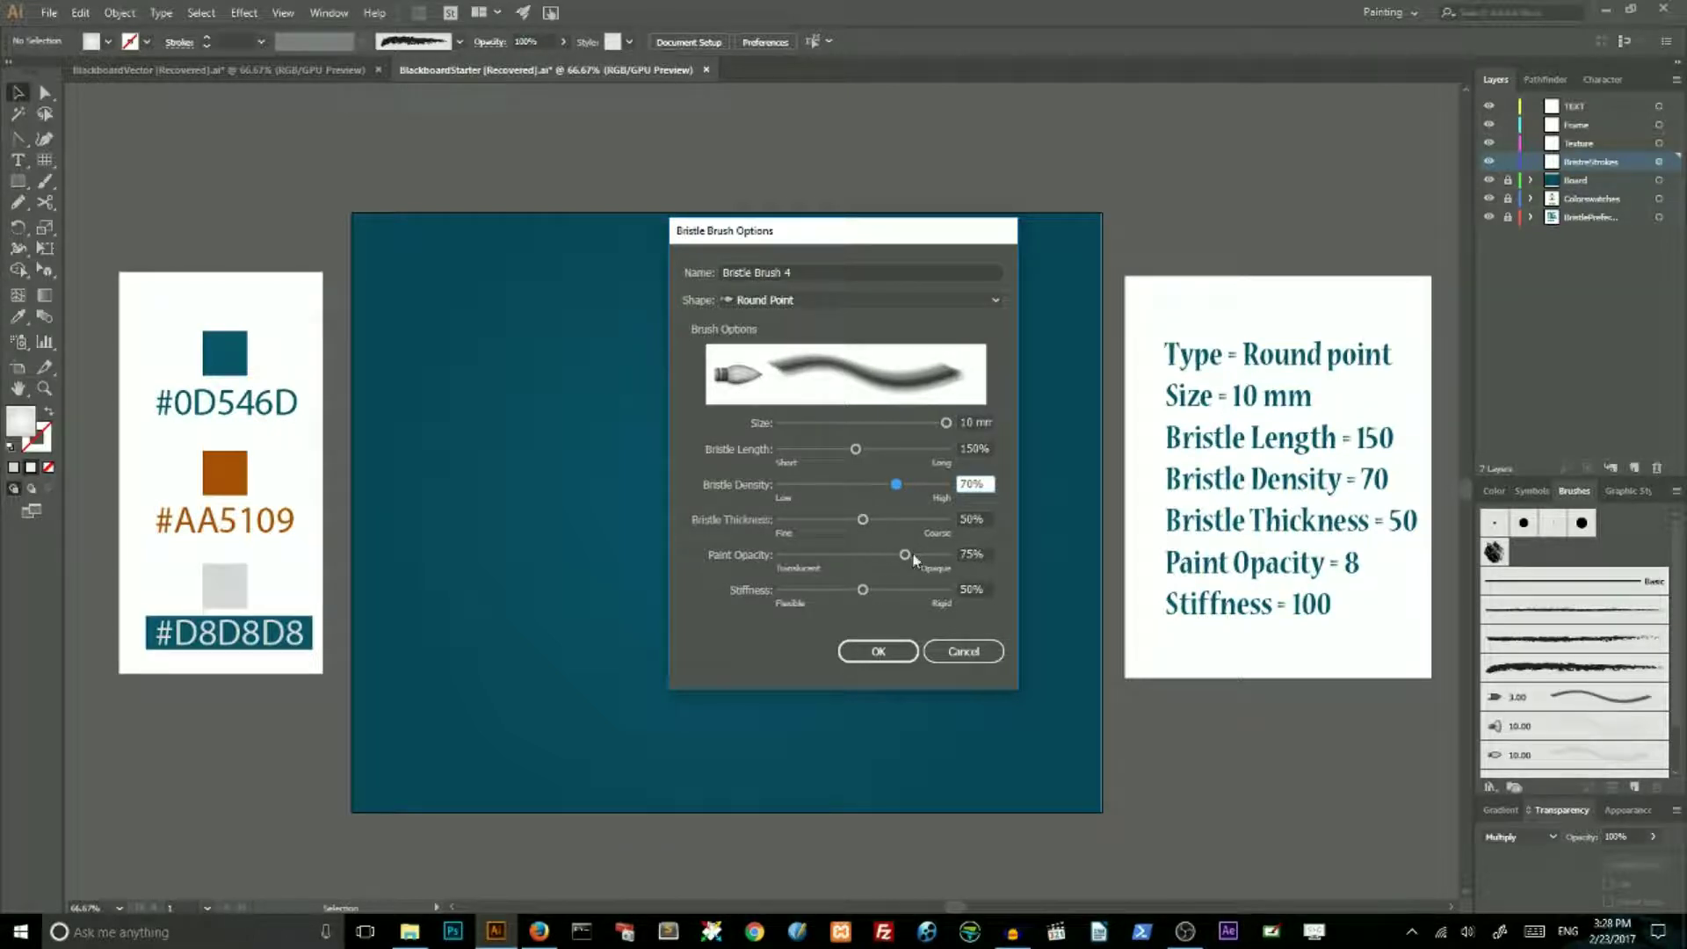
pyautogui.moveTo(905, 555)
pyautogui.mouseDown()
pyautogui.moveTo(793, 560)
pyautogui.moveTo(945, 591)
pyautogui.mouseUp()
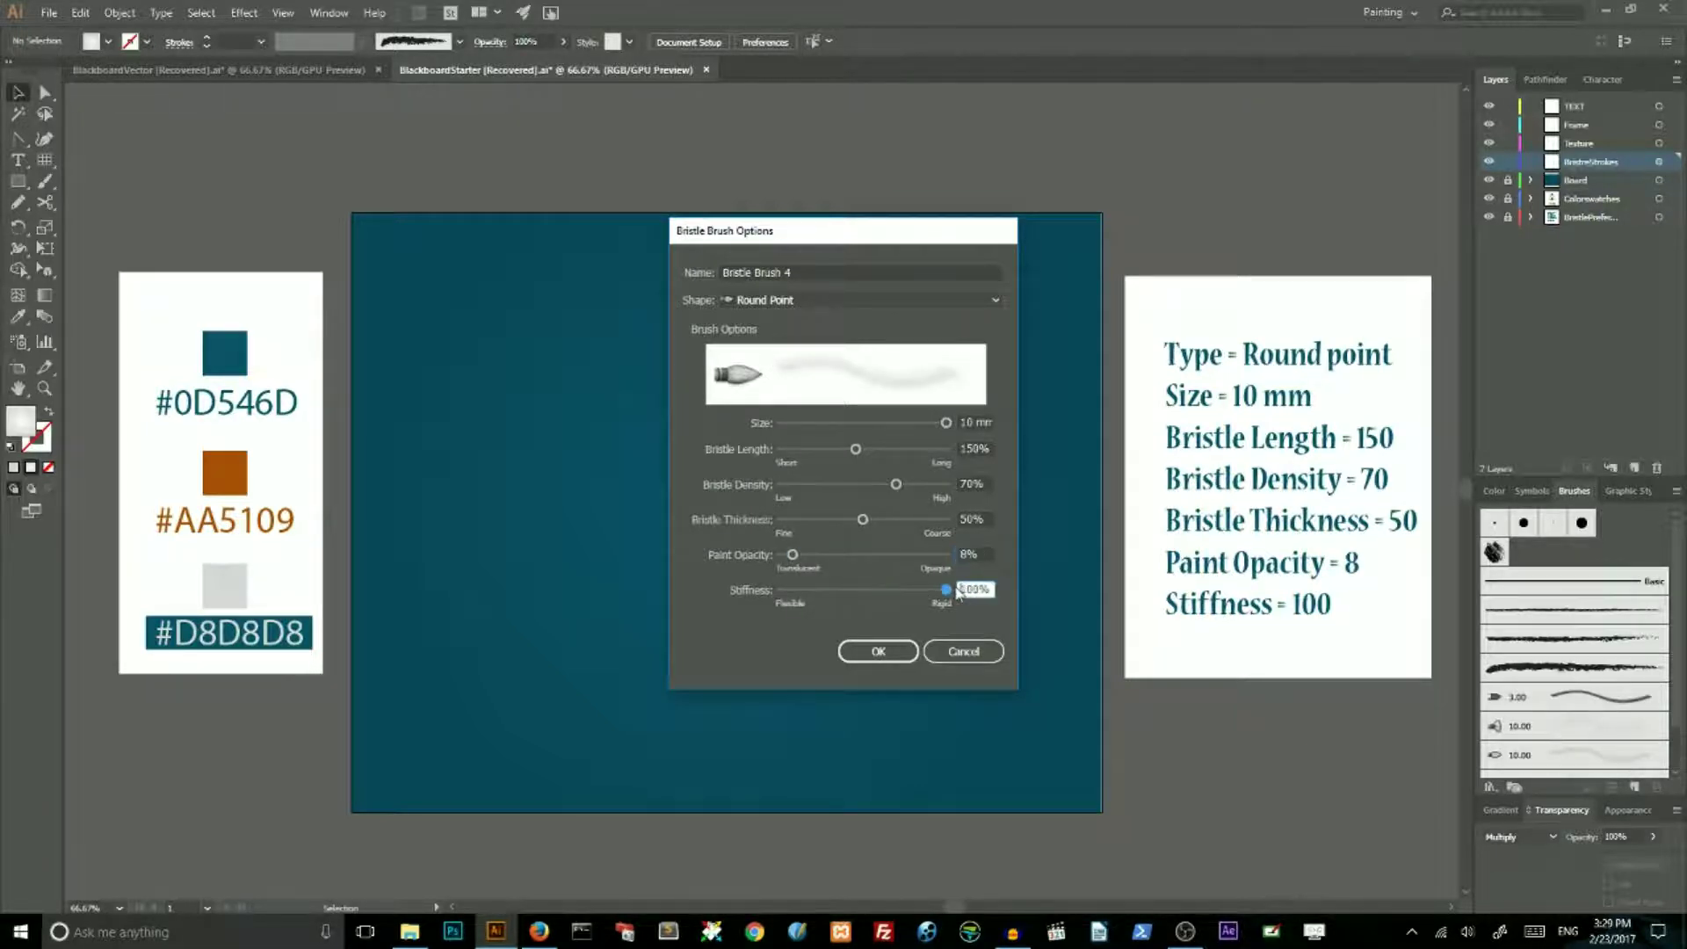
pyautogui.click(878, 651)
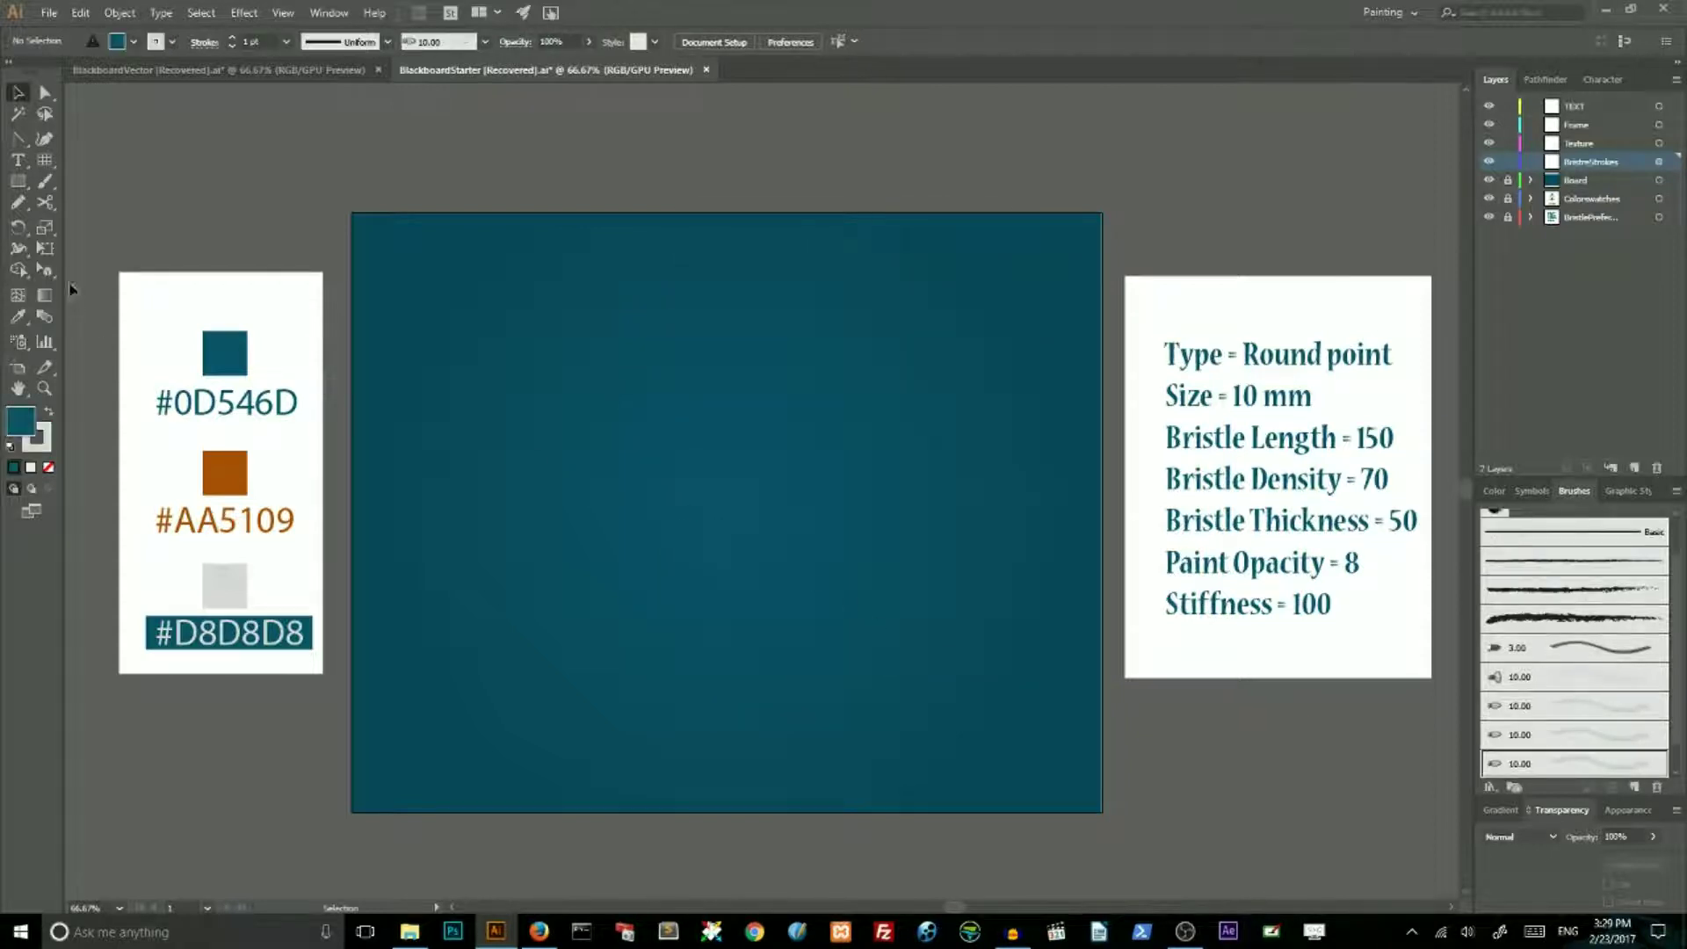
# With the Paintbrush, set fill to None, stroke to light grey #D8D8D8, and raise stroke weight
pyautogui.click(42, 183)
pyautogui.click(50, 470)
pyautogui.click(37, 437)
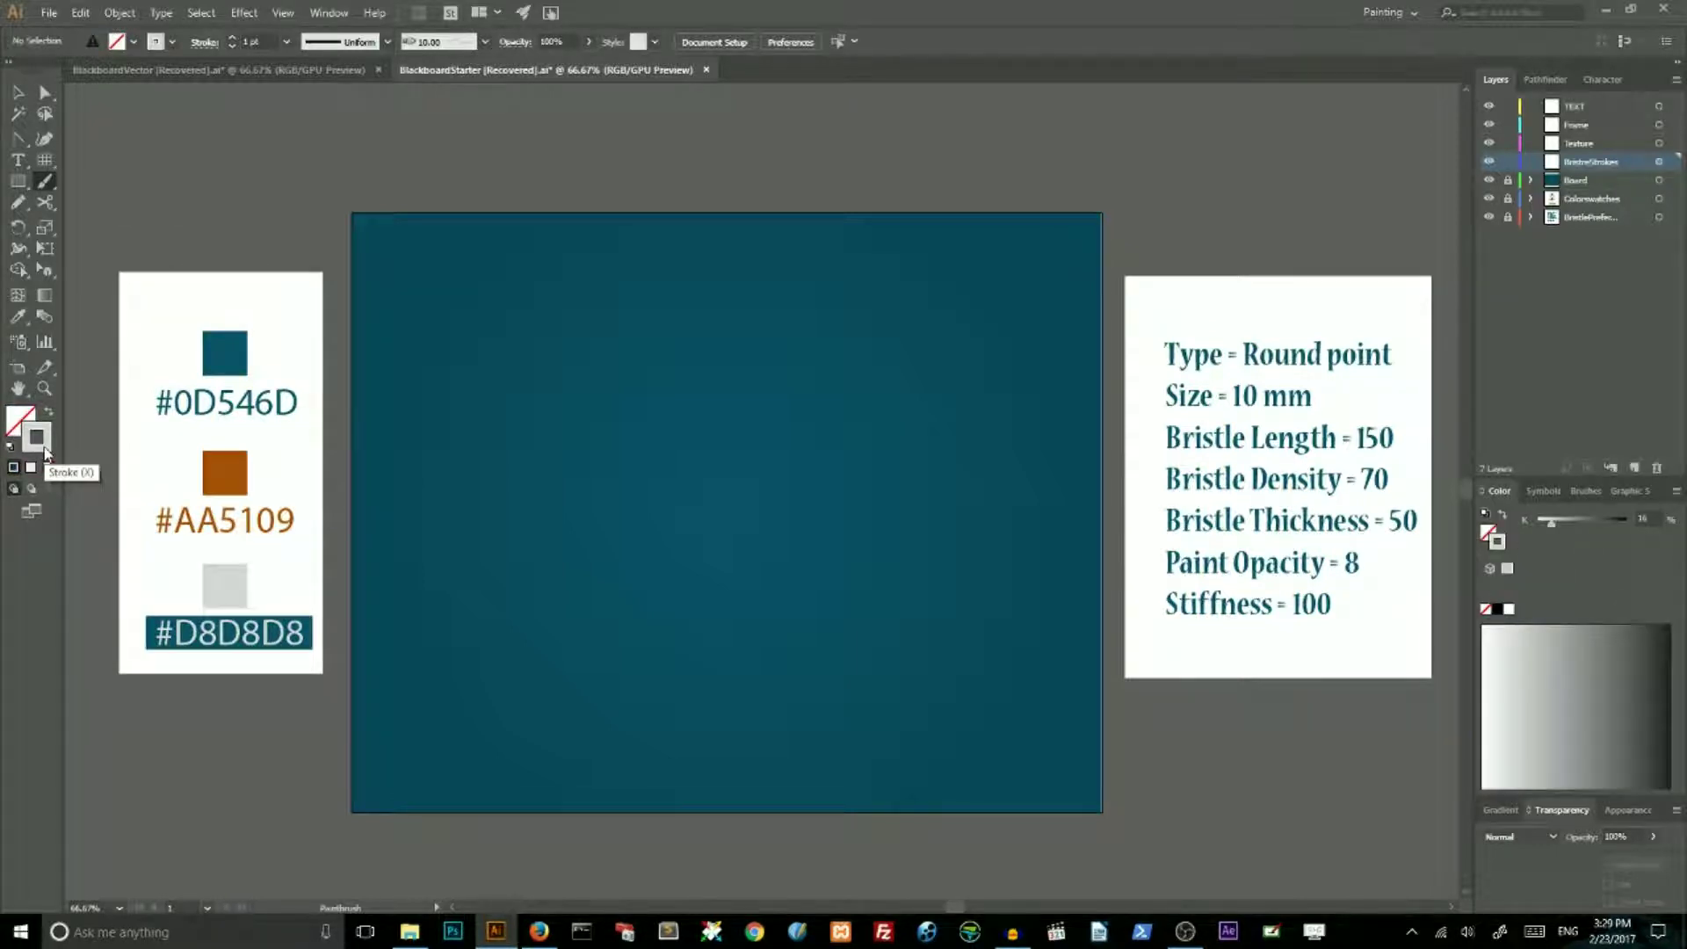
pyautogui.doubleClick(43, 443)
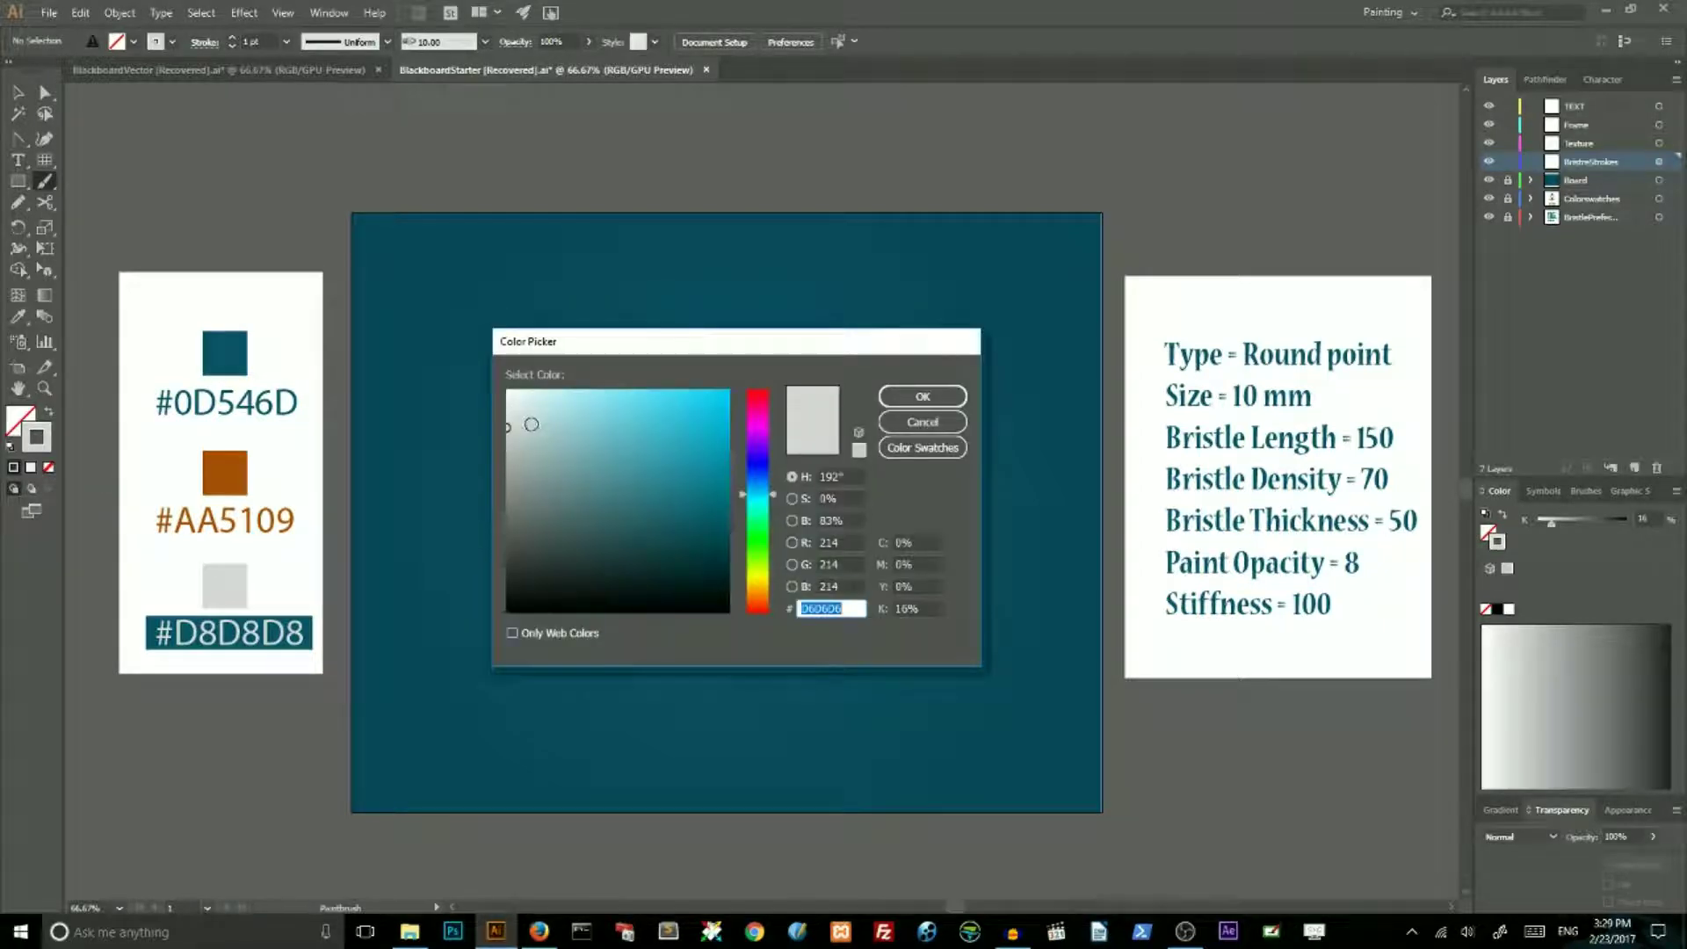
pyautogui.press('Return')
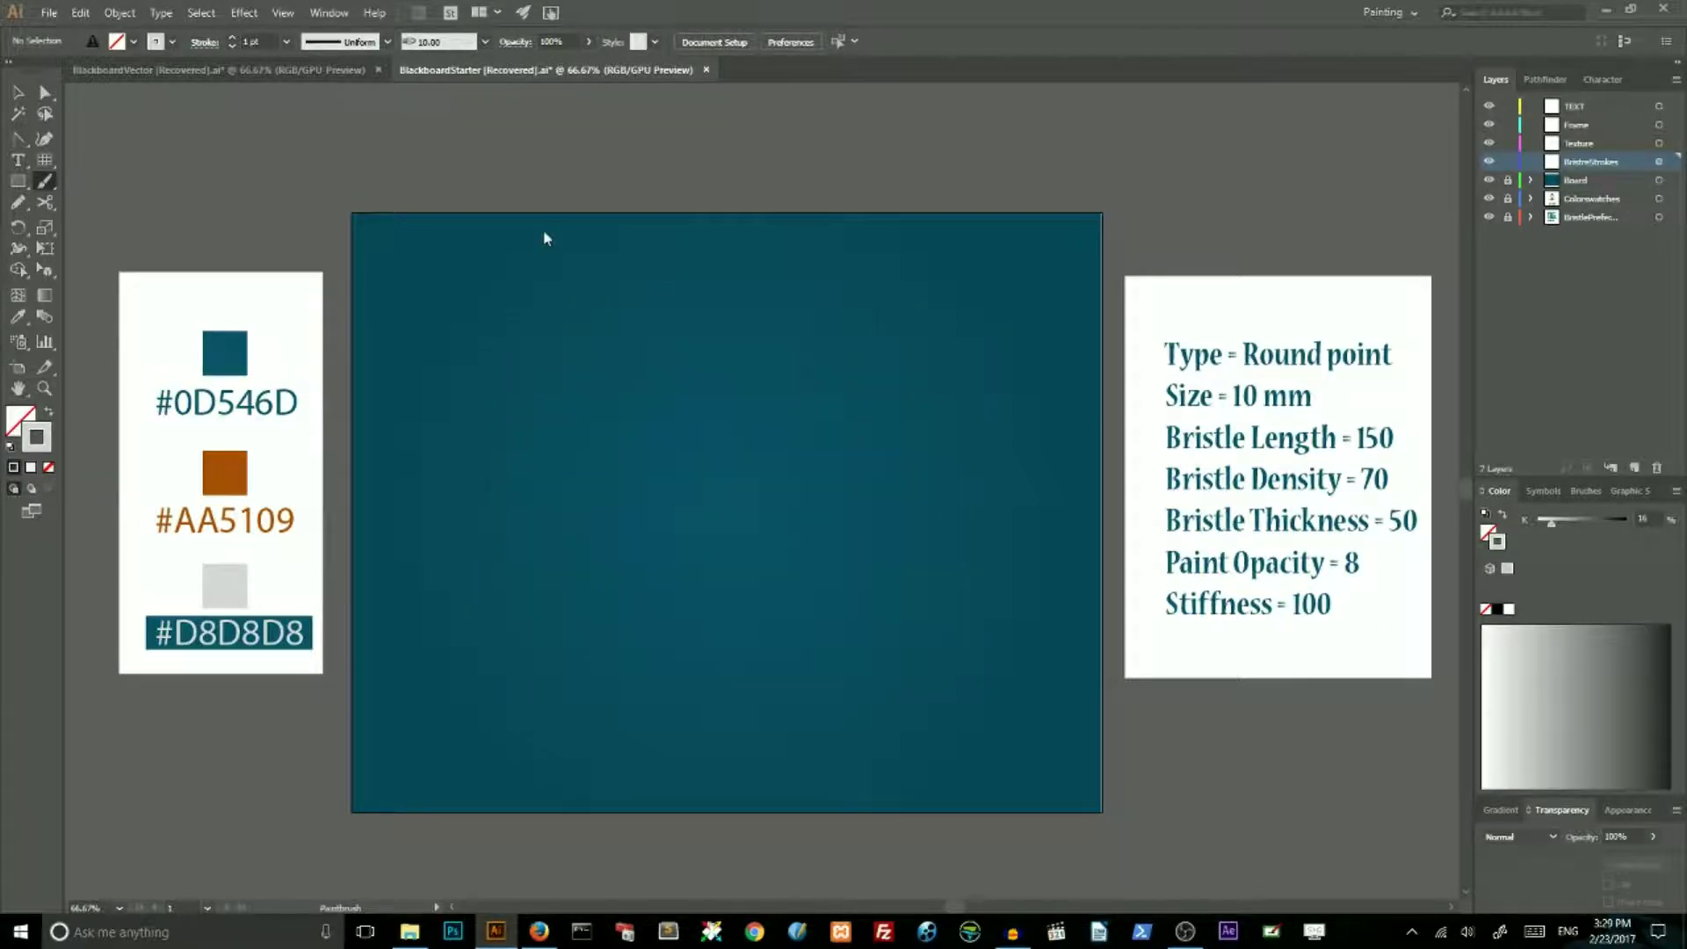
pyautogui.click(231, 40)
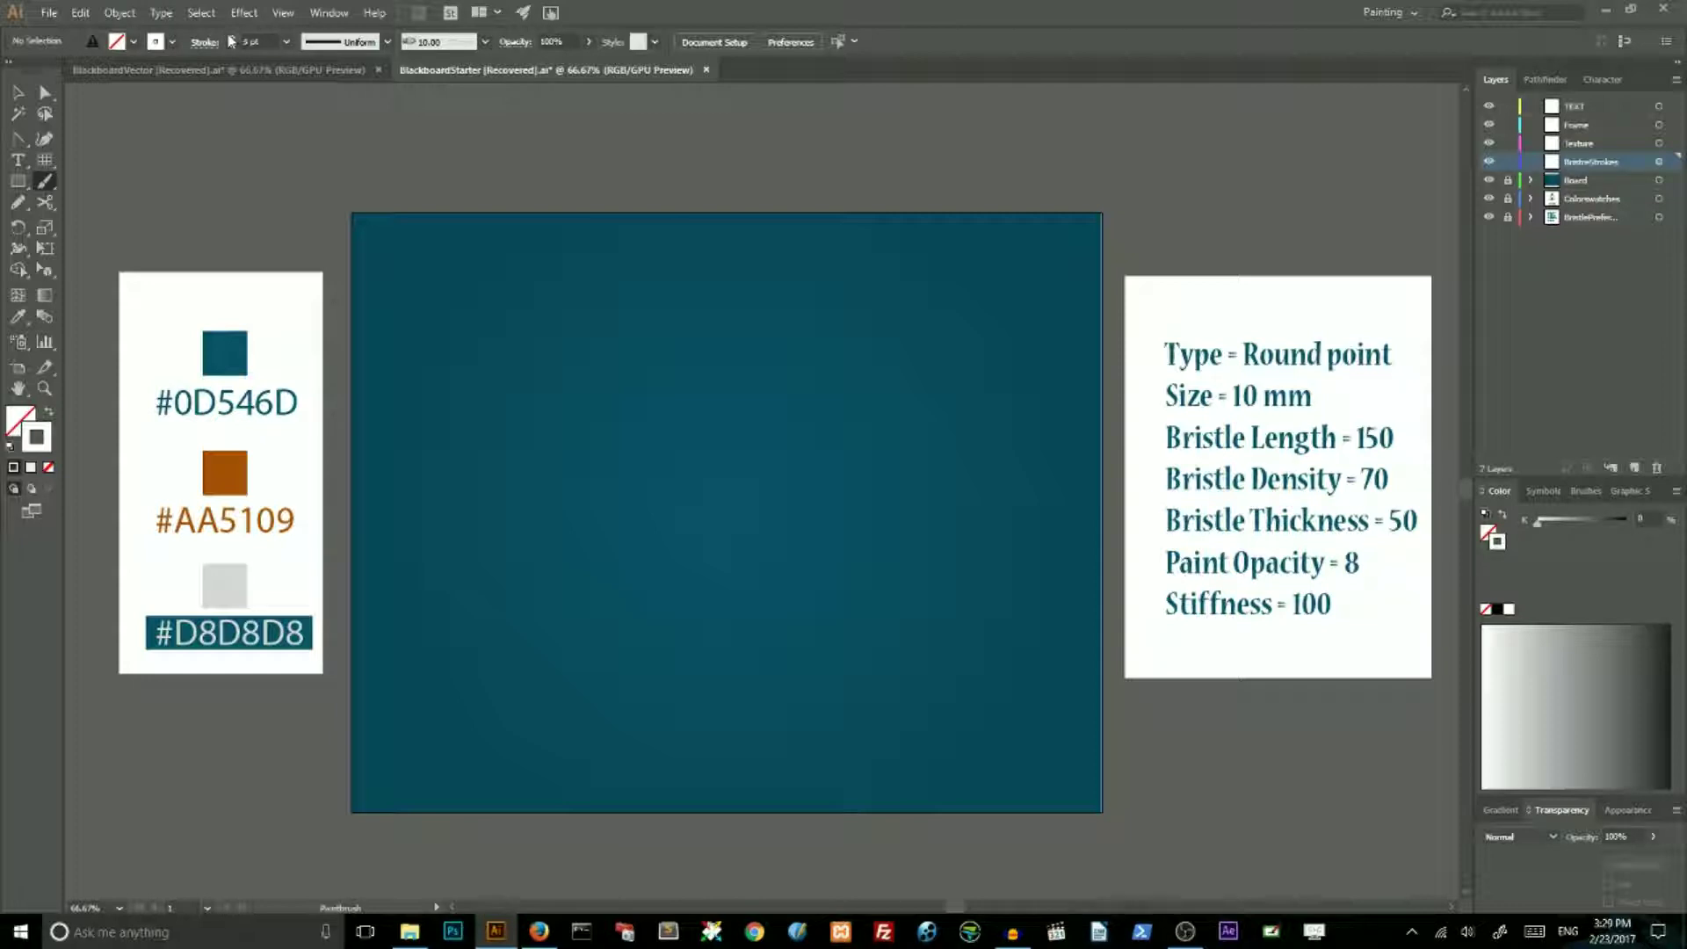
# At 6 pt, paint soft bristle strokes across the board's right side, undoing unwanted ones
pyautogui.click(230, 40)
pyautogui.moveTo(1010, 189); pyautogui.dragTo(774, 425)
pyautogui.moveTo(1082, 301); pyautogui.dragTo(982, 368)
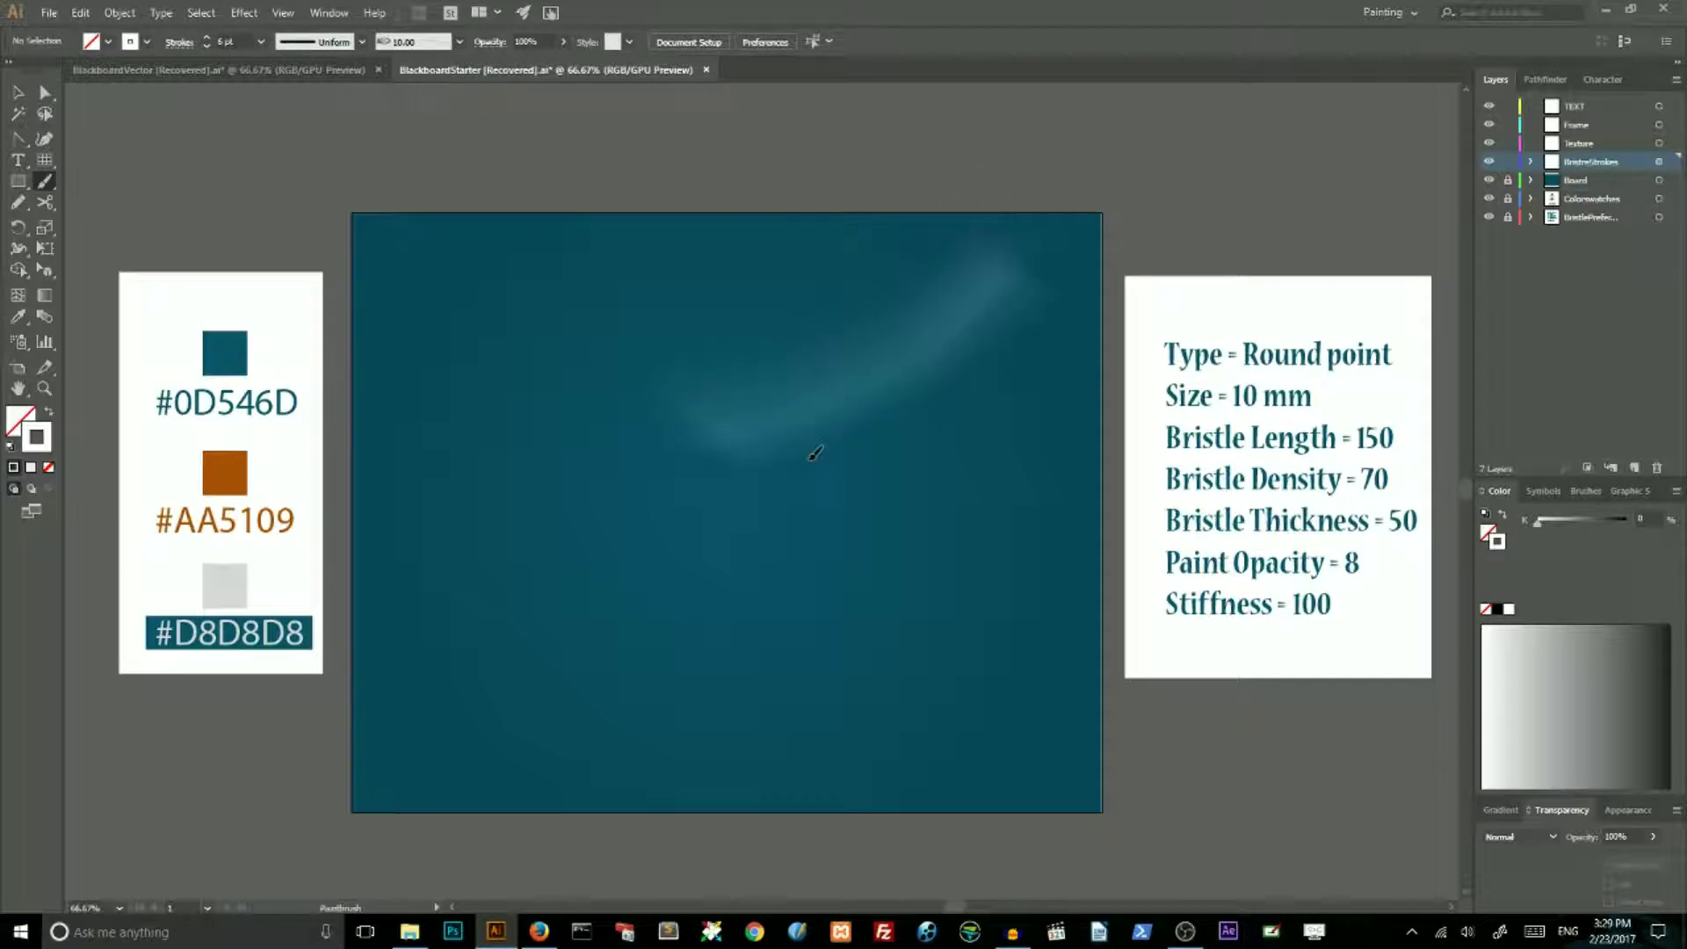
pyautogui.hotkey('ctrl', 'z')
pyautogui.moveTo(994, 412)
pyautogui.mouseDown()
pyautogui.moveTo(835, 466)
pyautogui.moveTo(746, 540)
pyautogui.mouseUp()
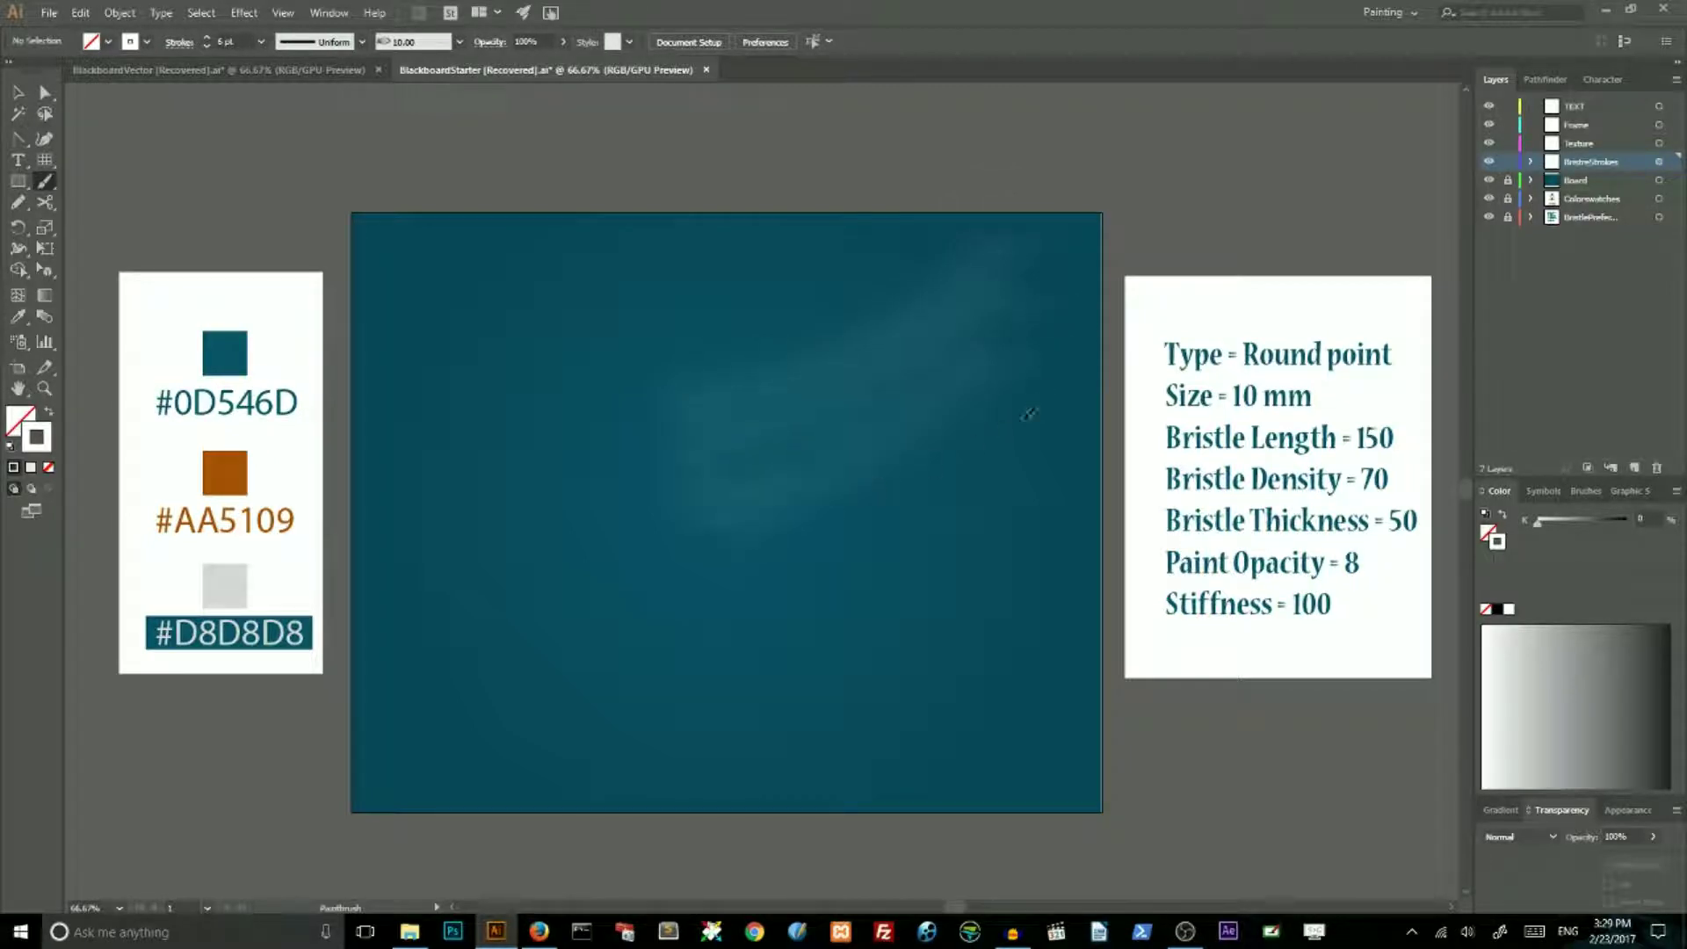
pyautogui.moveTo(1043, 481); pyautogui.dragTo(694, 619)
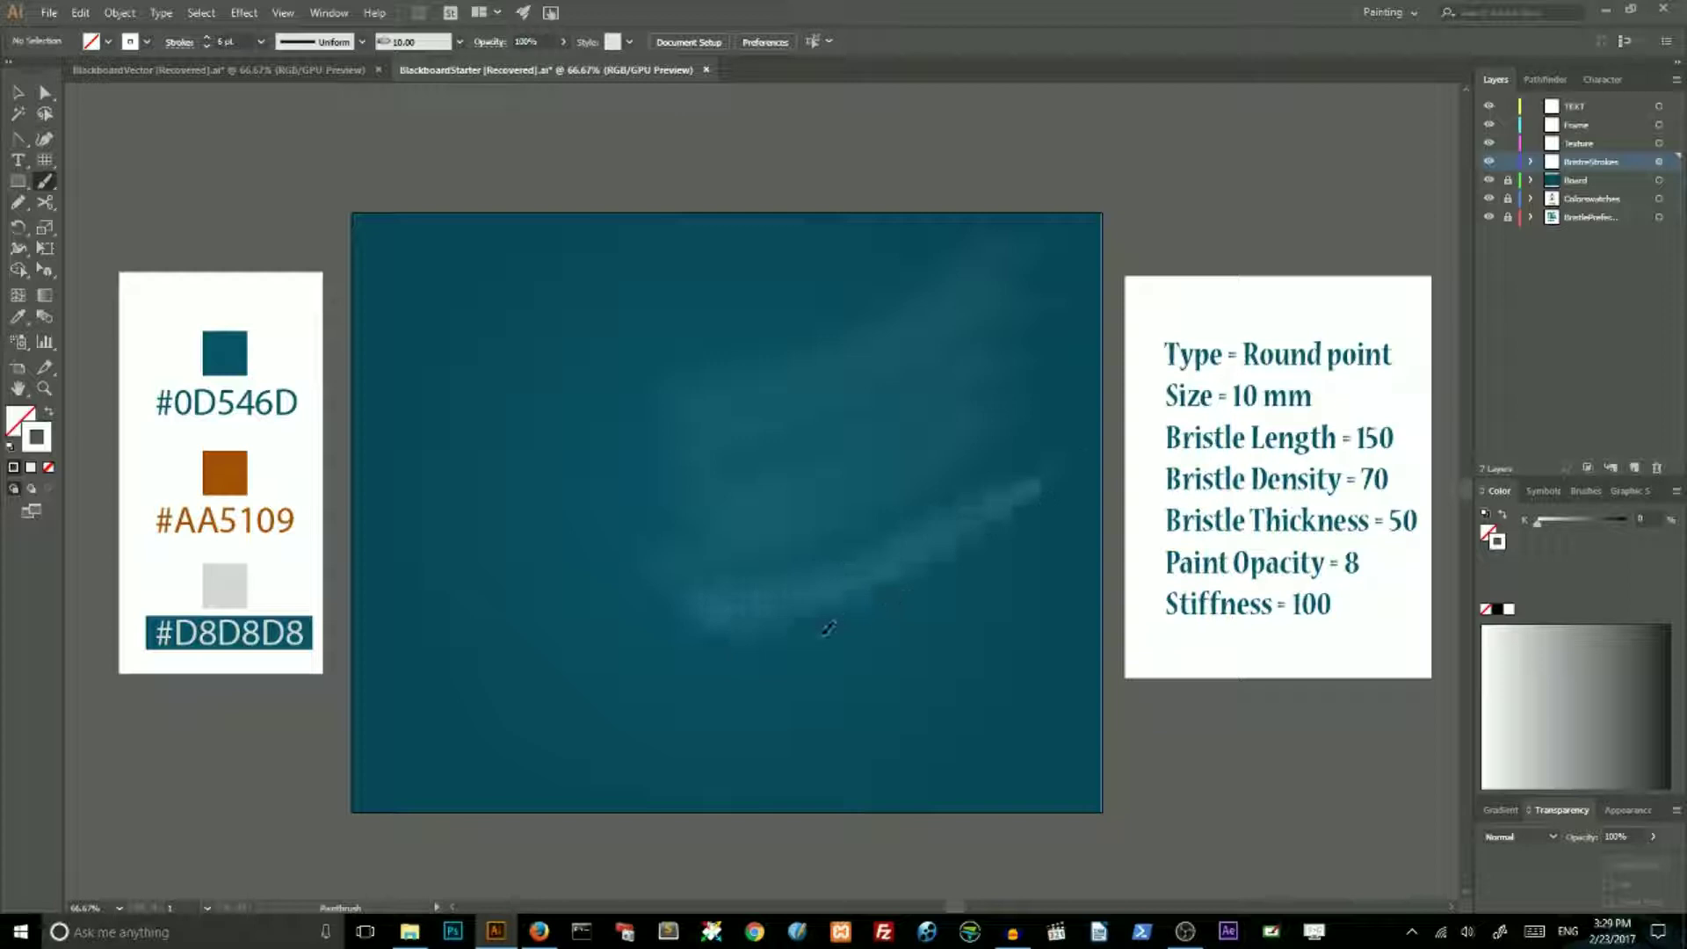
pyautogui.hotkey('ctrl', 'z')
# Add faint sweeps across the lower board and from the left edge through the middle
pyautogui.moveTo(1074, 539); pyautogui.dragTo(869, 677)
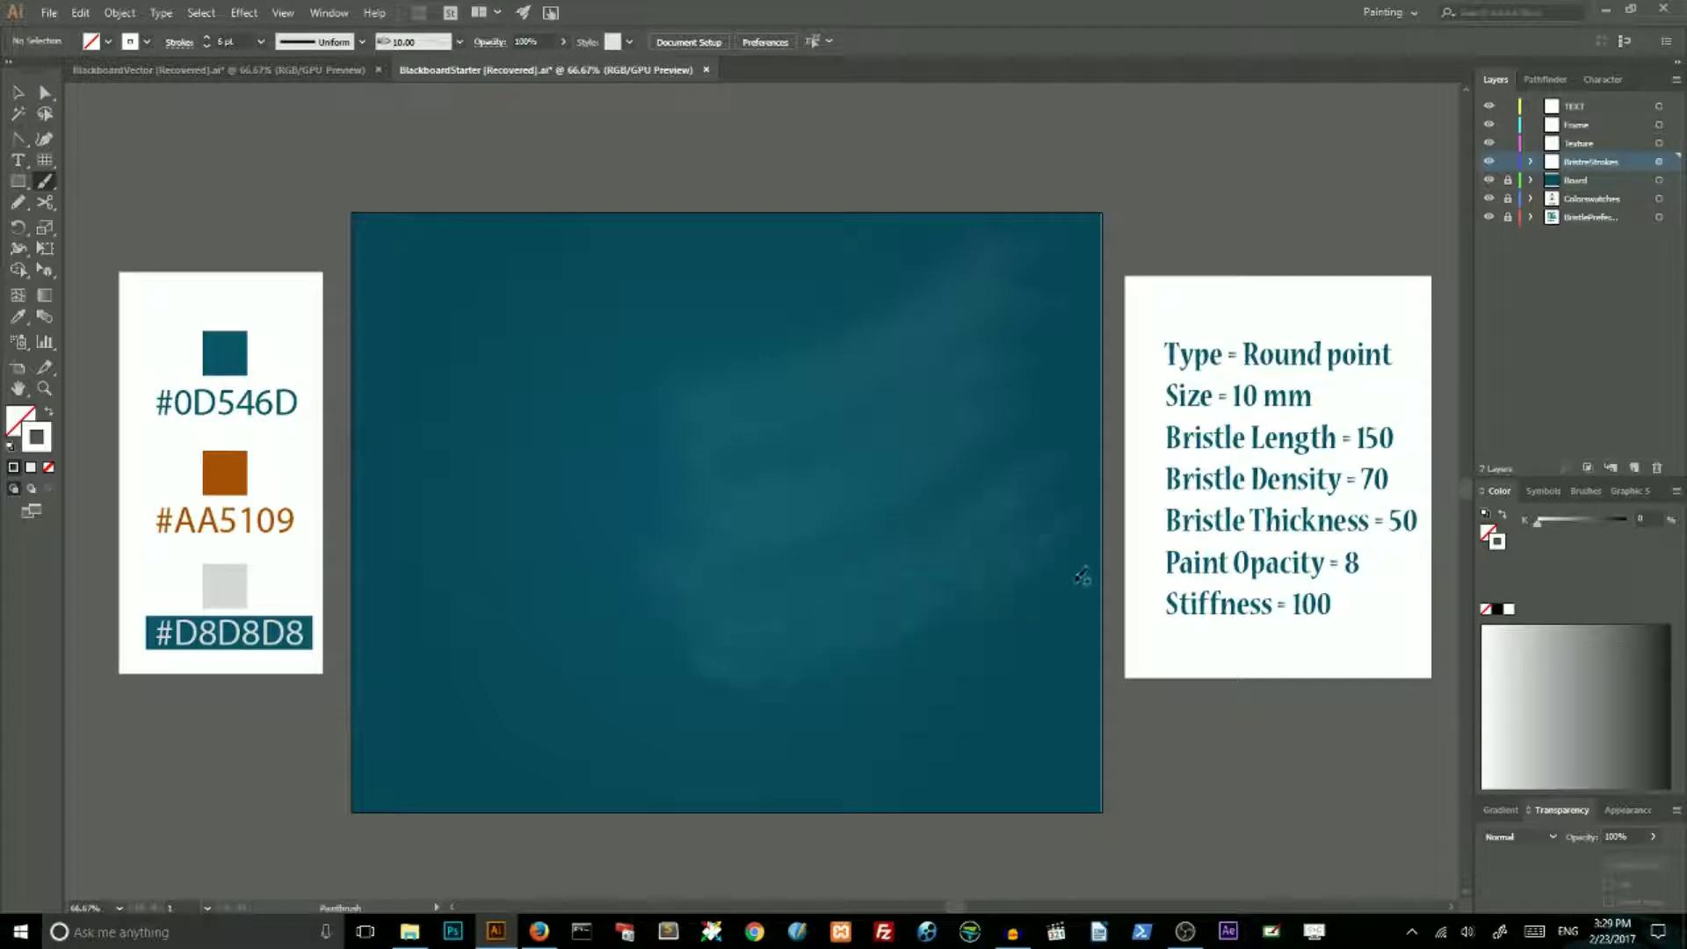
pyautogui.moveTo(1081, 576); pyautogui.dragTo(759, 727)
pyautogui.moveTo(389, 244)
pyautogui.mouseDown()
pyautogui.moveTo(533, 326)
pyautogui.moveTo(716, 356)
pyautogui.mouseUp()
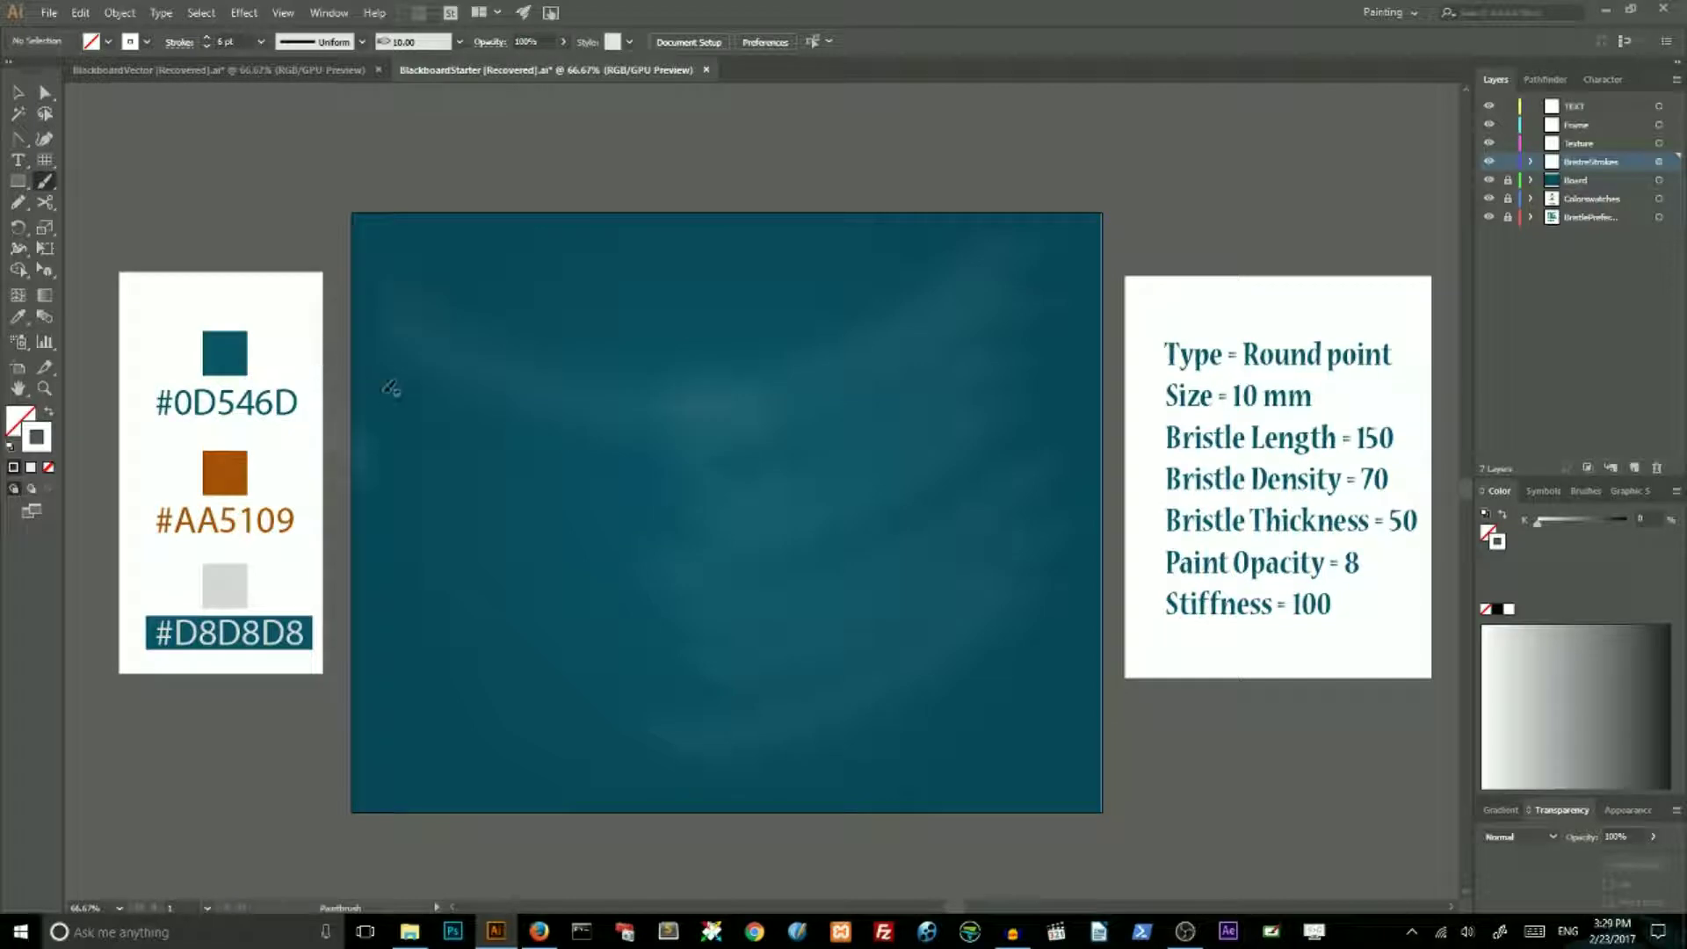
pyautogui.moveTo(367, 413); pyautogui.dragTo(747, 479)
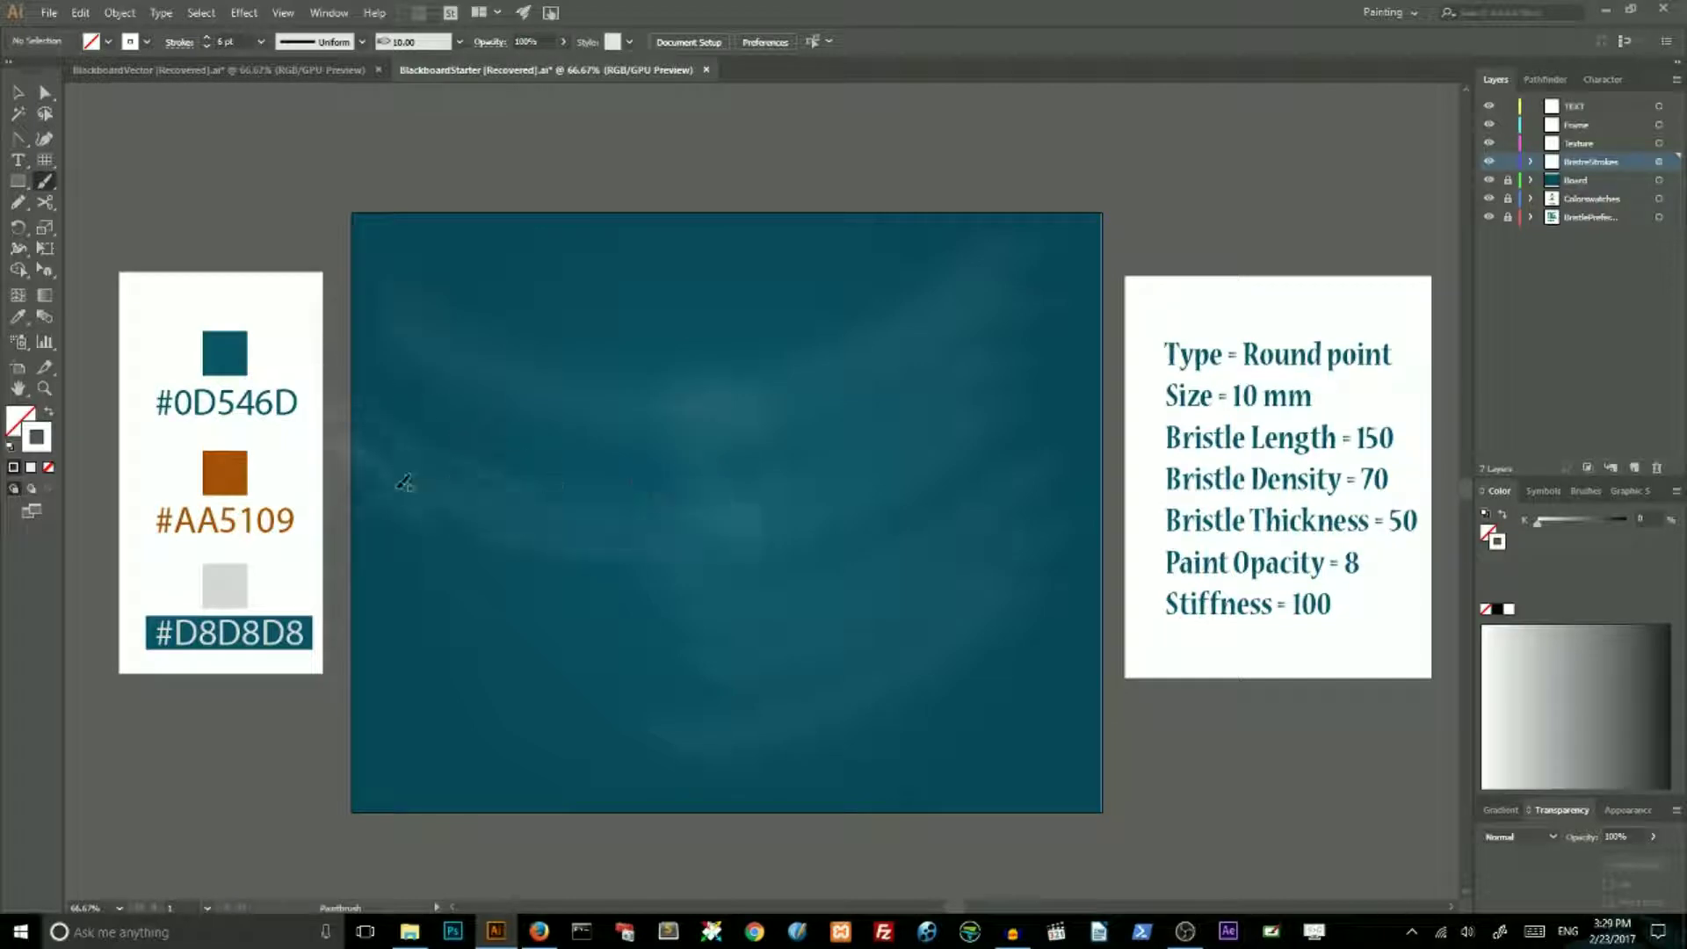
pyautogui.moveTo(355, 545); pyautogui.dragTo(711, 613)
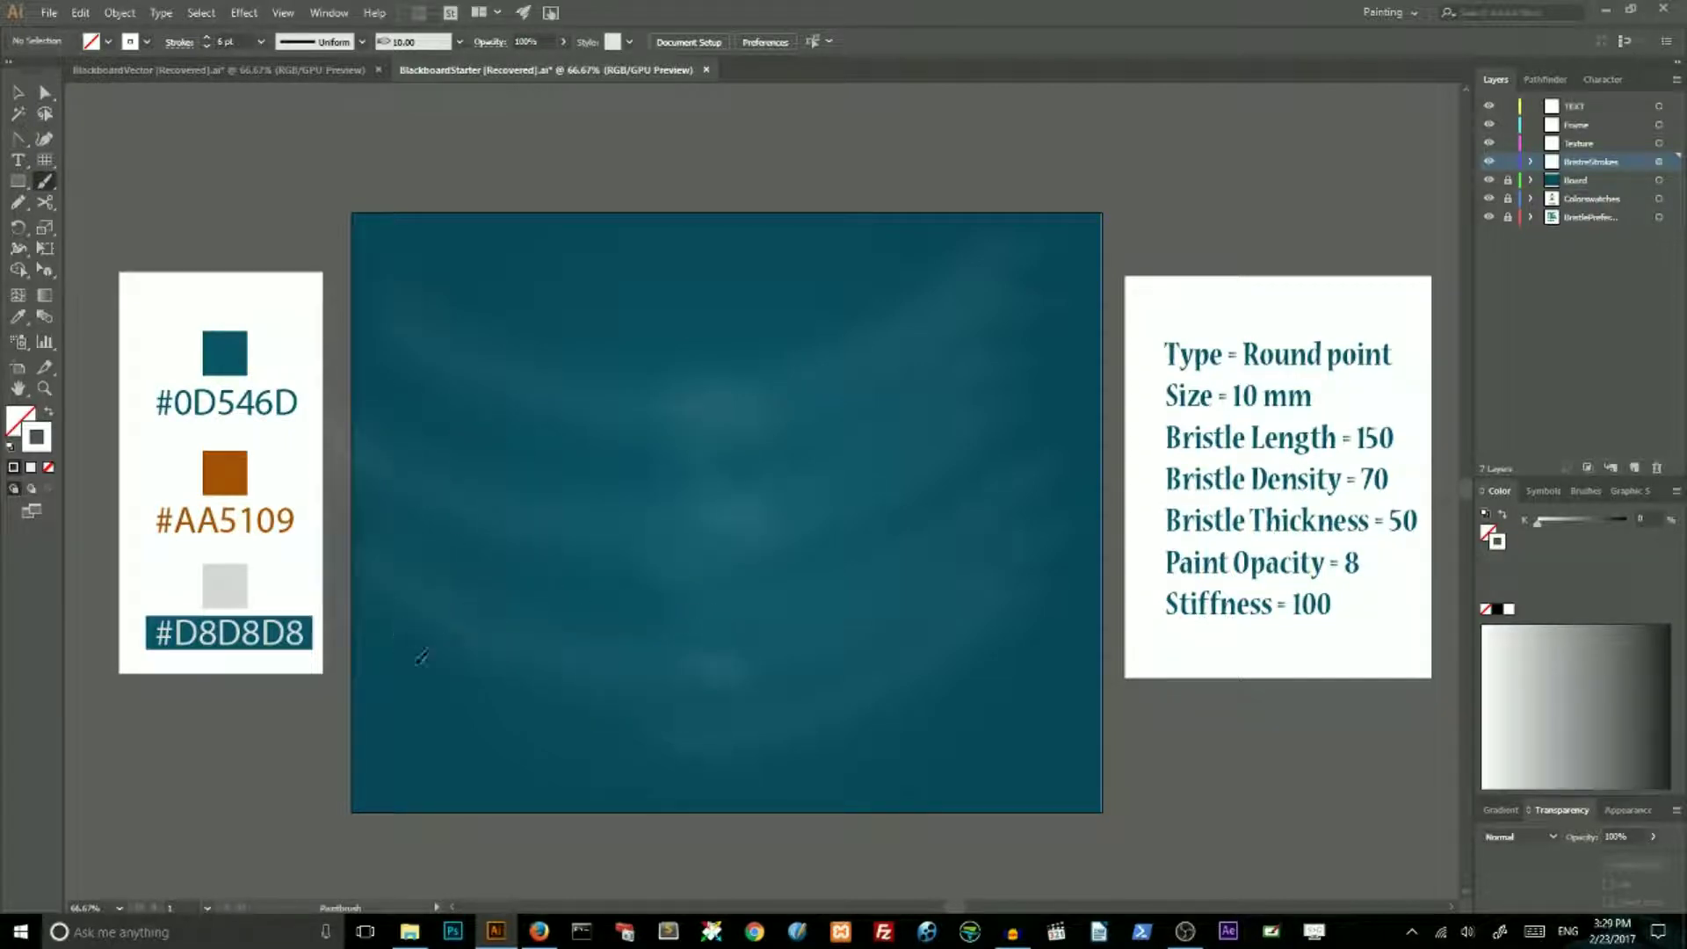
pyautogui.moveTo(420, 657)
pyautogui.mouseDown()
pyautogui.moveTo(533, 714)
pyautogui.moveTo(689, 710)
pyautogui.mouseUp()
pyautogui.moveTo(514, 272)
pyautogui.mouseDown()
pyautogui.moveTo(632, 323)
pyautogui.moveTo(799, 297)
pyautogui.mouseUp()
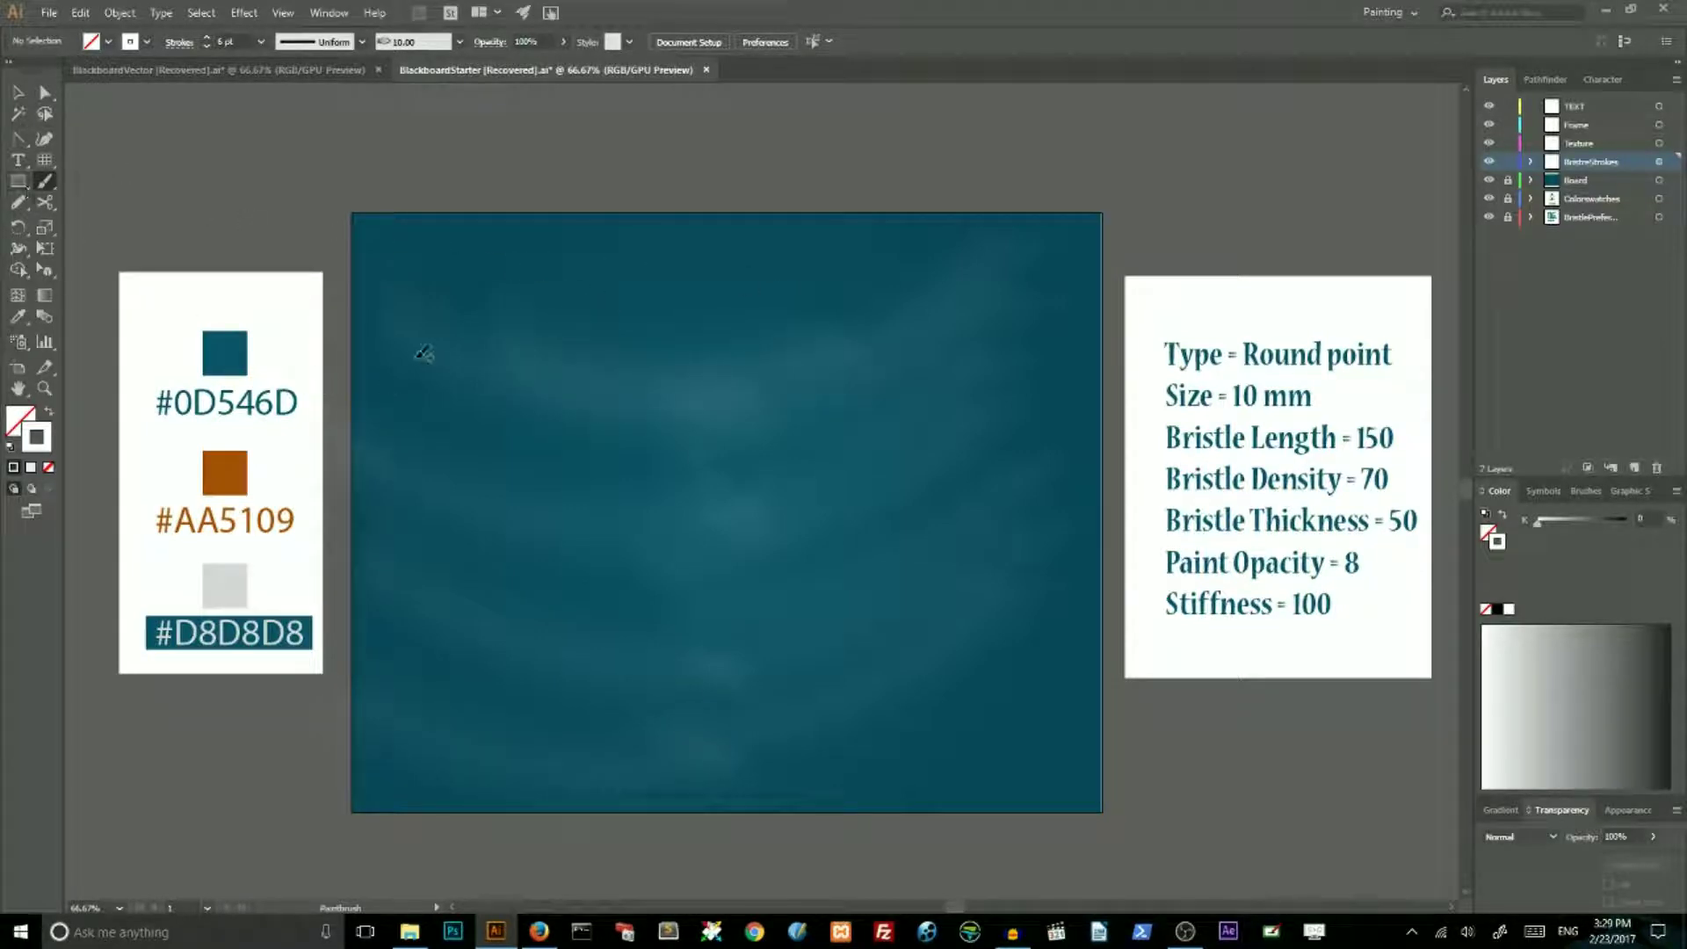
# Delete the stray object among the brush strokes, lock BristleStrokes, and make Texture the active layer
pyautogui.click(17, 91)
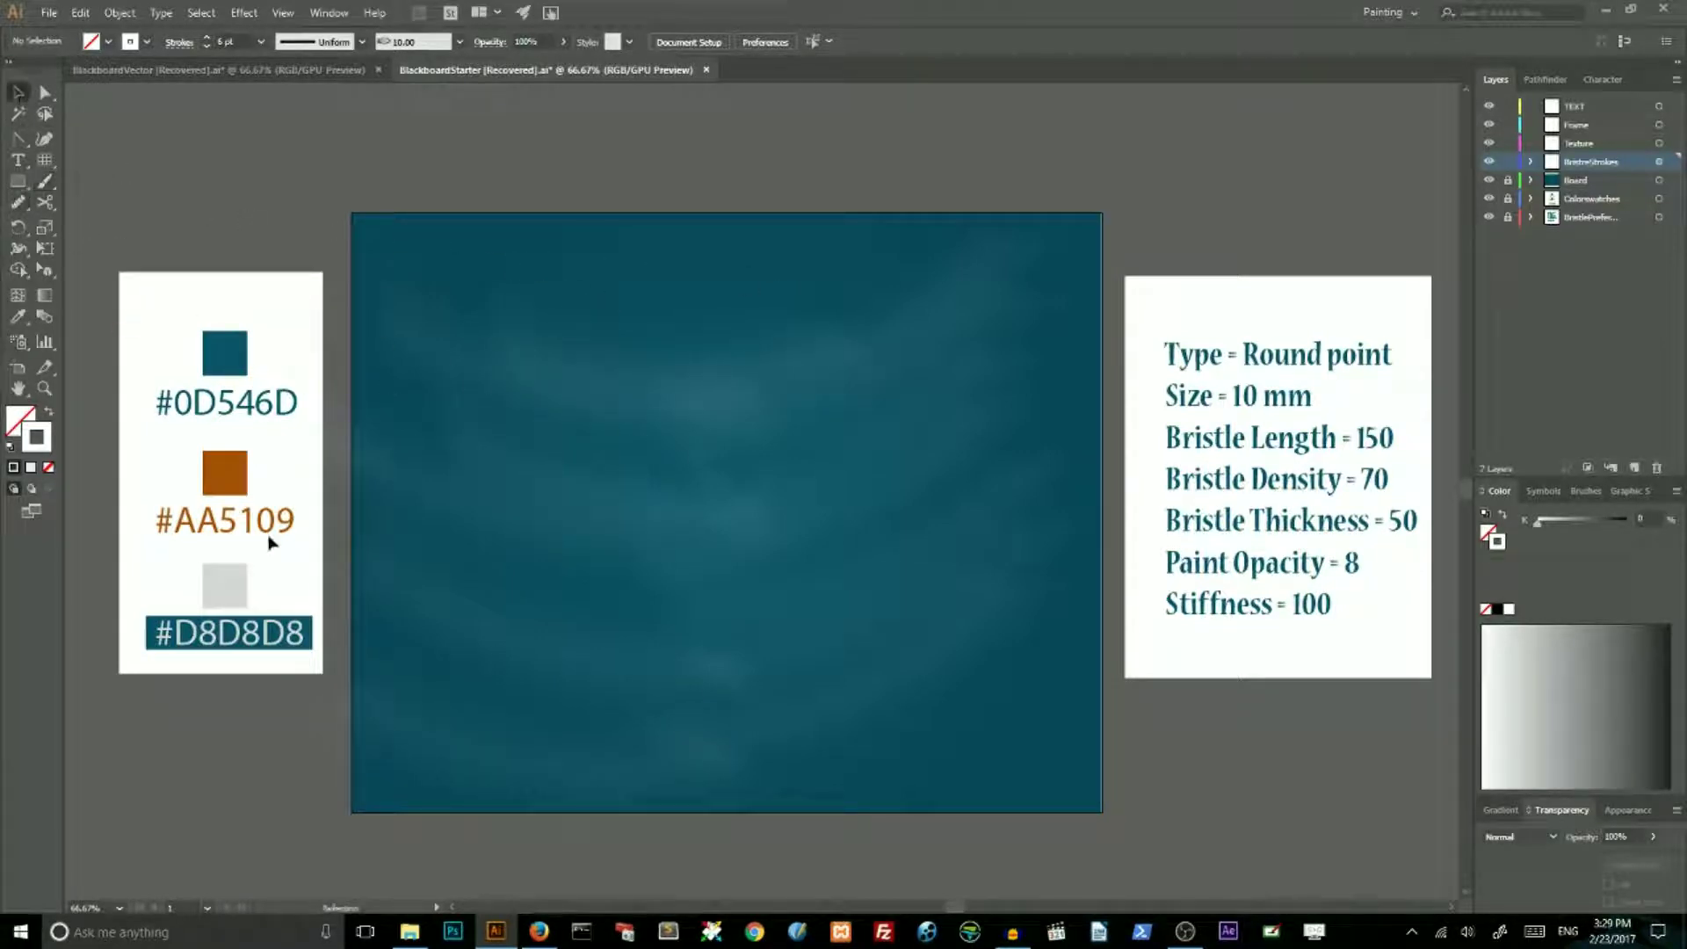
pyautogui.click(384, 573)
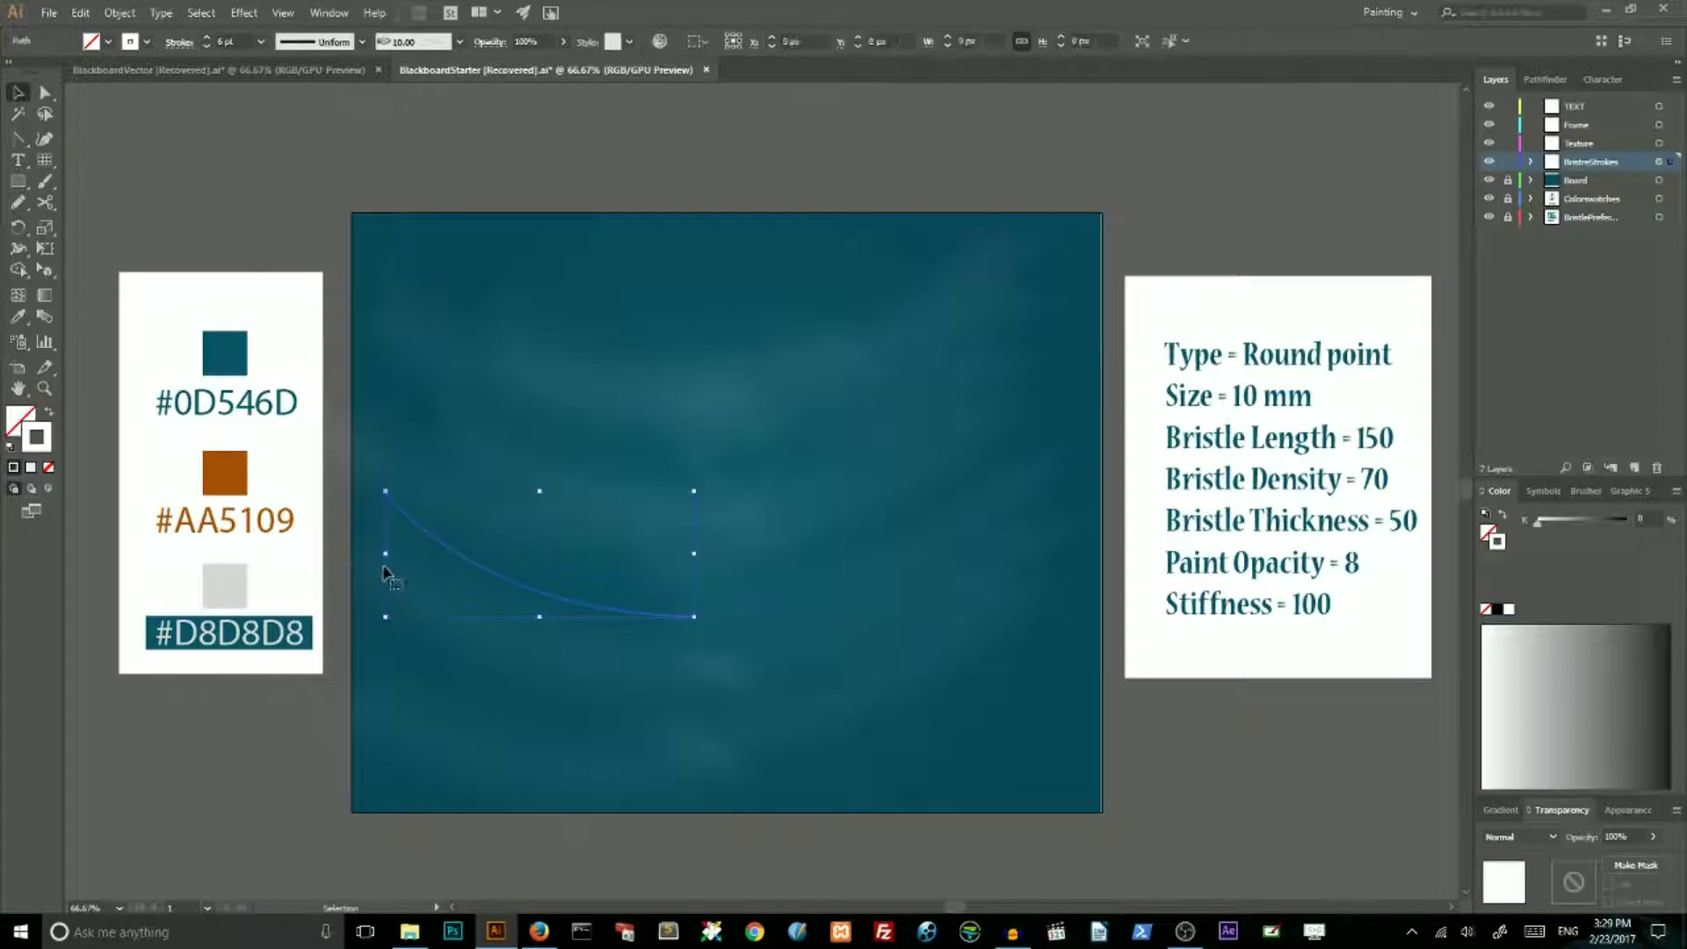
pyautogui.click(1659, 163)
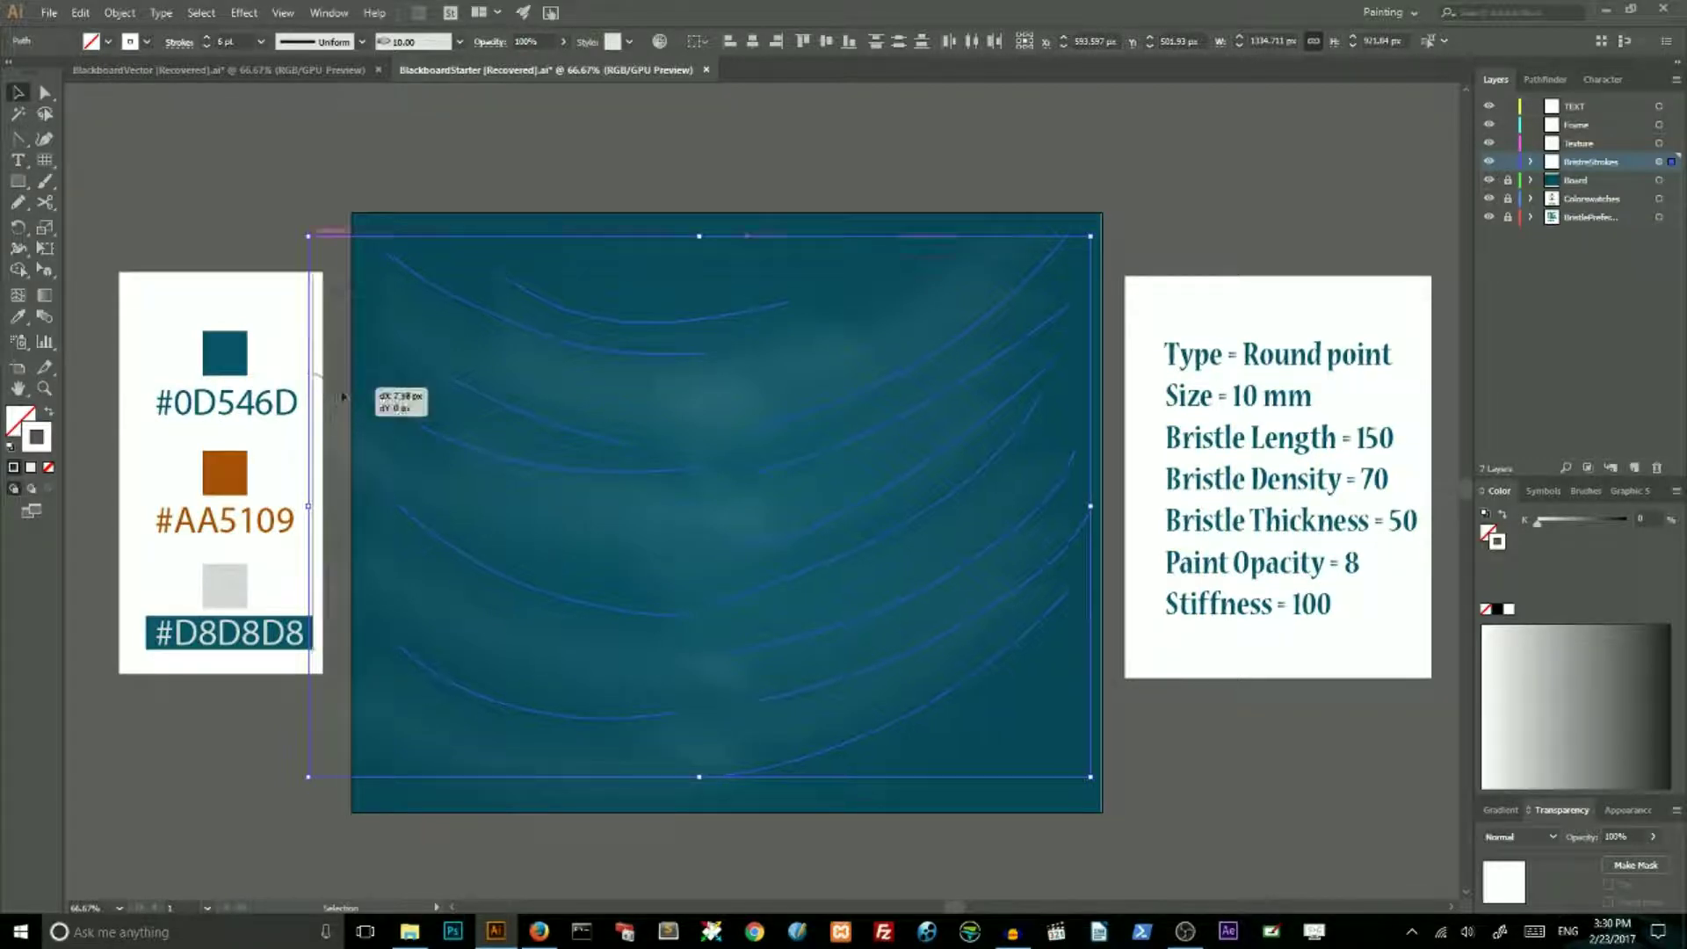
pyautogui.press('a')
pyautogui.press('v')
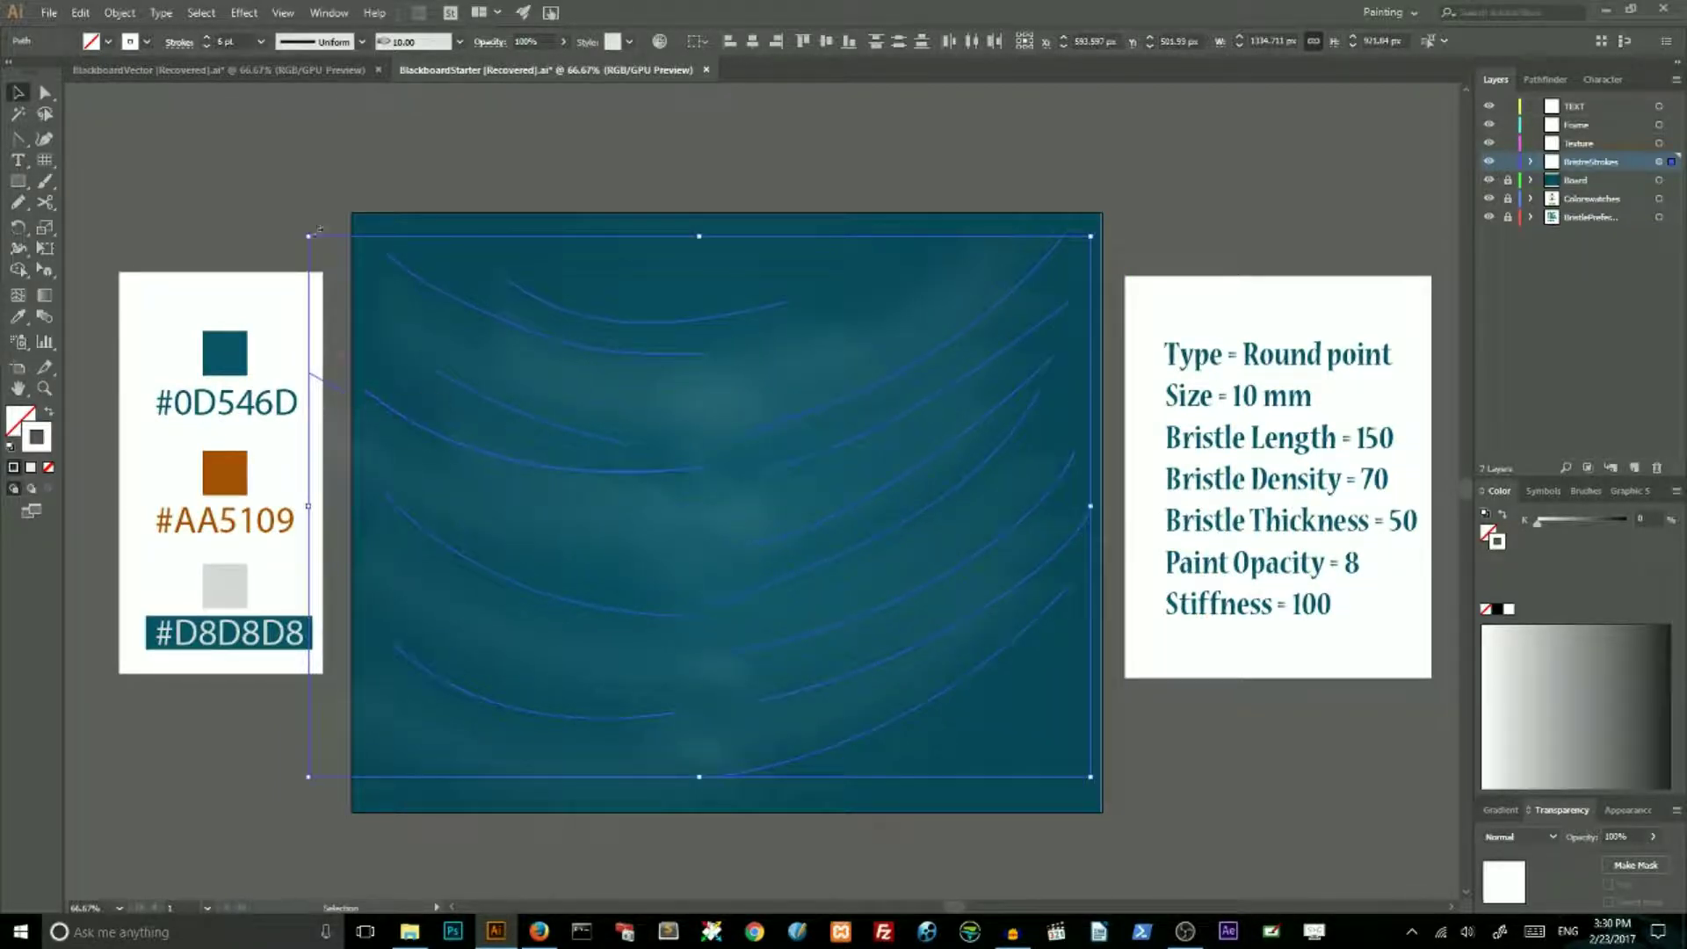
pyautogui.press('Delete')
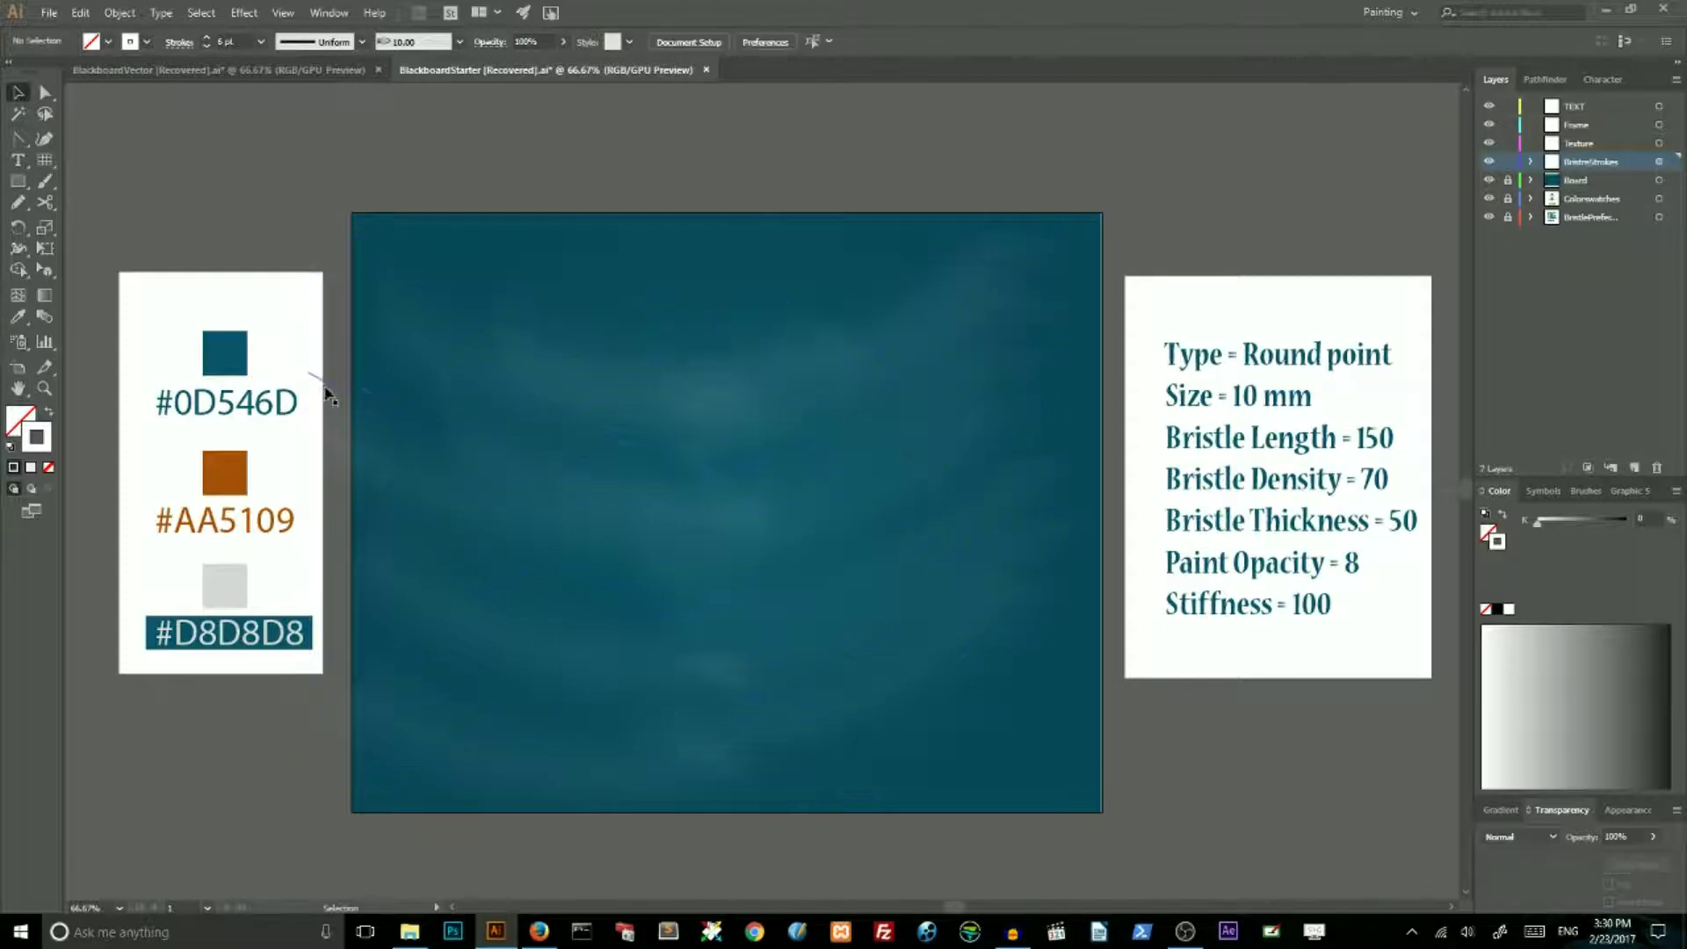
pyautogui.moveTo(324, 387)
pyautogui.mouseDown()
pyautogui.moveTo(452, 387)
pyautogui.moveTo(442, 397)
pyautogui.mouseUp()
pyautogui.press('Delete')
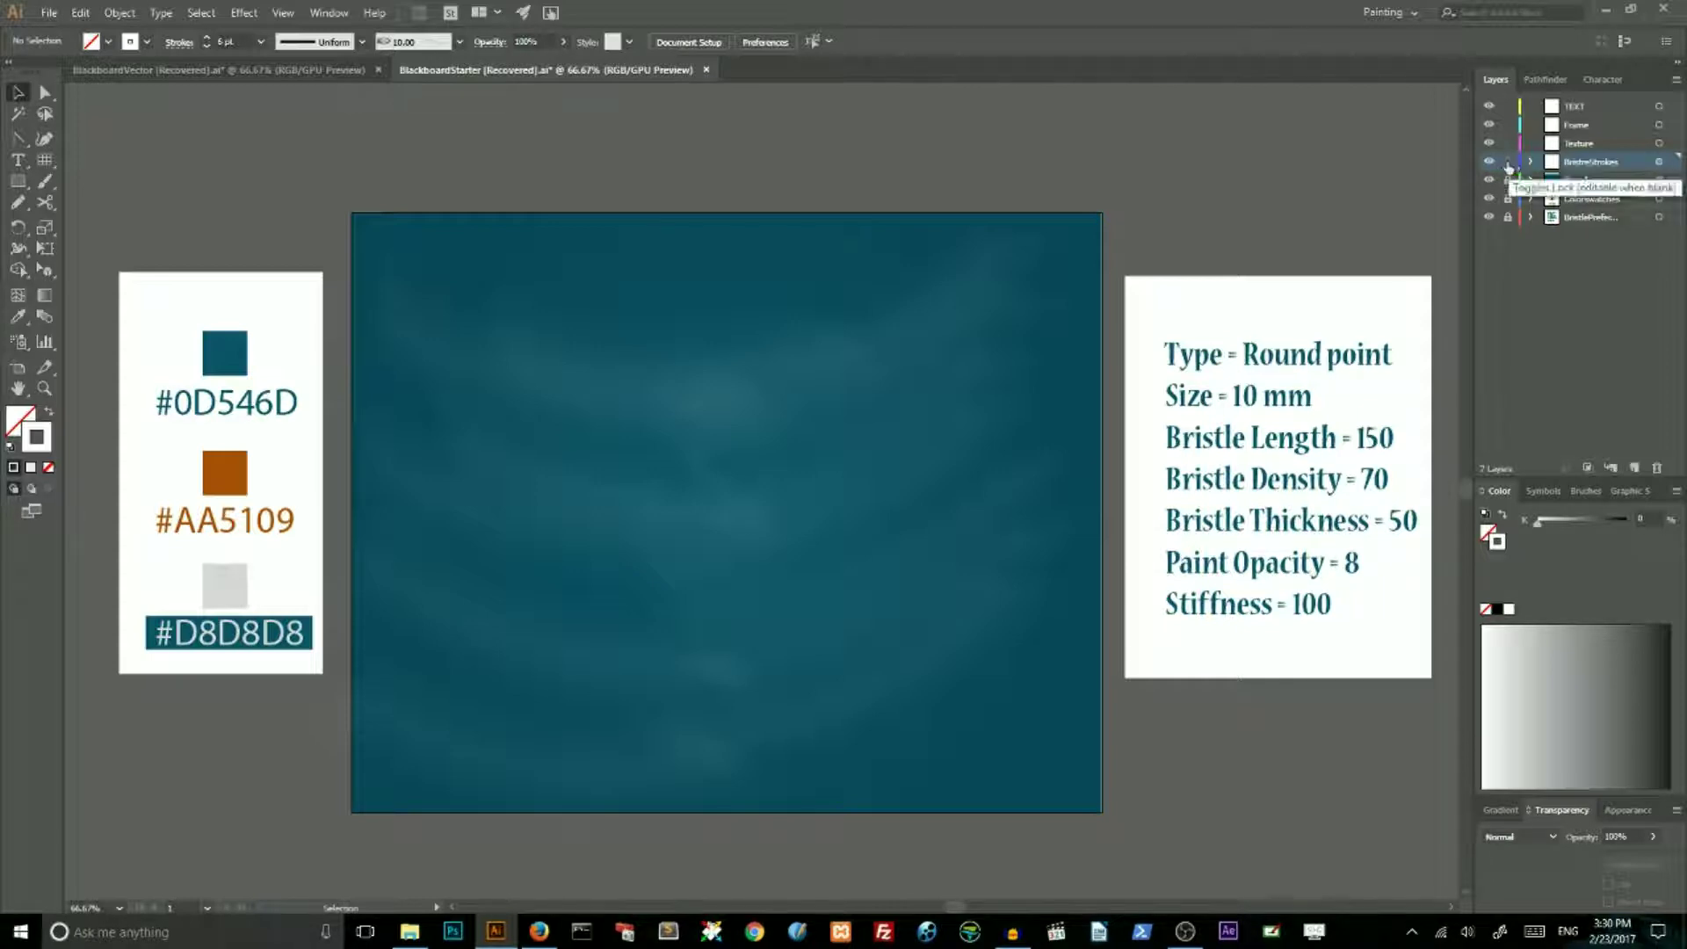
pyautogui.click(1508, 163)
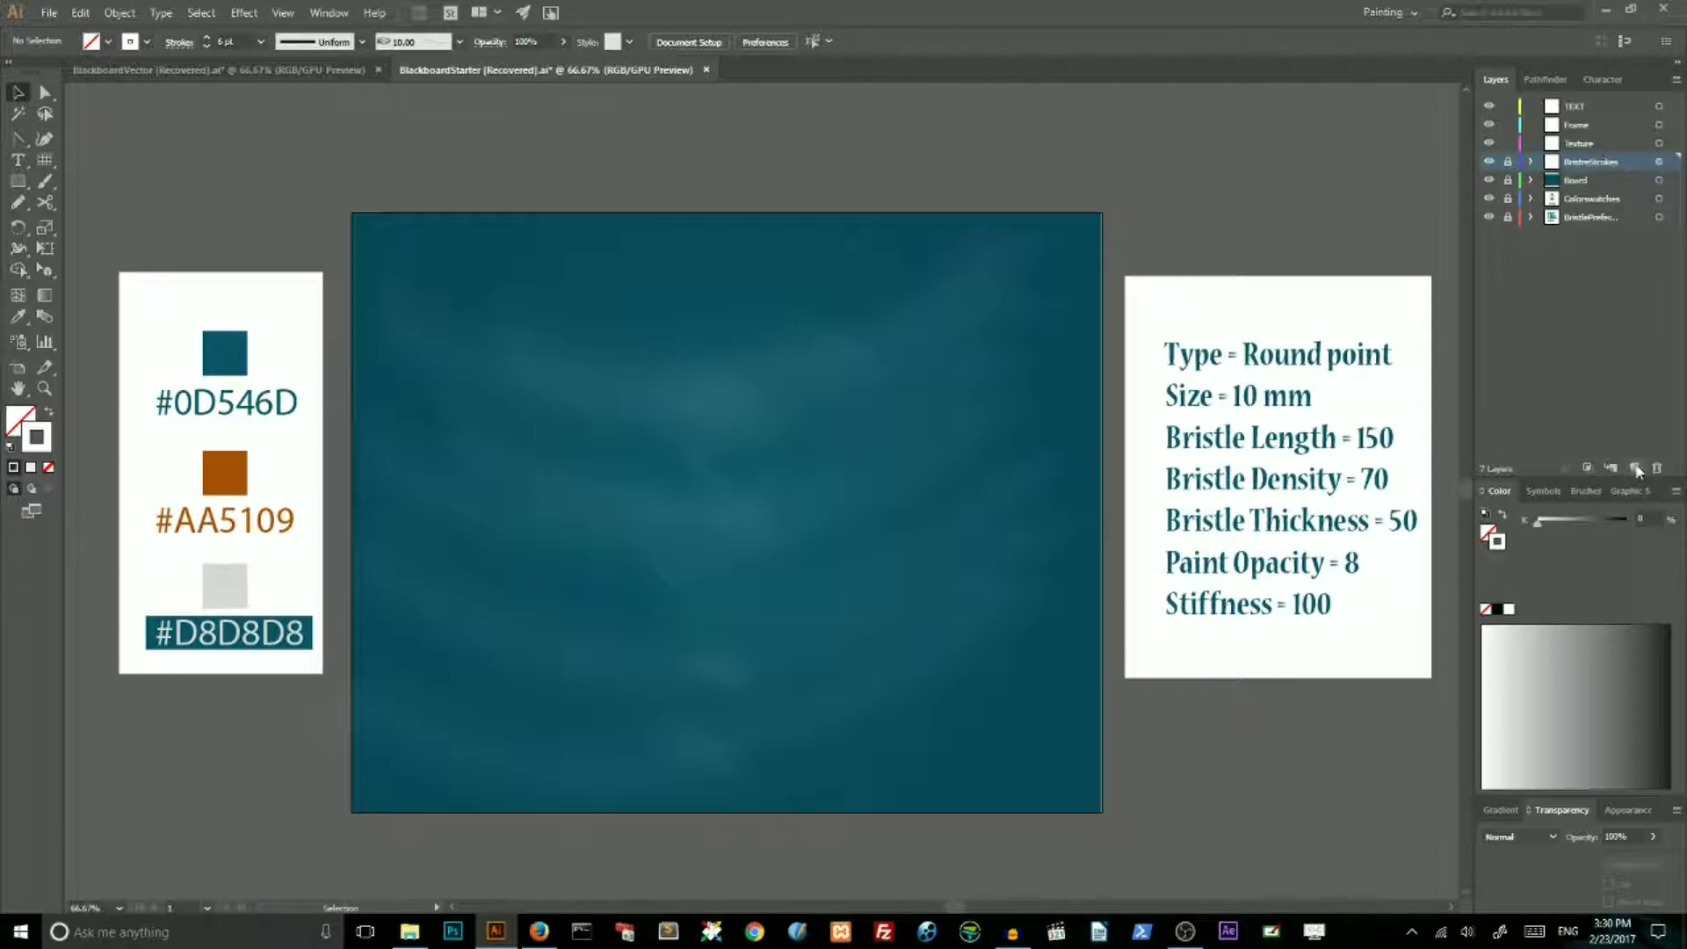
pyautogui.click(1599, 141)
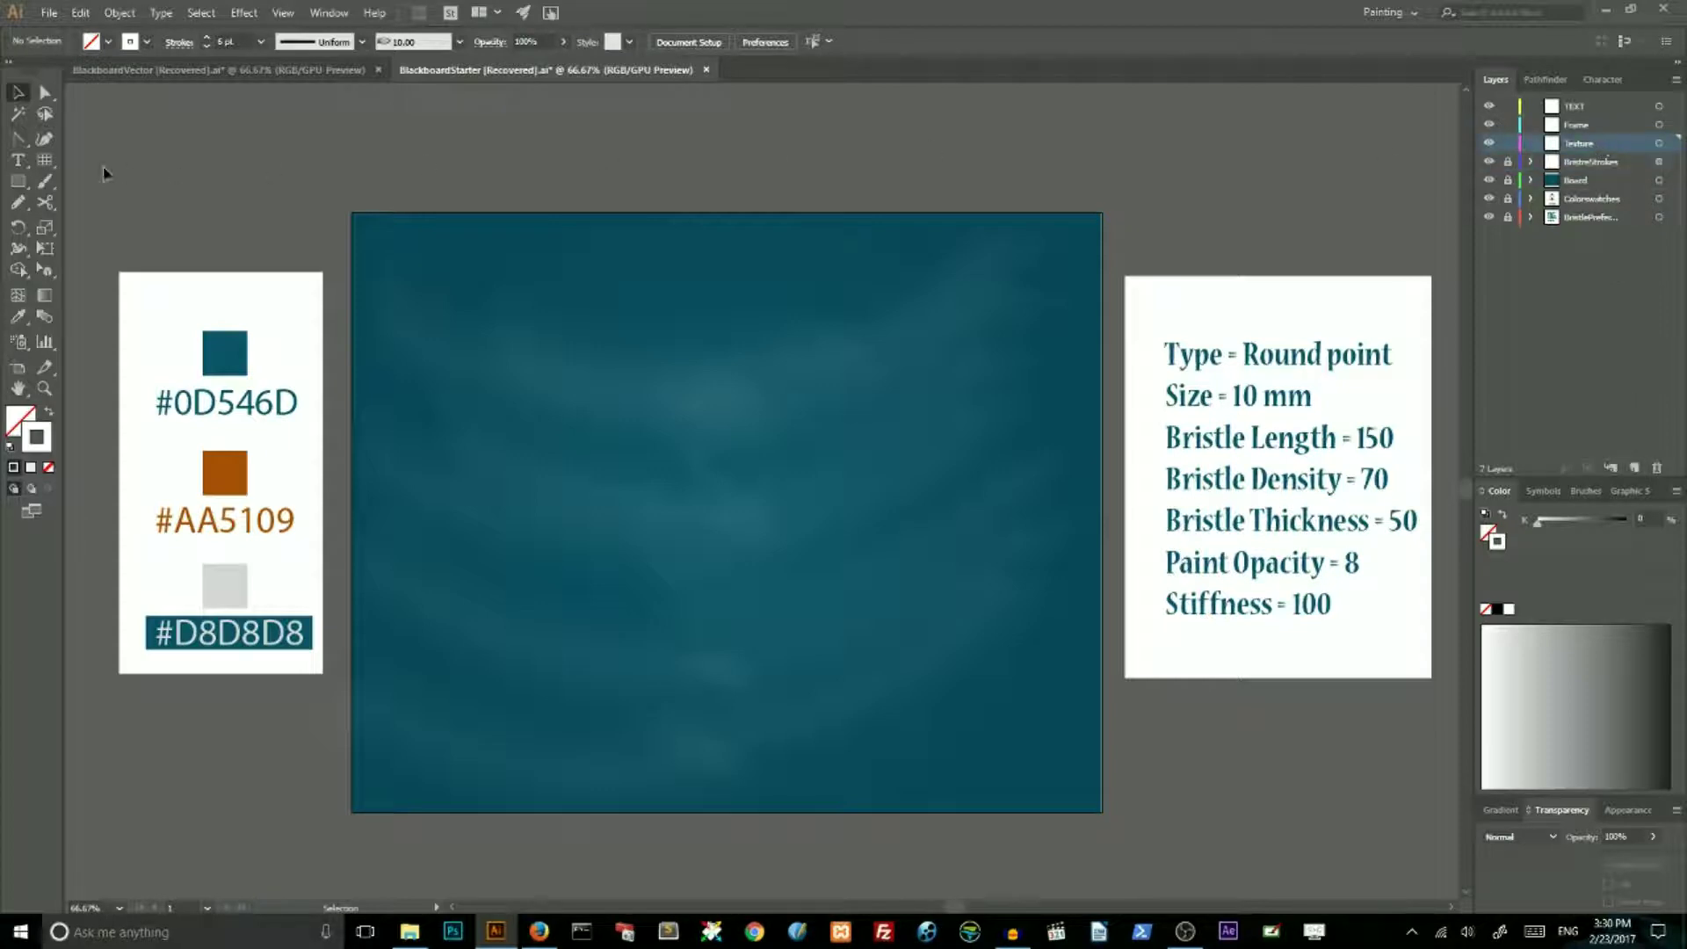
# Draw a wavy Pencil path across the board and give it a white FFFFFF stroke
pyautogui.click(23, 206)
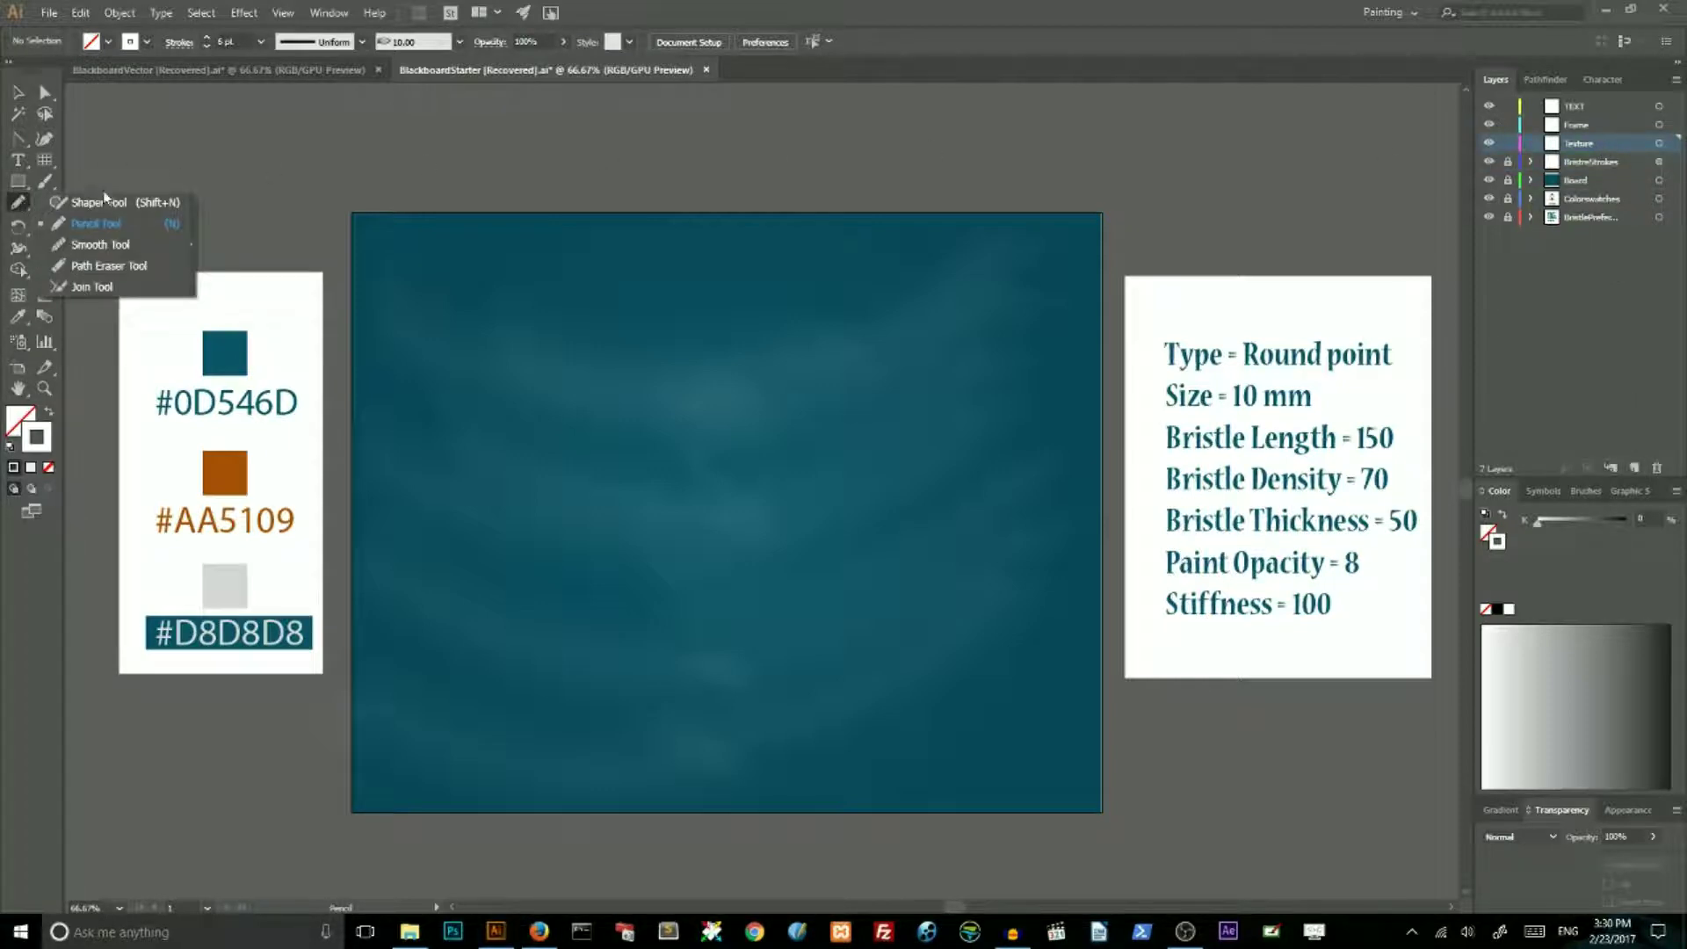
pyautogui.click(107, 224)
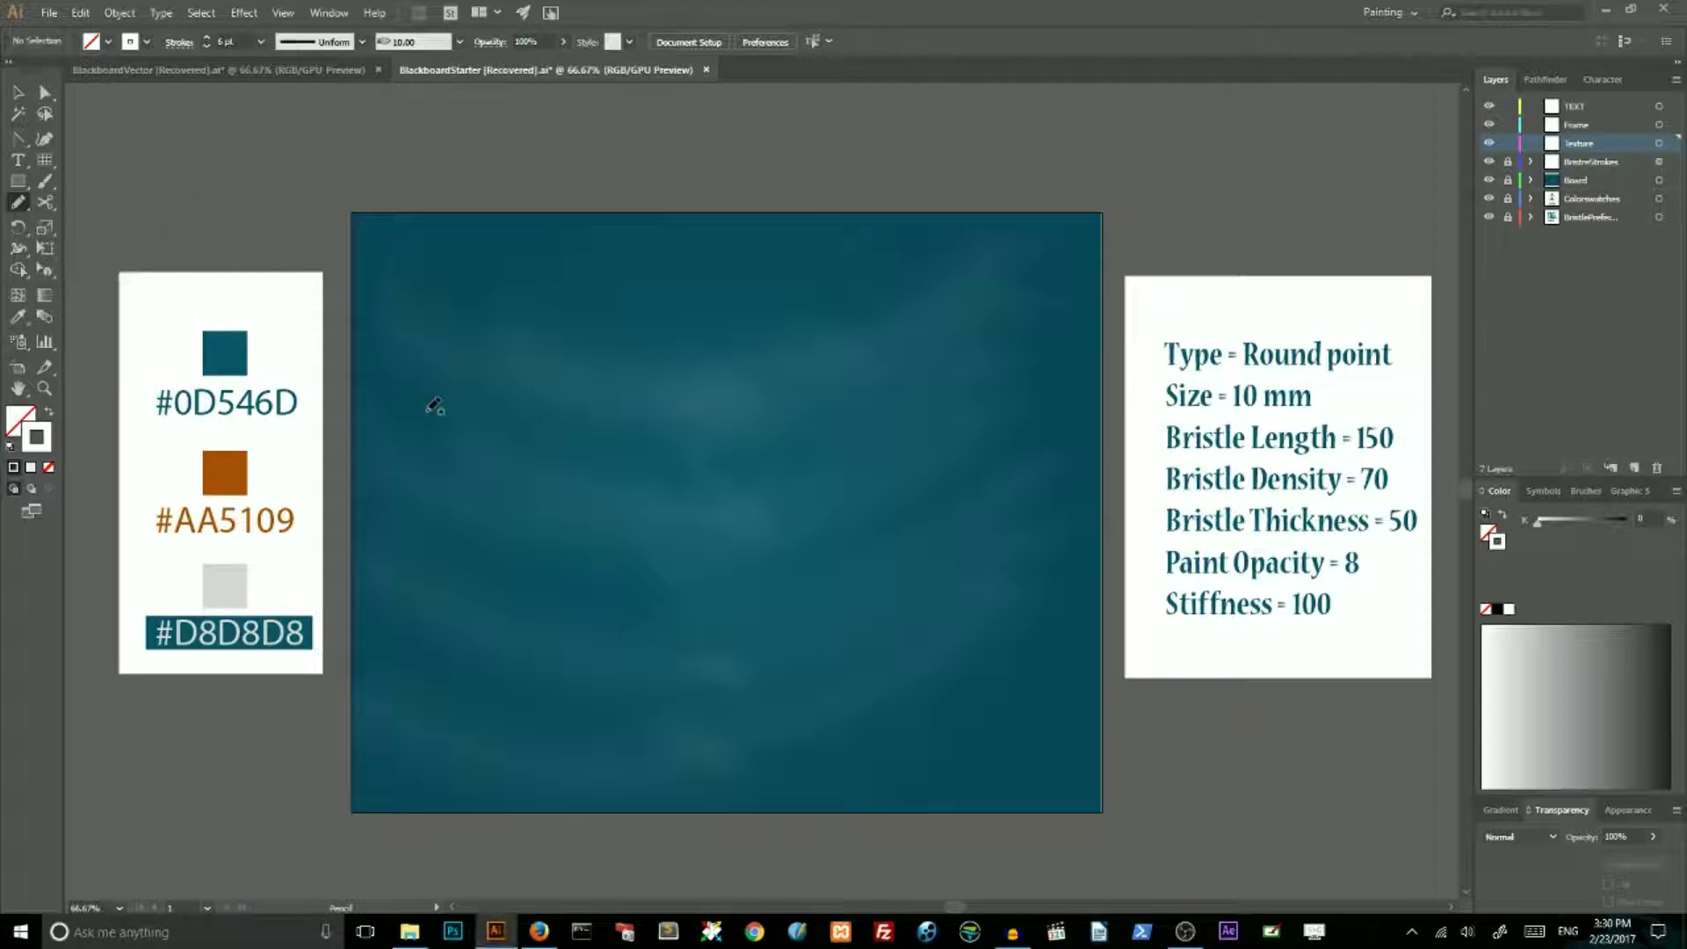
pyautogui.moveTo(376, 367)
pyautogui.mouseDown()
pyautogui.moveTo(407, 262)
pyautogui.moveTo(442, 248)
pyautogui.moveTo(460, 340)
pyautogui.moveTo(440, 602)
pyautogui.moveTo(456, 721)
pyautogui.moveTo(509, 770)
pyautogui.moveTo(565, 732)
pyautogui.moveTo(580, 404)
pyautogui.moveTo(601, 294)
pyautogui.moveTo(657, 258)
pyautogui.moveTo(675, 328)
pyautogui.moveTo(657, 641)
pyautogui.moveTo(695, 726)
pyautogui.moveTo(788, 746)
pyautogui.moveTo(811, 323)
pyautogui.moveTo(847, 260)
pyautogui.moveTo(901, 293)
pyautogui.moveTo(917, 693)
pyautogui.moveTo(1012, 759)
pyautogui.moveTo(1052, 650)
pyautogui.moveTo(1050, 378)
pyautogui.moveTo(1078, 242)
pyautogui.mouseUp()
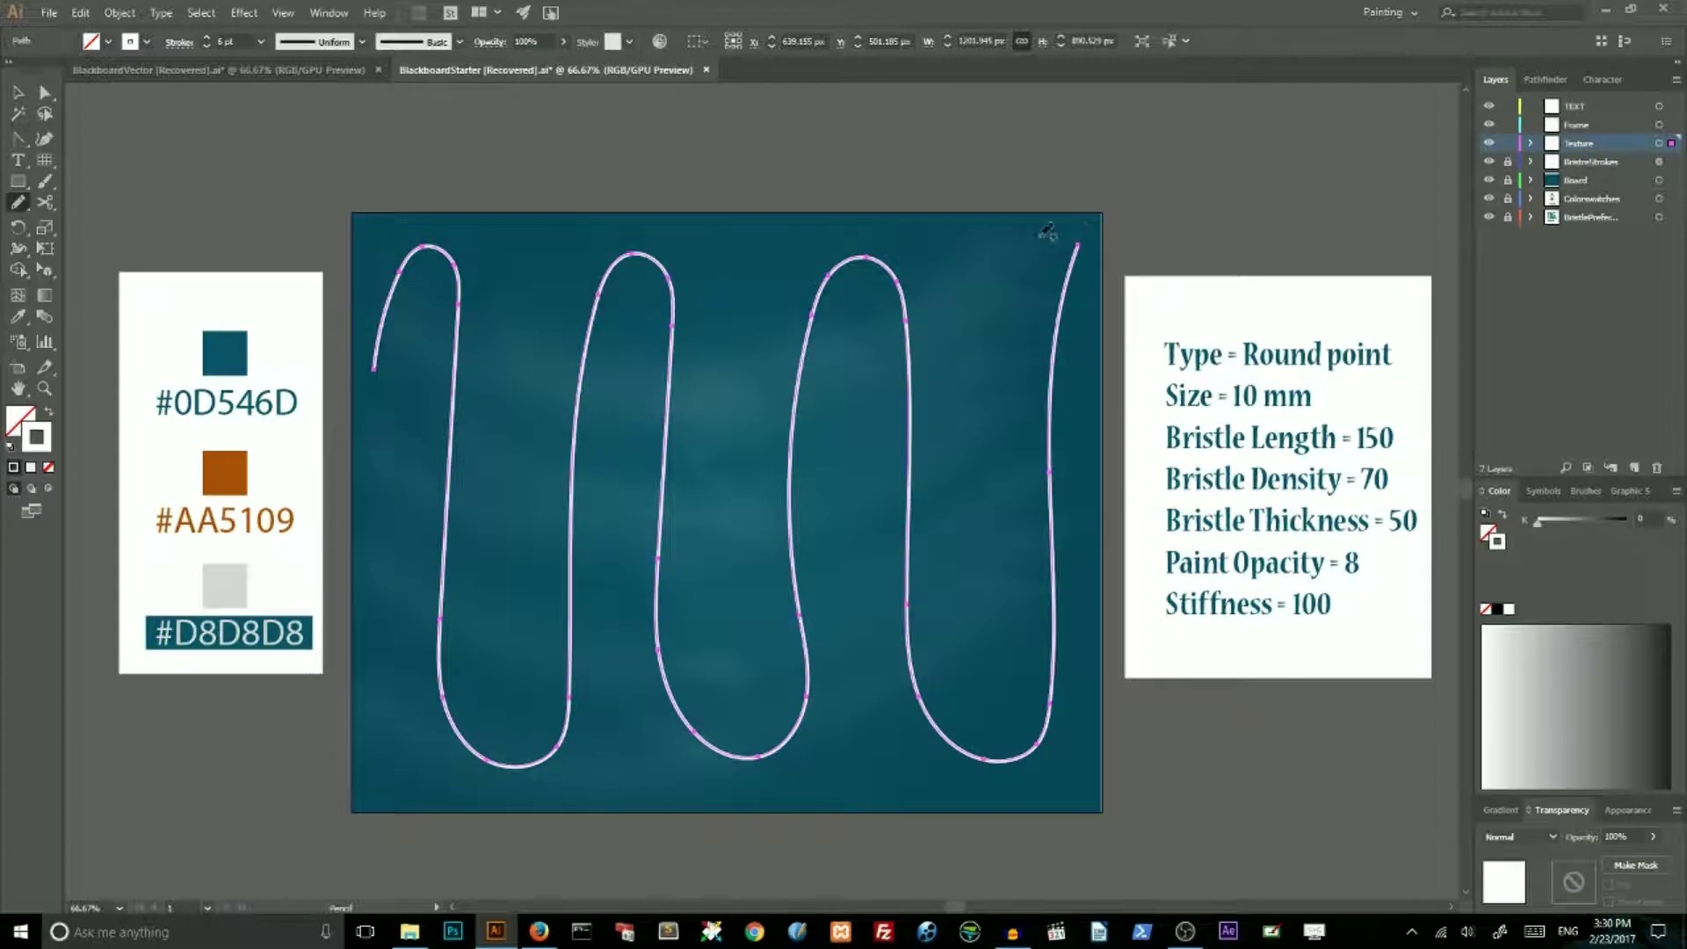
pyautogui.doubleClick(36, 432)
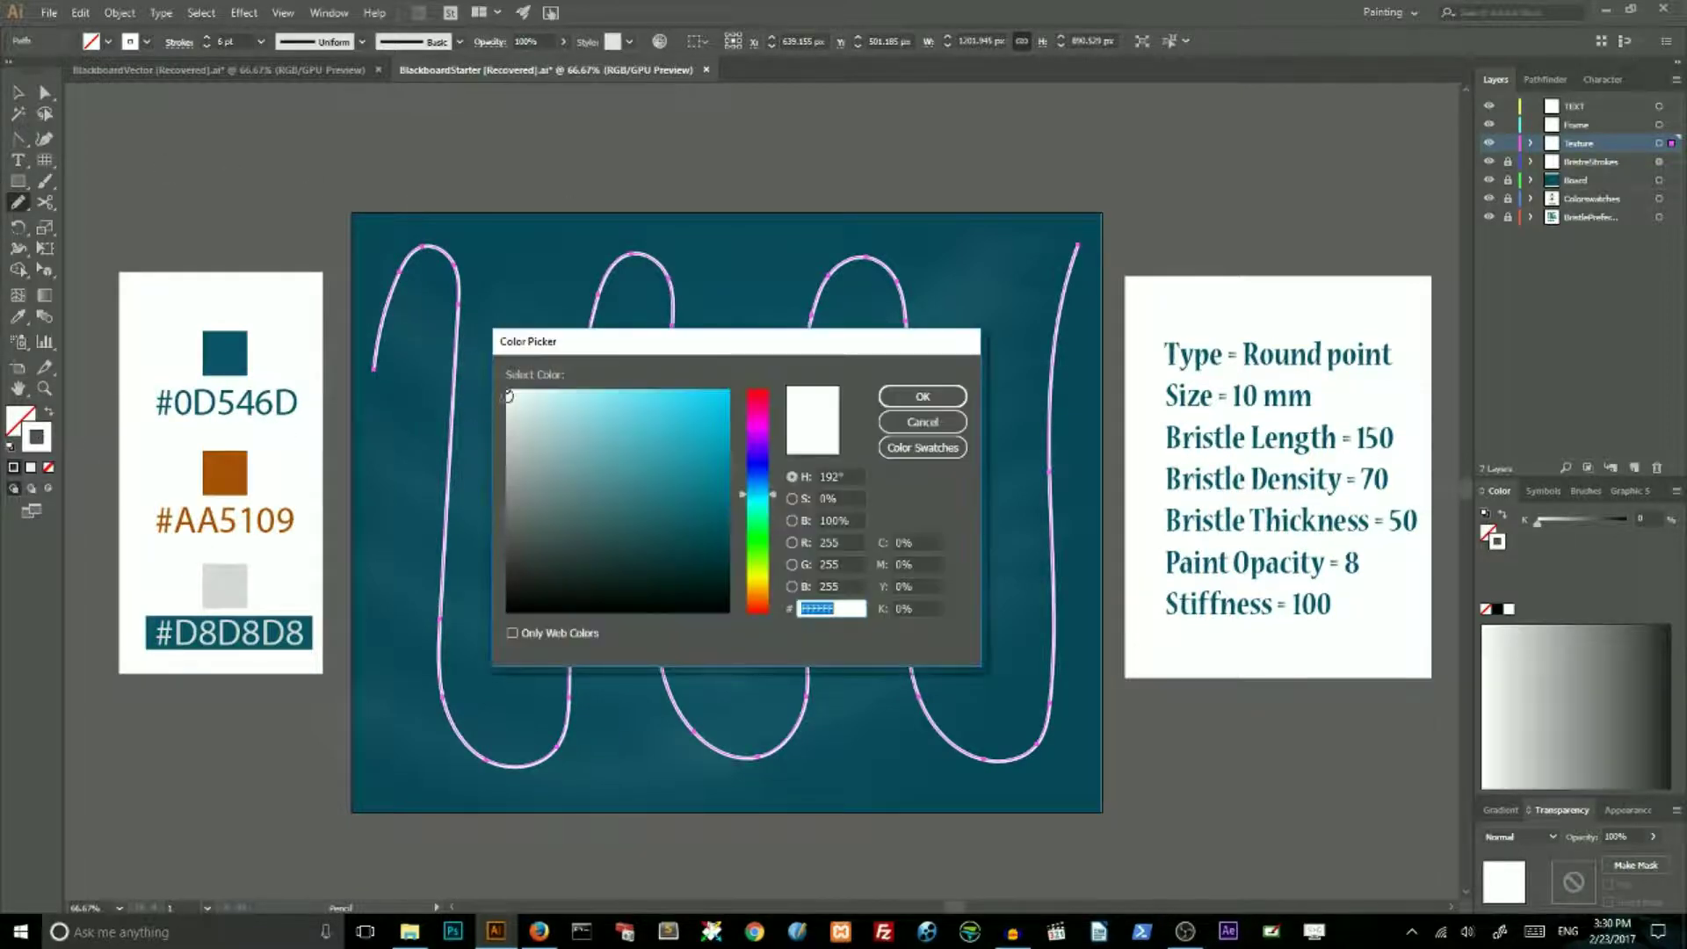
pyautogui.click(922, 396)
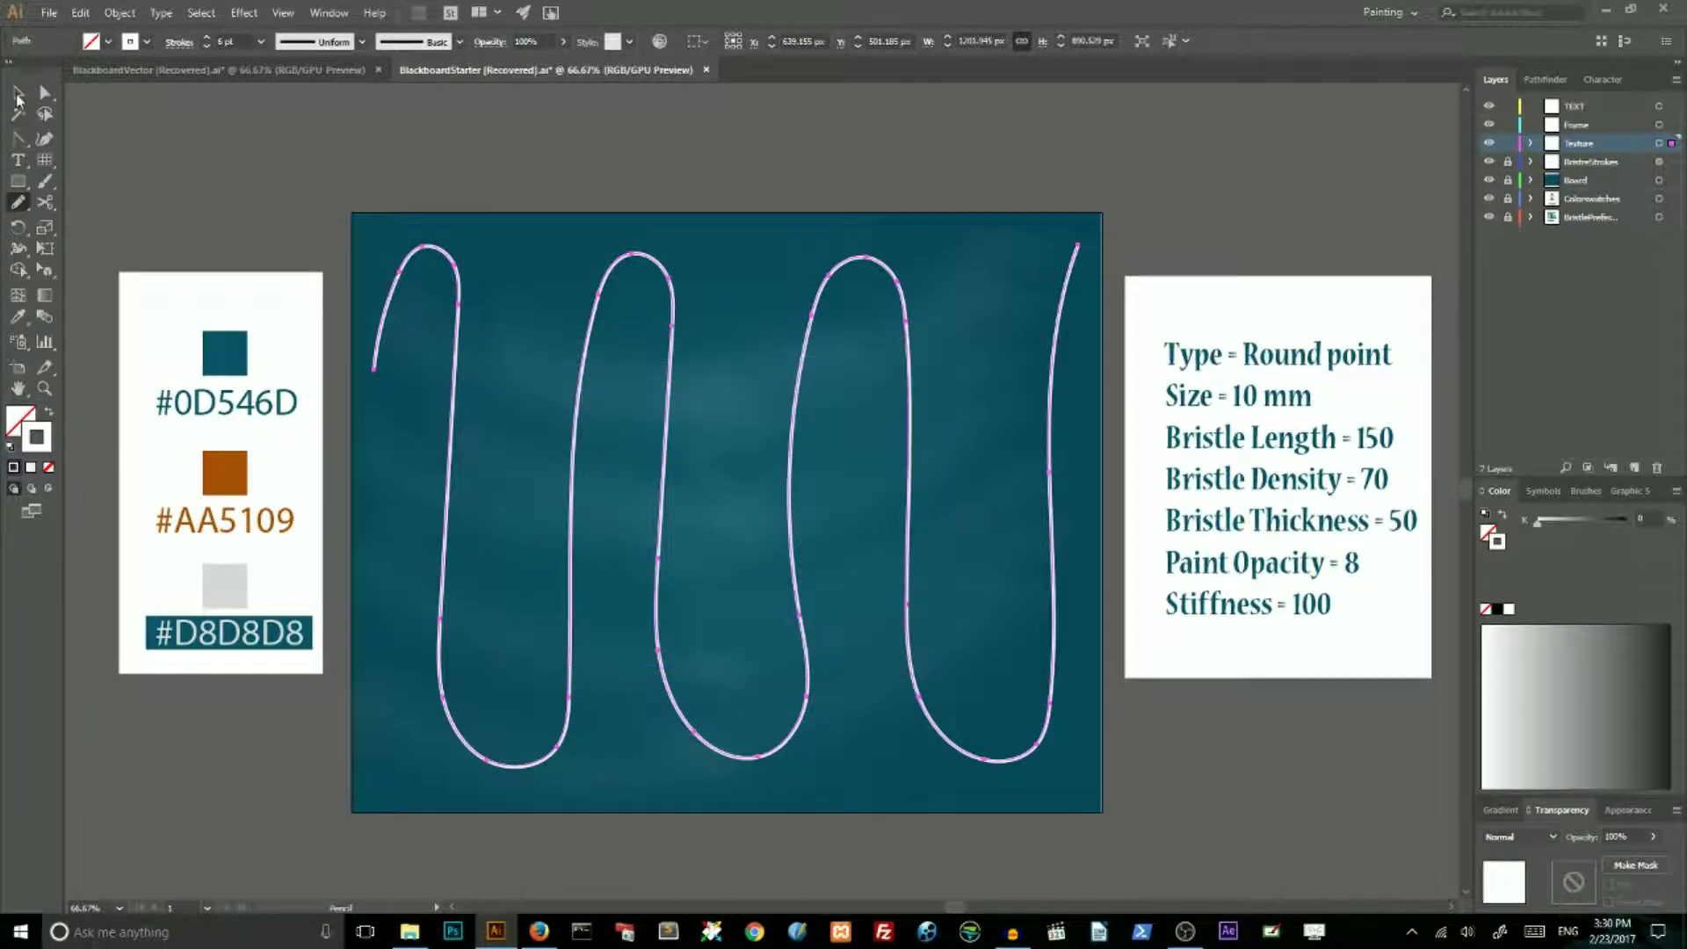
pyautogui.click(17, 95)
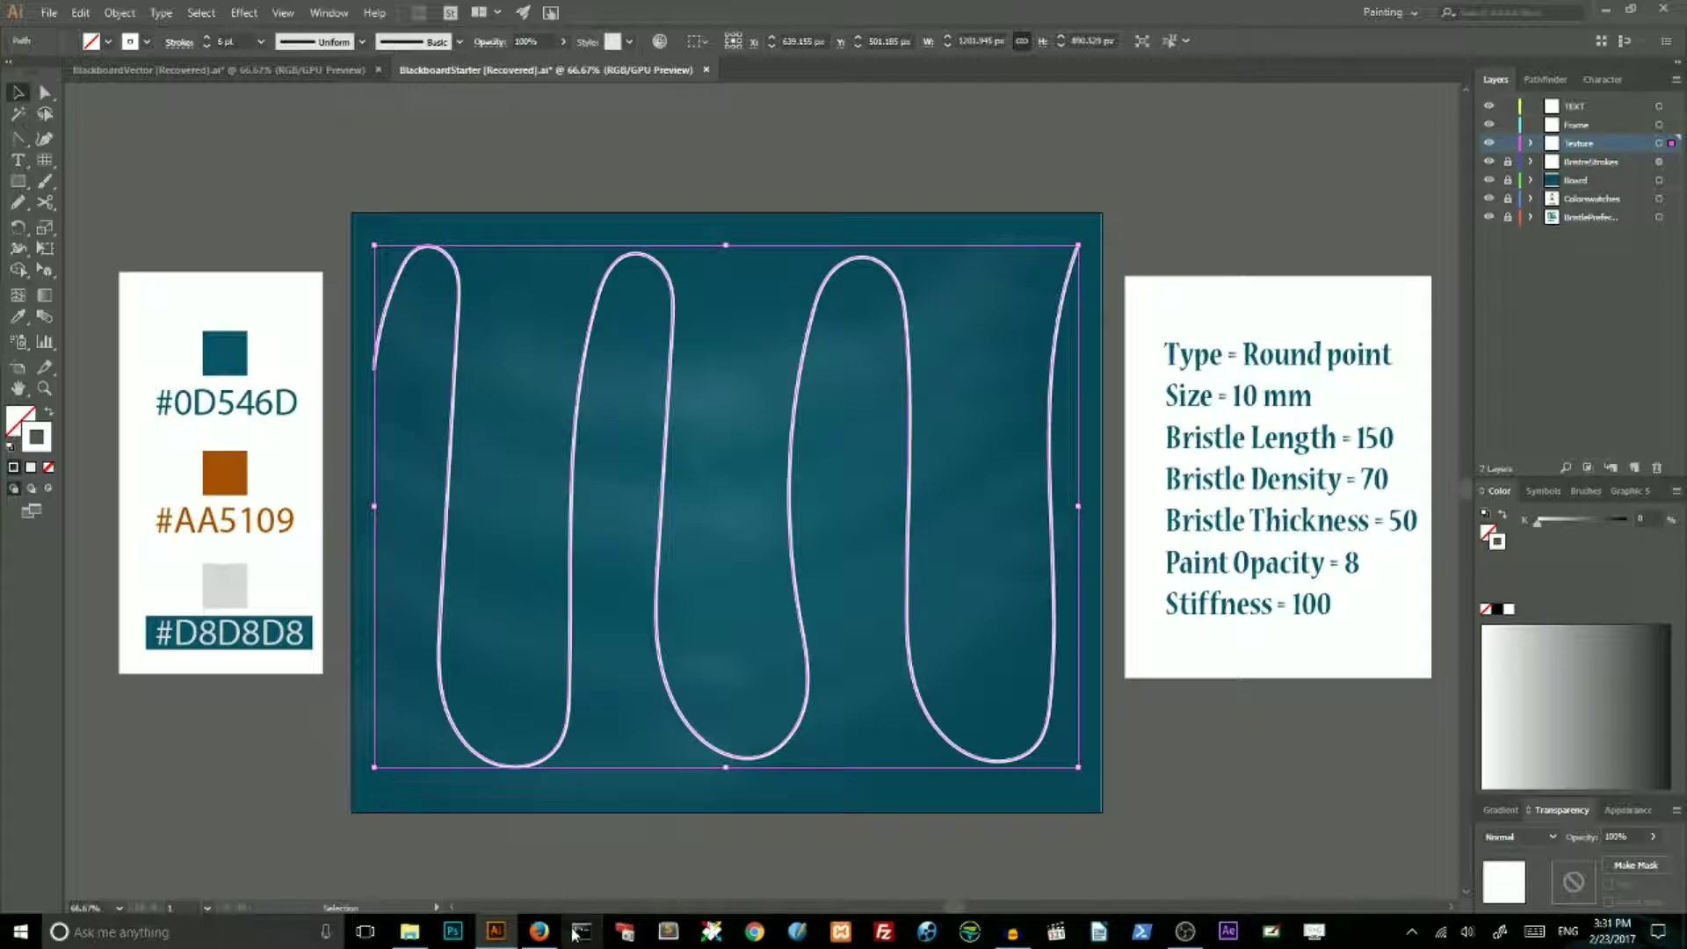
# In Firefox's Vector Brushes tab, open the TextureBrushes.ai attachment and save it to disk
pyautogui.click(537, 931)
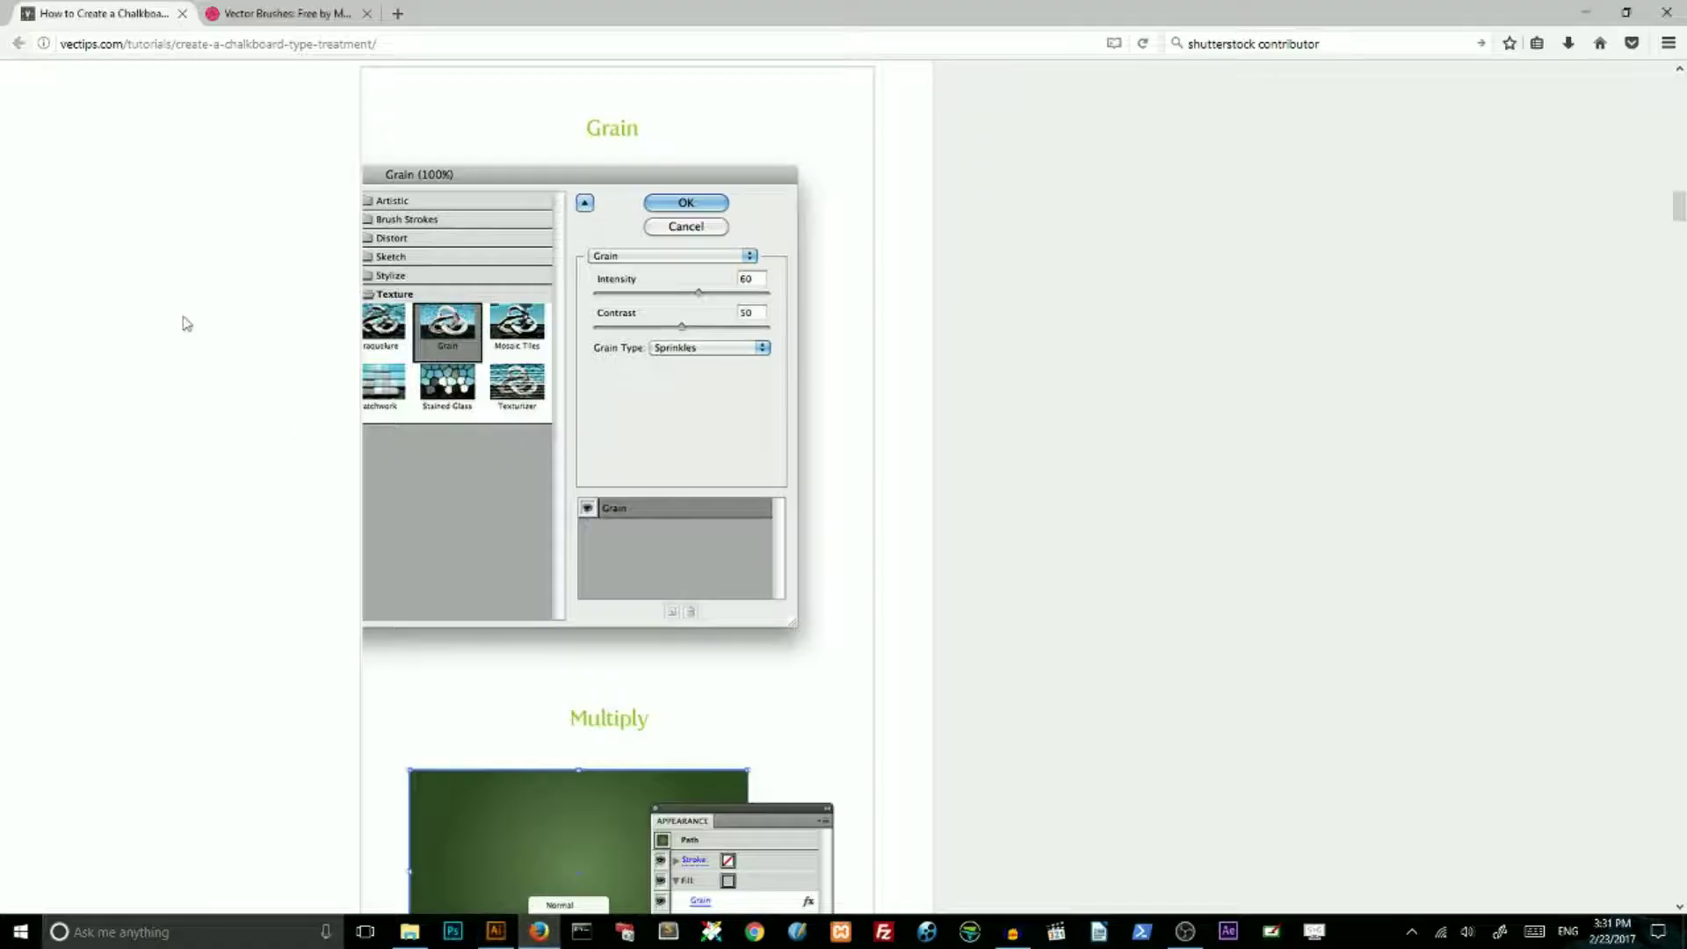
pyautogui.click(272, 13)
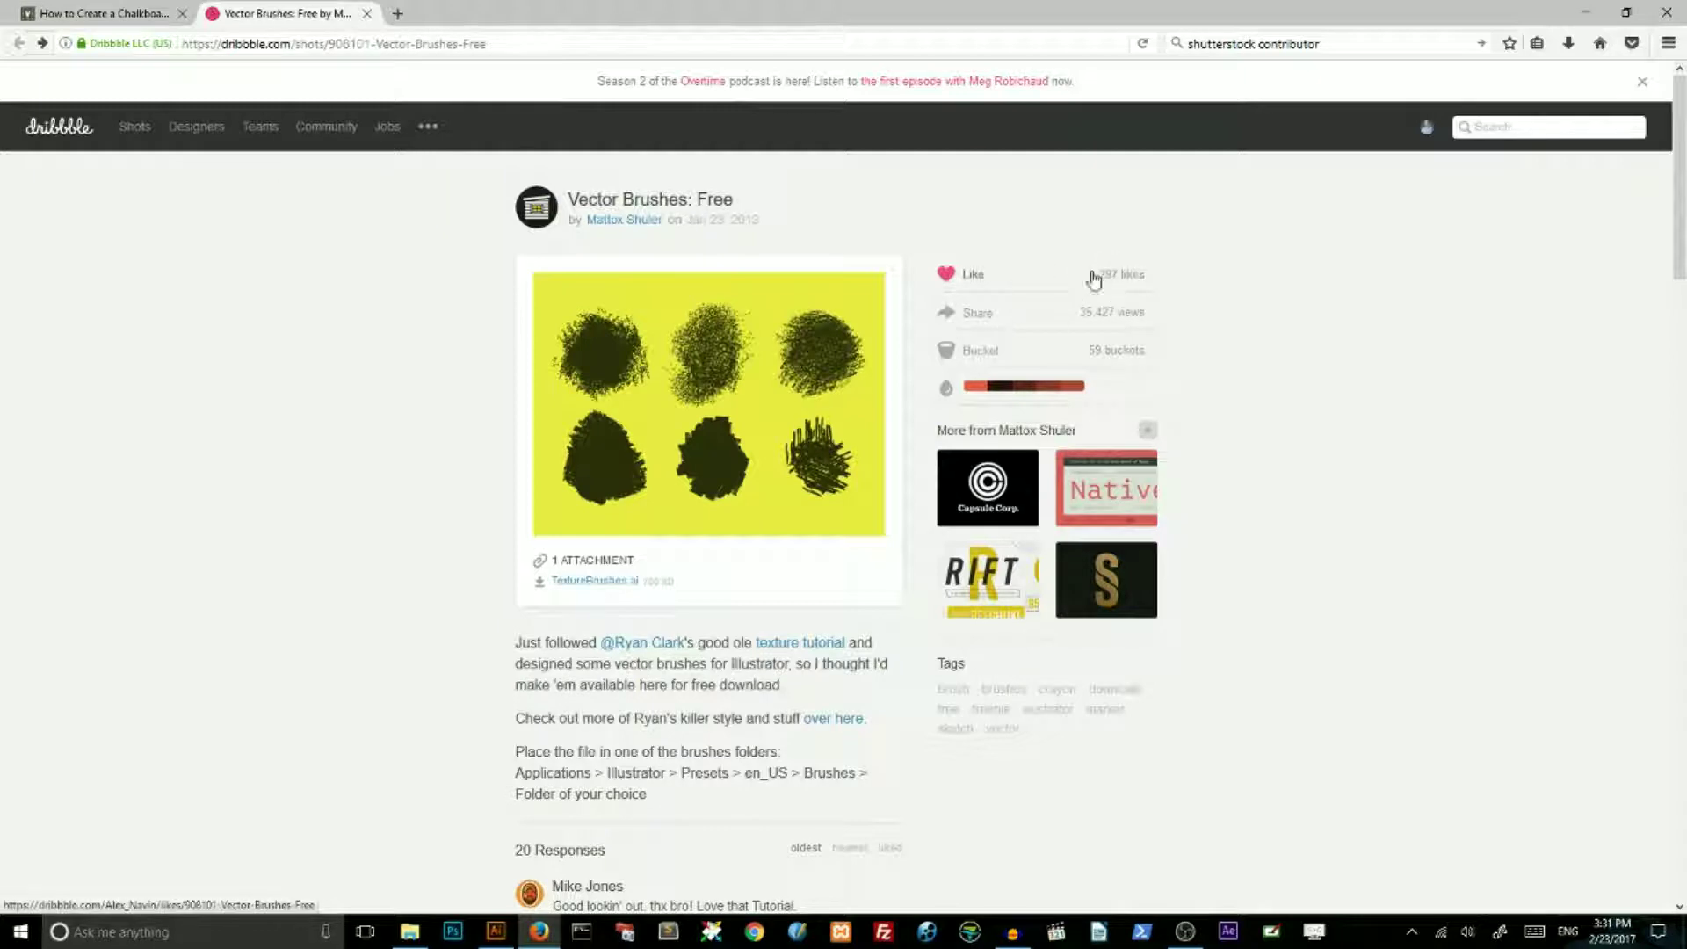
pyautogui.click(577, 584)
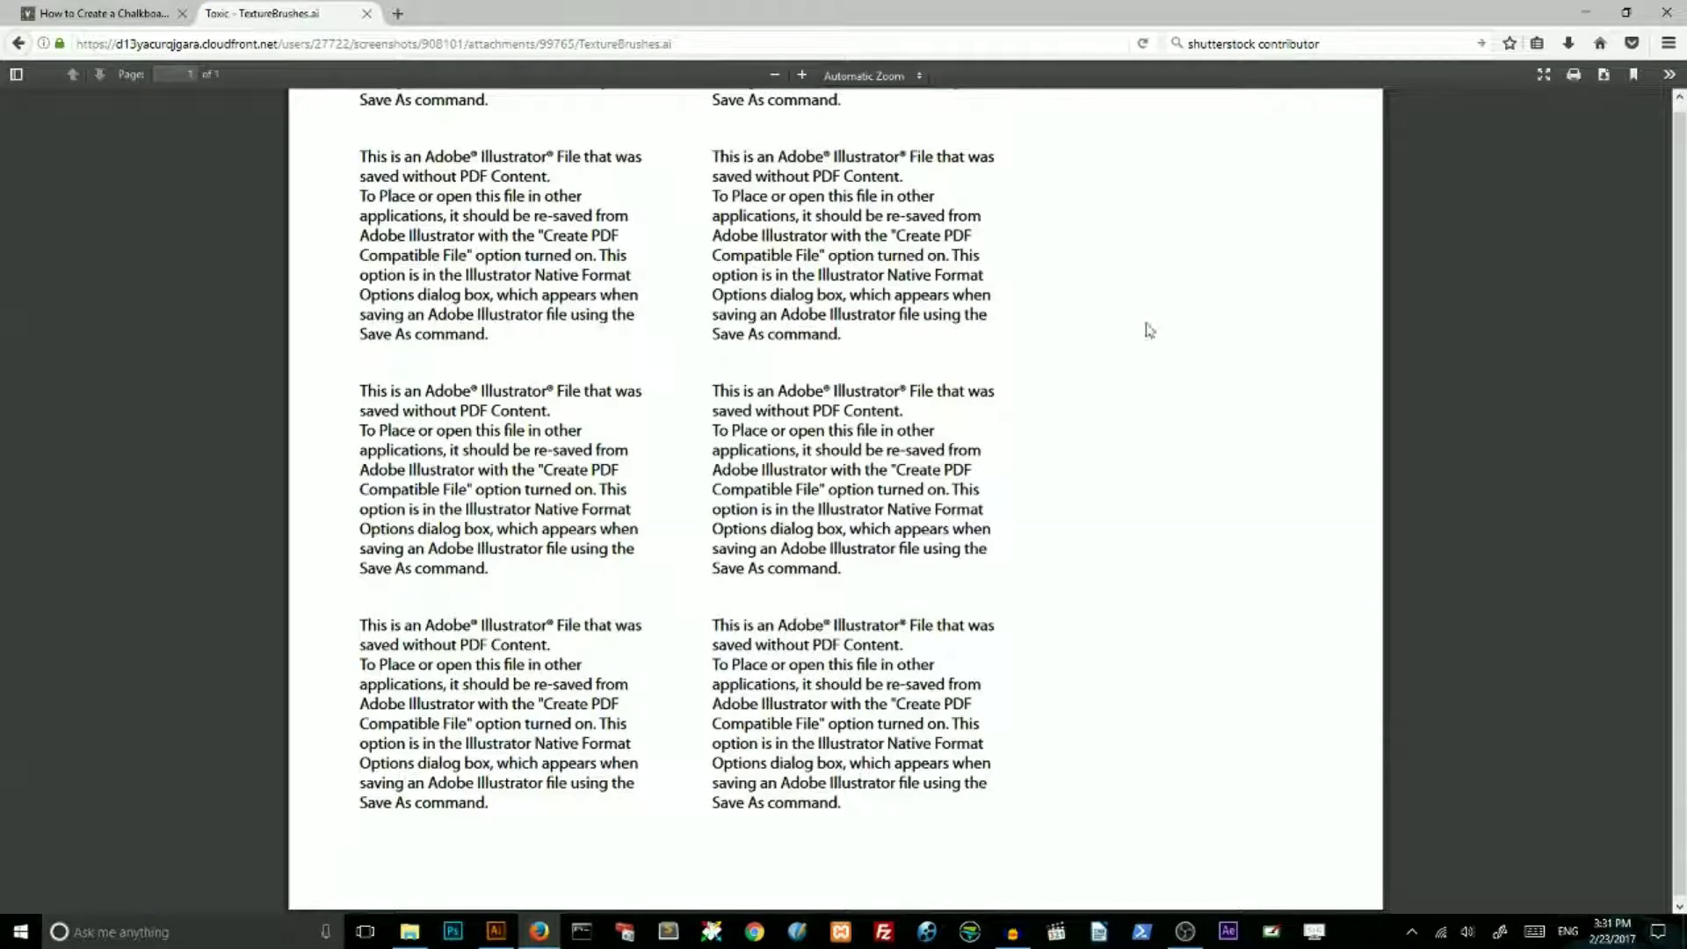
pyautogui.click(1604, 76)
pyautogui.click(257, 609)
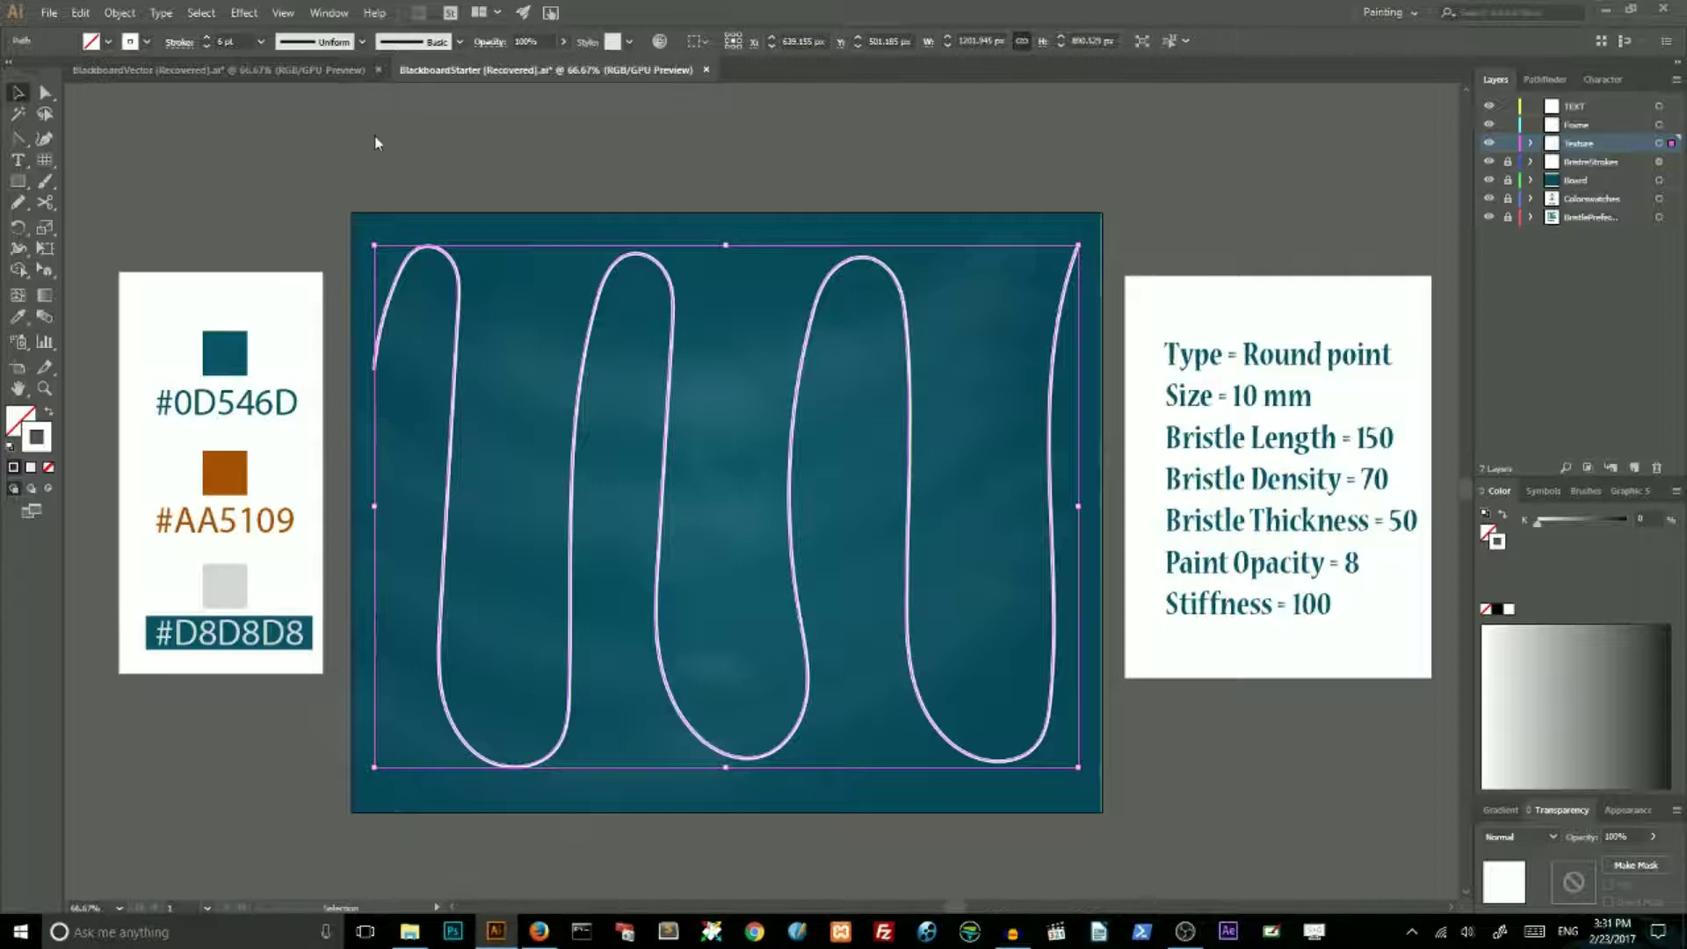
# Open document.pdf from the Desktop
pyautogui.hotkey('ctrl', 'o')
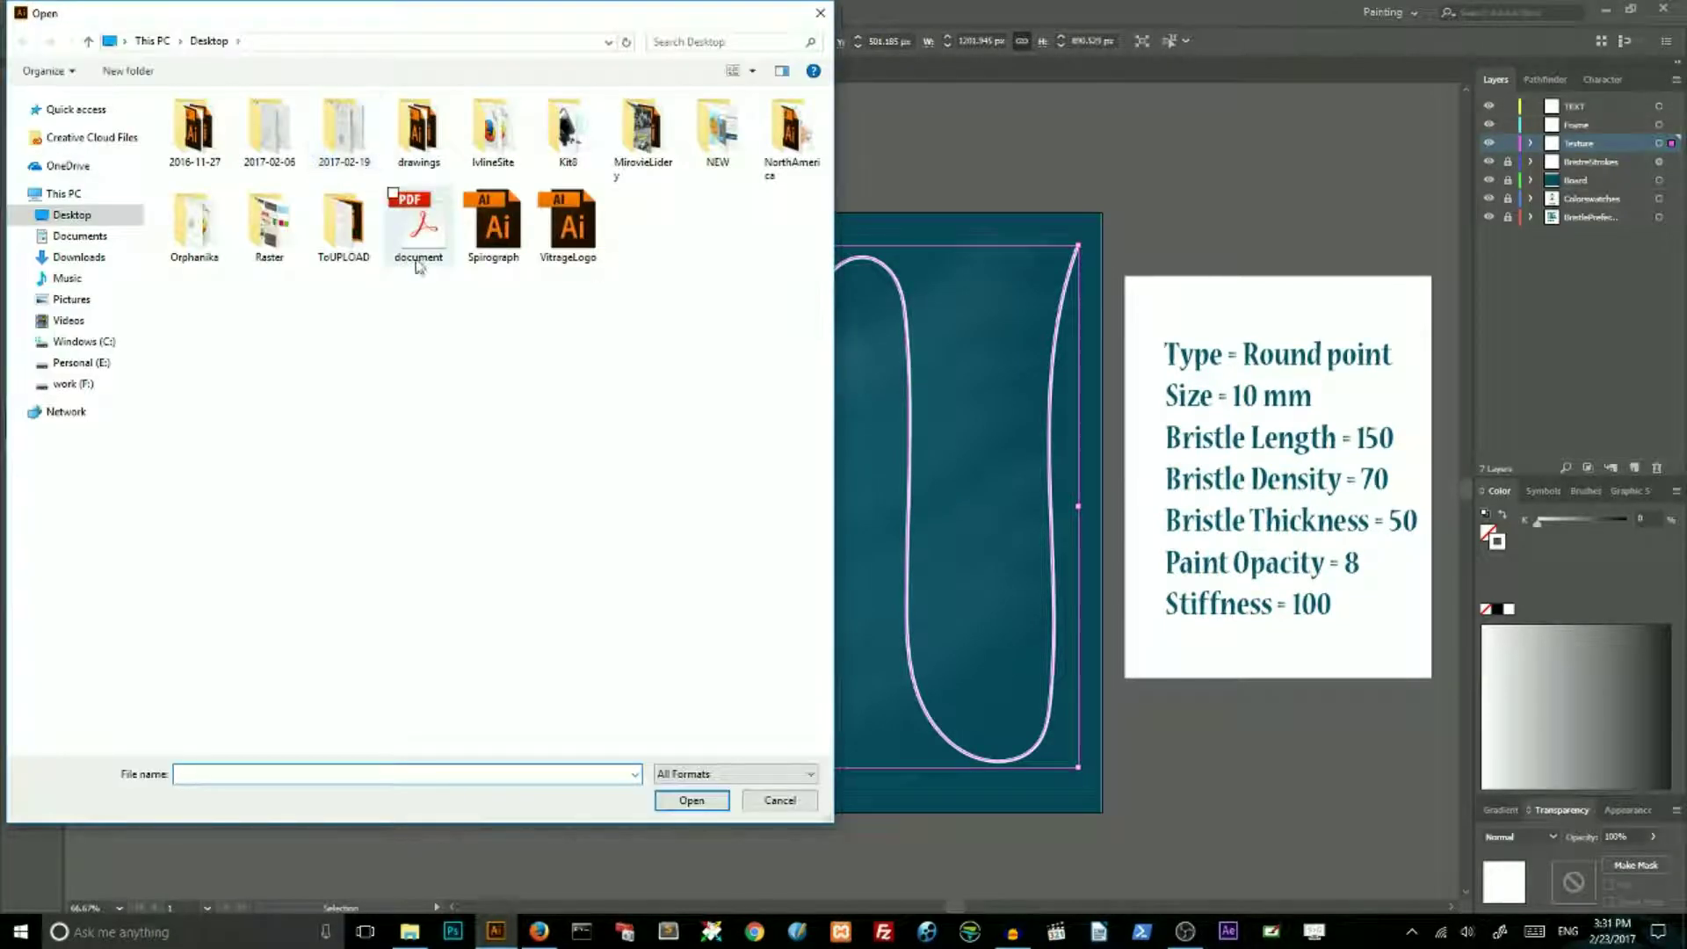
pyautogui.click(418, 255)
pyautogui.click(690, 799)
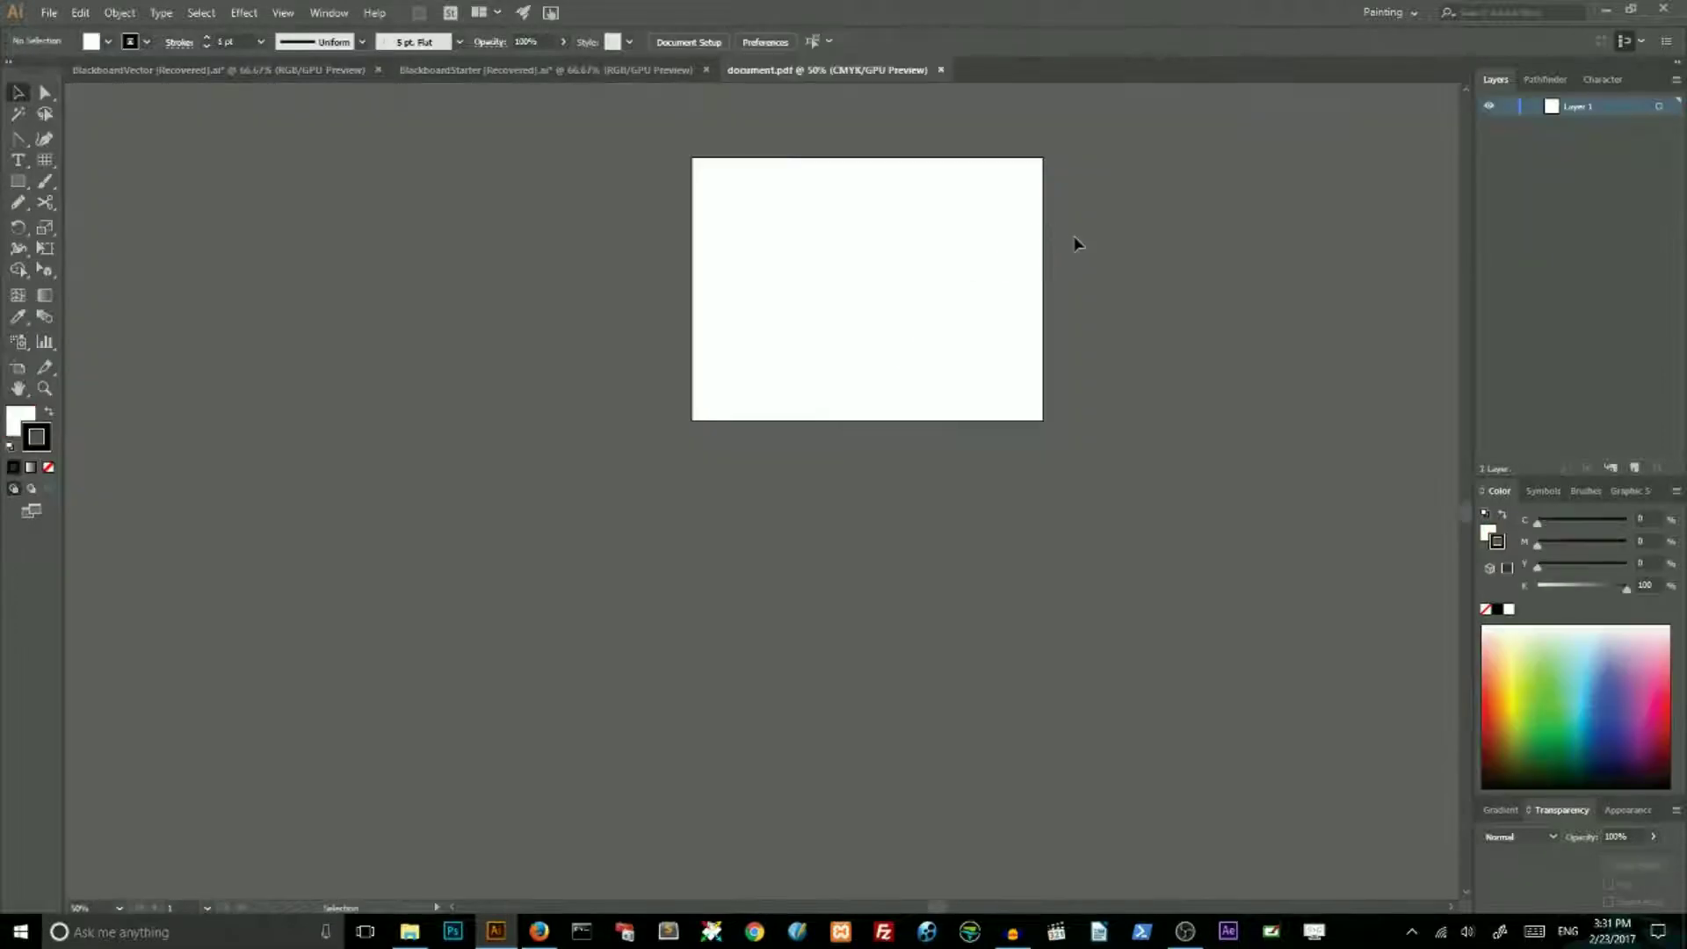
# Select all the file's texture brushes, save them as the 'document' brush library, and close the file
pyautogui.click(1587, 491)
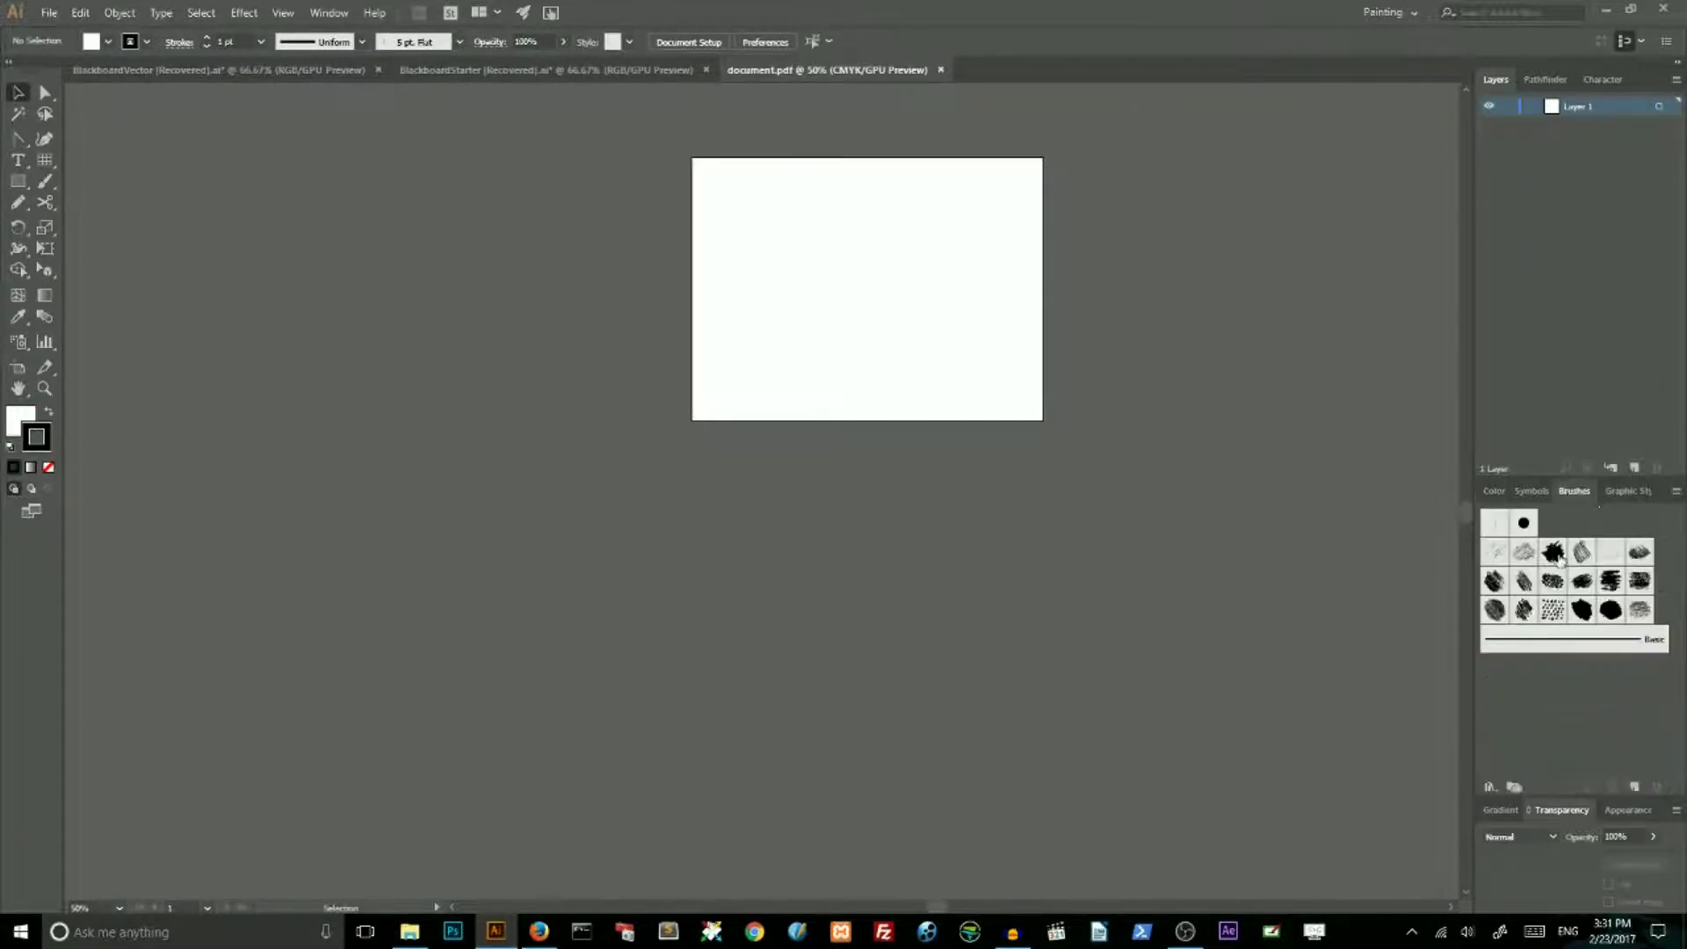
pyautogui.click(1494, 551)
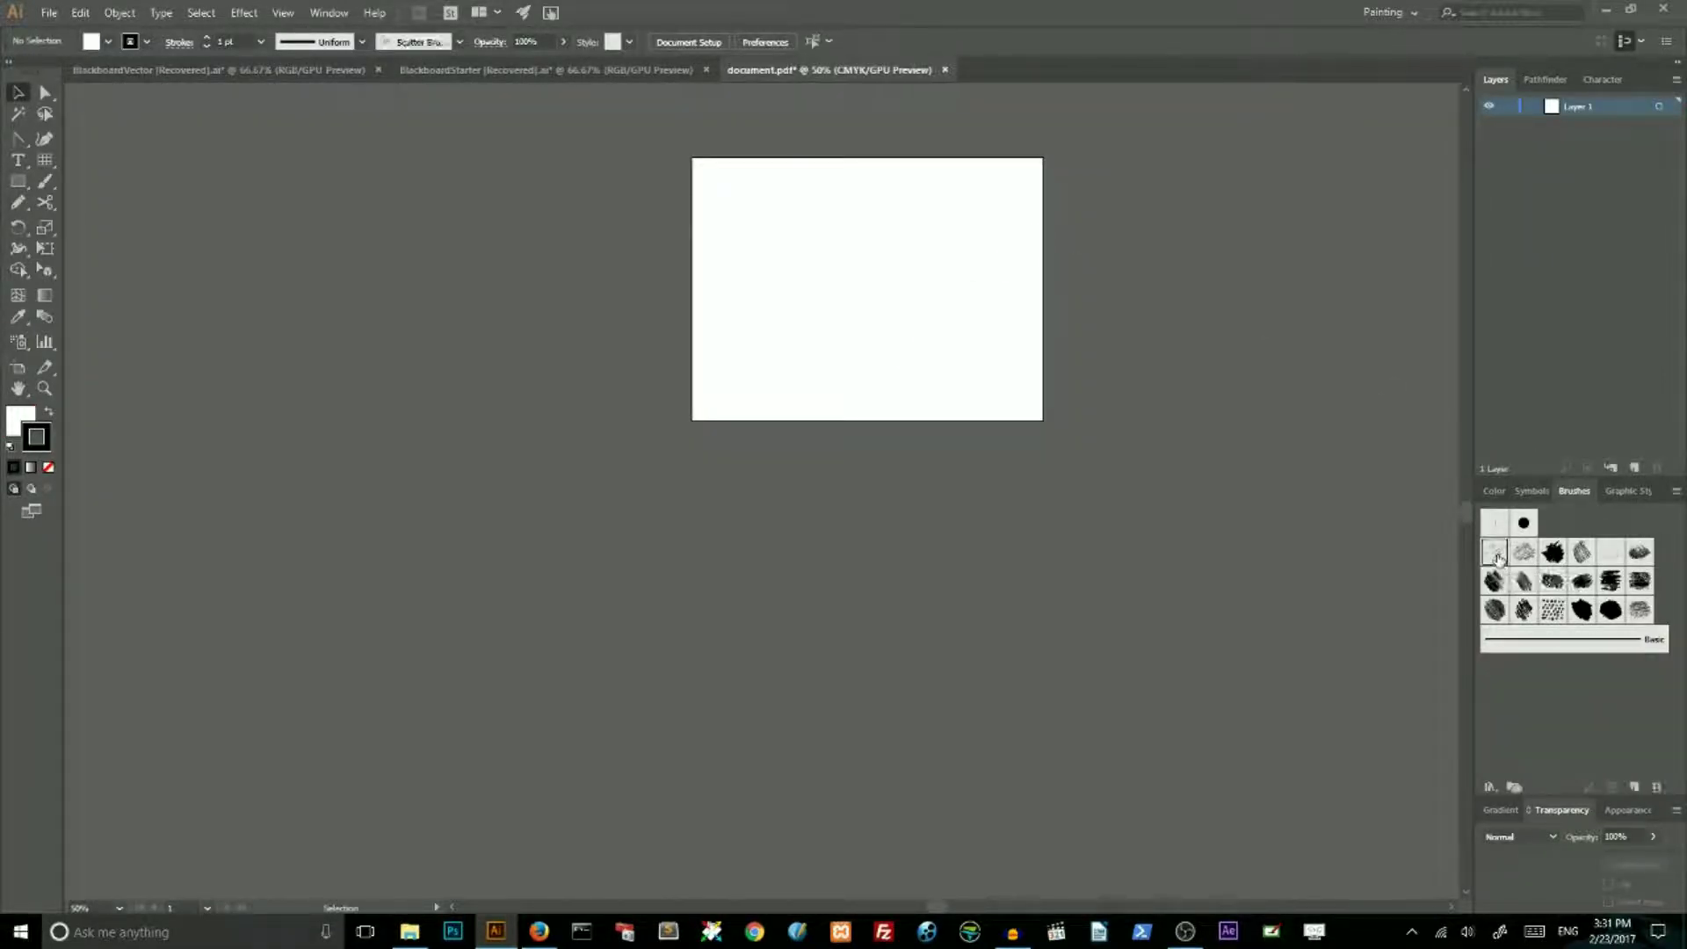
pyautogui.keyDown('shift'); pyautogui.click(1639, 610); pyautogui.keyUp('shift')
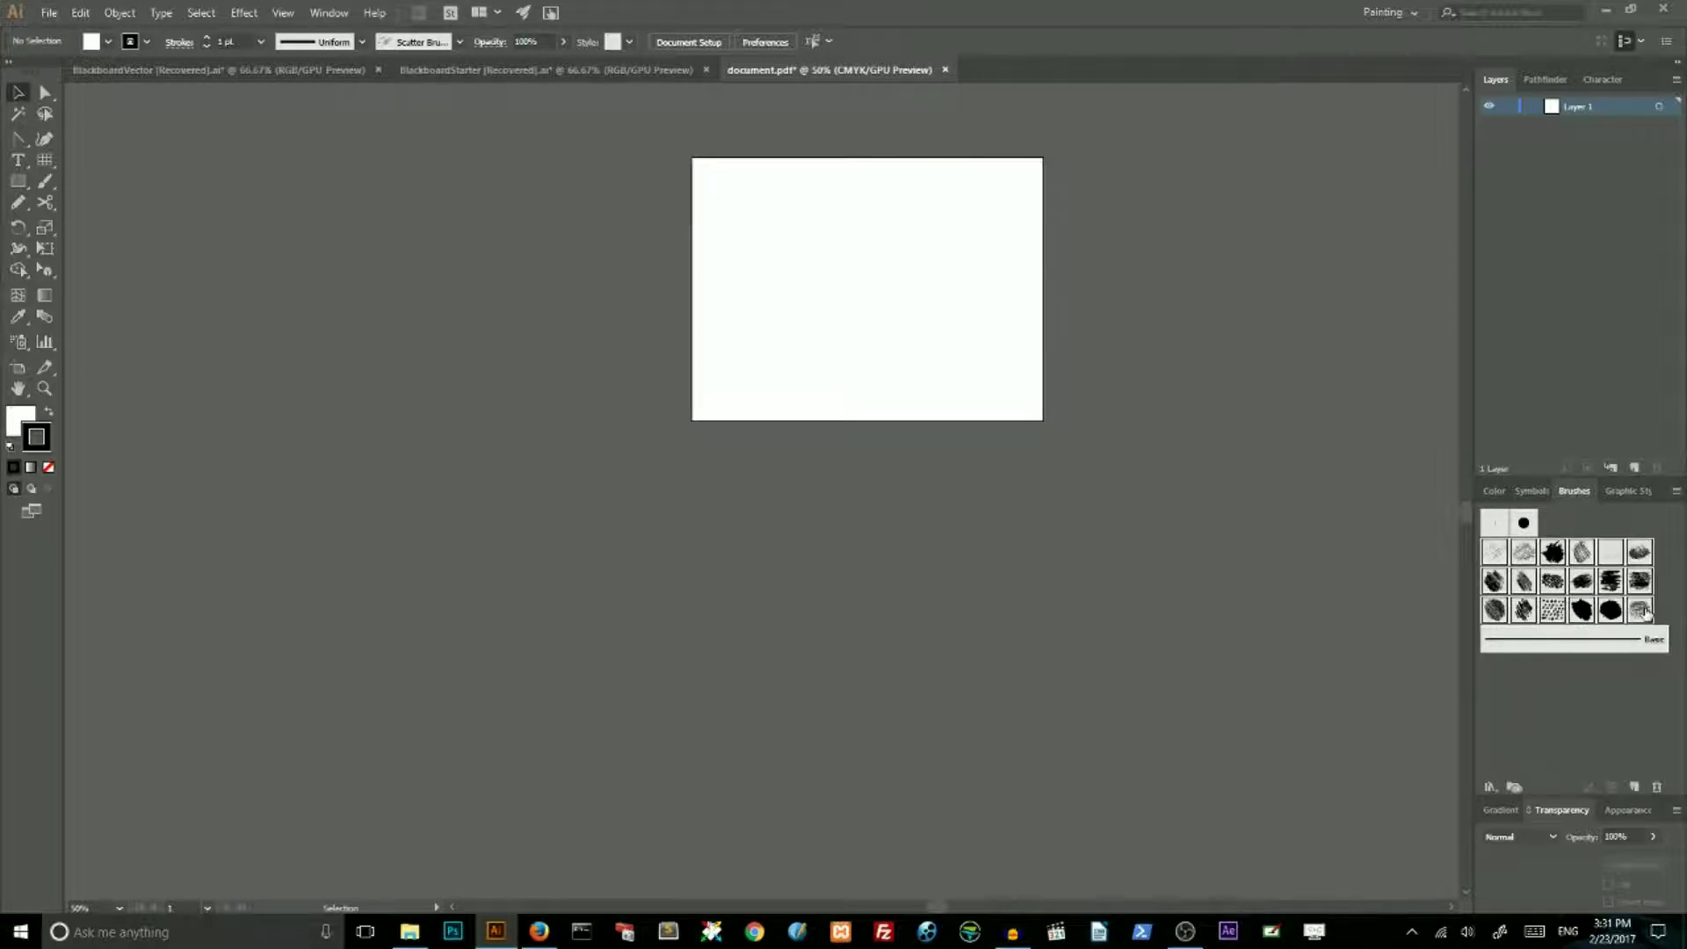
pyautogui.click(1489, 787)
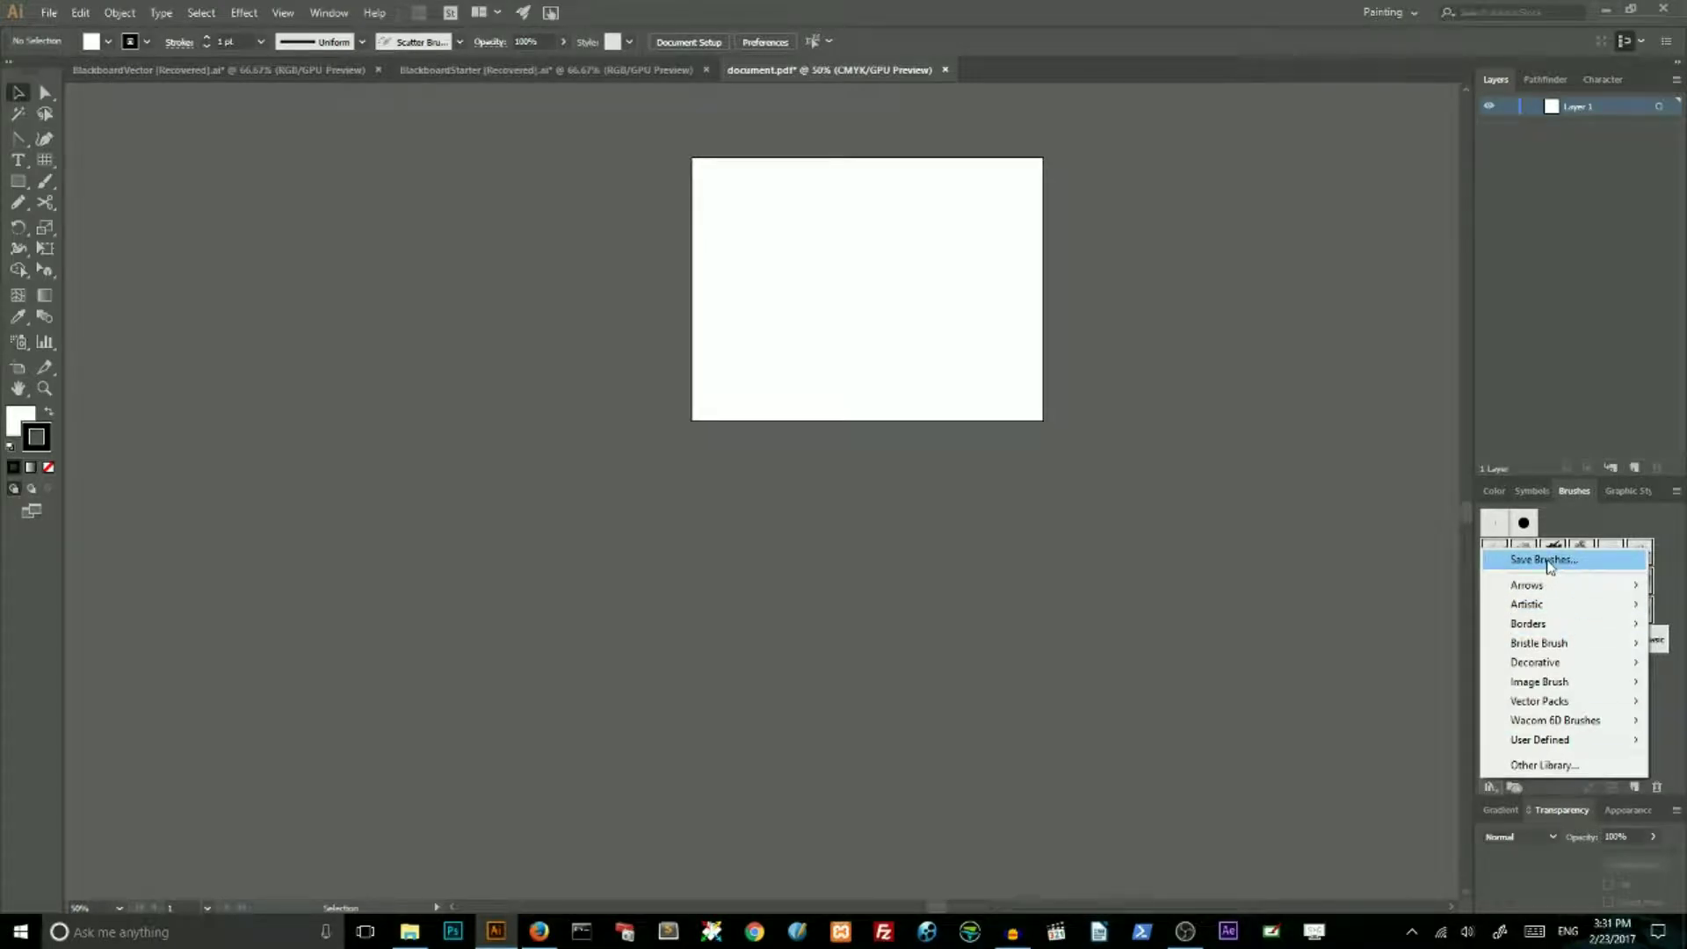
pyautogui.click(1547, 561)
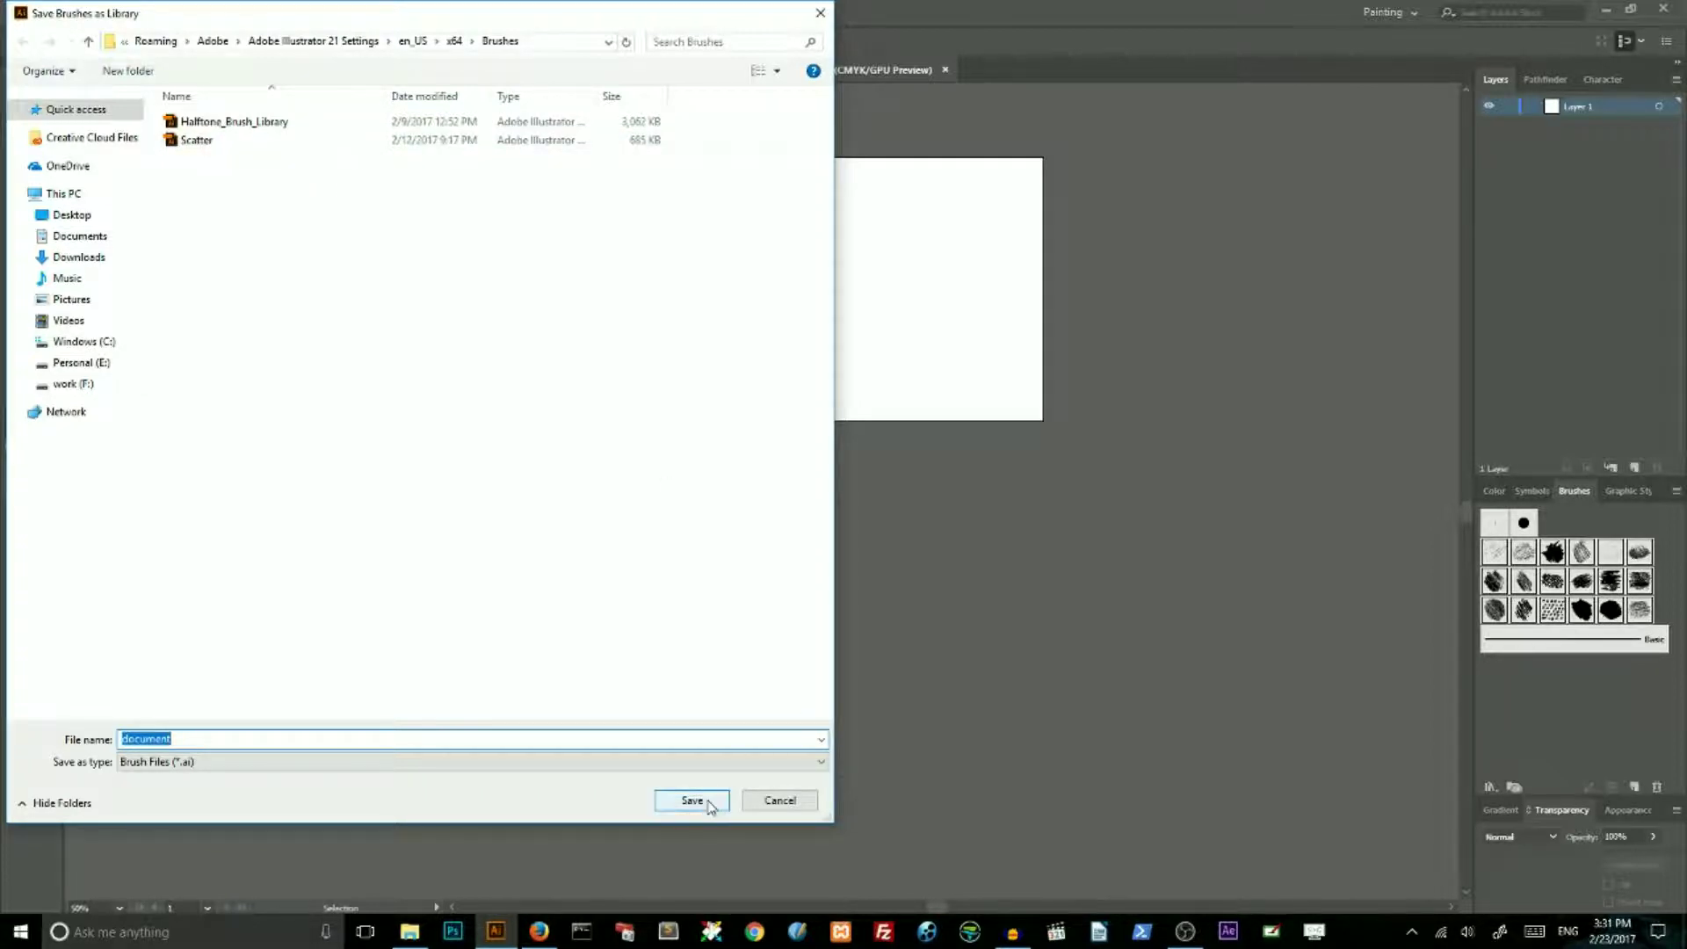
pyautogui.click(804, 803)
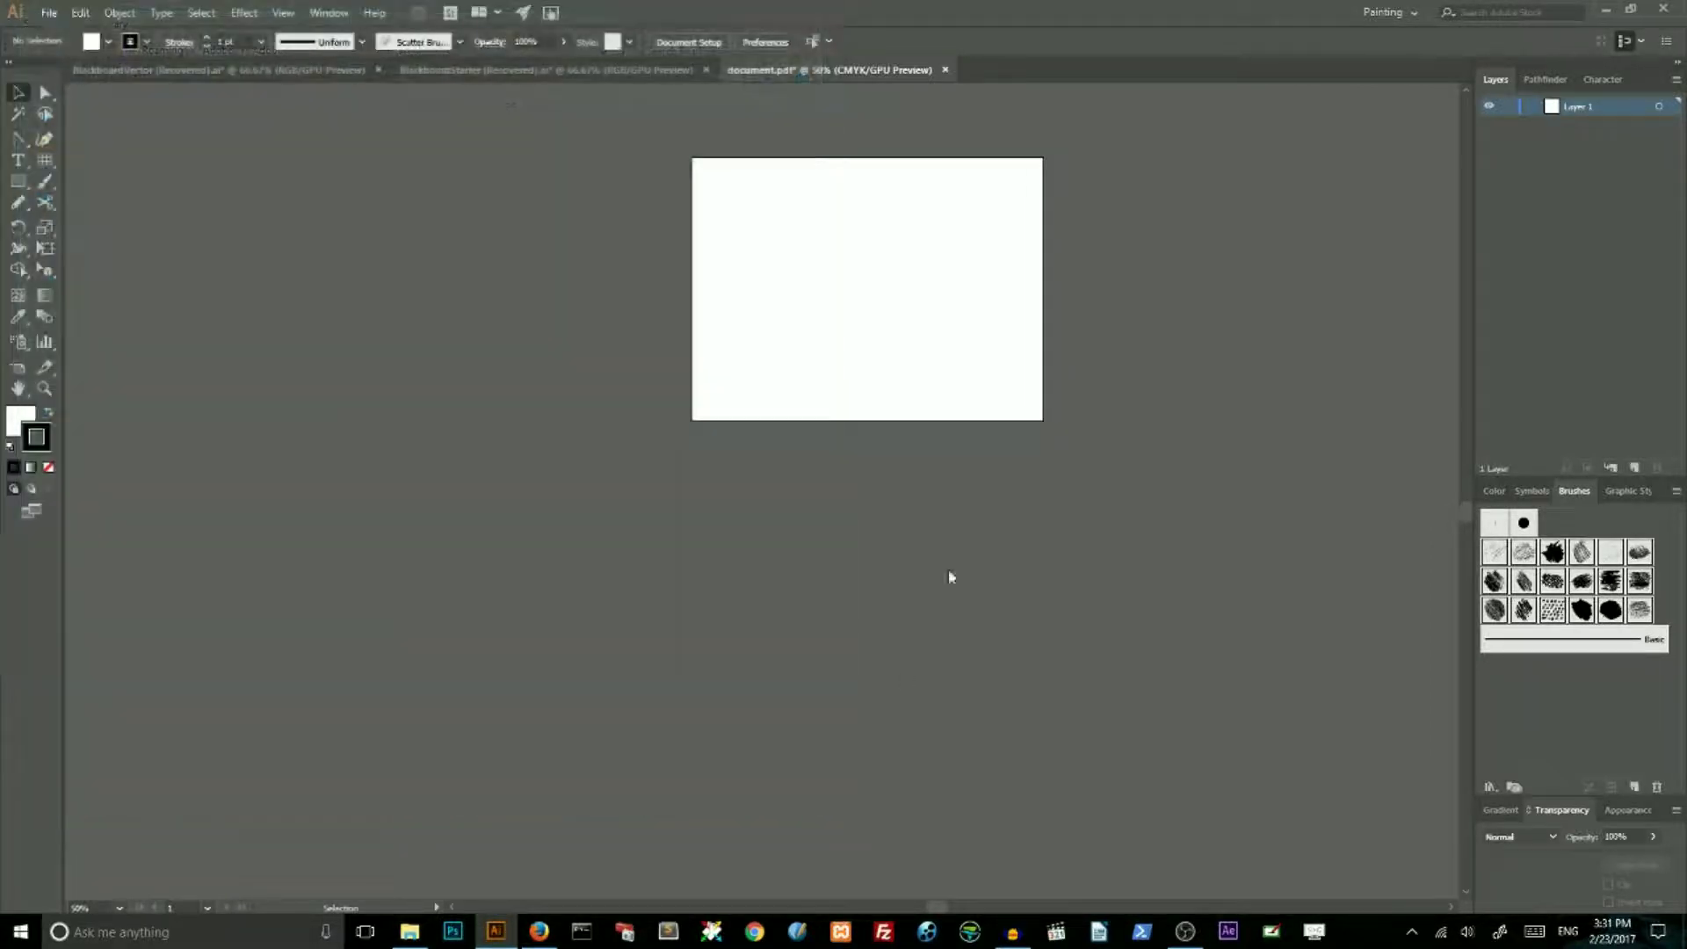
pyautogui.click(944, 69)
# Close document.pdf without saving and open the User Defined Scatter brush library
pyautogui.click(940, 488)
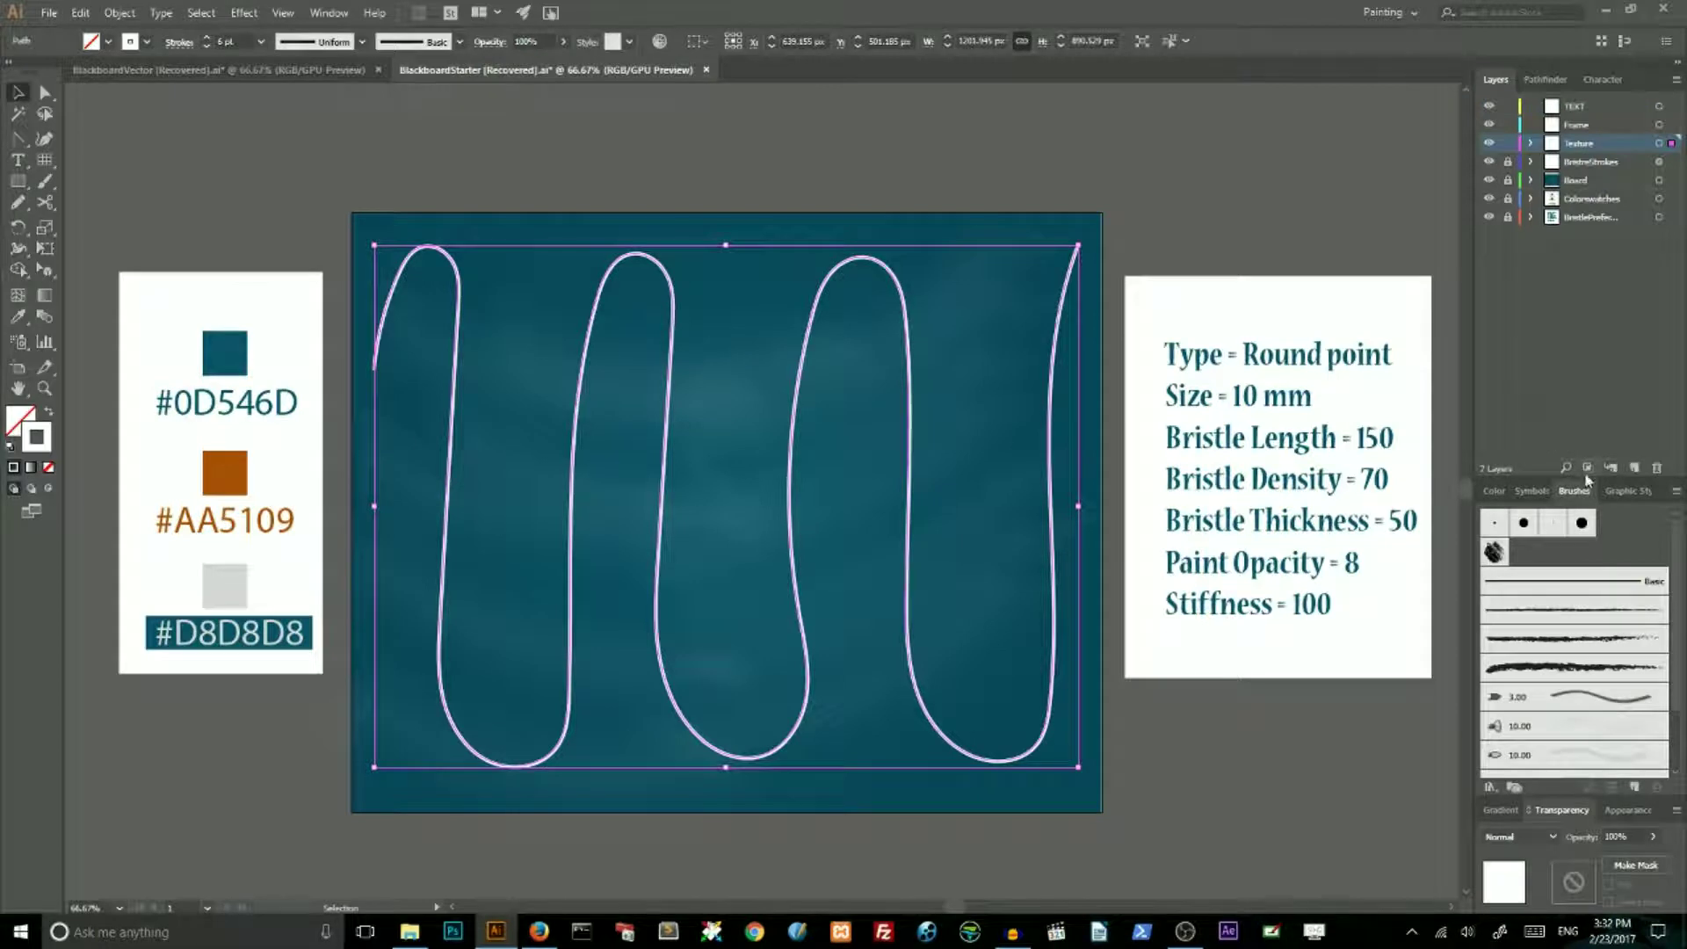
pyautogui.click(1491, 787)
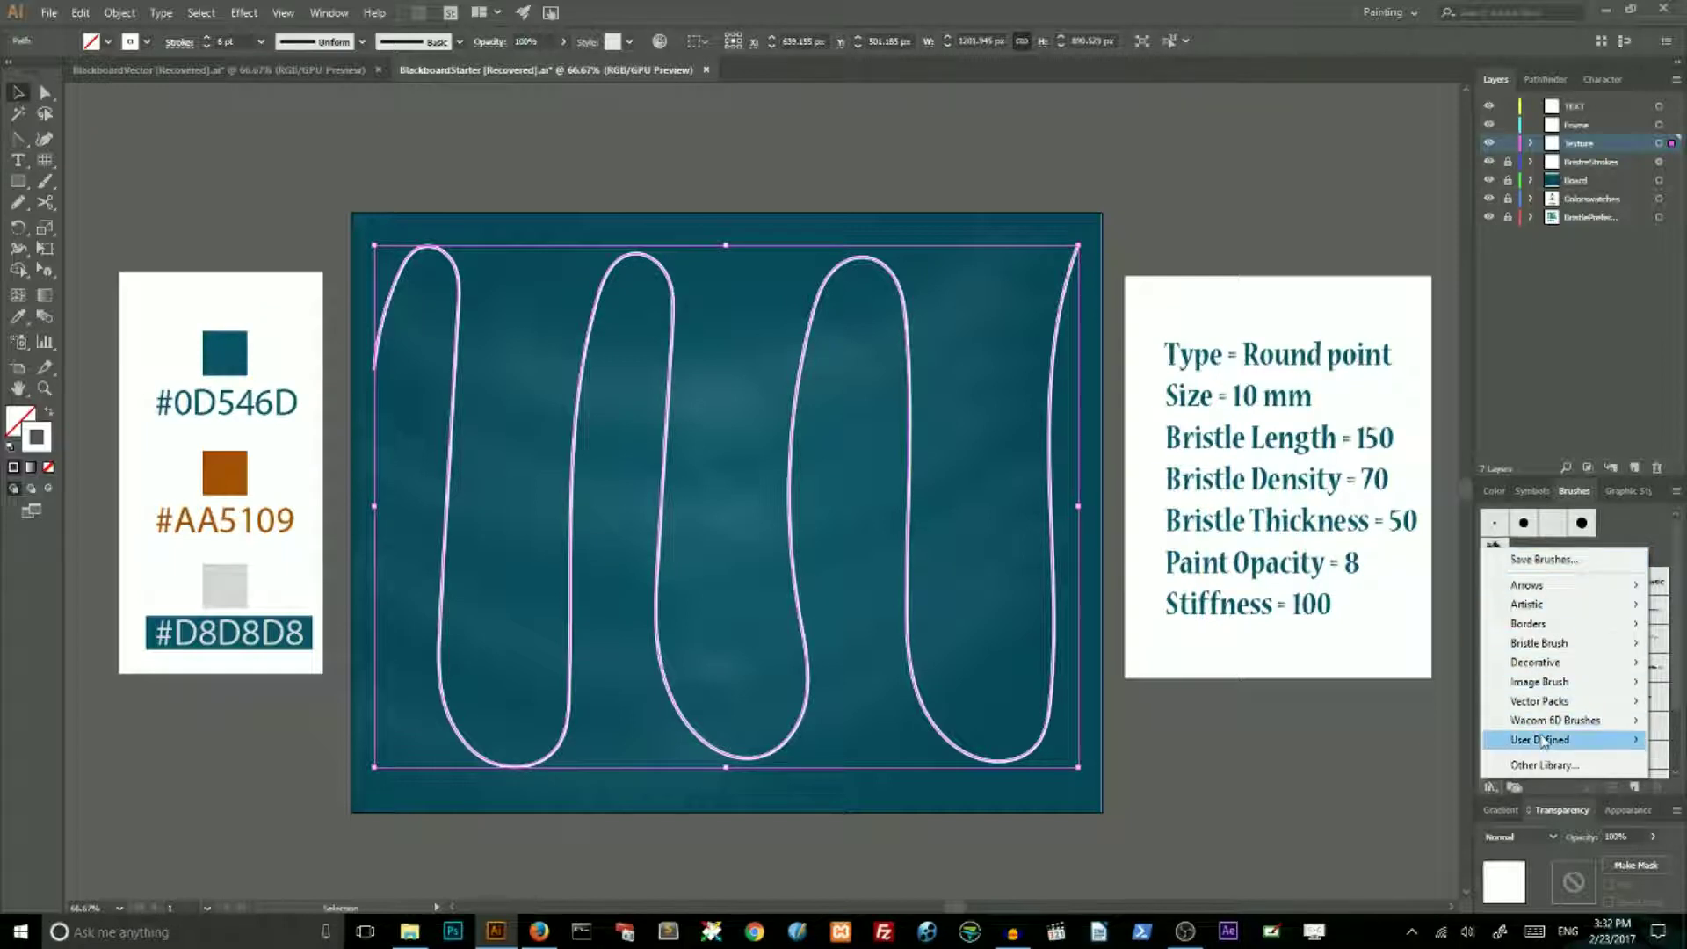
pyautogui.moveTo(1546, 740)
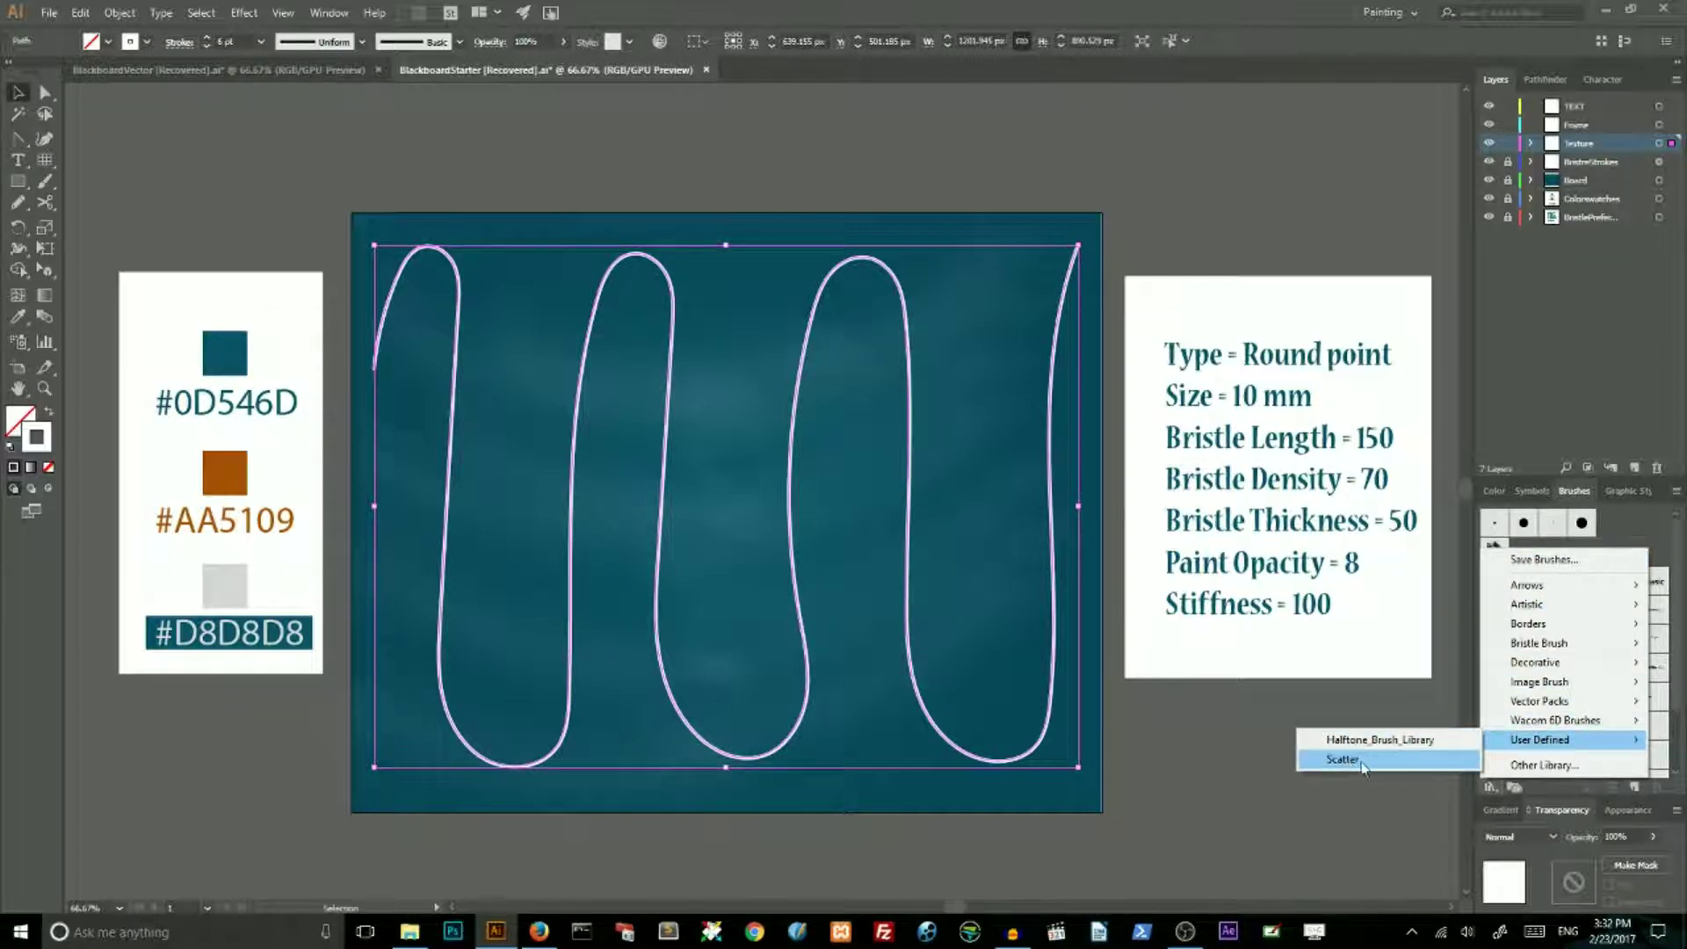
pyautogui.click(1356, 761)
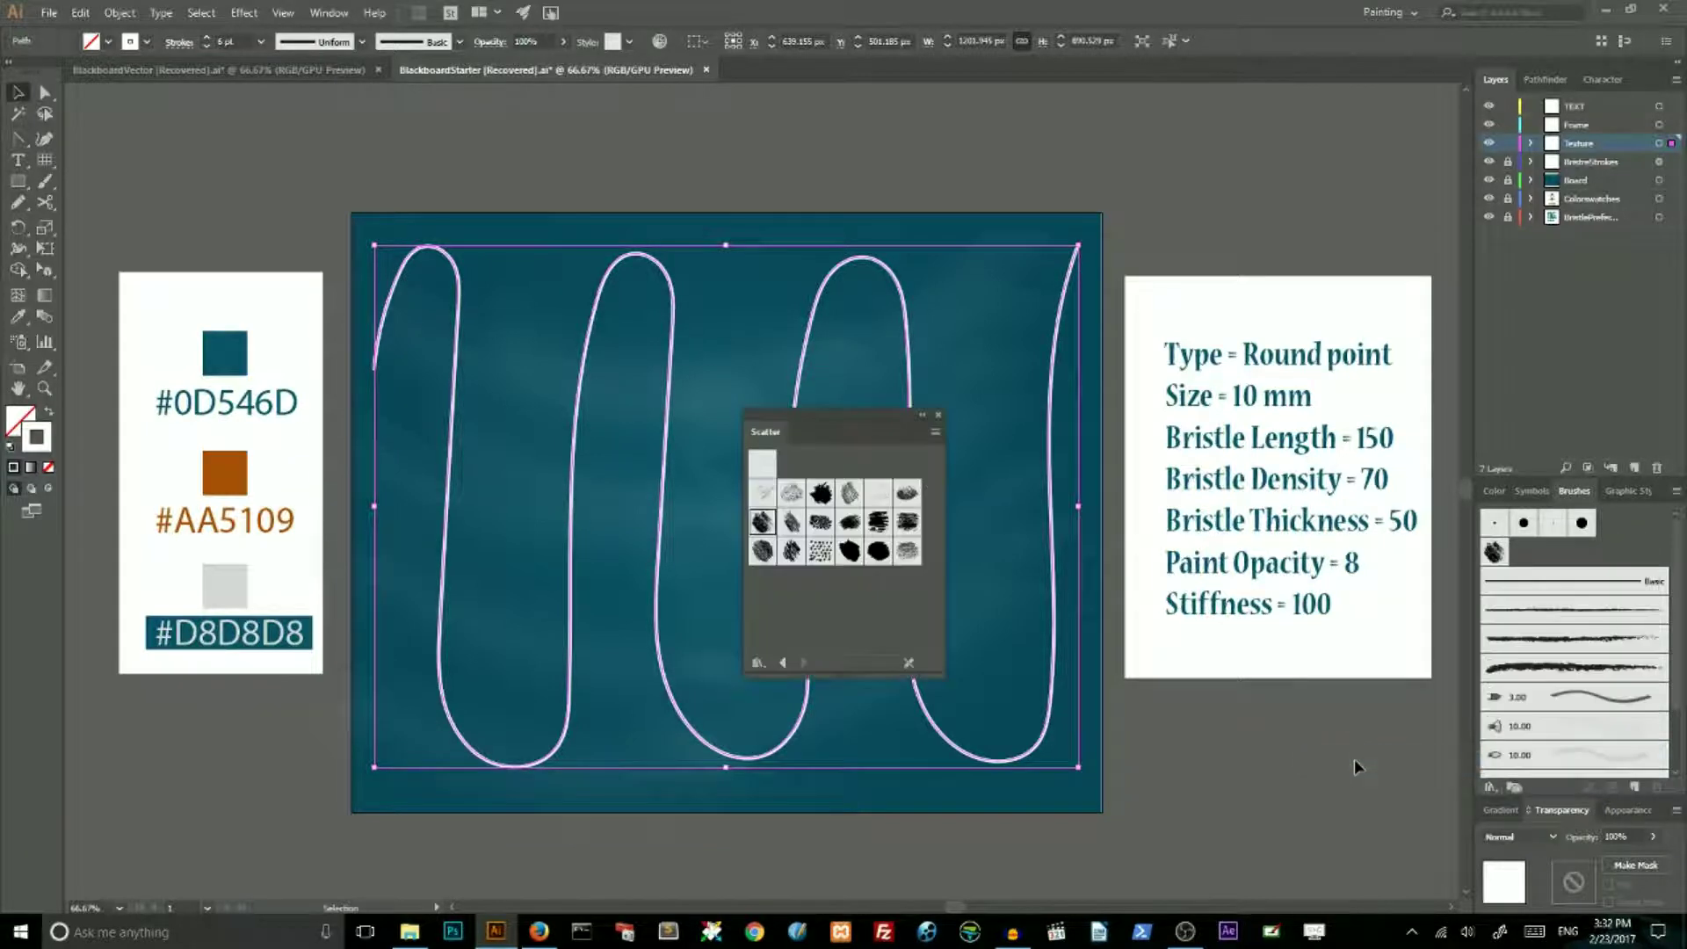
pyautogui.moveTo(818, 431)
pyautogui.mouseDown()
pyautogui.moveTo(1046, 422)
pyautogui.moveTo(1303, 471)
pyautogui.mouseUp()
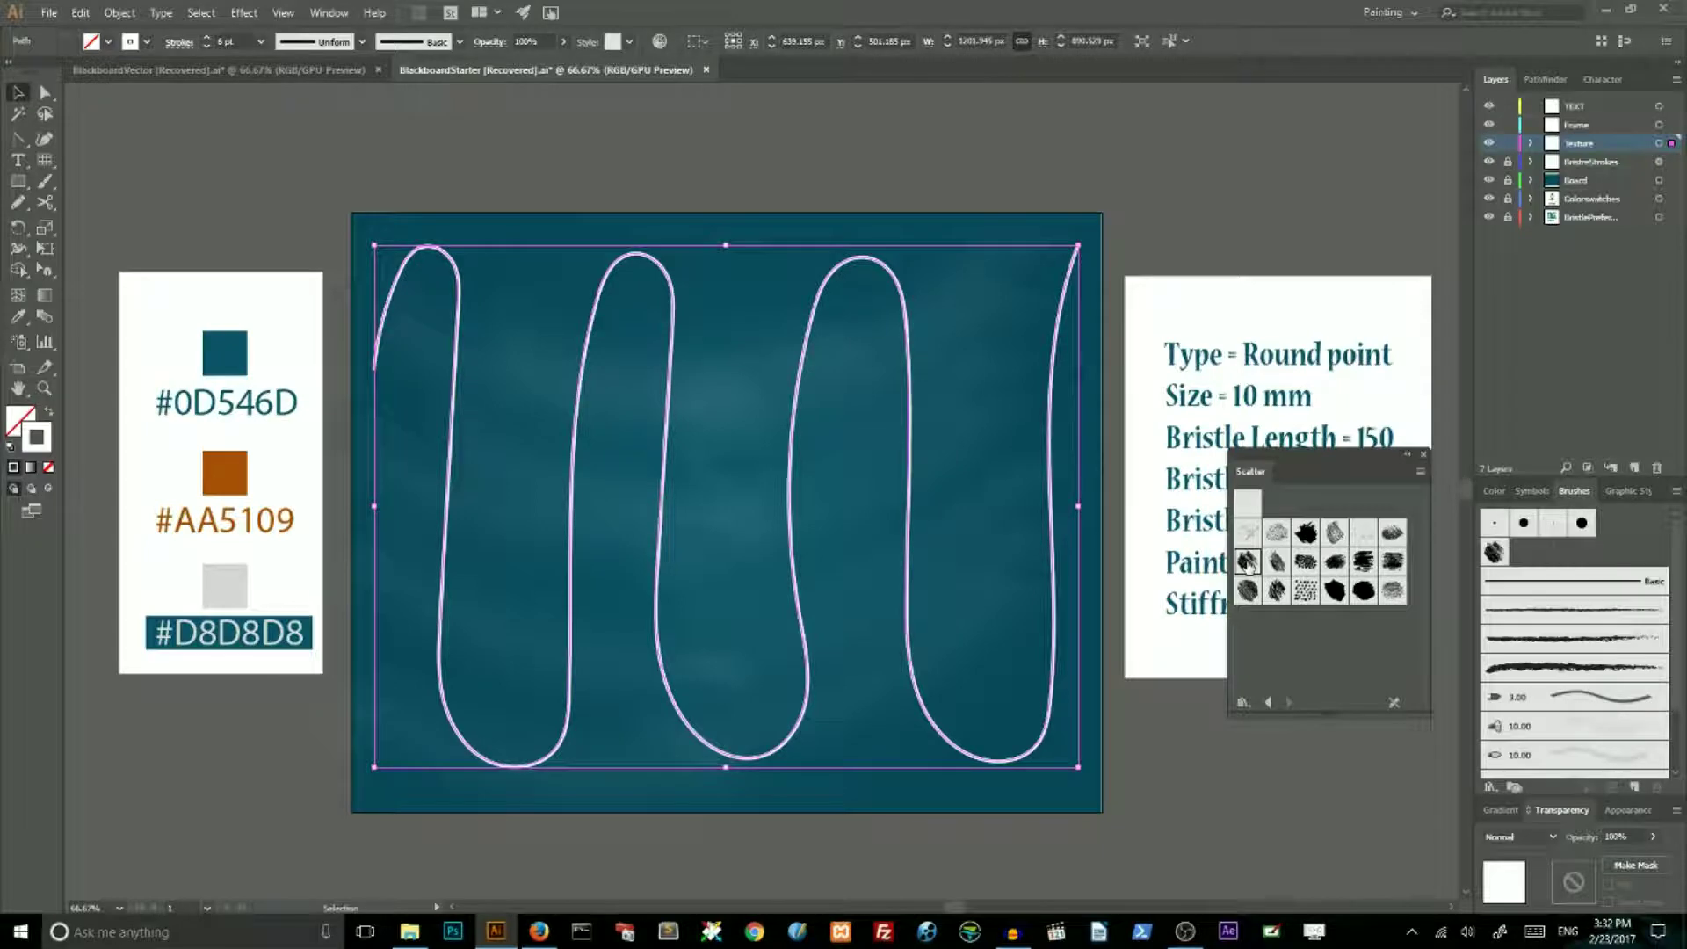
# Apply a chalky scatter brush at 2 pt to the wavy path, then cut it to the clipboard
pyautogui.click(1248, 562)
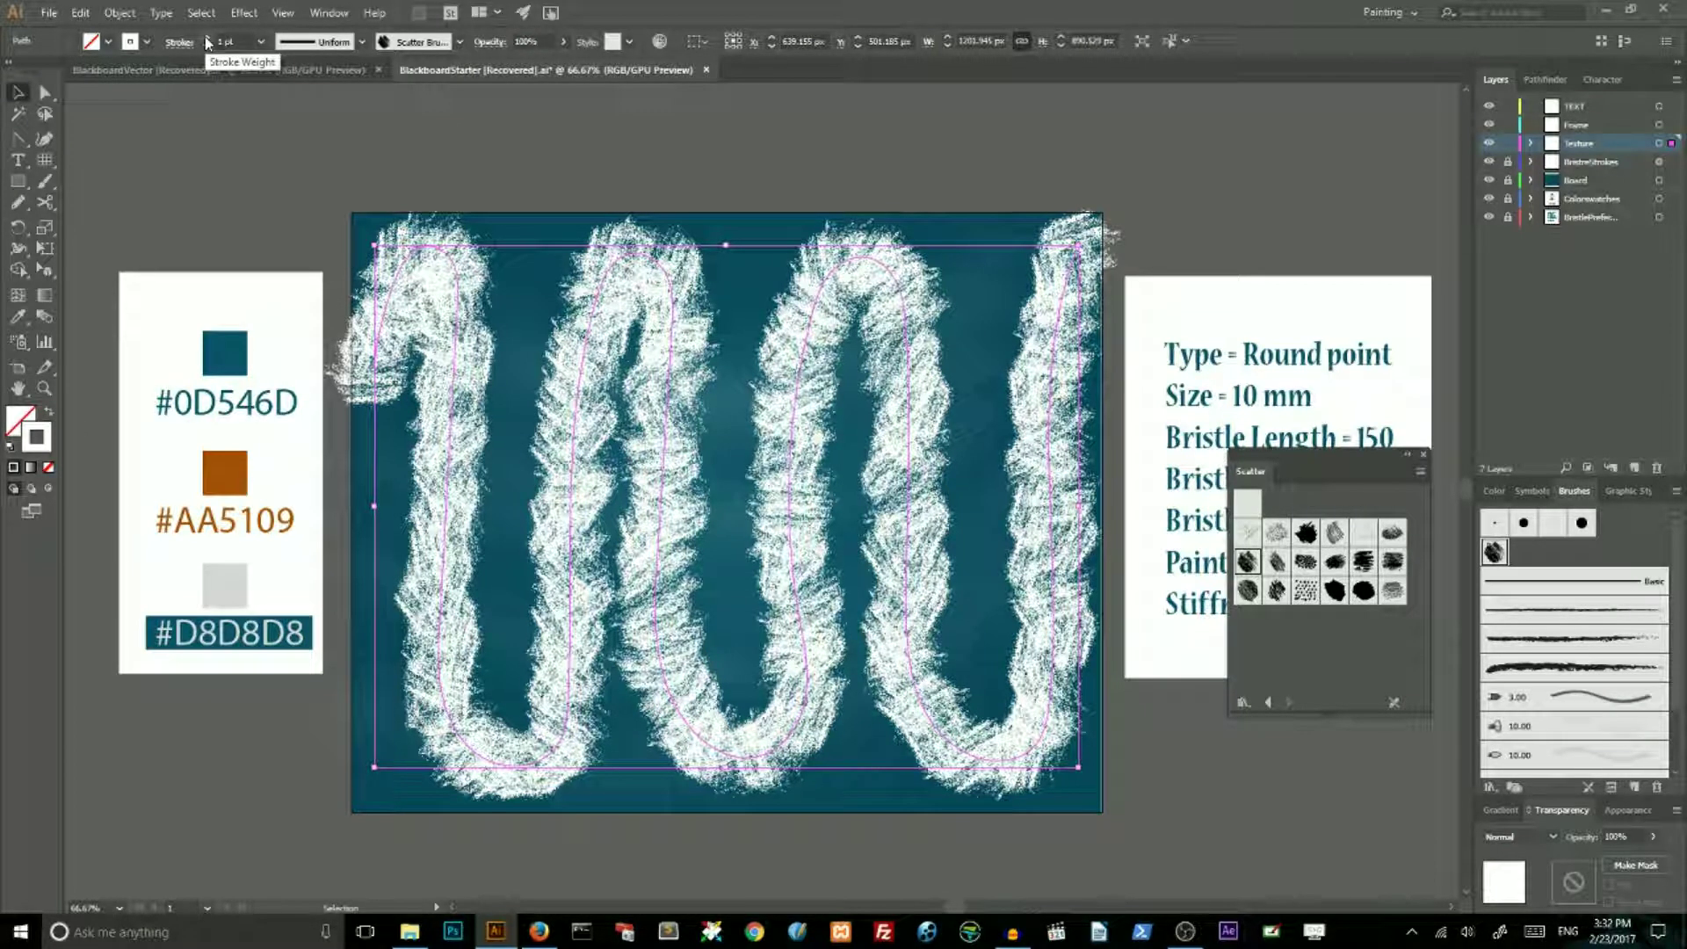
pyautogui.click(207, 40)
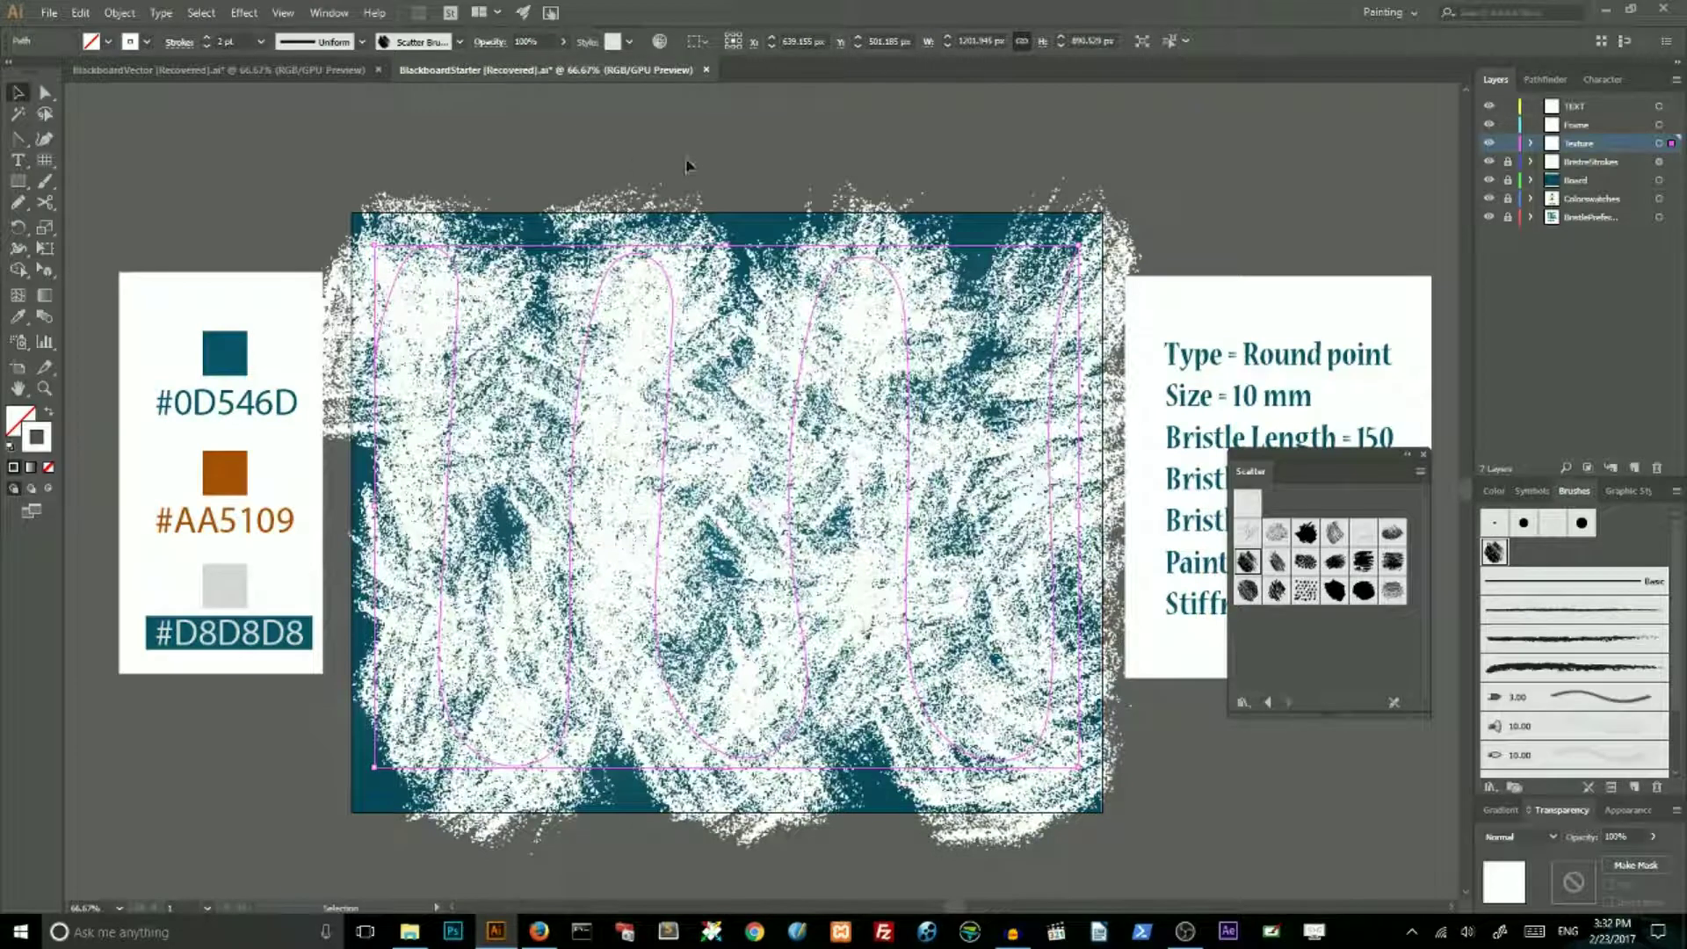
pyautogui.click(80, 13)
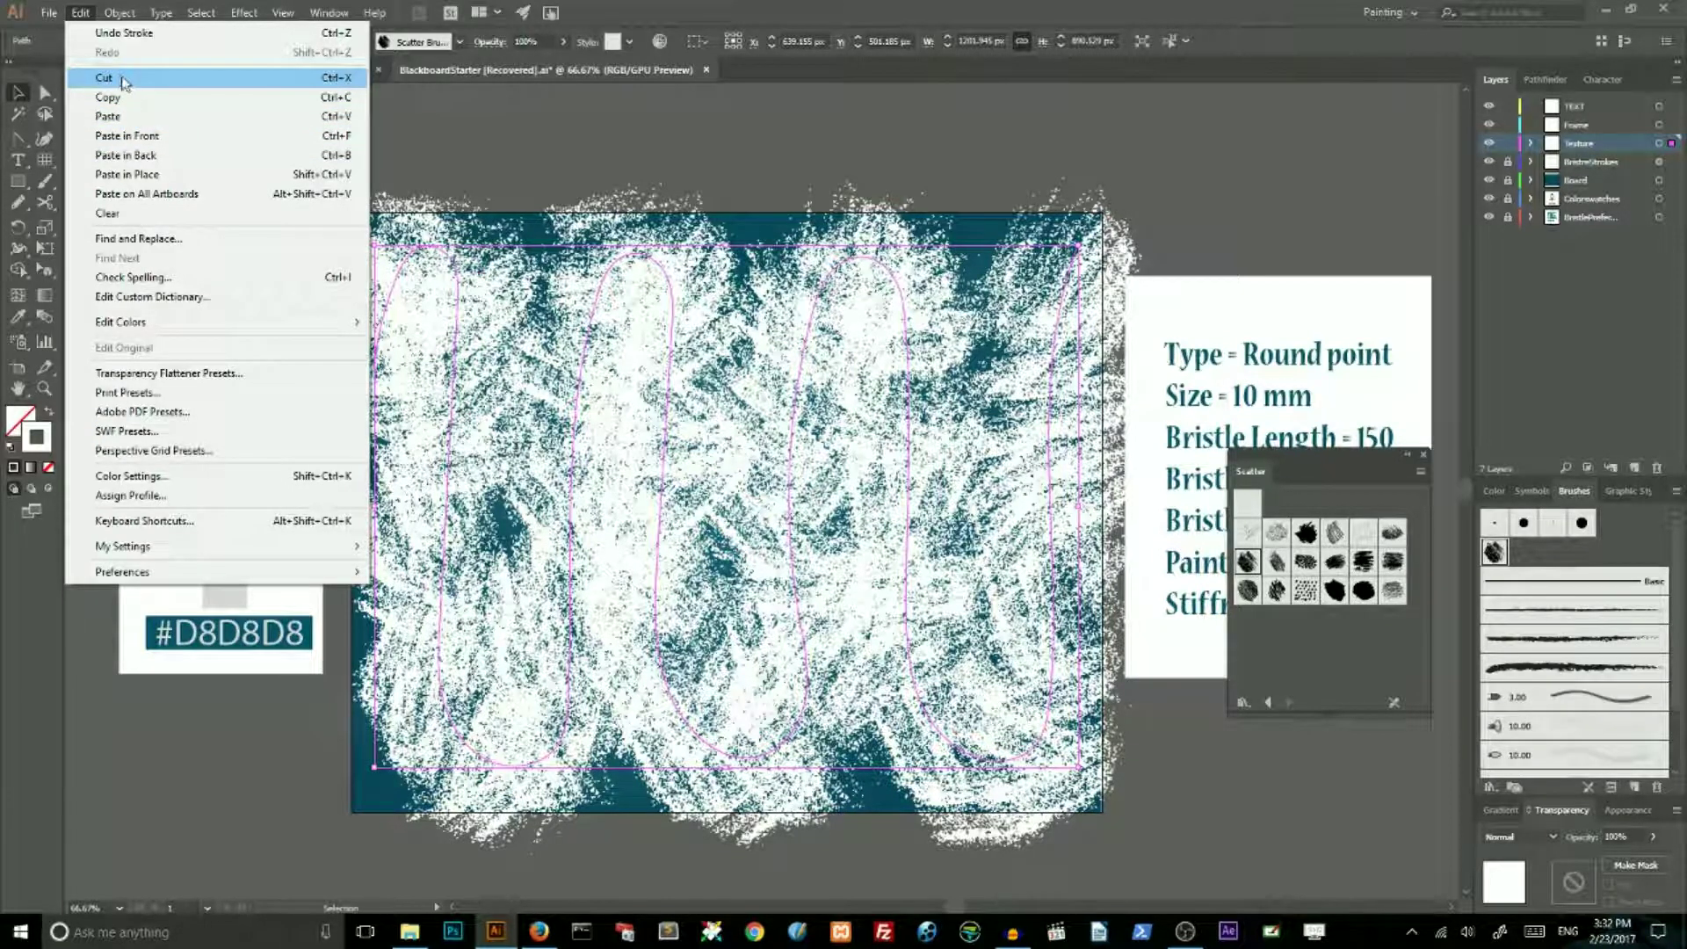
pyautogui.click(122, 78)
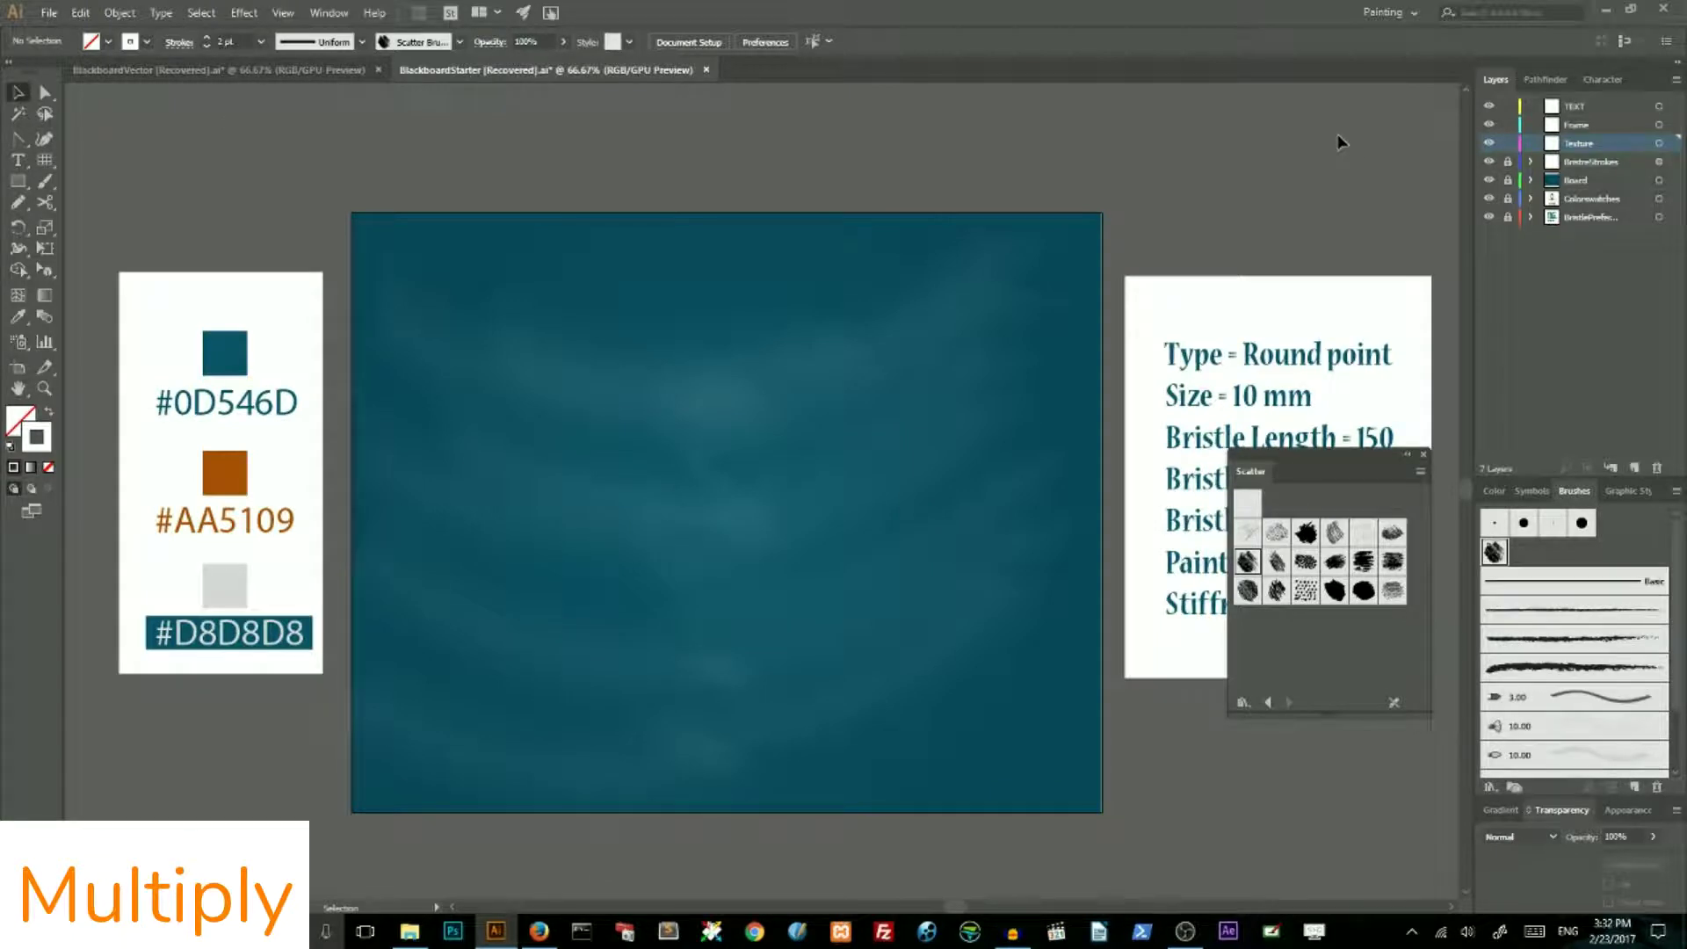
# Unlock the Board layer, select the board rectangle, and create an opacity mask on it
pyautogui.click(1423, 455)
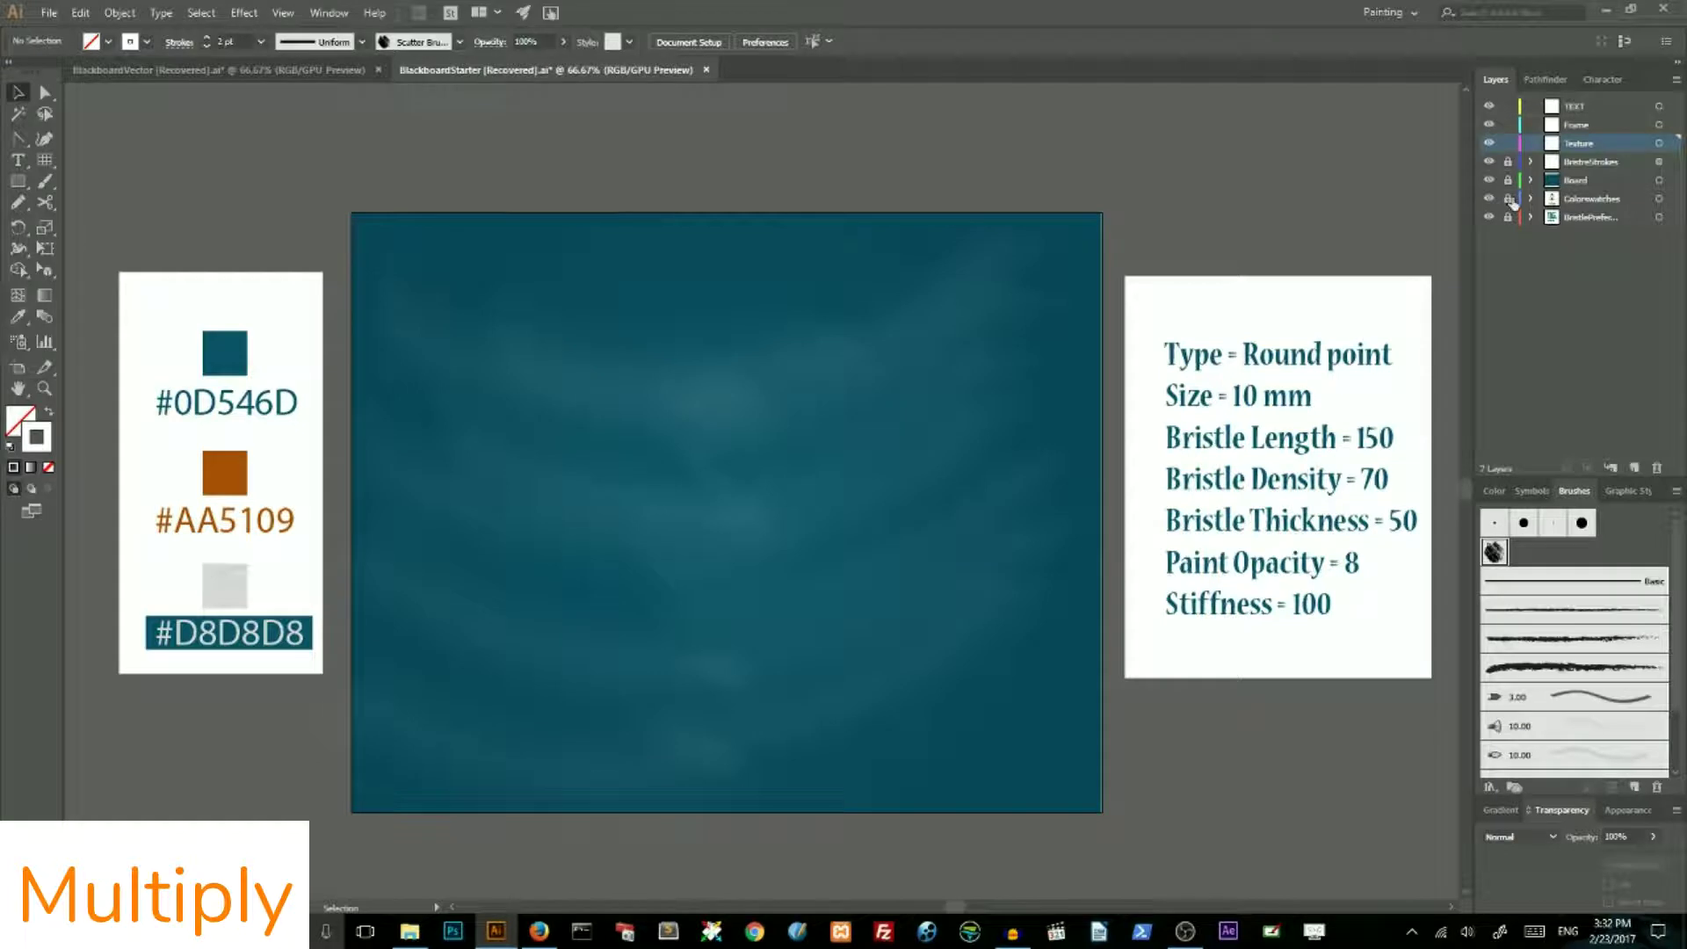
pyautogui.click(1508, 181)
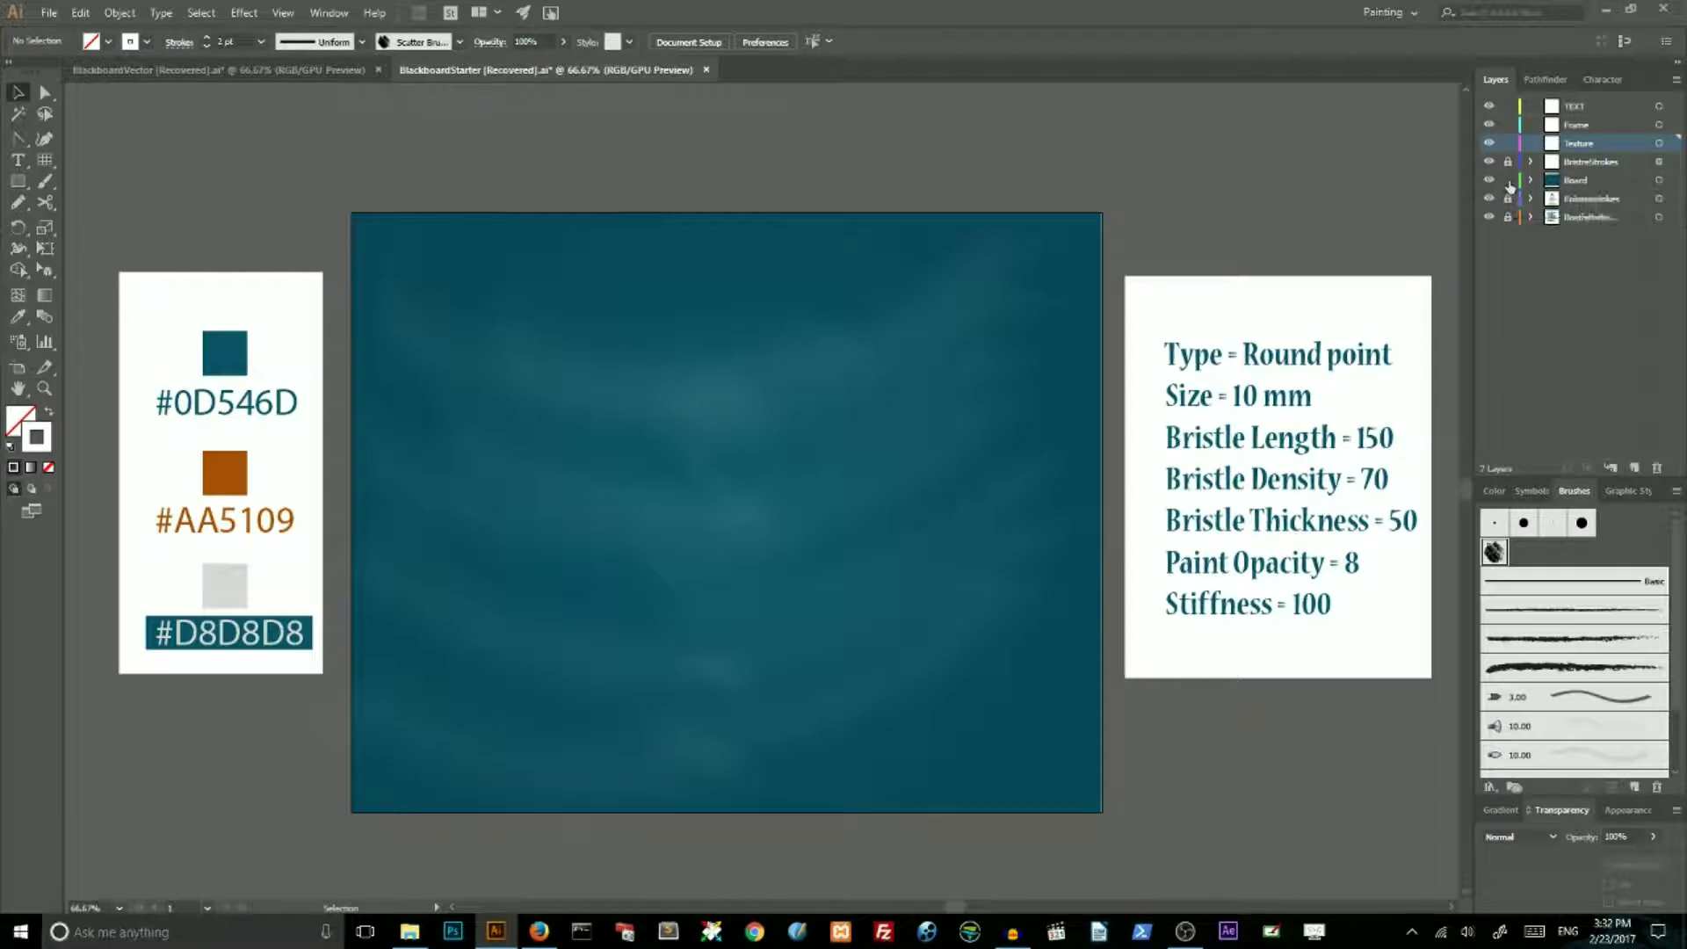
pyautogui.click(1660, 181)
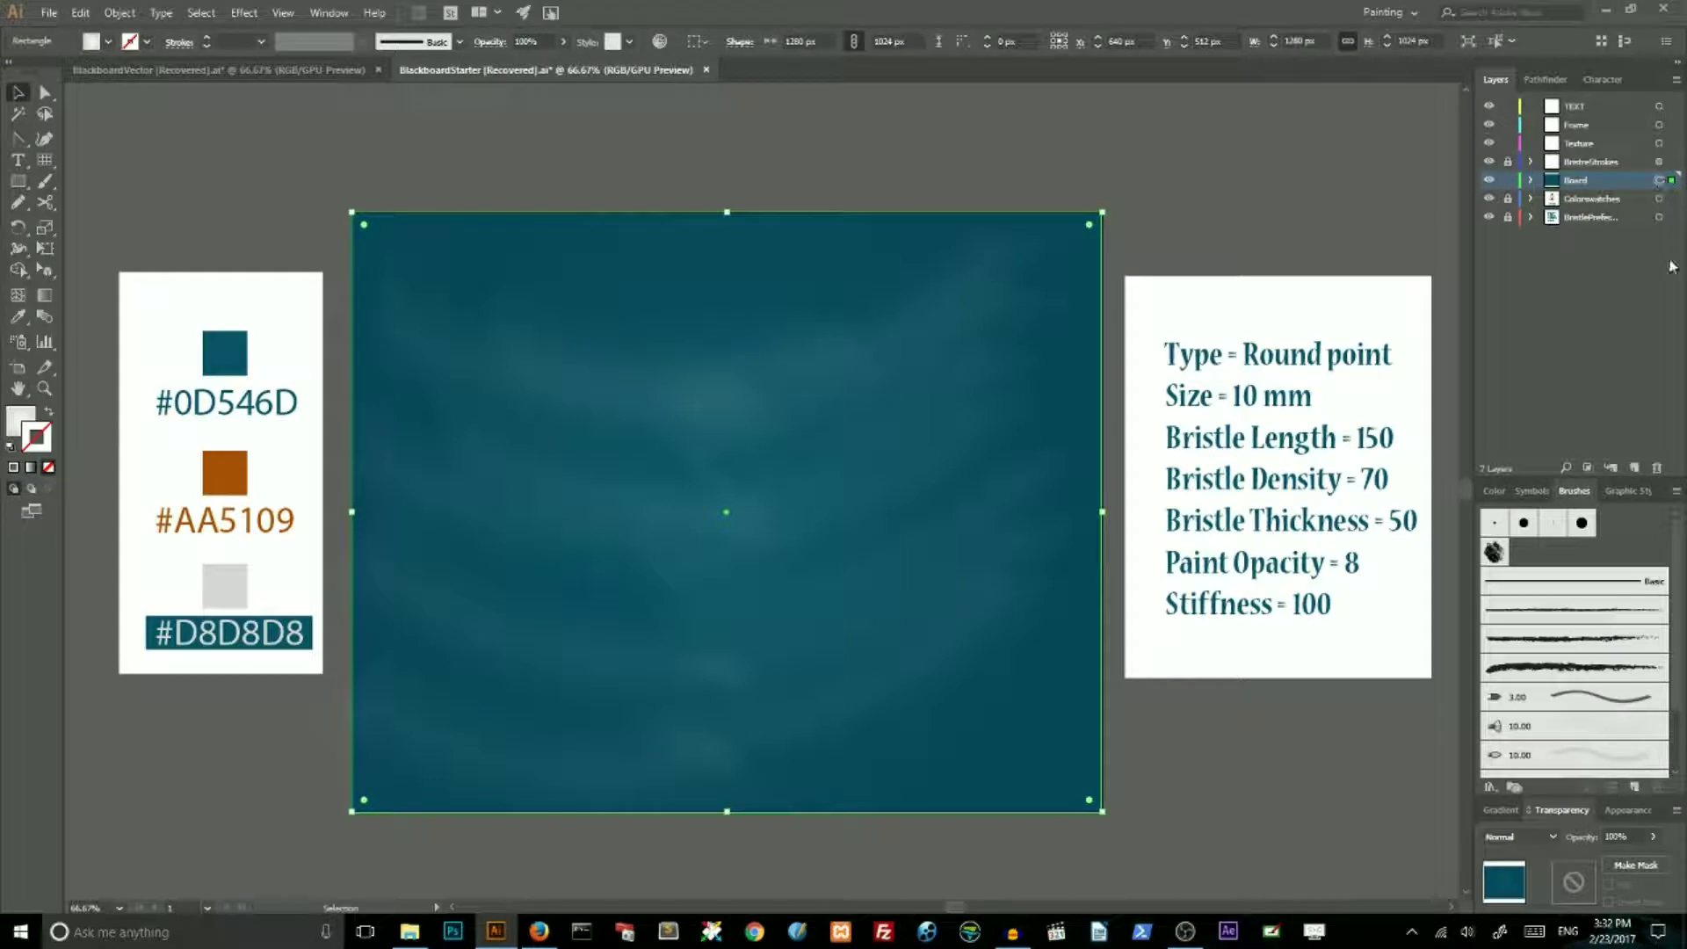
pyautogui.click(1640, 866)
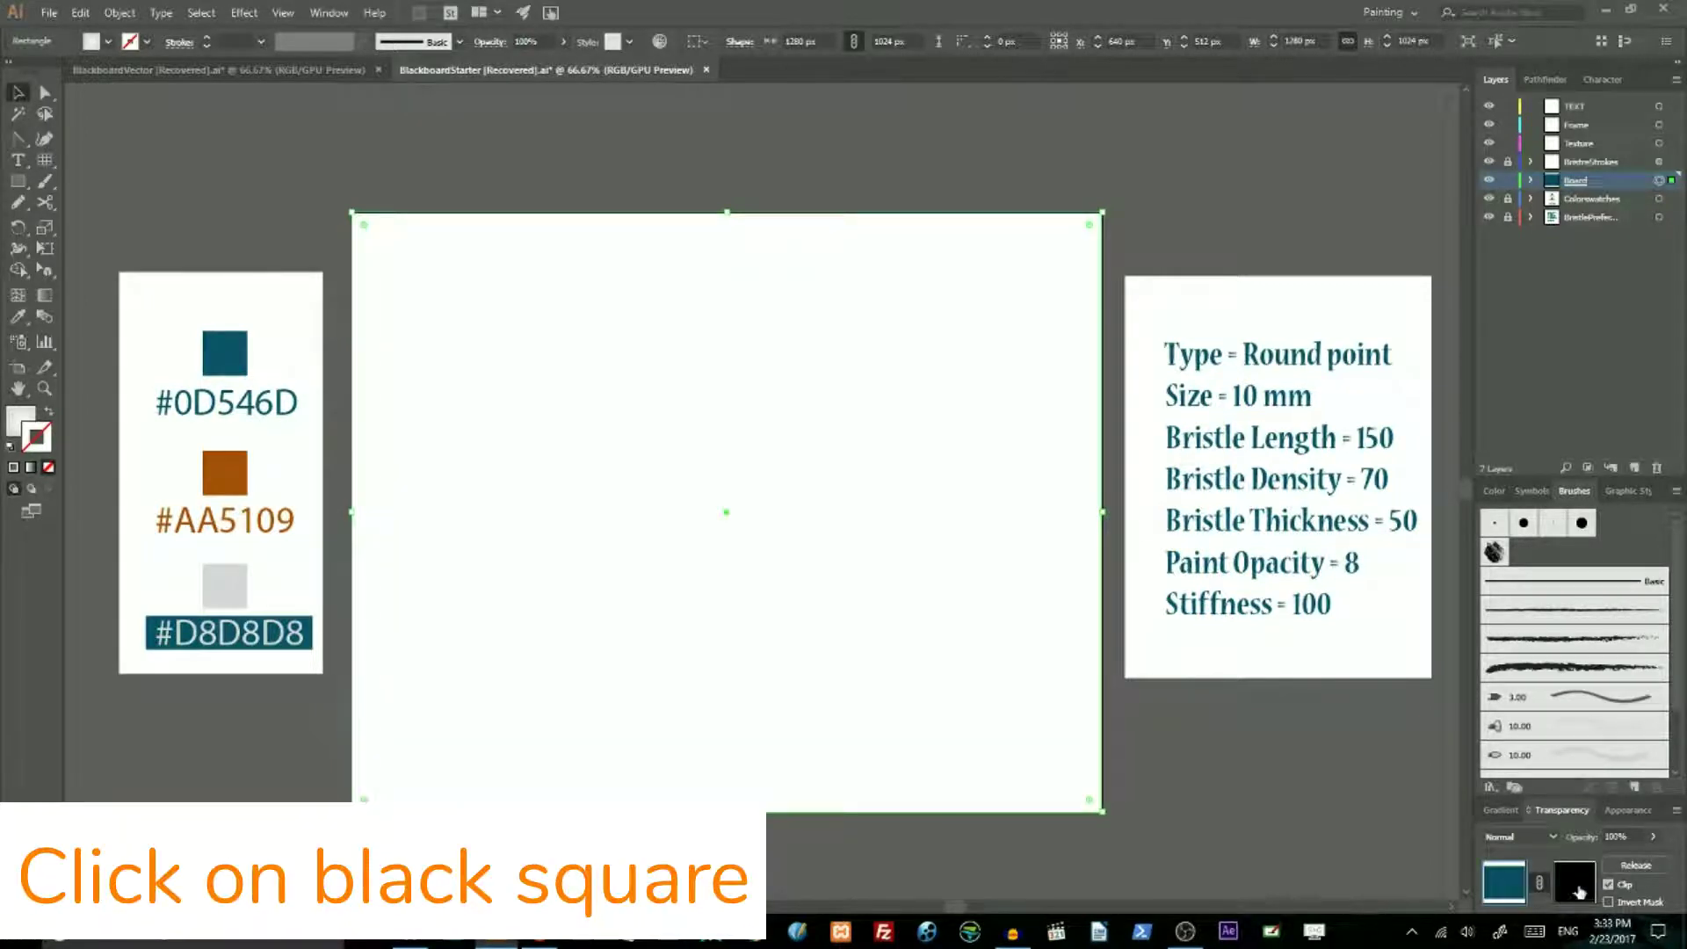
pyautogui.click(1579, 892)
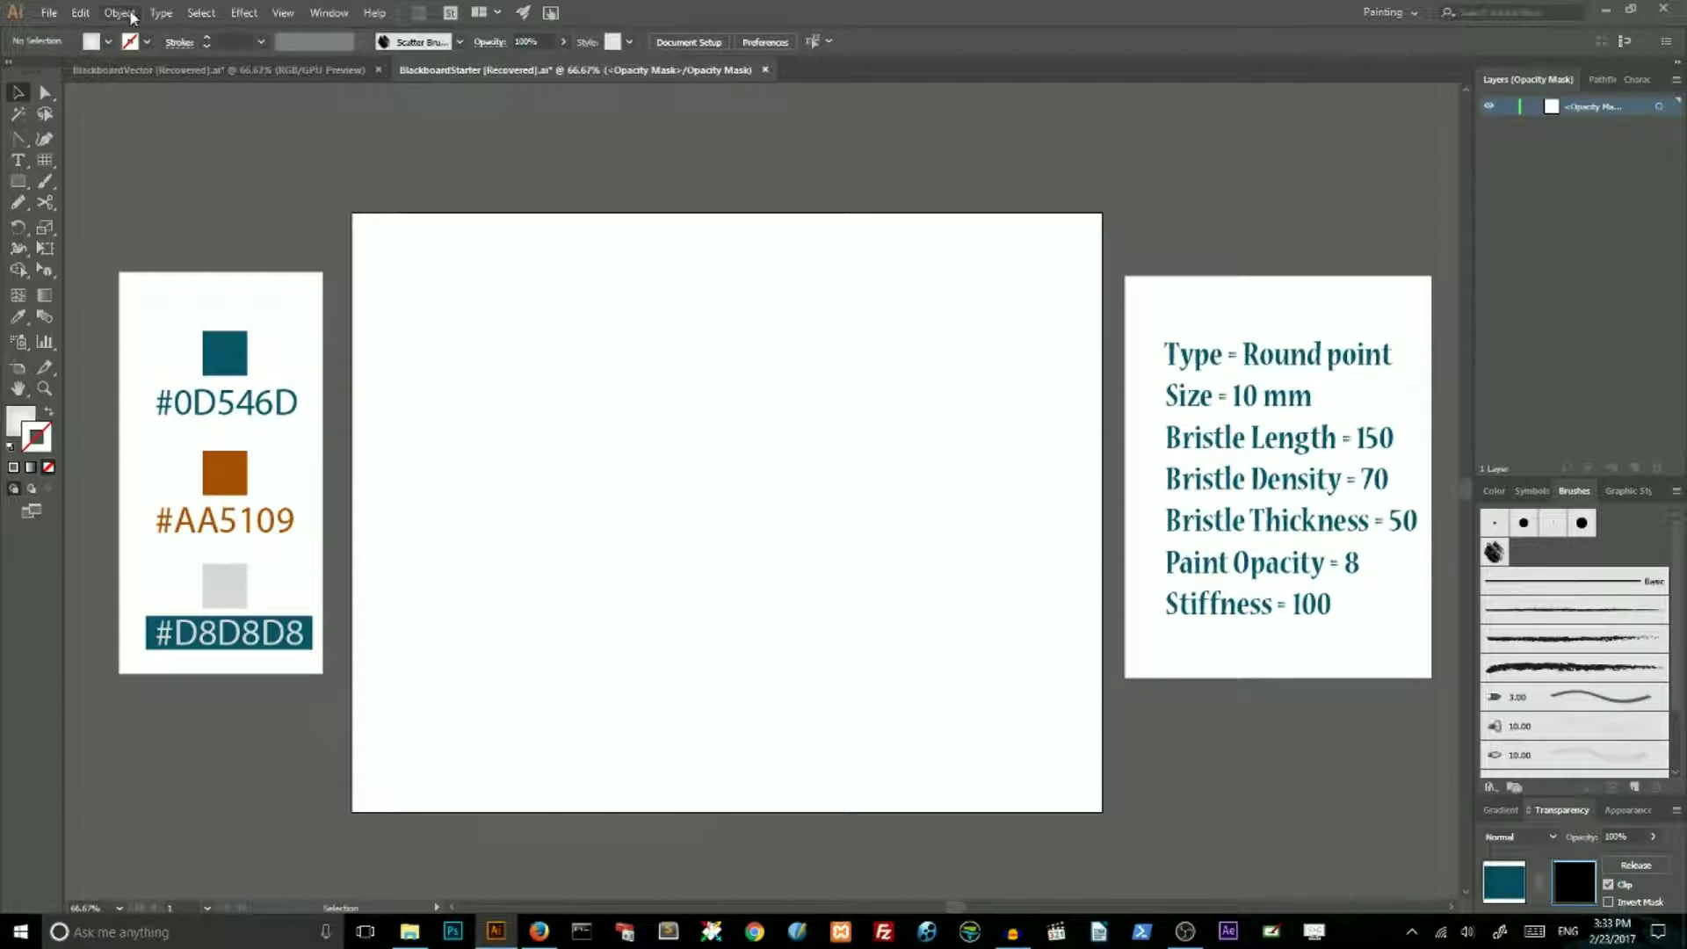
# Paste the chalk texture in place inside the mask and turn off Clip
pyautogui.click(120, 12)
pyautogui.hotkey('shift', 'ctrl', 'v')
pyautogui.click(81, 12)
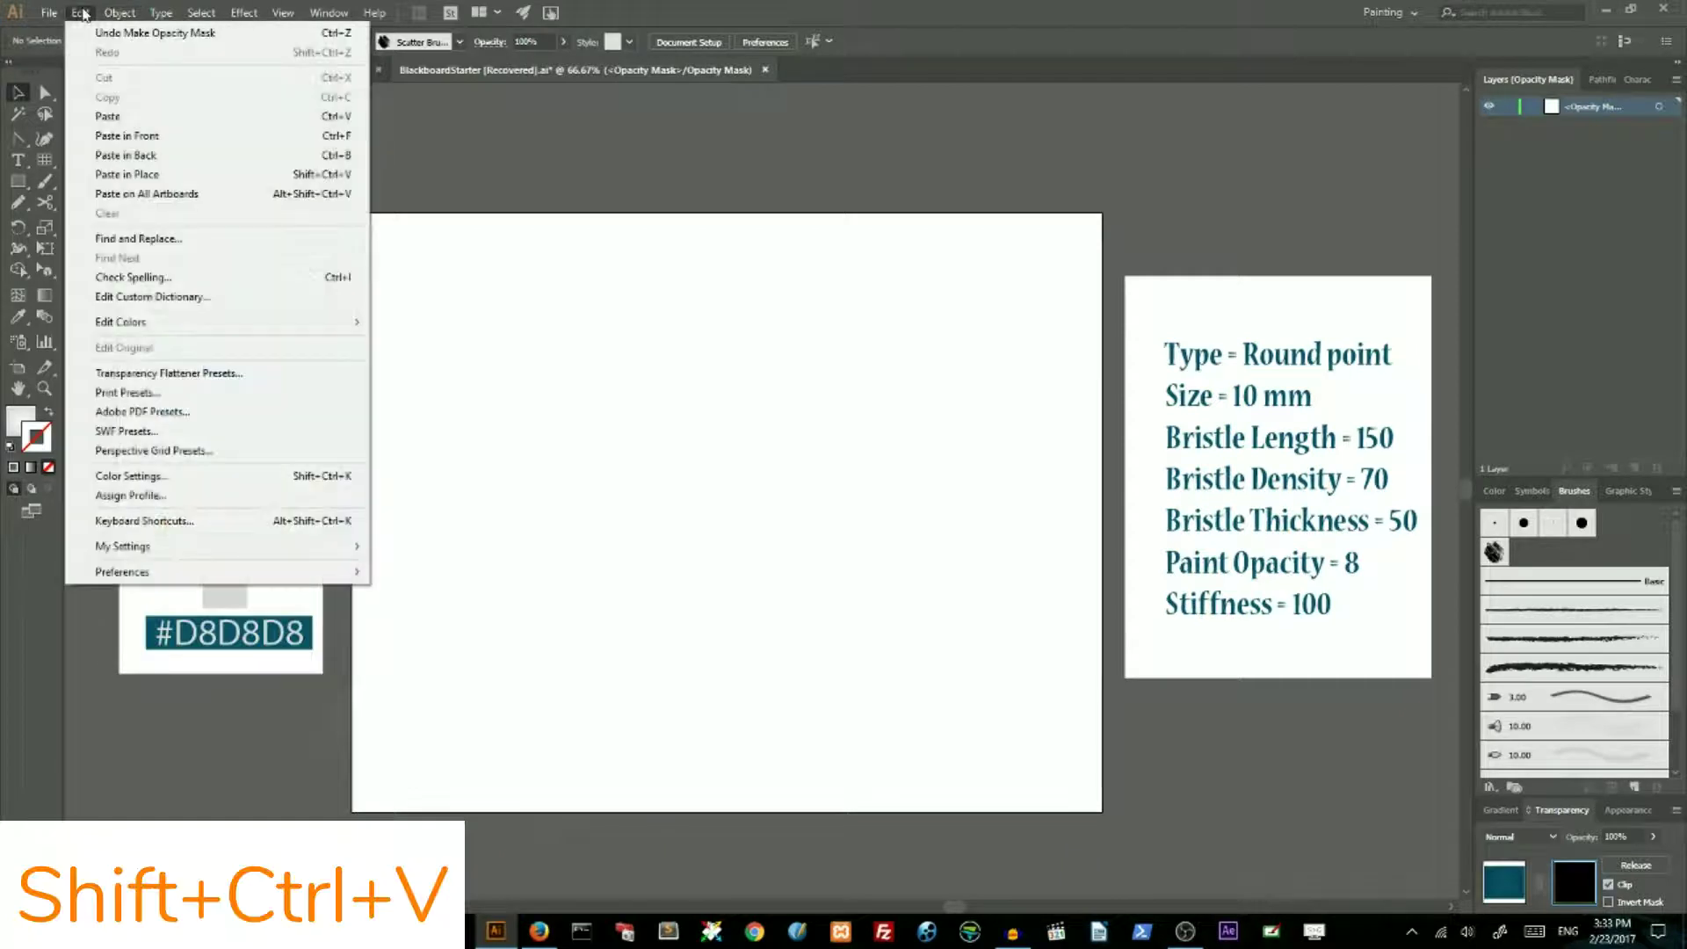
pyautogui.click(166, 173)
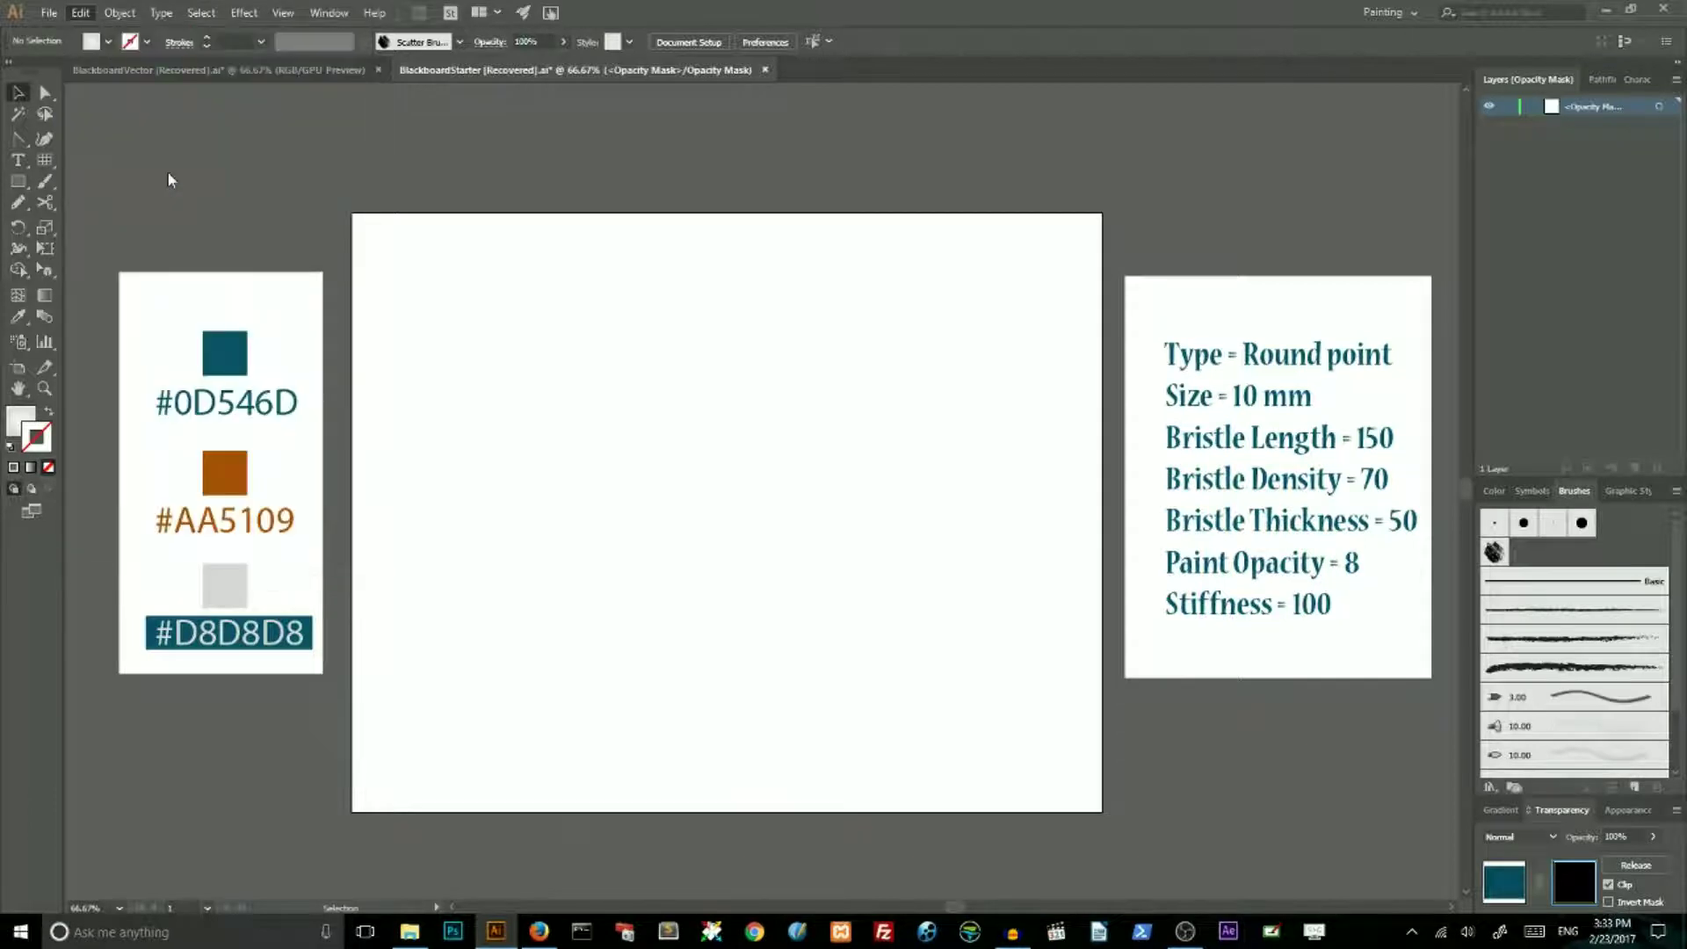
pyautogui.hotkey('ctrl', 'shift', 'v')
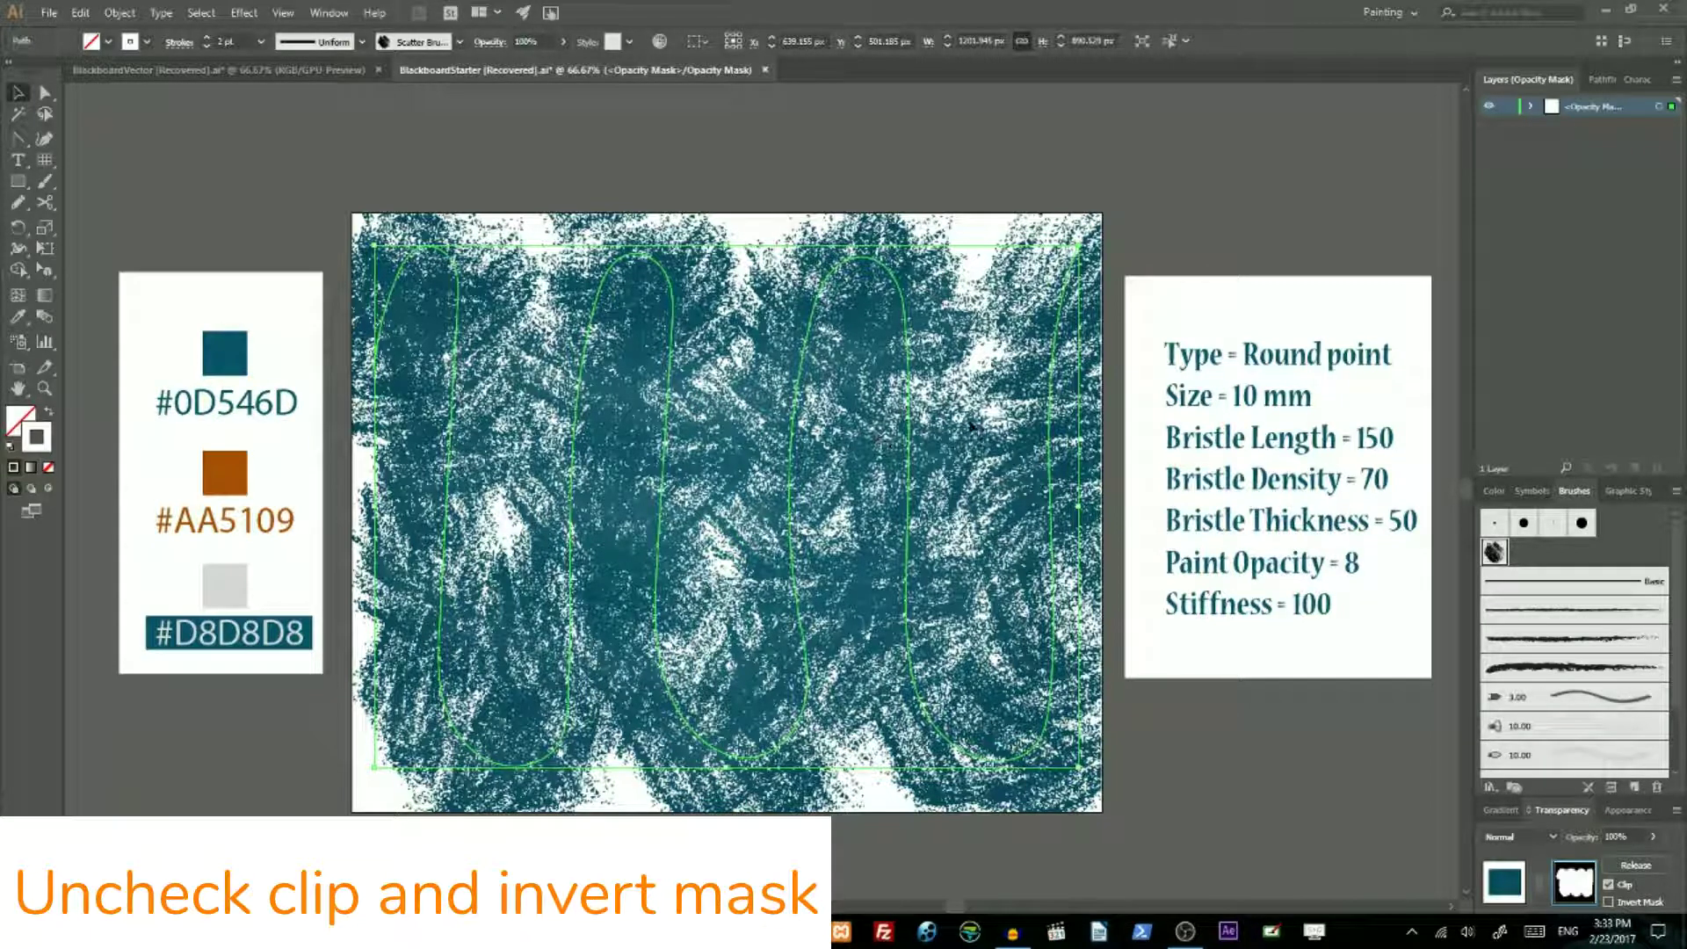
pyautogui.click(1609, 883)
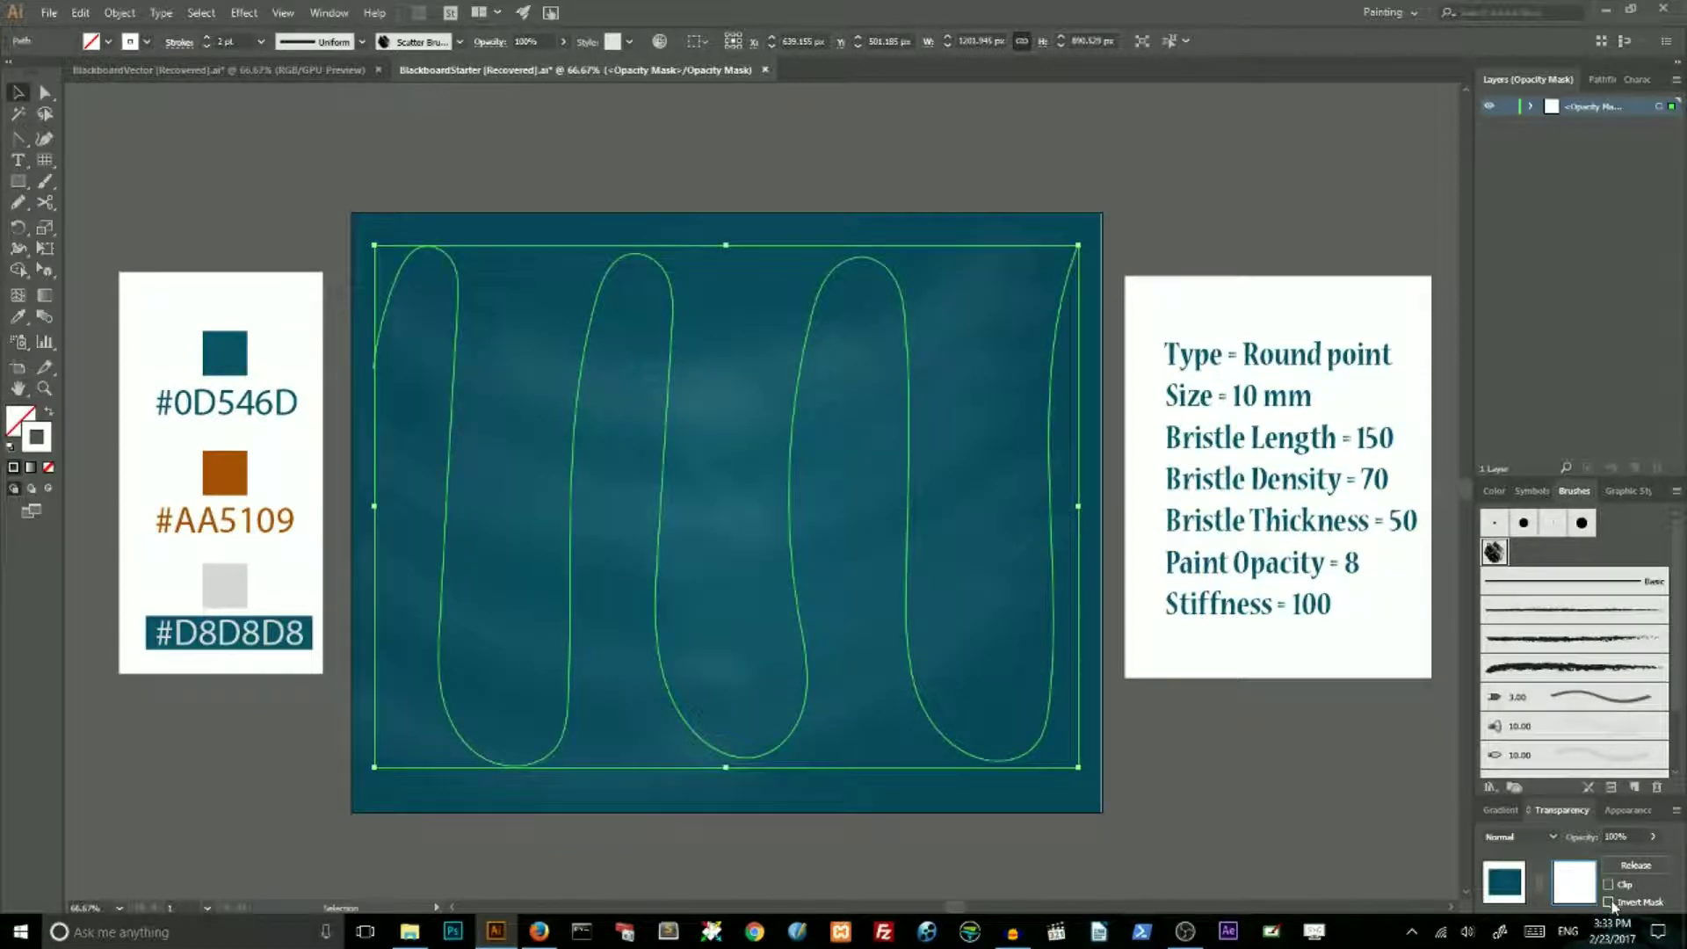
# Check Invert Mask and set the mask opacity to 2%
pyautogui.click(1608, 902)
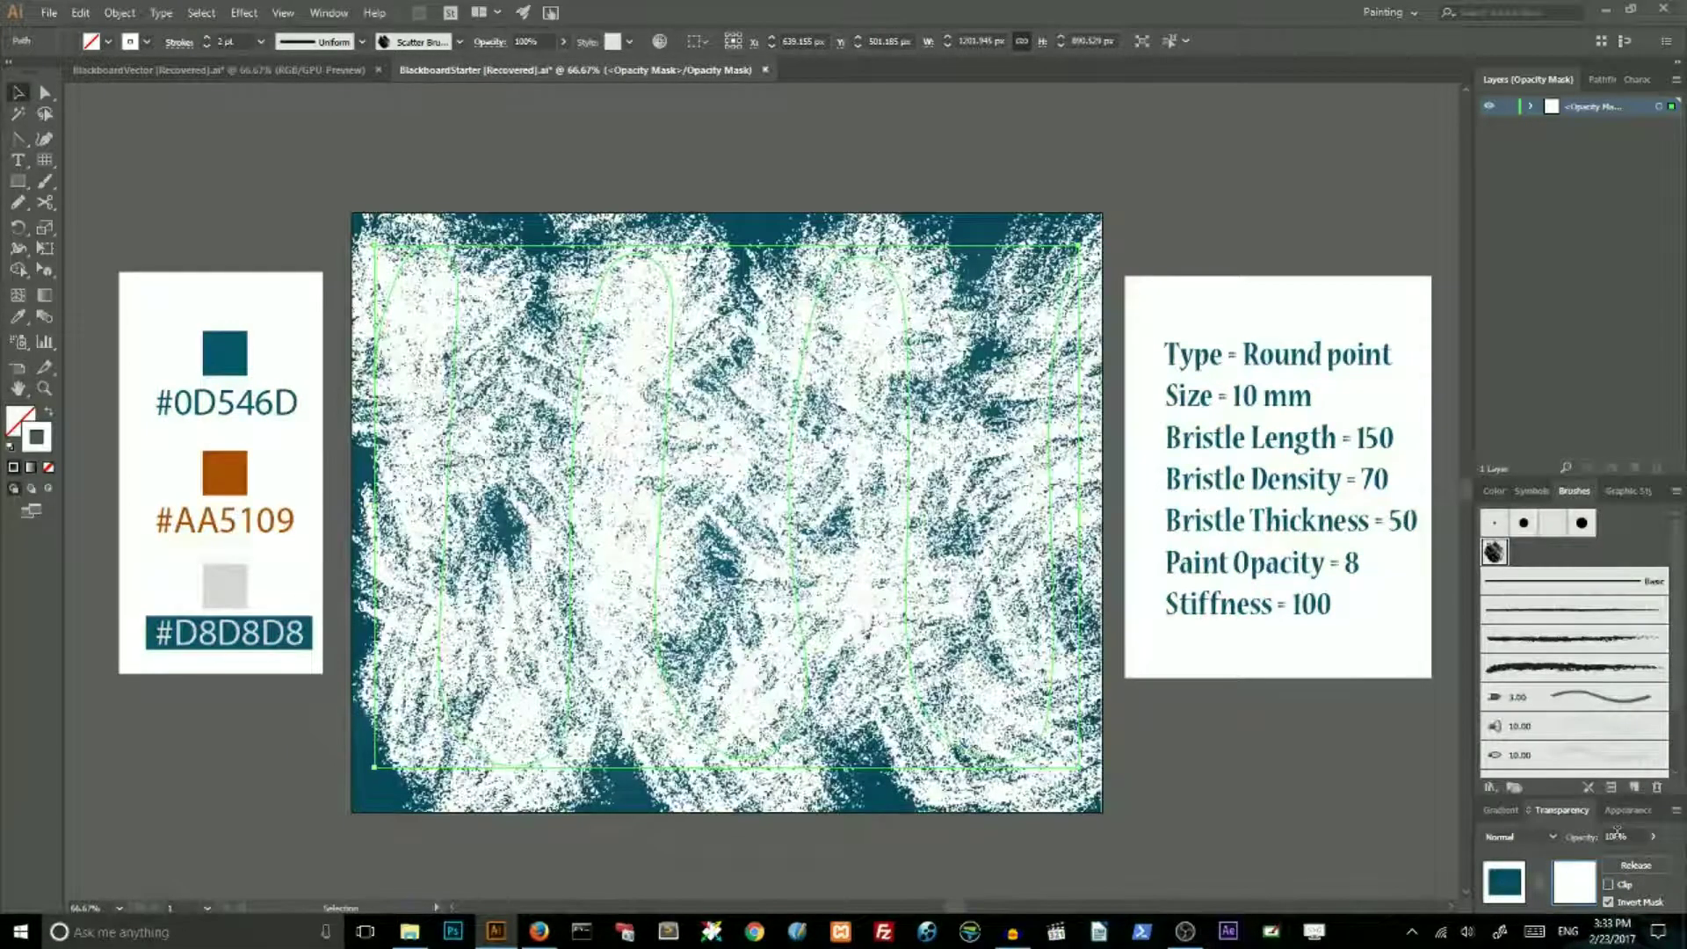
pyautogui.click(1616, 836)
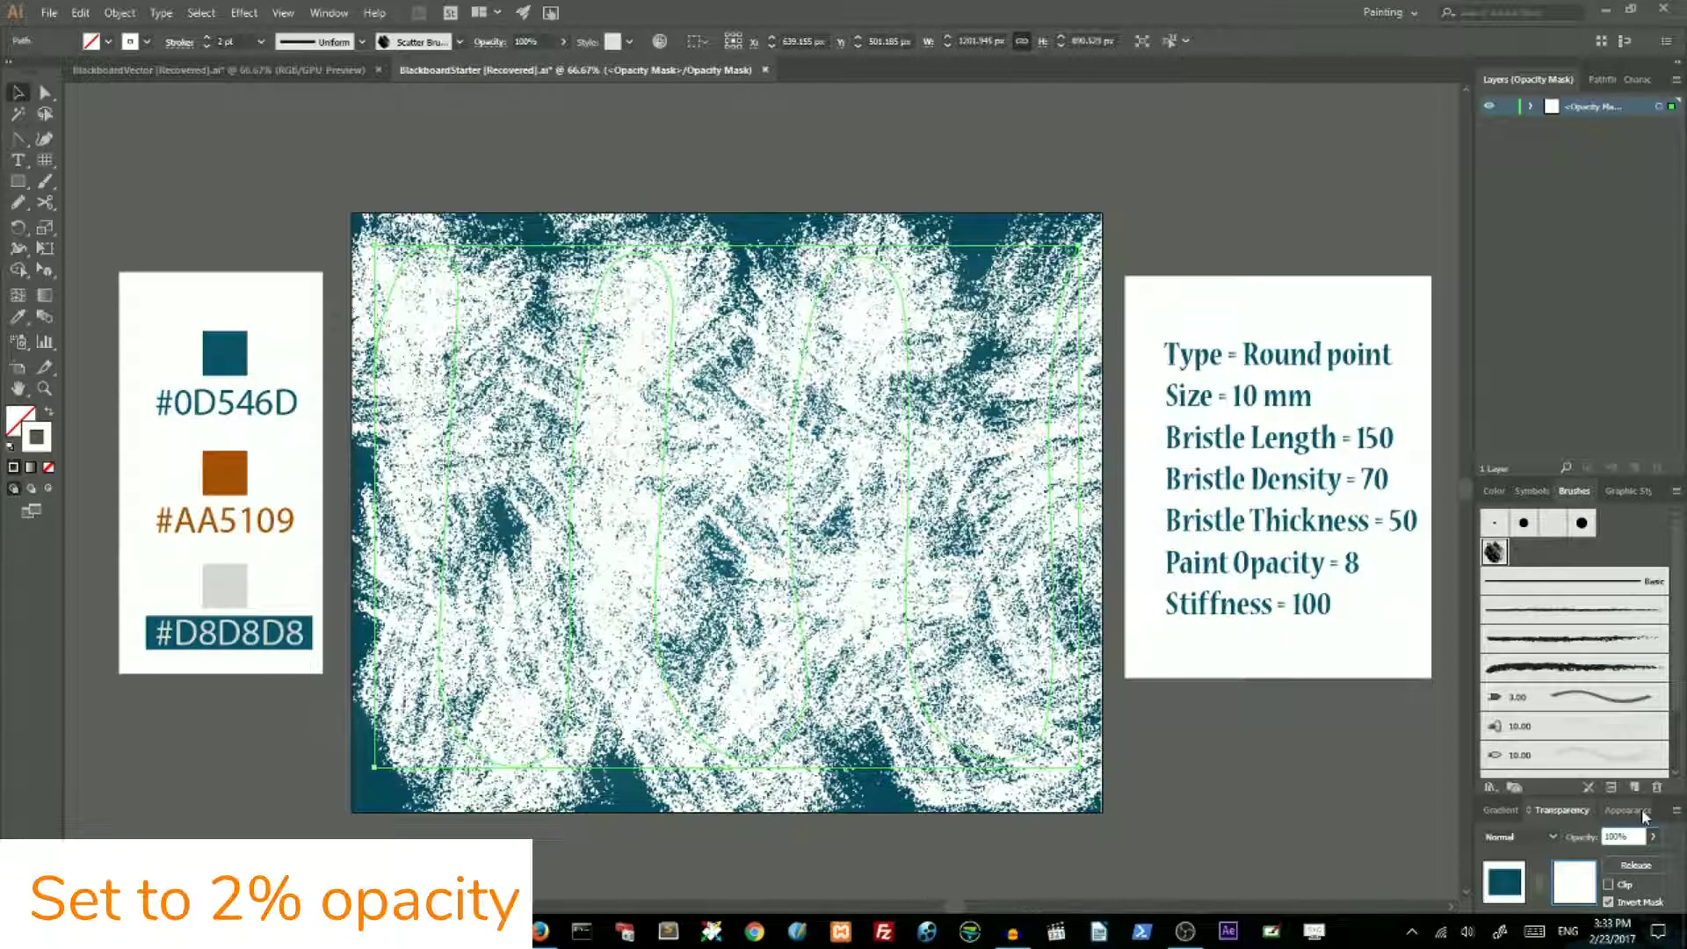
pyautogui.press('Return')
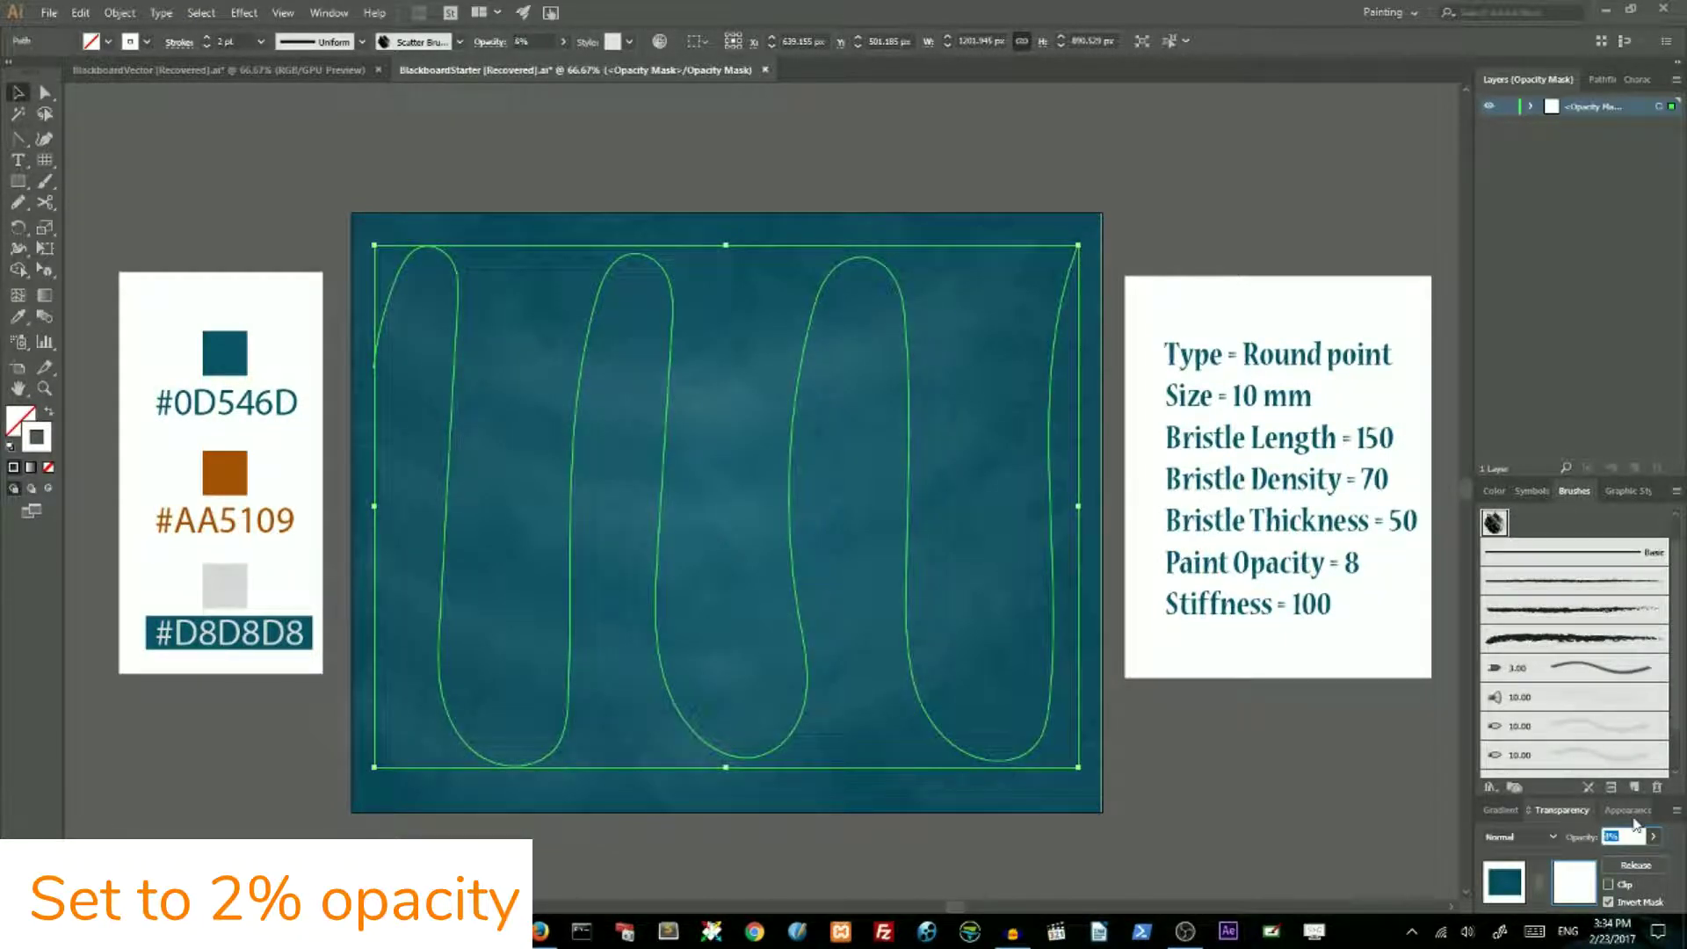
pyautogui.press('Down')
pyautogui.press('Down')
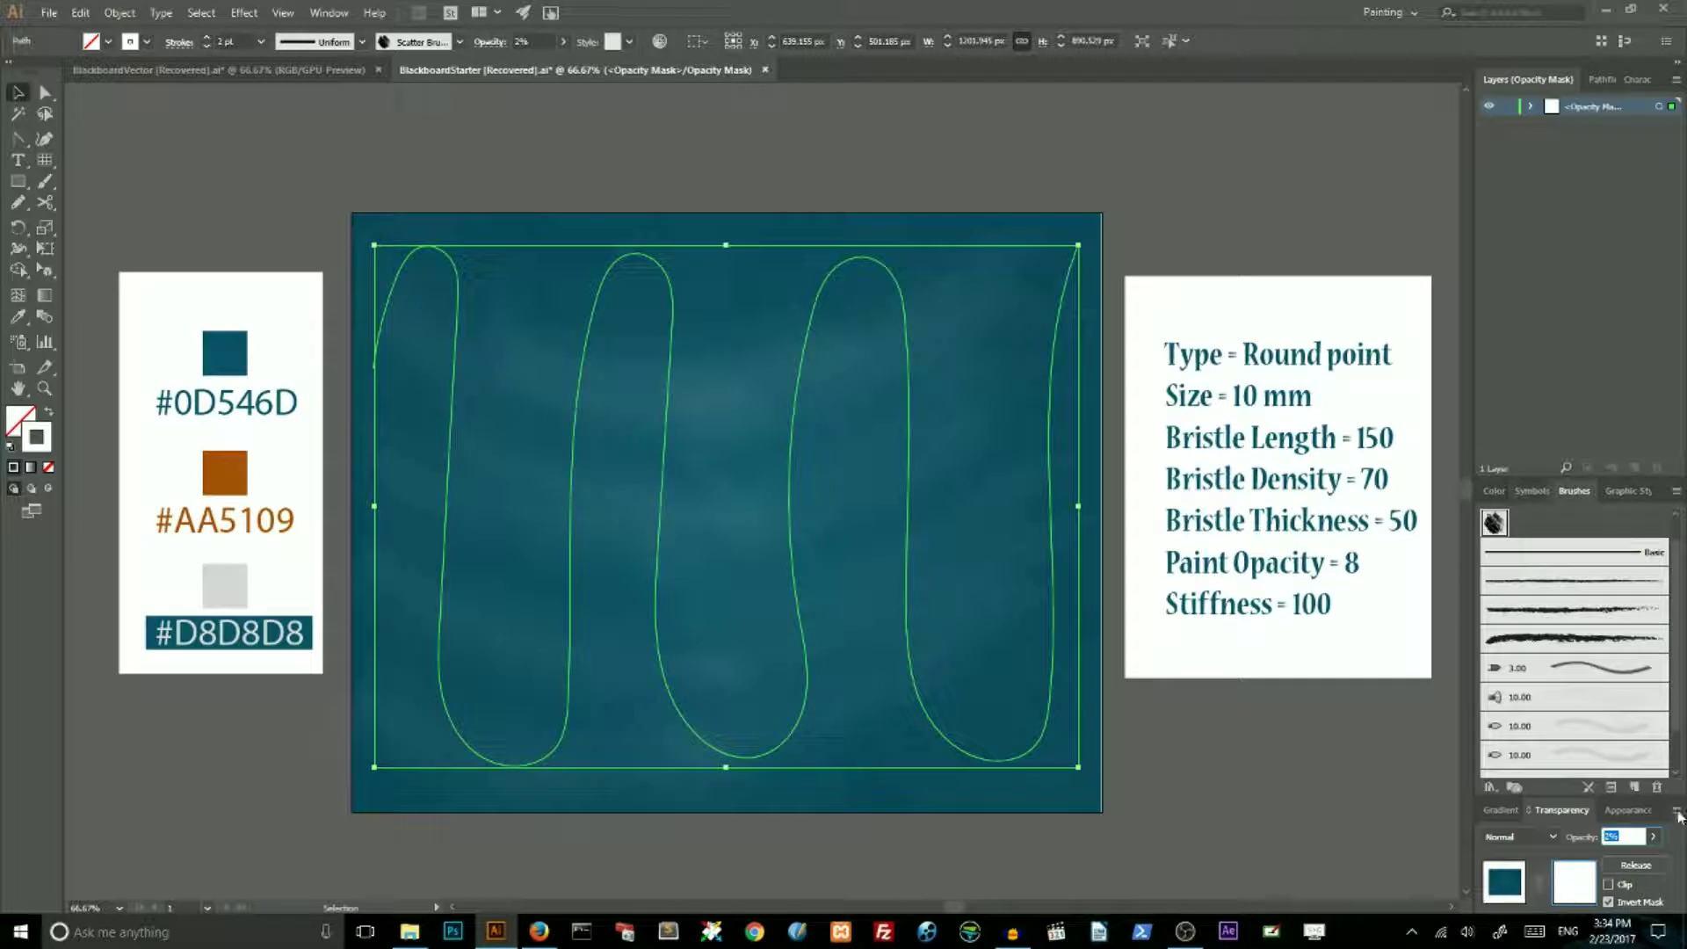
# Exit mask editing, deselect, lock the Board and Texture layers, and make Frame the active layer
pyautogui.click(1509, 874)
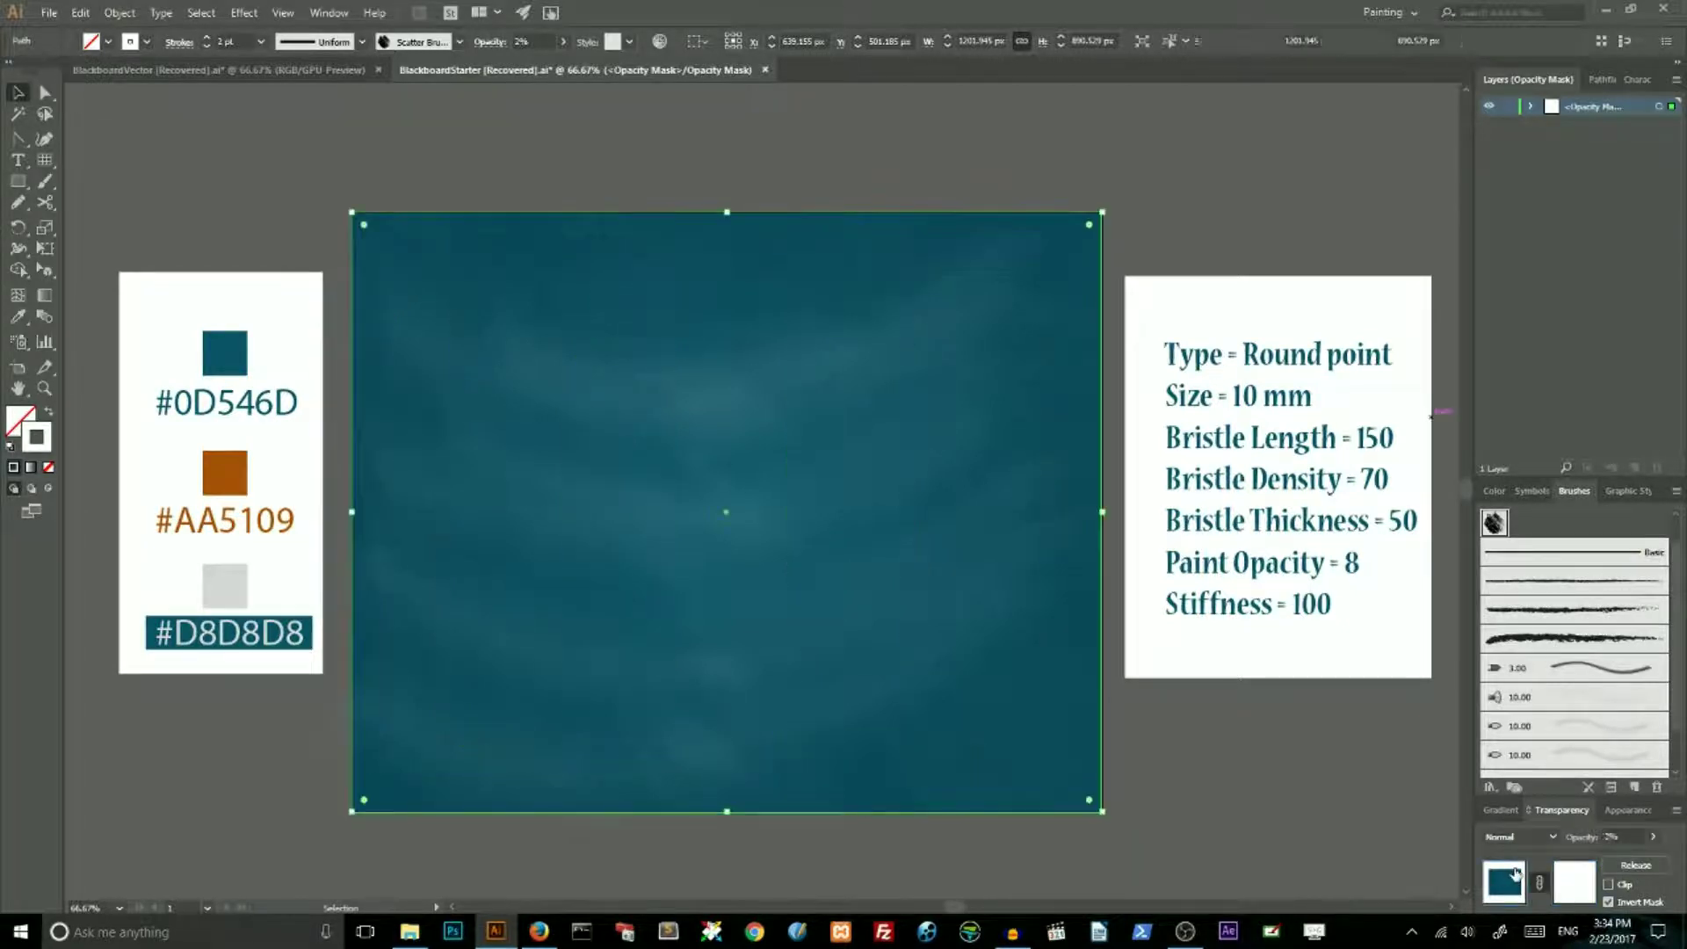
pyautogui.click(272, 111)
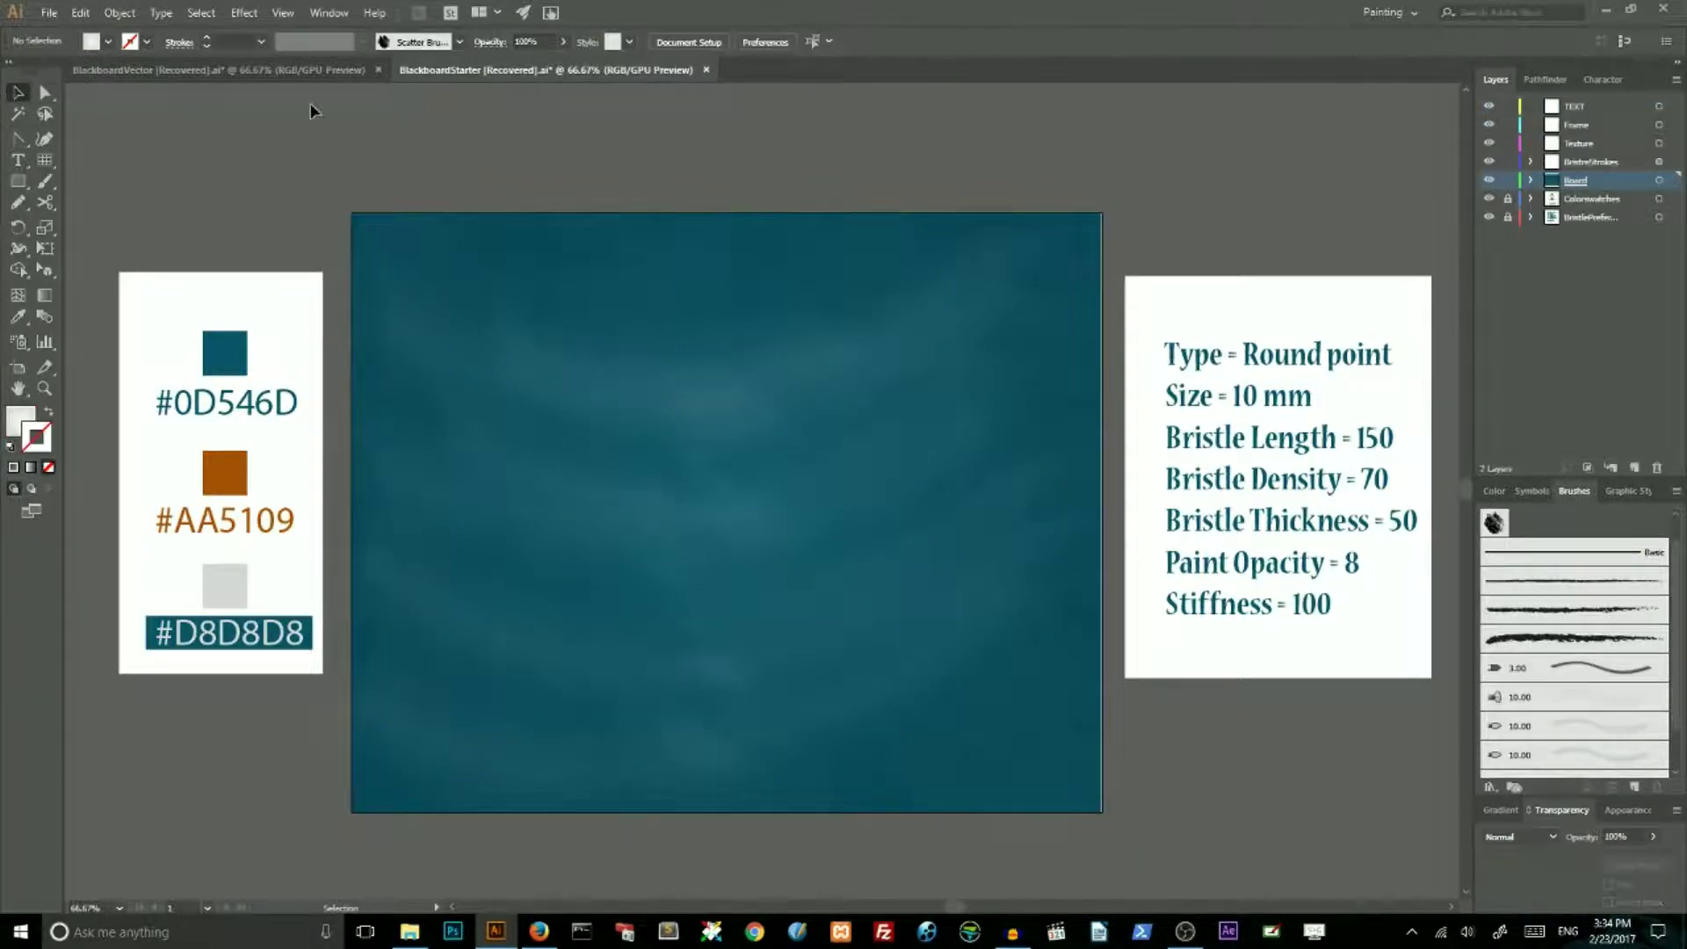
pyautogui.click(1507, 180)
pyautogui.click(1507, 145)
pyautogui.click(1602, 129)
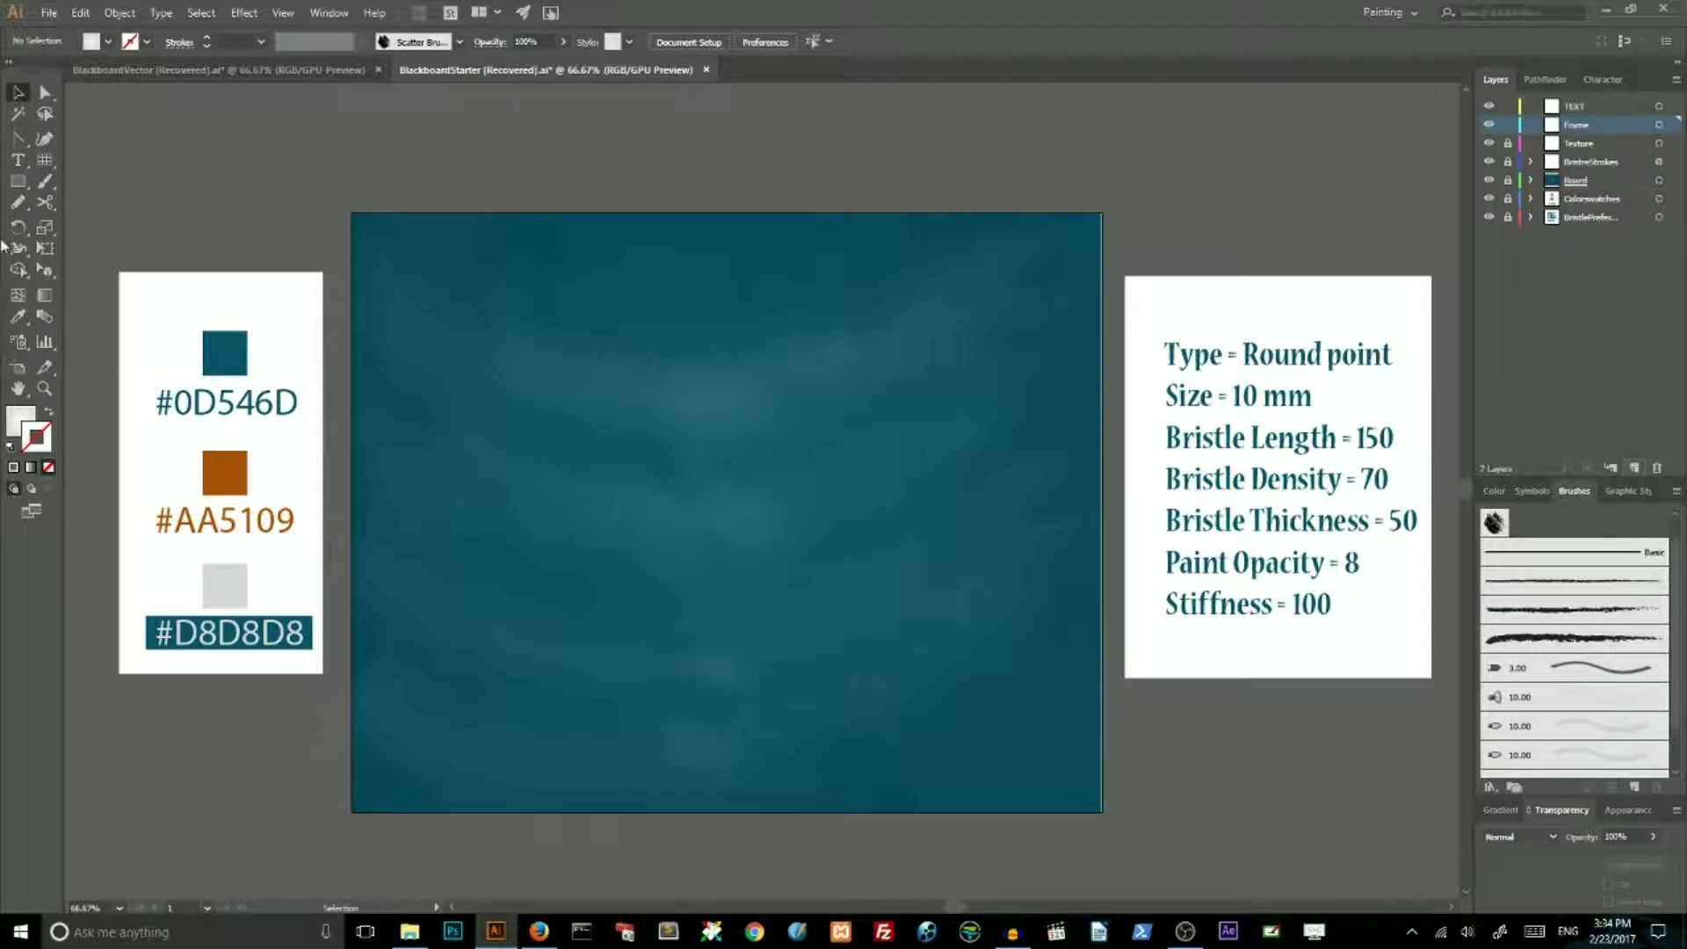
# Draw an artboard-sized rectangle with no fill and a #AA5109 brown stroke
pyautogui.moveTo(18, 181); pyautogui.dragTo(98, 188)
pyautogui.moveTo(352, 212); pyautogui.dragTo(1103, 809)
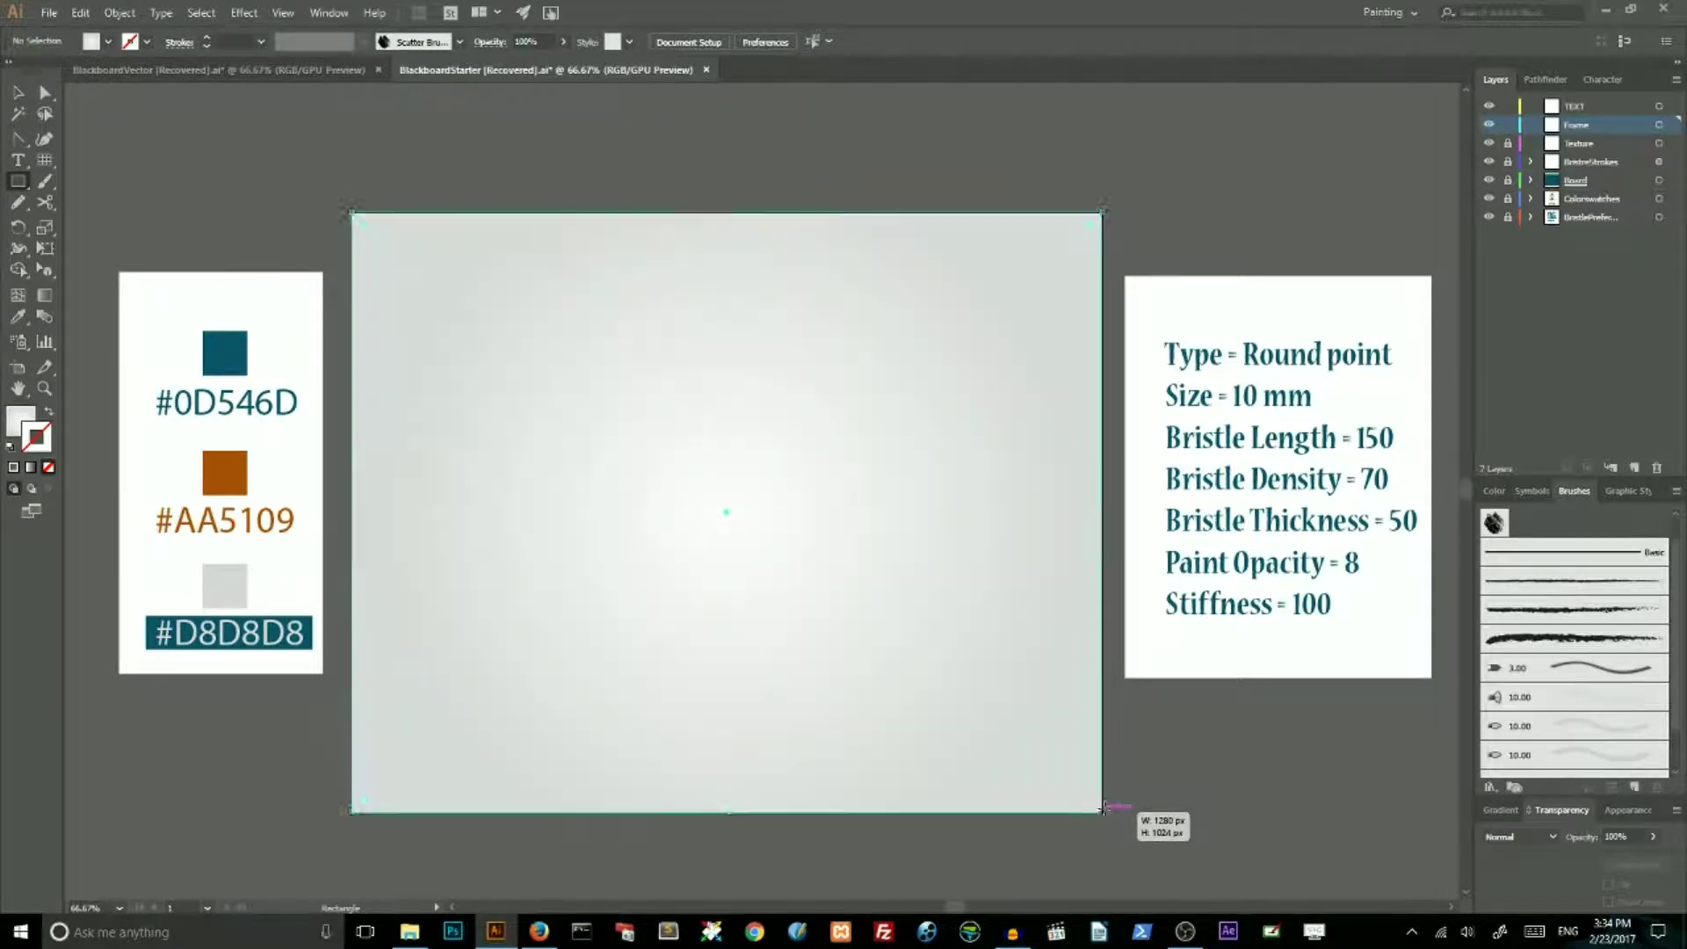
pyautogui.click(17, 317)
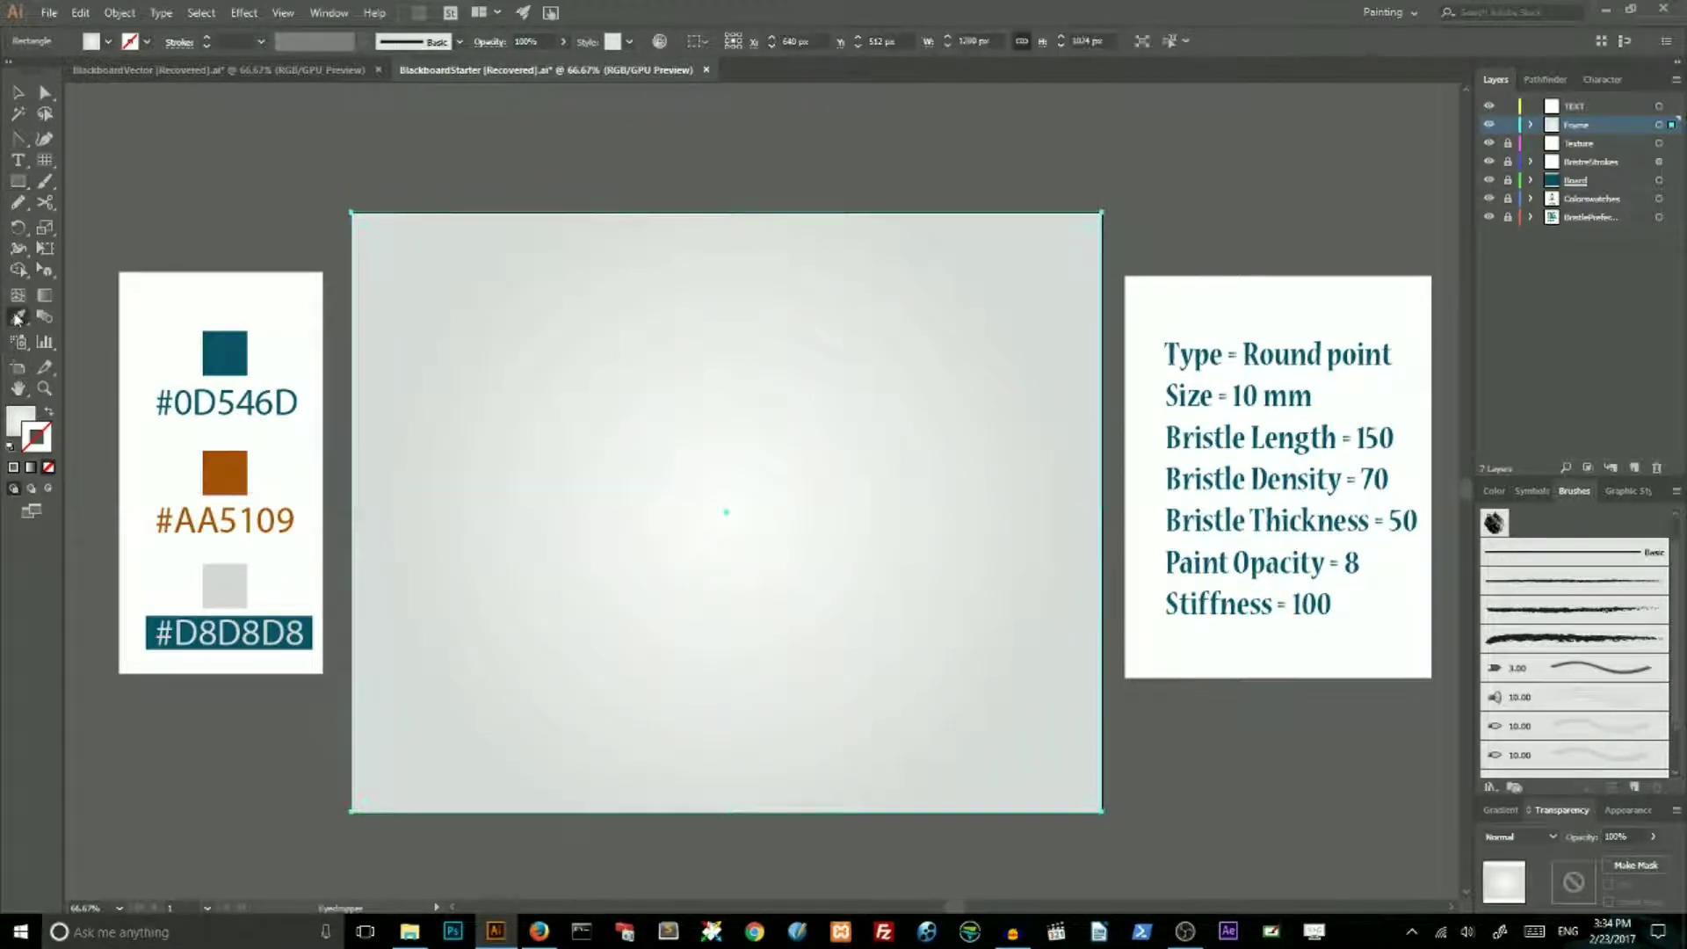
pyautogui.click(48, 411)
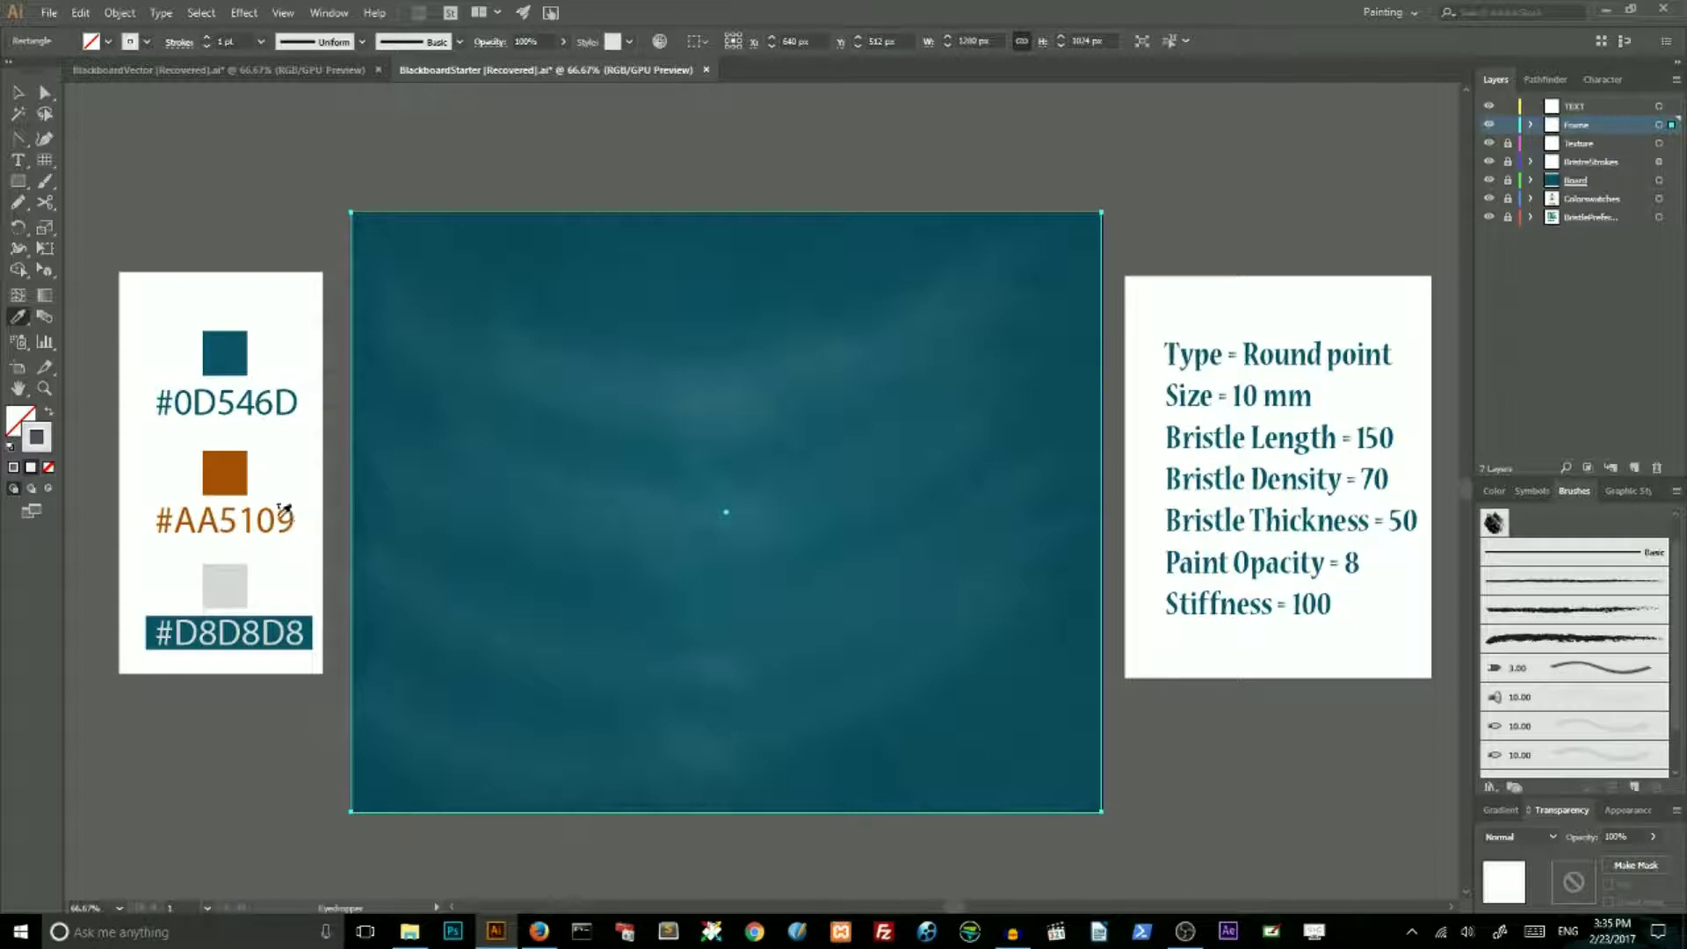
pyautogui.click(234, 464)
pyautogui.click(47, 410)
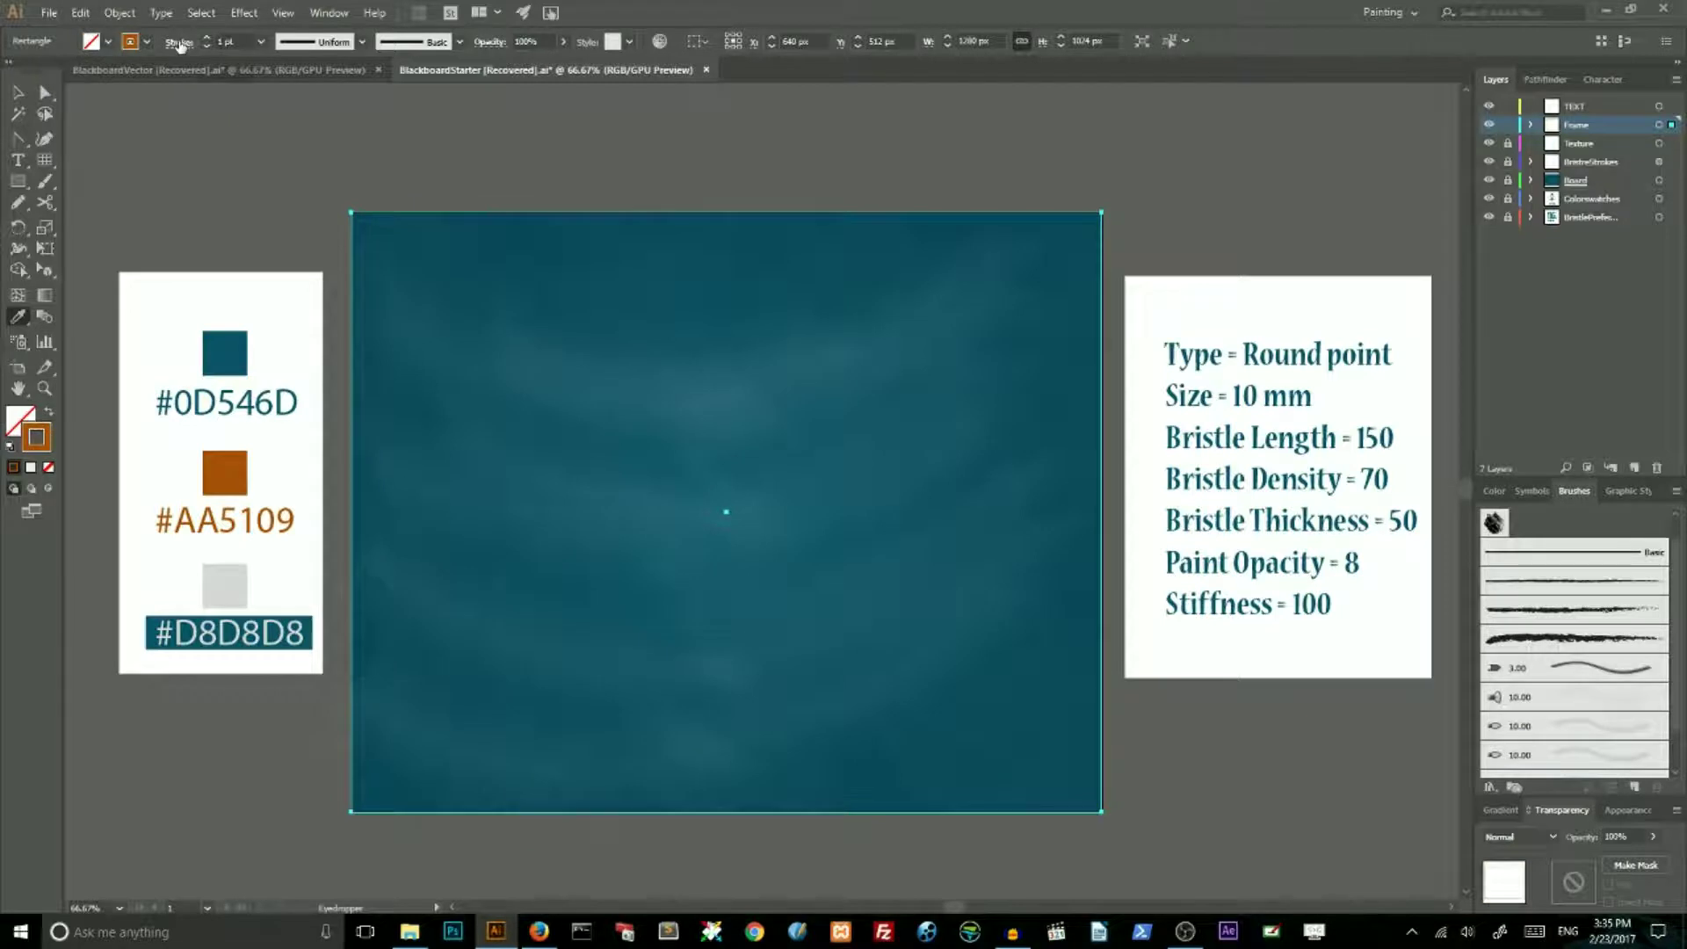
# Set the frame's stroke weight to 40 pt
pyautogui.click(180, 43)
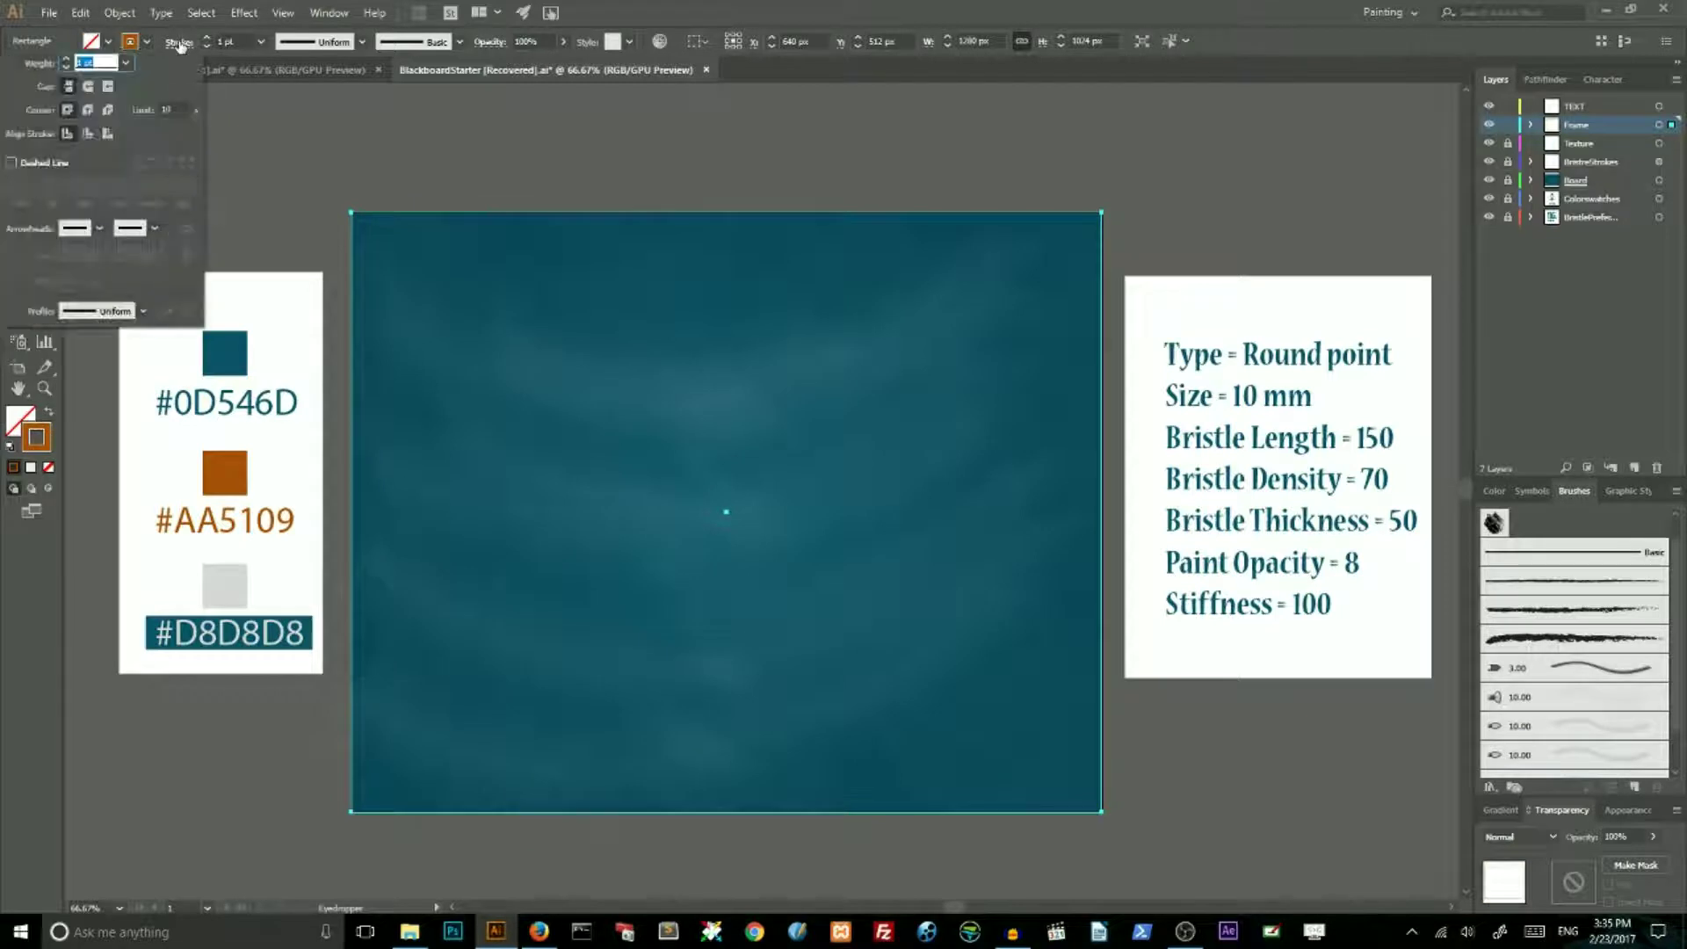
pyautogui.click(88, 135)
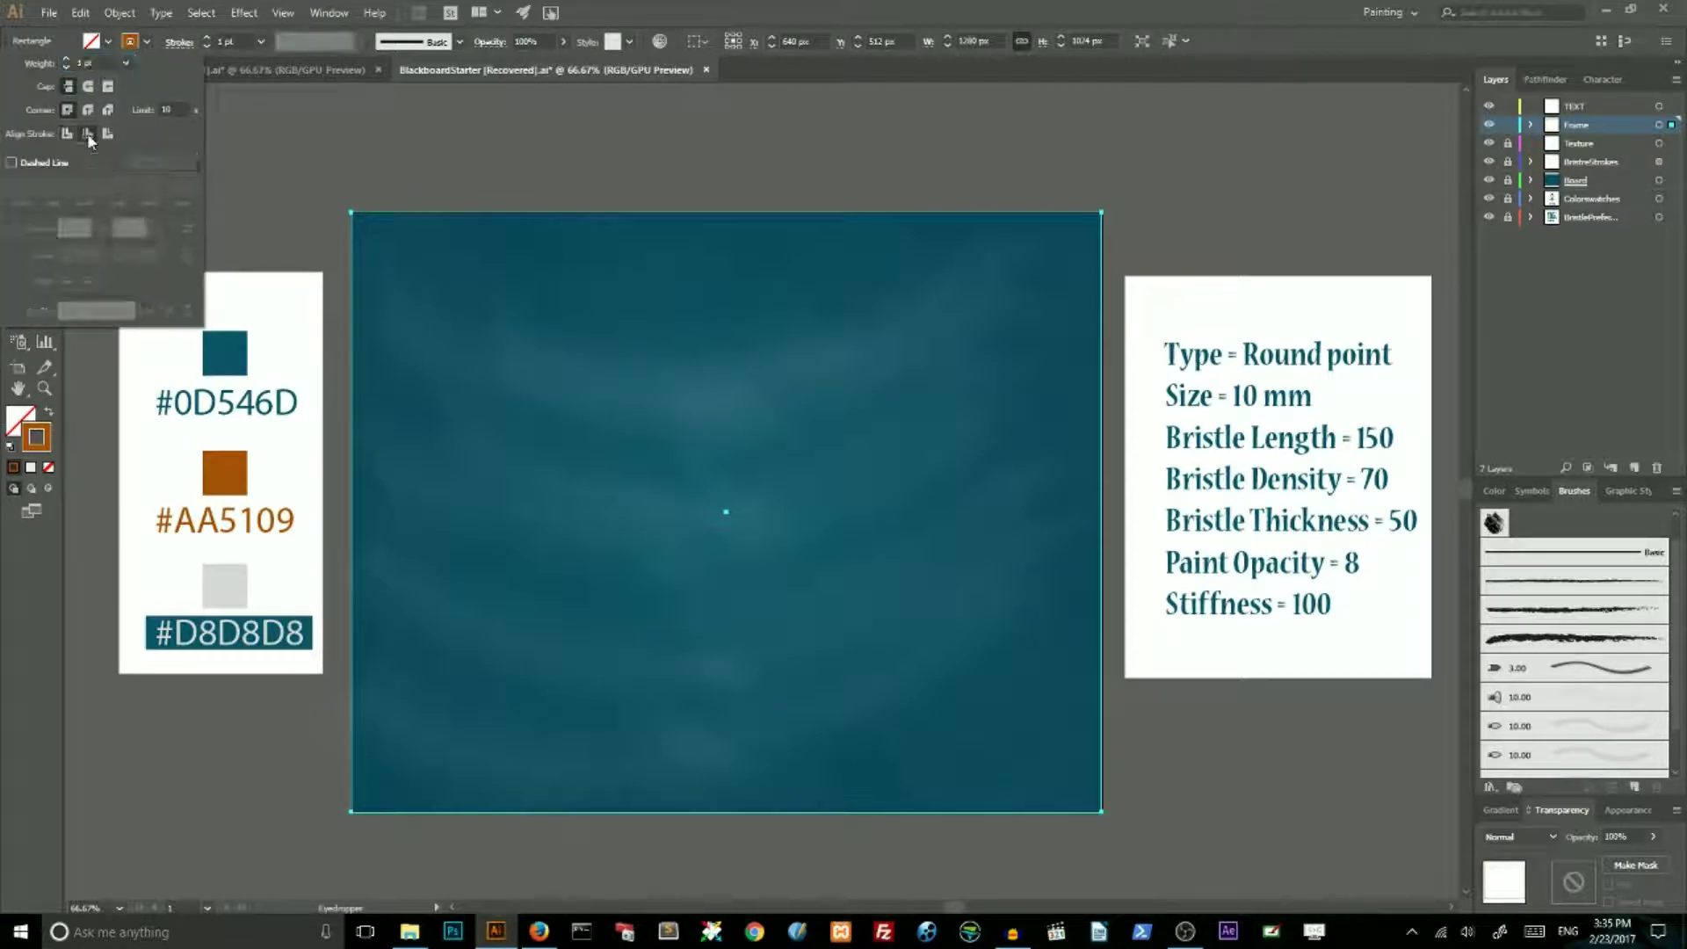
pyautogui.click(237, 29)
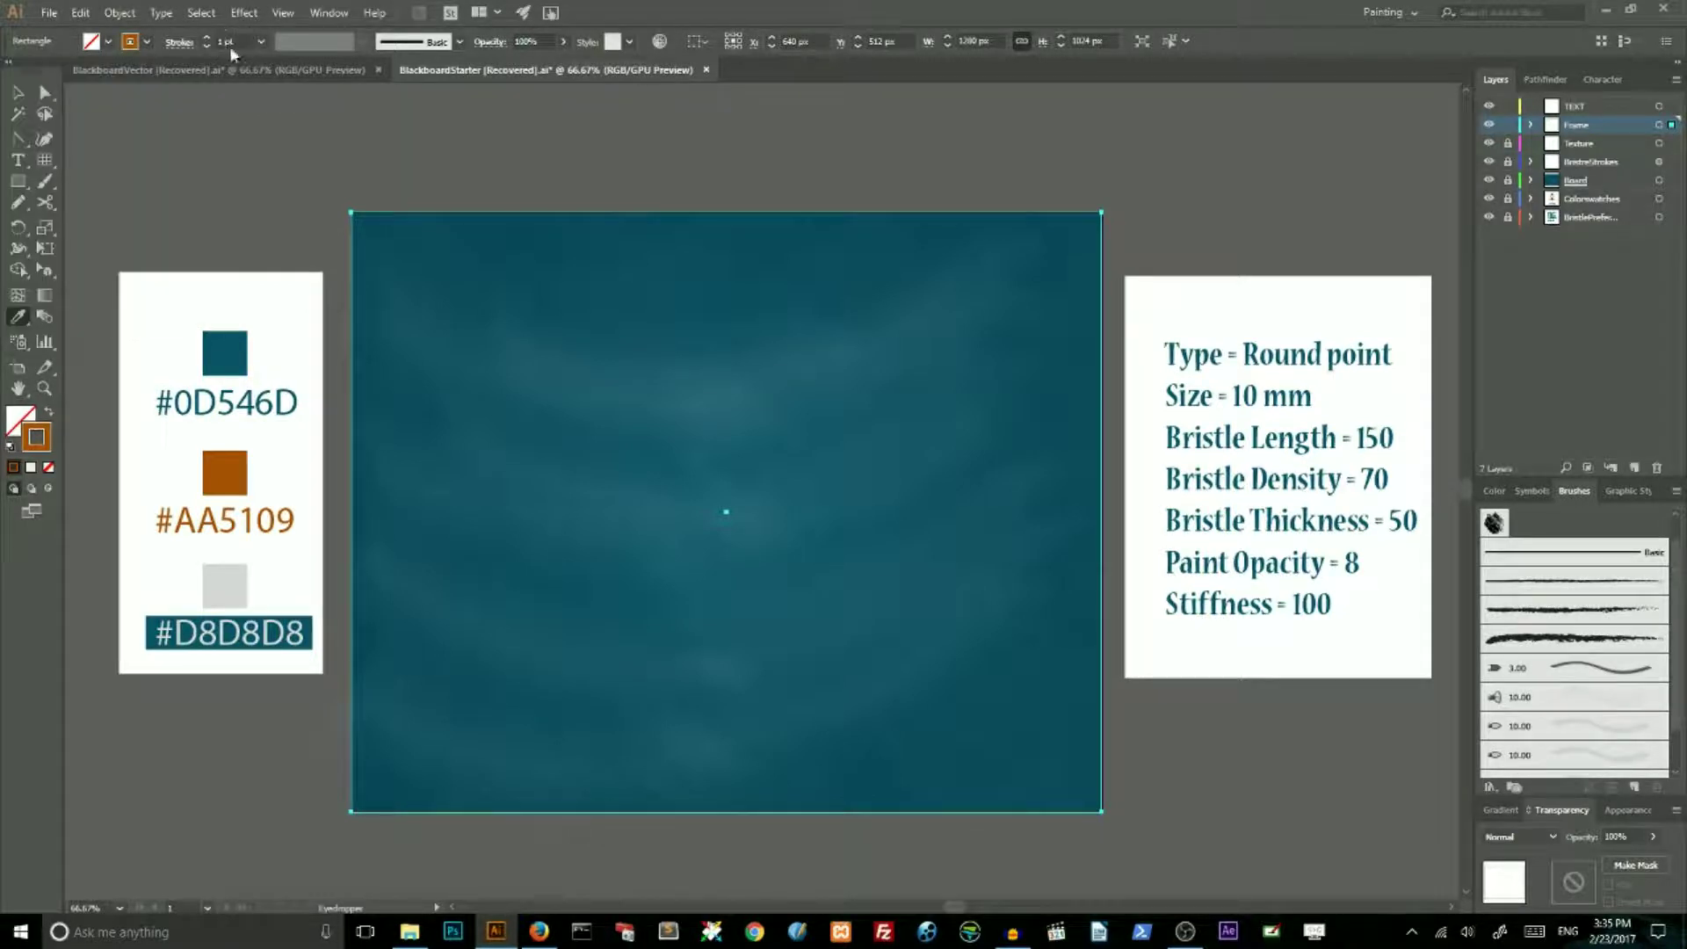
pyautogui.click(226, 39)
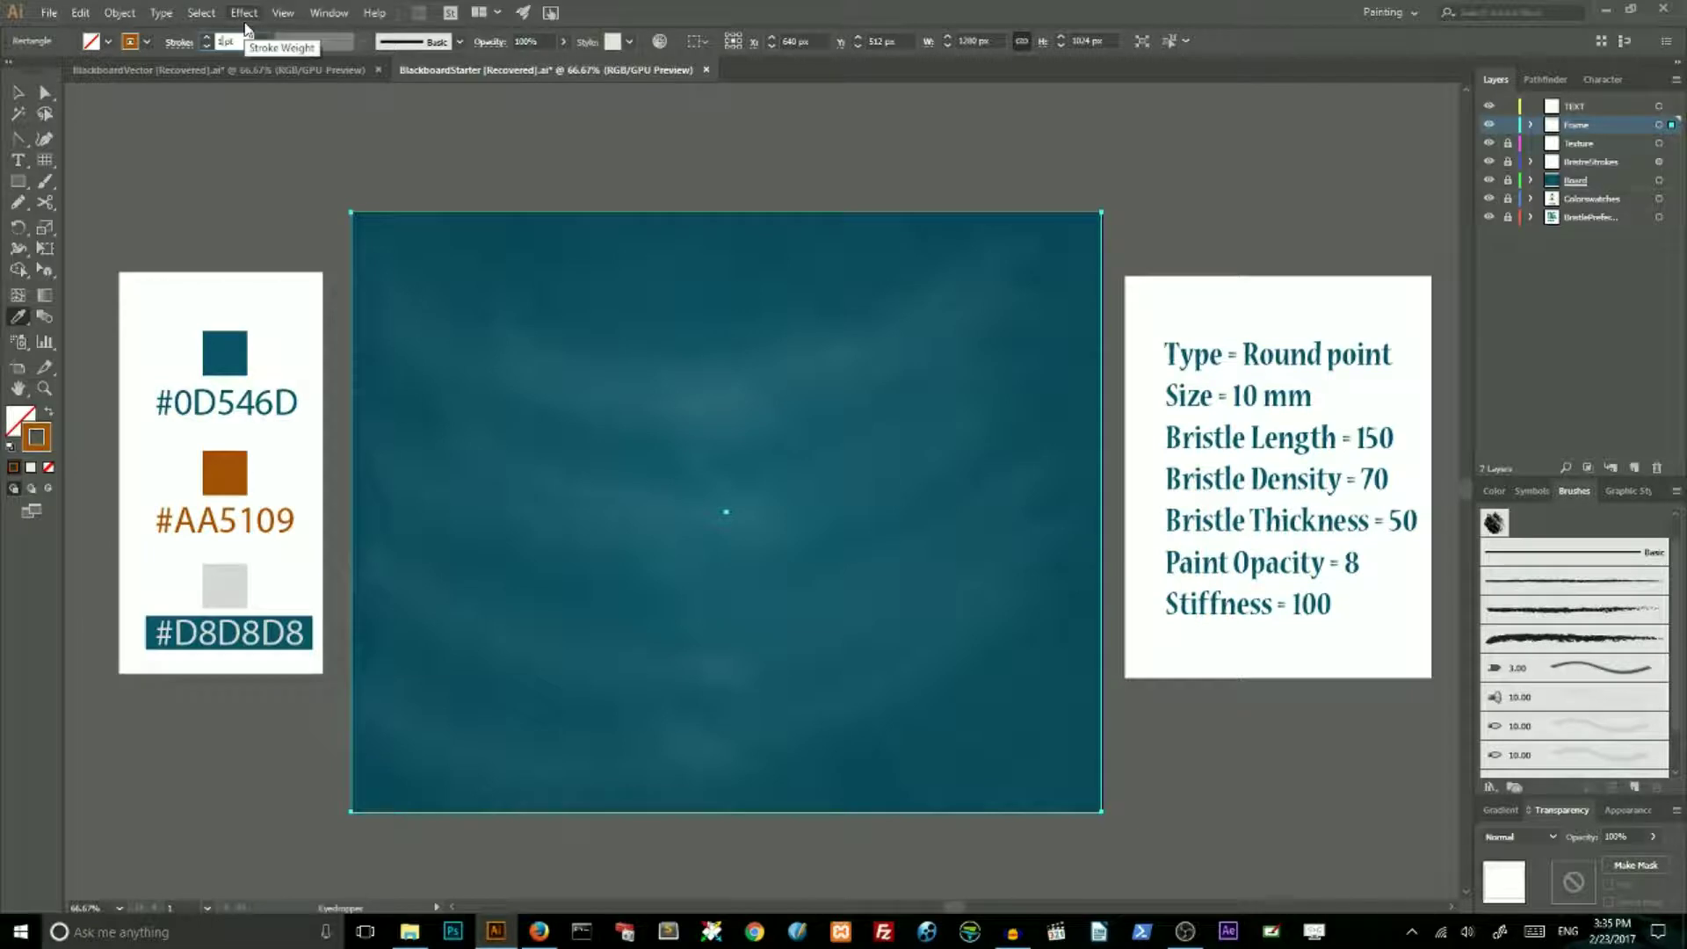
pyautogui.press('BackSpace')
pyautogui.write('40')
pyautogui.press('Return')
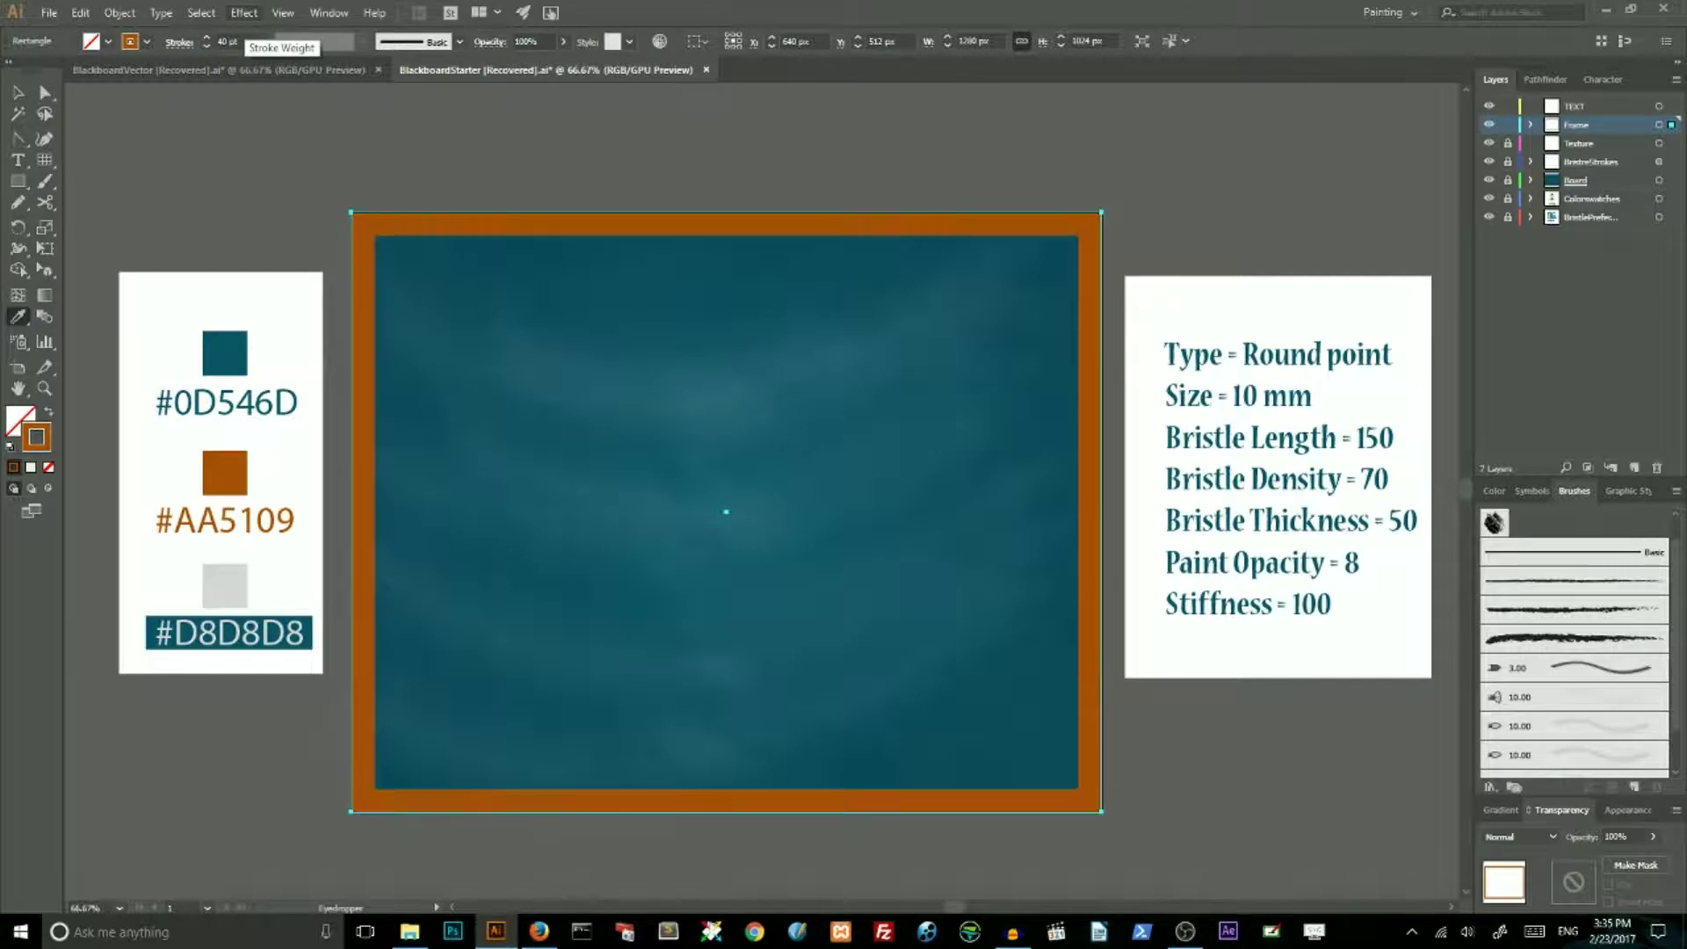
pyautogui.click(17, 92)
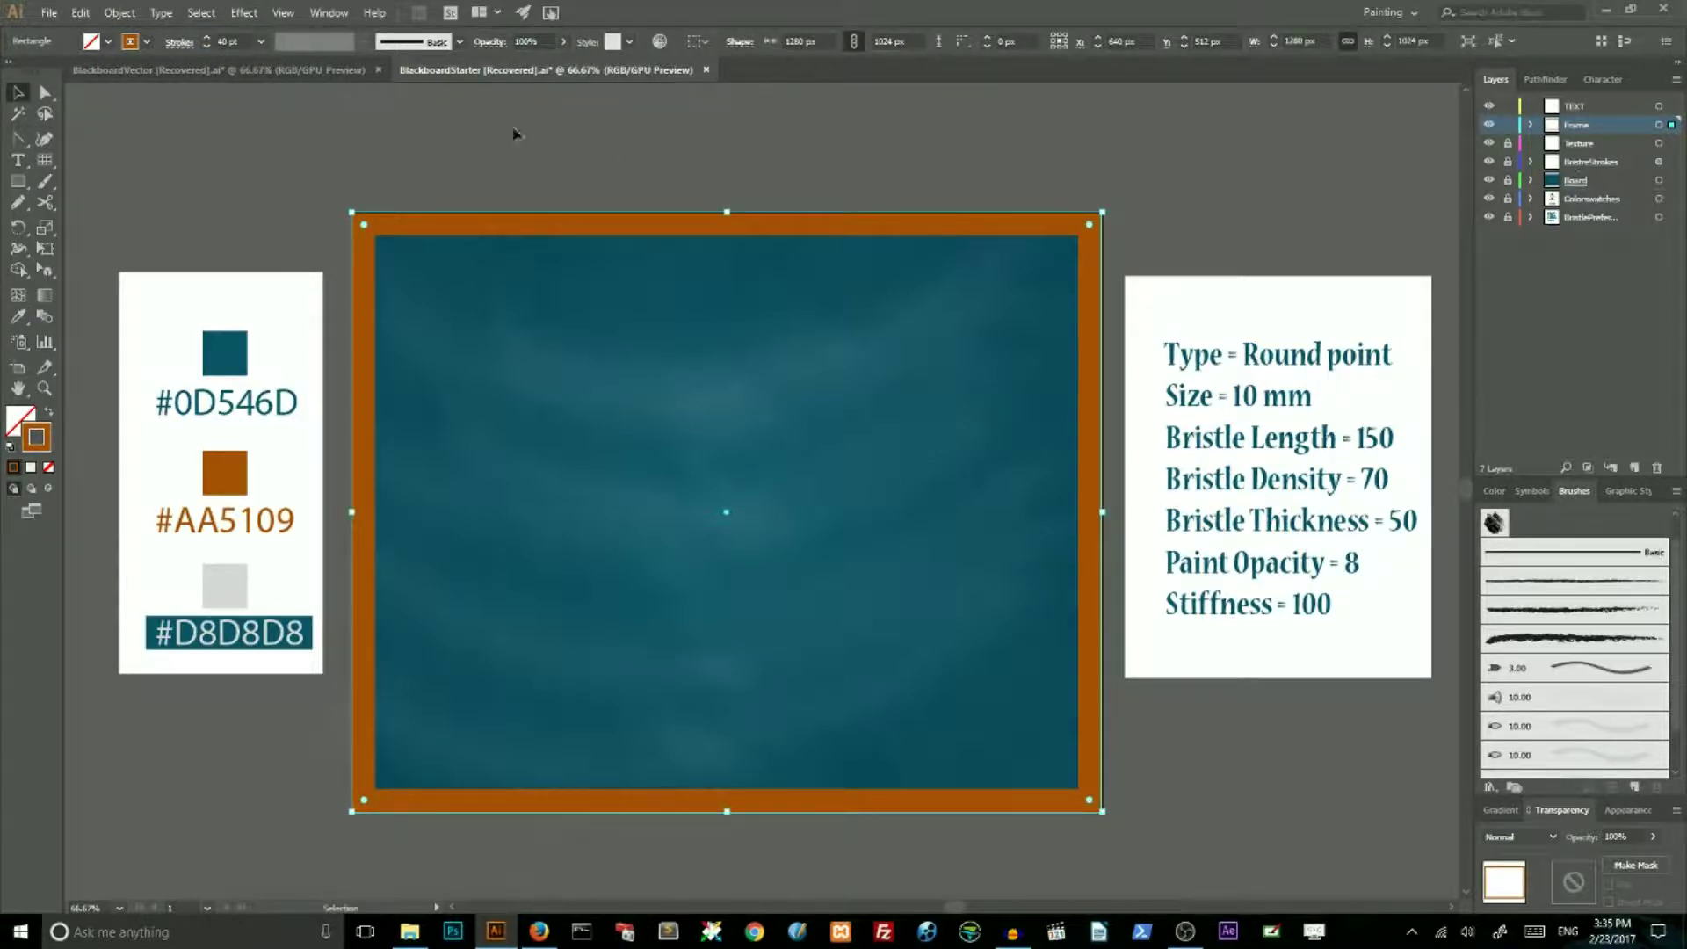
# Convert the brown frame's stroke to a filled shape with Object > Path > Outline Stroke
pyautogui.click(247, 148)
pyautogui.click(392, 223)
pyautogui.click(121, 13)
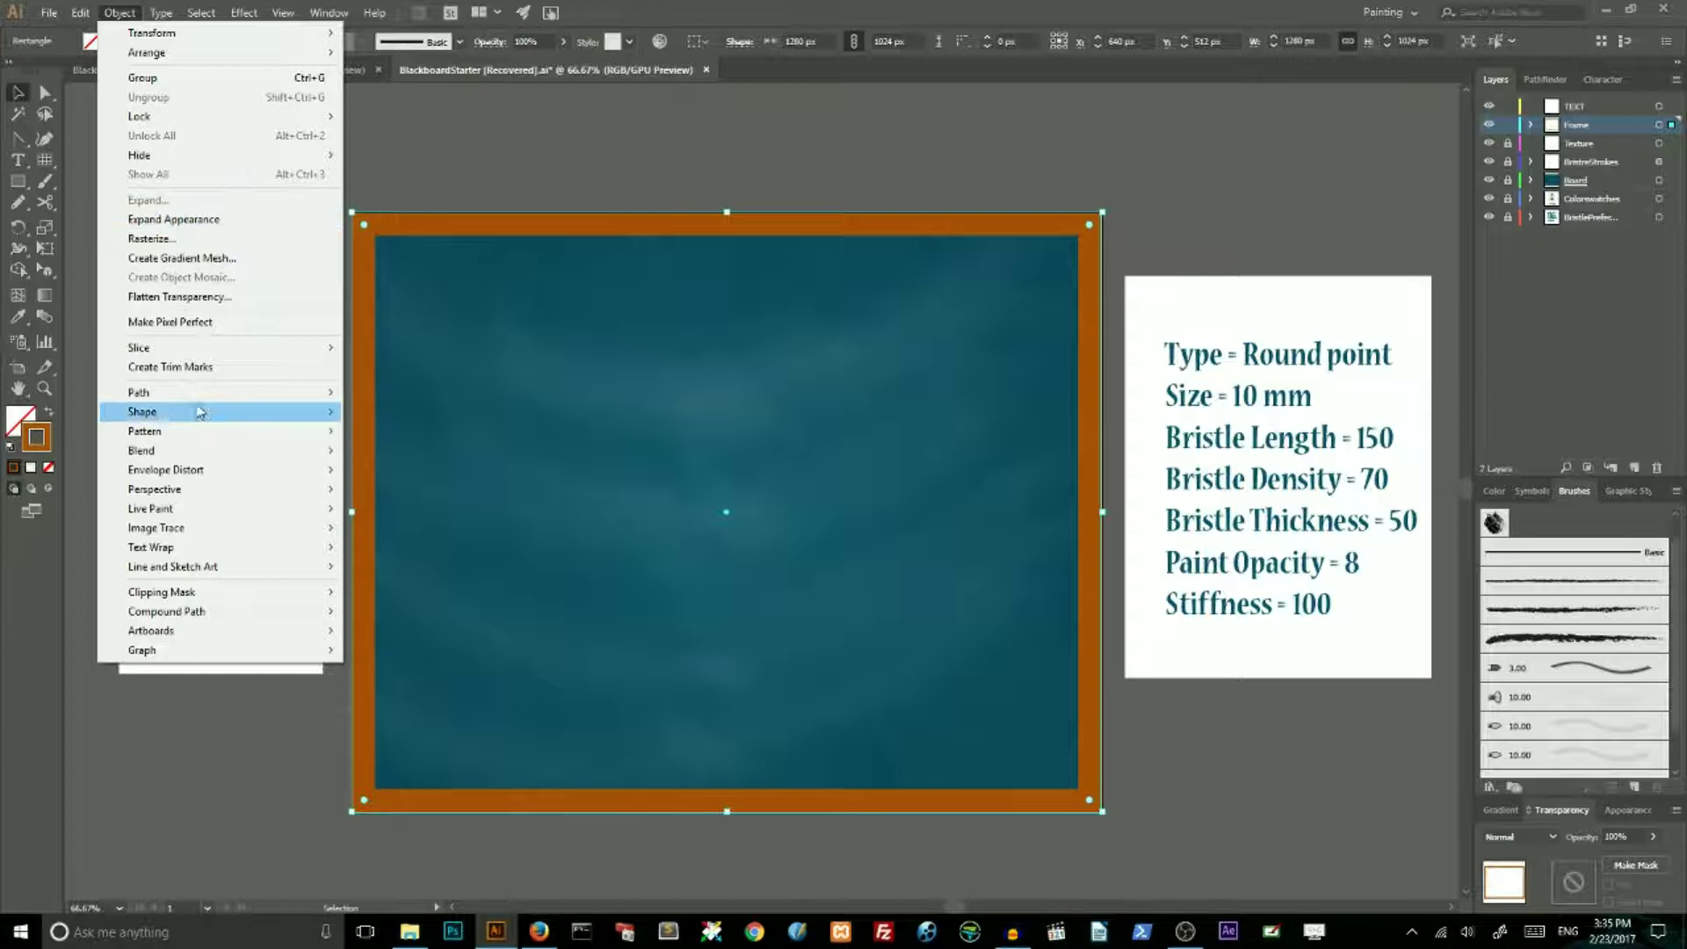
pyautogui.moveTo(154, 400)
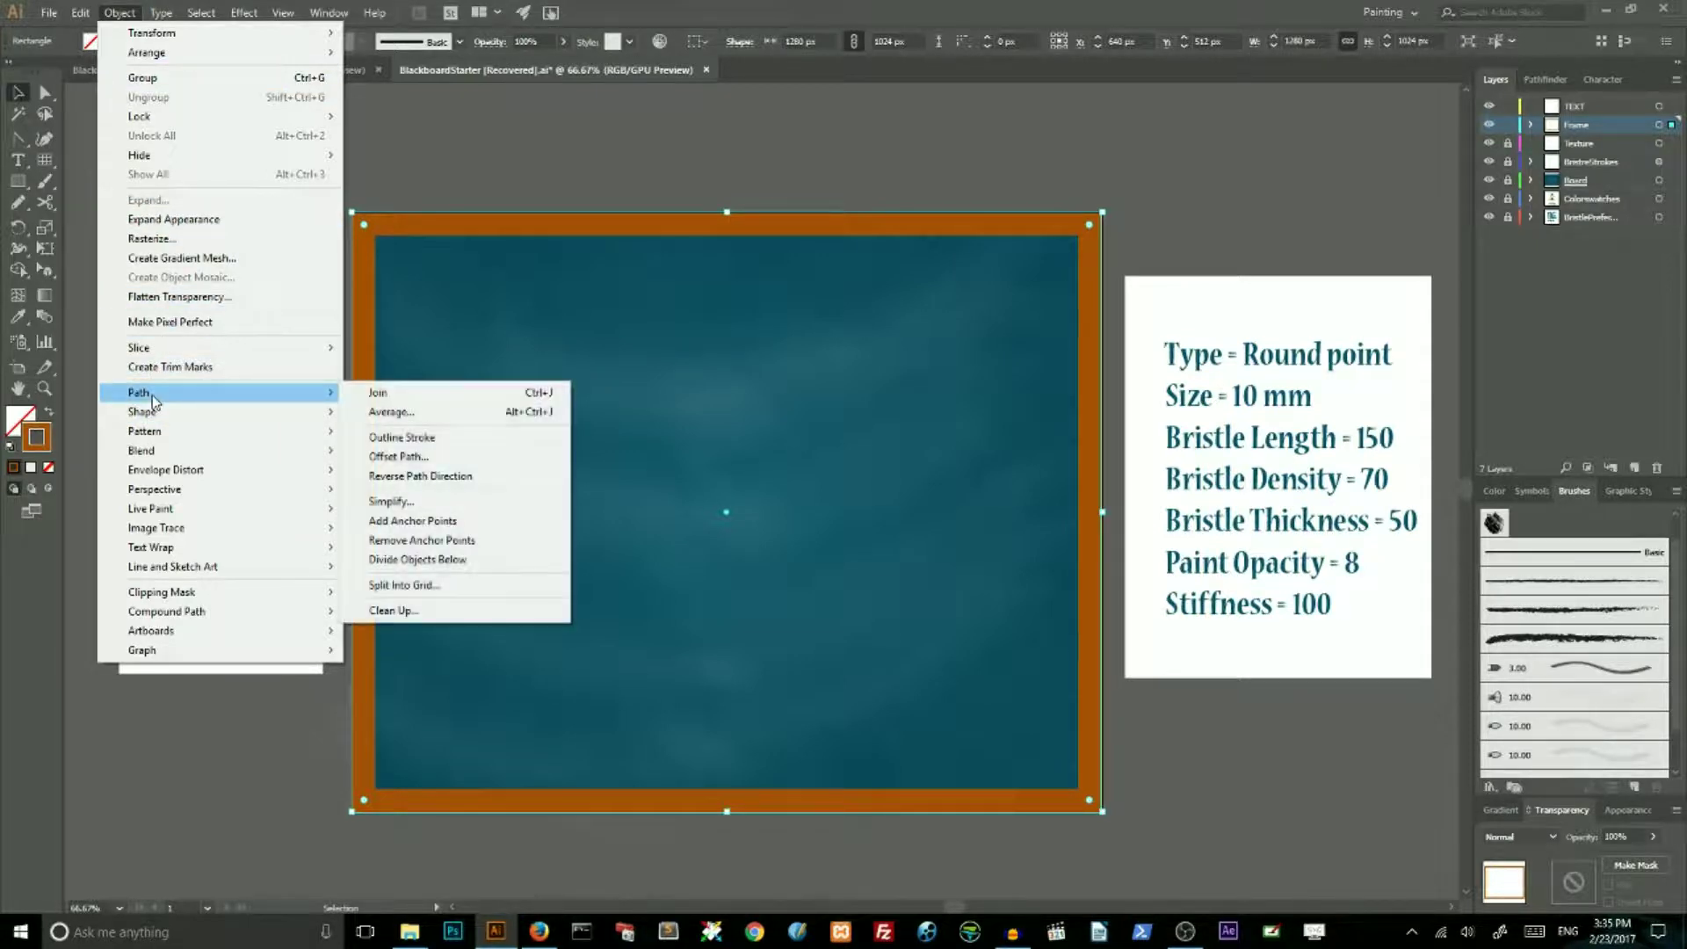
pyautogui.click(406, 438)
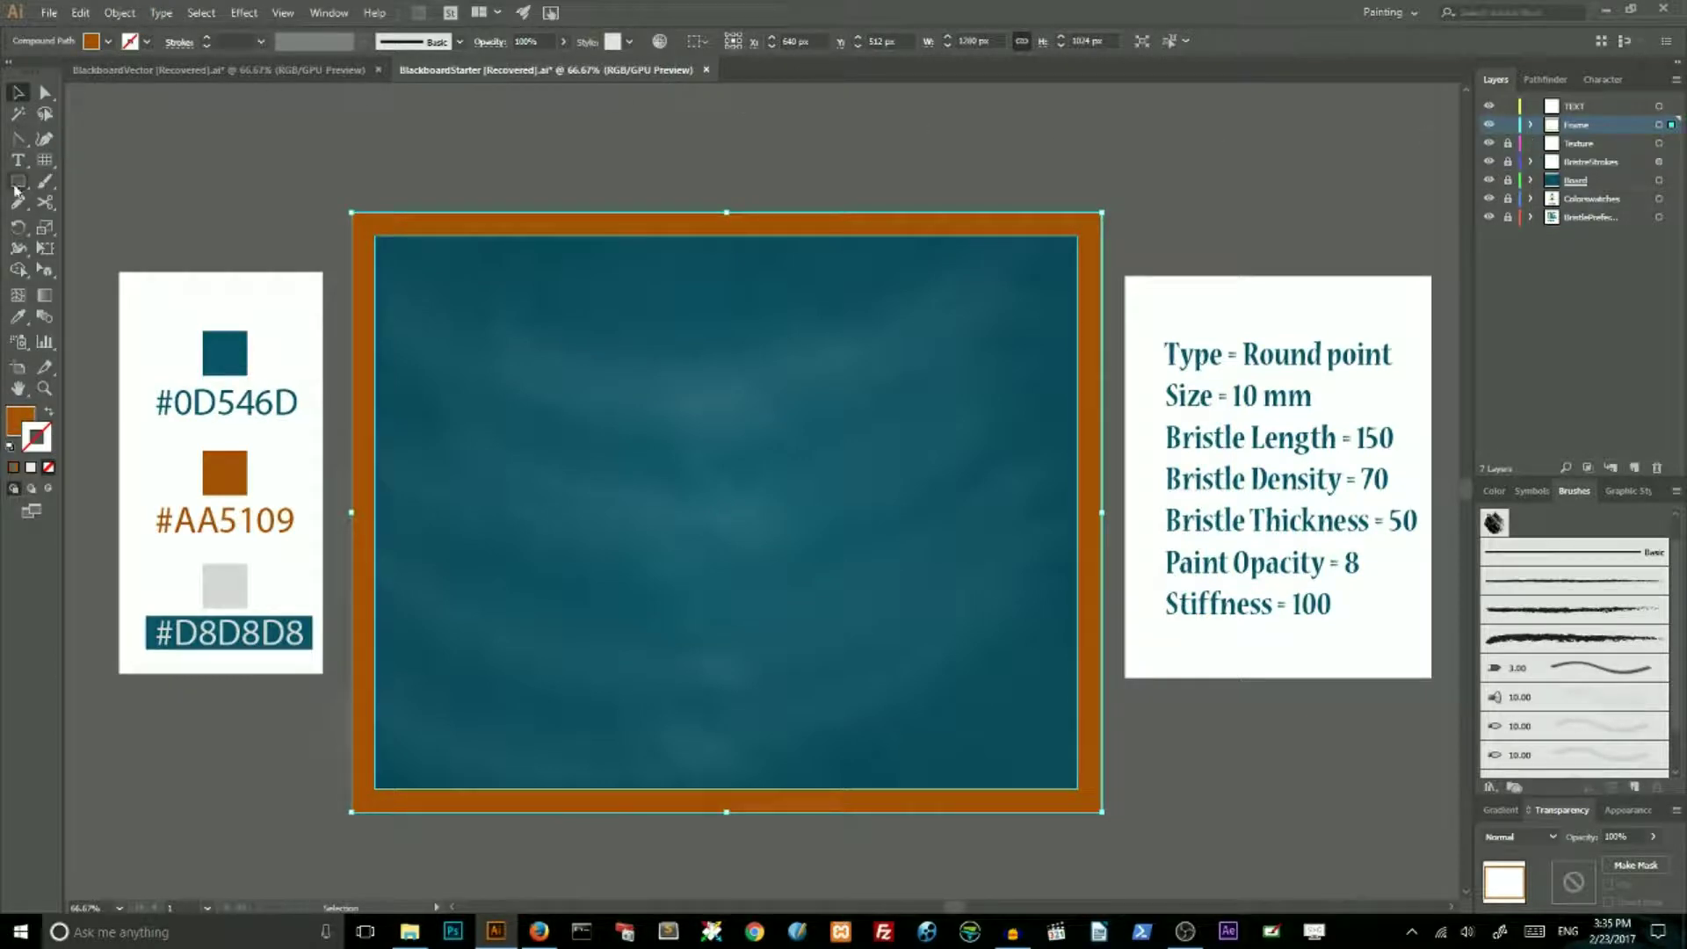
# Compare against the finished BlackboardVector reference, then return to the chalkboard document
pyautogui.click(135, 72)
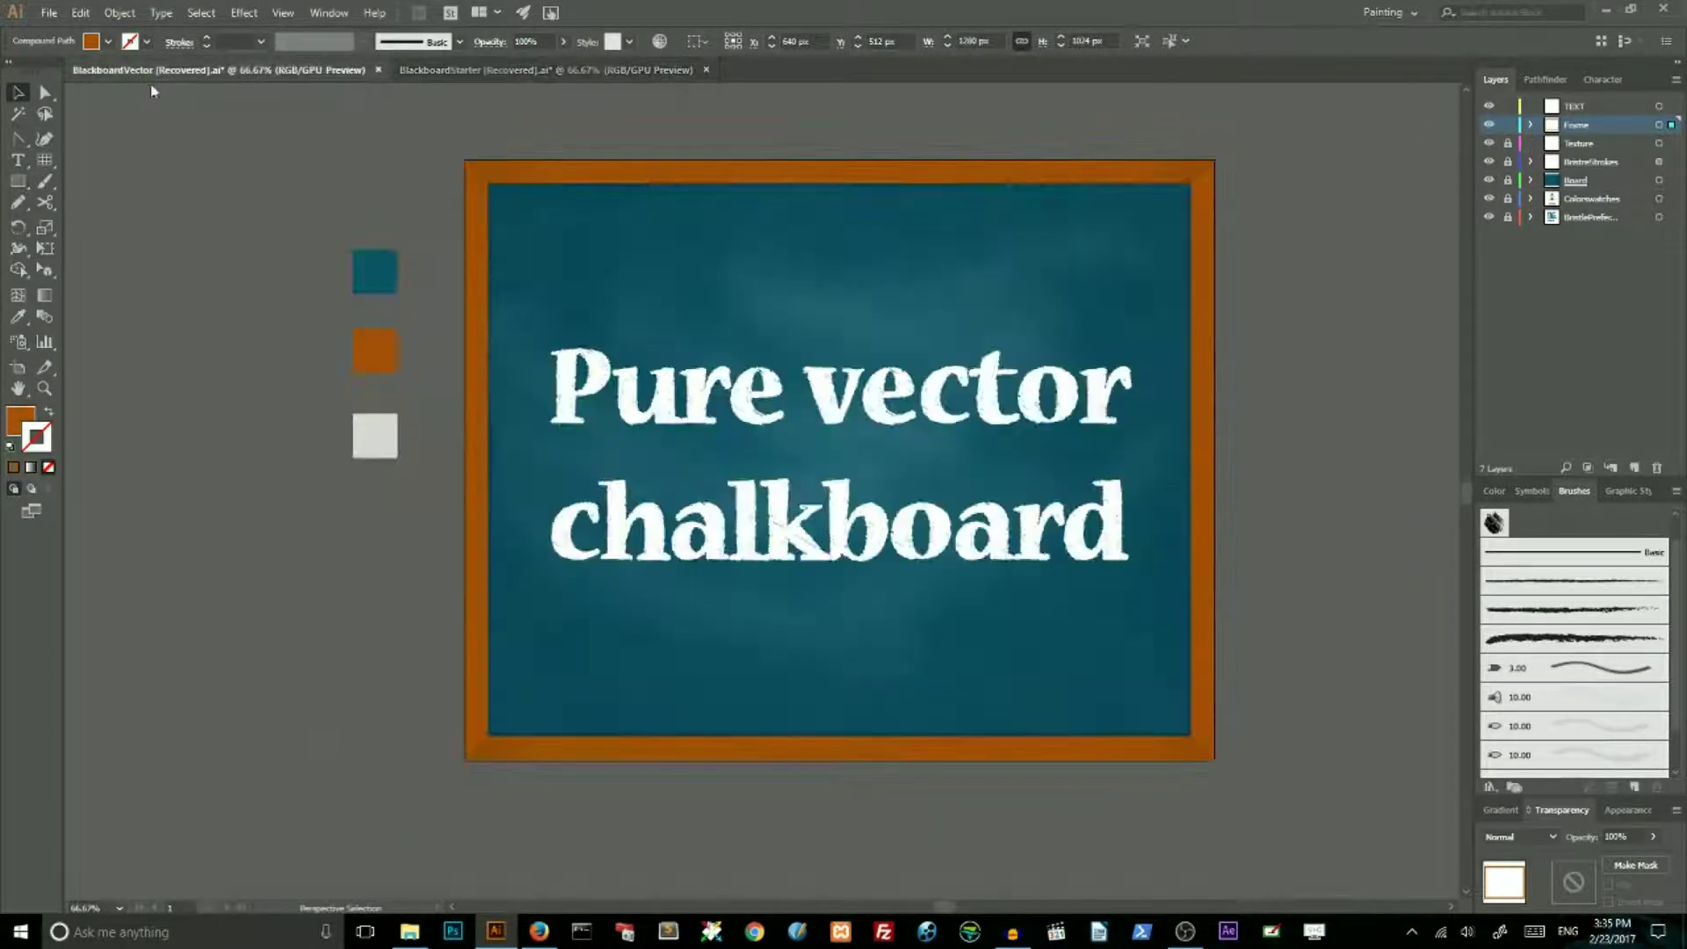
pyautogui.click(522, 71)
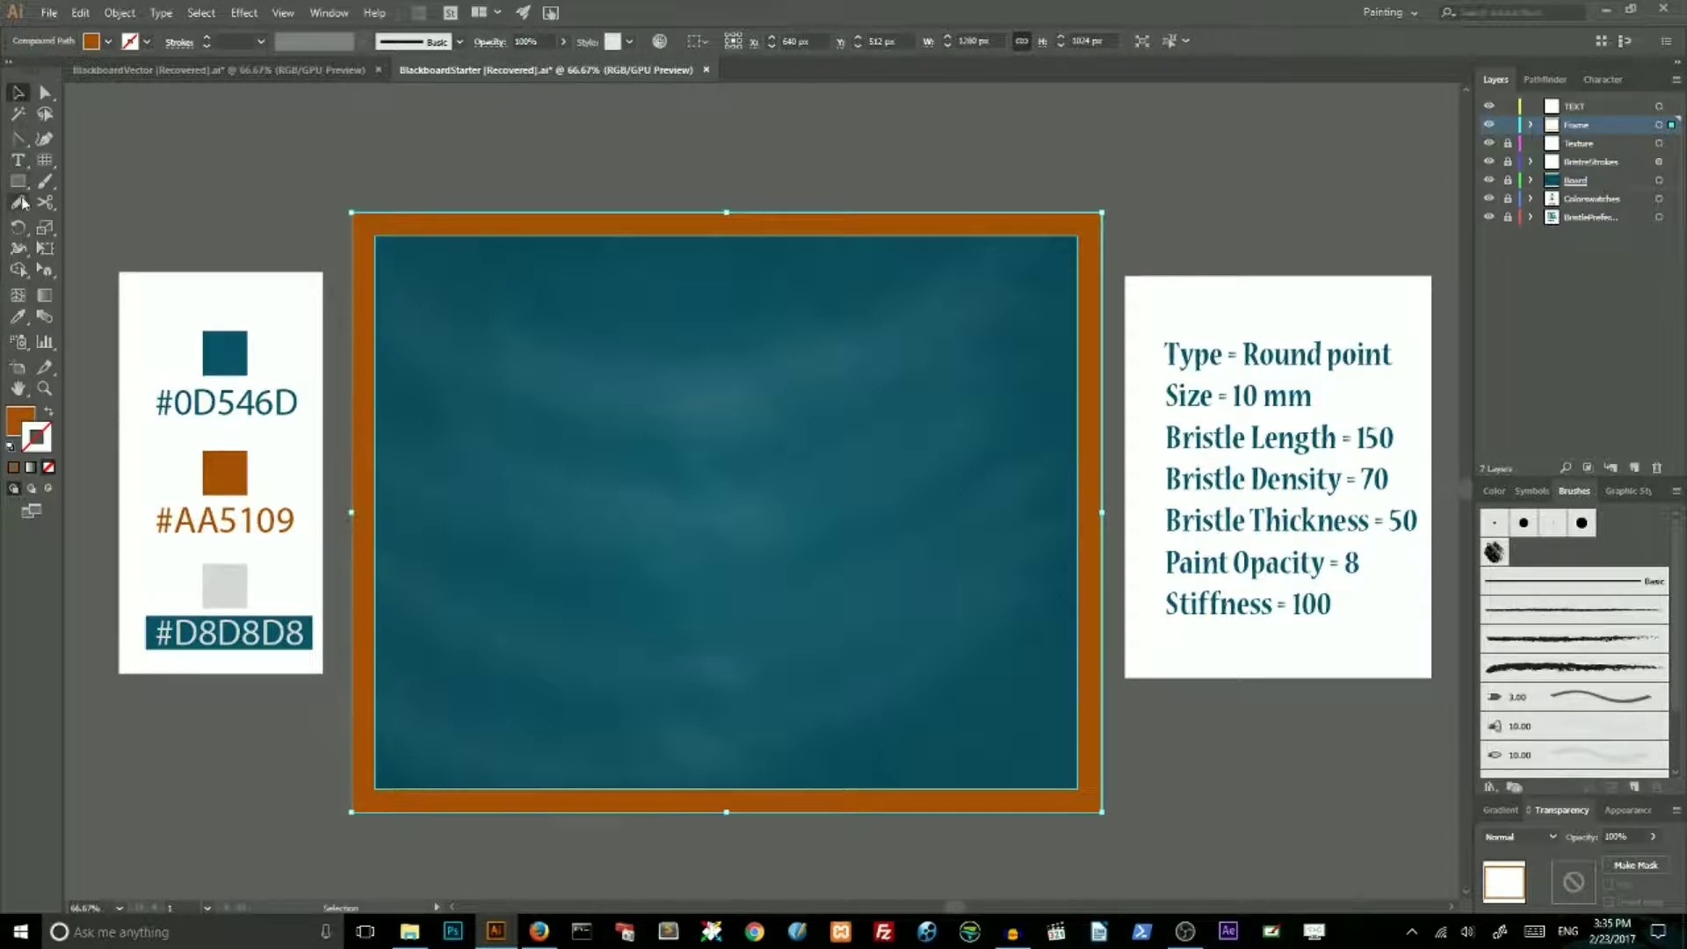
pyautogui.click(18, 140)
# Trace a closed four-point mitred corner piece over the frame's top-left corner with the Pen tool
pyautogui.moveTo(21, 145); pyautogui.dragTo(106, 138)
pyautogui.keyDown('ctrl'); pyautogui.click(322, 145); pyautogui.keyUp('ctrl')
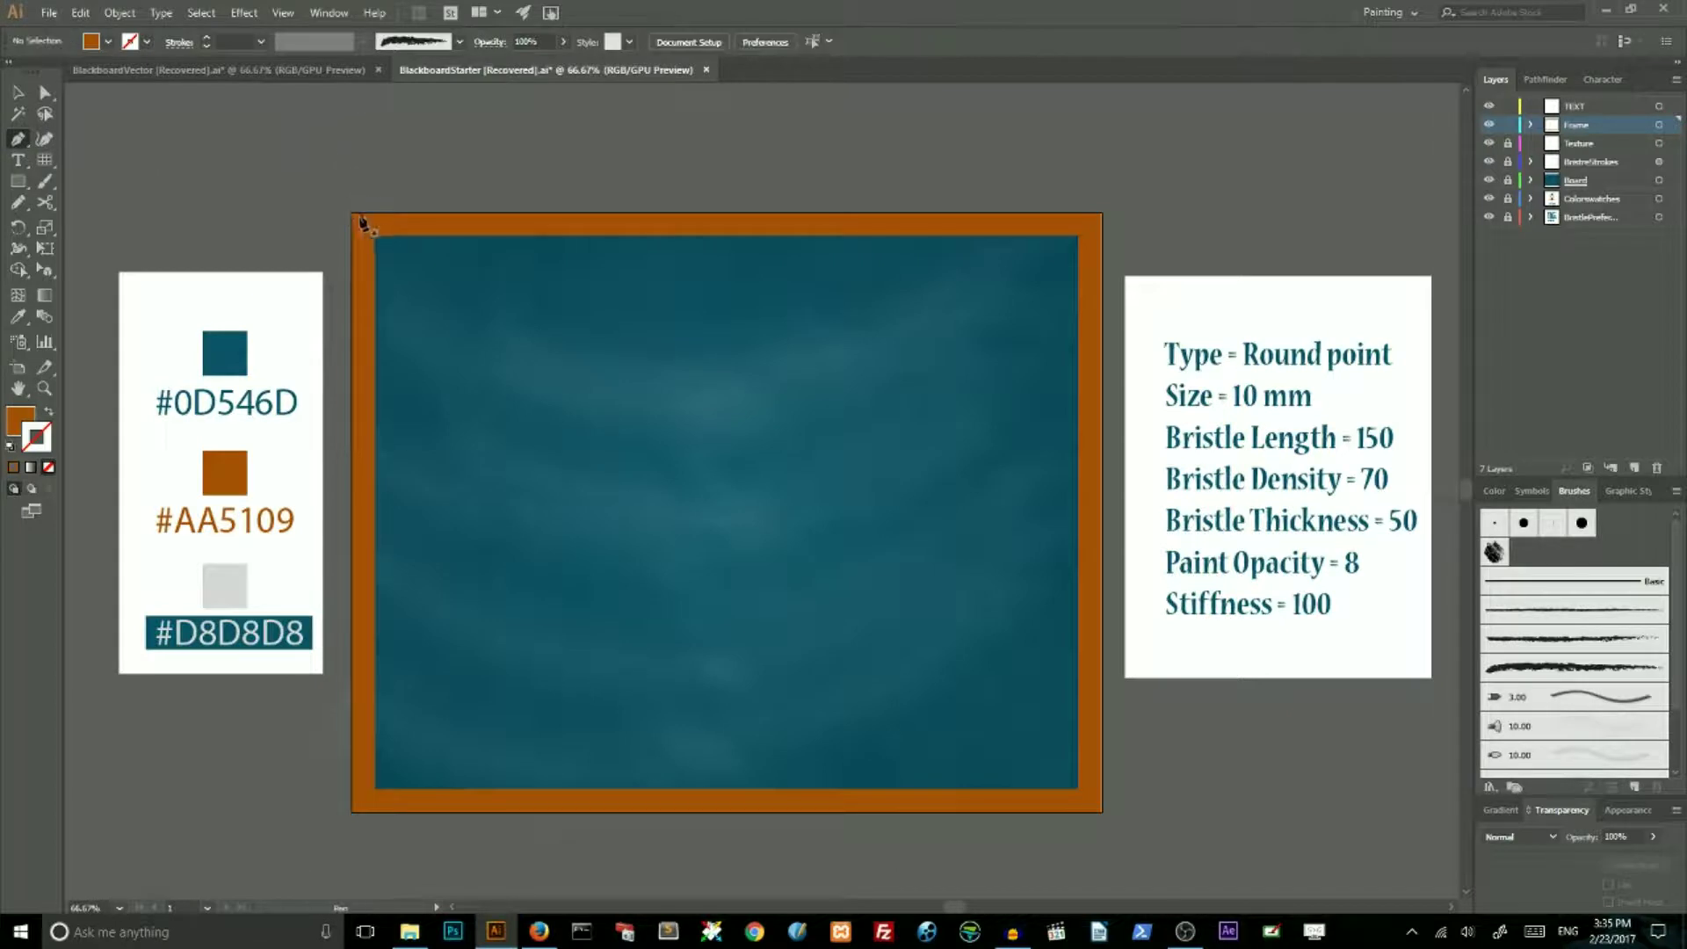
pyautogui.keyDown('ctrl'); pyautogui.click(439, 218); pyautogui.keyUp('ctrl')
pyautogui.hotkey('ctrl', '1')
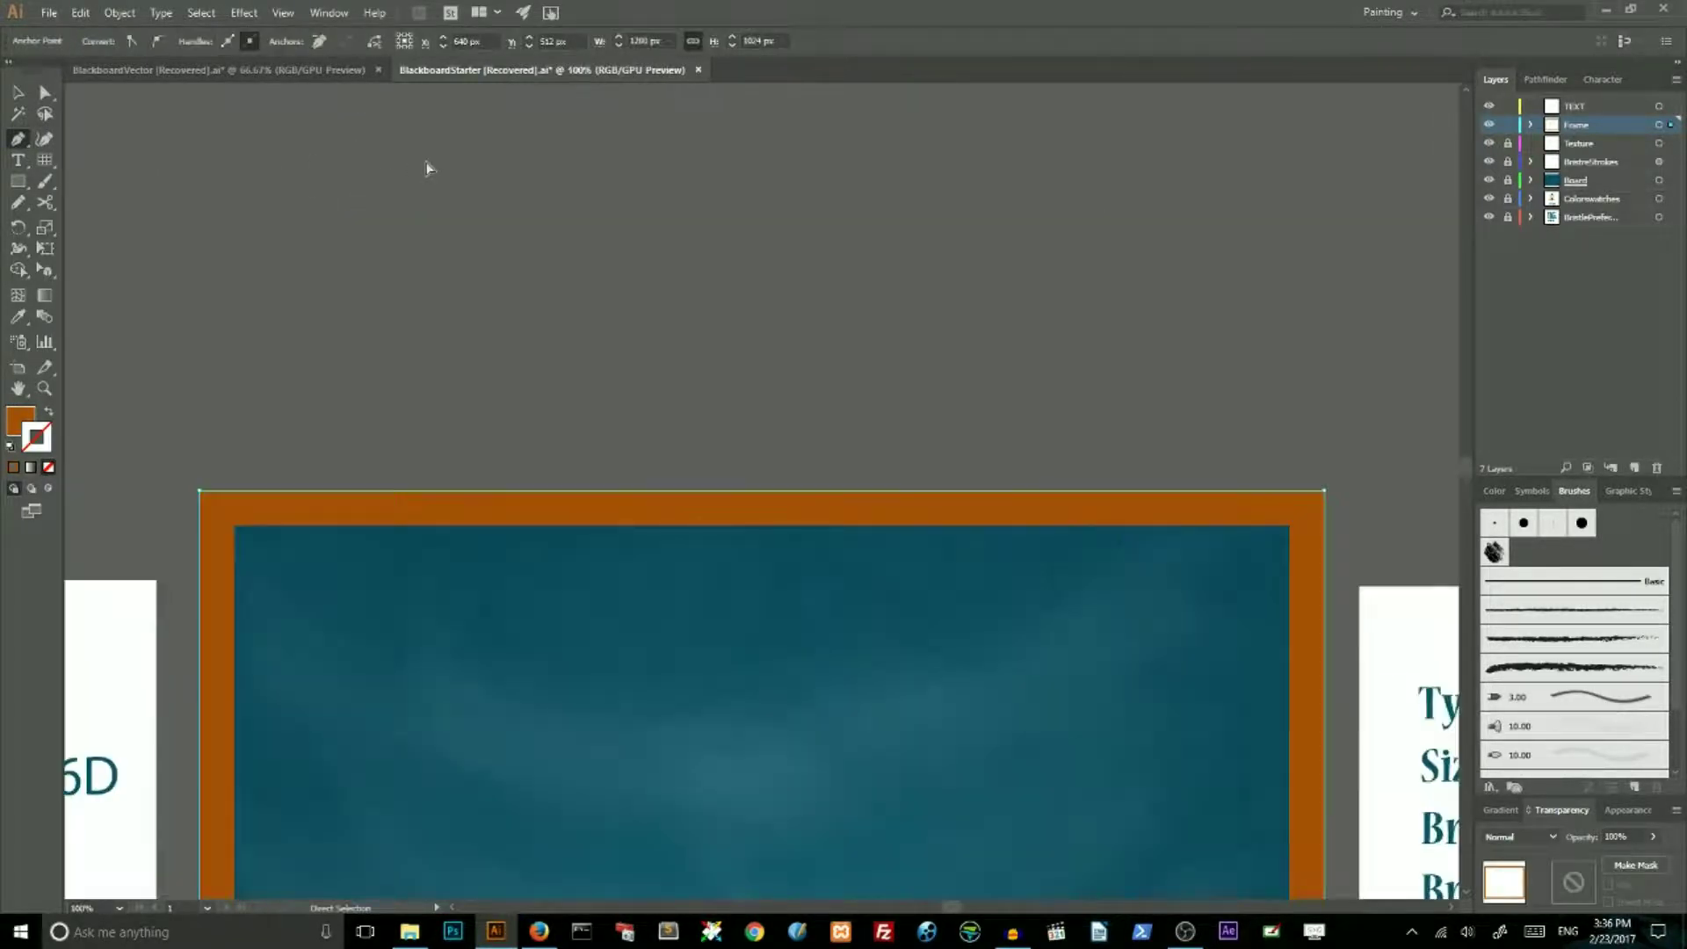
pyautogui.keyDown('ctrl'); pyautogui.click(424, 348); pyautogui.keyUp('ctrl')
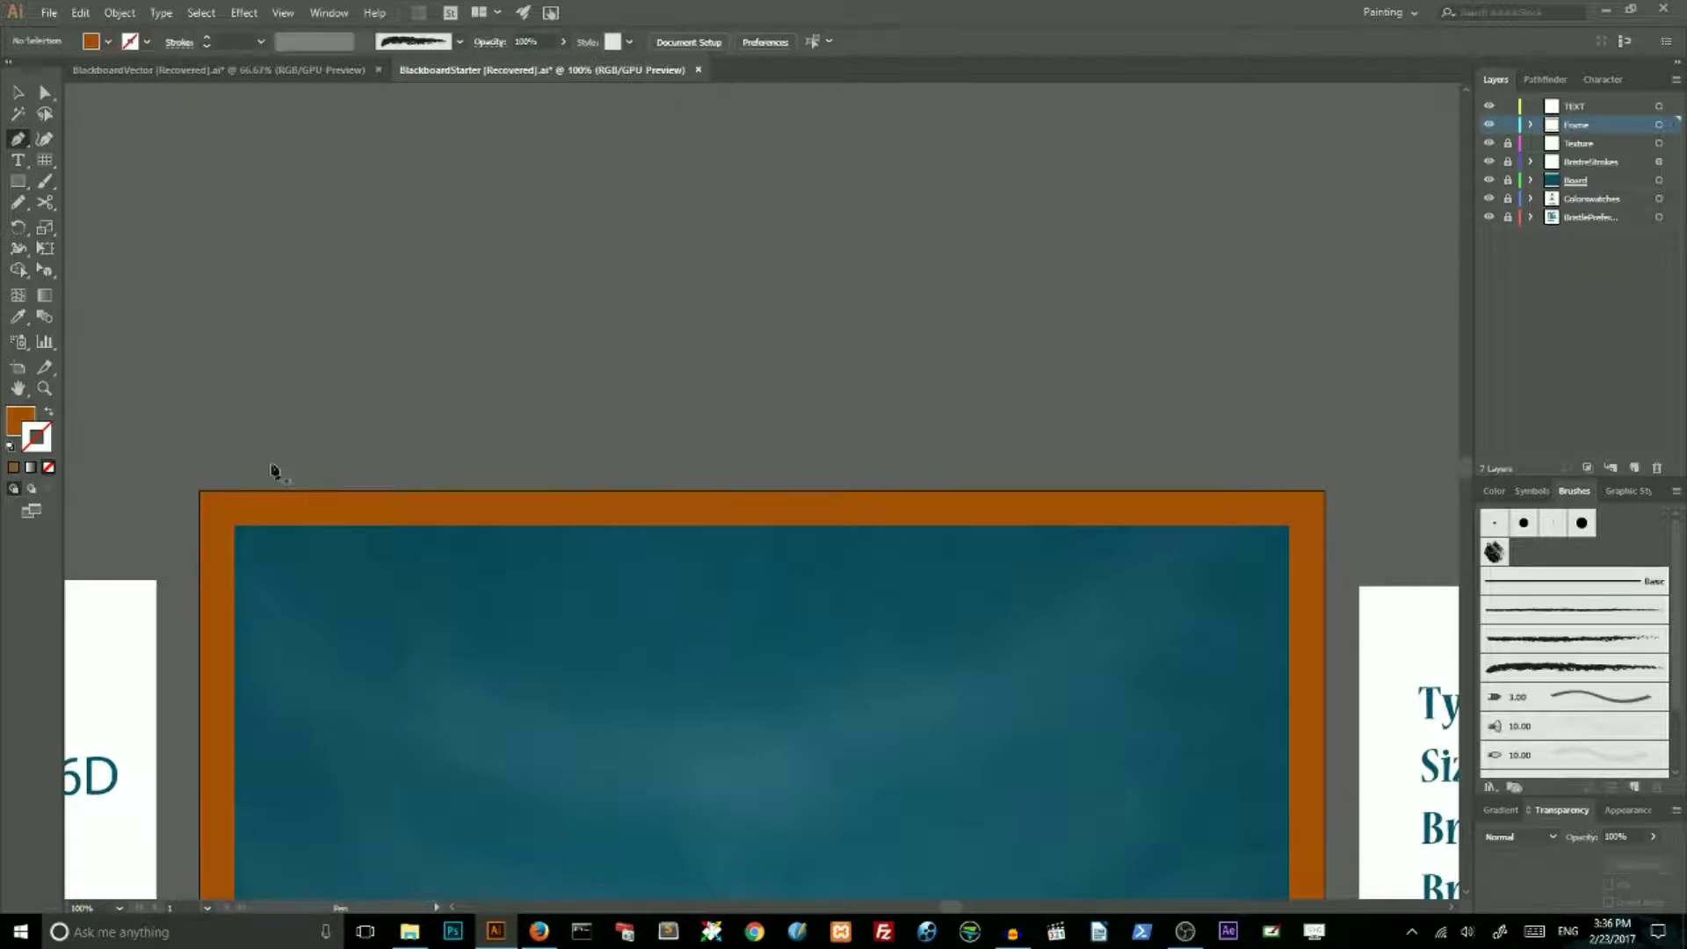
pyautogui.moveTo(200, 490); pyautogui.dragTo(242, 535)
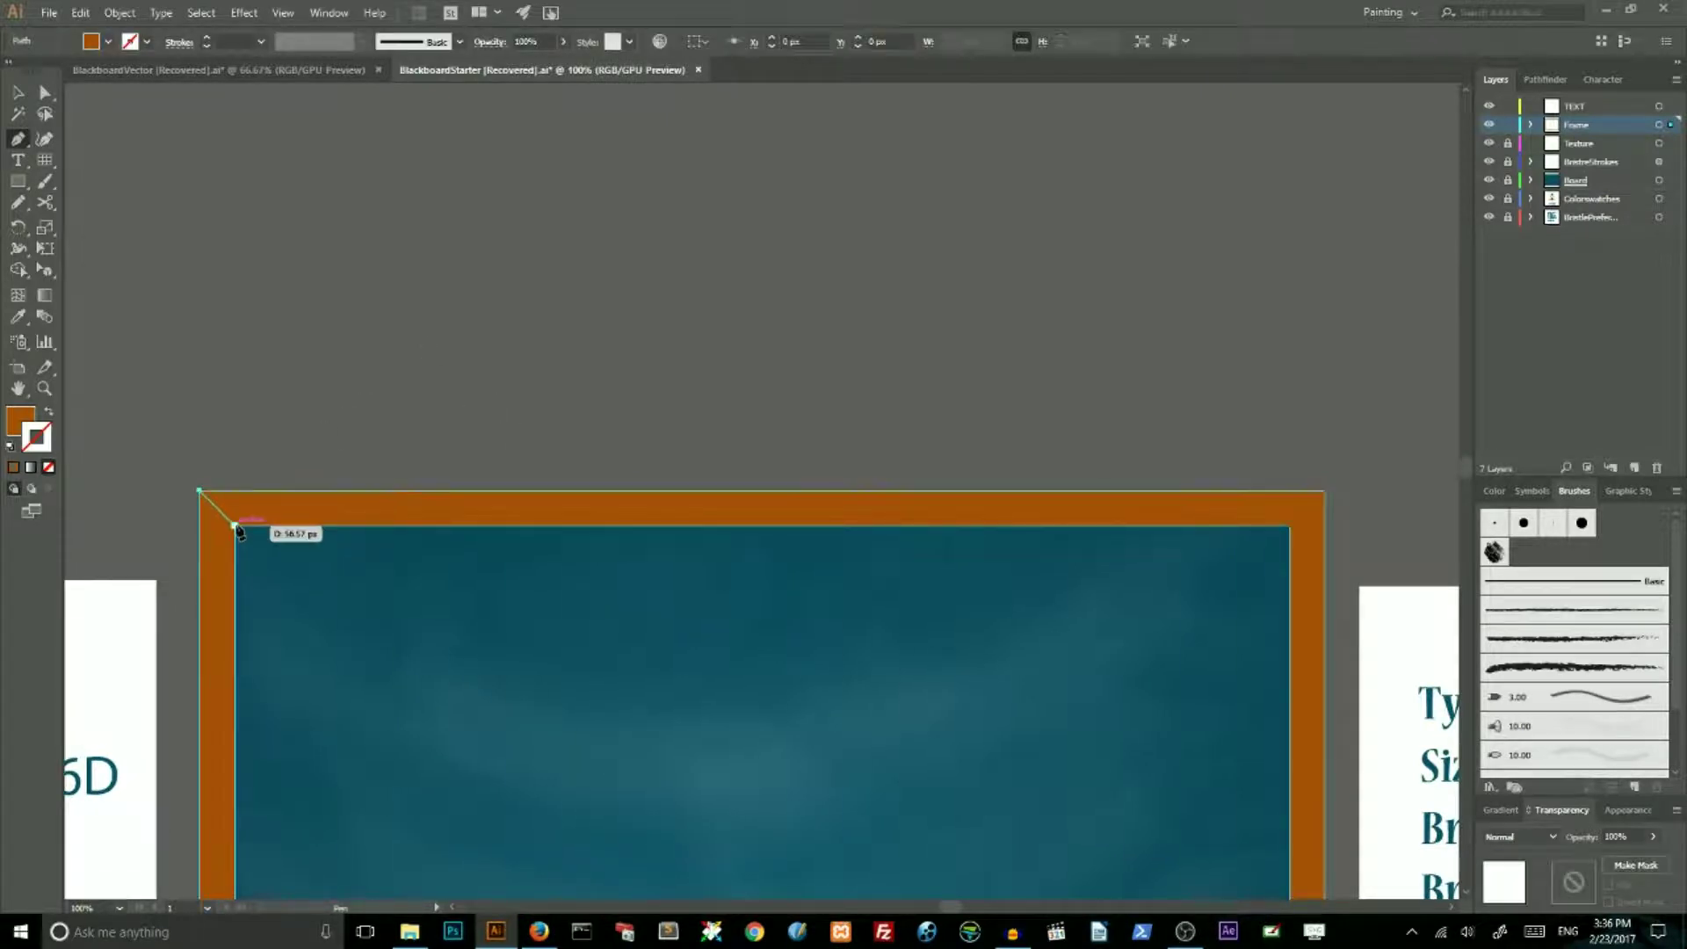
pyautogui.click(233, 525)
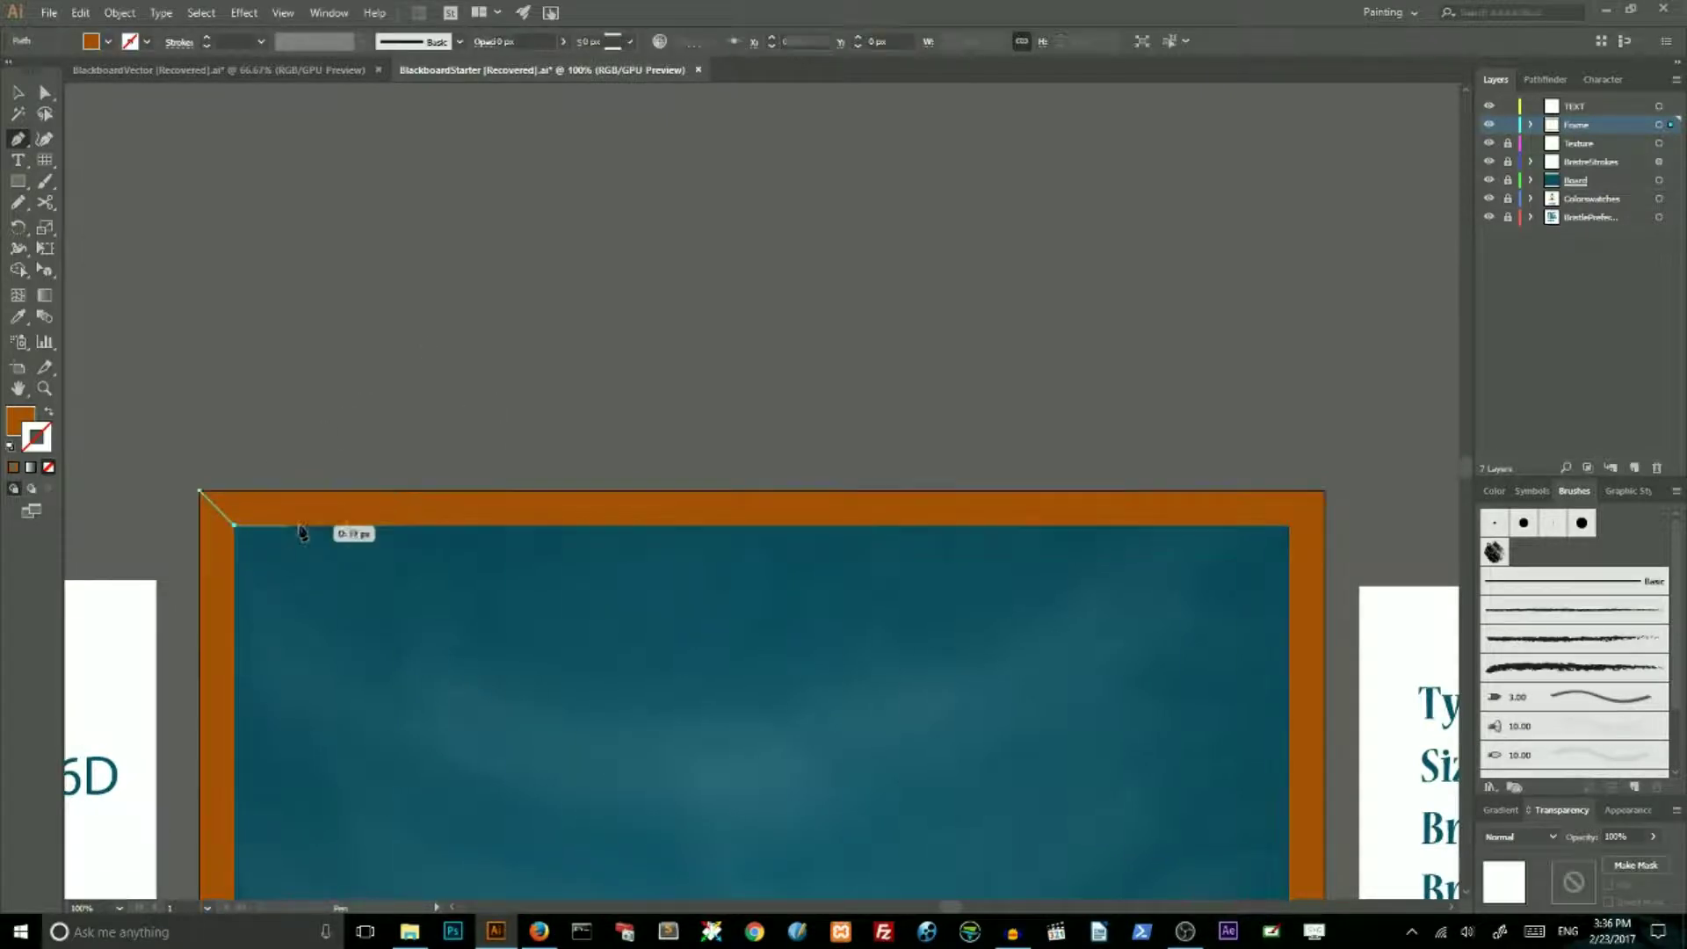
pyautogui.click(355, 525)
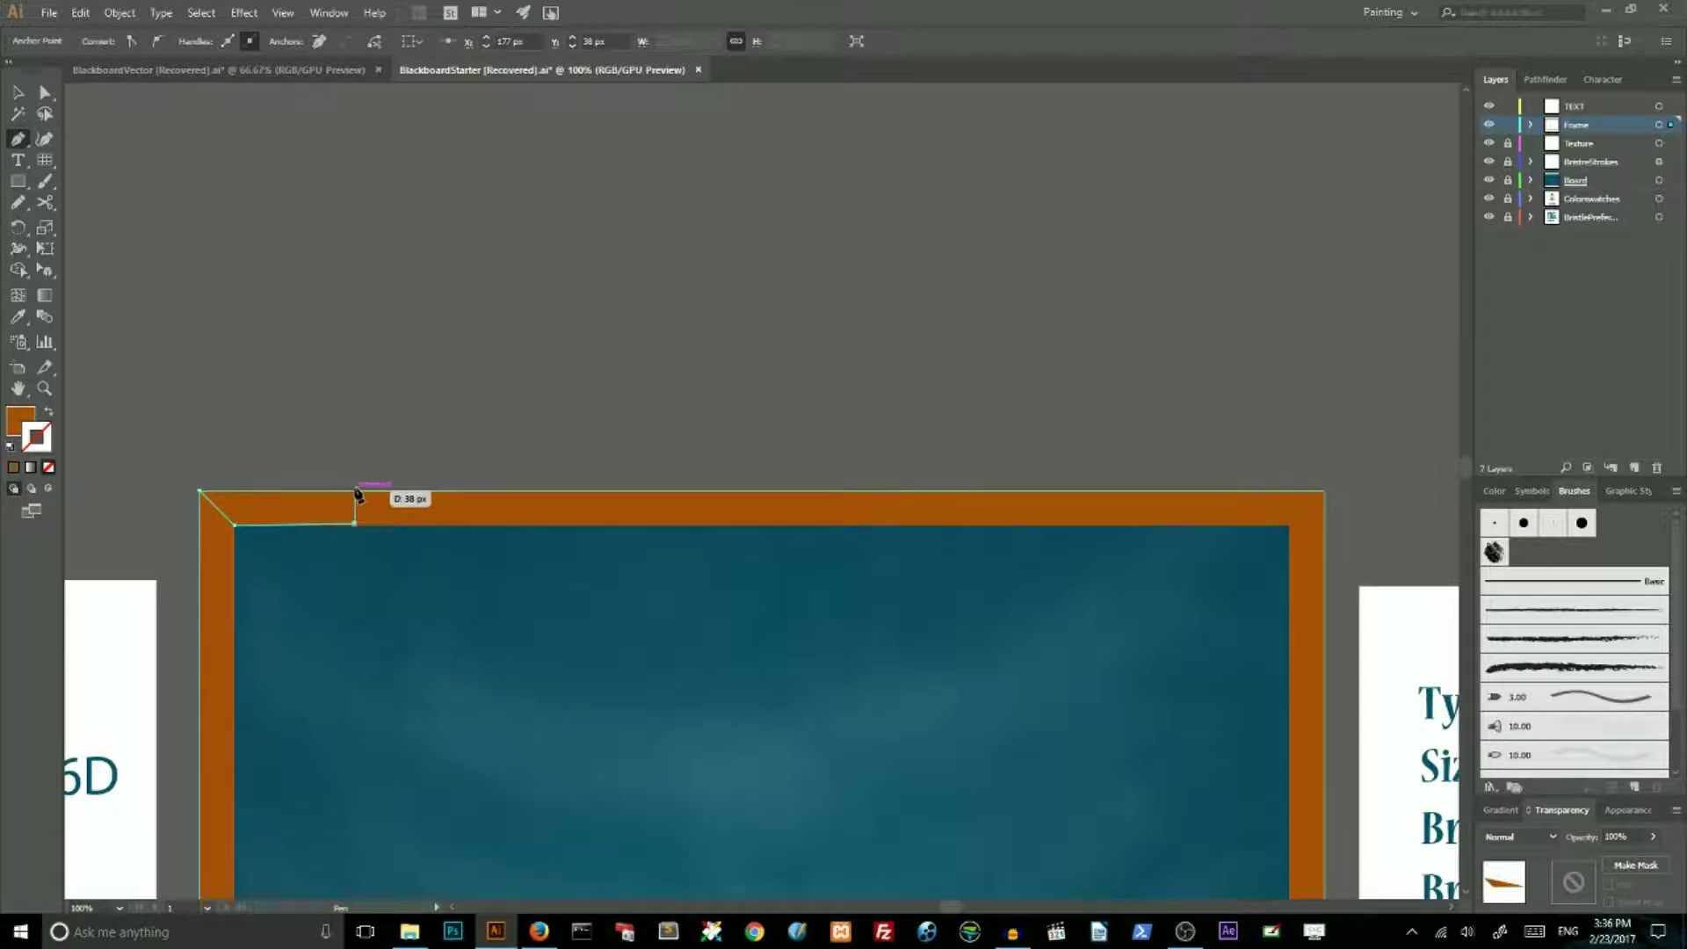
pyautogui.click(355, 490)
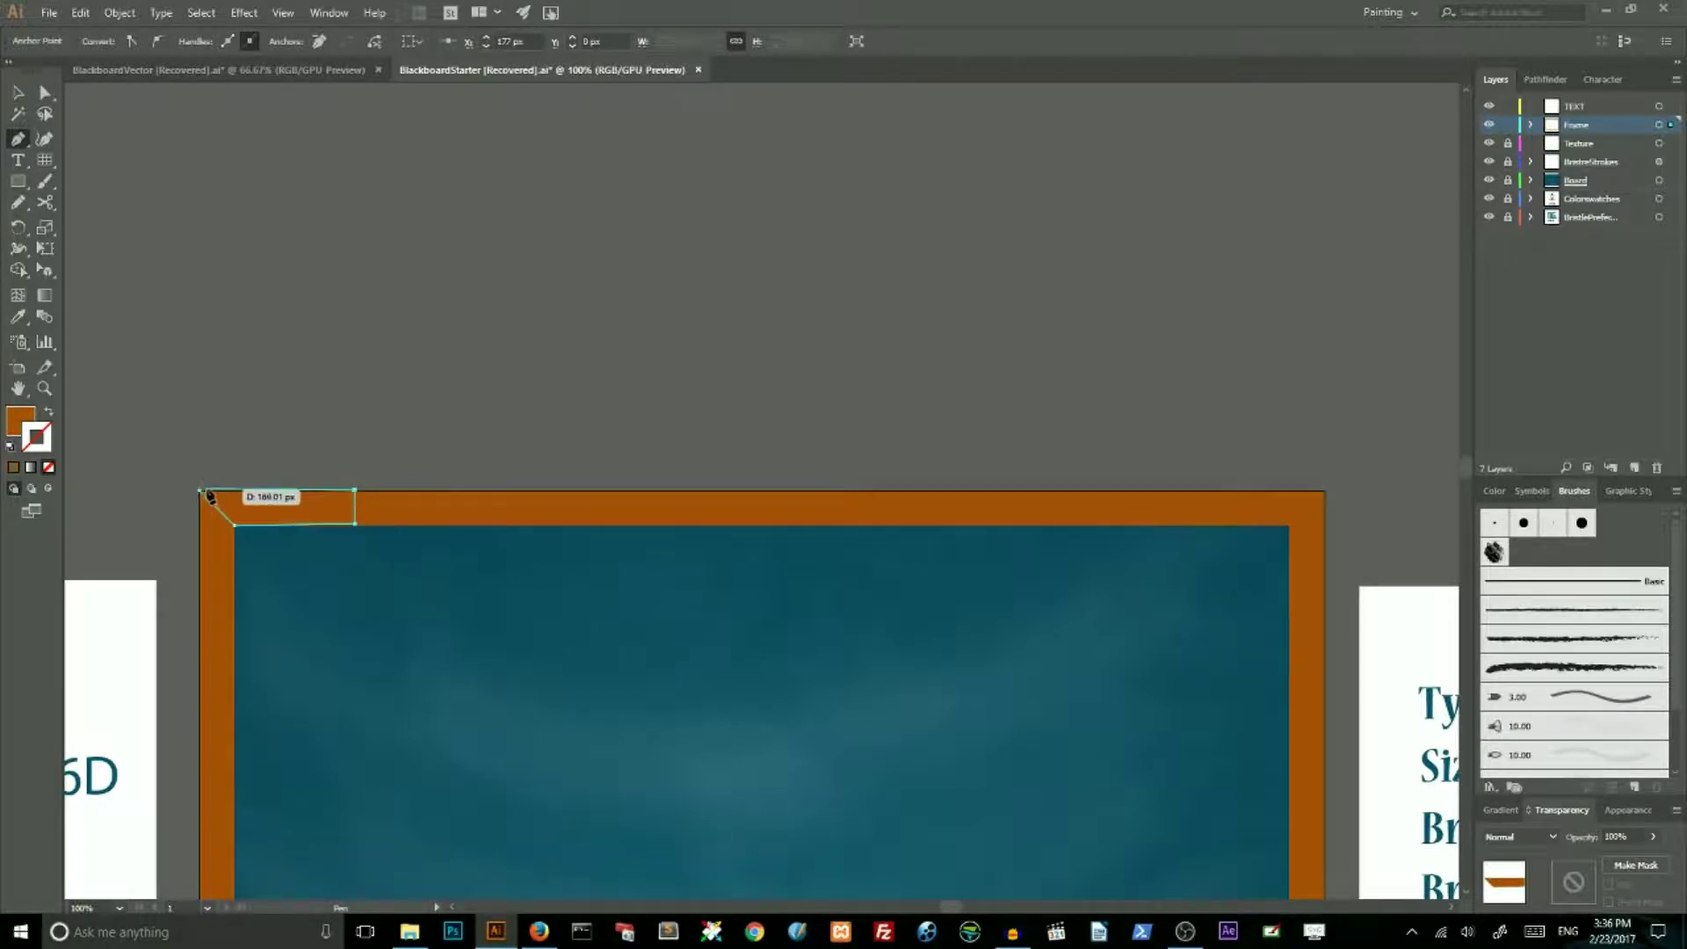
pyautogui.click(199, 491)
pyautogui.click(18, 93)
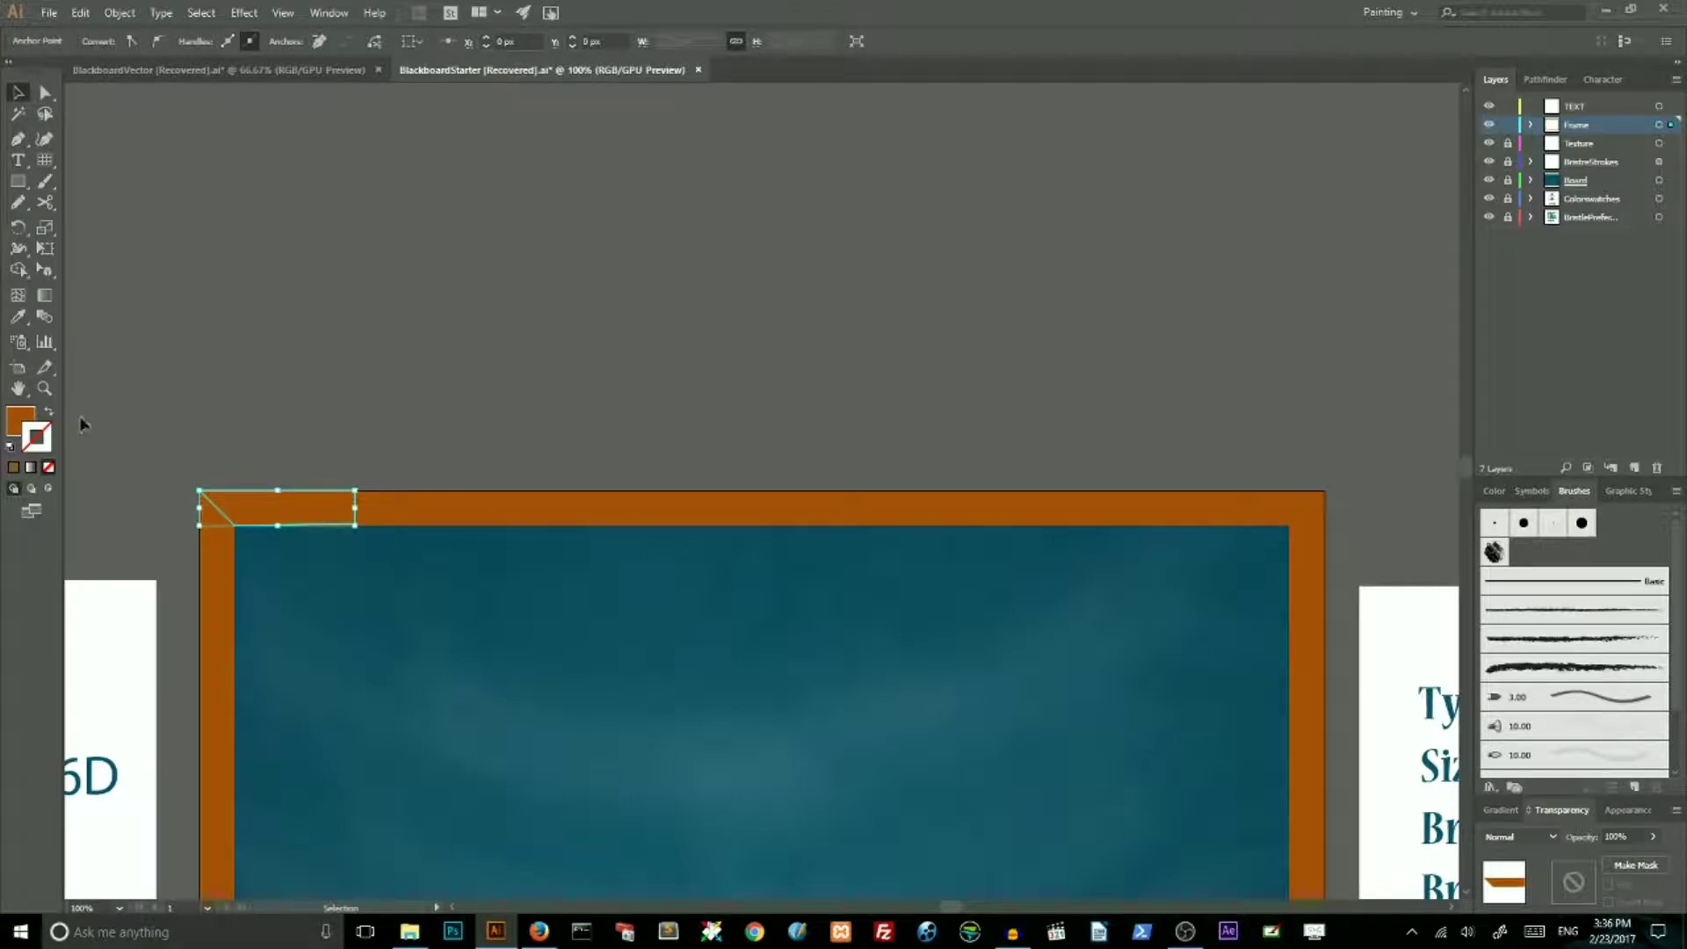
# Fill the corner piece with a reversed linear gradient and give it no stroke
pyautogui.click(1502, 811)
pyautogui.click(1579, 768)
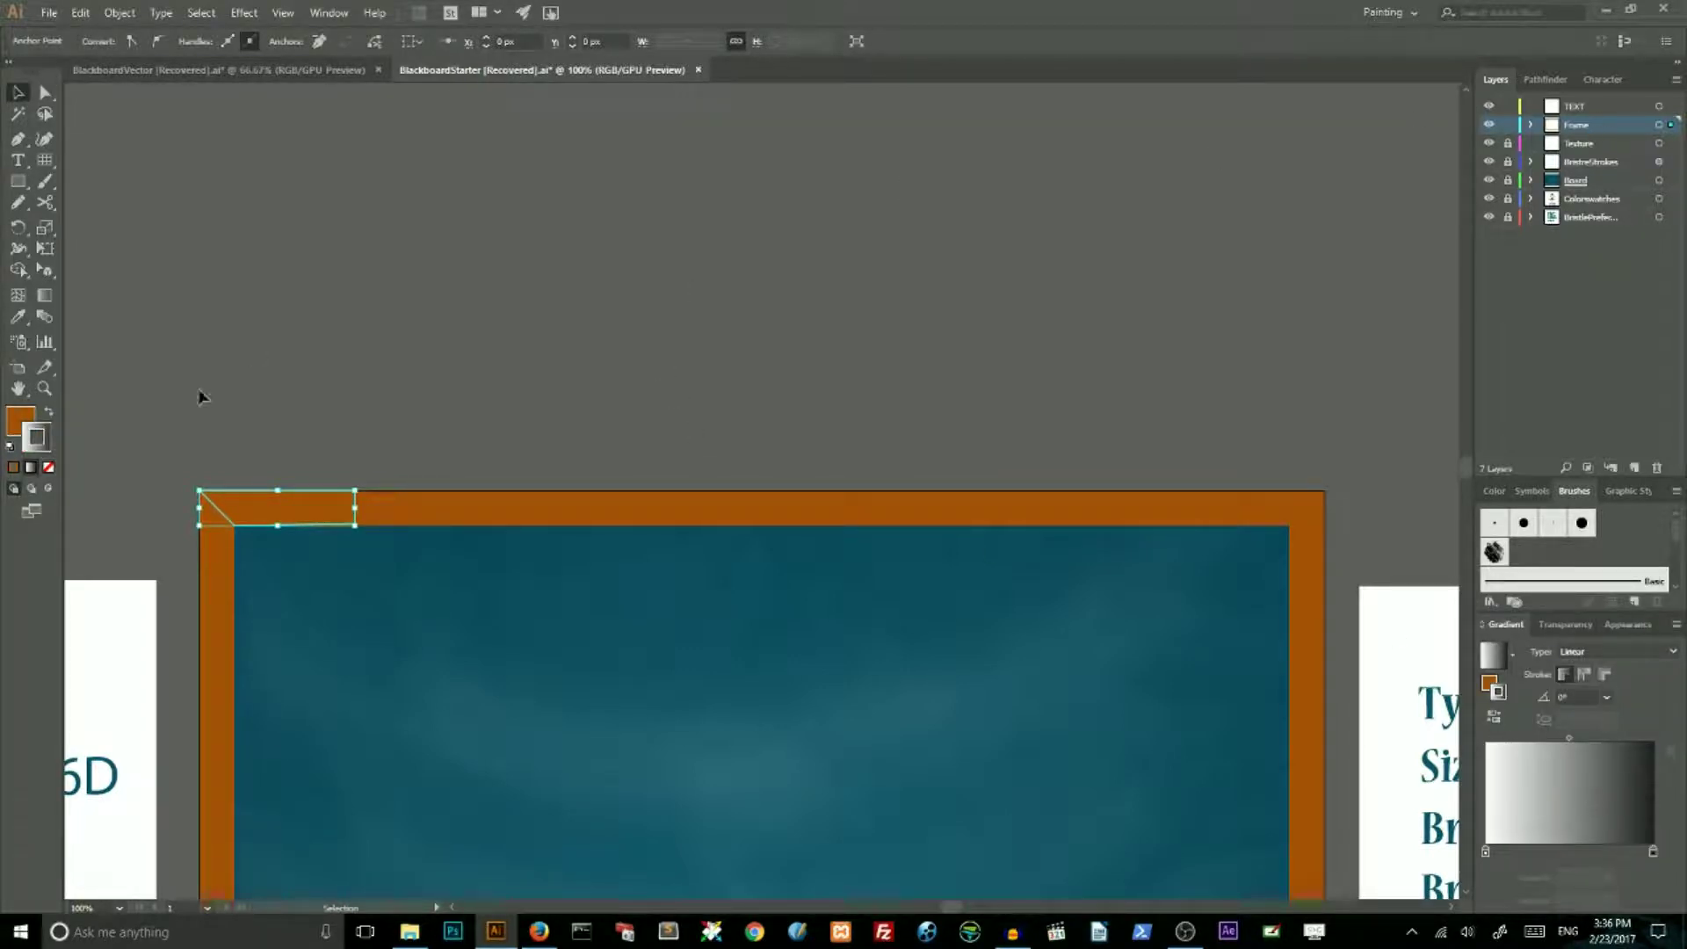
pyautogui.click(49, 411)
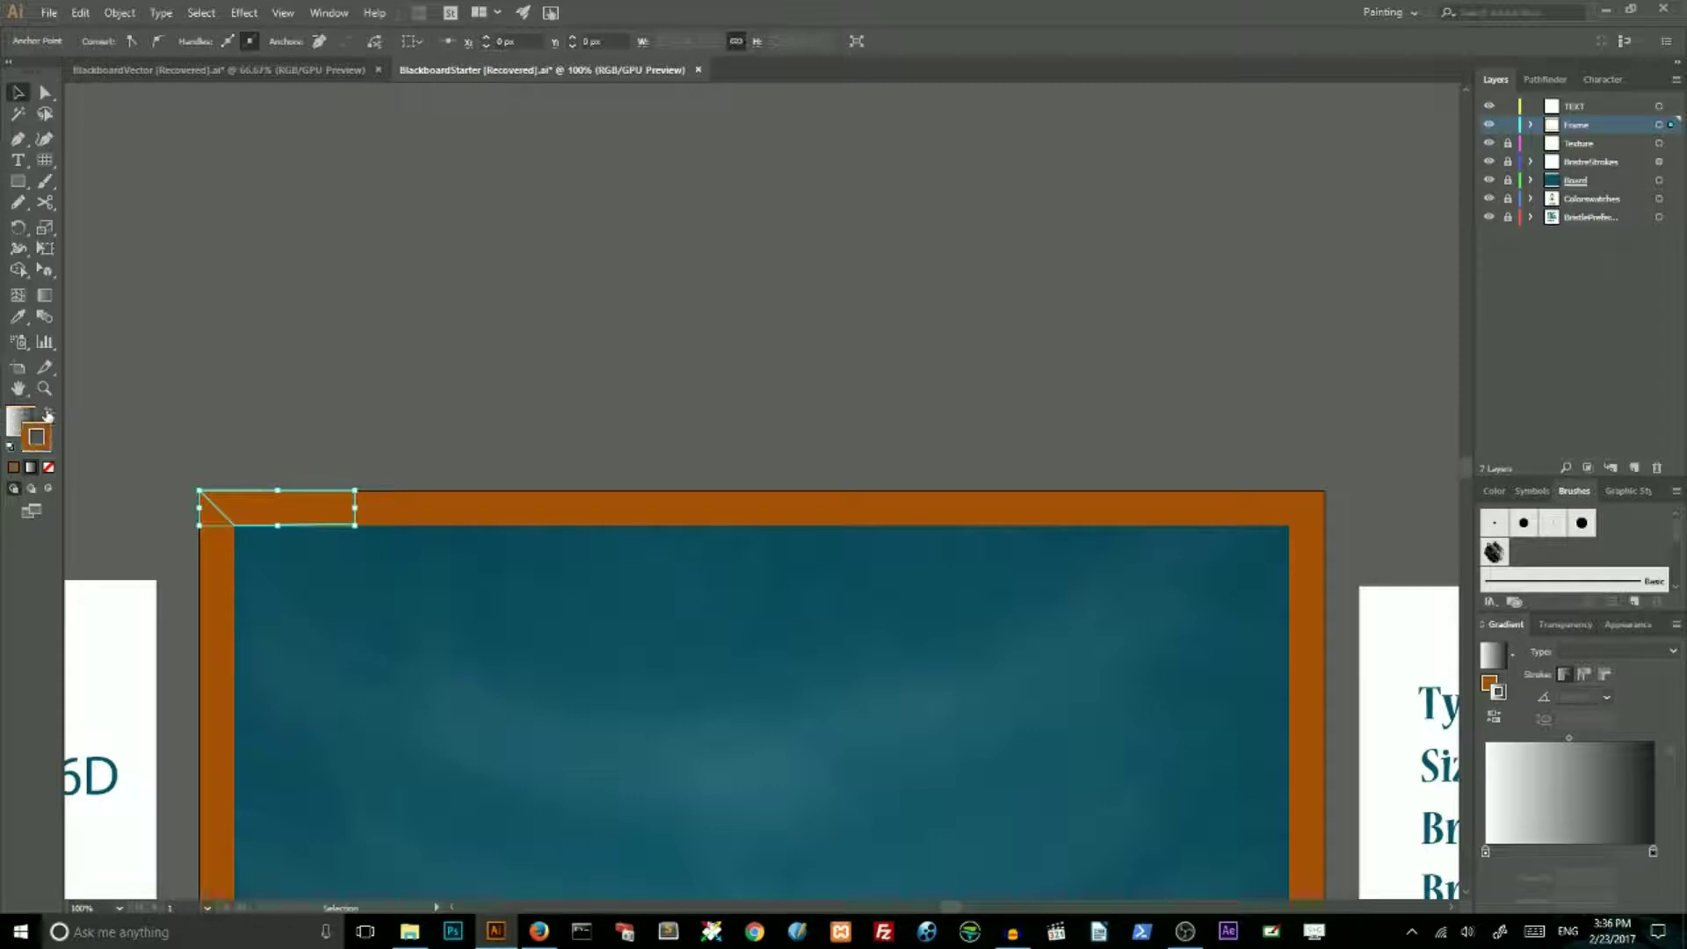
pyautogui.click(48, 468)
pyautogui.click(18, 417)
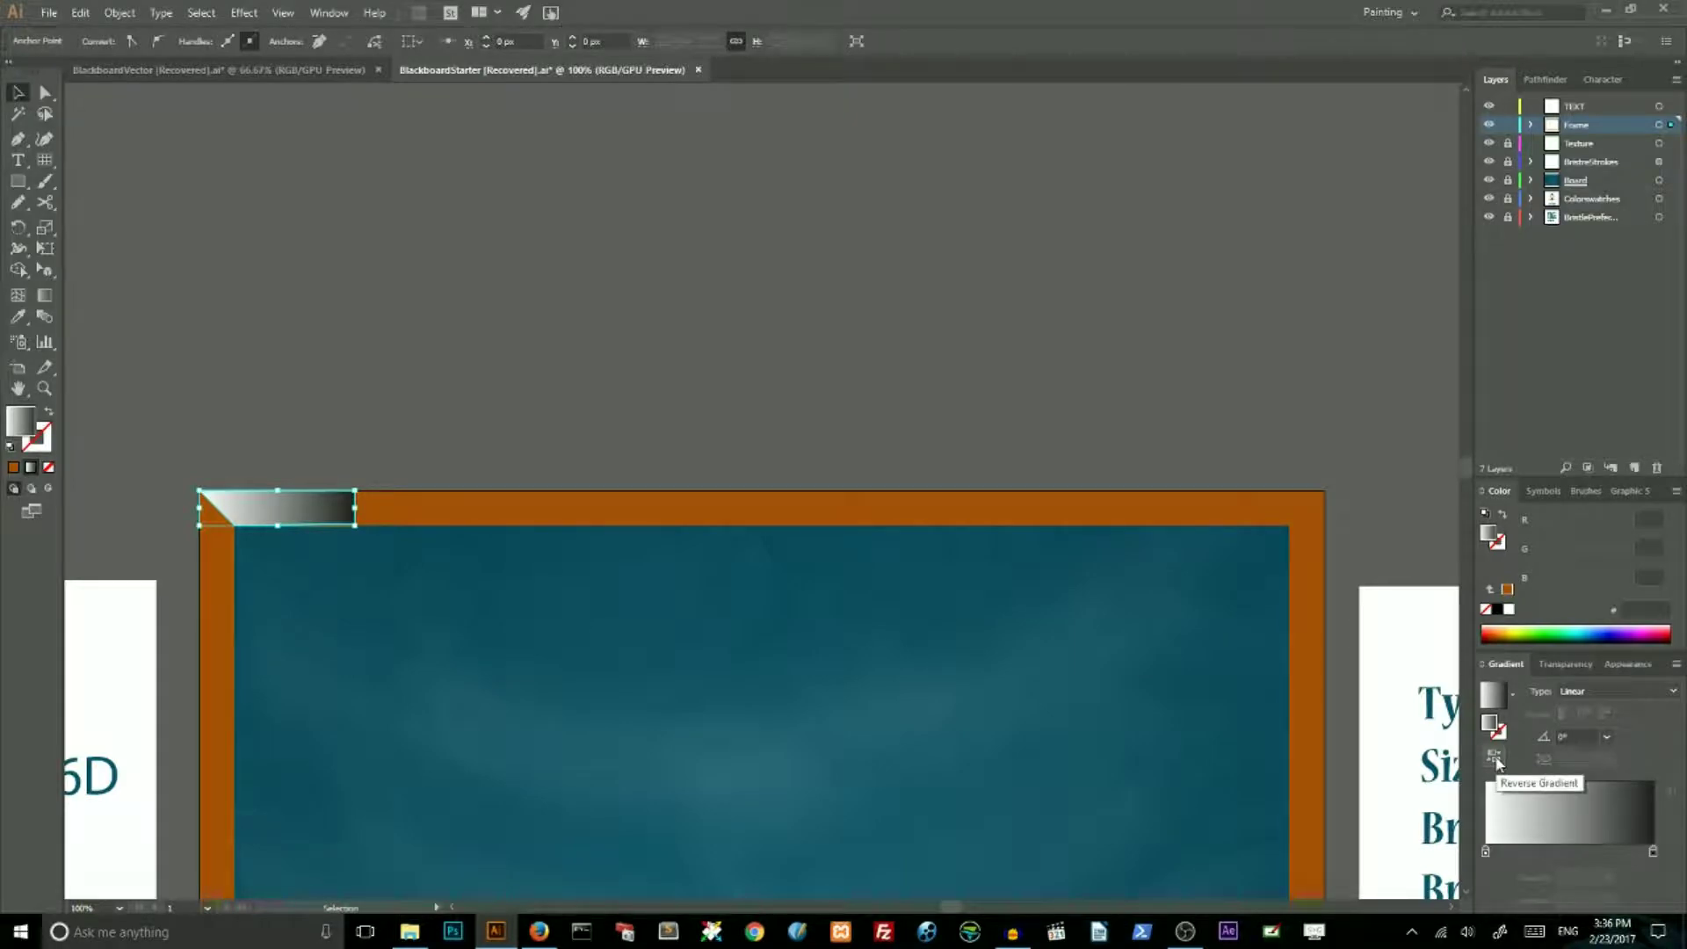
pyautogui.click(1499, 764)
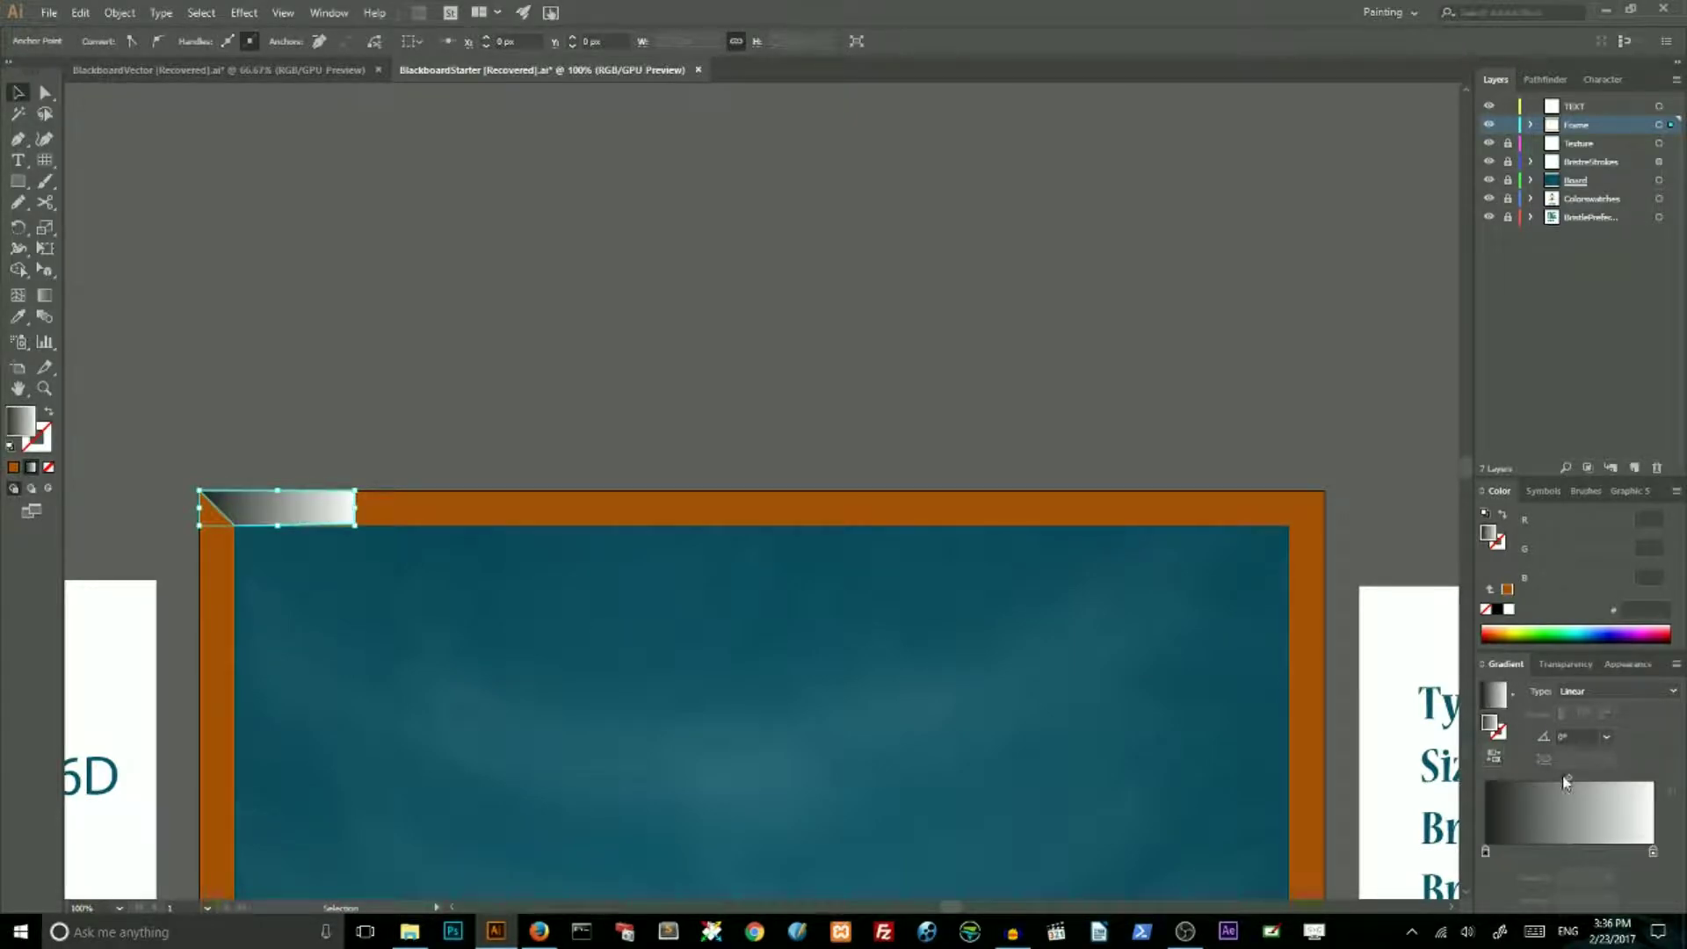
# Lighten the gradient's dark stop to K 40 and shift the midpoint toward the grey end
pyautogui.click(1485, 852)
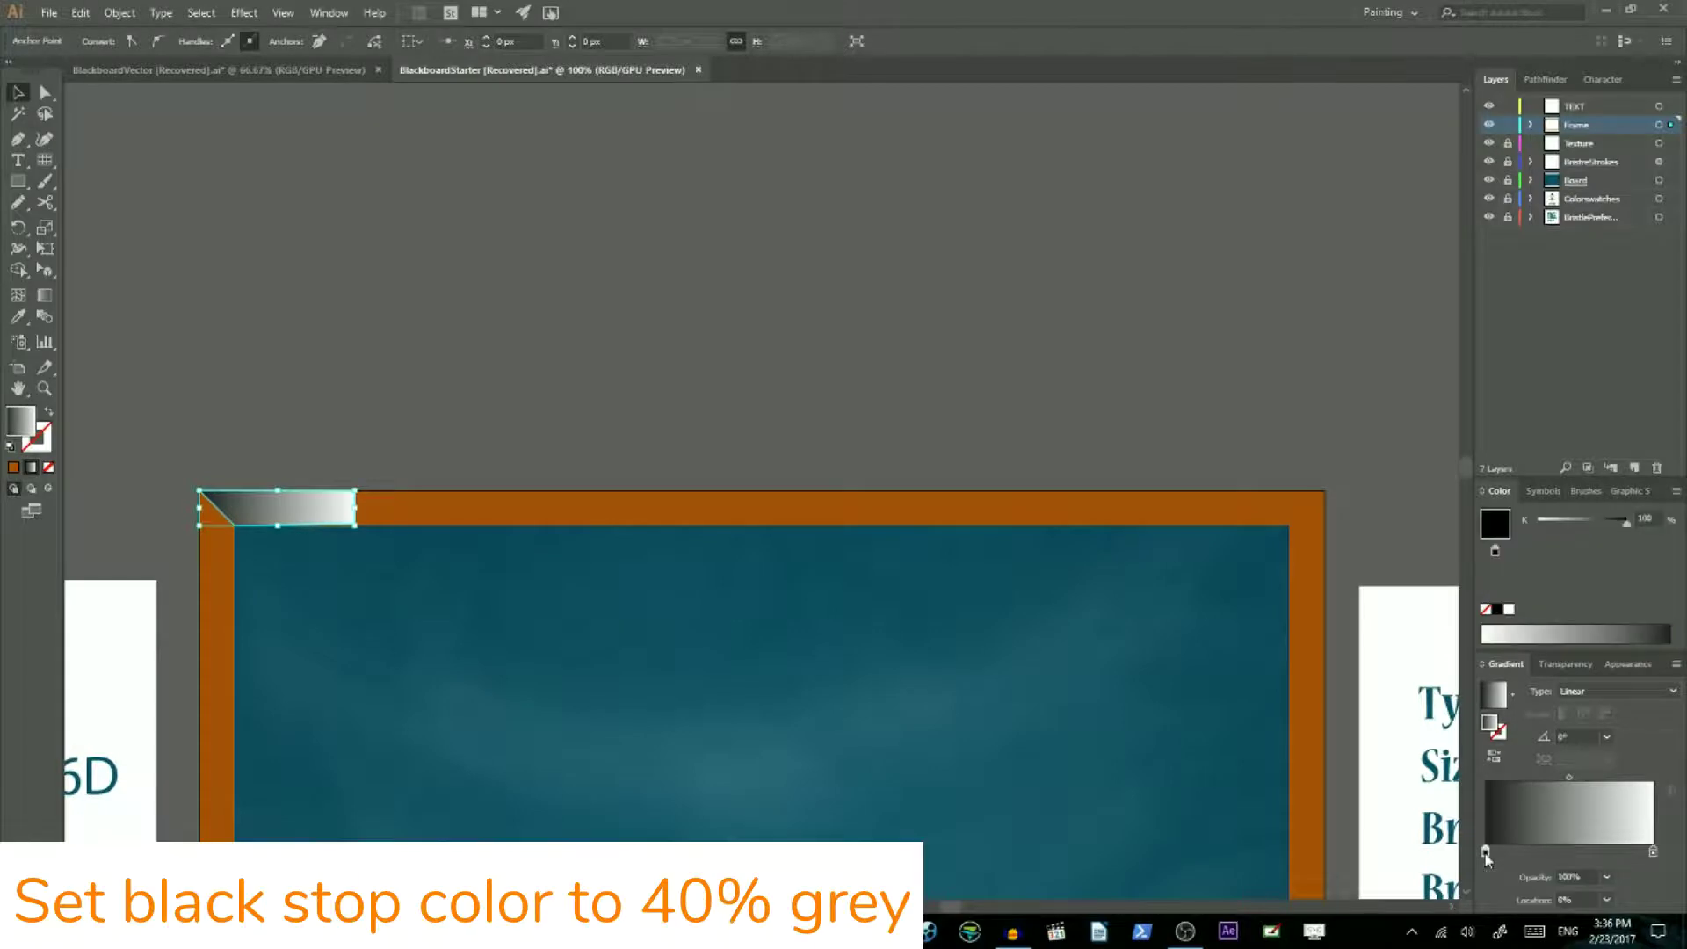
pyautogui.doubleClick(1486, 852)
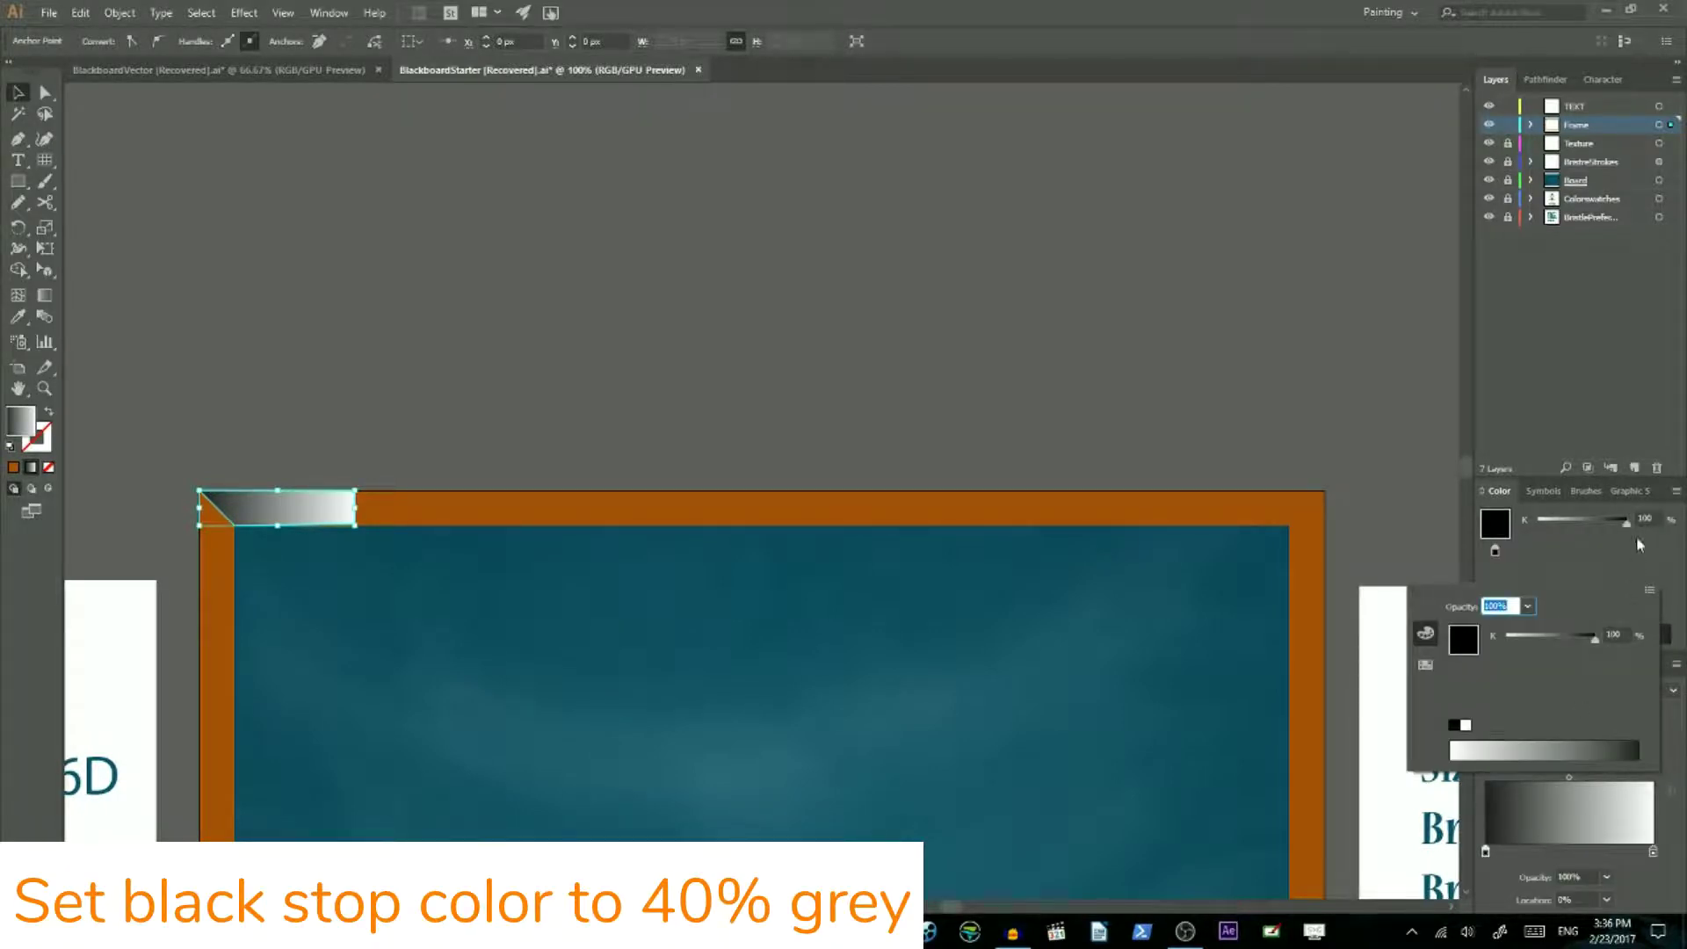
pyautogui.moveTo(1596, 642); pyautogui.dragTo(1544, 646)
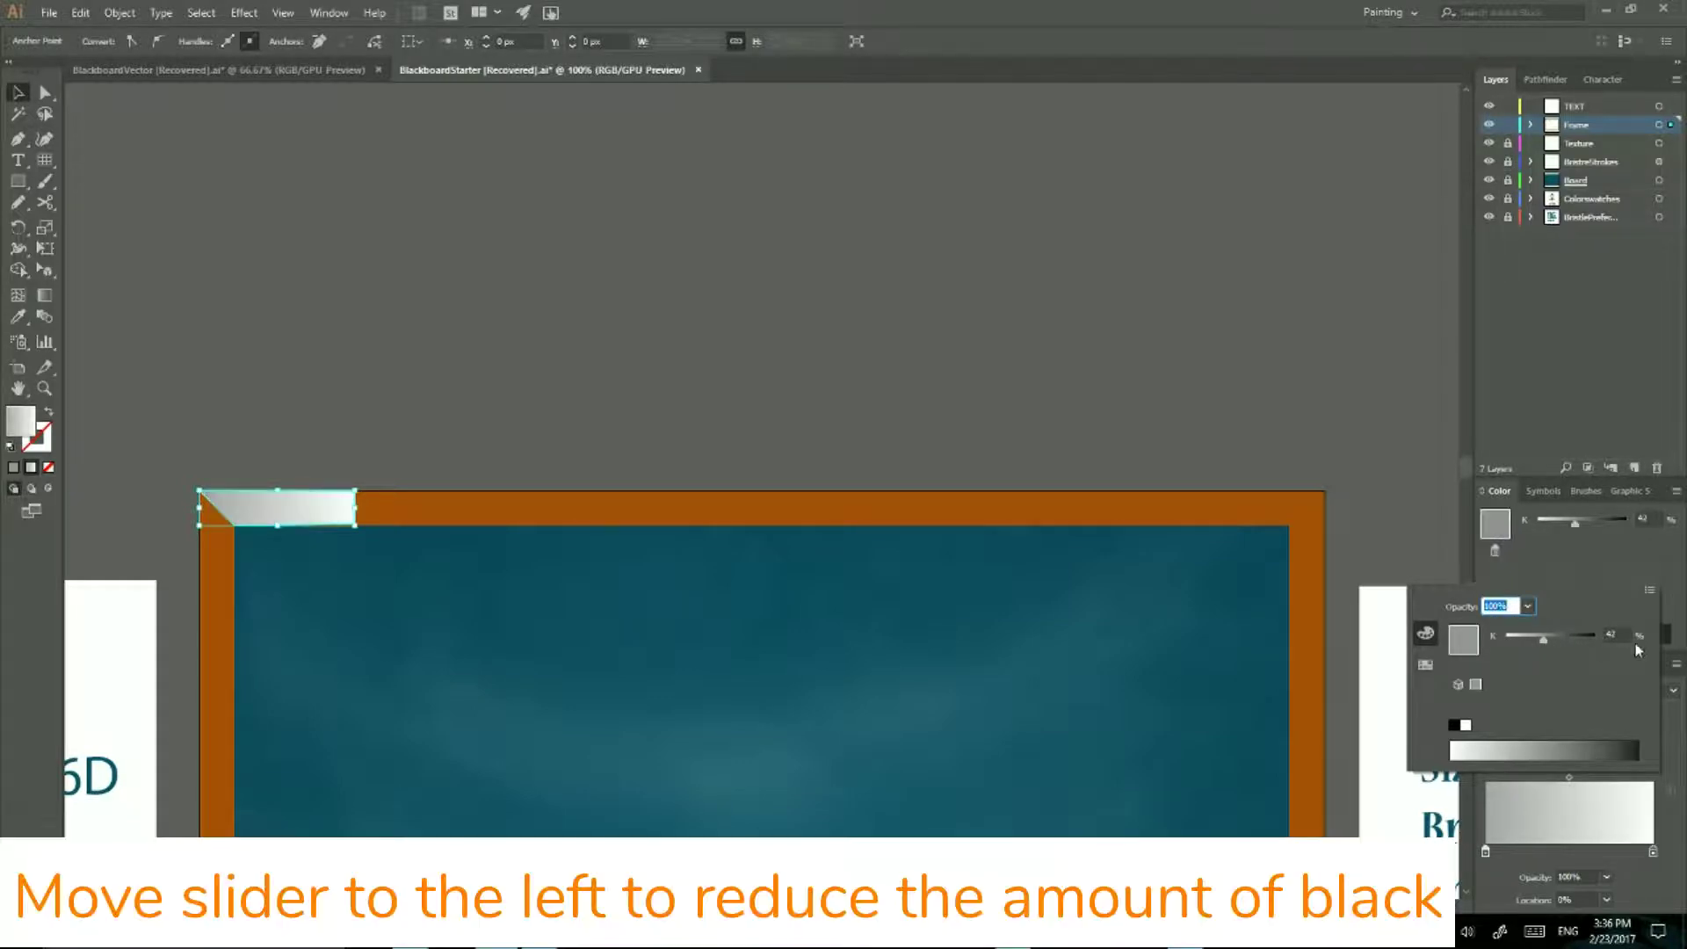
pyautogui.click(1615, 631)
pyautogui.write('40')
pyautogui.press('Return')
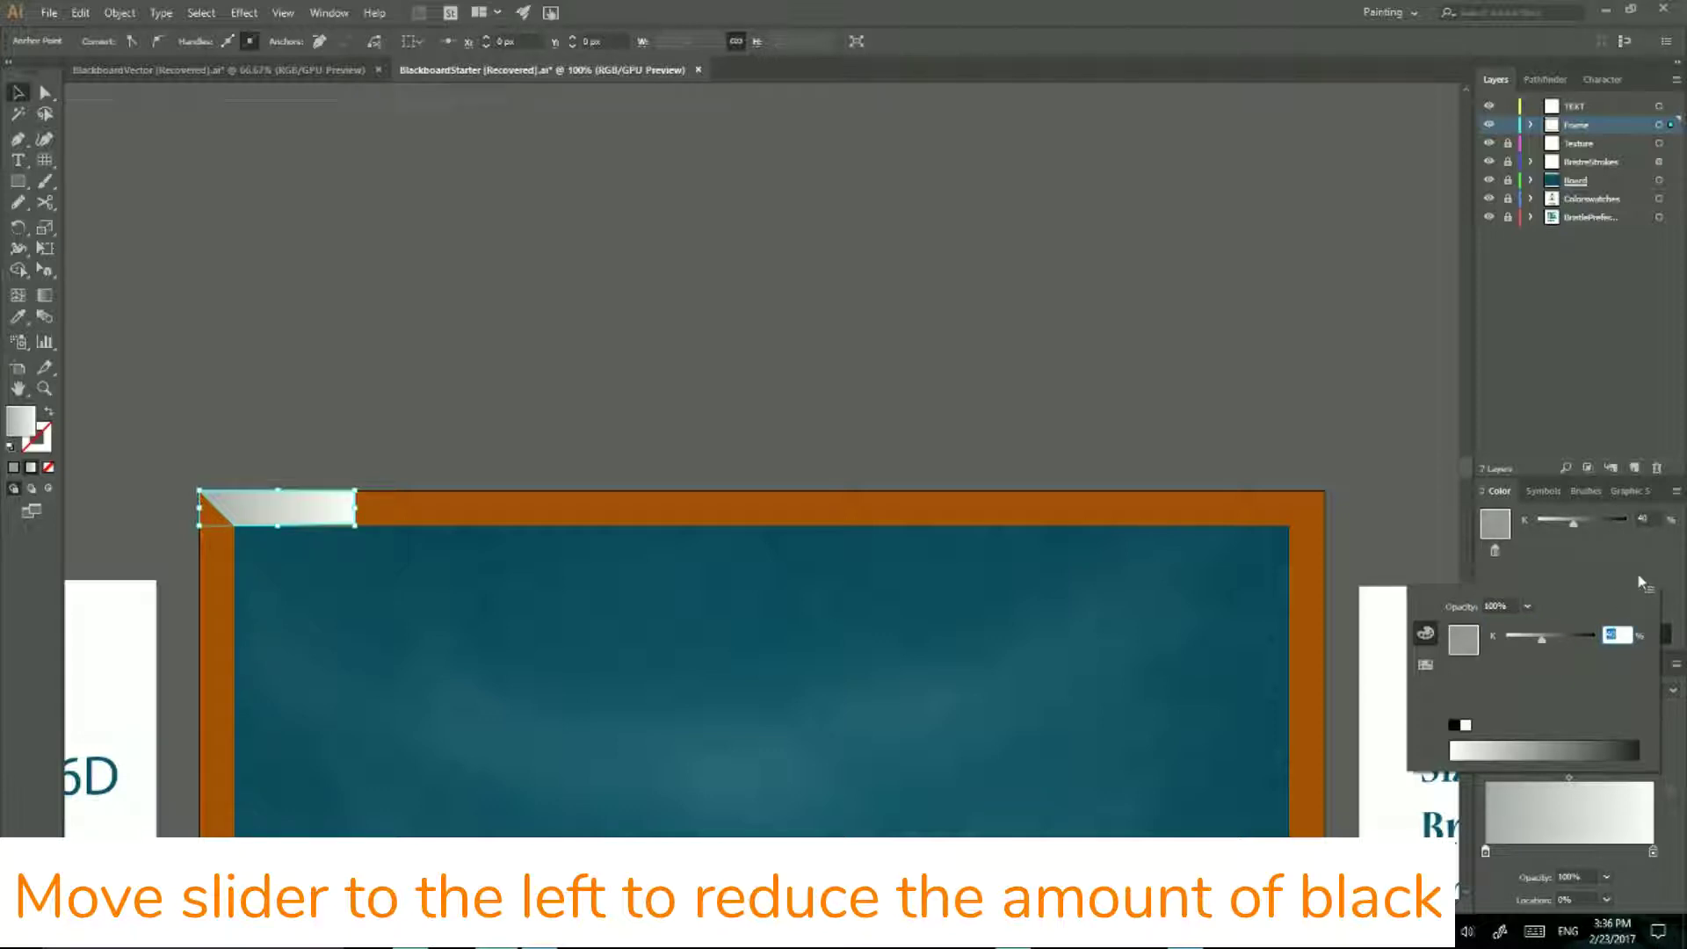
pyautogui.click(1637, 572)
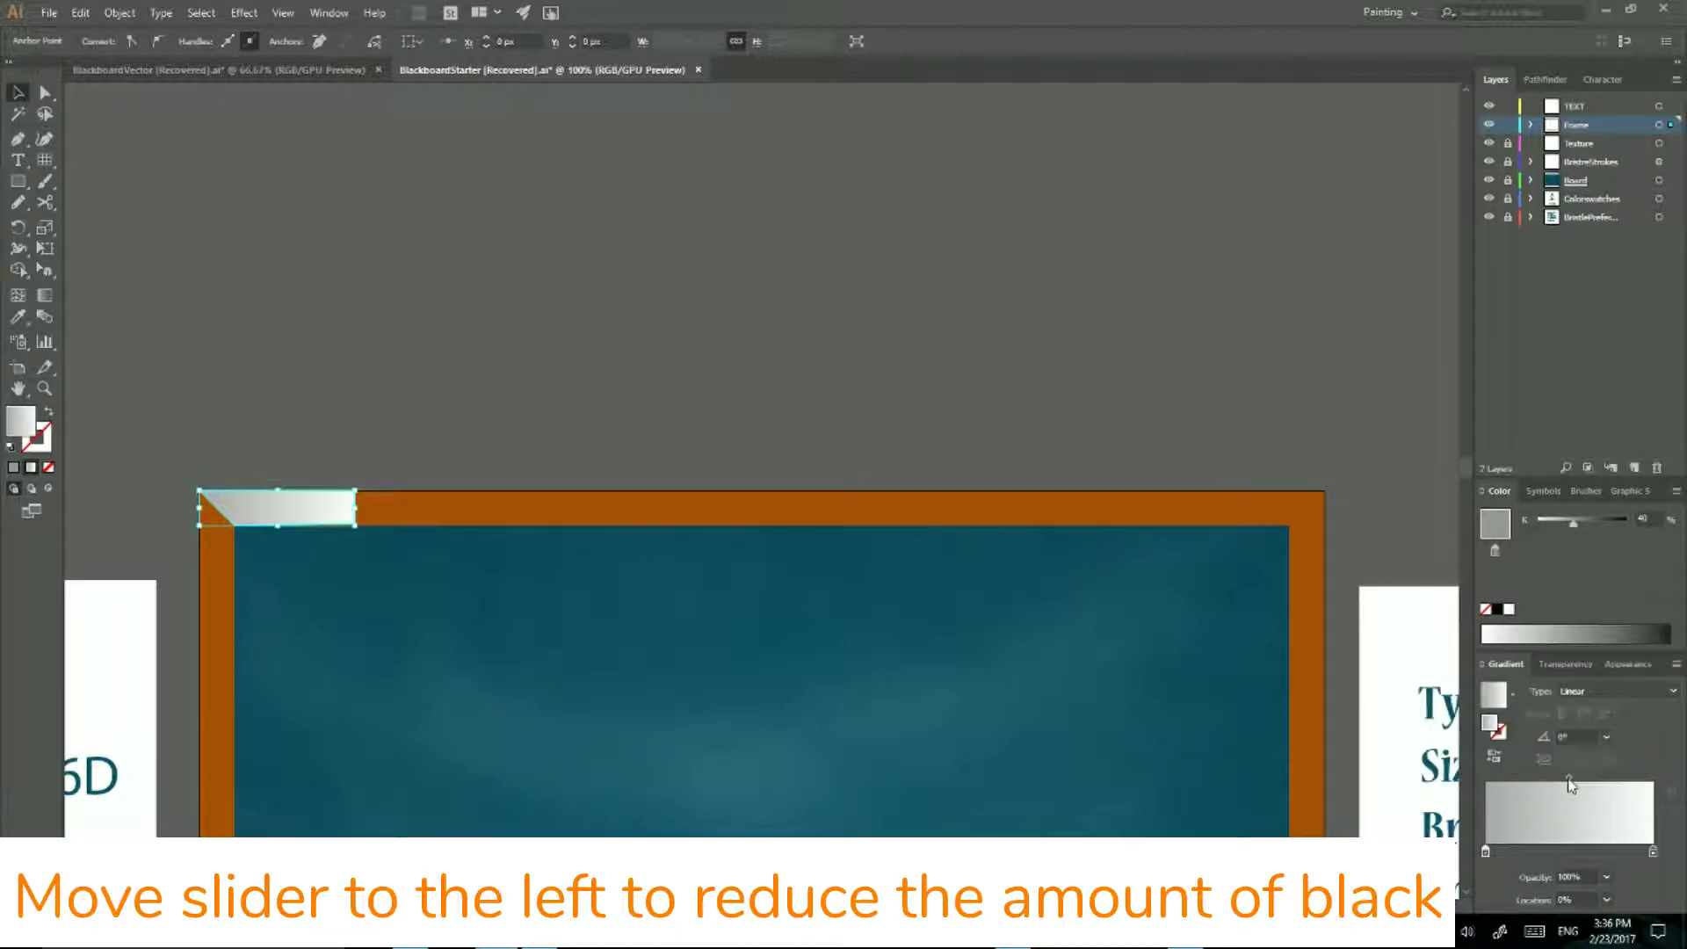
pyautogui.moveTo(1572, 785); pyautogui.dragTo(1533, 783)
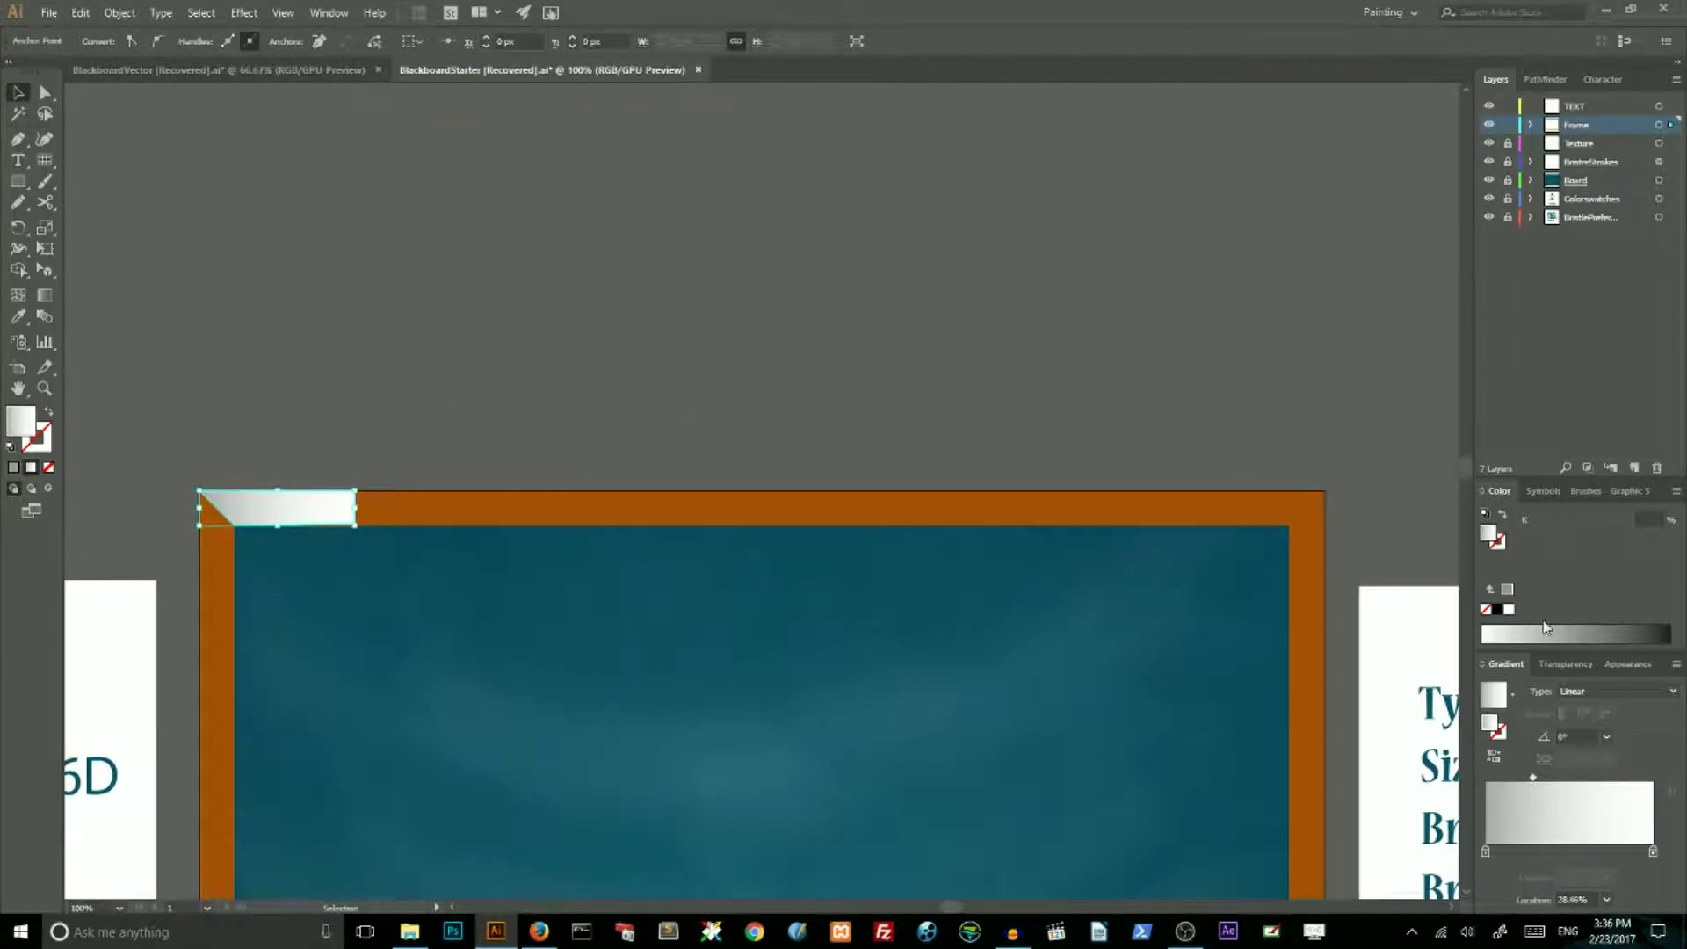
pyautogui.click(1550, 665)
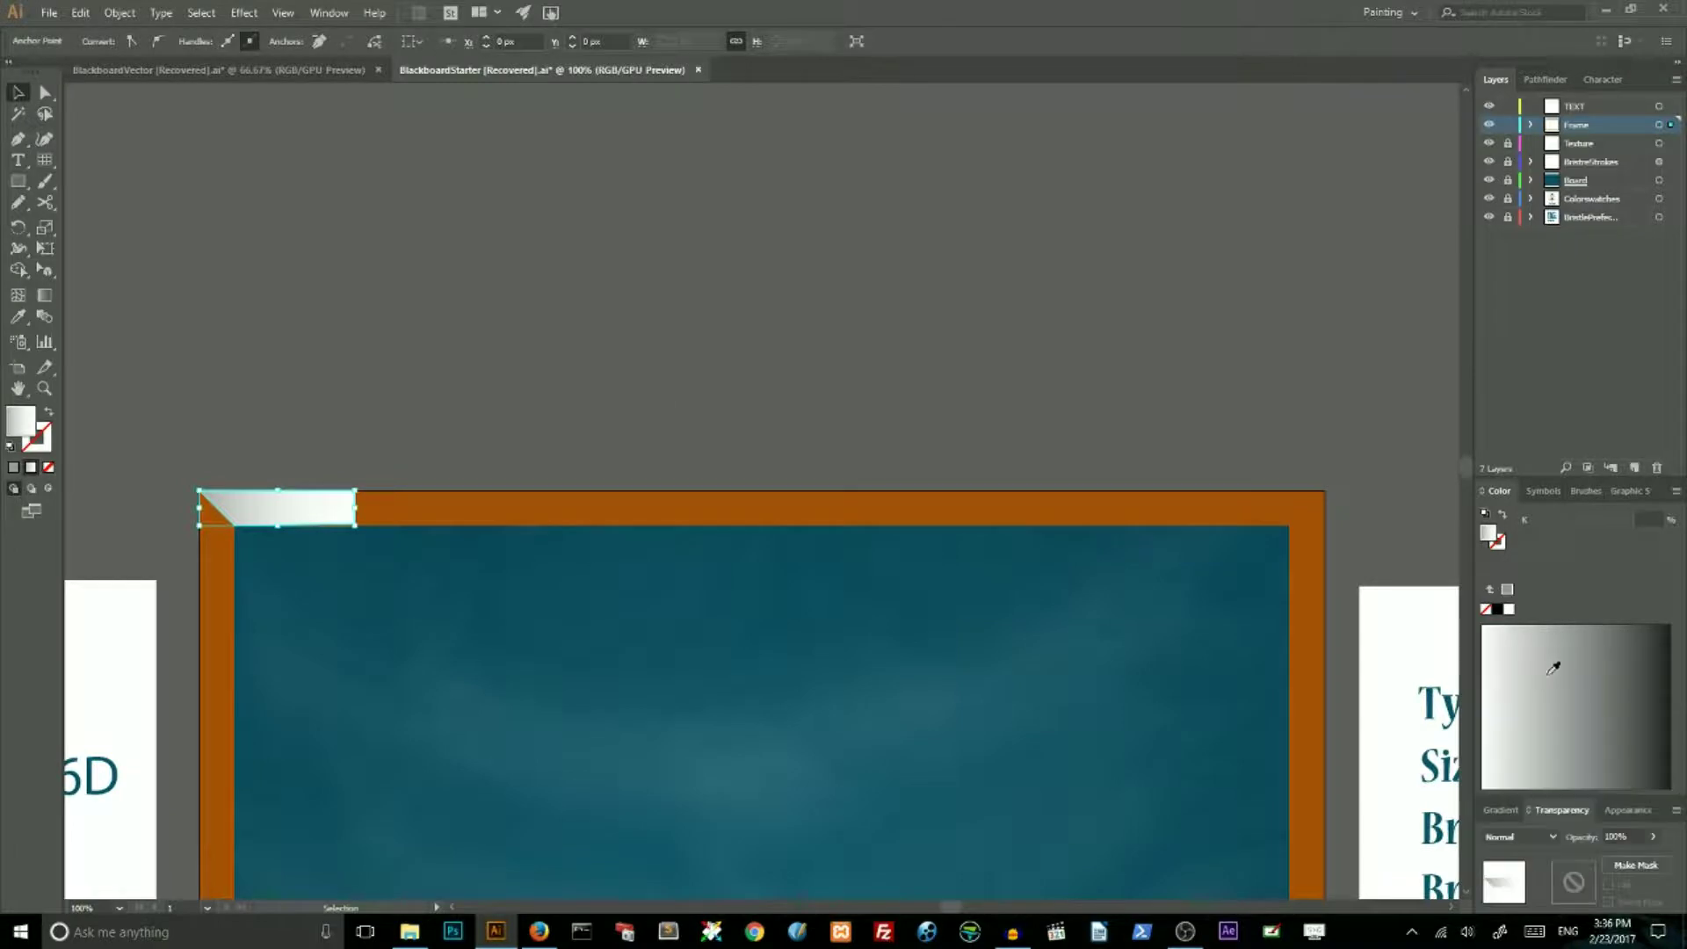
pyautogui.click(1511, 837)
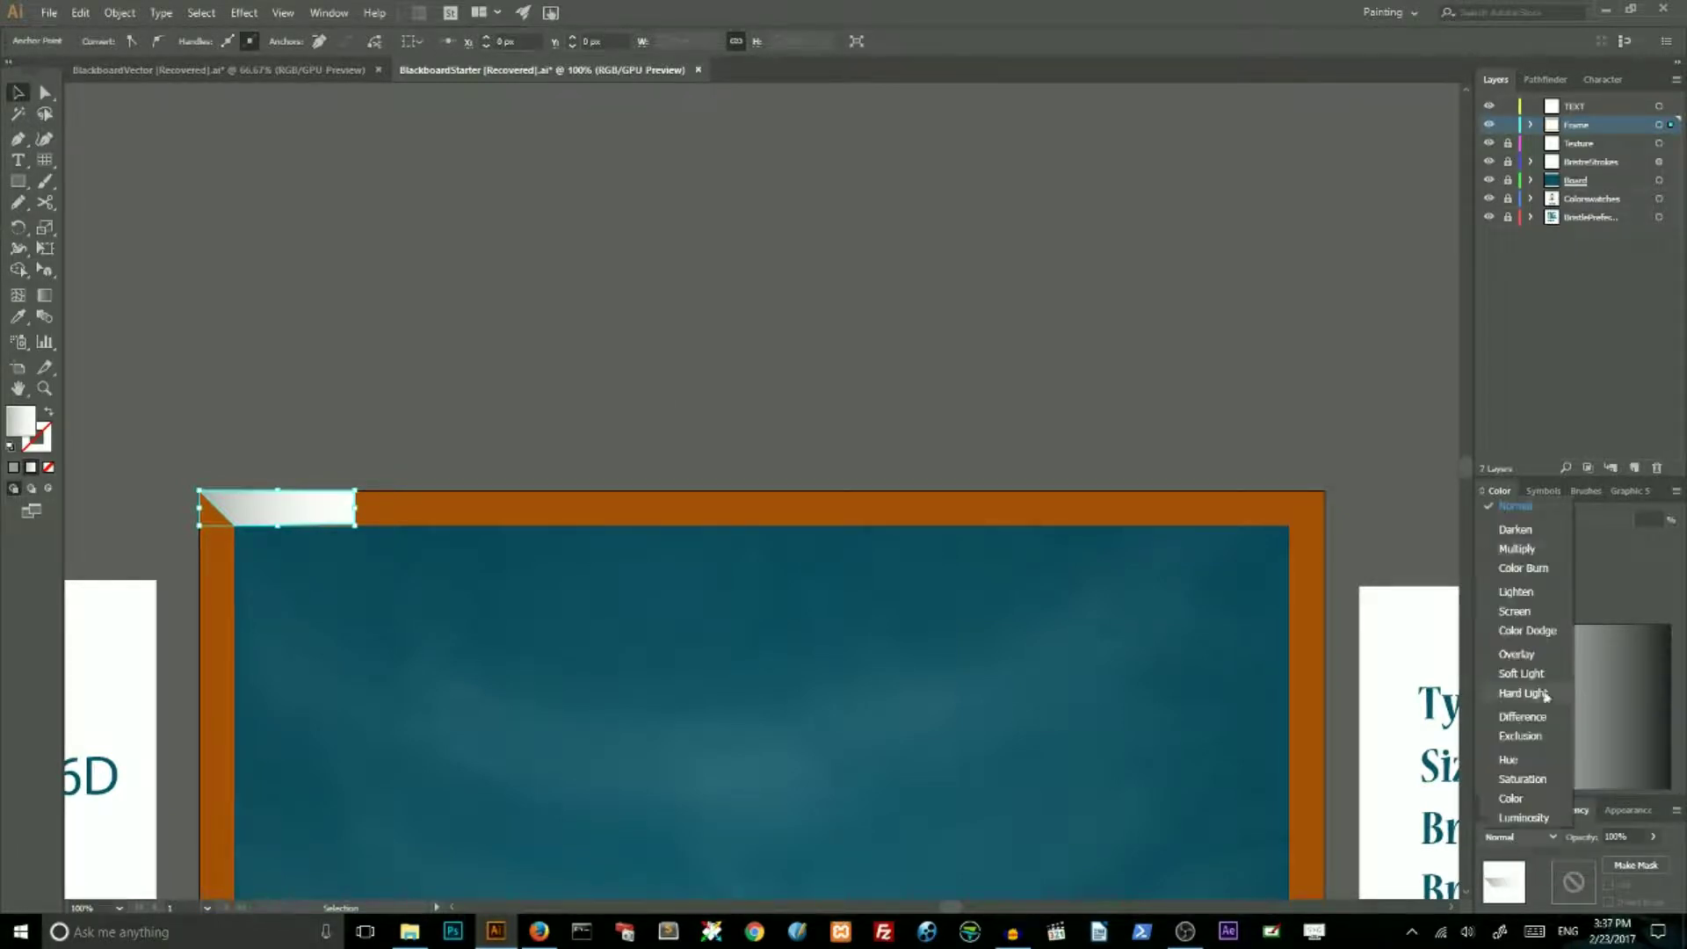
# Set the corner piece's blending mode to Multiply
pyautogui.click(1524, 564)
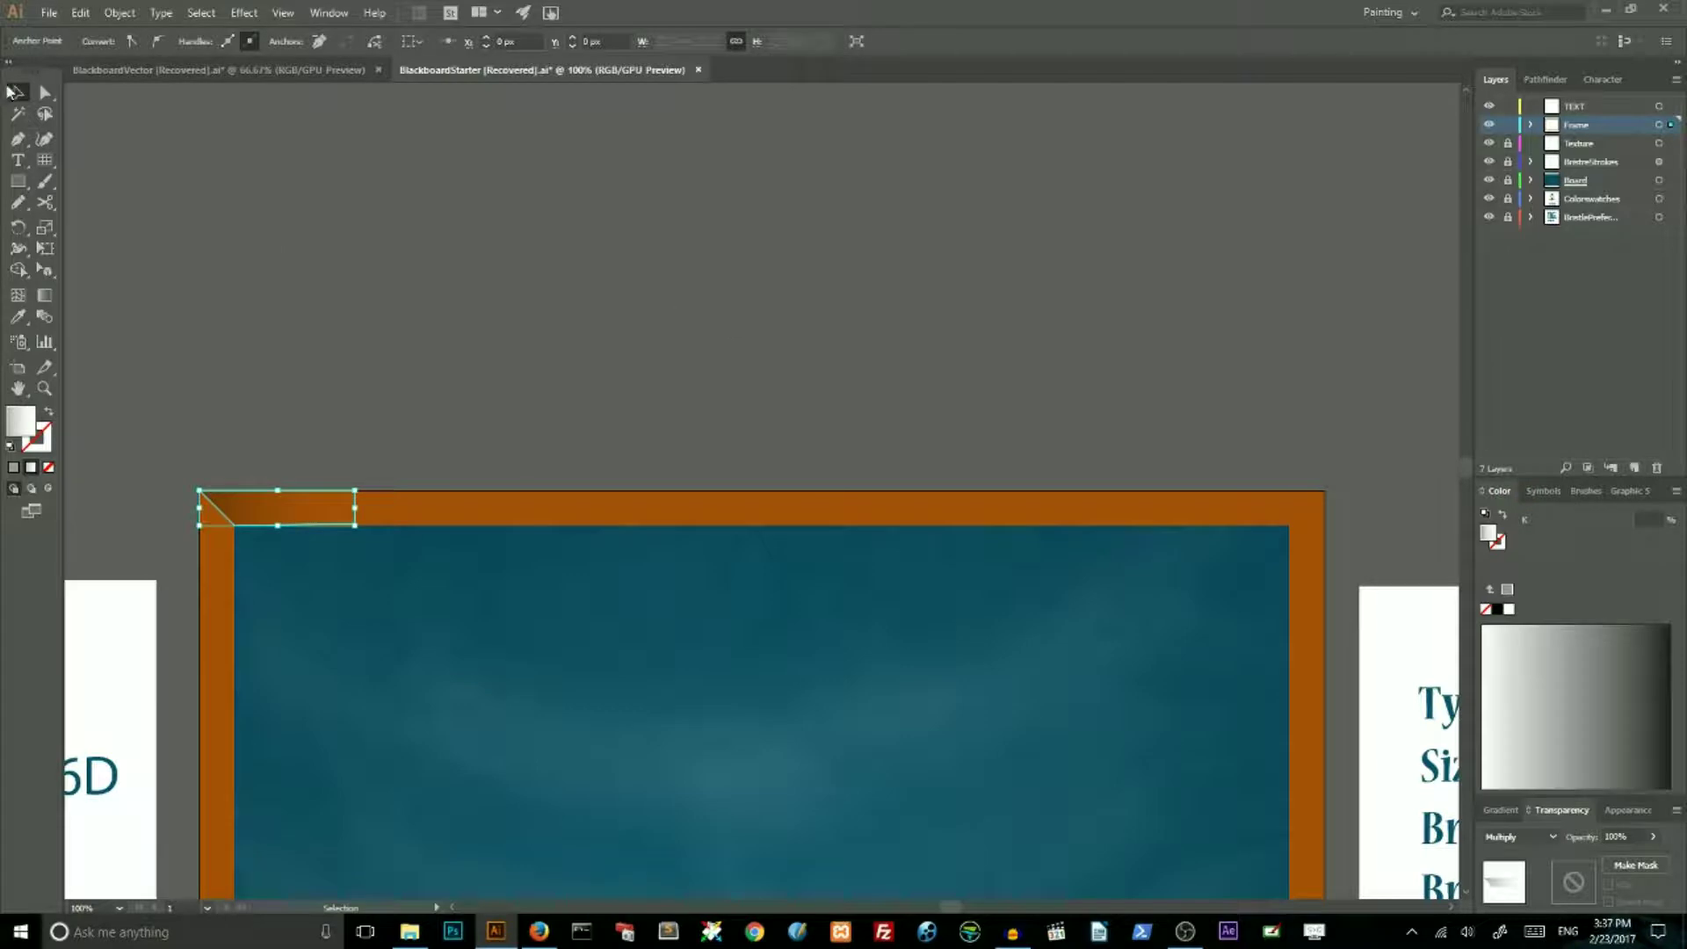
pyautogui.click(187, 254)
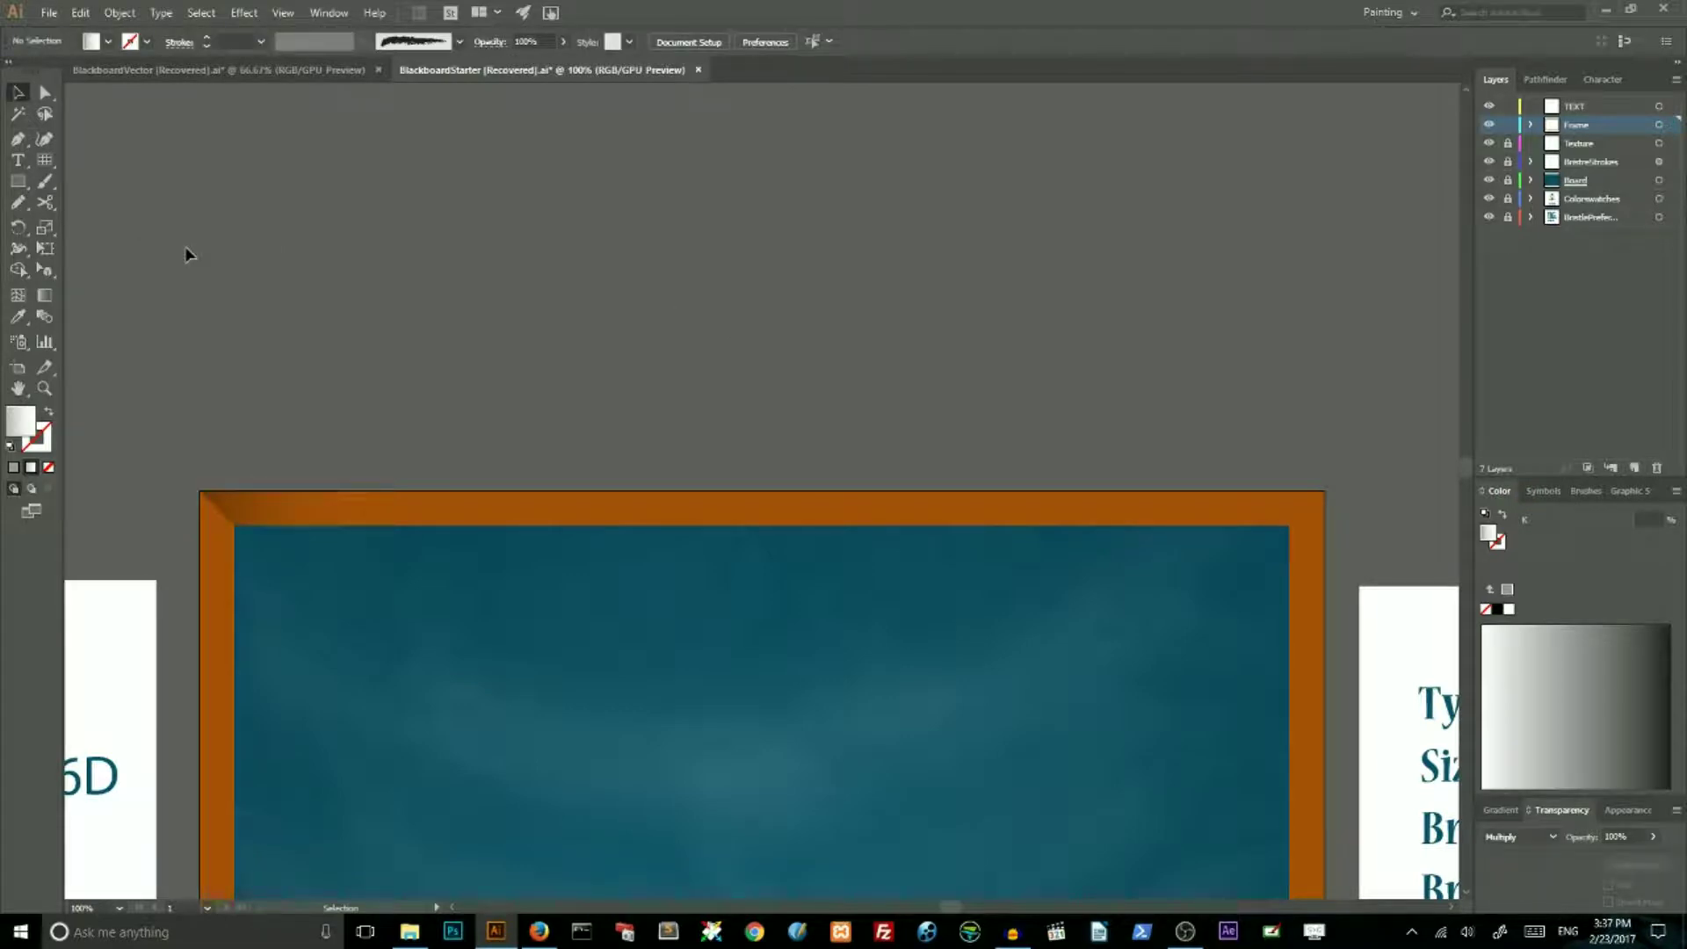
pyautogui.click(264, 518)
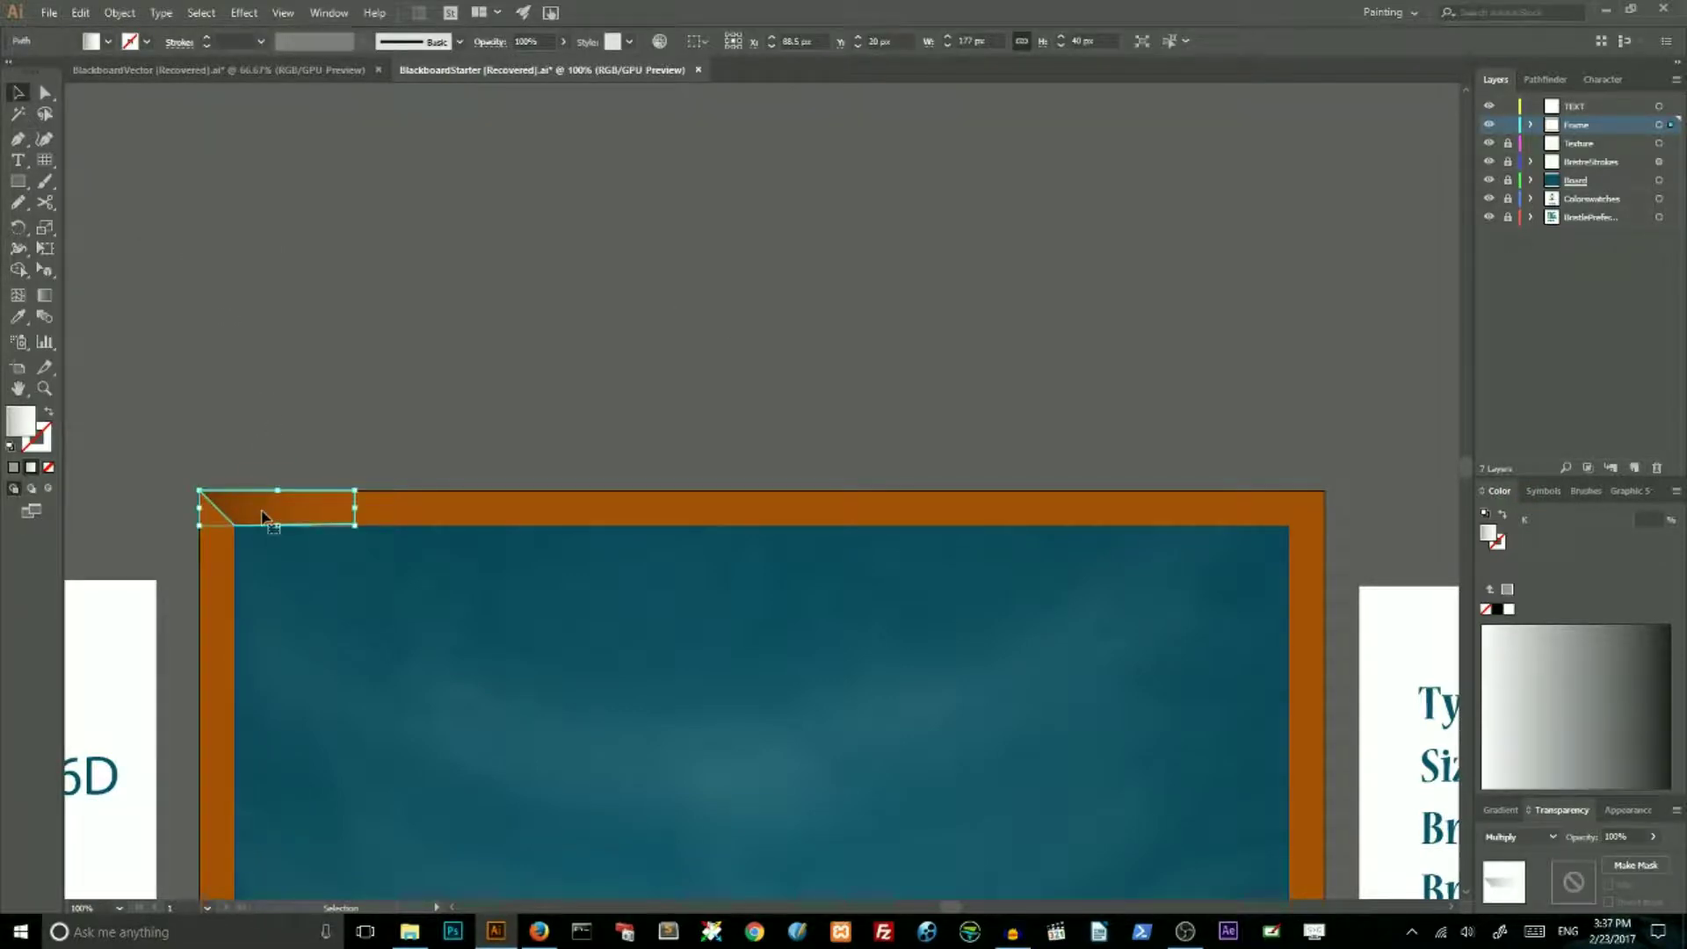
# Reflect a copy of the corner piece across the vertical axis and place it at the top-right corner
pyautogui.rightClick(262, 514)
pyautogui.moveTo(330, 774)
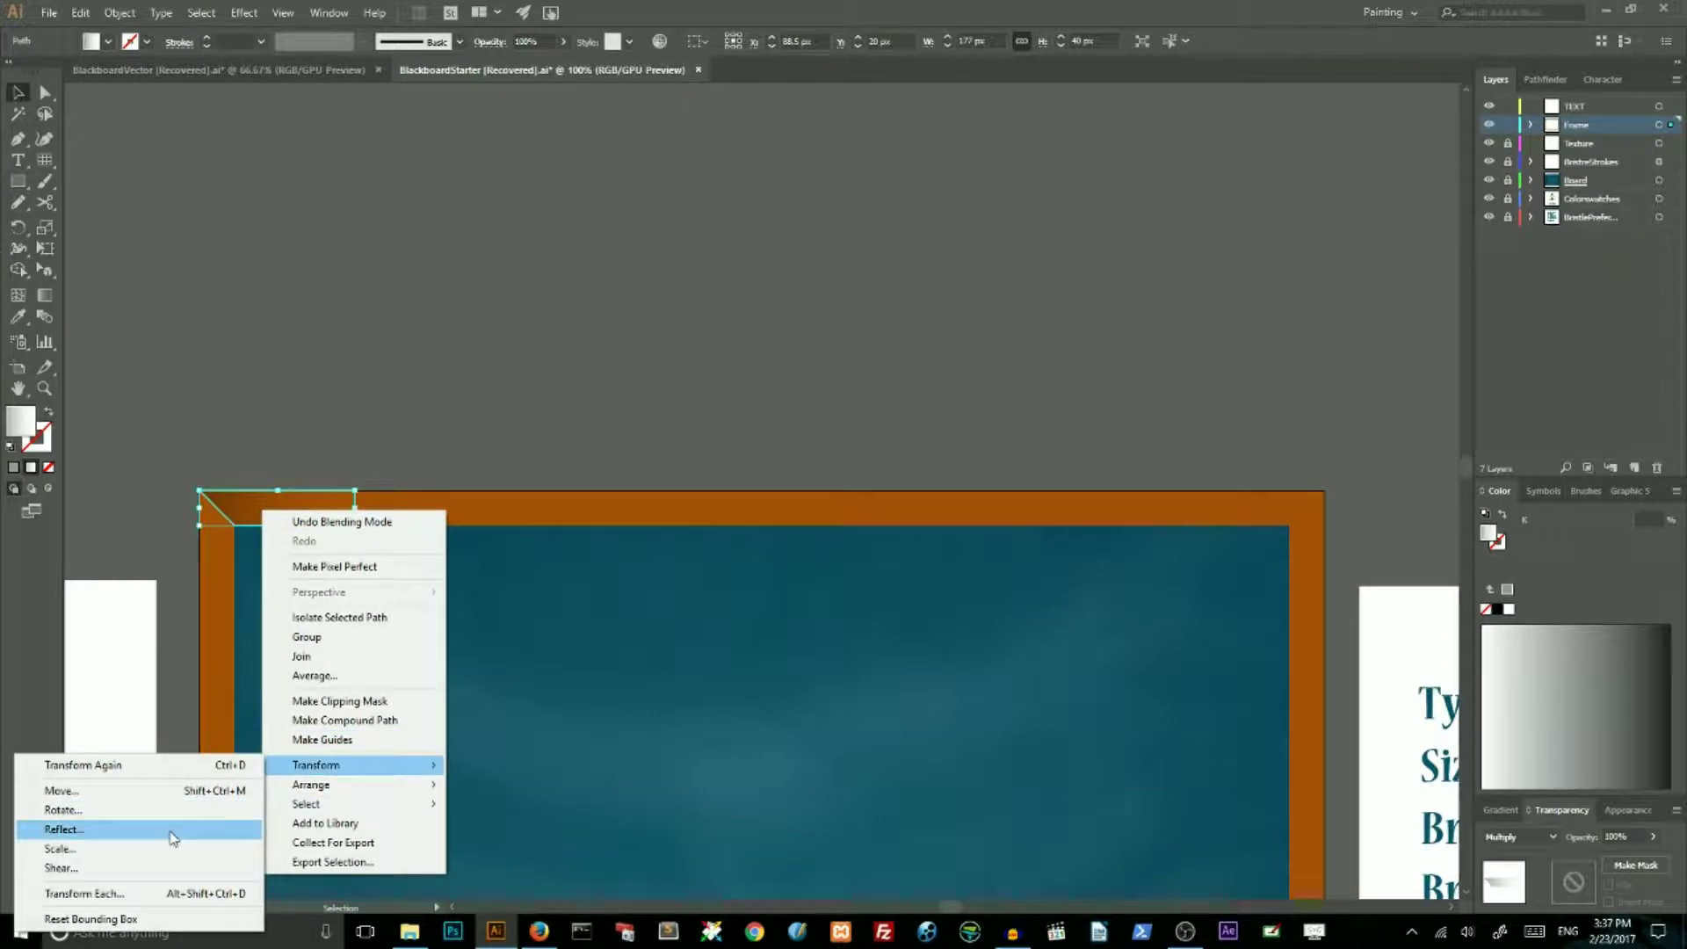
pyautogui.click(171, 832)
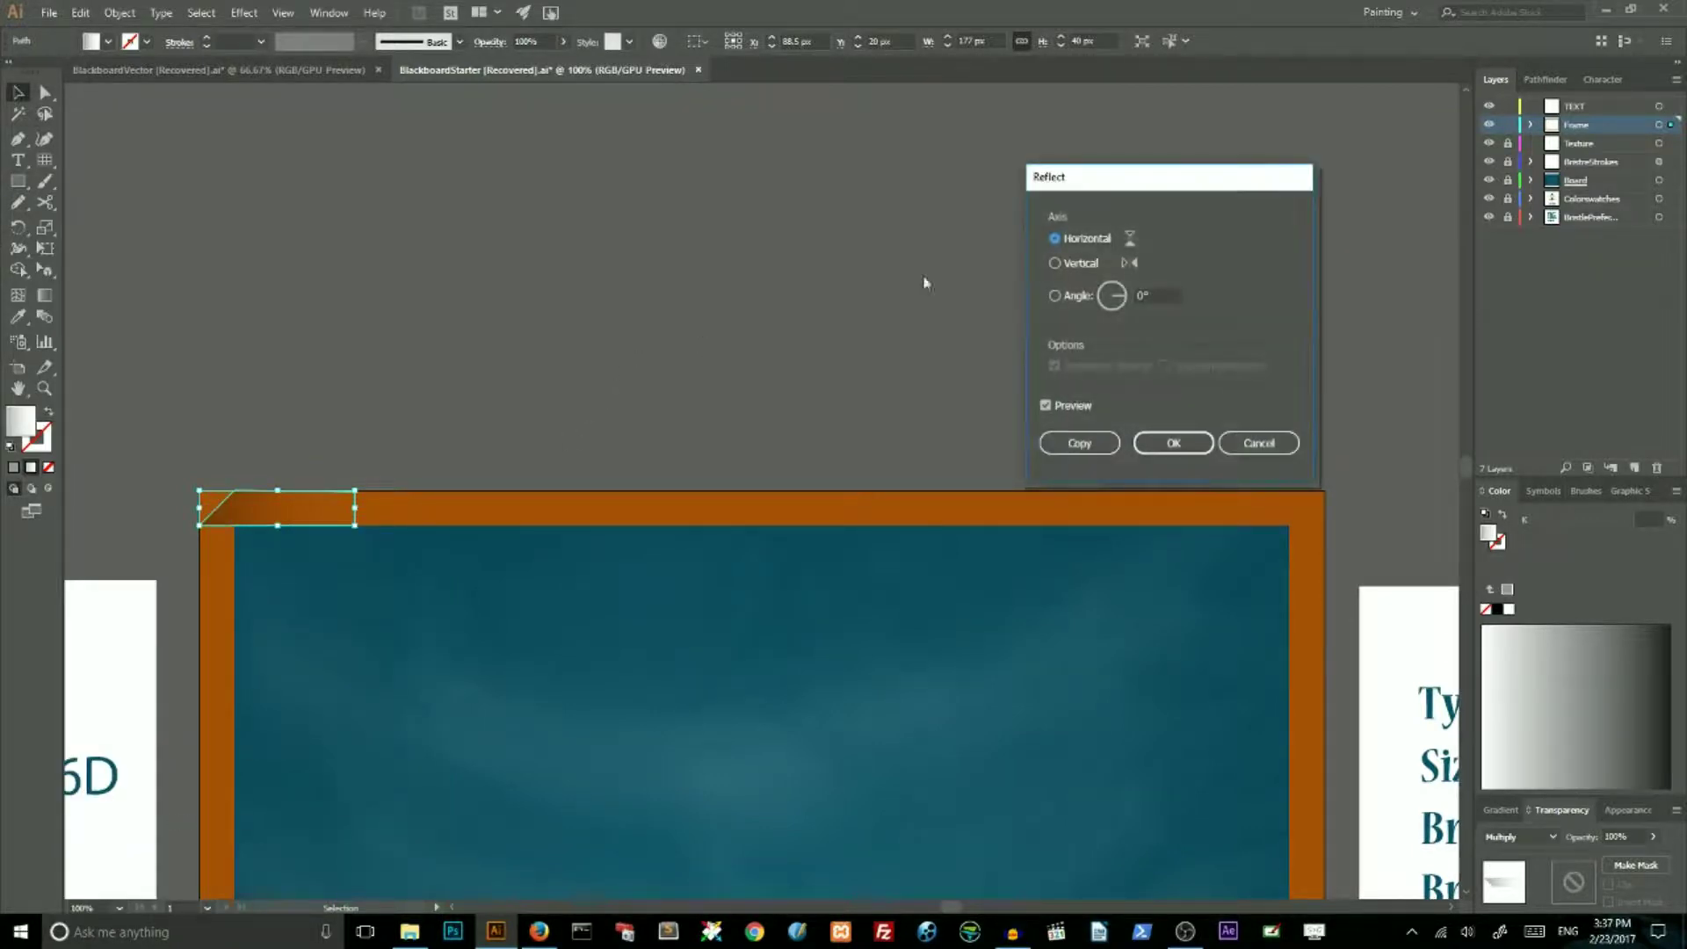
pyautogui.click(1055, 264)
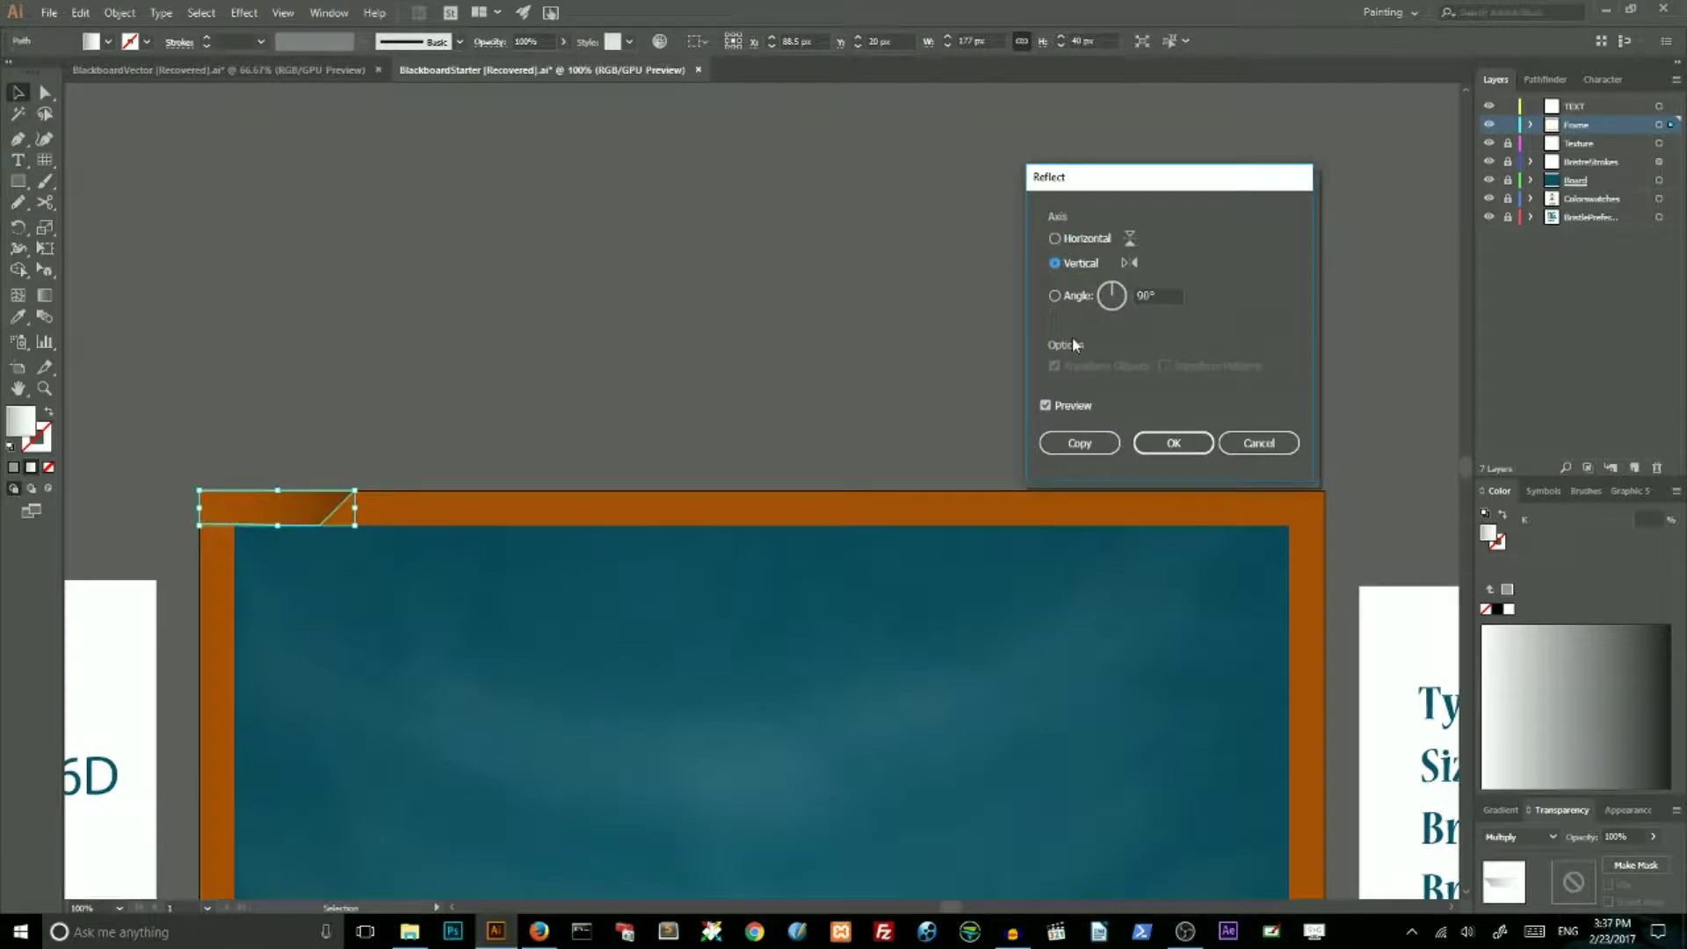
pyautogui.click(1080, 442)
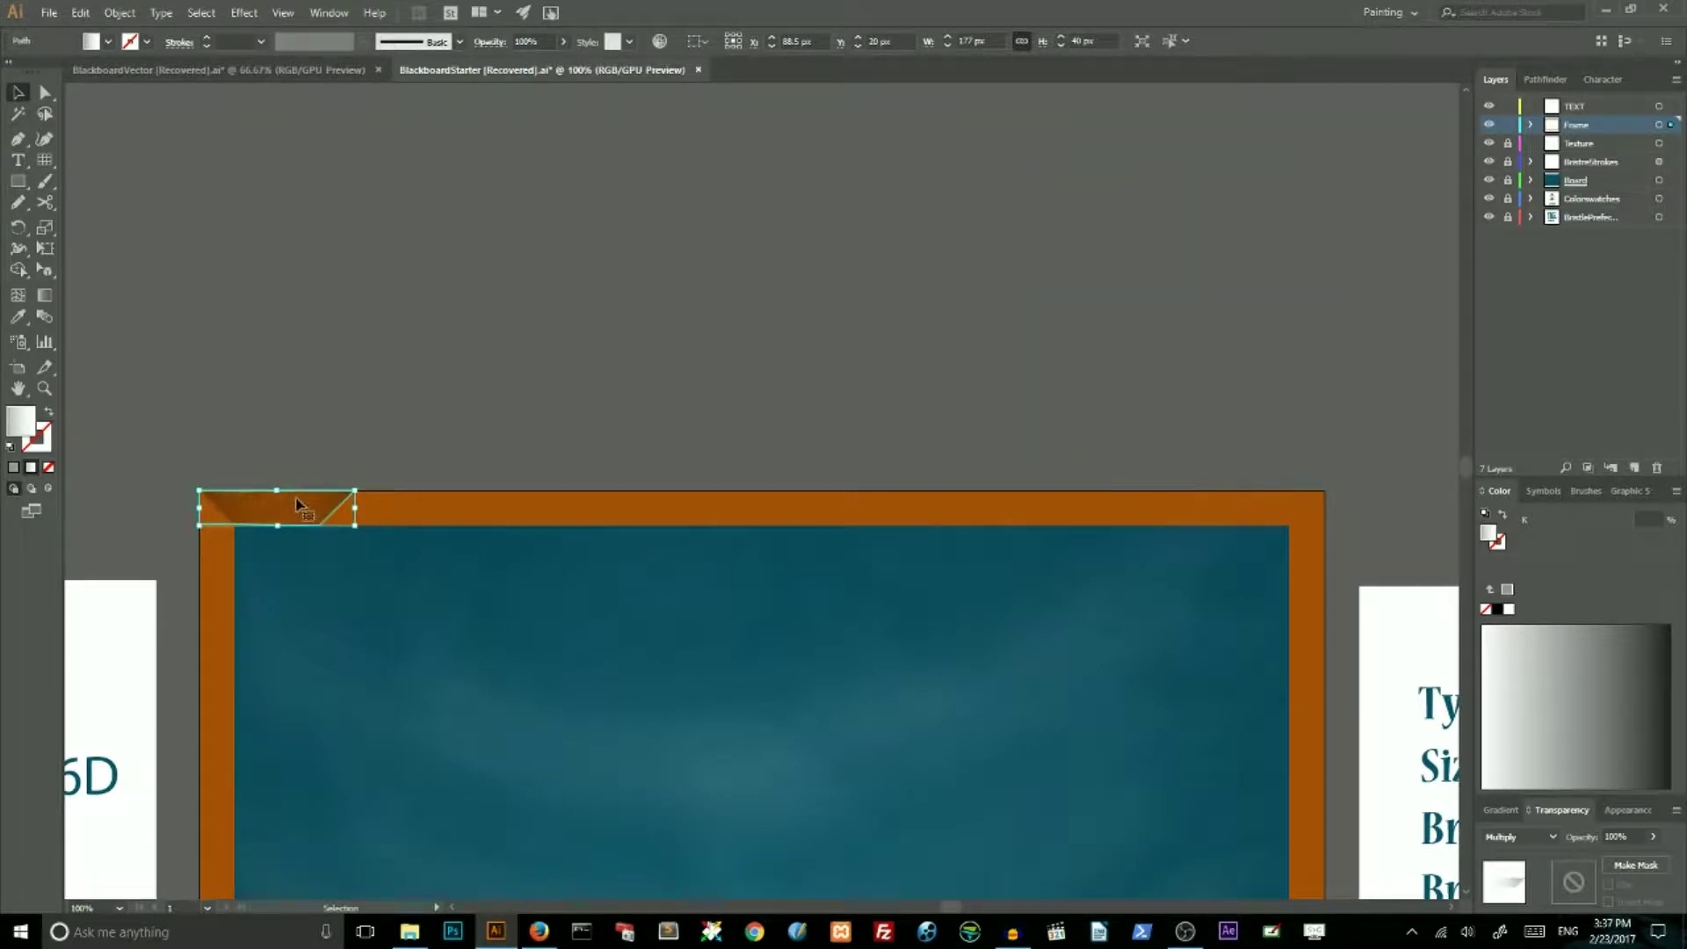
pyautogui.moveTo(295, 505); pyautogui.dragTo(1260, 510)
# Group the top-left and top-right corner pieces together
pyautogui.click(1035, 290)
pyautogui.scroll(-2, 1031, 279)
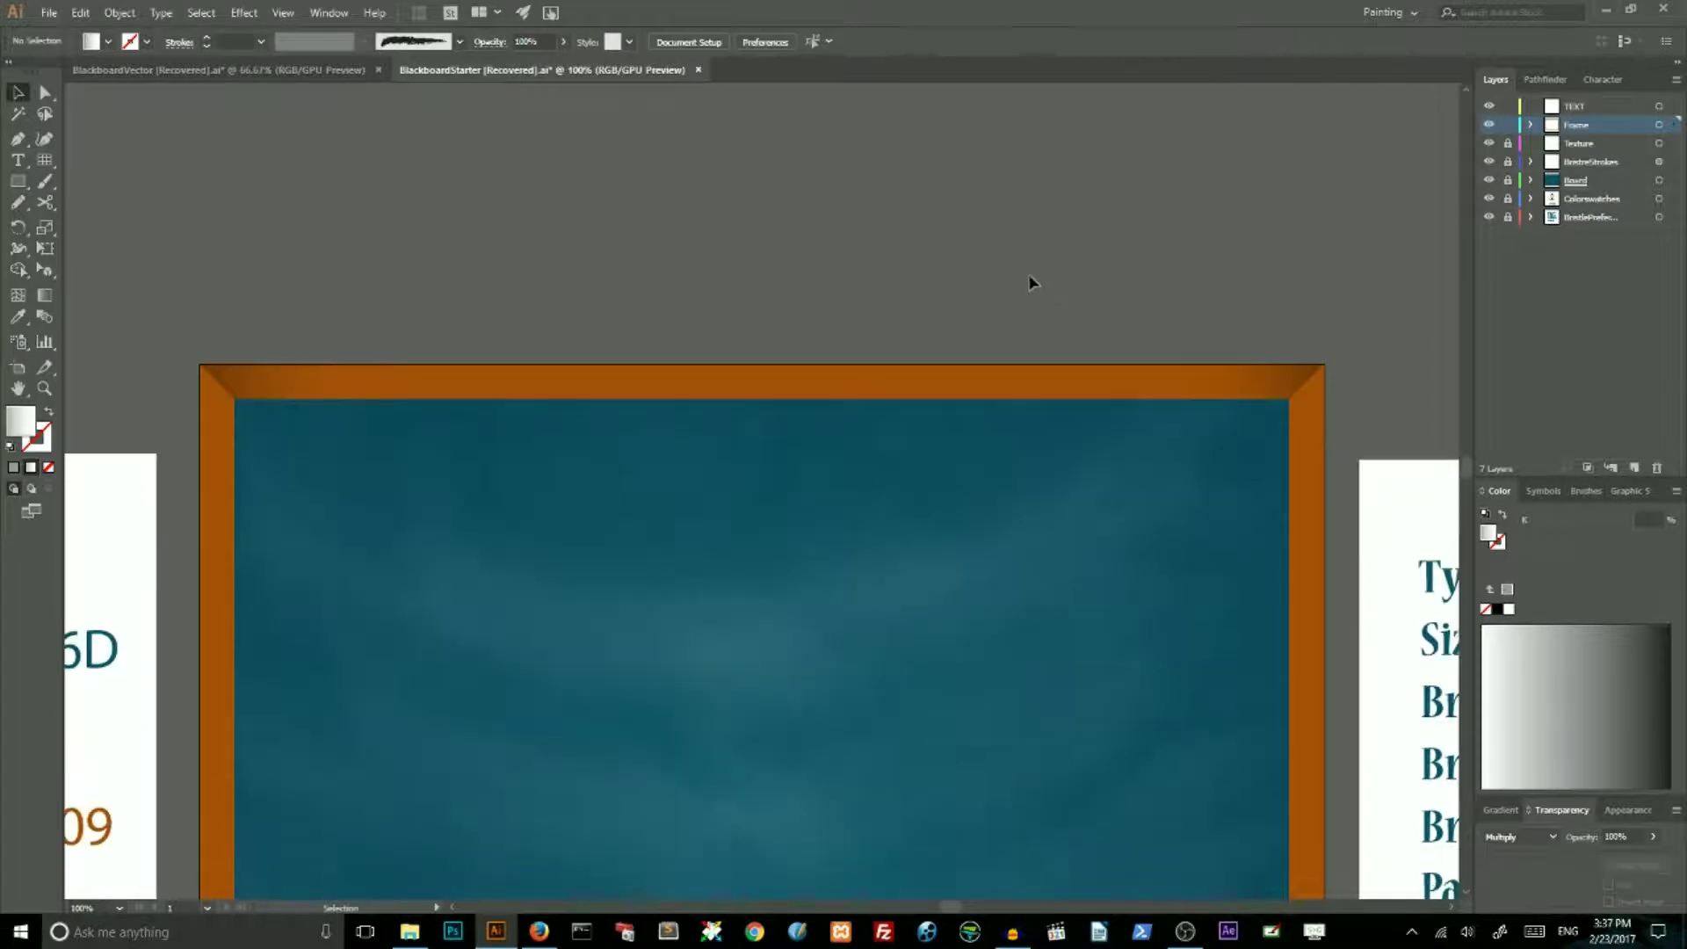
pyautogui.click(1260, 367)
pyautogui.keyDown('shift'); pyautogui.click(275, 377); pyautogui.keyUp('shift')
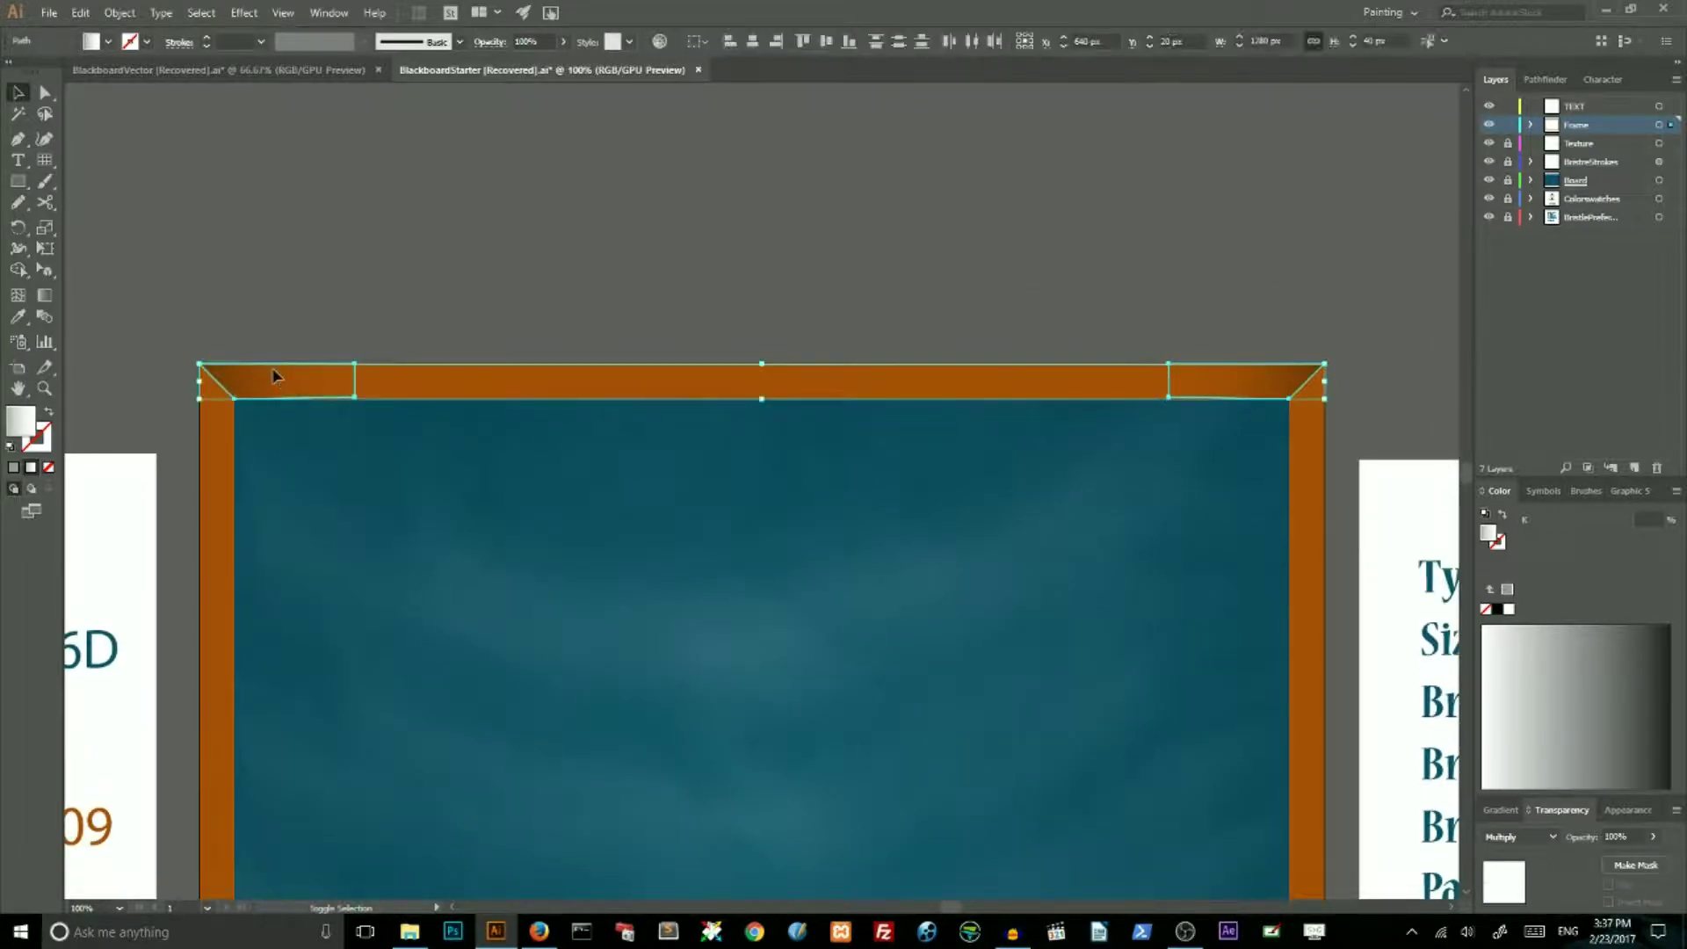
pyautogui.scroll(-2, 657, 192)
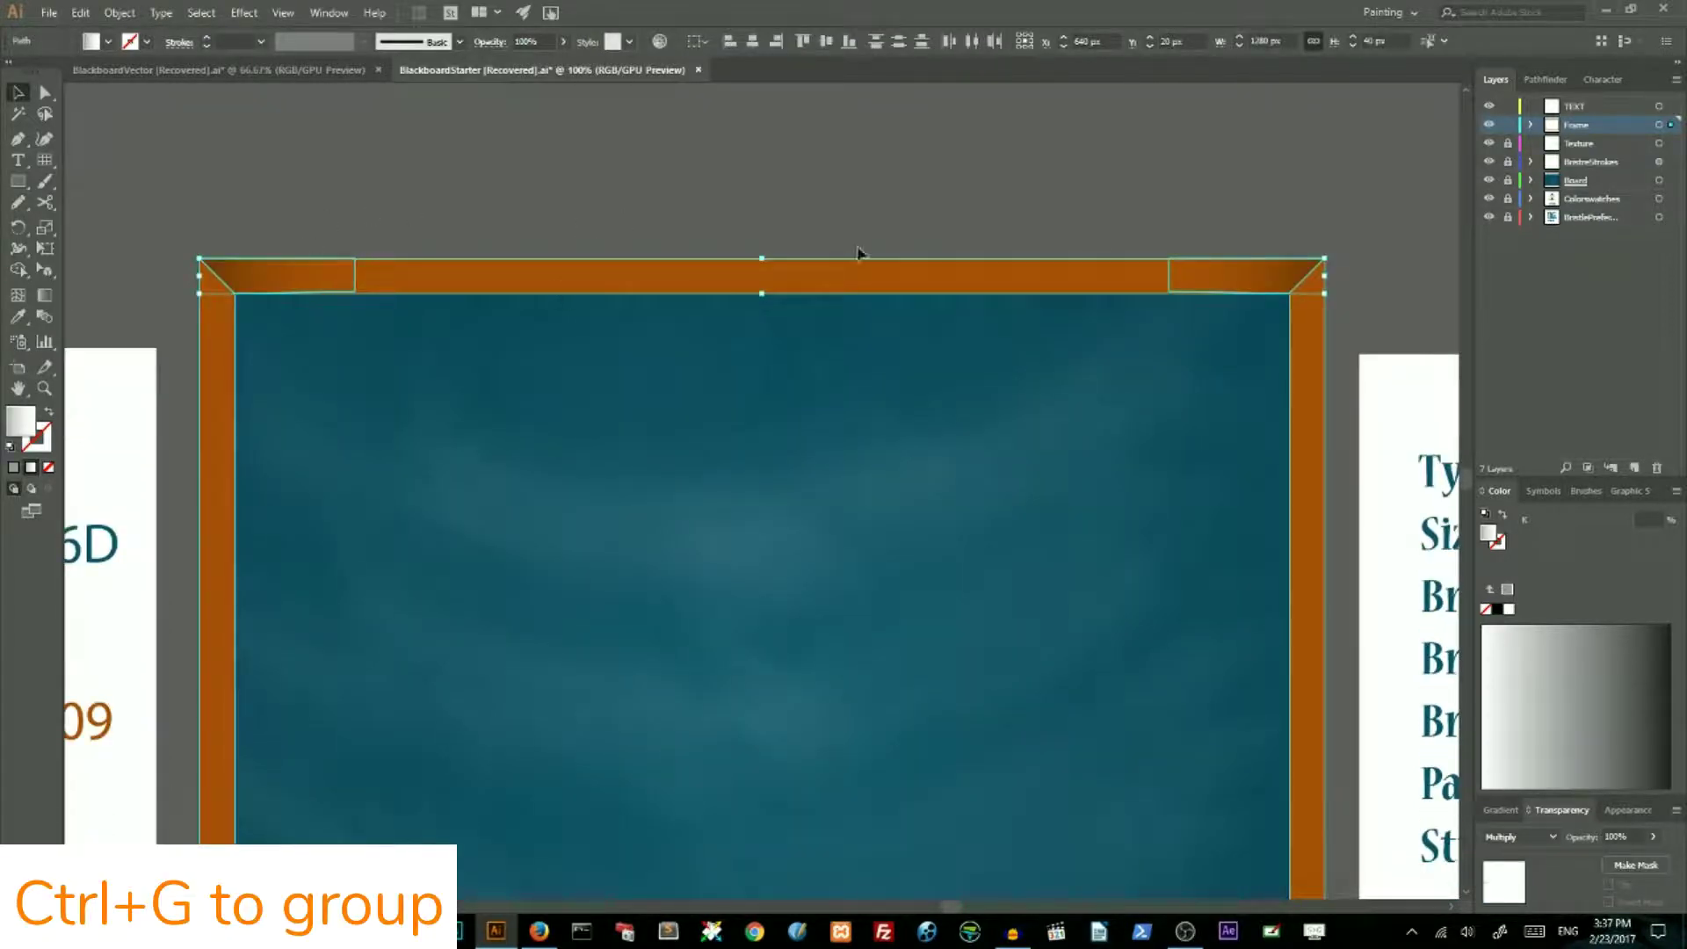
pyautogui.rightClick(305, 274)
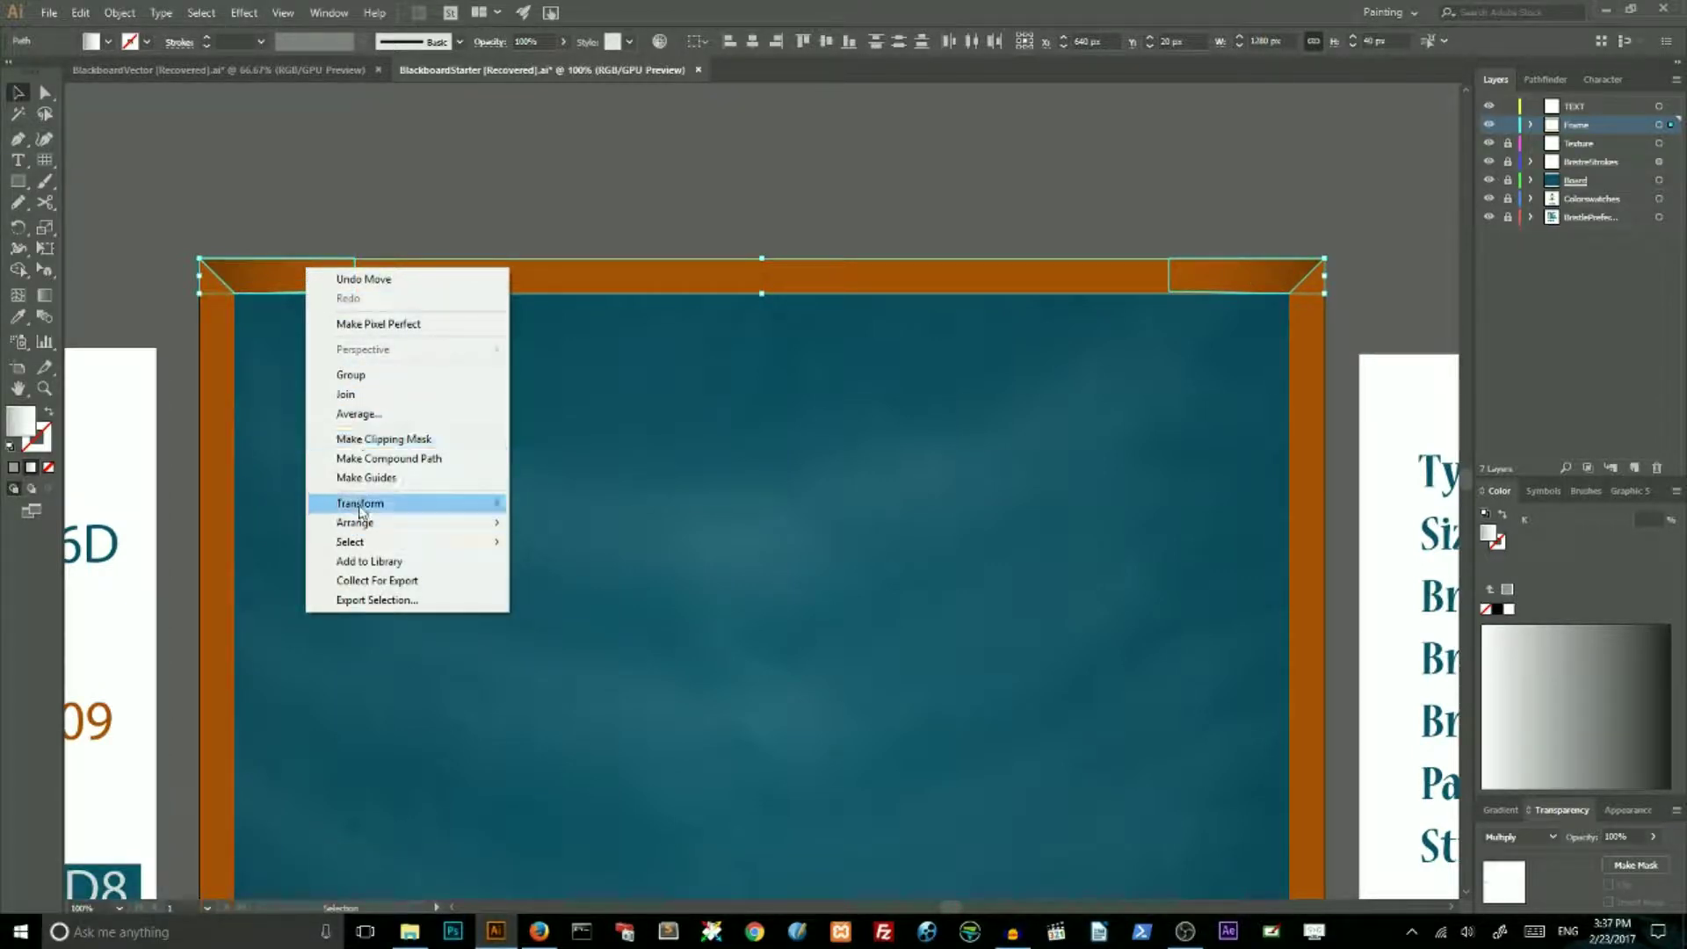
pyautogui.click(364, 376)
# Place a copy of the corner group along the frame's bottom edge, rotated 180°
pyautogui.press('a')
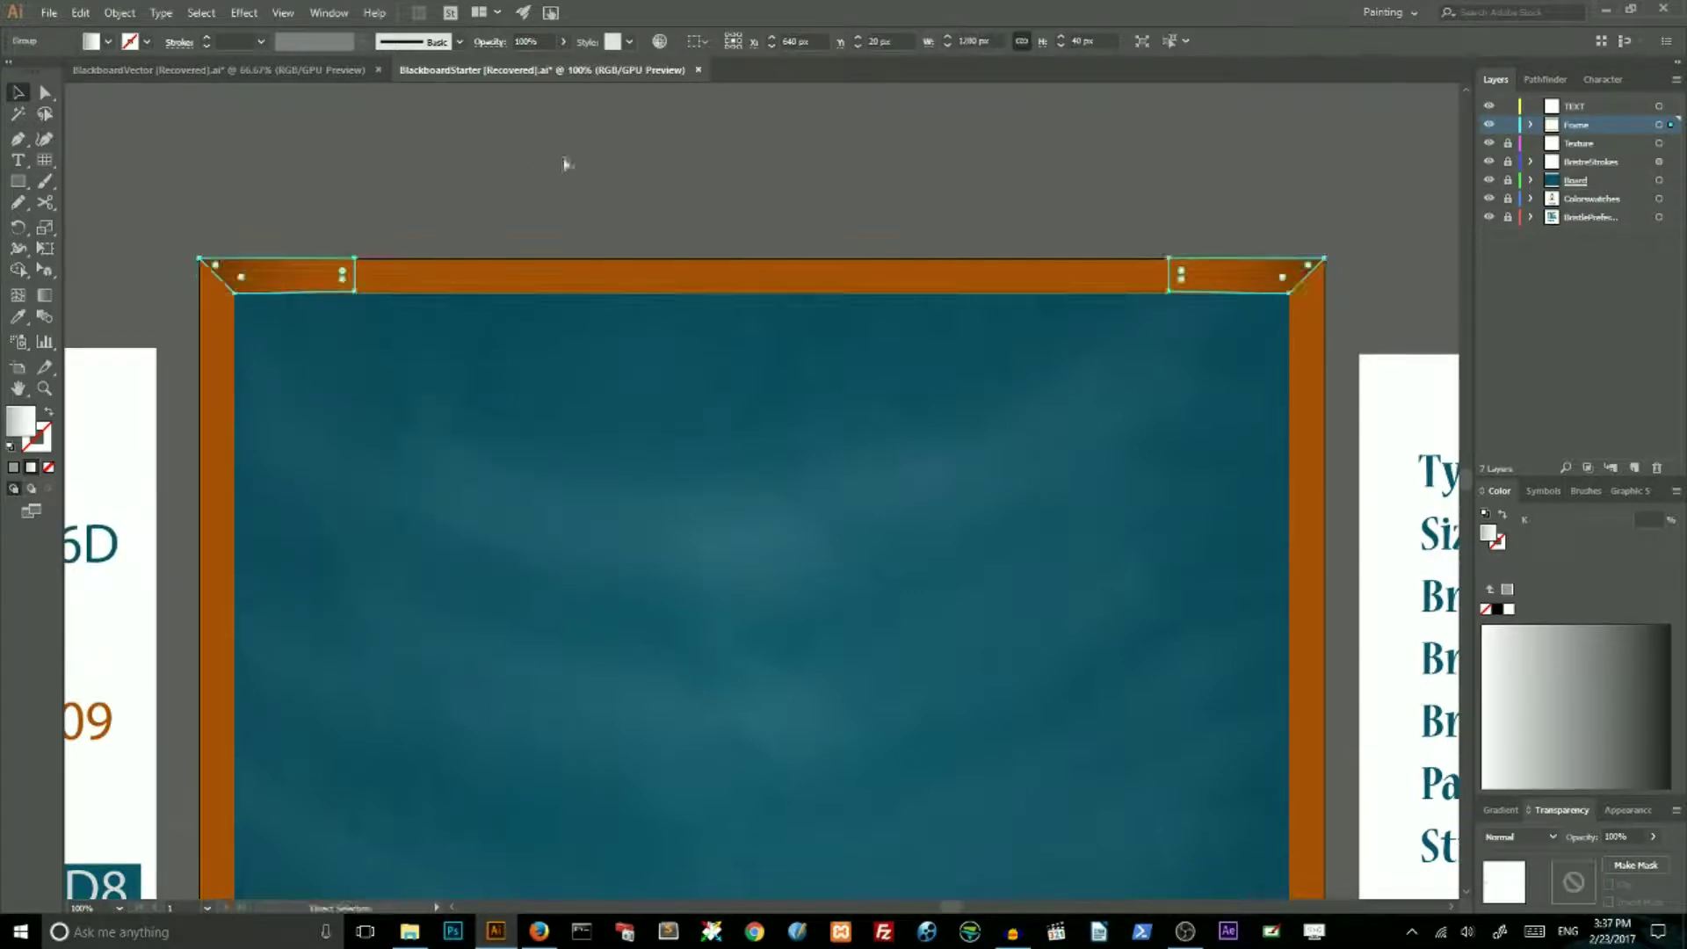
pyautogui.hotkey('ctrl', '-')
pyautogui.hotkey('ctrl', '-')
pyautogui.press('v')
pyautogui.scroll(-3, 564, 163)
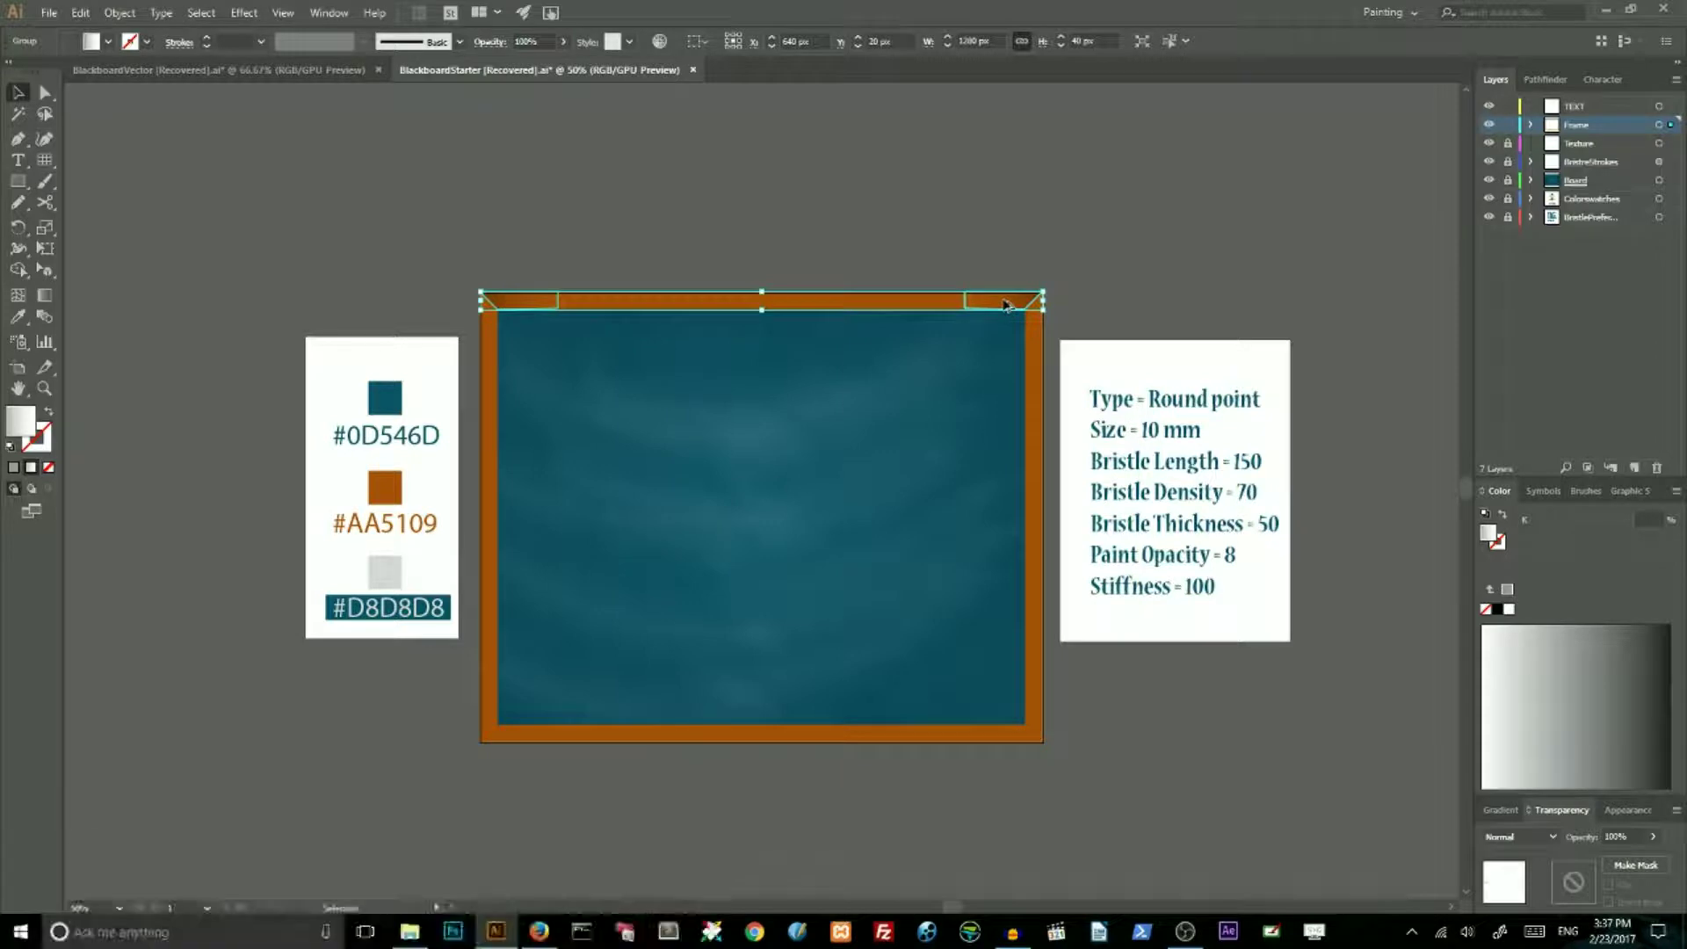
pyautogui.moveTo(1004, 305); pyautogui.dragTo(973, 740)
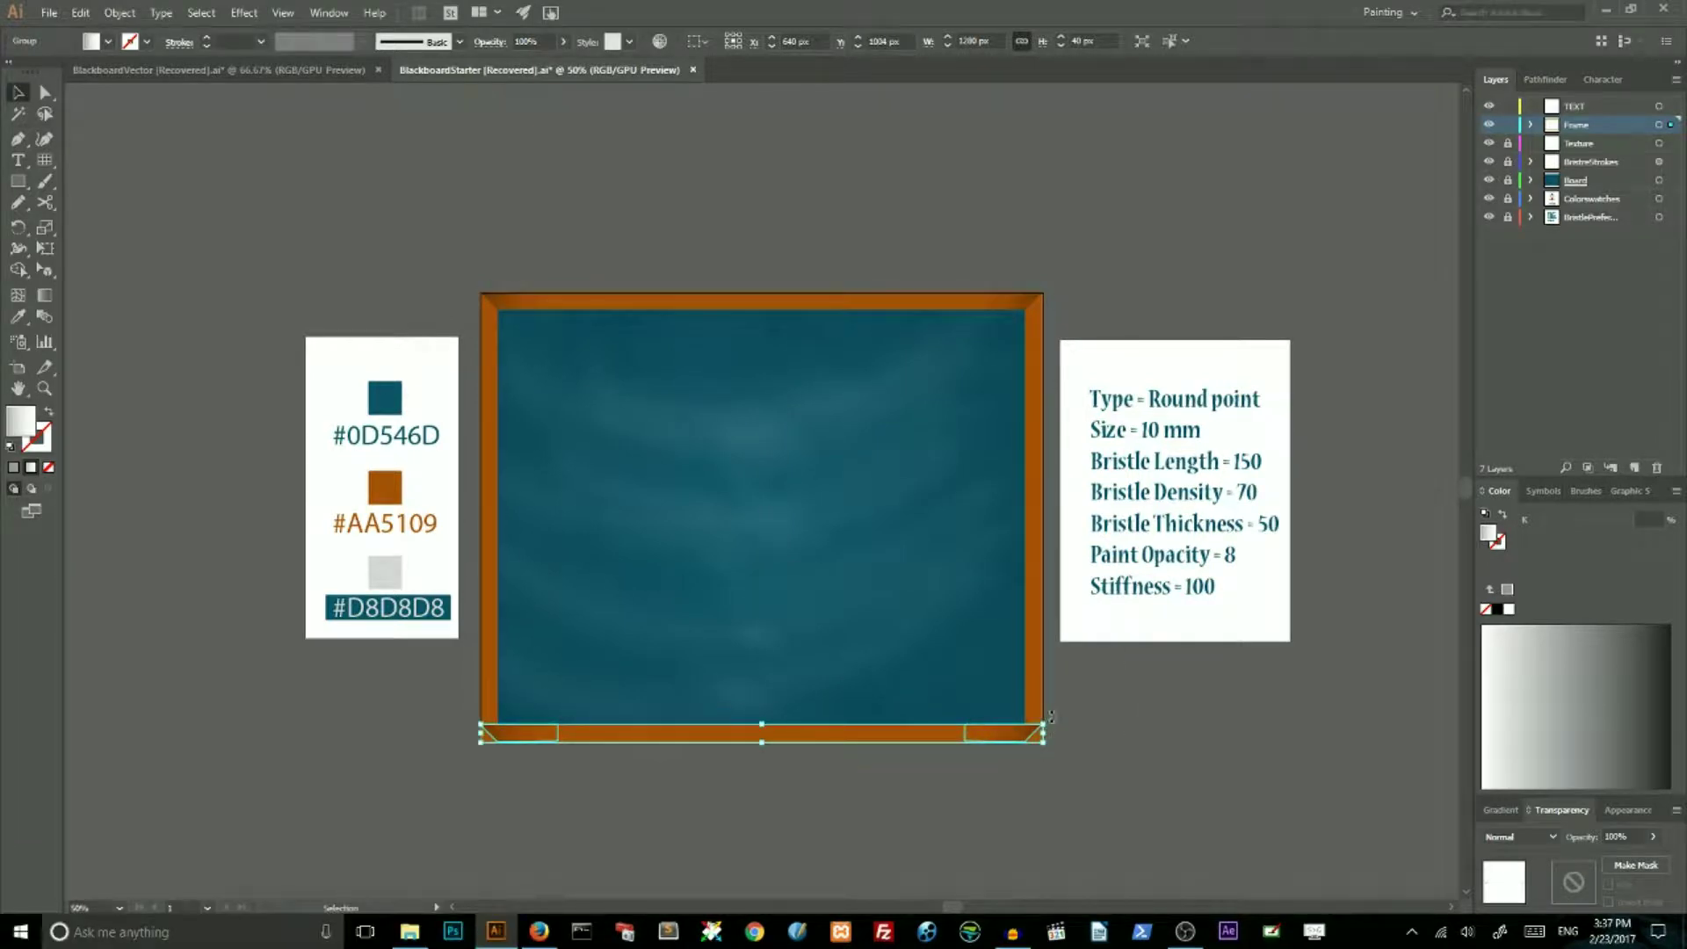
pyautogui.click(1053, 717)
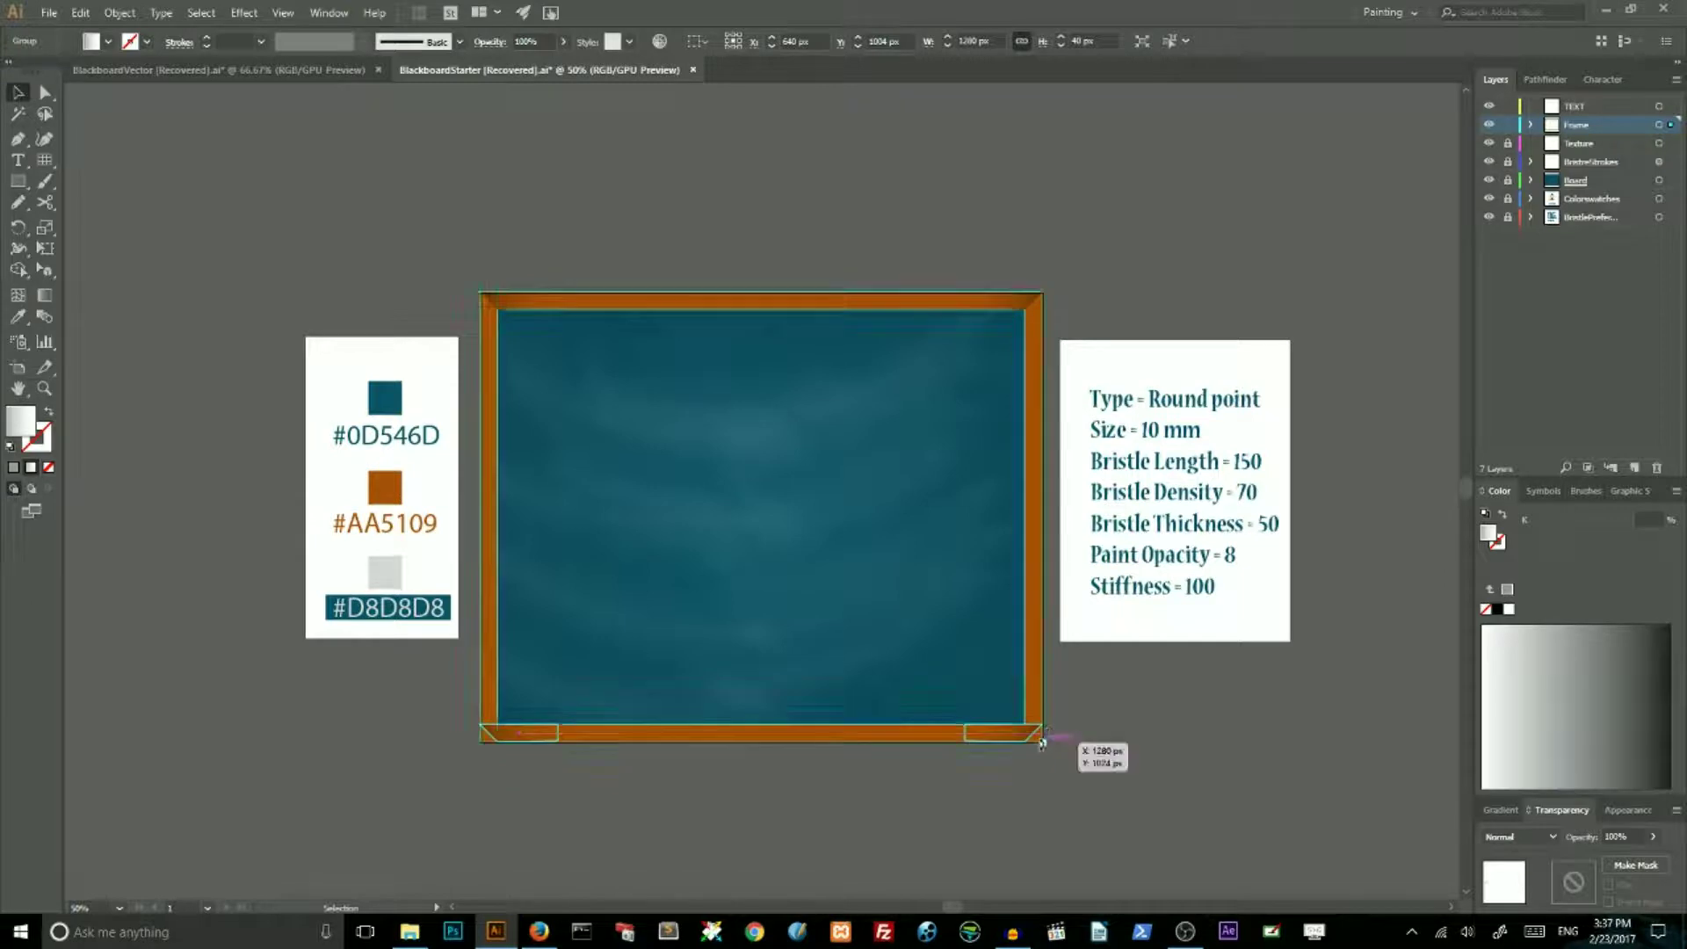
pyautogui.moveTo(991, 786); pyautogui.dragTo(655, 773)
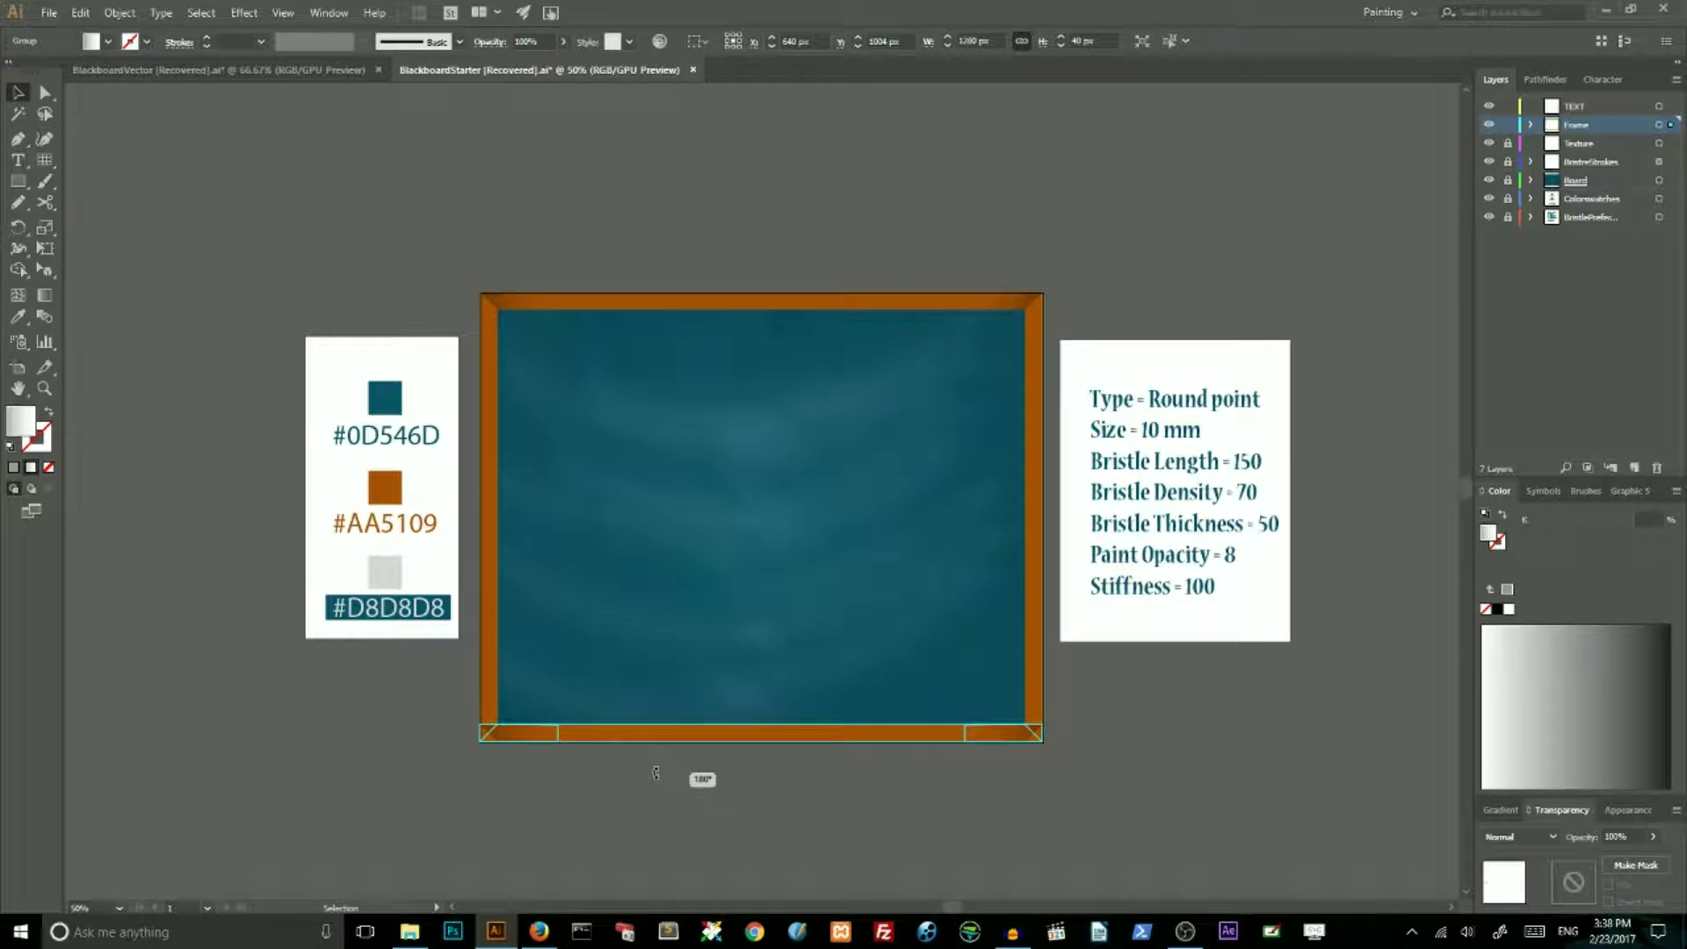
pyautogui.moveTo(655, 773); pyautogui.dragTo(657, 775)
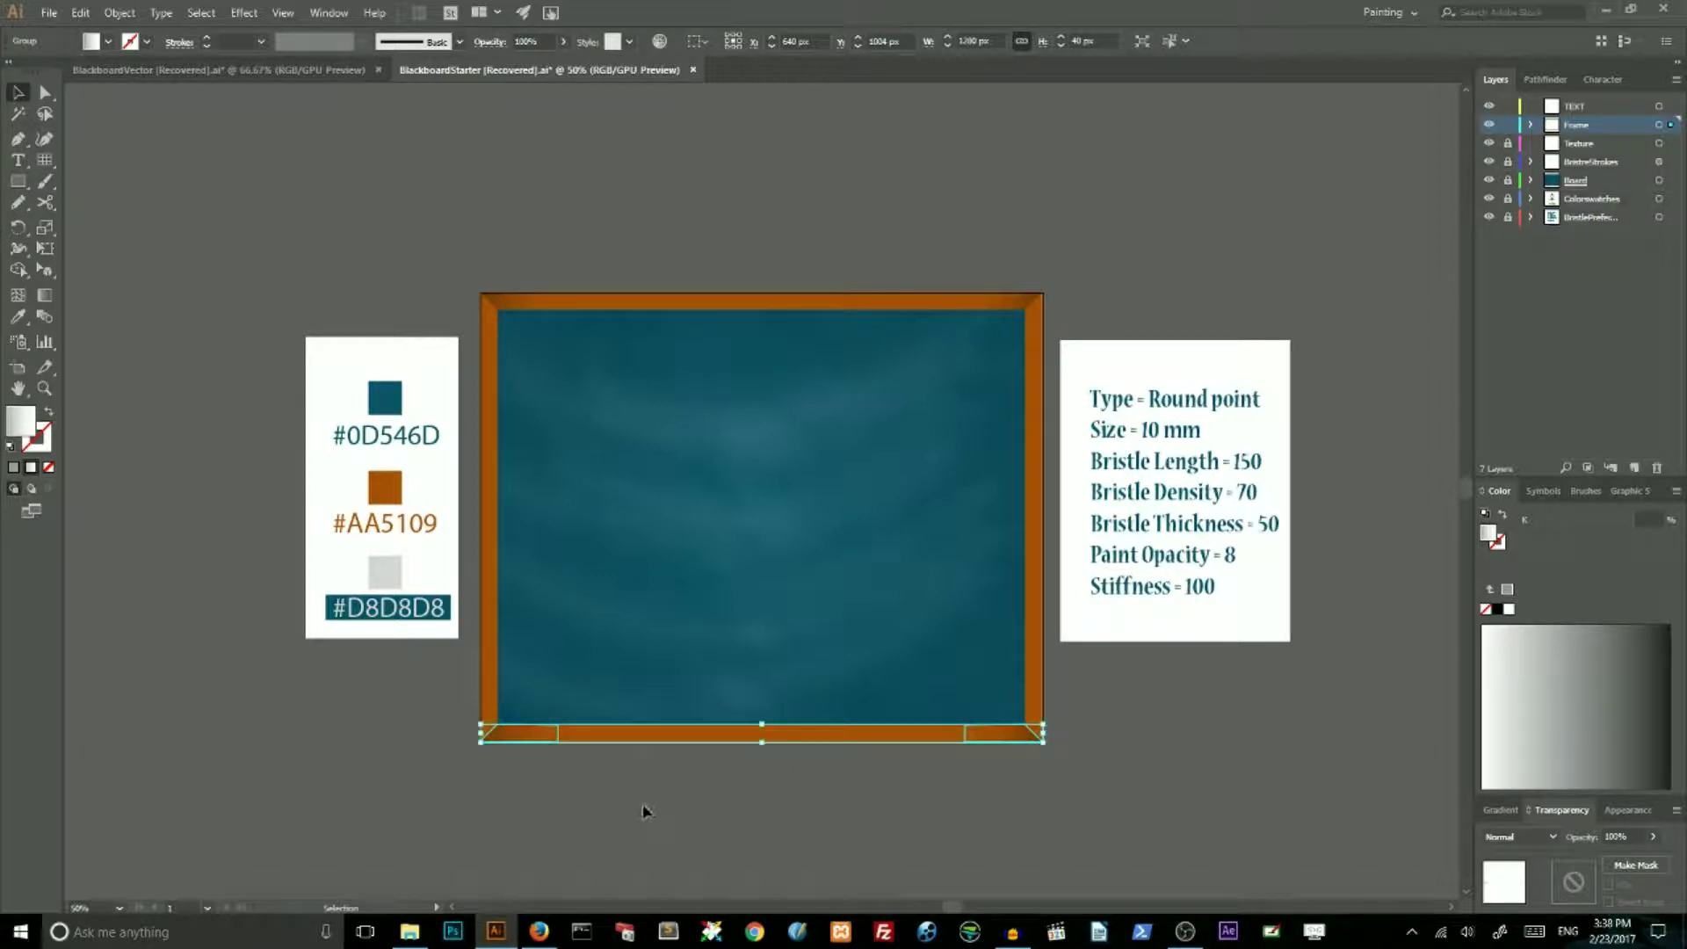
pyautogui.click(649, 808)
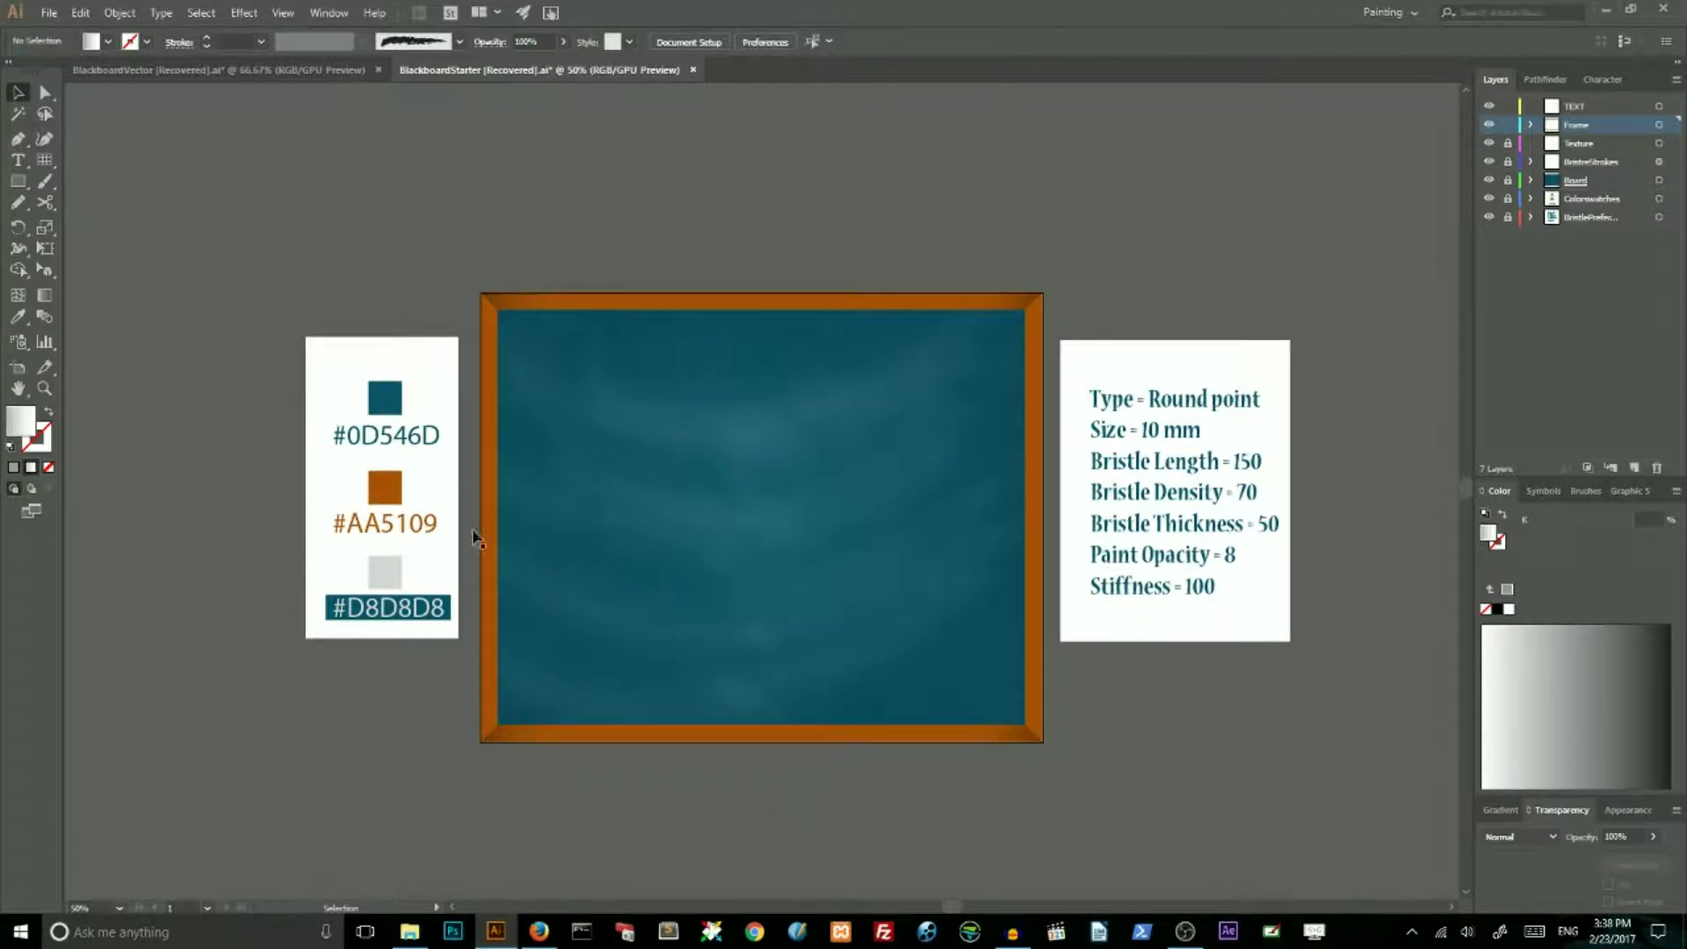
# Draw a horizontal line across the frame's top bar, corner to corner, with the Line Segment tool
pyautogui.scroll(-2, 225, 367)
pyautogui.scroll(3, 226, 366)
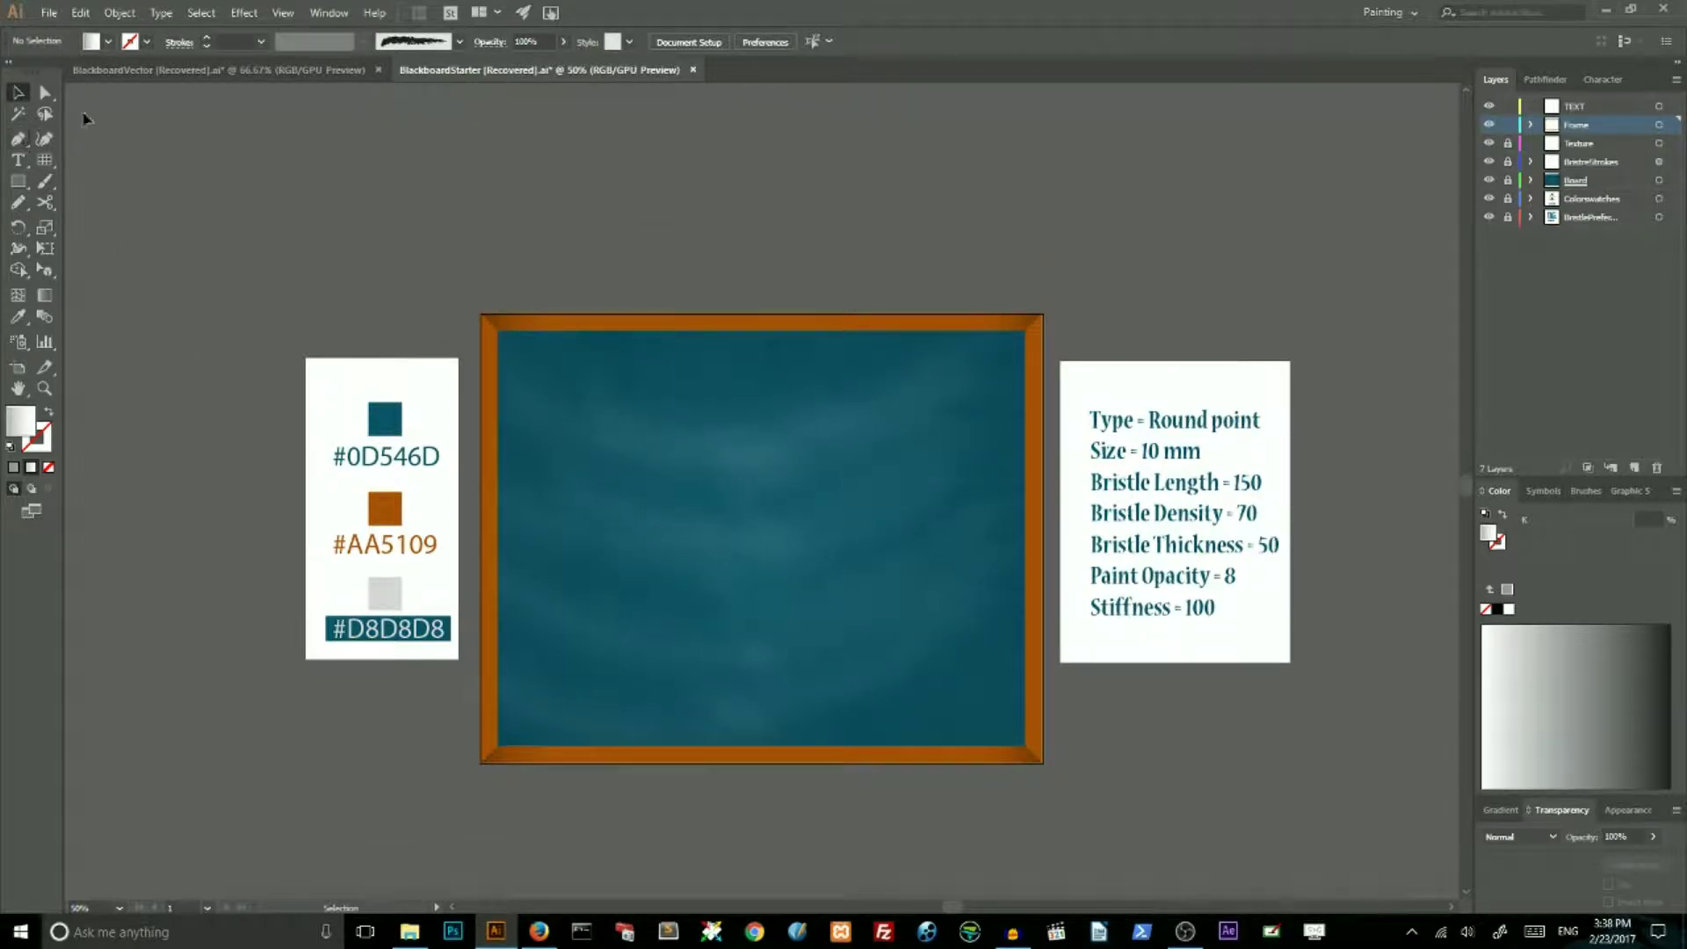
pyautogui.click(18, 181)
pyautogui.click(45, 160)
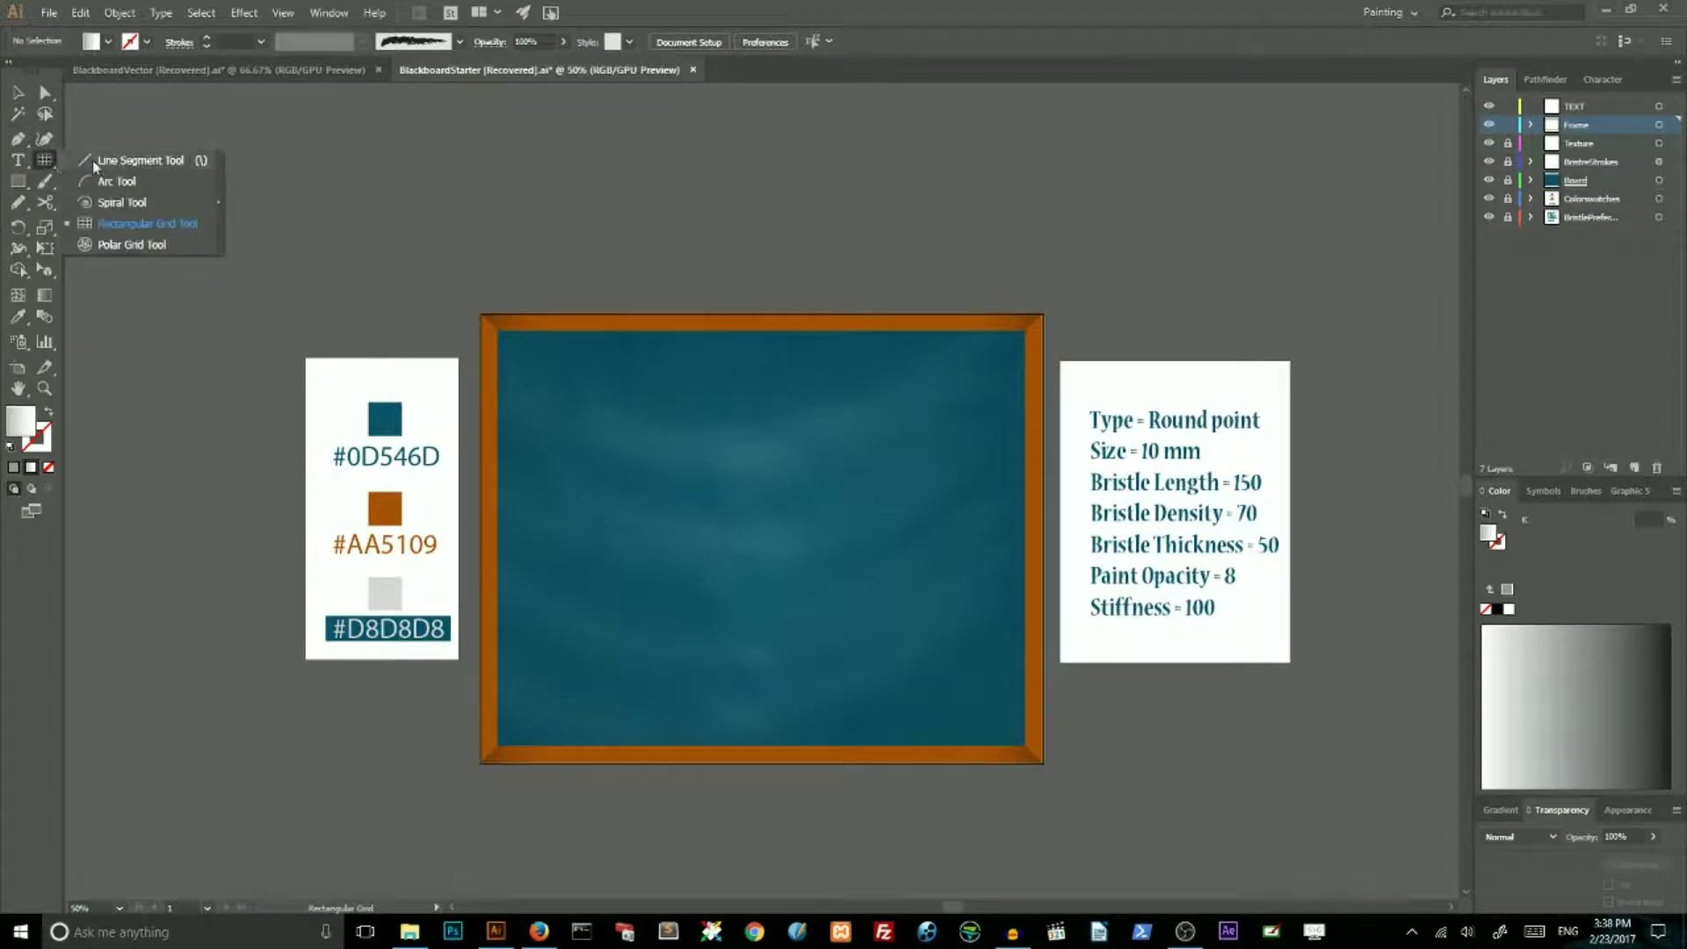
pyautogui.click(92, 160)
pyautogui.hotkey('ctrl', '+')
pyautogui.hotkey('ctrl', '+')
pyautogui.hotkey('ctrl', '+')
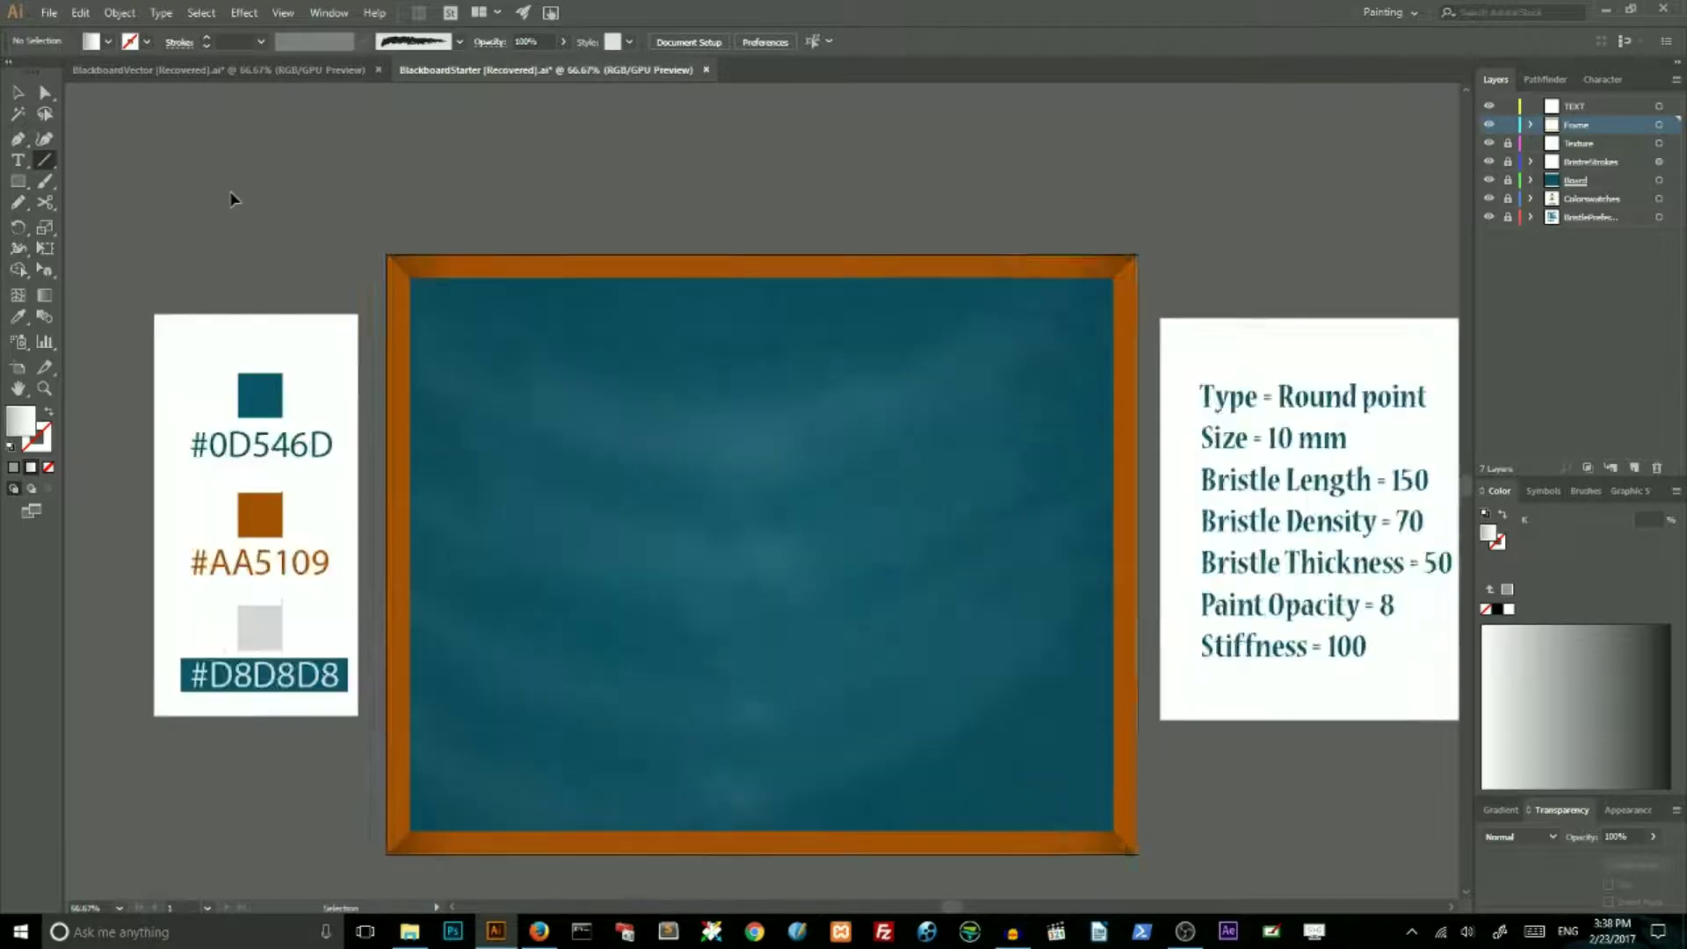
pyautogui.moveTo(329, 534); pyautogui.dragTo(329, 211)
pyautogui.scroll(3, 328, 233)
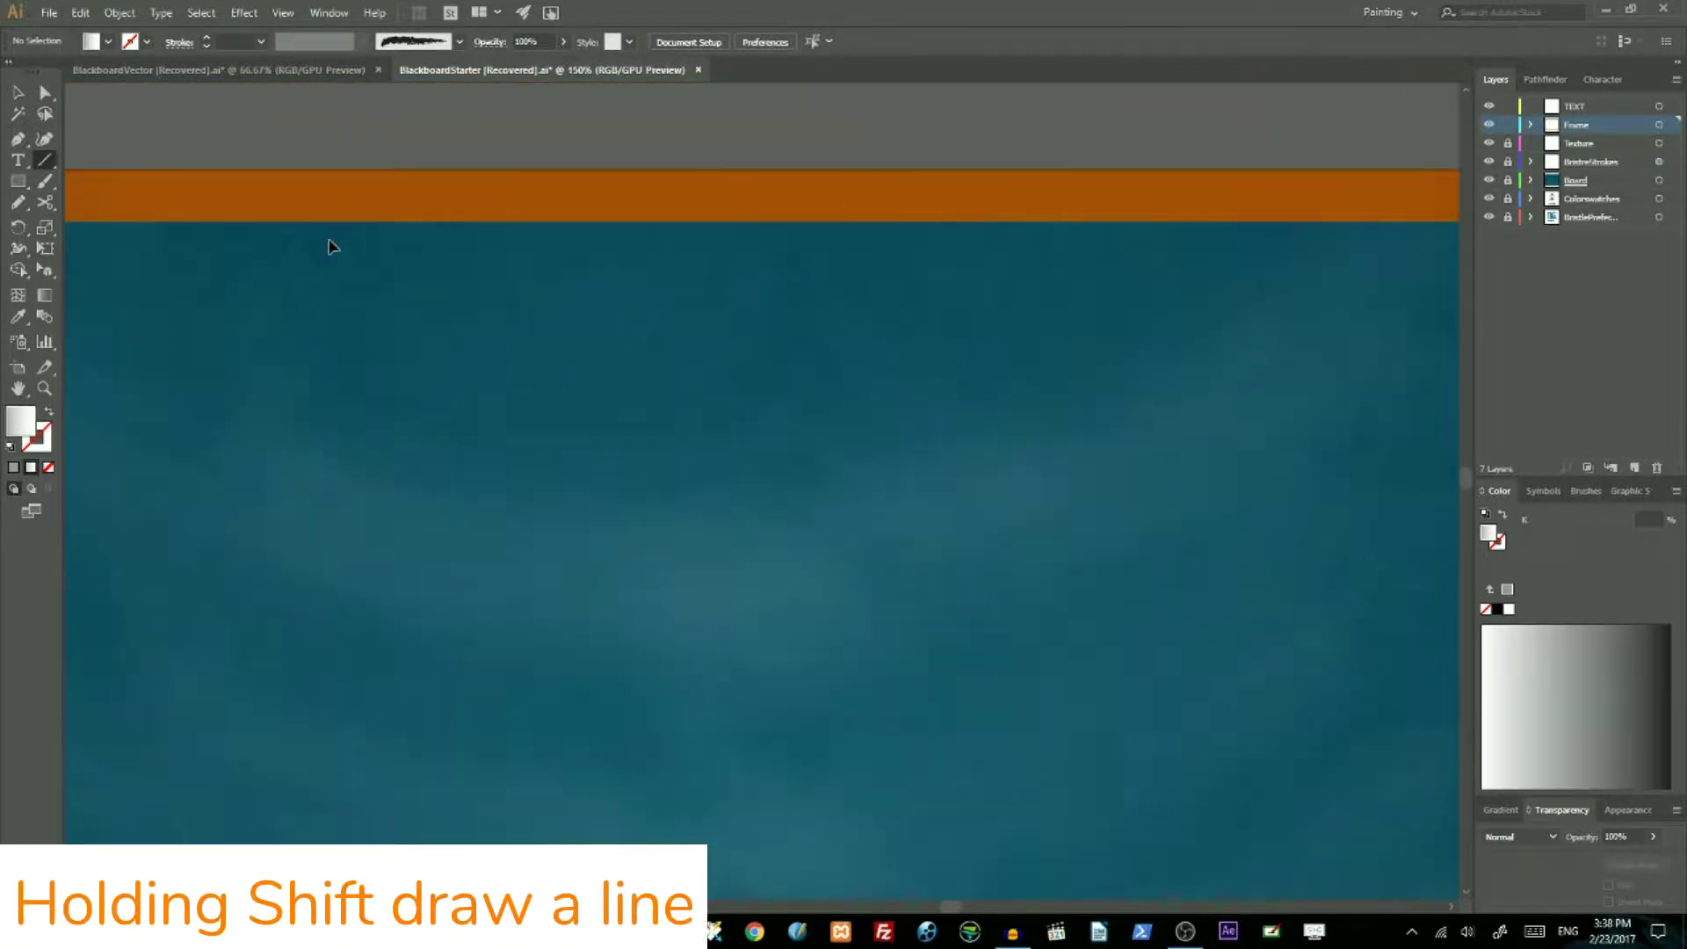
pyautogui.hotkey('ctrl', '-')
pyautogui.hotkey('ctrl', '-')
pyautogui.hotkey('ctrl', '+')
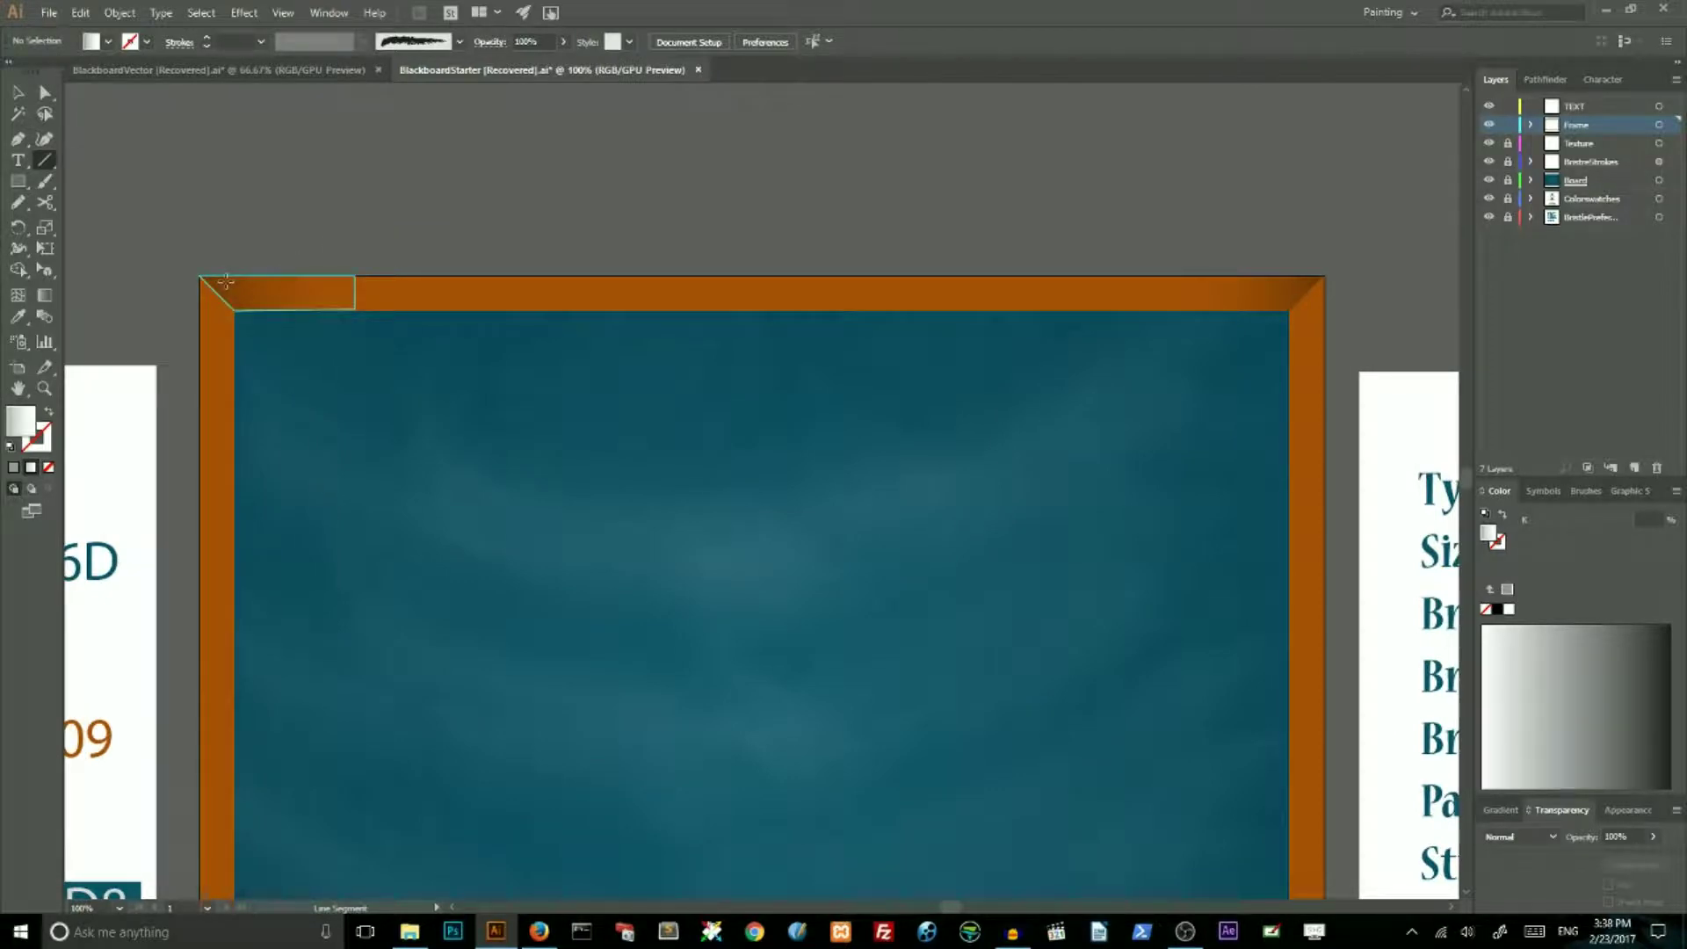
pyautogui.moveTo(226, 281); pyautogui.dragTo(1306, 285)
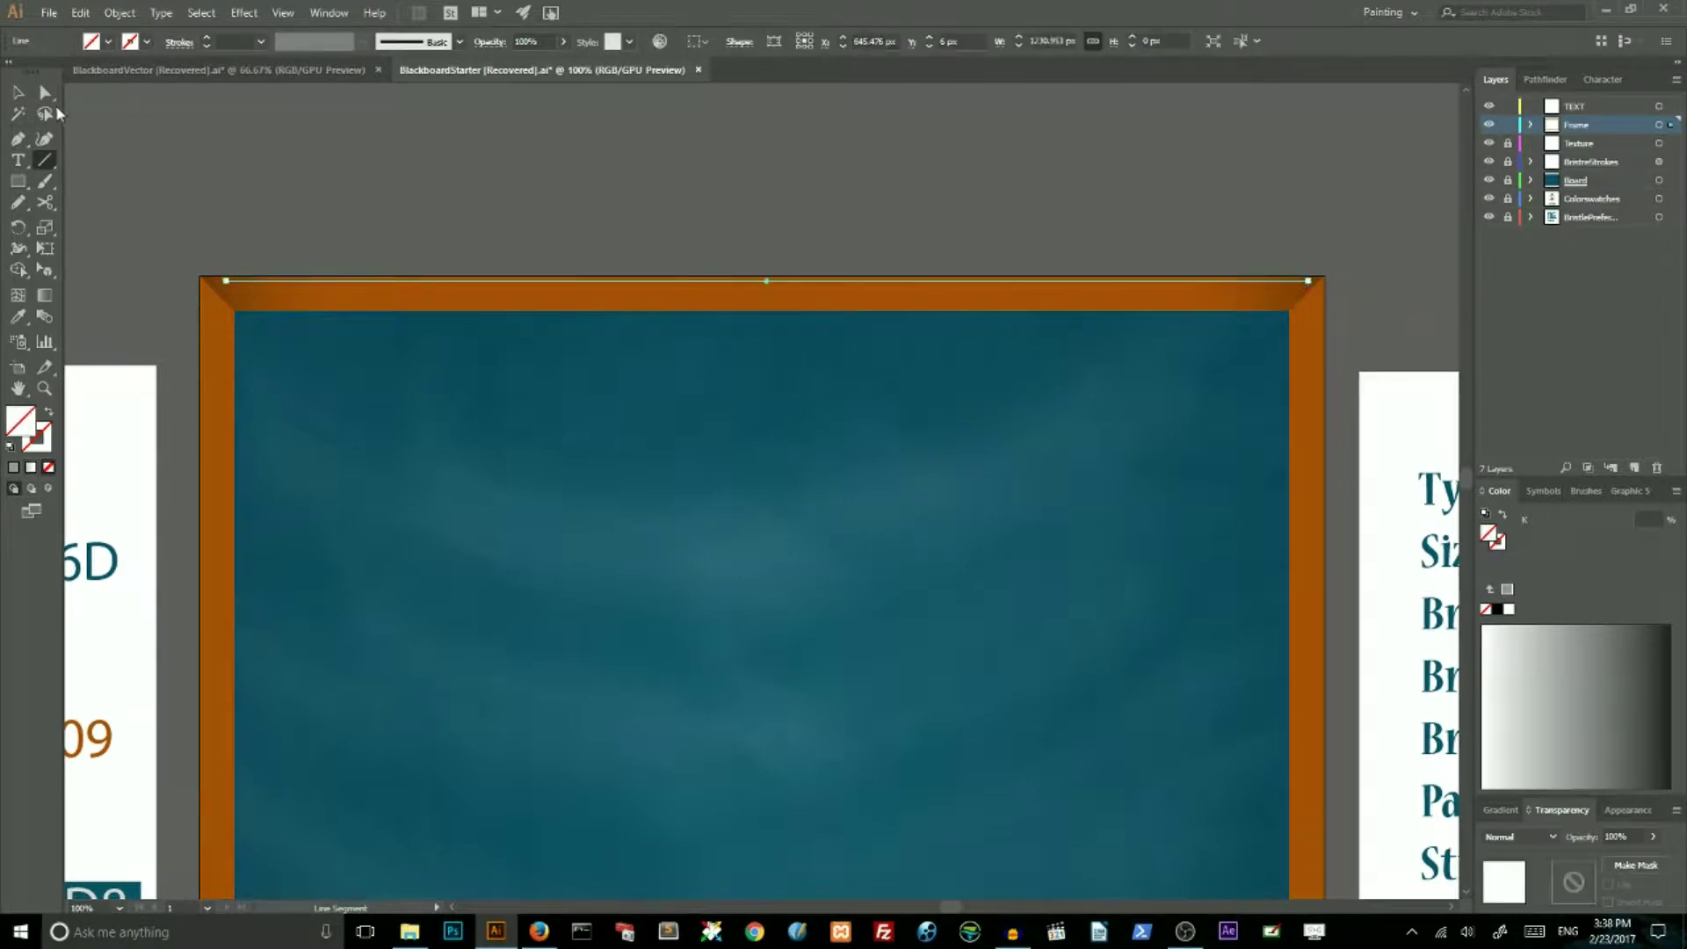
# Select the new top line as a whole object and bring the colour swatch card into view
pyautogui.click(45, 93)
pyautogui.click(227, 282)
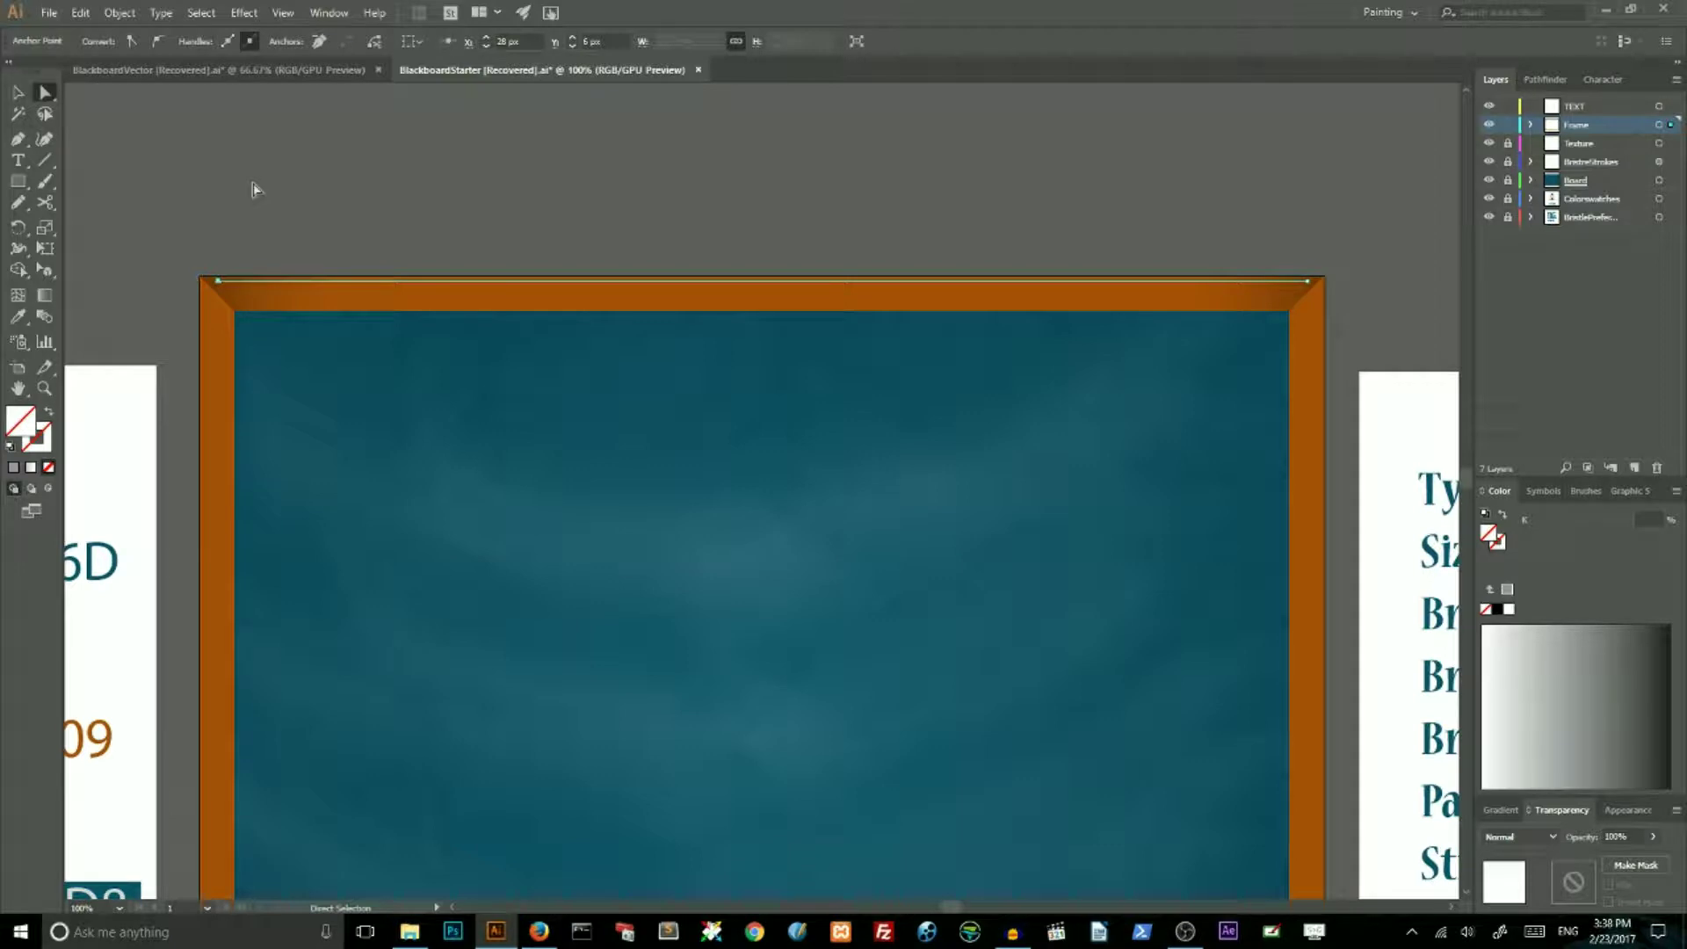
pyautogui.click(20, 92)
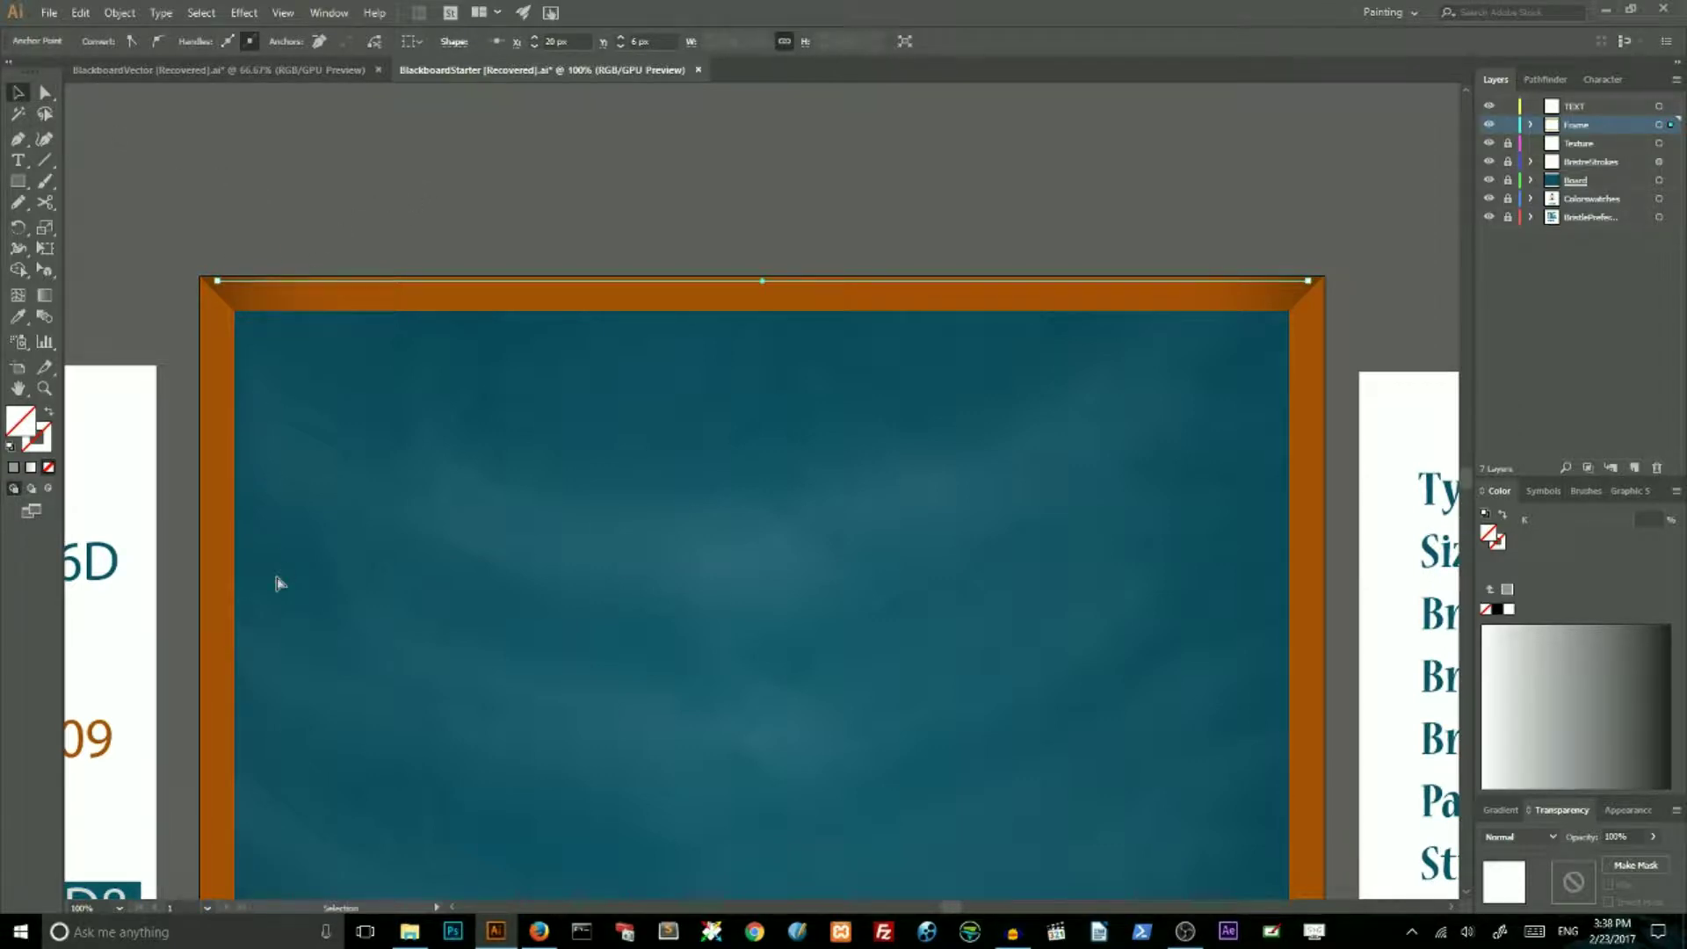
pyautogui.hotkey('ctrl', '-')
pyautogui.scroll(-3, 615, 650)
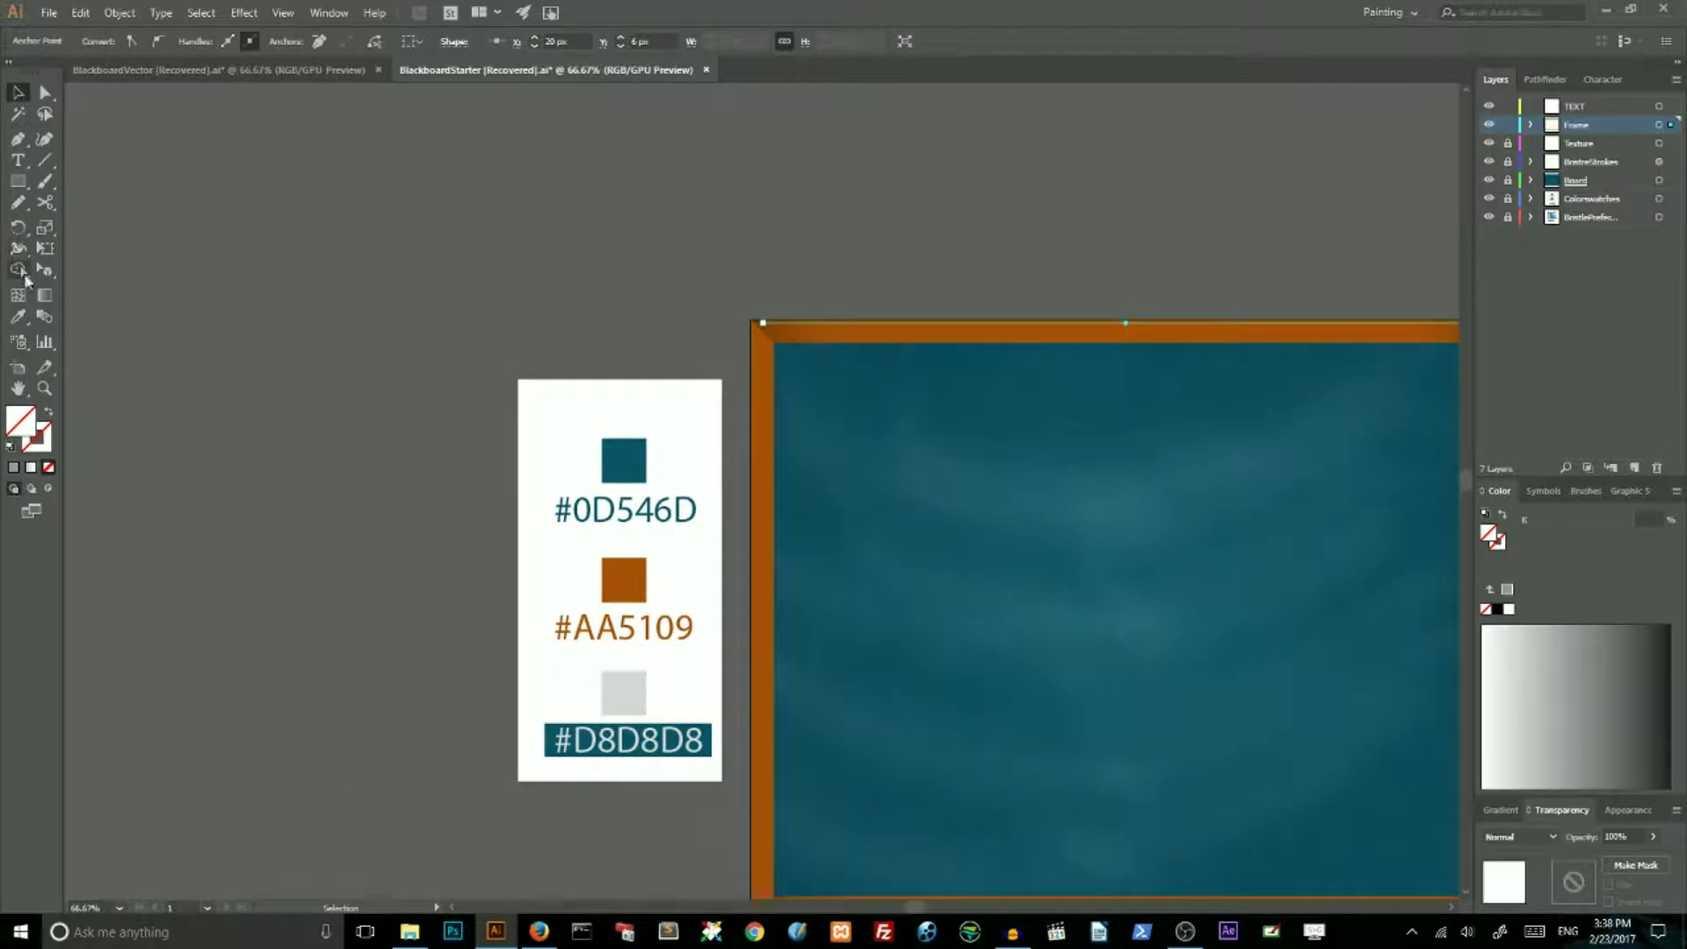
# Sample the #D8D8D8 swatch and make it the top line's stroke, leaving the fill empty
pyautogui.click(17, 317)
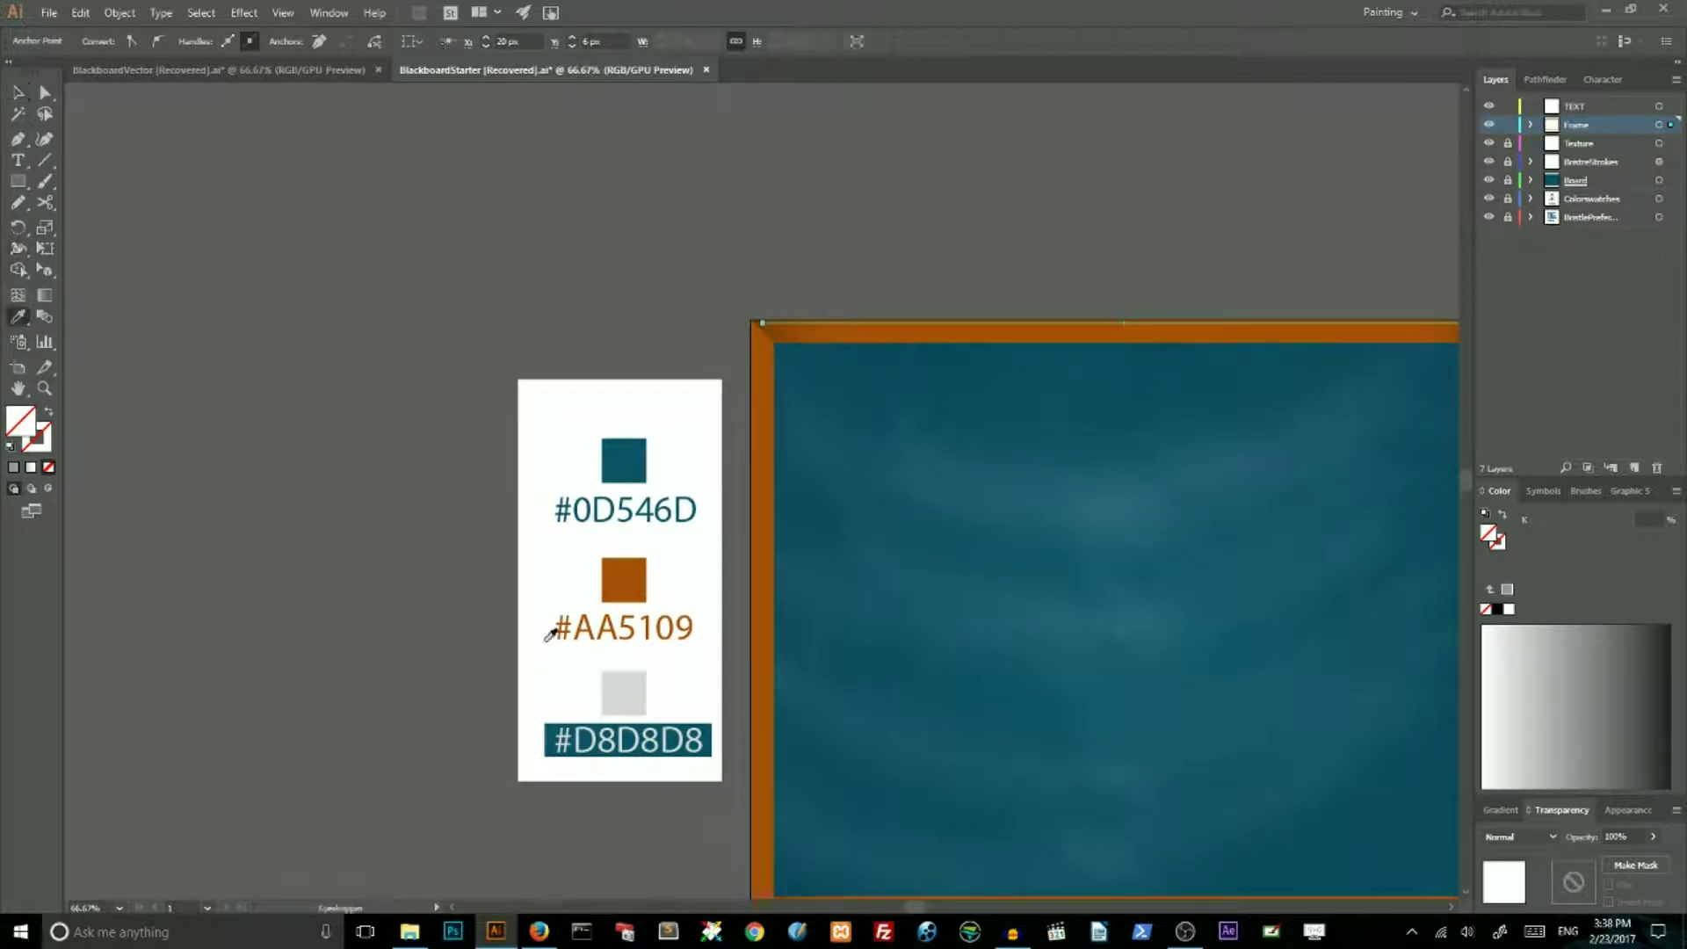
pyautogui.click(639, 684)
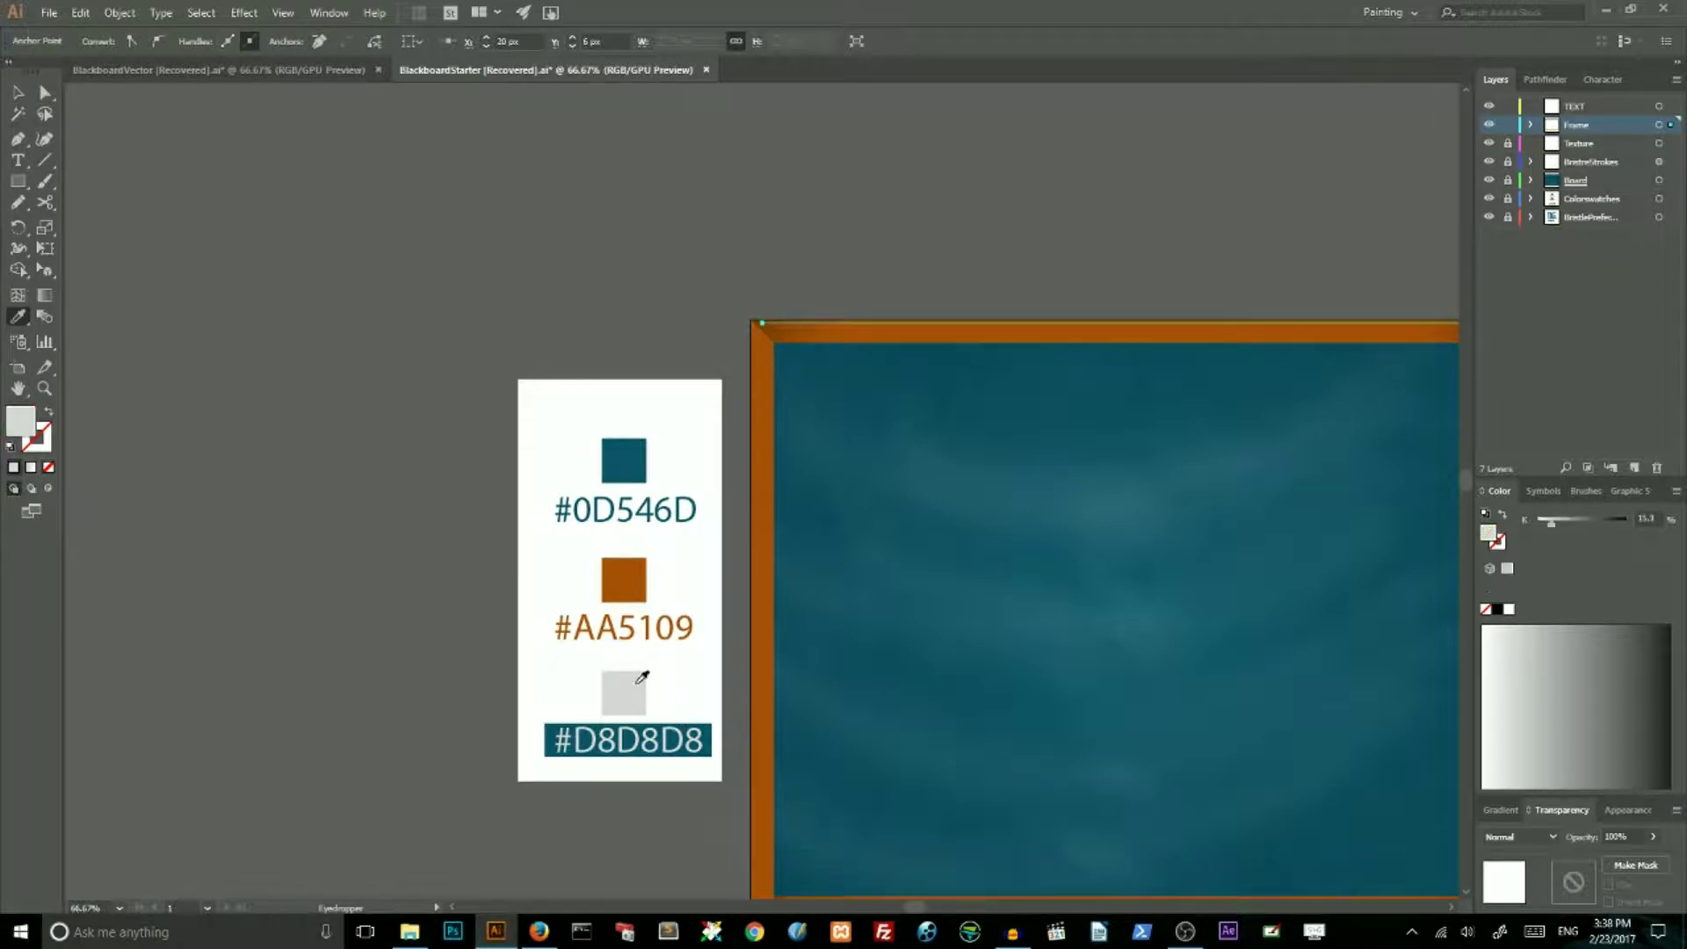
pyautogui.moveTo(914, 906); pyautogui.dragTo(952, 905)
pyautogui.click(18, 91)
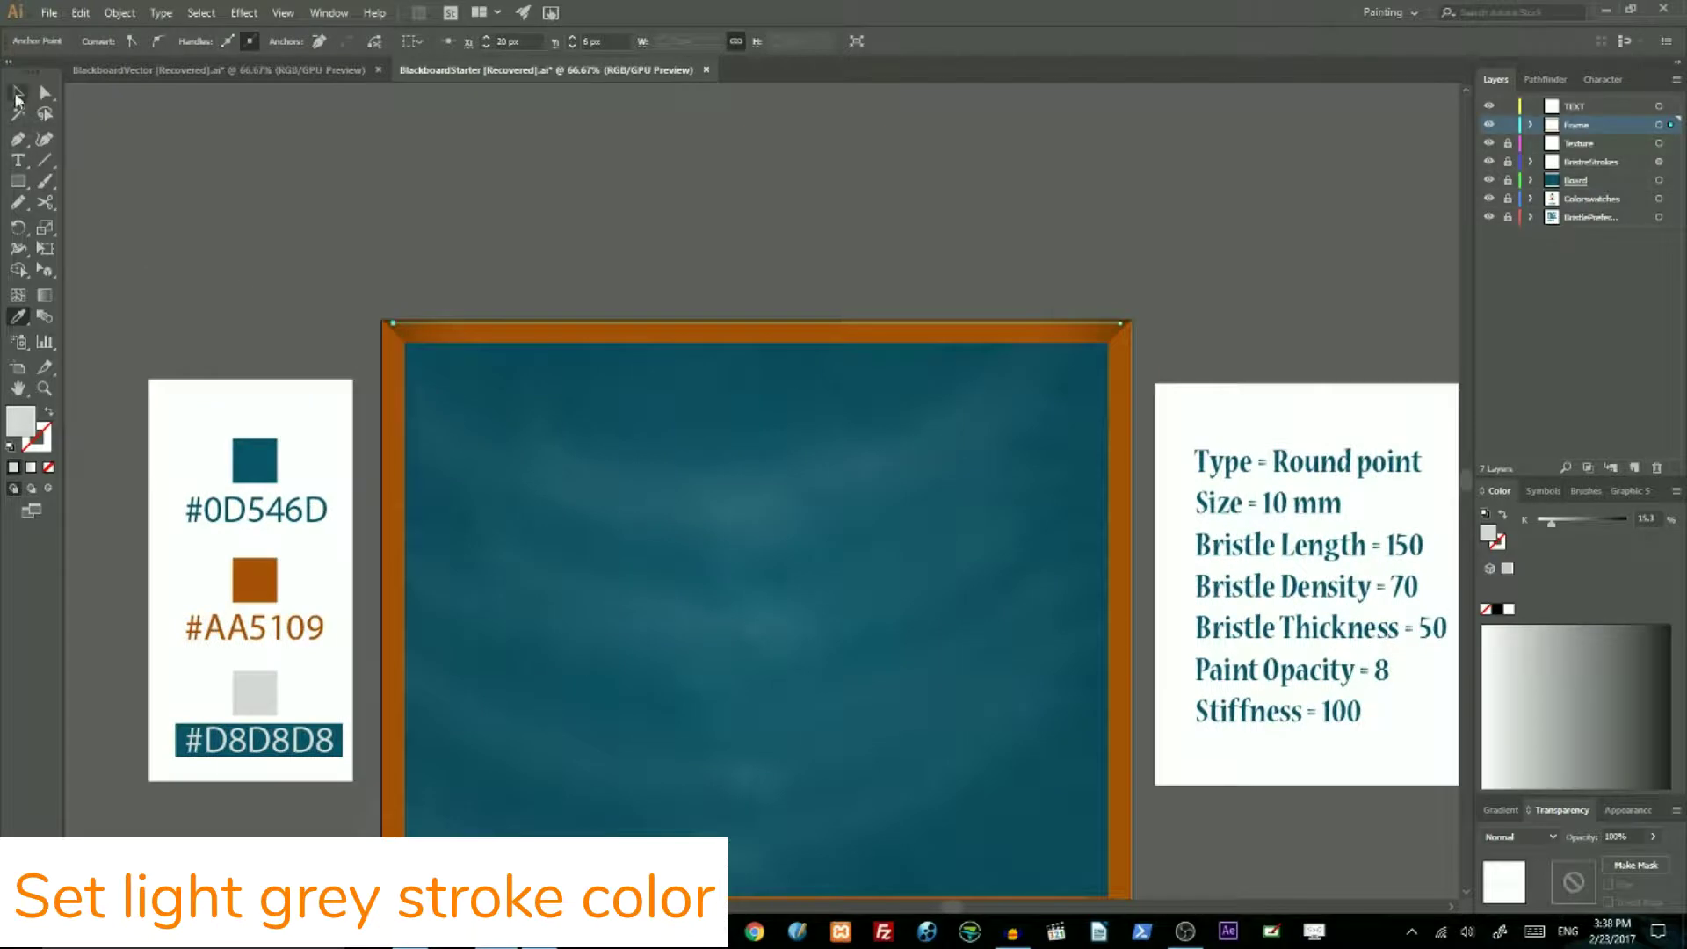
pyautogui.click(411, 164)
pyautogui.click(482, 326)
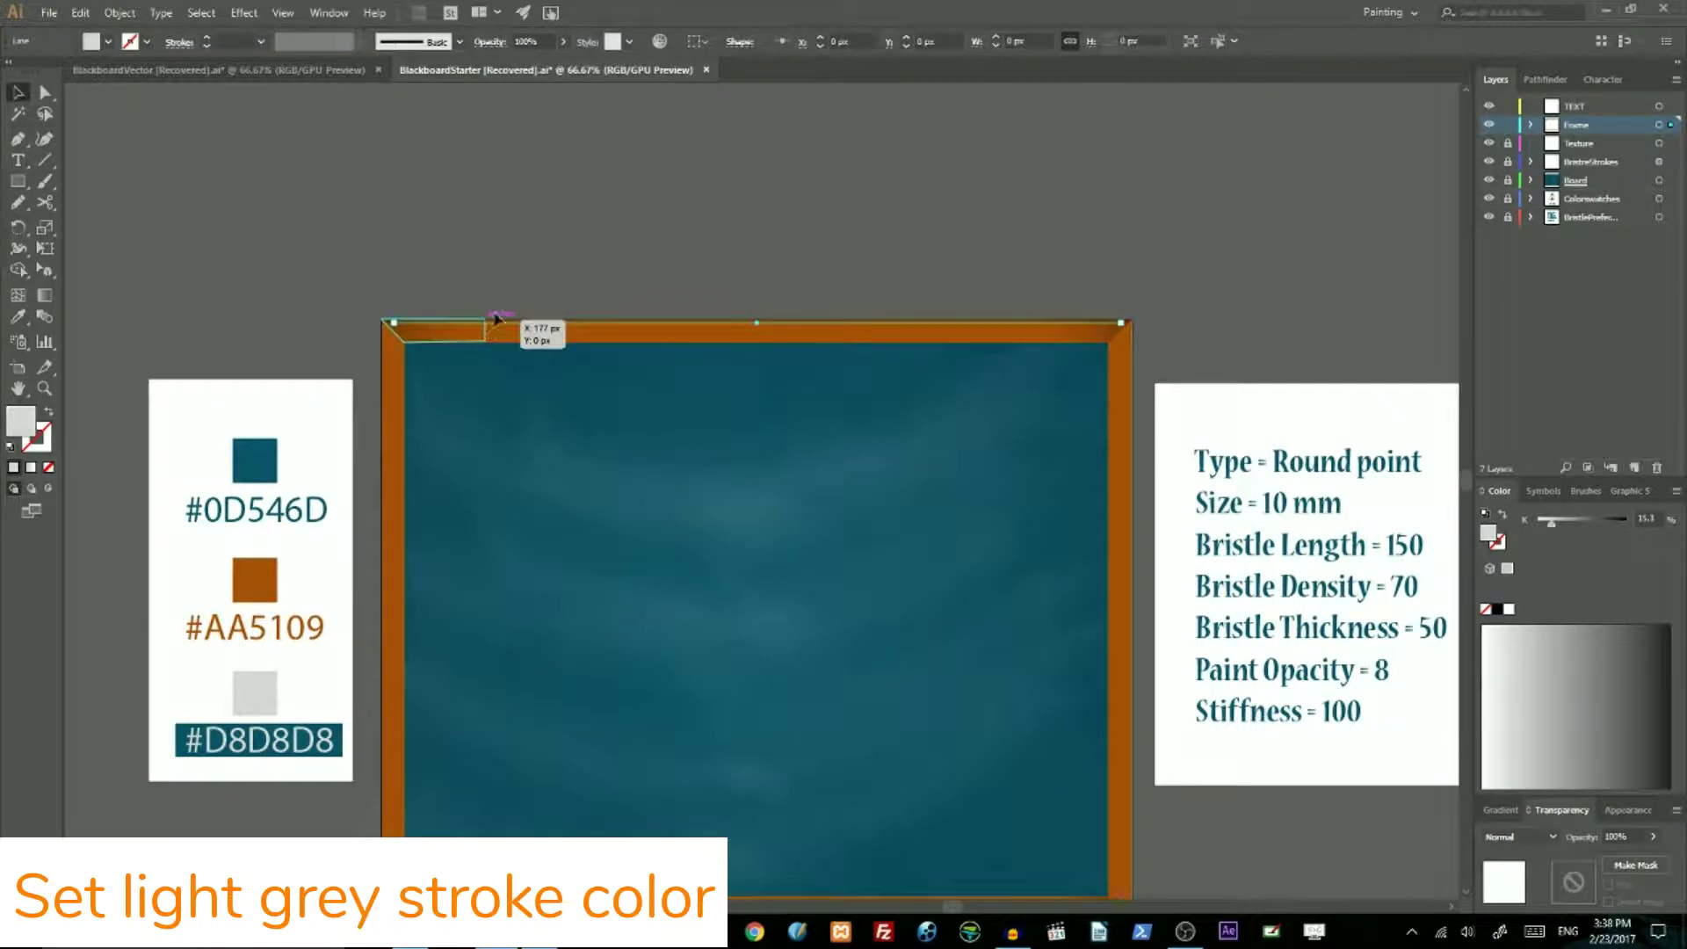
pyautogui.click(48, 412)
pyautogui.click(48, 439)
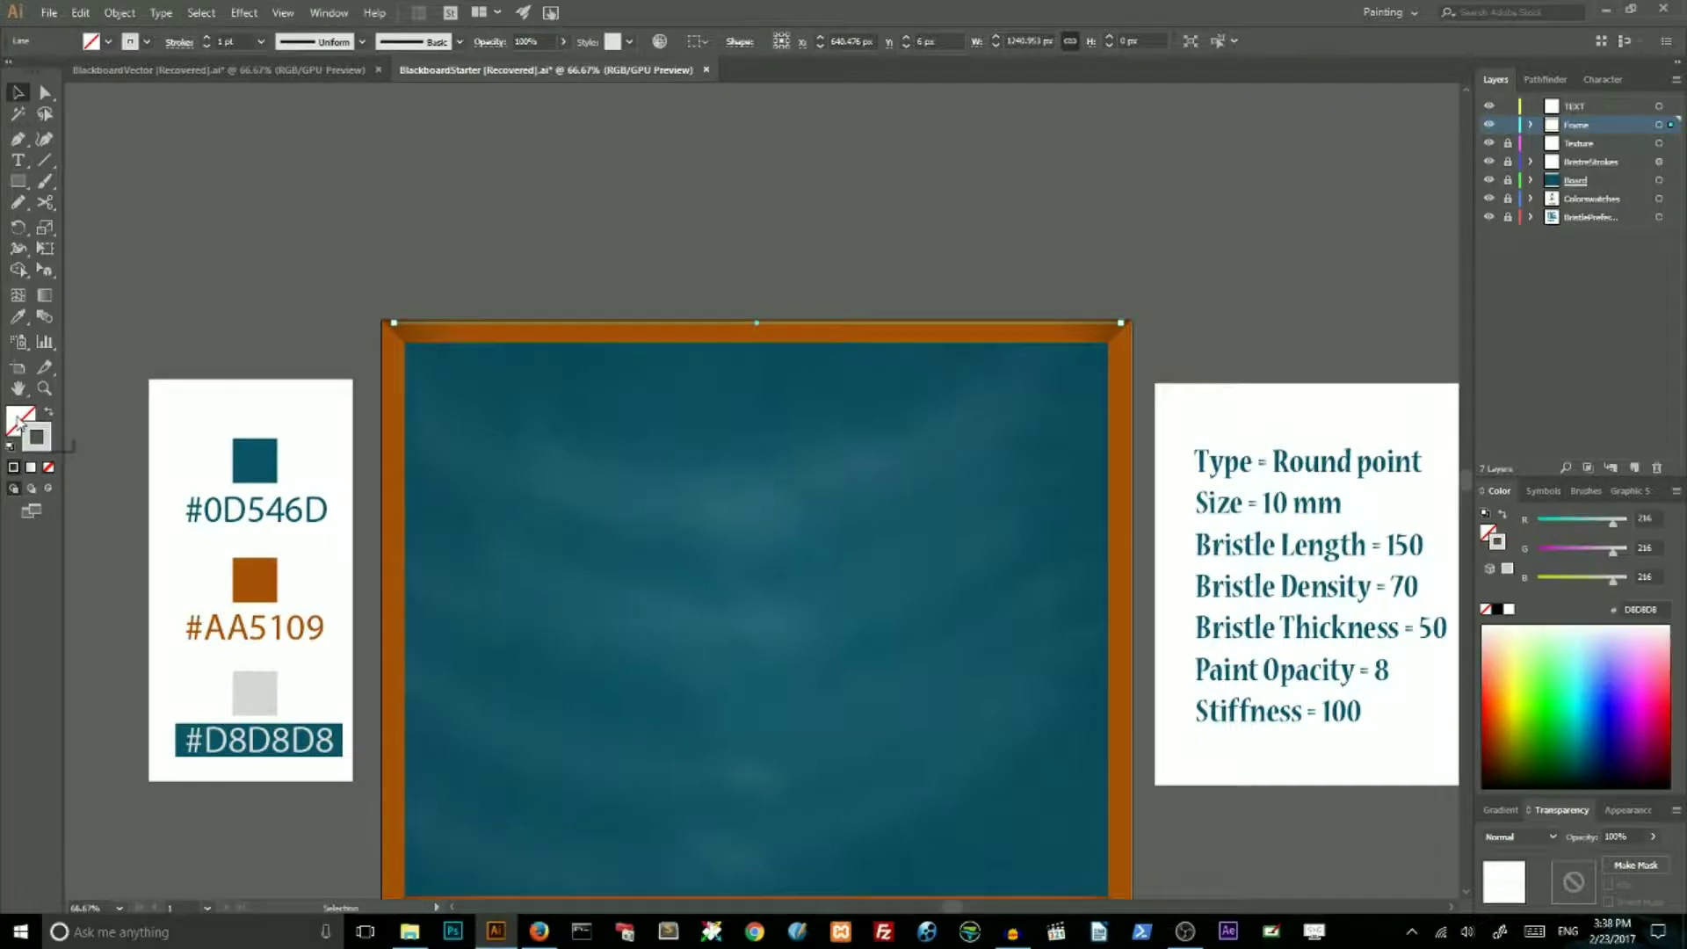
pyautogui.click(21, 419)
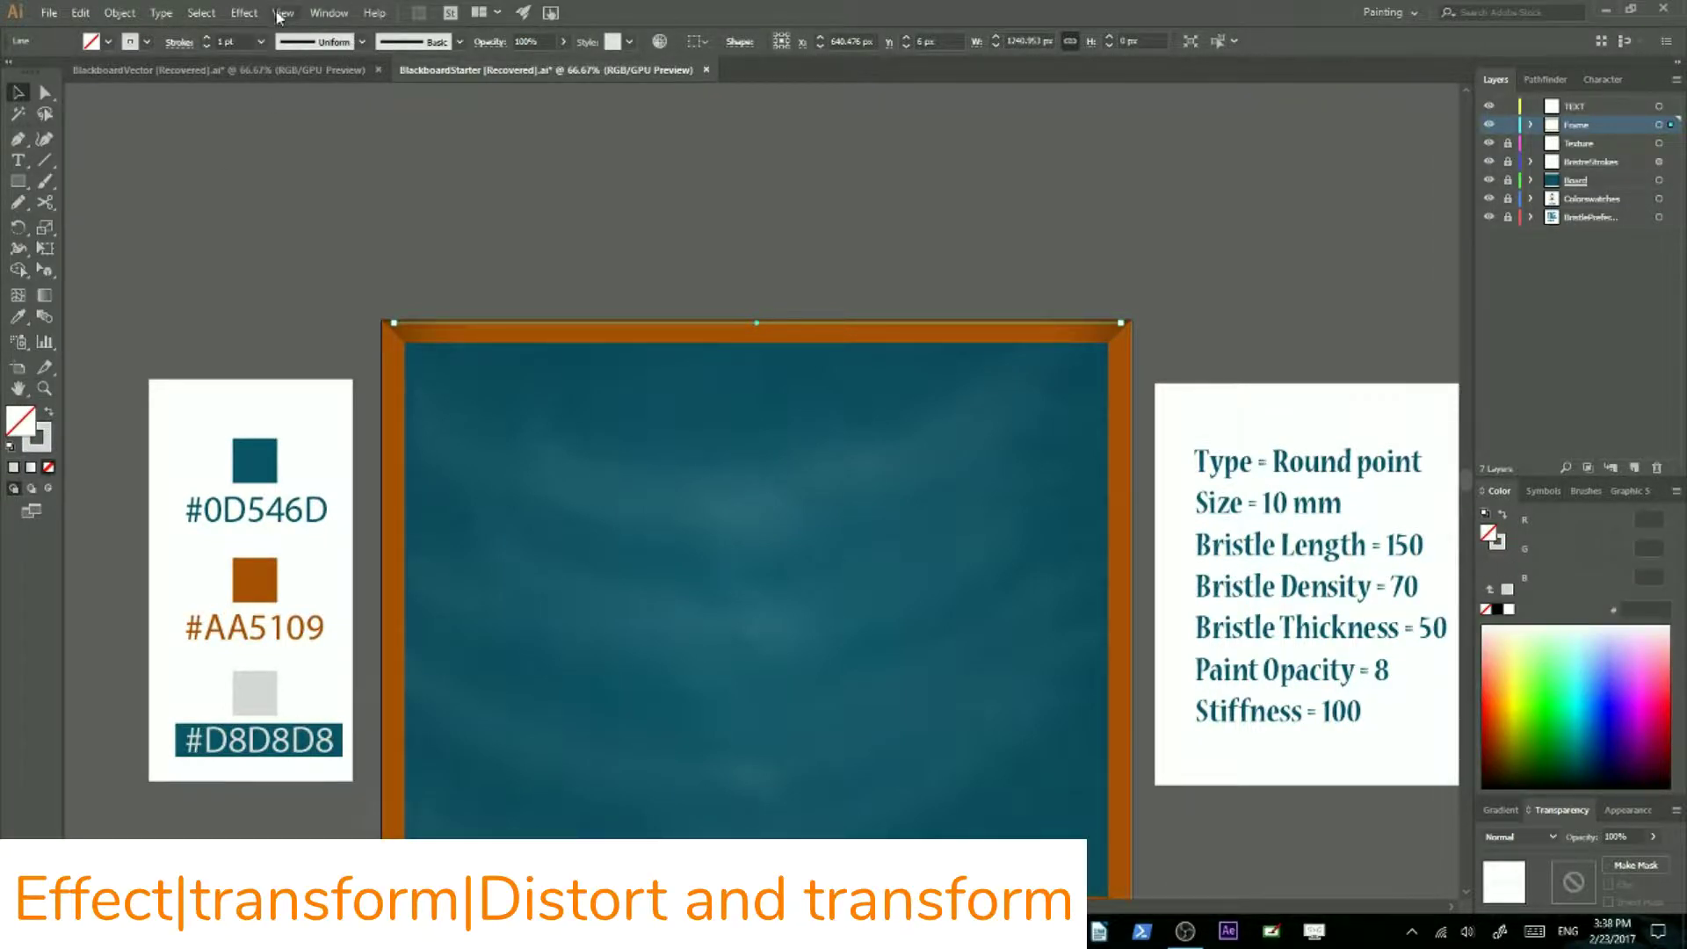
# Set a Transform effect of 3 copies, 99% horizontal scale and 8 px vertical move, with preview
pyautogui.click(243, 12)
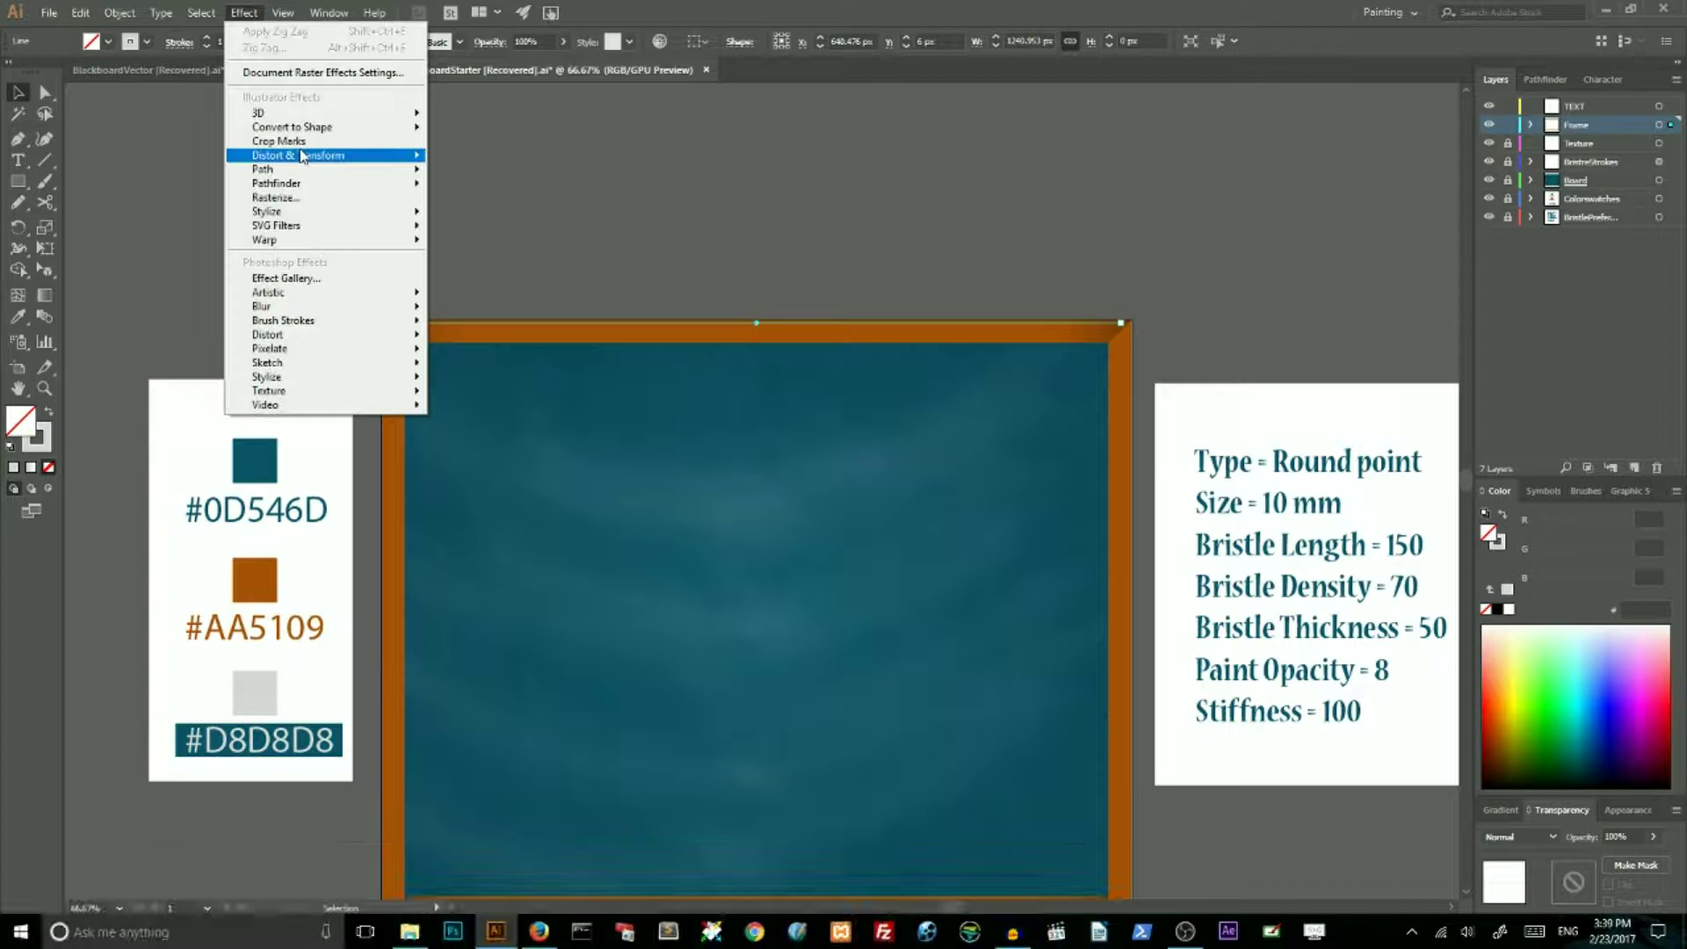
pyautogui.moveTo(303, 156)
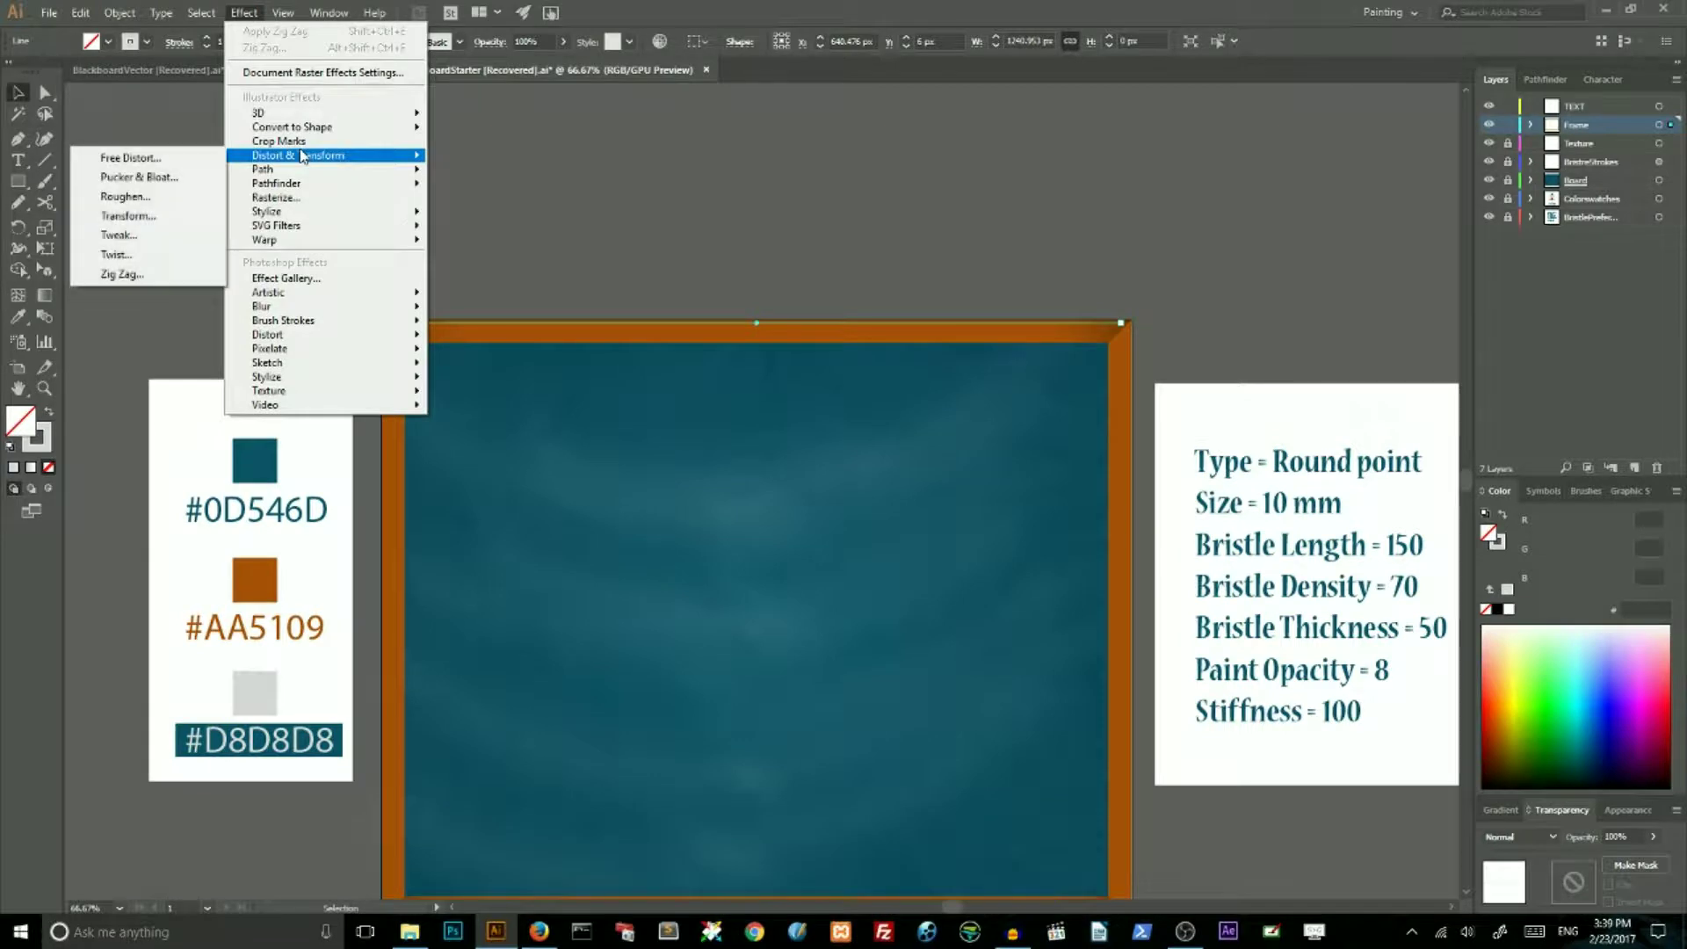
pyautogui.click(165, 217)
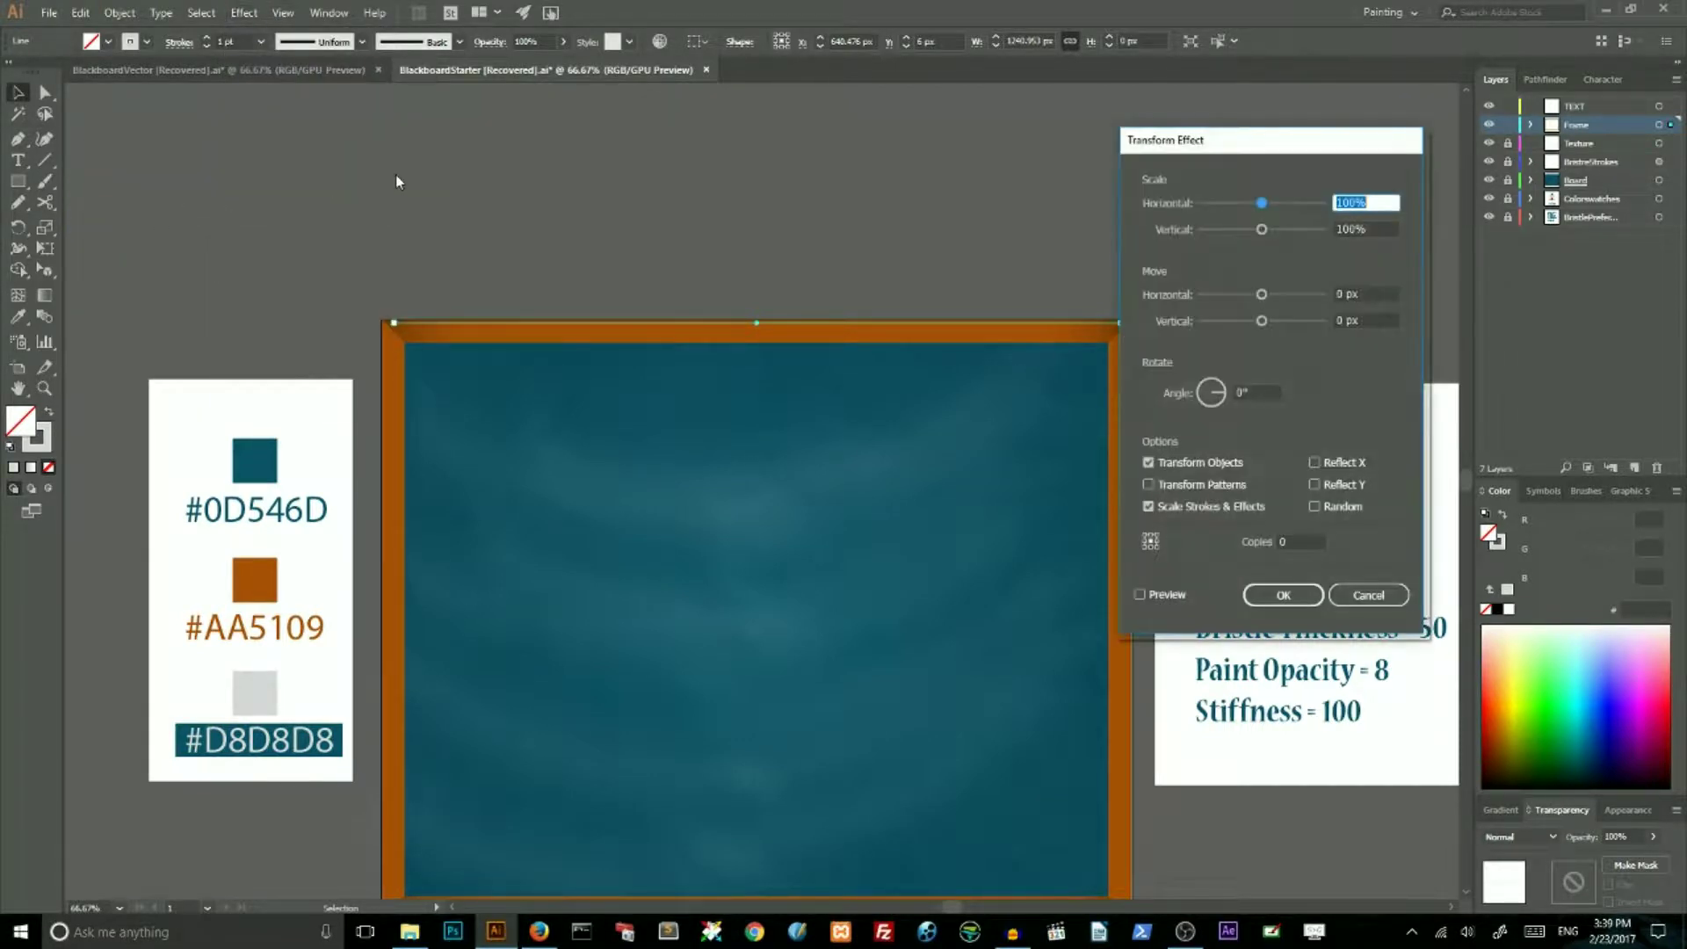
pyautogui.click(1315, 539)
pyautogui.press('BackSpace')
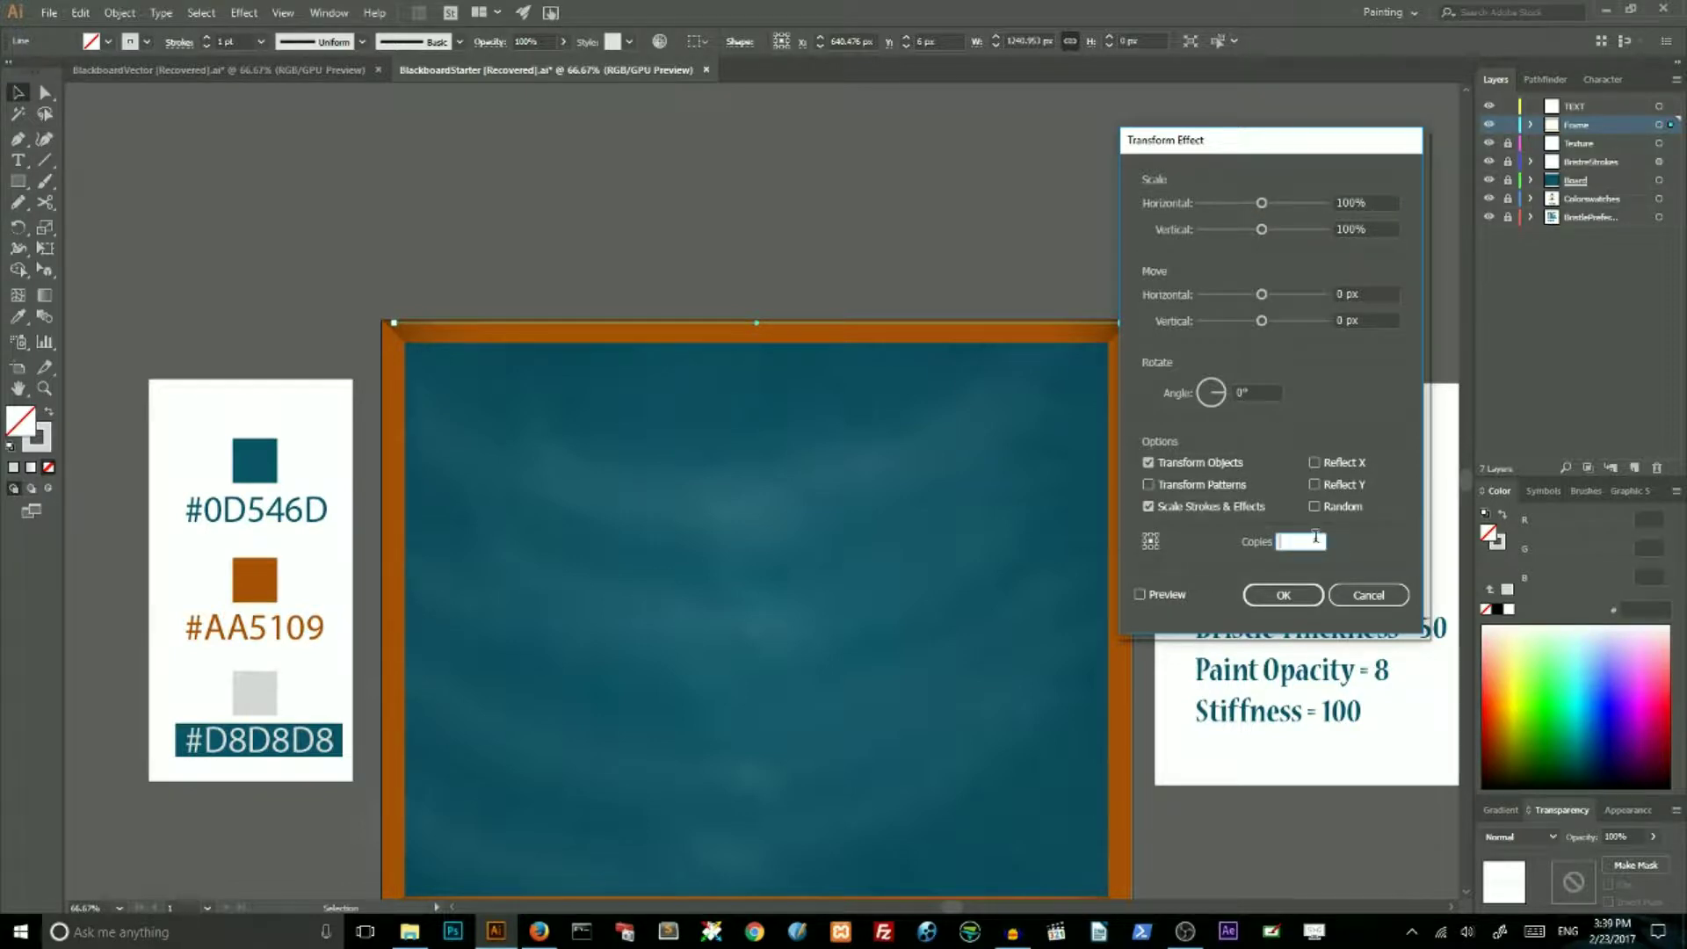
pyautogui.write('3')
pyautogui.click(1350, 201)
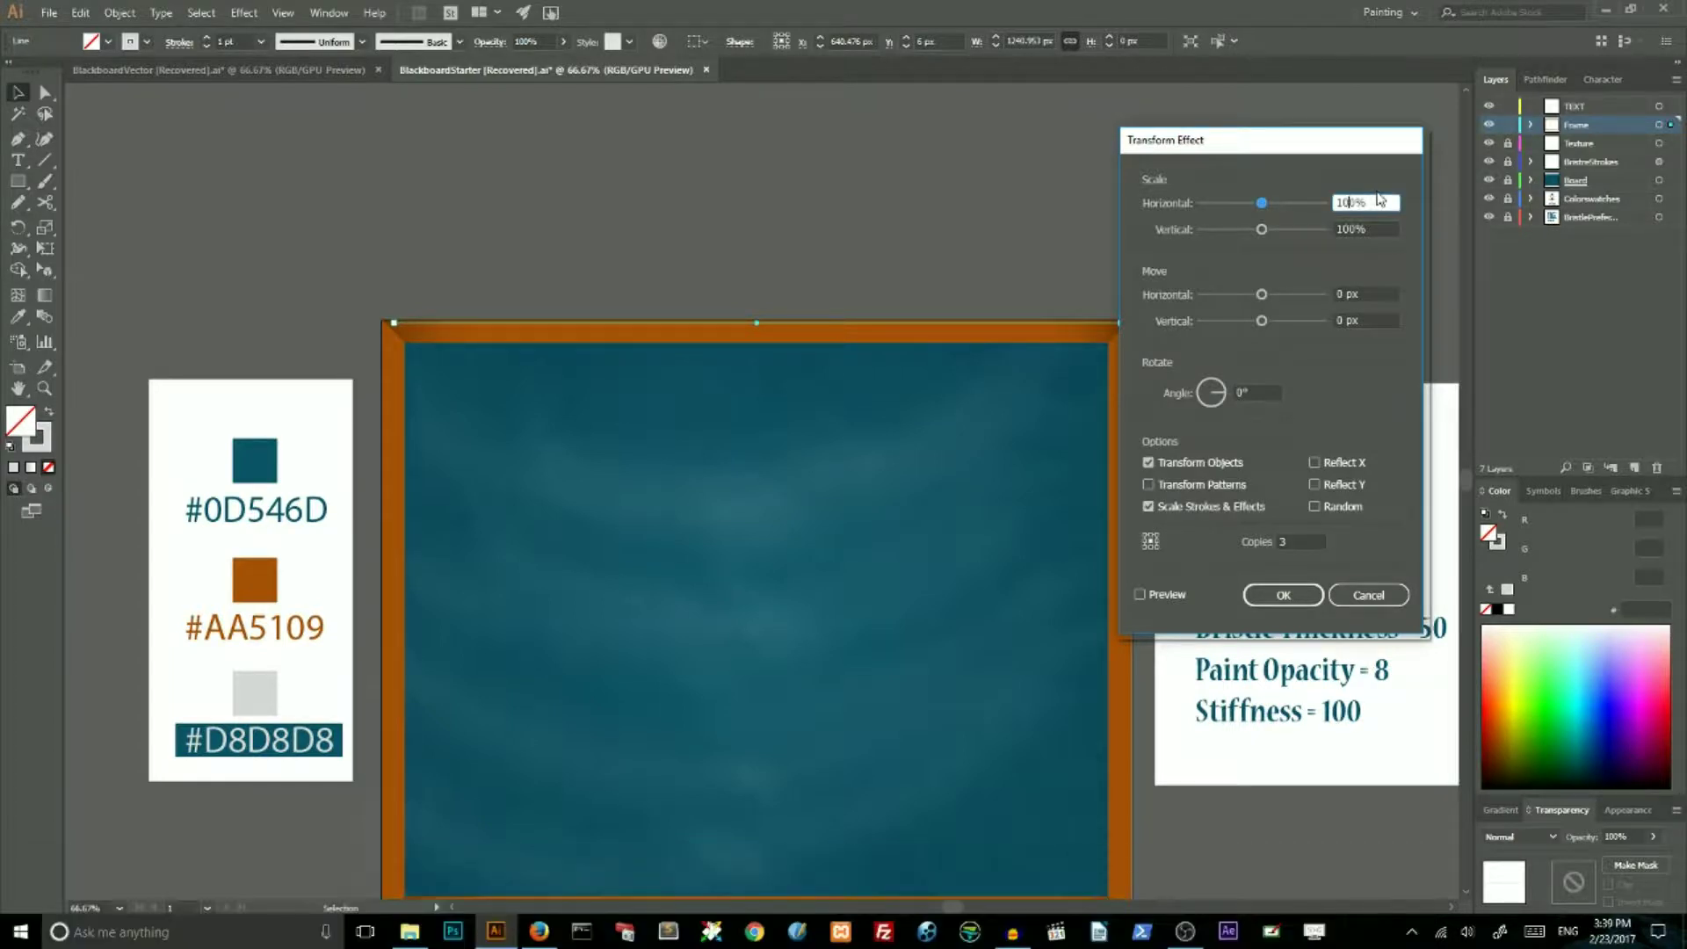
pyautogui.press('Down')
pyautogui.click(1348, 321)
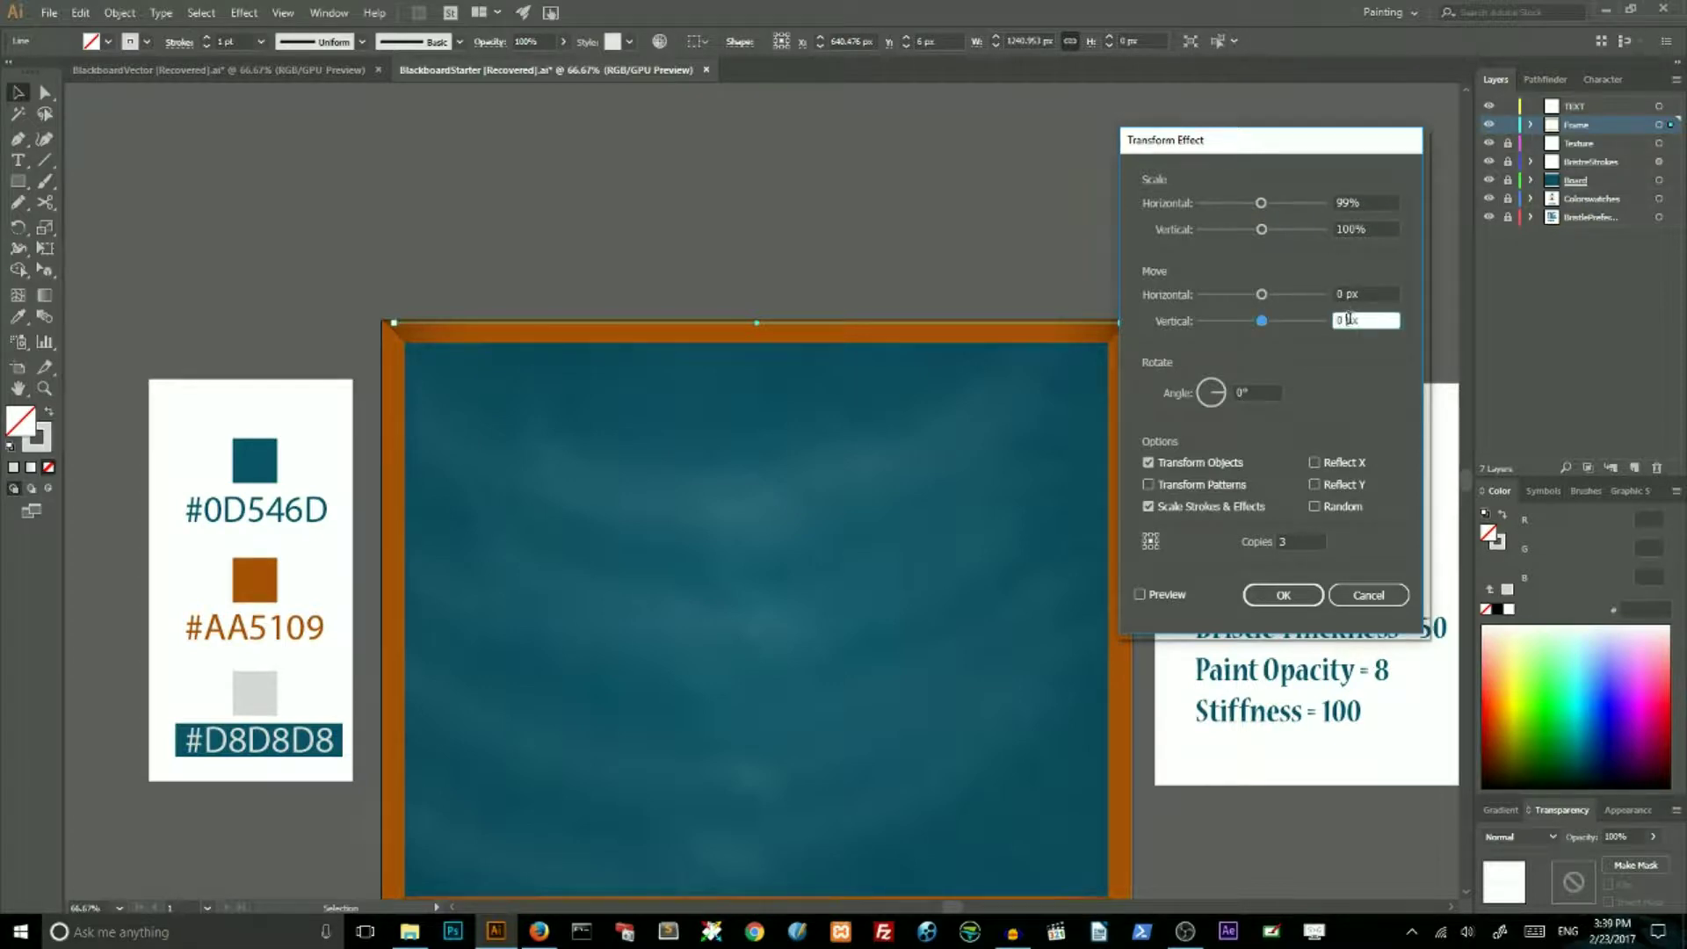
pyautogui.doubleClick(1349, 319)
pyautogui.click(1140, 595)
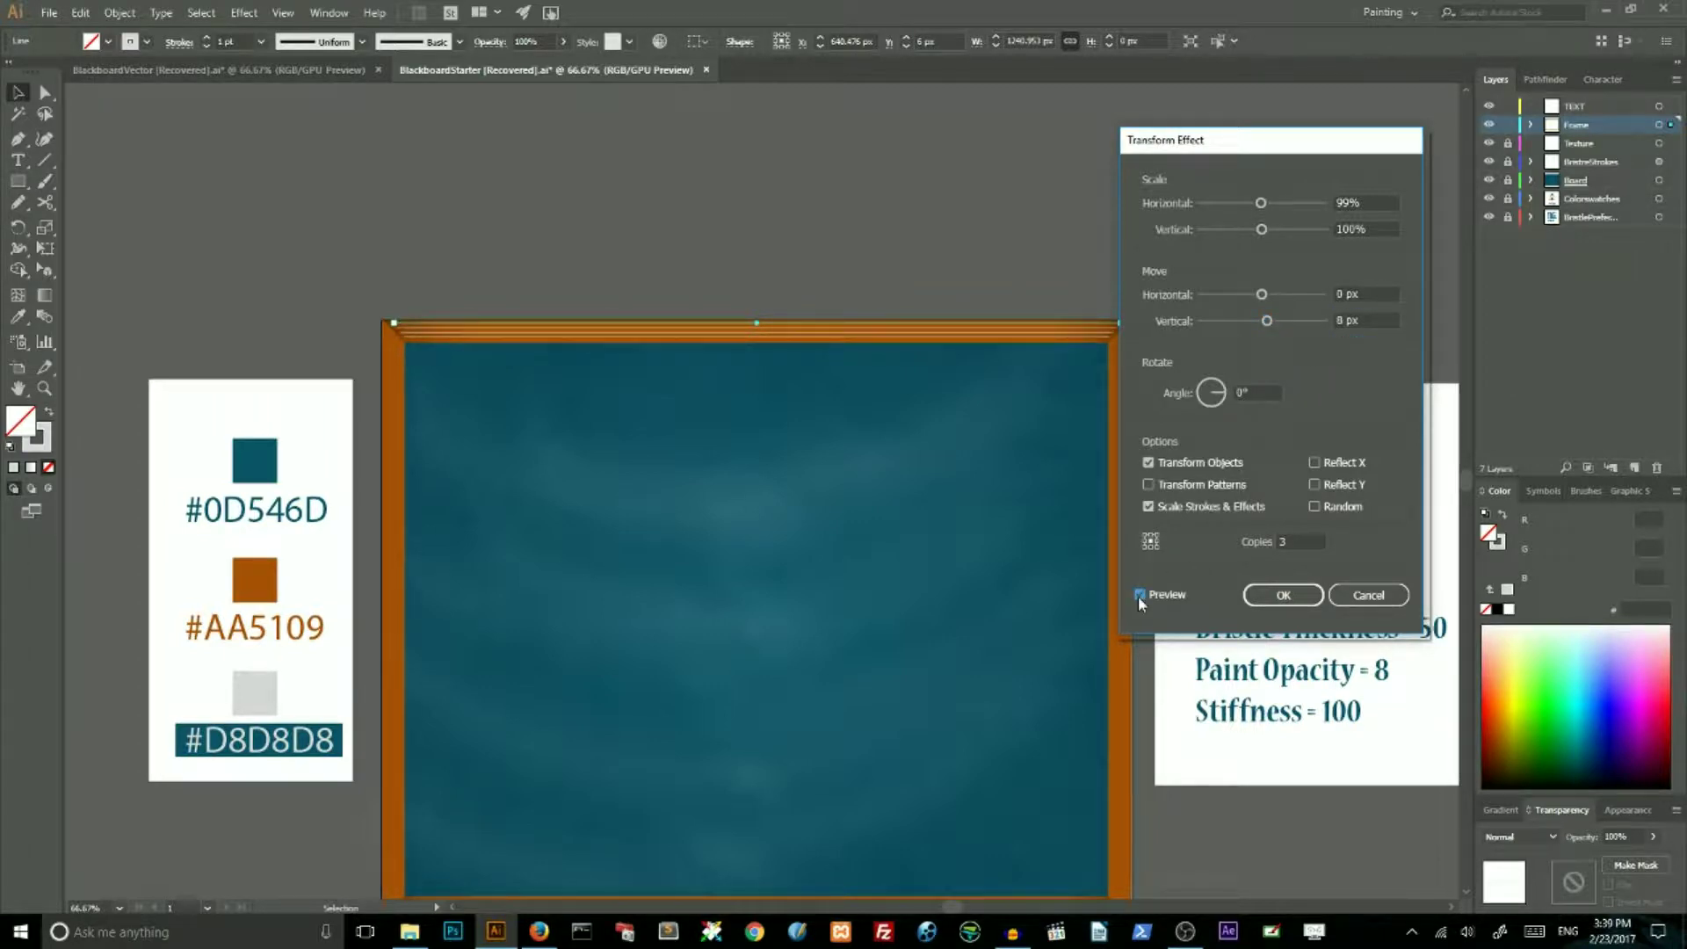
pyautogui.click(1344, 319)
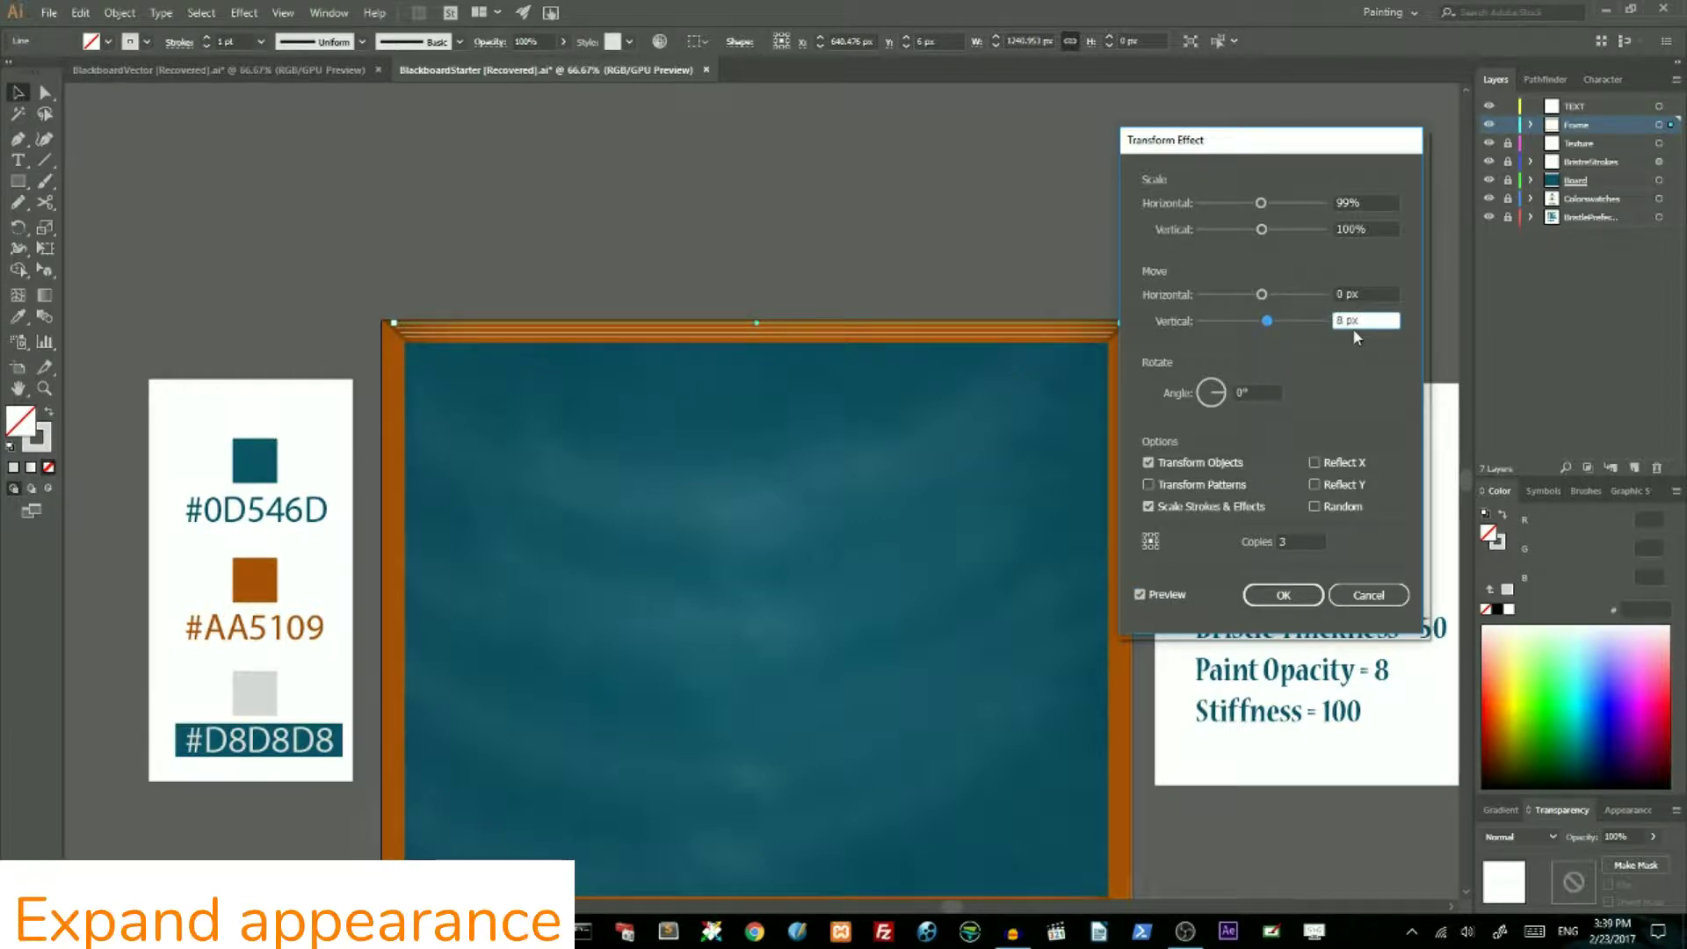
# Apply the Transform effect and expand its appearance into four separate grey lines
pyautogui.click(1282, 594)
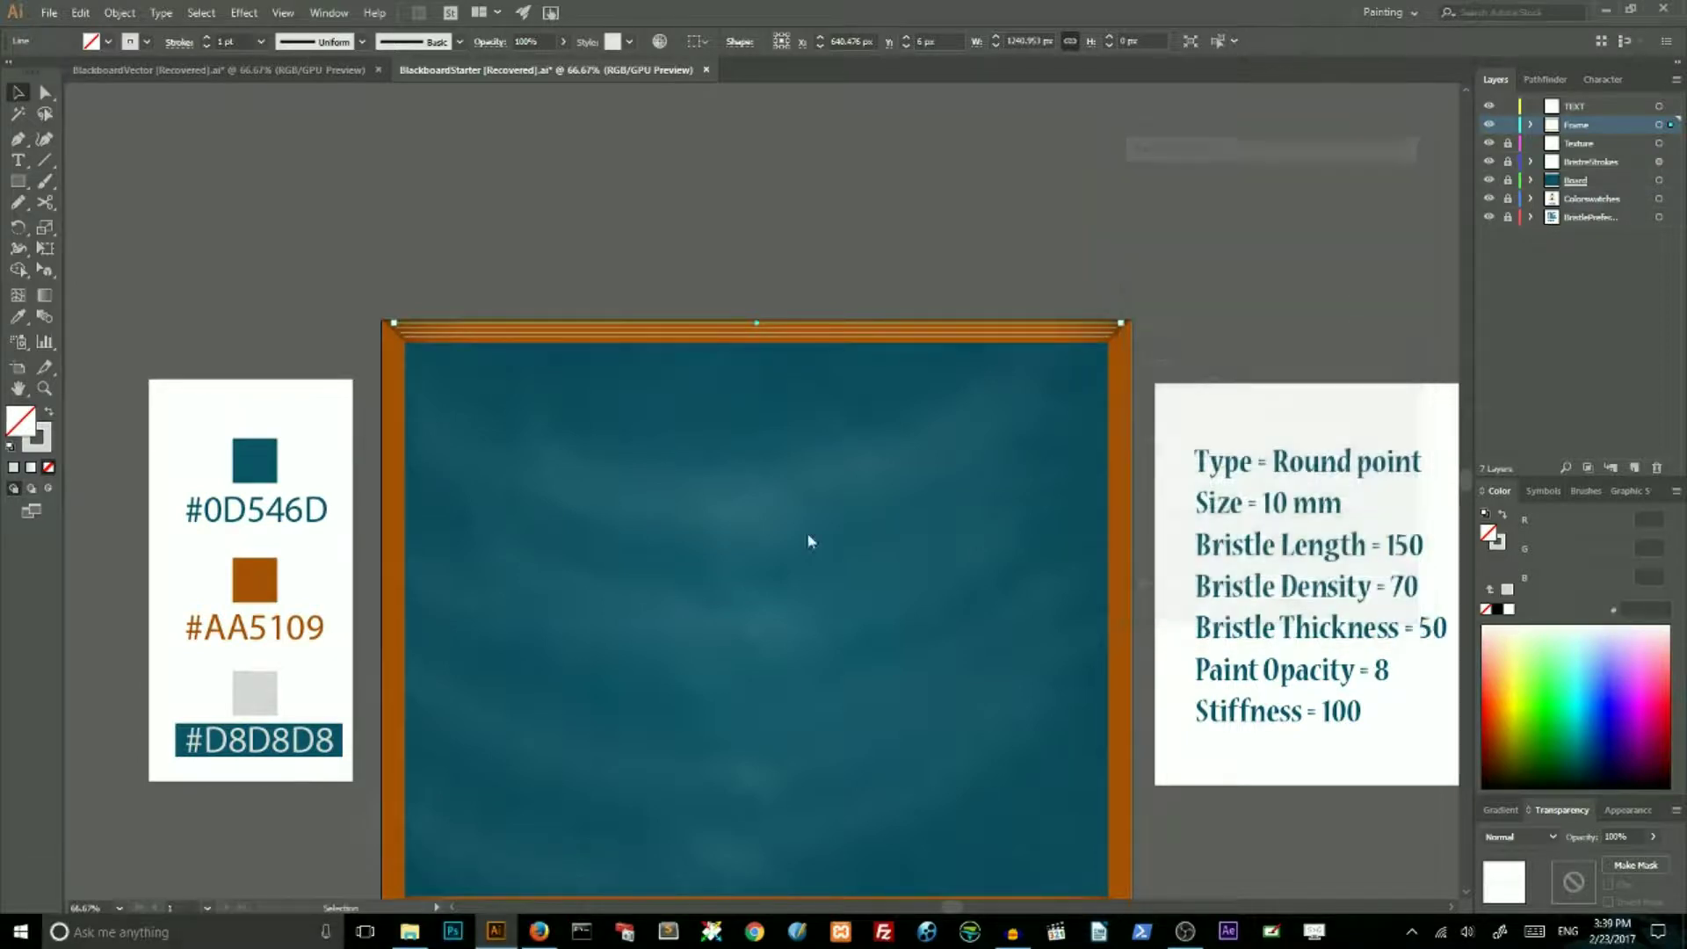
pyautogui.click(118, 10)
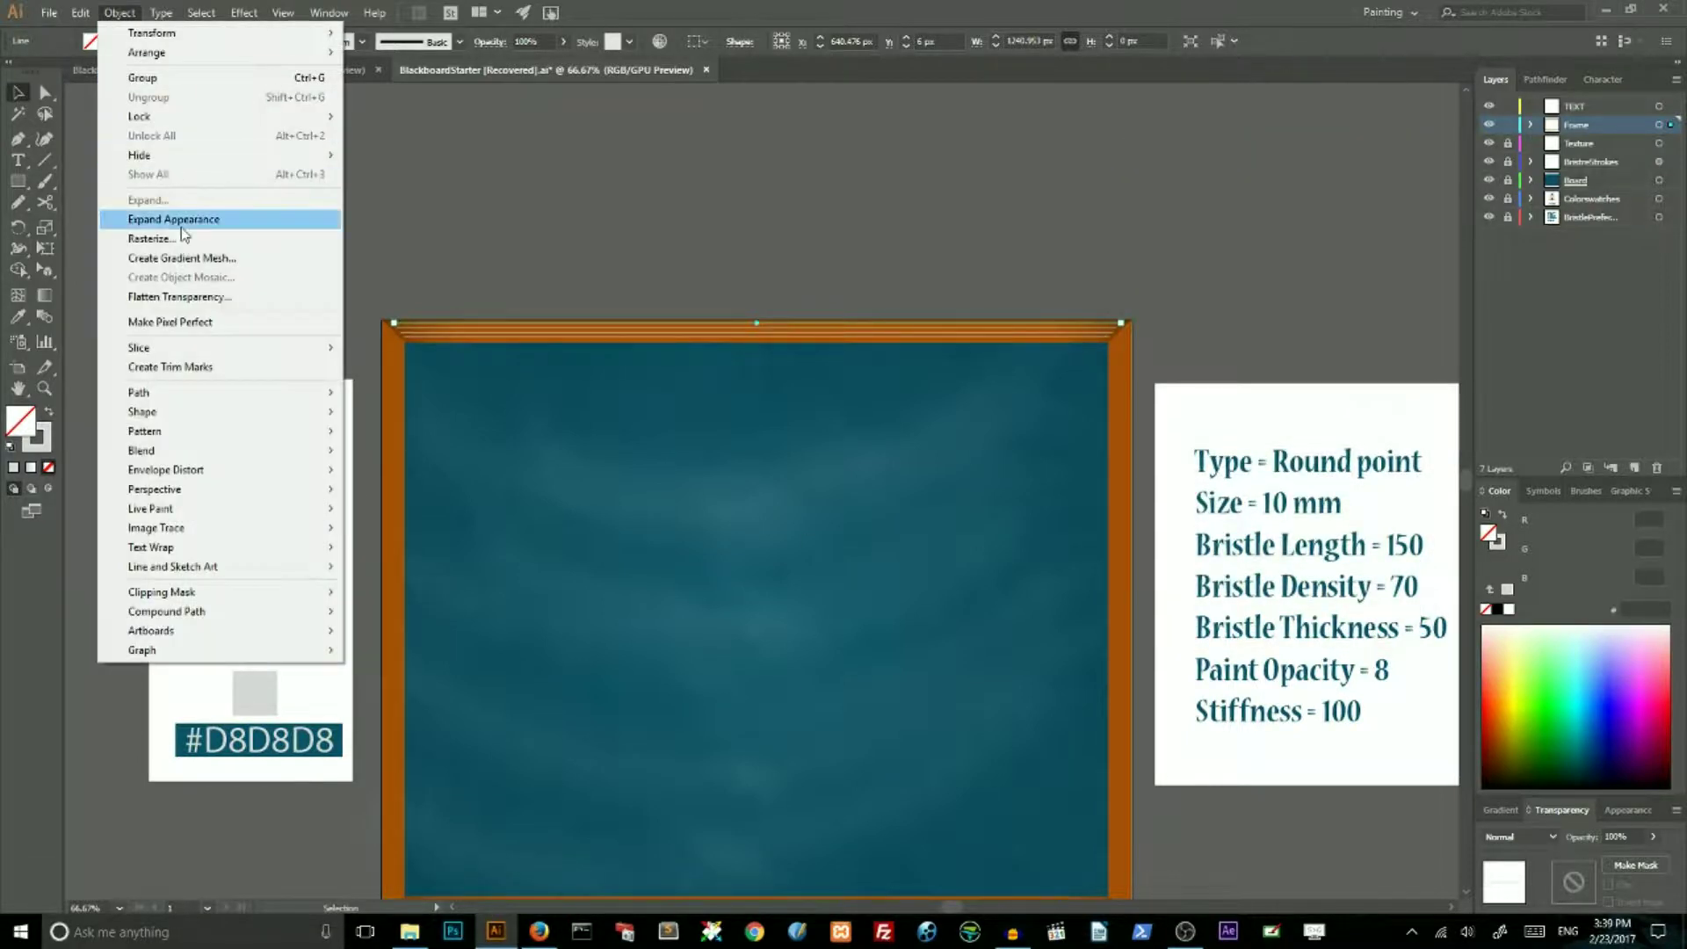
pyautogui.click(297, 220)
pyautogui.press('a')
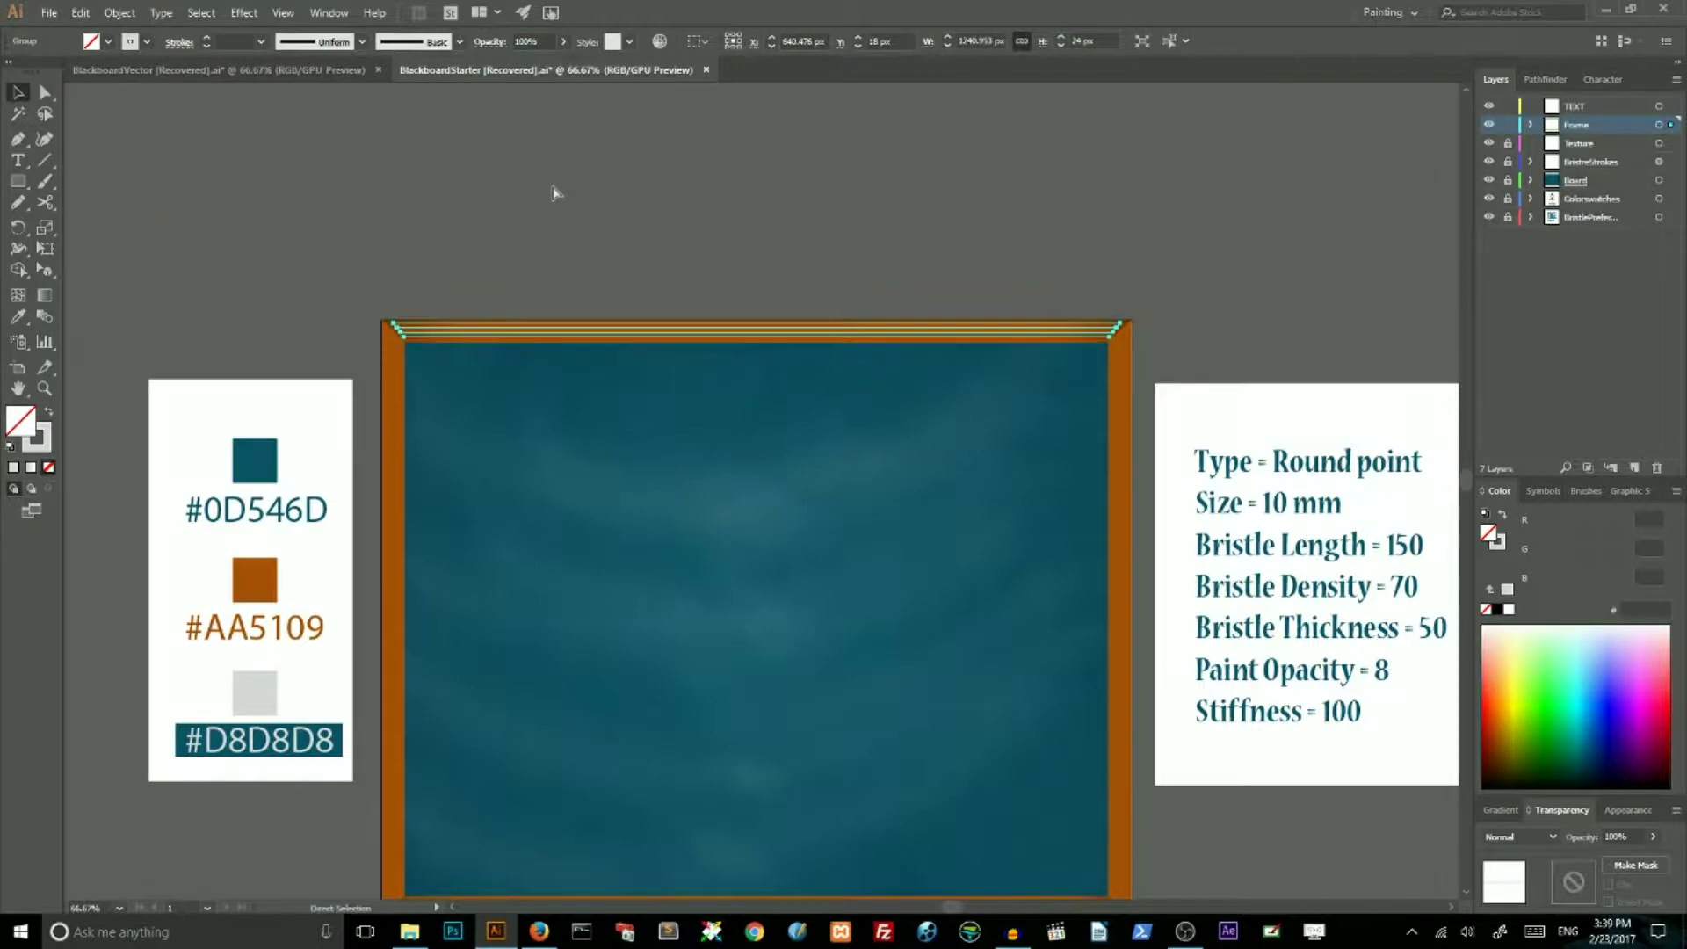
pyautogui.hotkey('ctrl', '1')
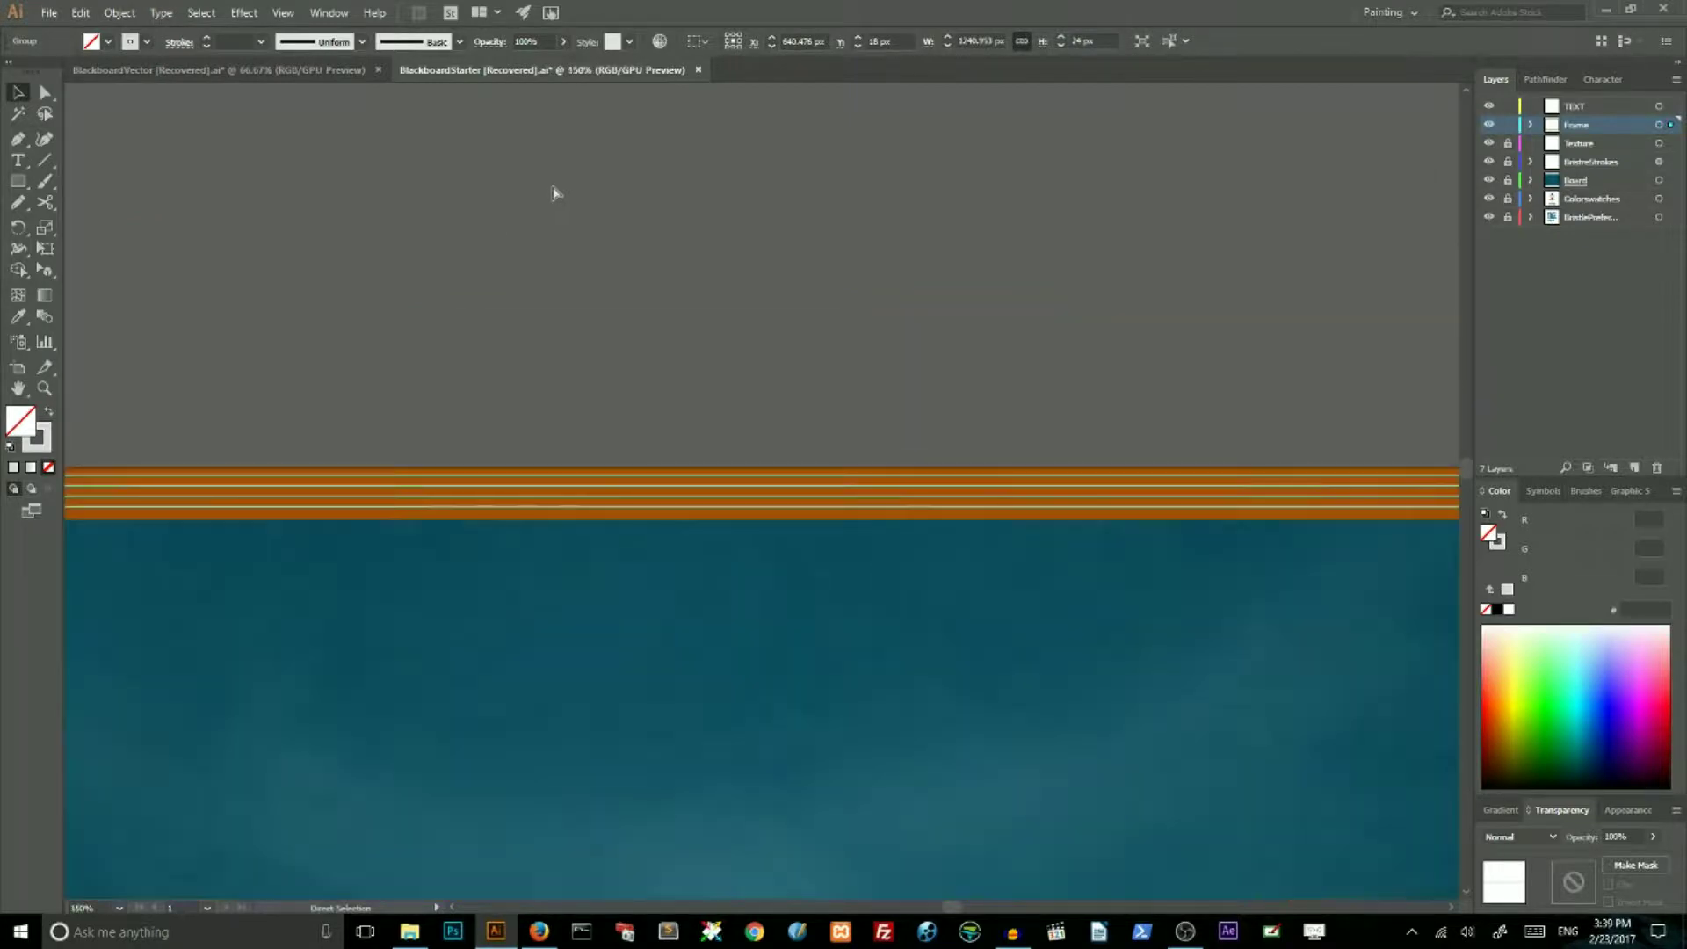
pyautogui.press('v')
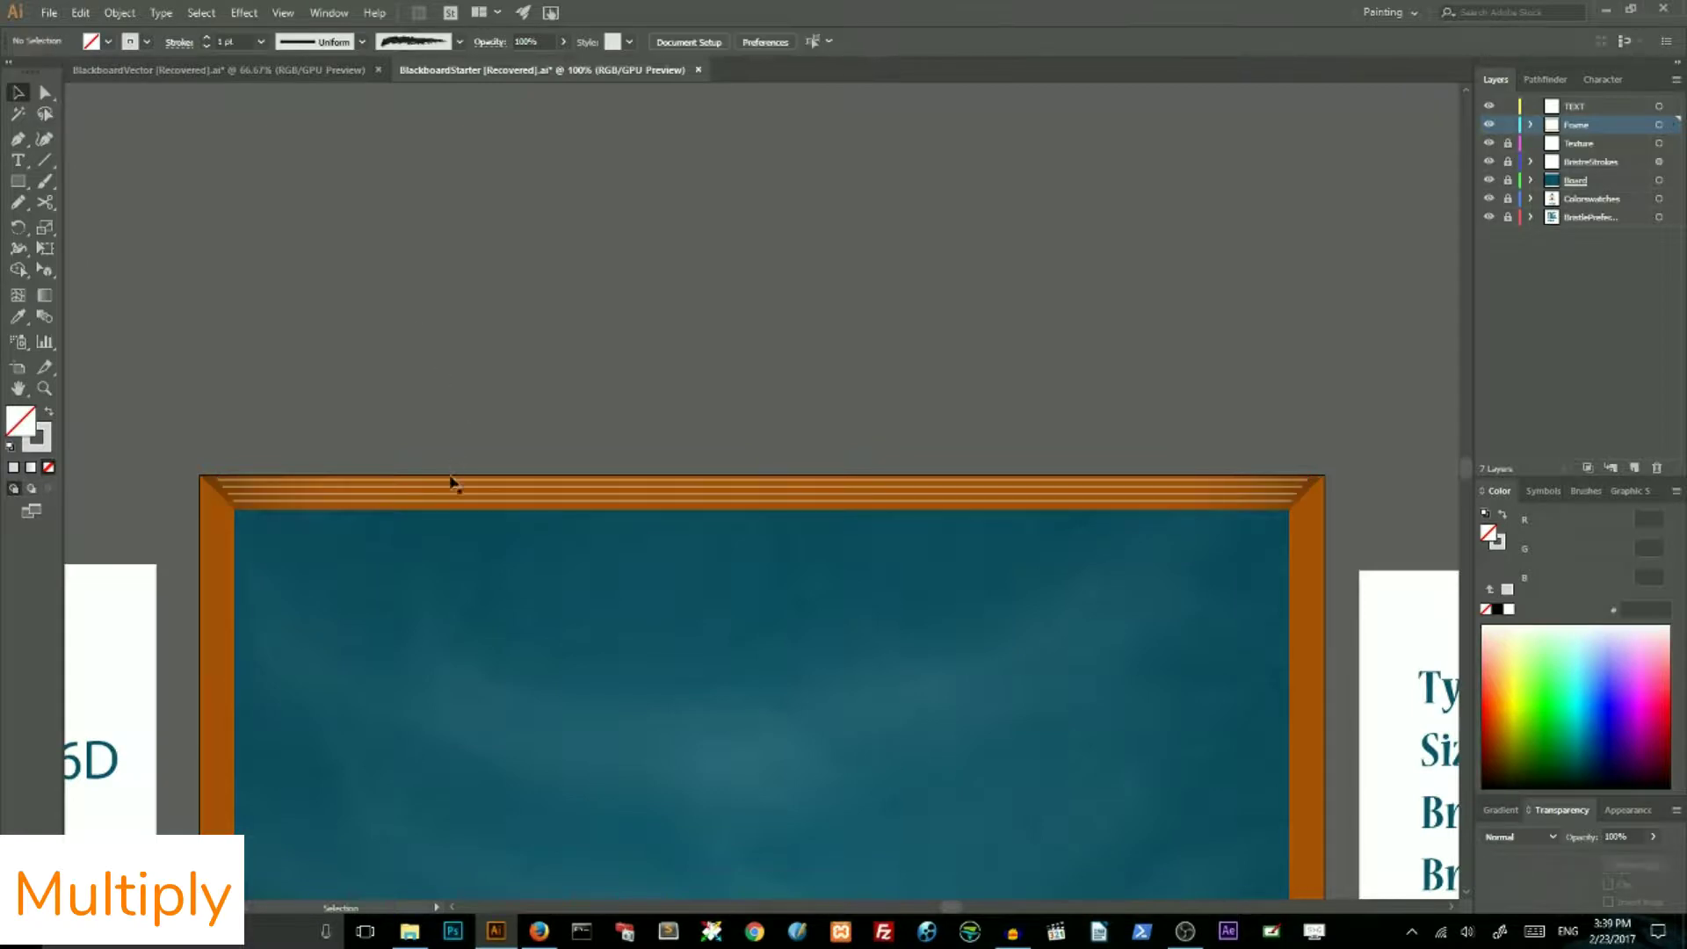
# Change the lines' blend mode and add a smooth 5 px Zig Zag with 3 ridges per segment
pyautogui.click(1532, 835)
pyautogui.click(1543, 550)
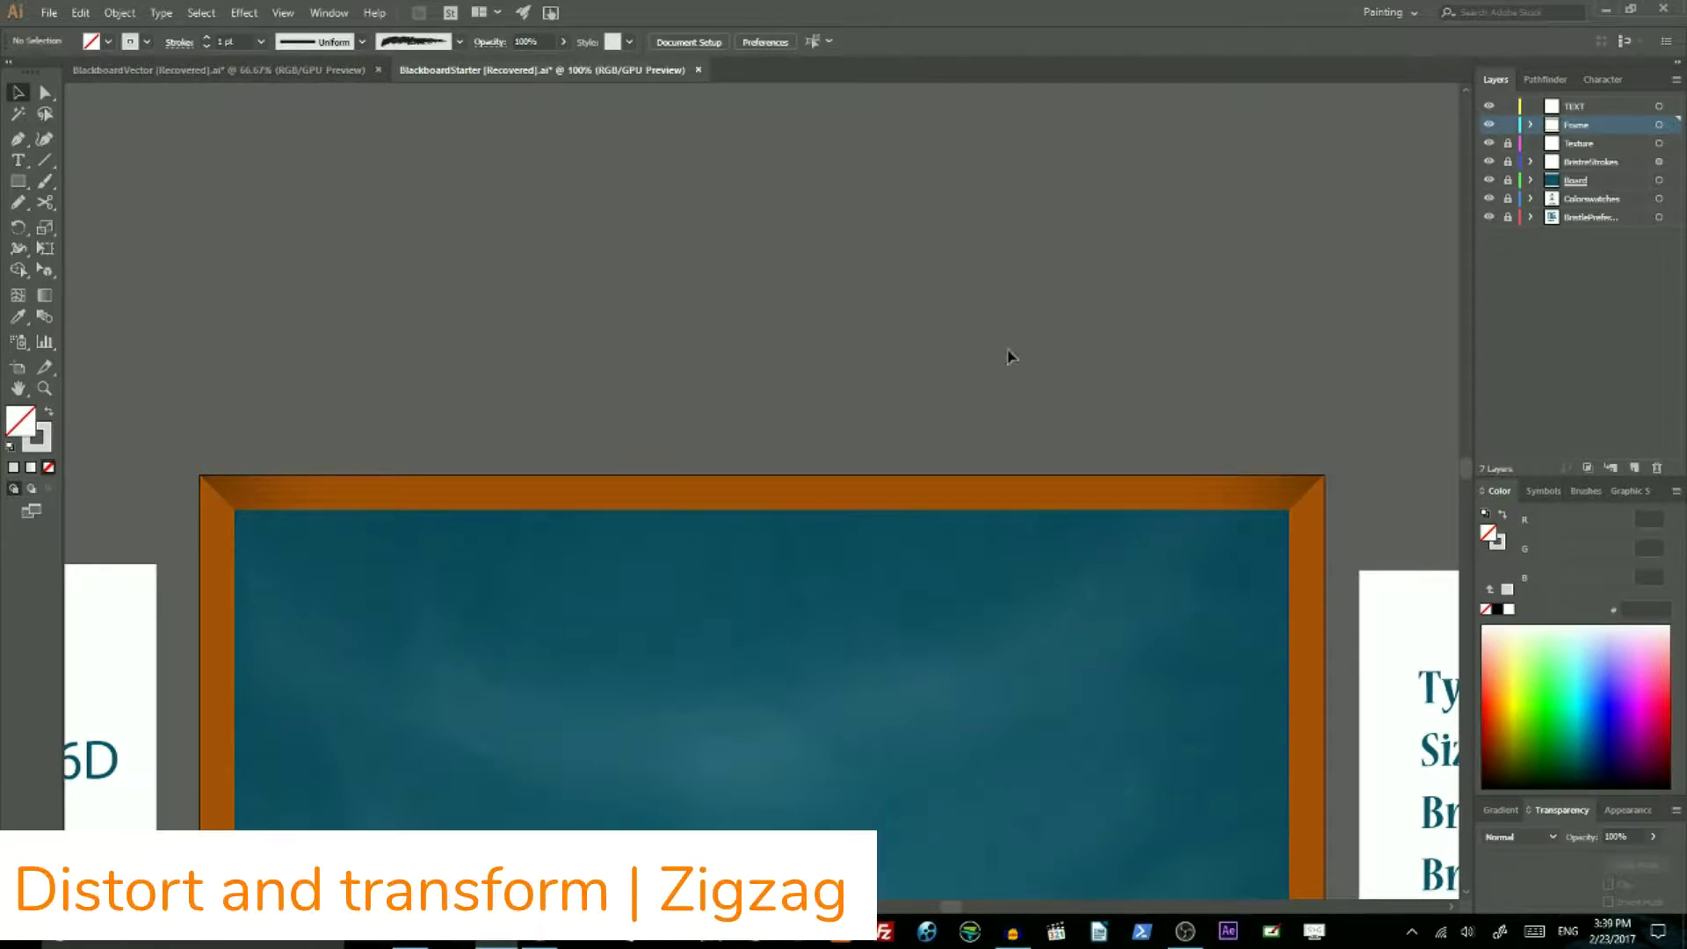
pyautogui.click(253, 13)
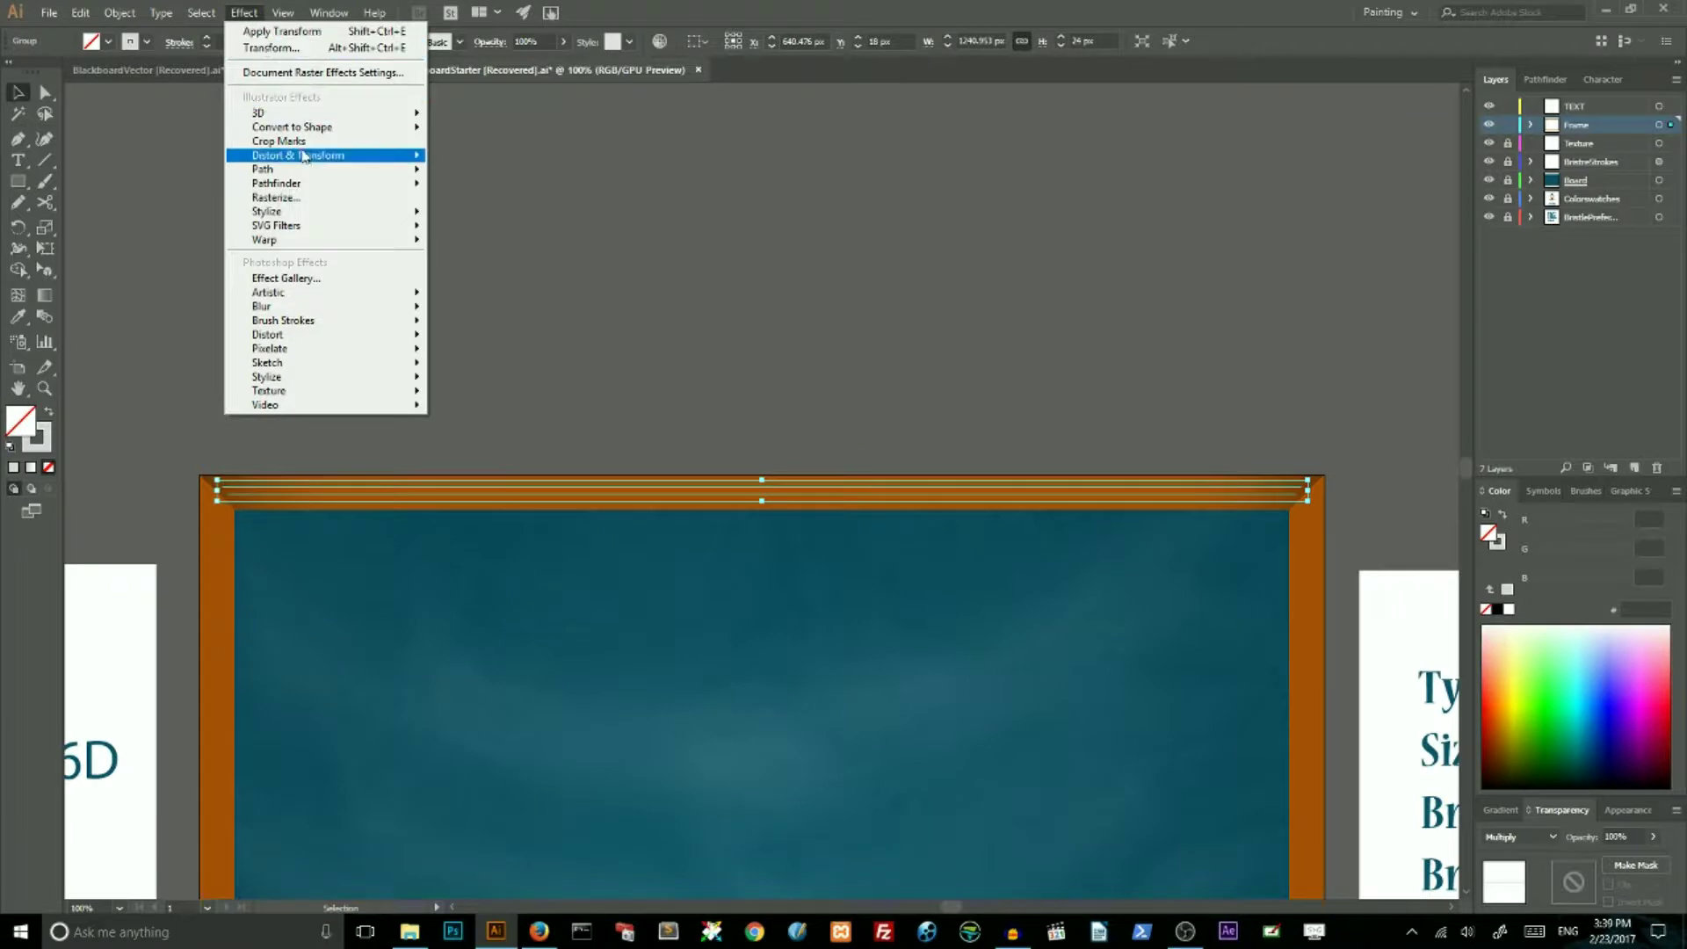
pyautogui.moveTo(264, 155)
pyautogui.click(159, 276)
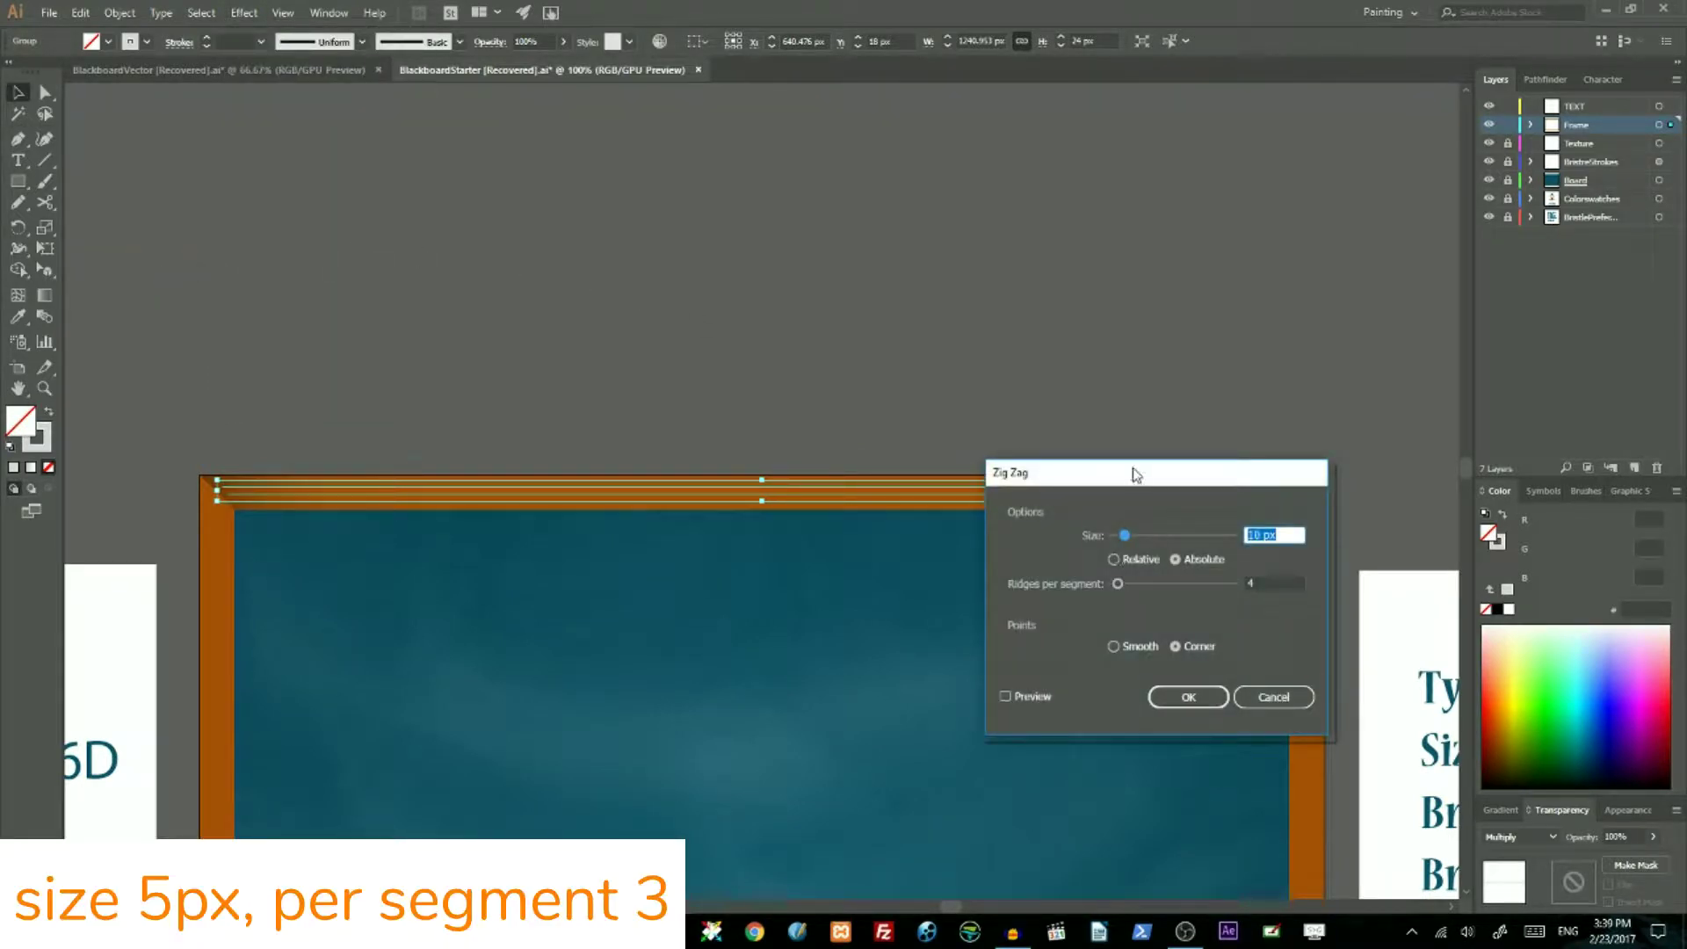
pyautogui.moveTo(1133, 474); pyautogui.dragTo(1237, 201)
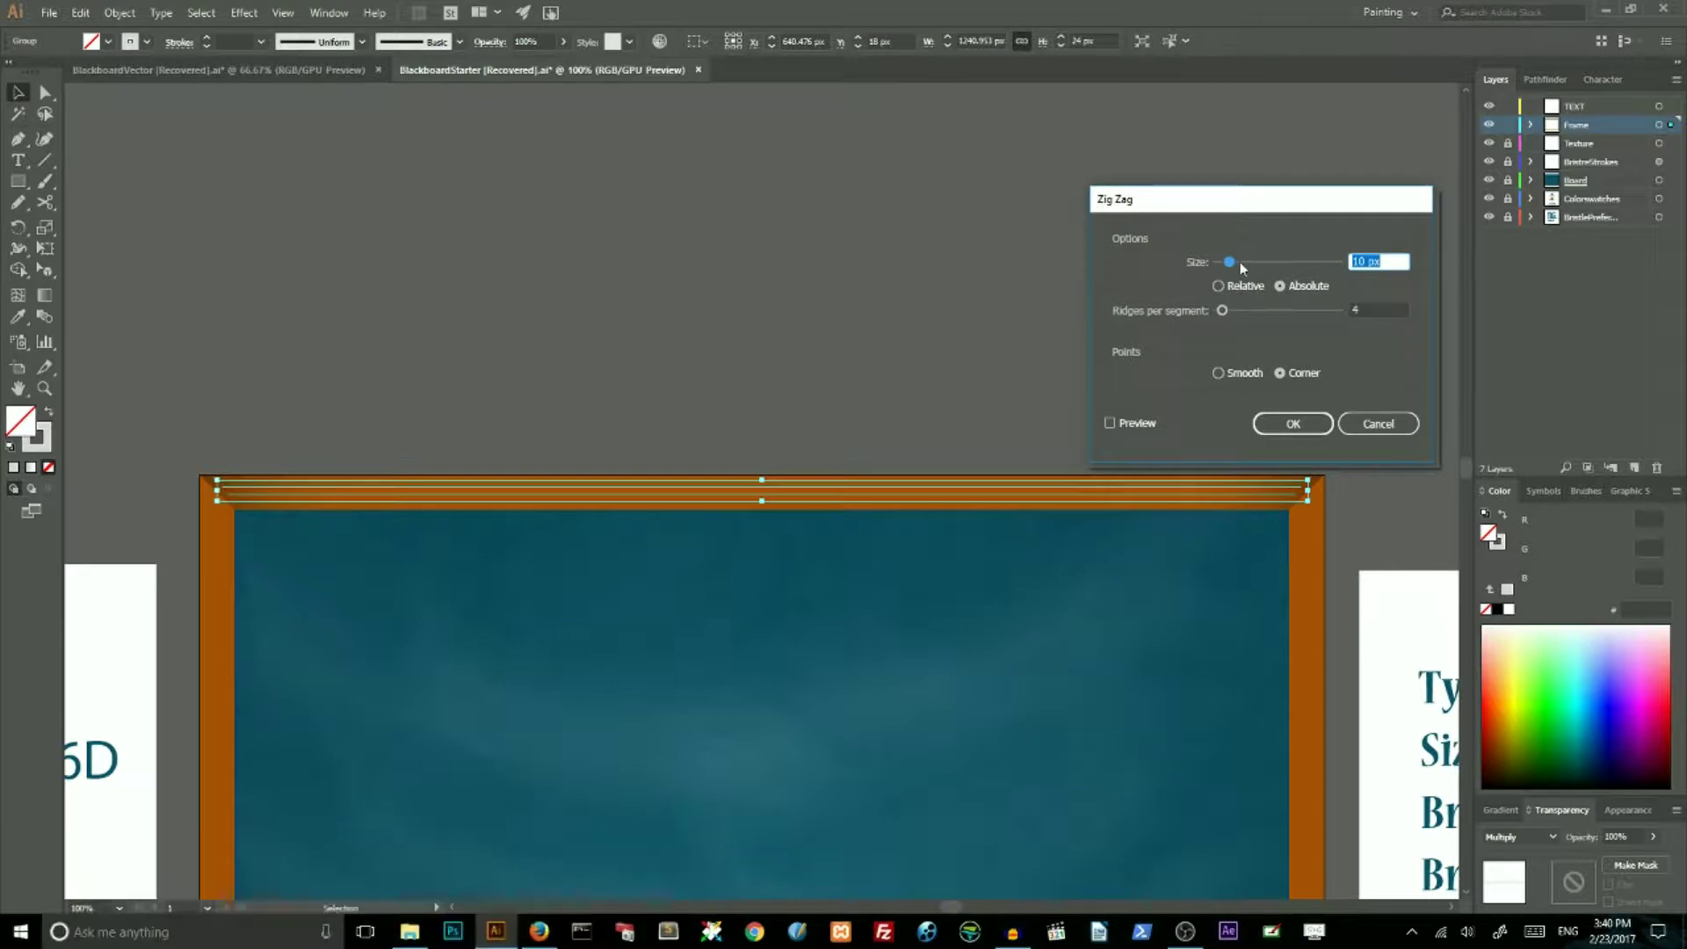
pyautogui.moveTo(1228, 263); pyautogui.dragTo(1223, 268)
pyautogui.press('Up')
pyautogui.click(1361, 310)
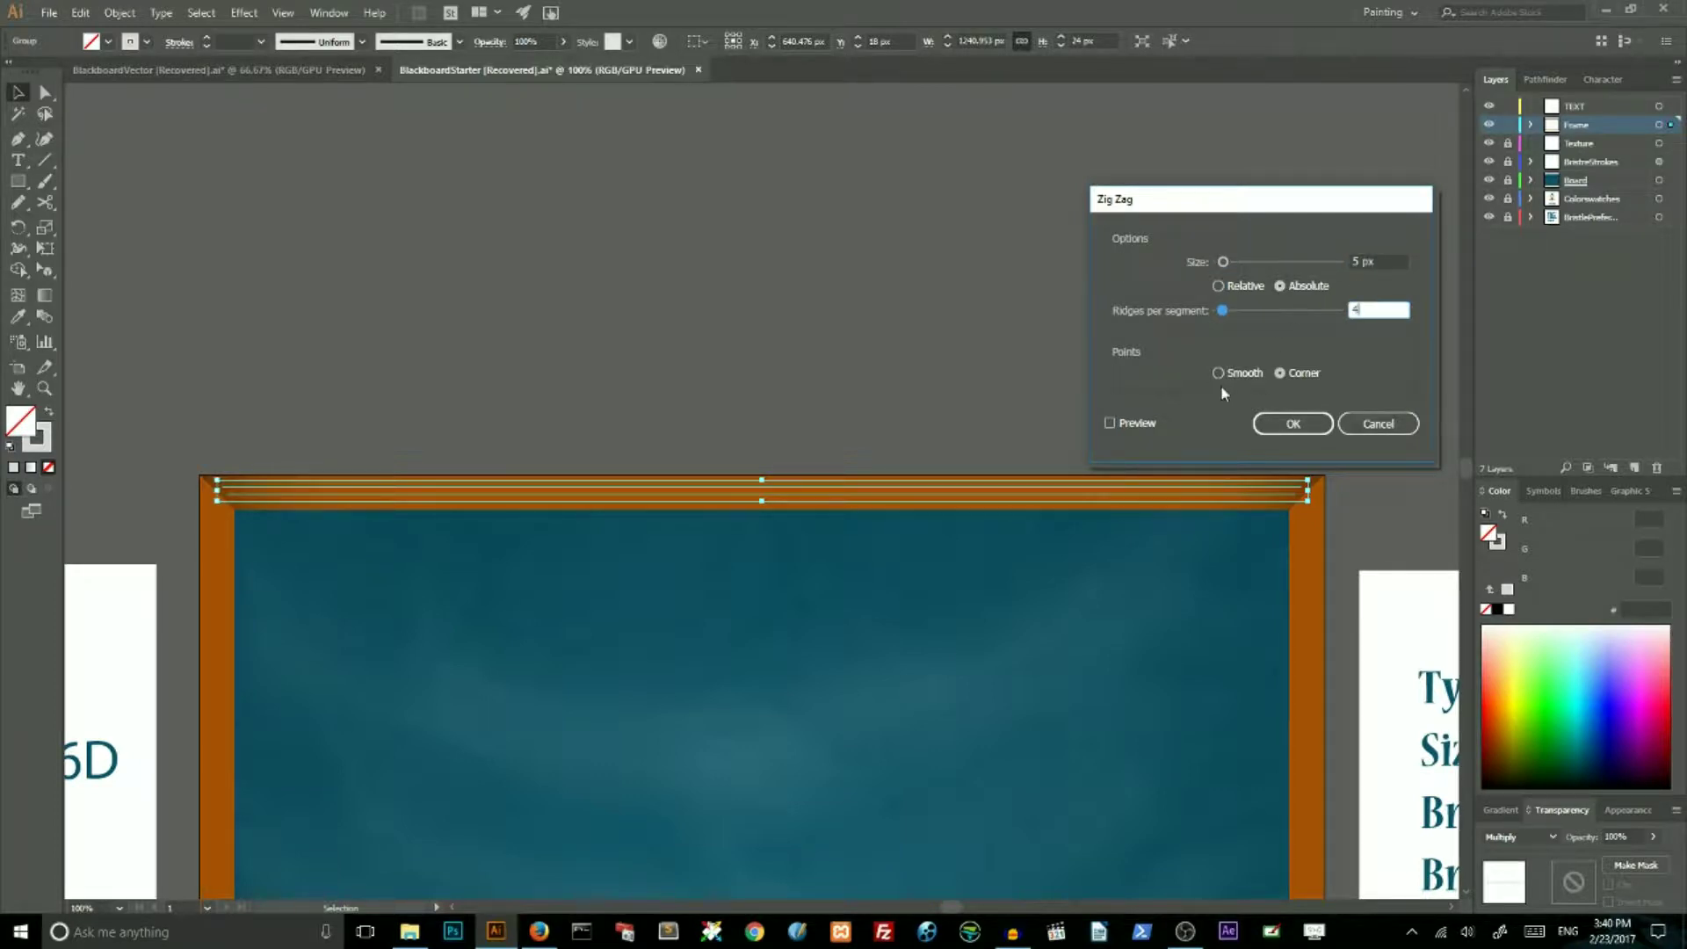
pyautogui.press('Down')
pyautogui.click(1109, 423)
pyautogui.click(1218, 373)
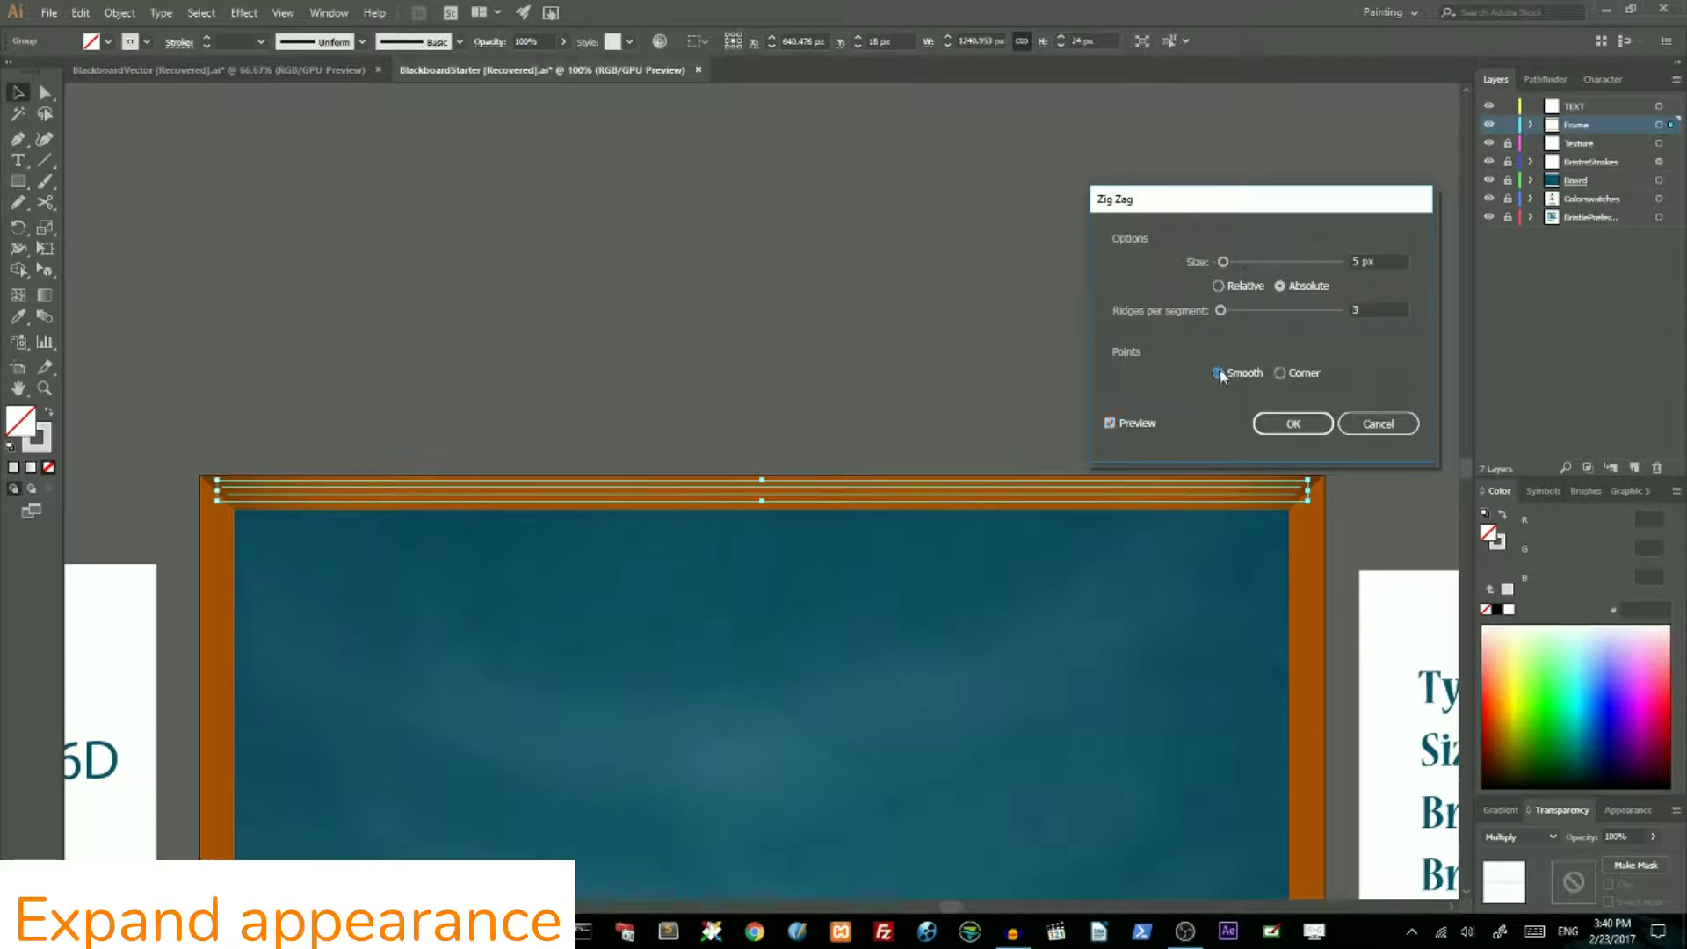
pyautogui.click(1304, 427)
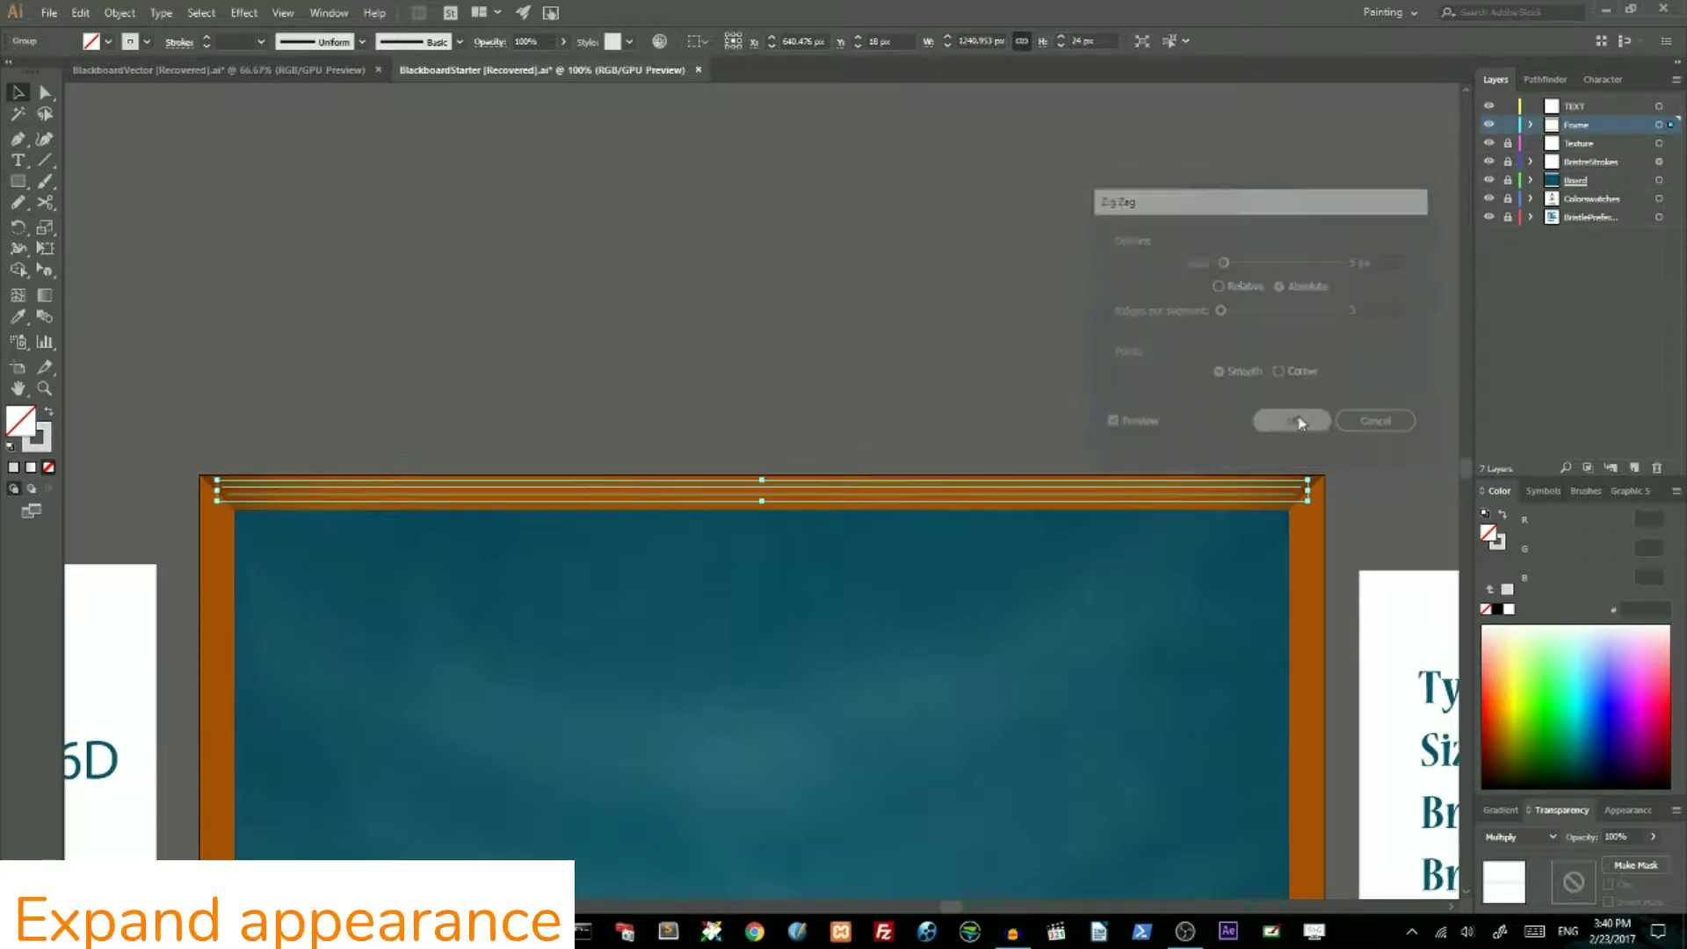
pyautogui.click(120, 12)
# Expand the zig zag into real wavy paths and reselect the line group
pyautogui.click(159, 217)
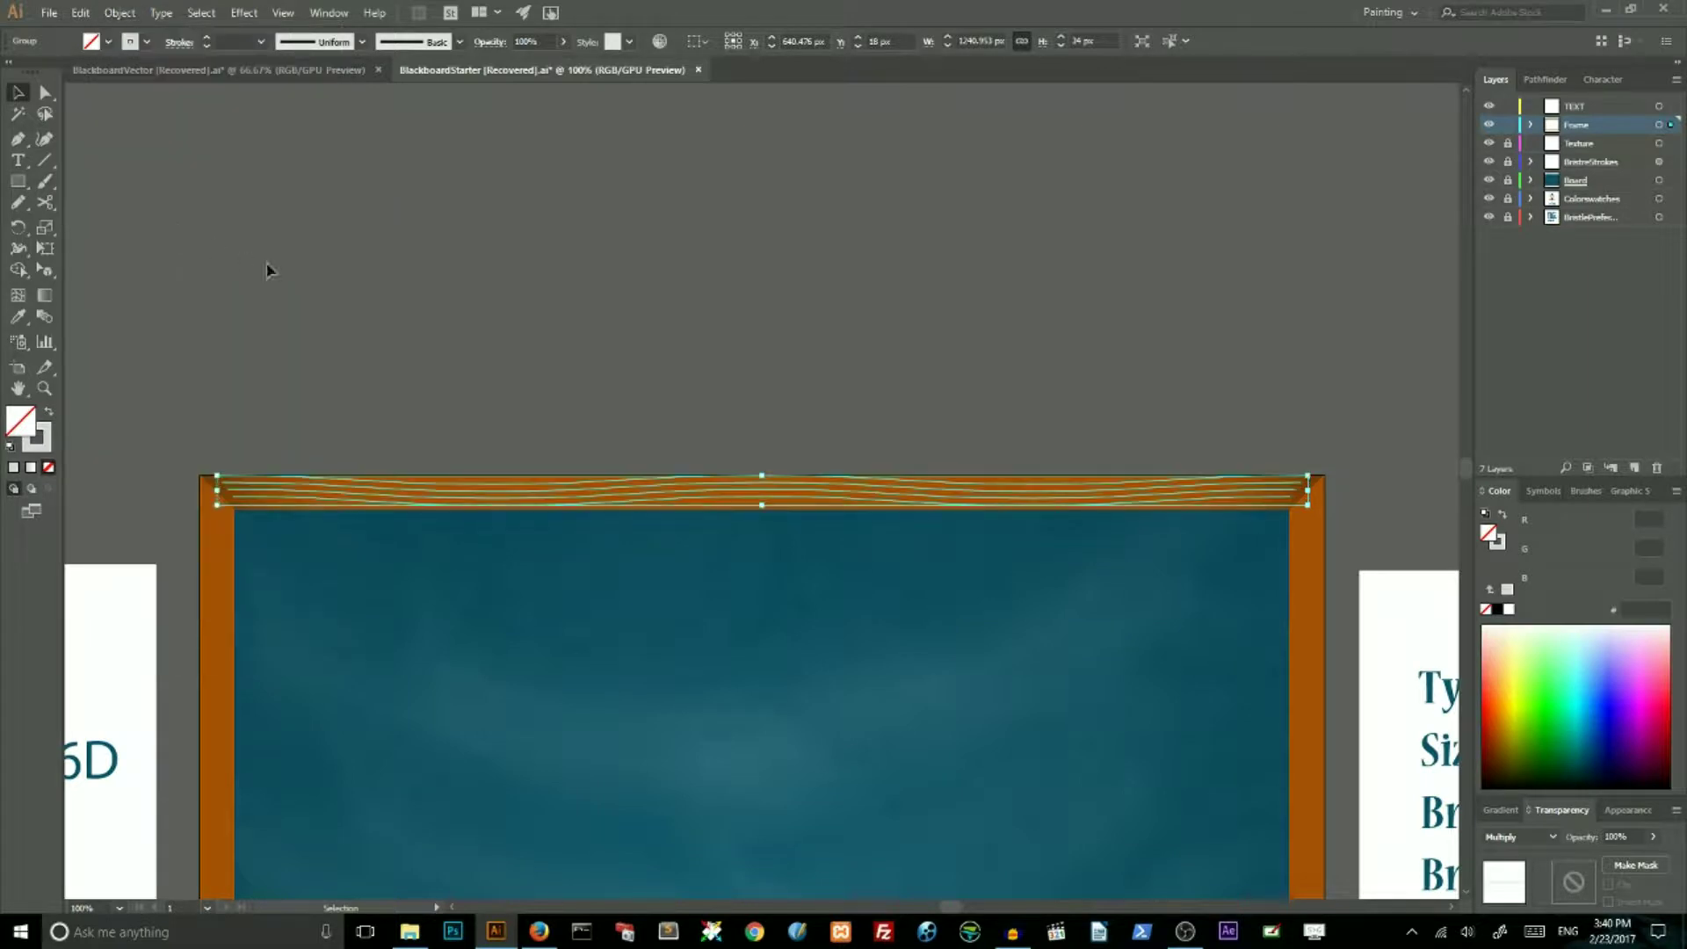
pyautogui.click(303, 281)
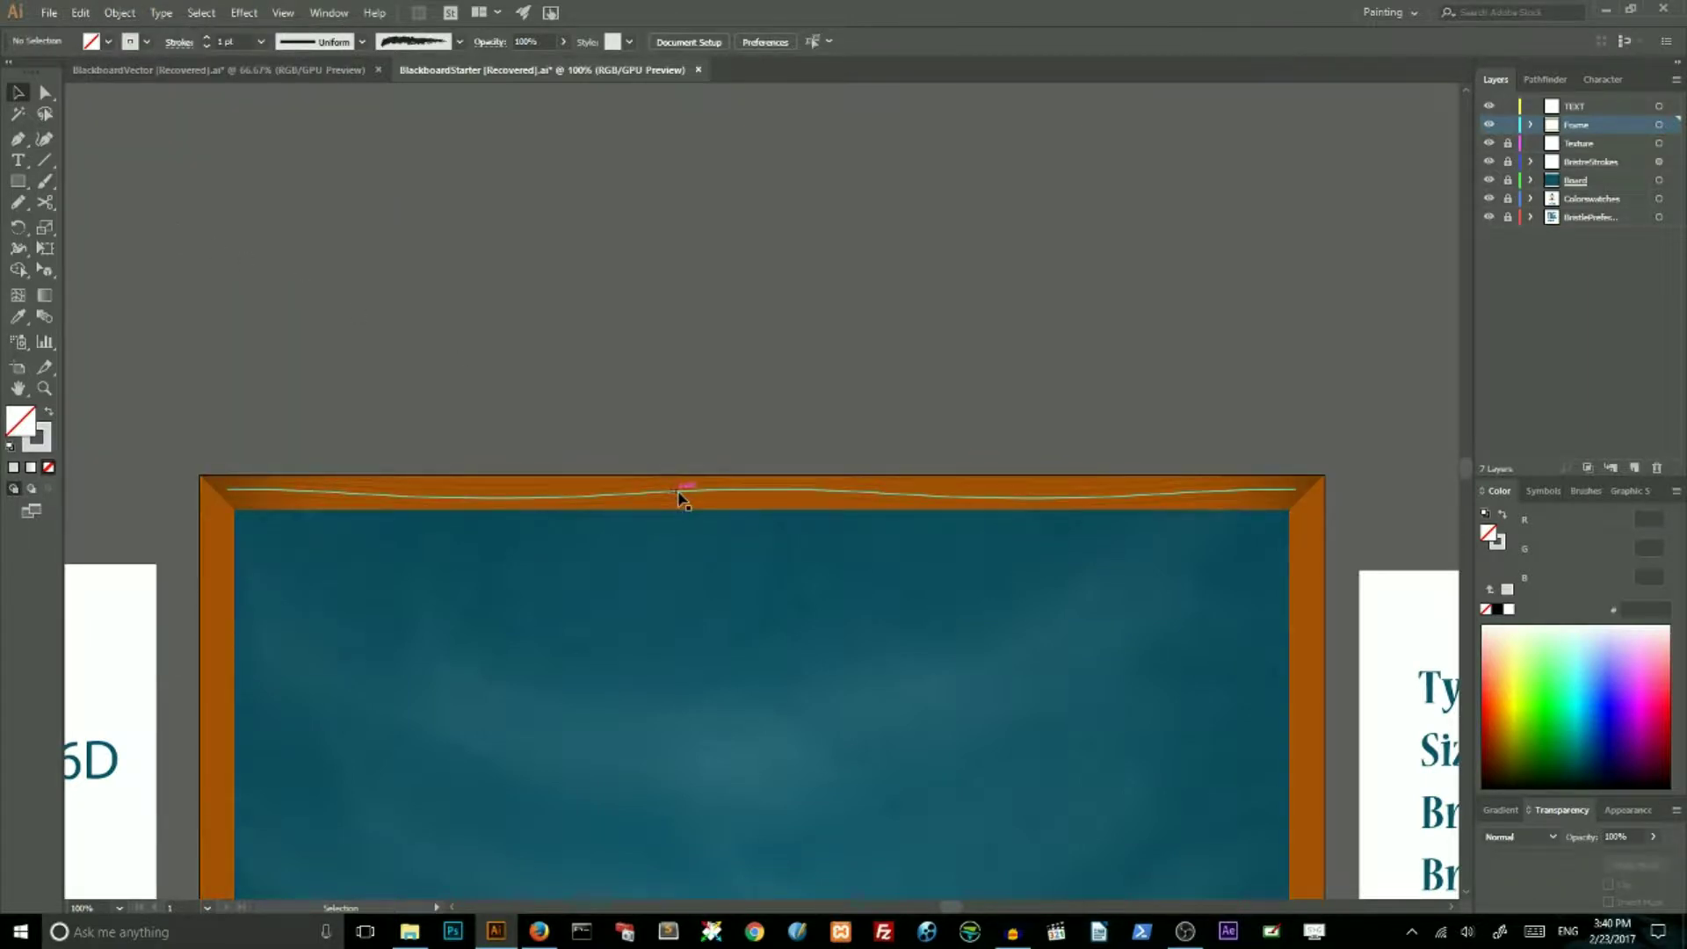
pyautogui.click(684, 498)
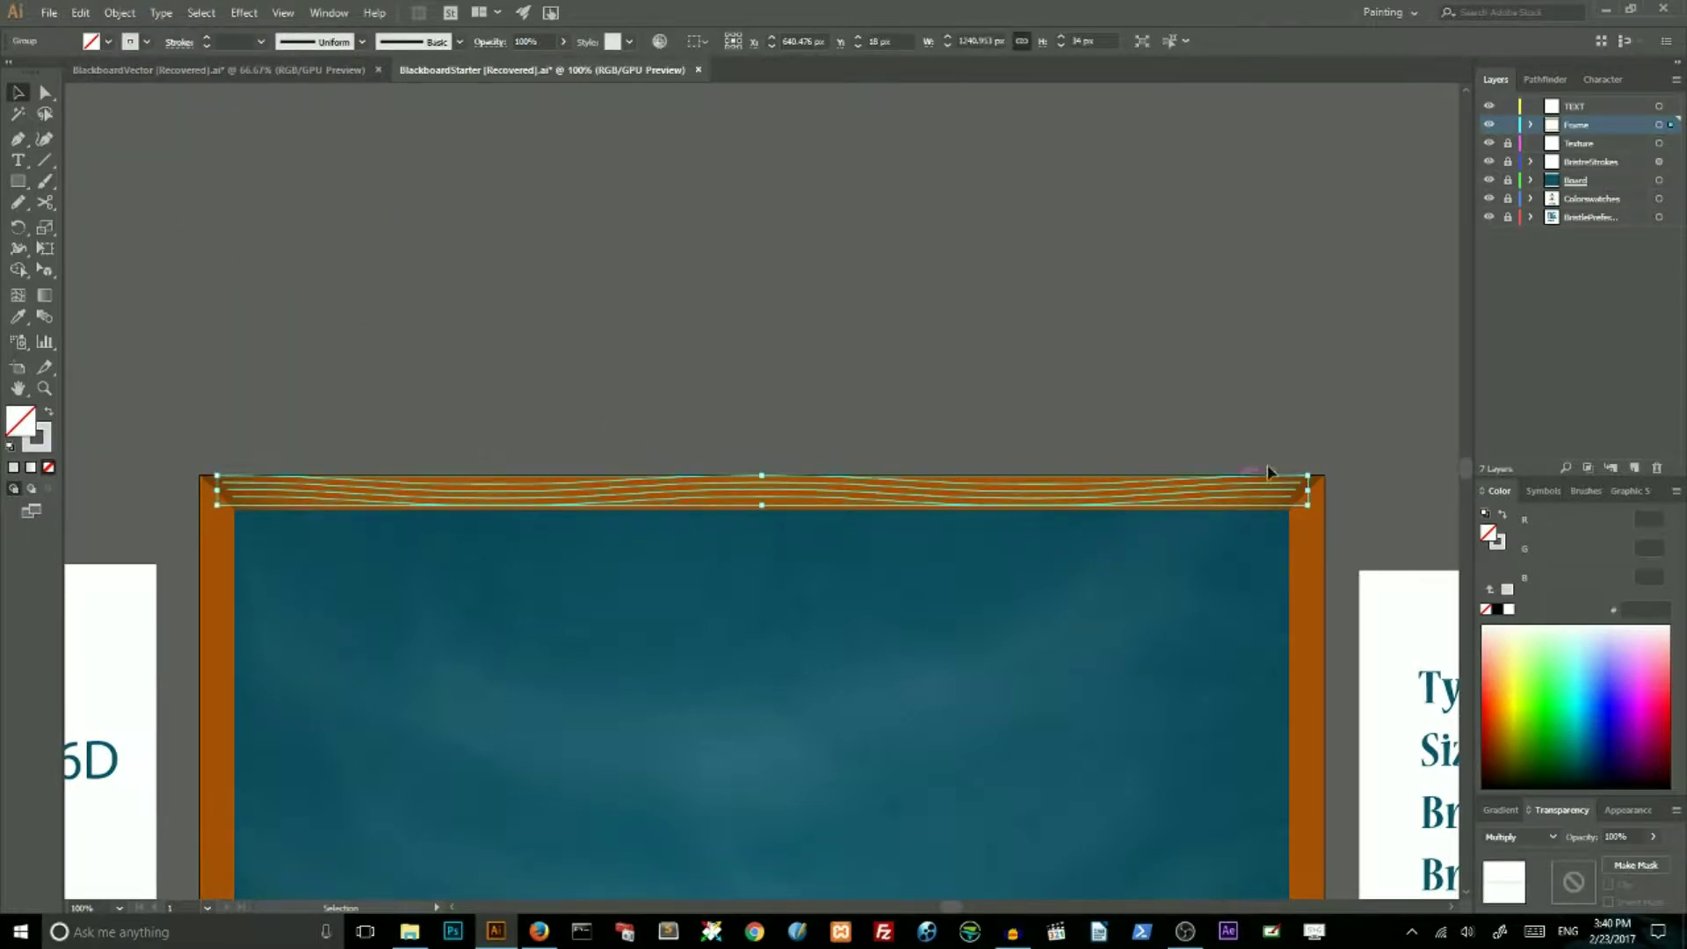
# Set the Warp Tool brush to 70 px width and height at 20% intensity
pyautogui.doubleClick(17, 248)
pyautogui.click(18, 247)
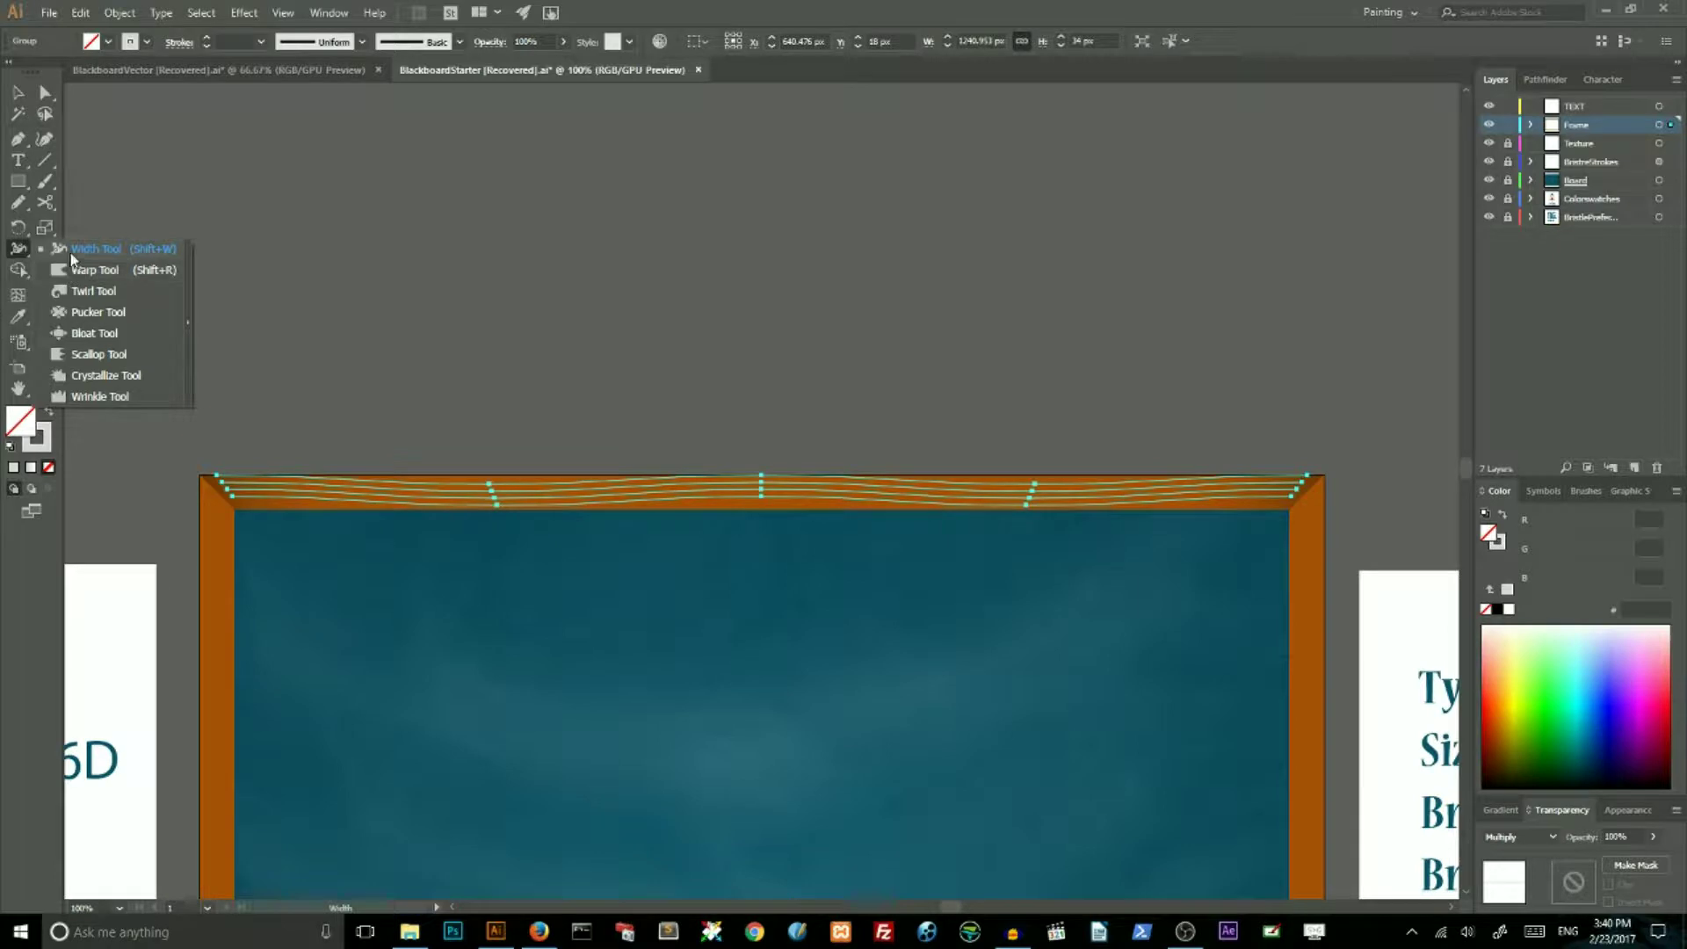
pyautogui.click(58, 273)
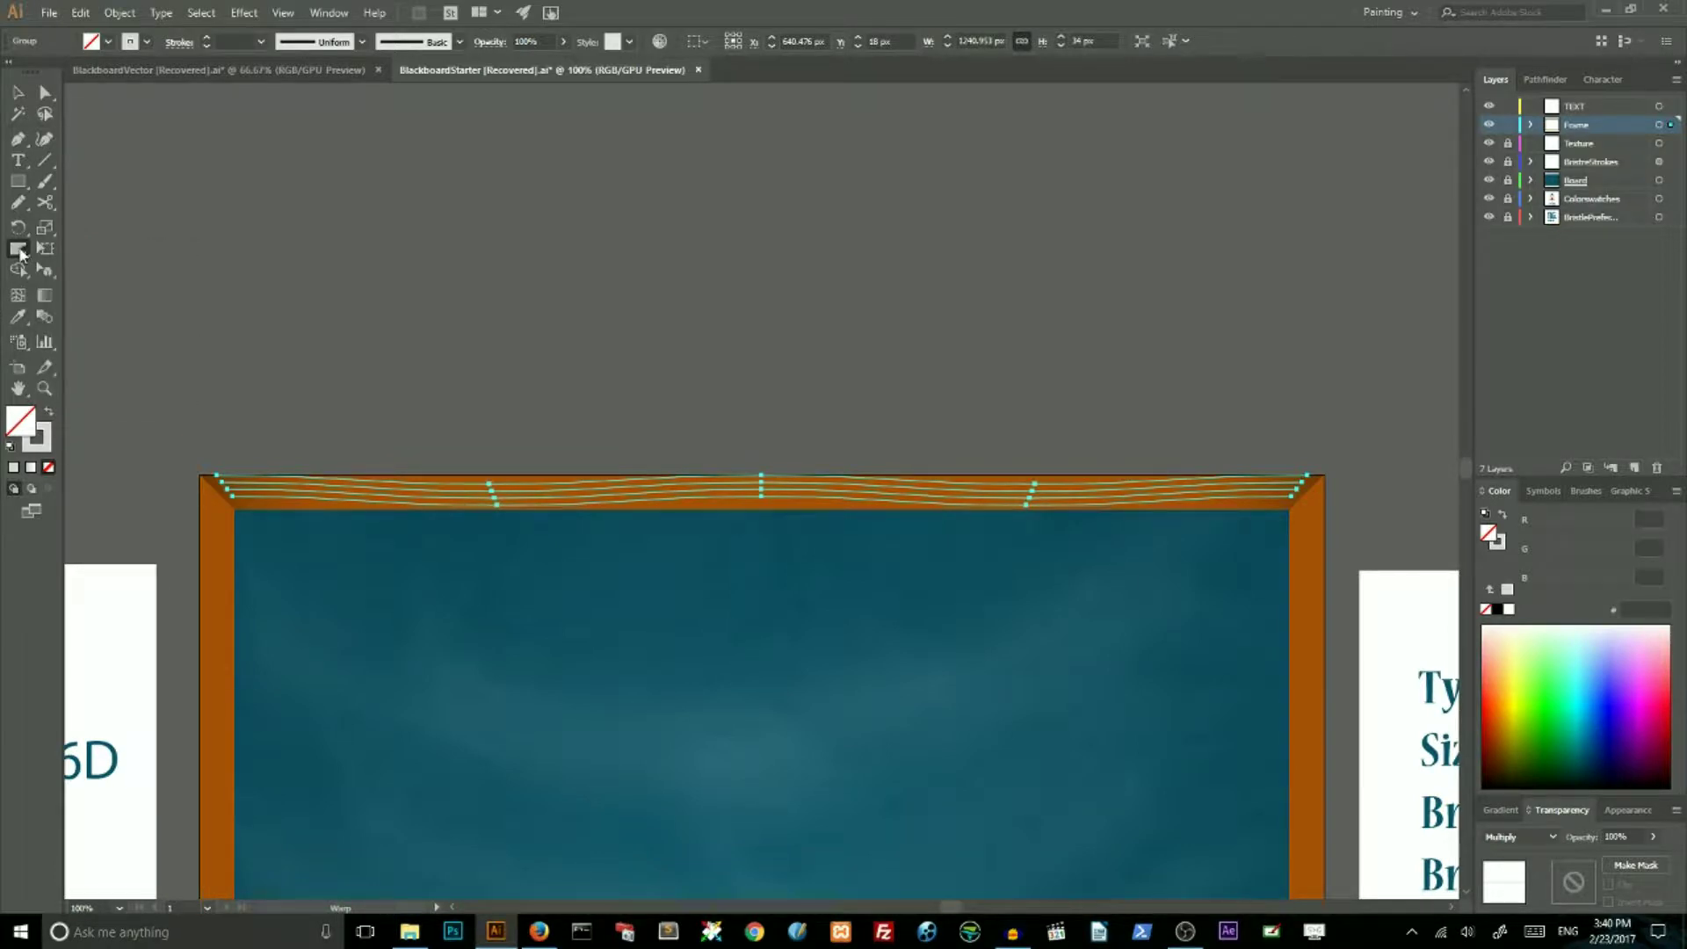
pyautogui.doubleClick(19, 251)
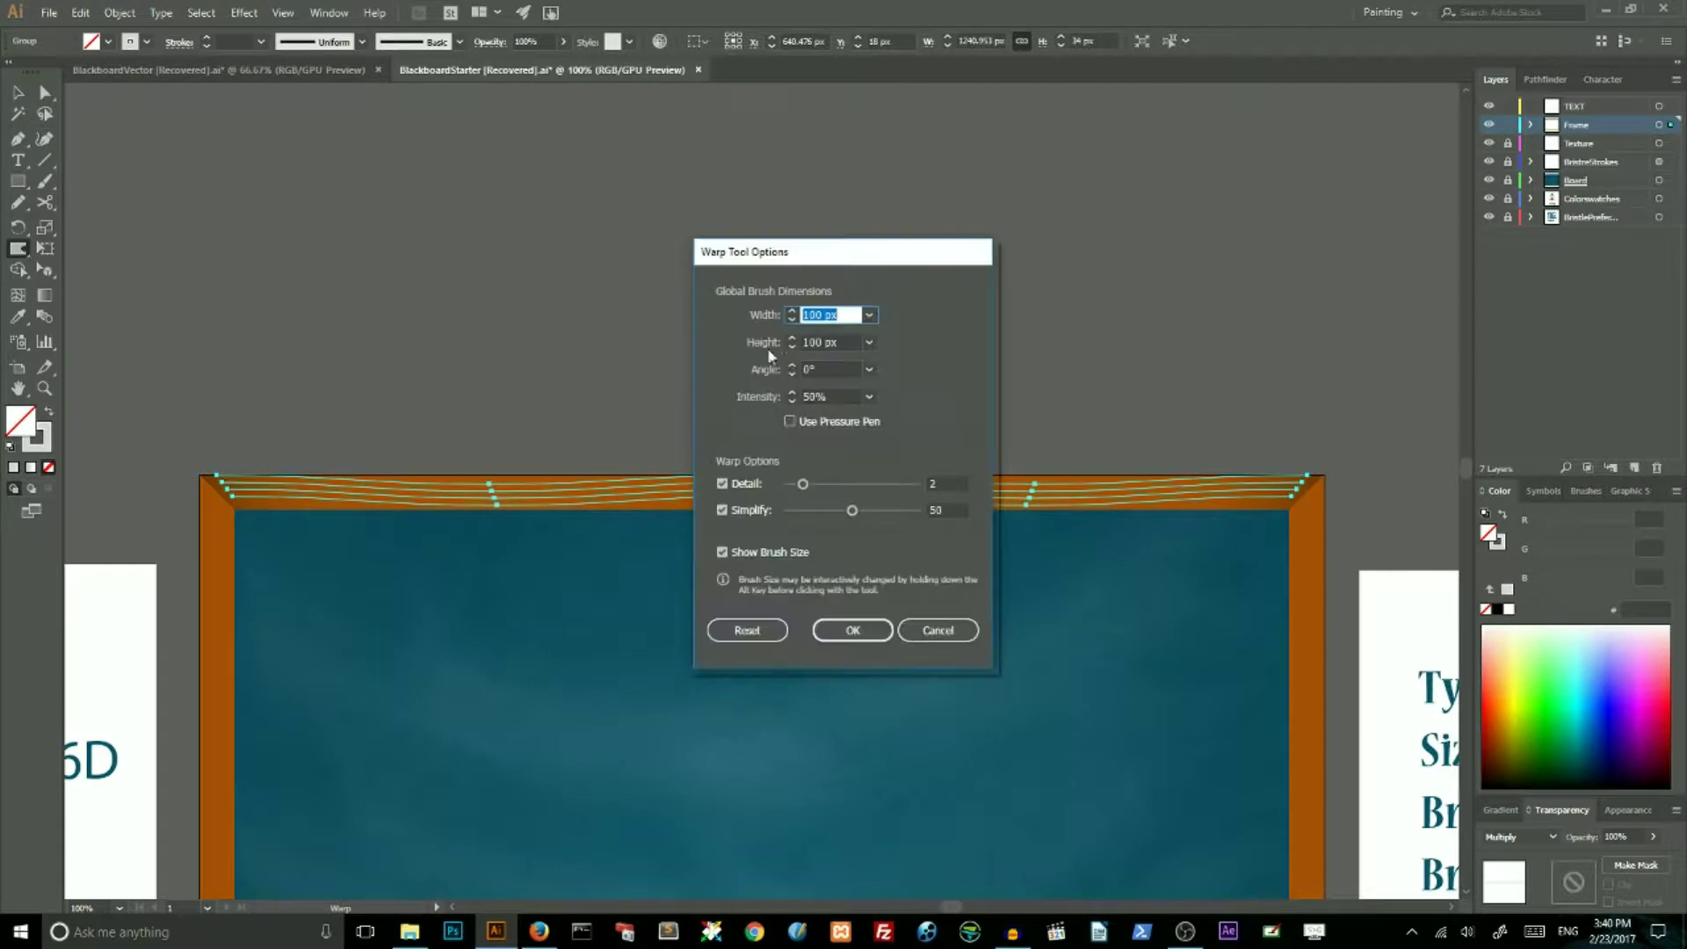
pyautogui.doubleClick(813, 397)
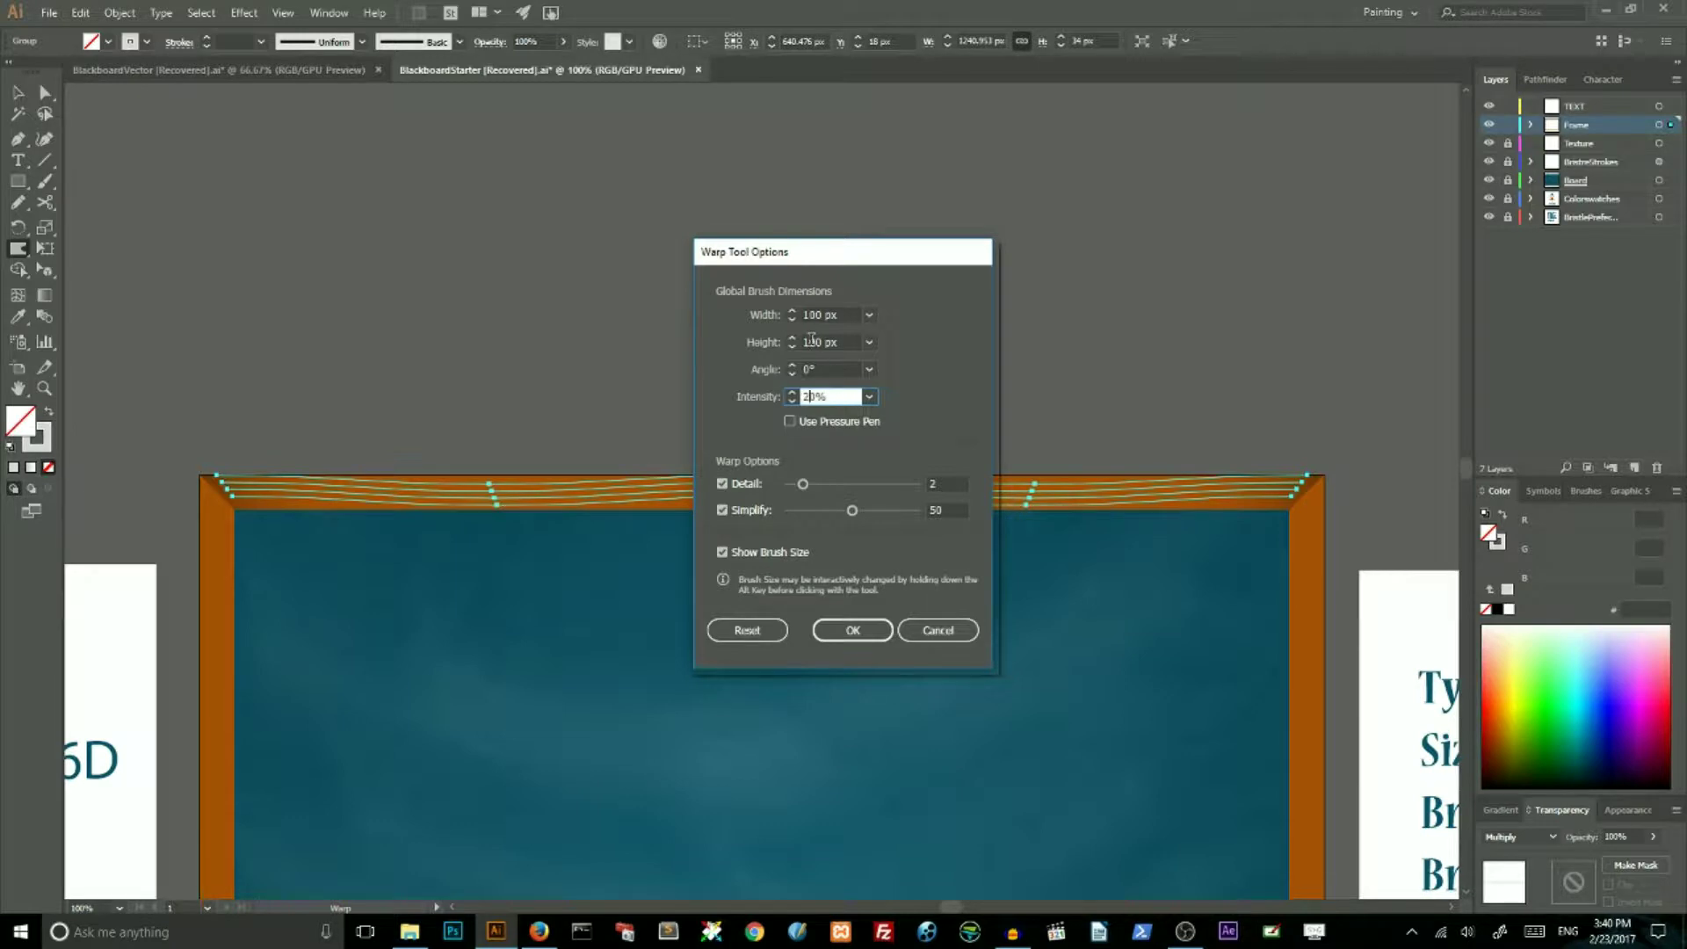
pyautogui.doubleClick(815, 341)
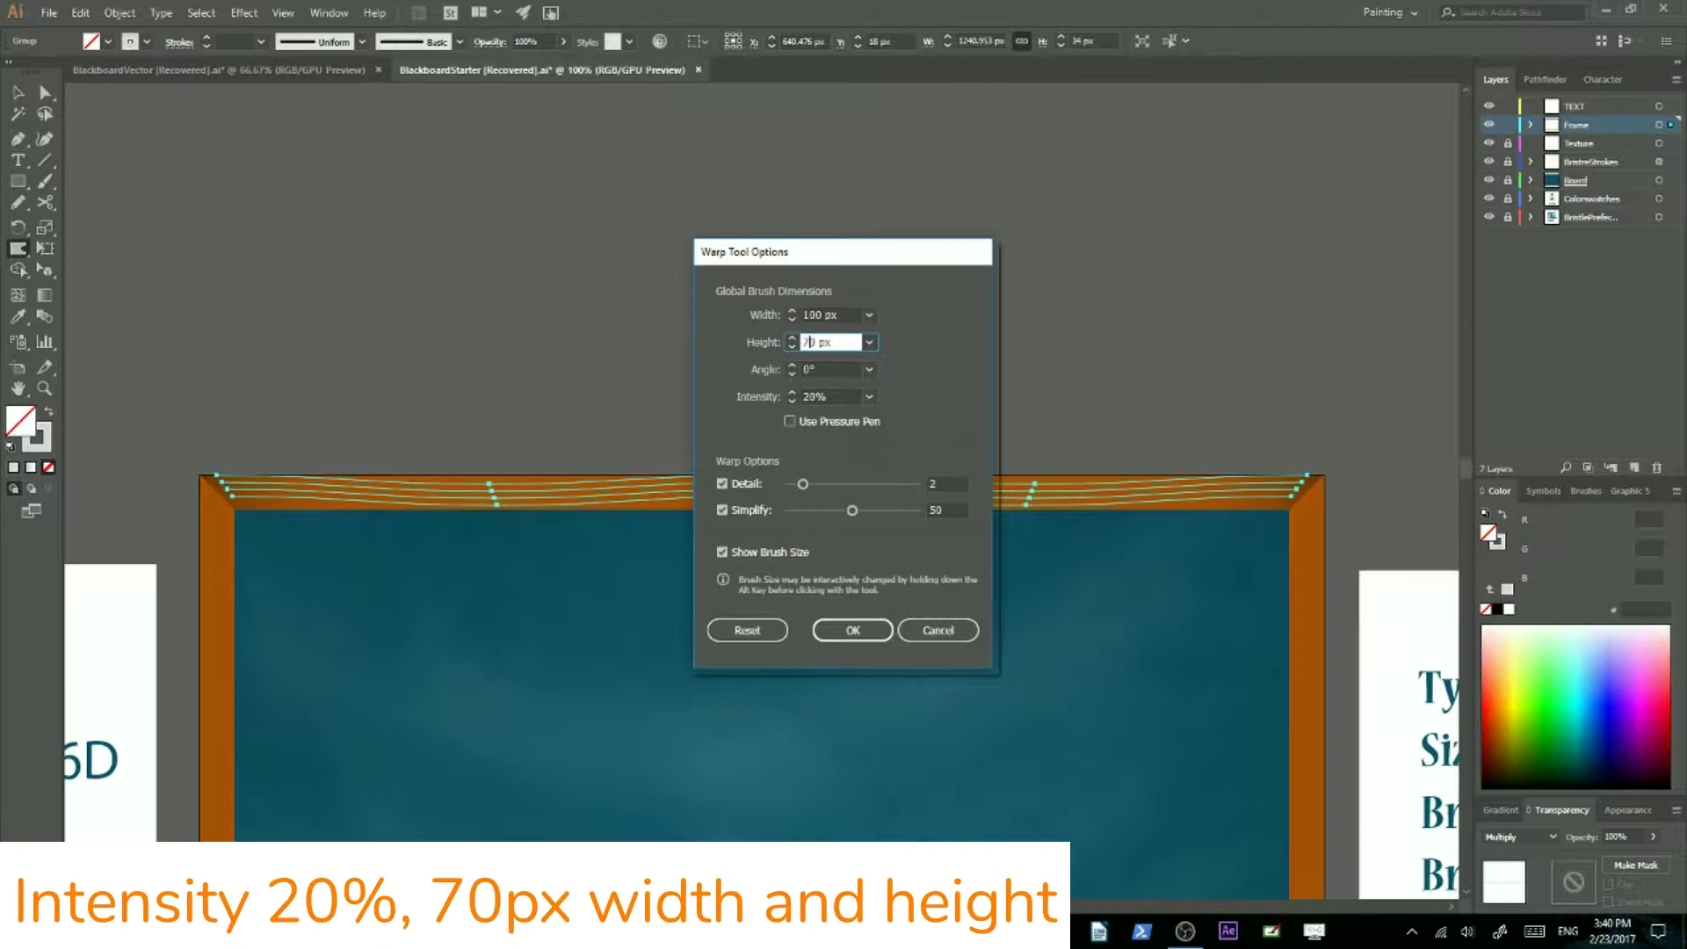
pyautogui.click(821, 312)
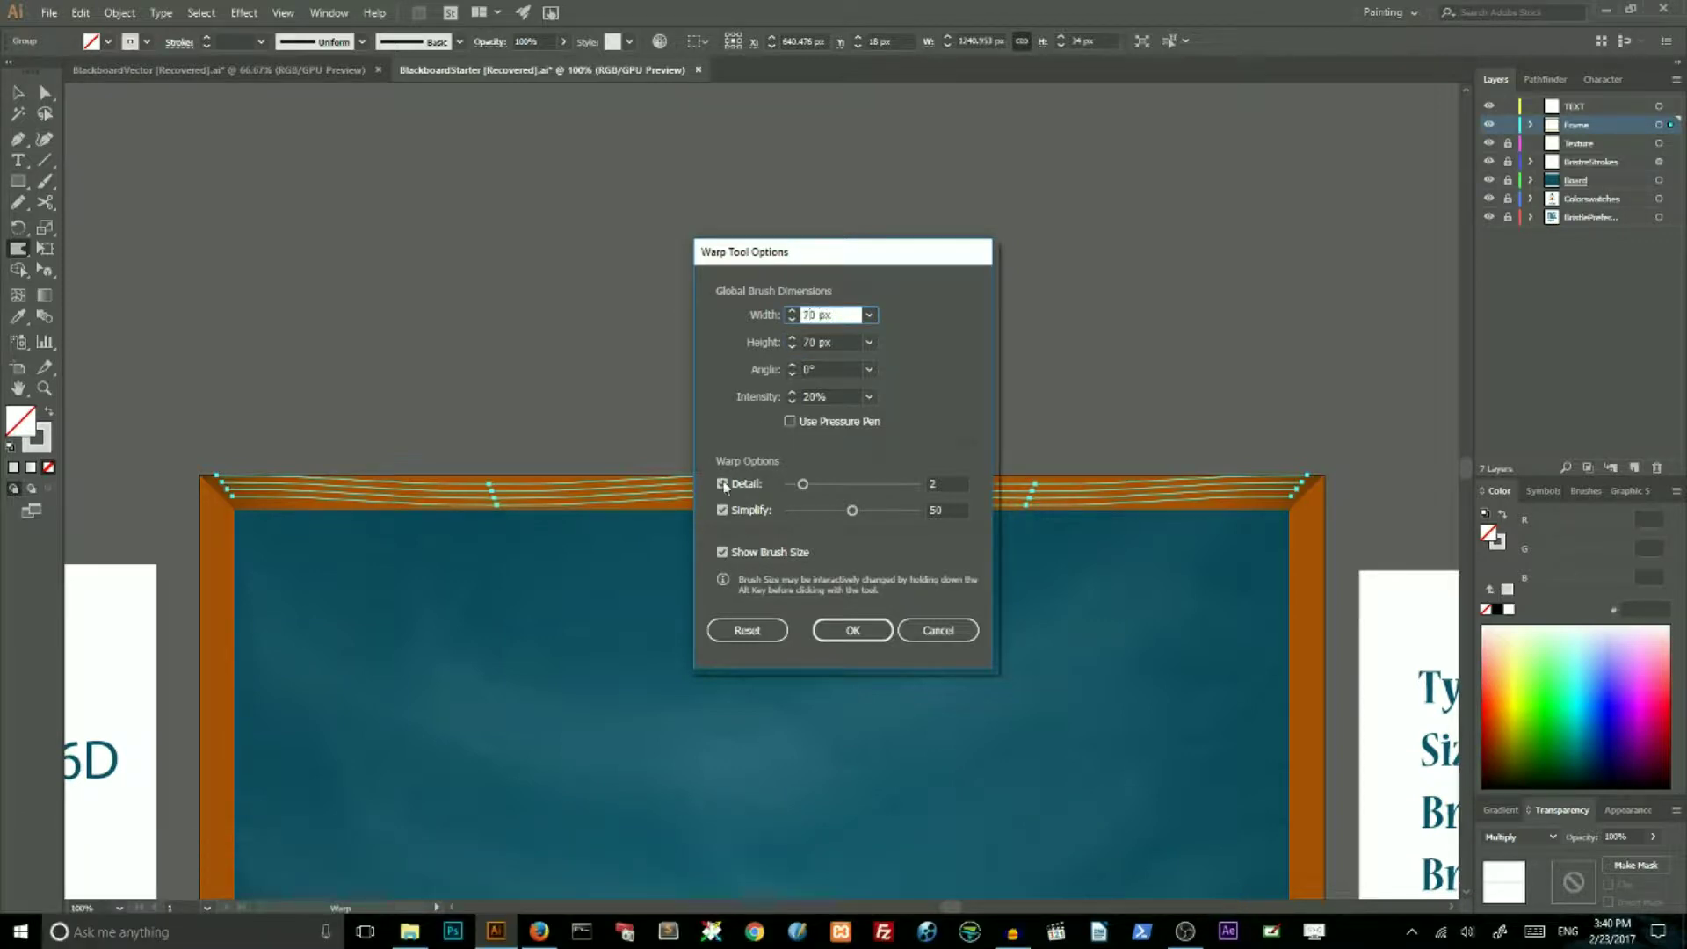
pyautogui.click(852, 630)
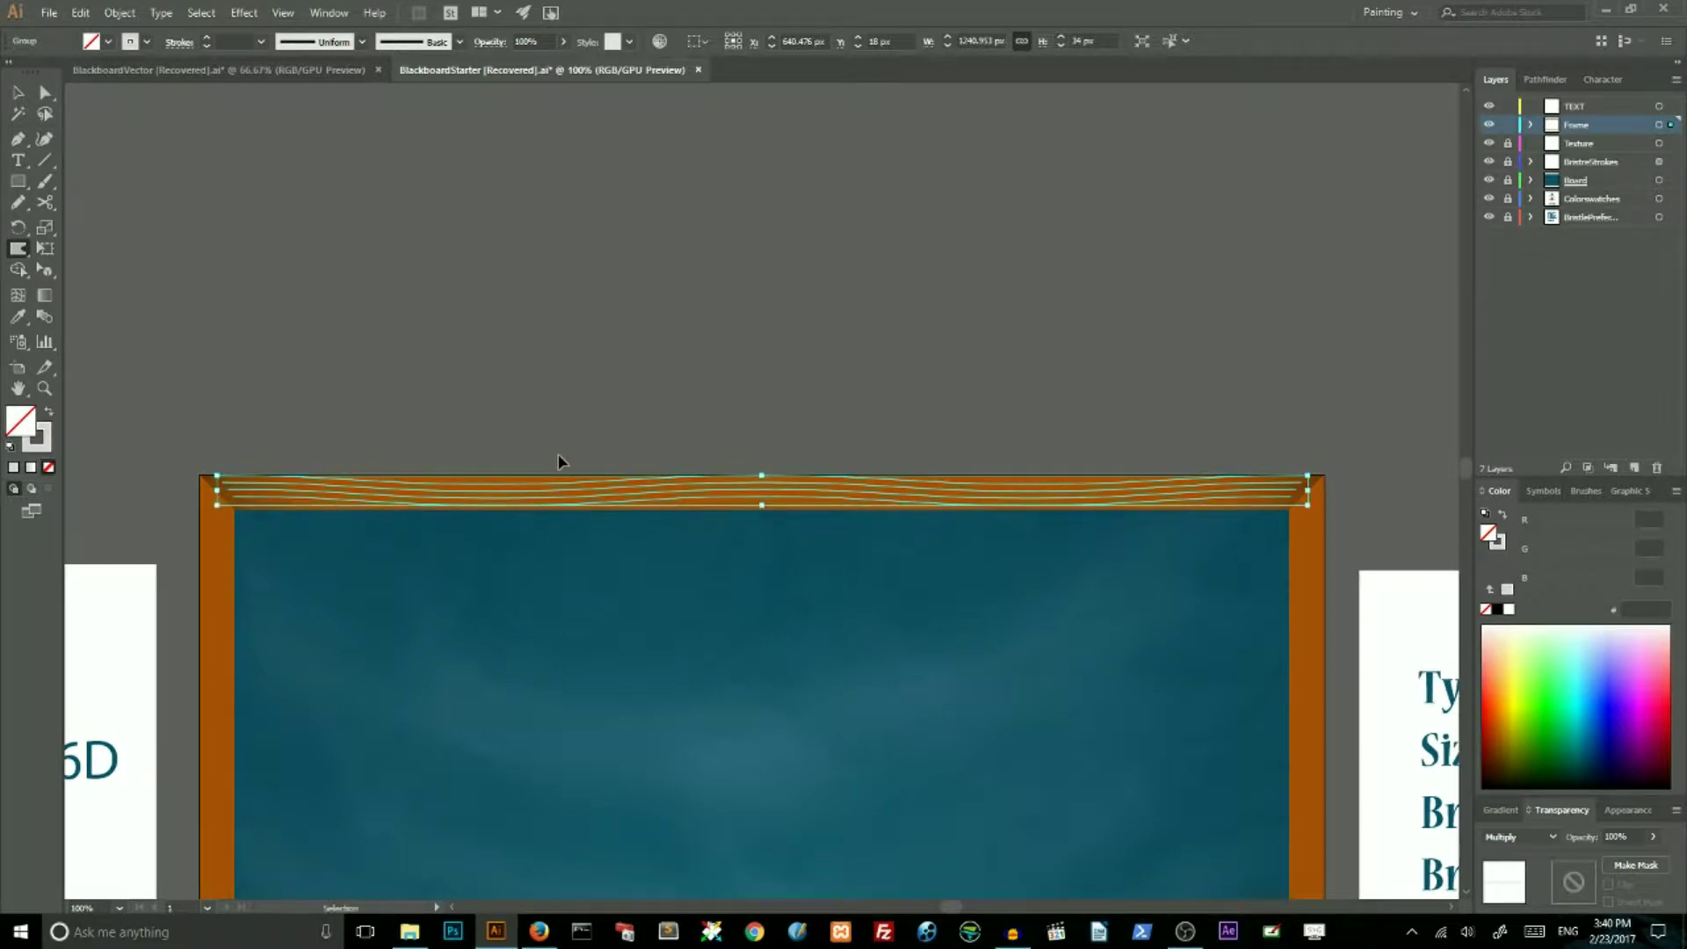
pyautogui.hotkey('ctrl', '=')
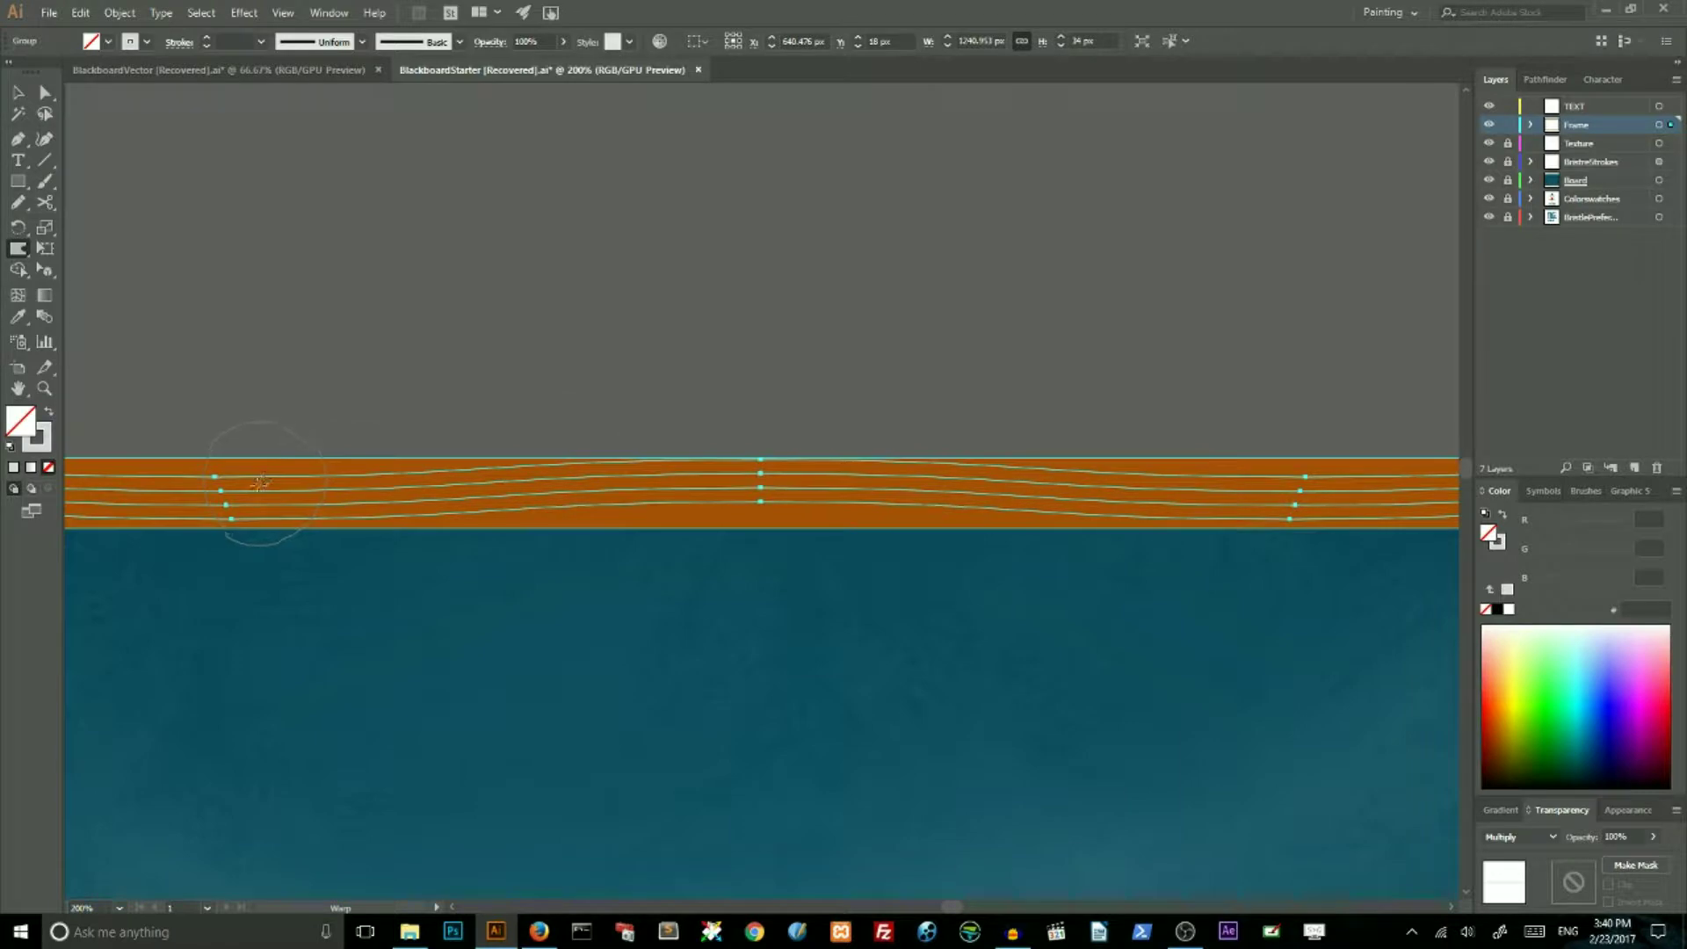
# Warp the four grain lines into irregular bends from the left to the right end of the top bar
pyautogui.moveTo(260, 483)
pyautogui.mouseDown()
pyautogui.moveTo(343, 492)
pyautogui.moveTo(256, 494)
pyautogui.moveTo(255, 475)
pyautogui.mouseUp()
pyautogui.moveTo(549, 496); pyautogui.dragTo(531, 521)
pyautogui.moveTo(692, 479); pyautogui.dragTo(707, 518)
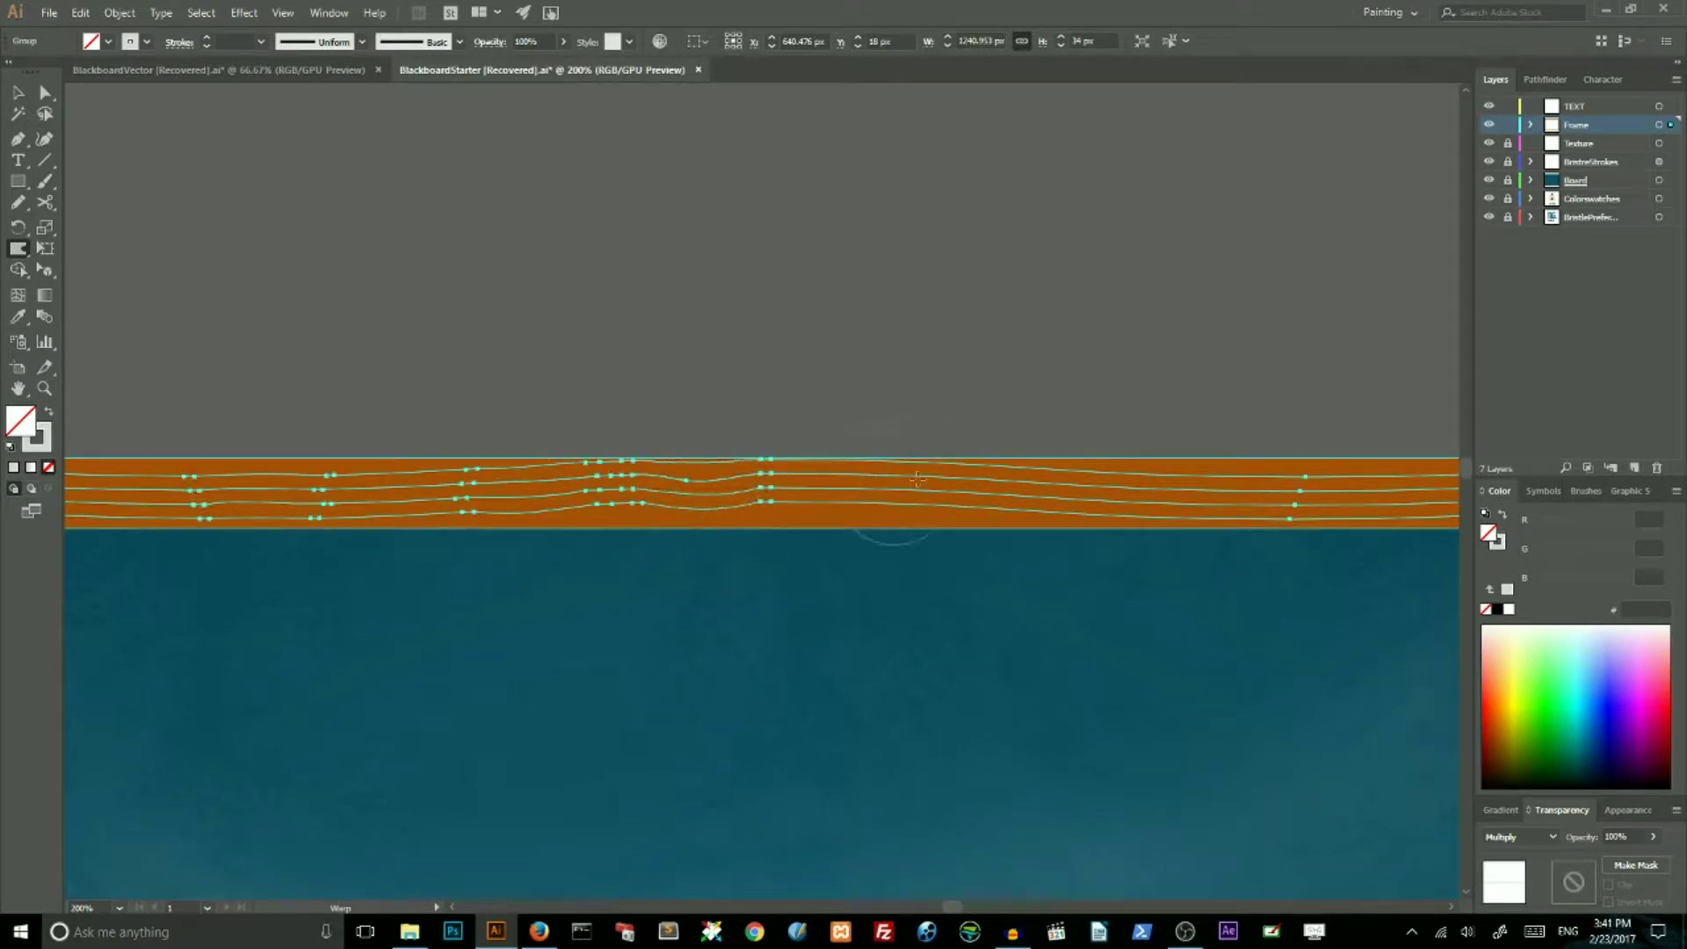
pyautogui.moveTo(917, 479); pyautogui.dragTo(922, 488)
pyautogui.moveTo(1232, 502); pyautogui.dragTo(1237, 505)
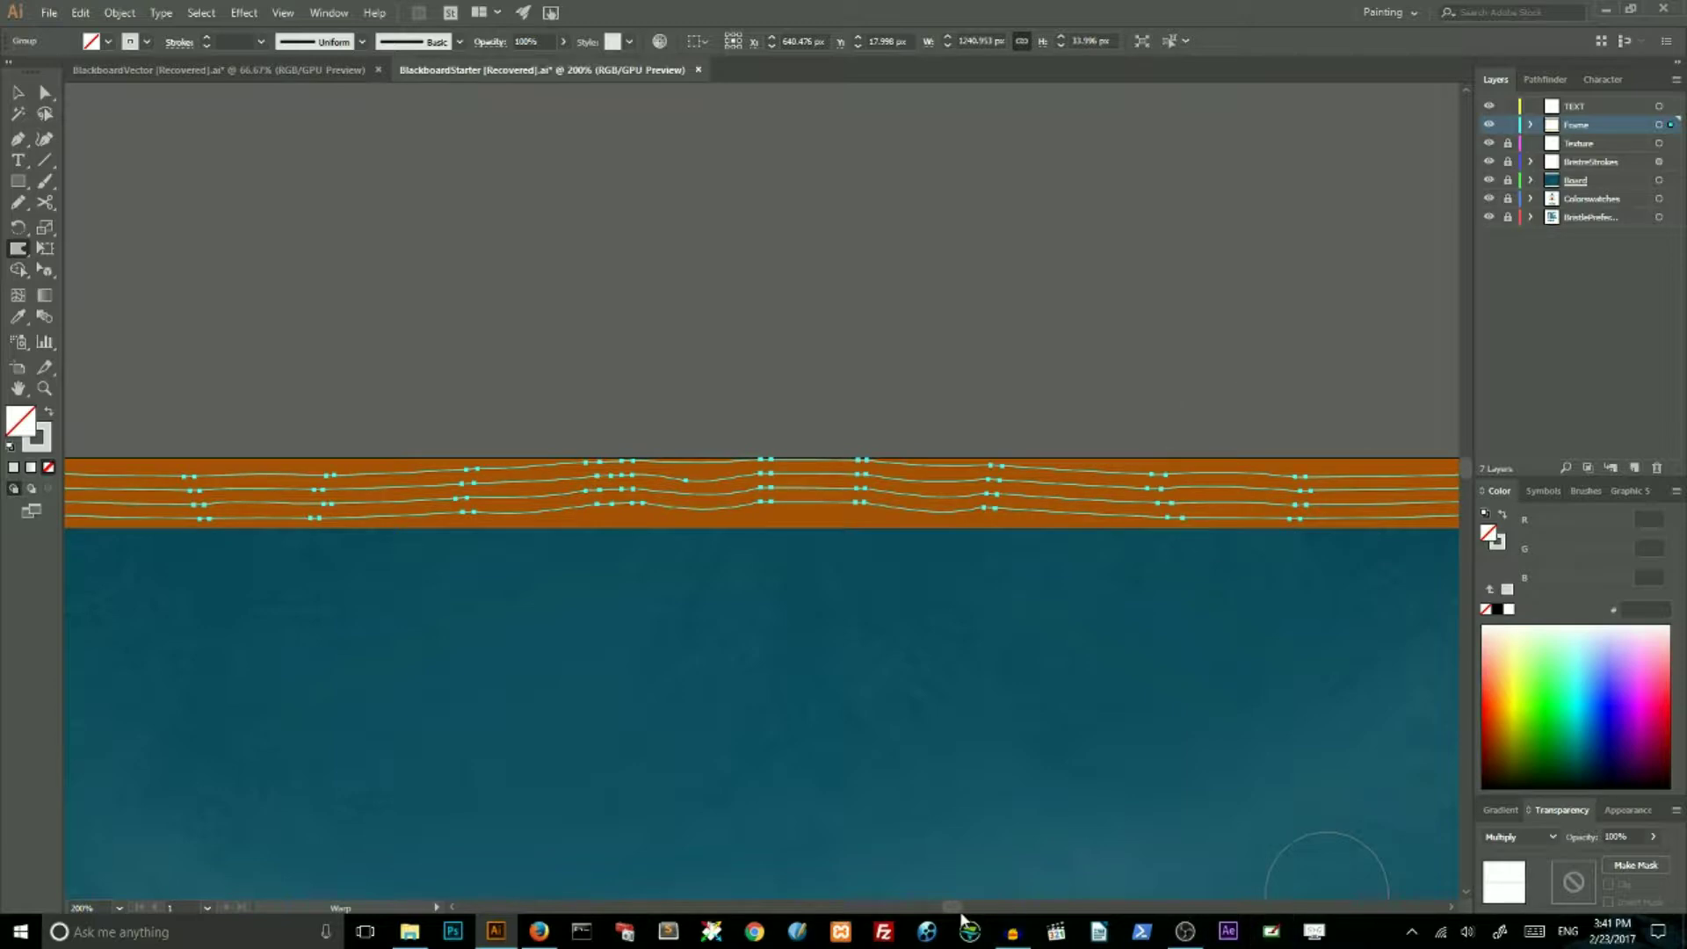
pyautogui.moveTo(953, 906); pyautogui.dragTo(975, 905)
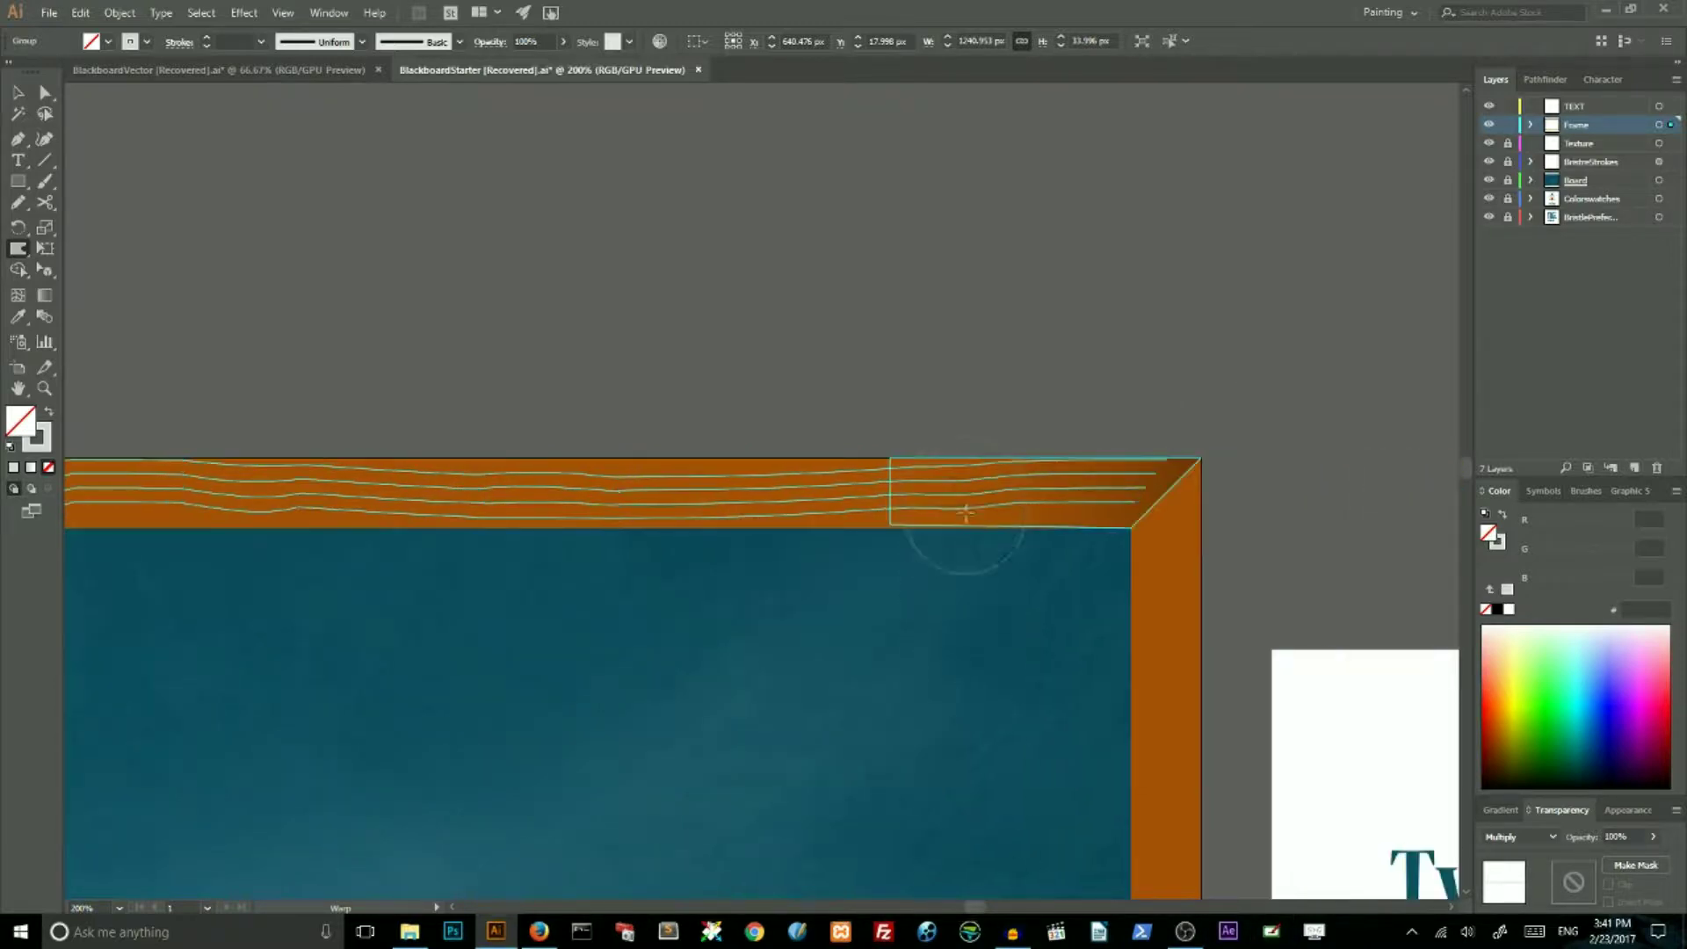
pyautogui.moveTo(965, 511); pyautogui.dragTo(960, 545)
pyautogui.moveTo(810, 547); pyautogui.dragTo(790, 447)
pyautogui.moveTo(670, 545)
pyautogui.mouseDown()
pyautogui.moveTo(678, 489)
pyautogui.moveTo(678, 518)
pyautogui.mouseUp()
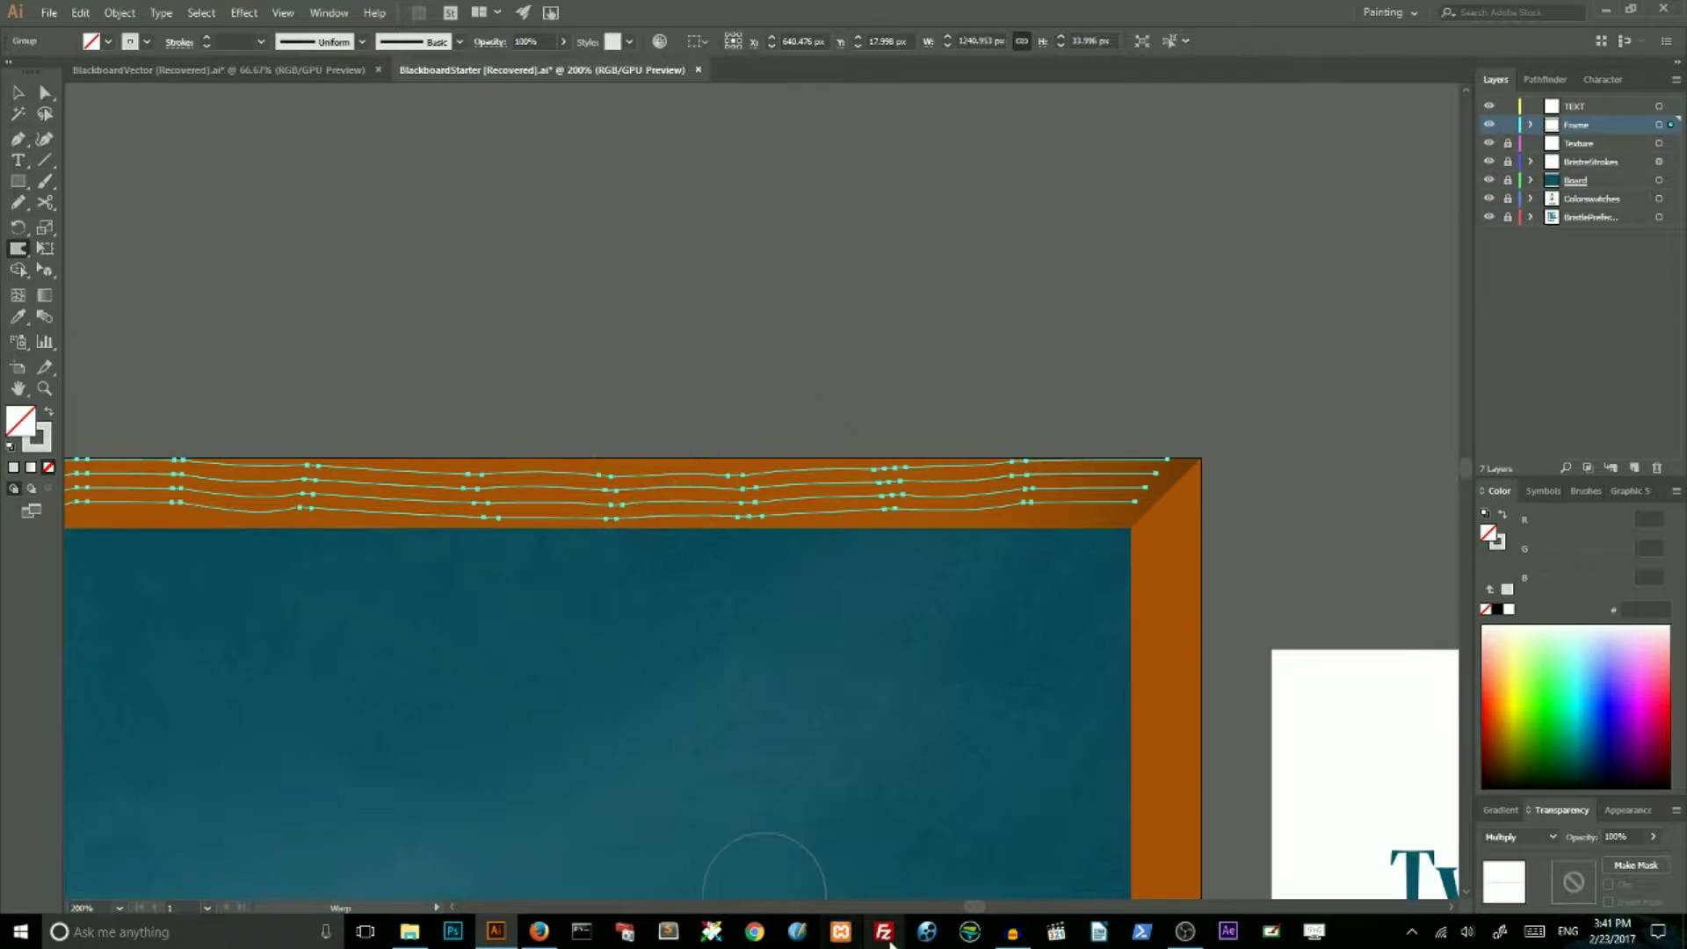
pyautogui.moveTo(983, 909)
pyautogui.mouseDown()
pyautogui.moveTo(899, 908)
pyautogui.moveTo(937, 925)
pyautogui.mouseUp()
pyautogui.moveTo(516, 496); pyautogui.dragTo(520, 497)
pyautogui.moveTo(407, 474); pyautogui.dragTo(400, 496)
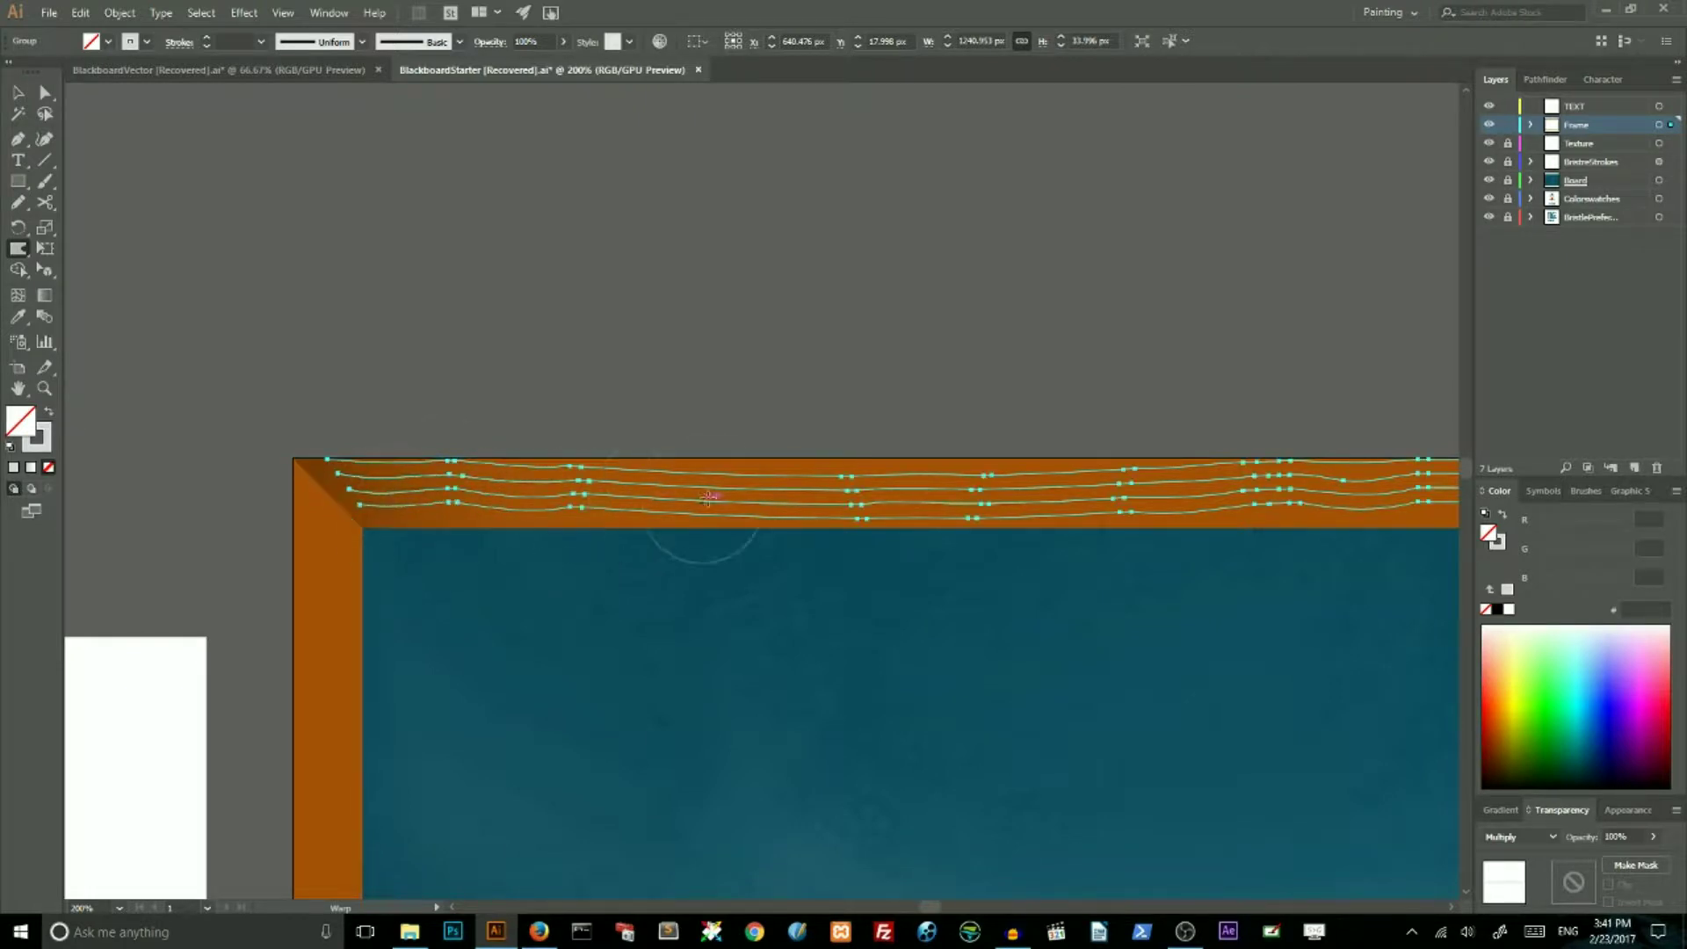
pyautogui.moveTo(708, 497); pyautogui.dragTo(706, 498)
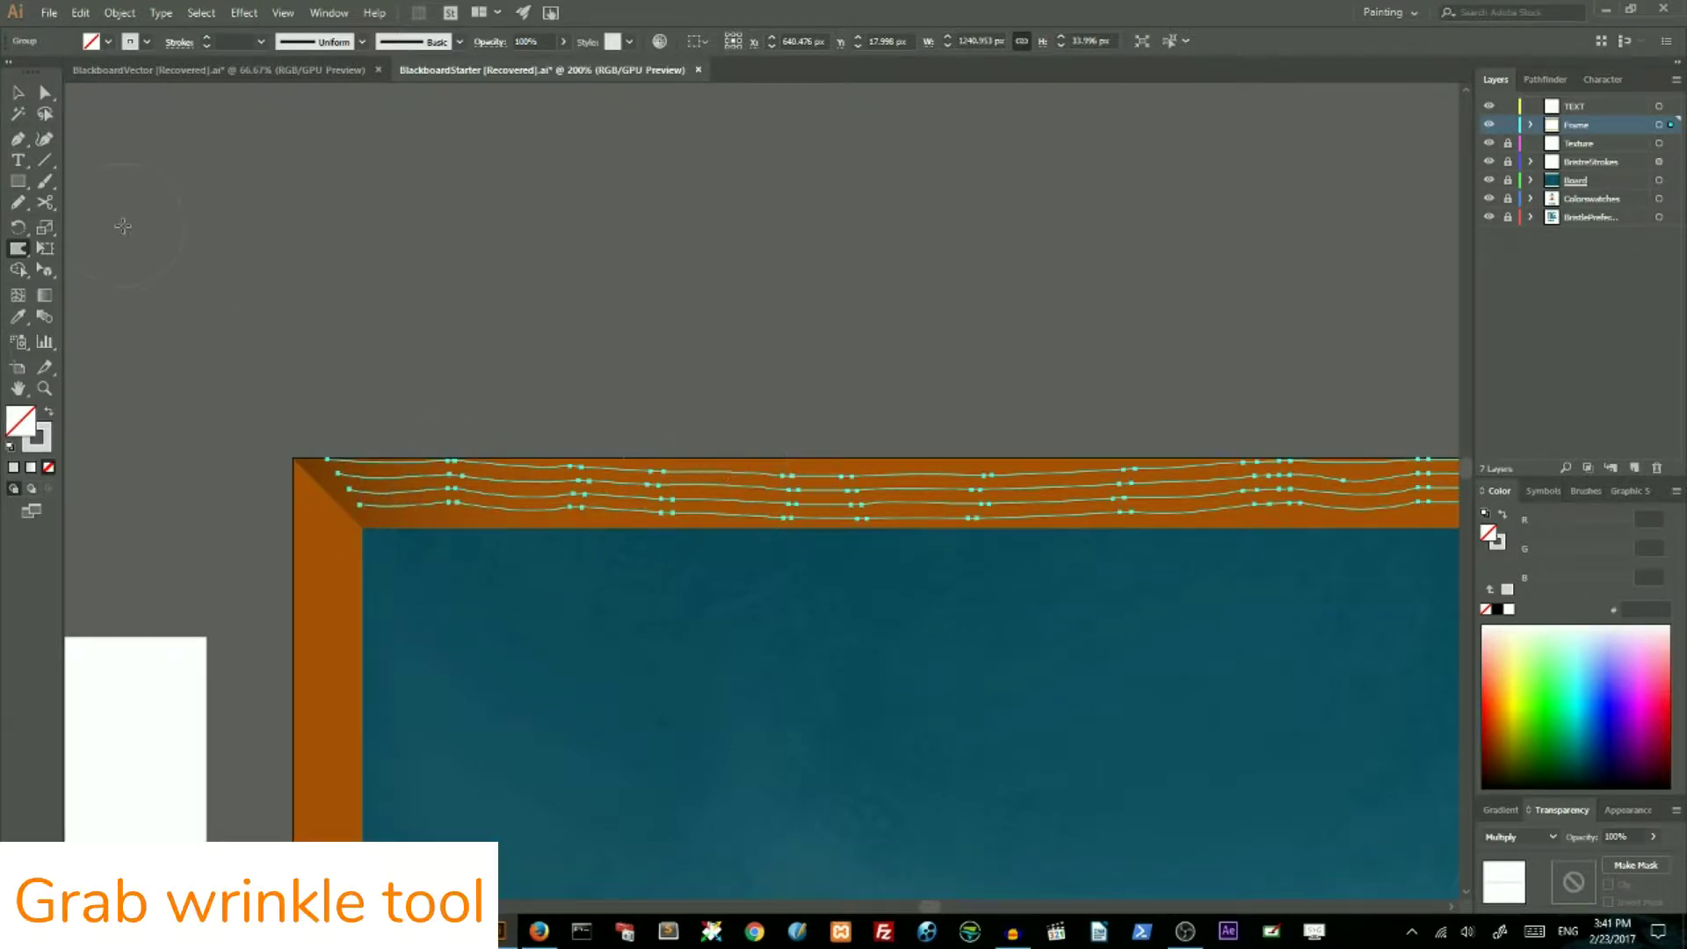
pyautogui.click(18, 254)
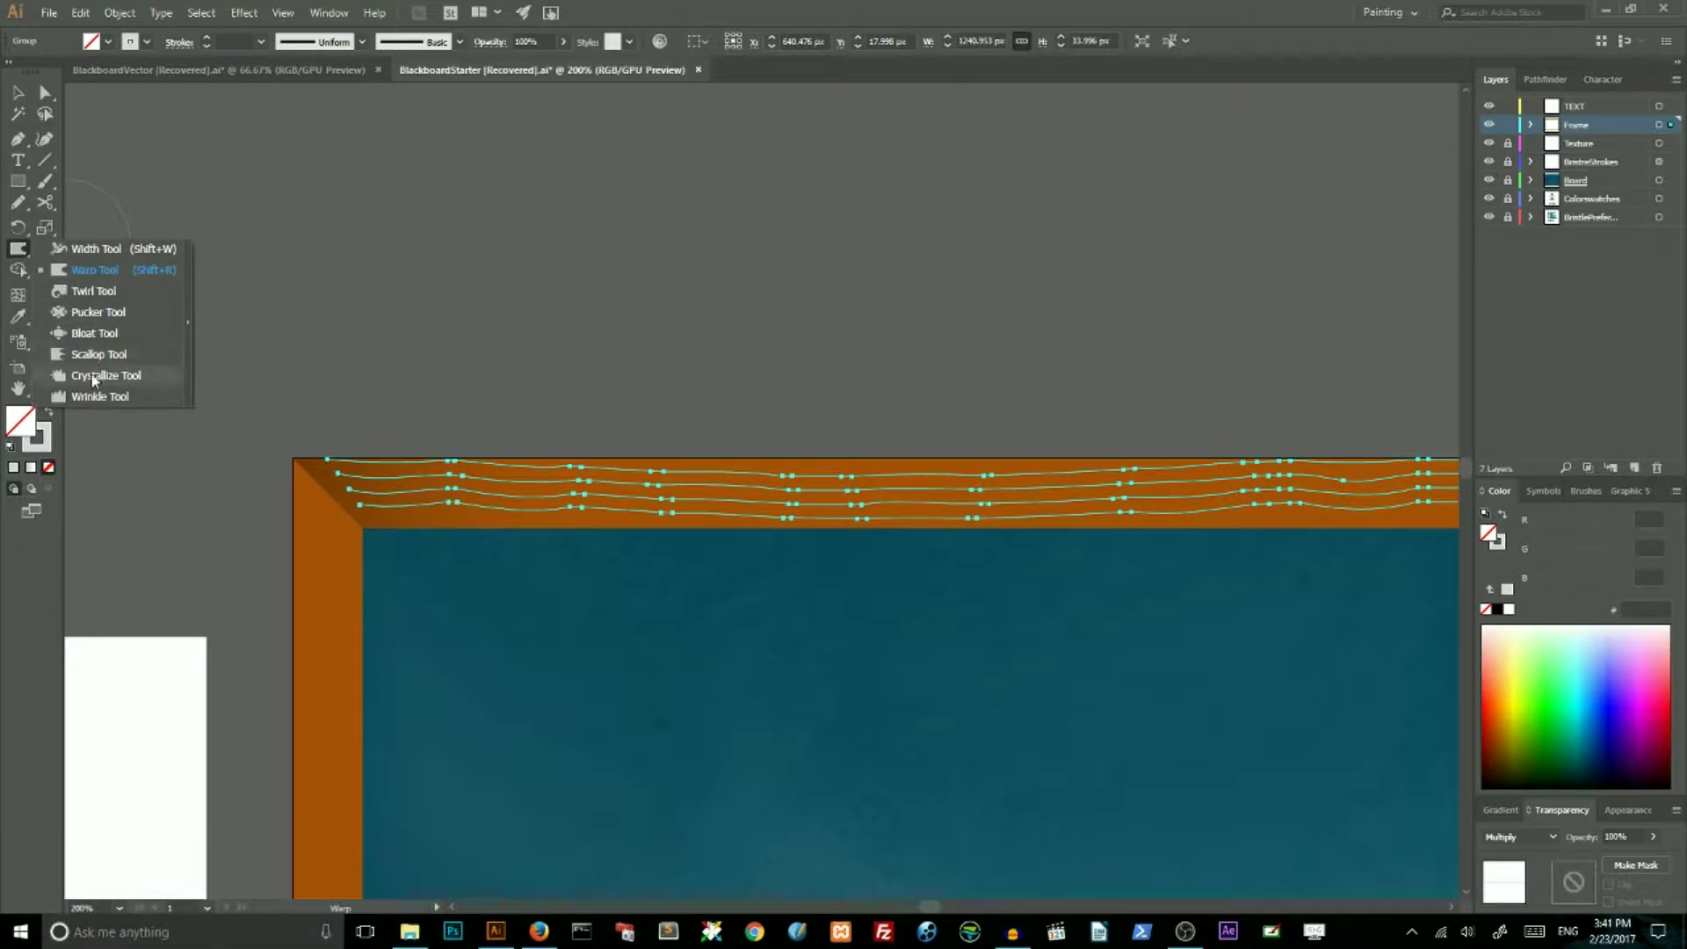
# Wrinkle the grain lines at several points along the top bar, then deselect them
pyautogui.click(95, 396)
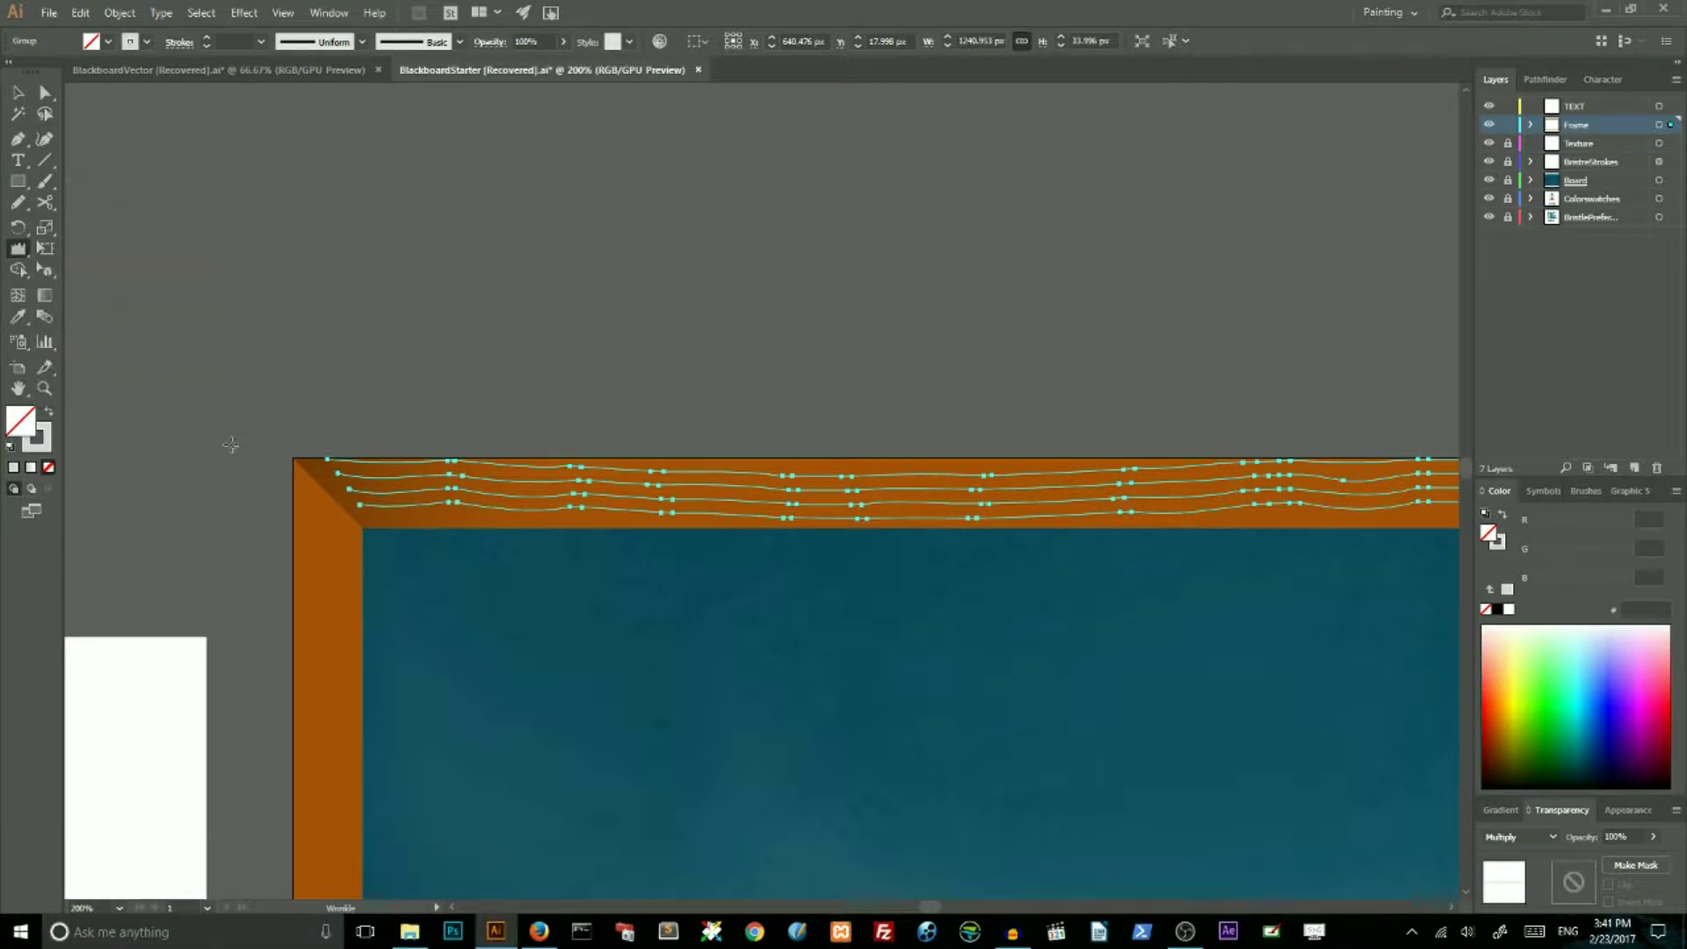
pyautogui.click(918, 496)
pyautogui.moveTo(923, 894); pyautogui.dragTo(376, 885)
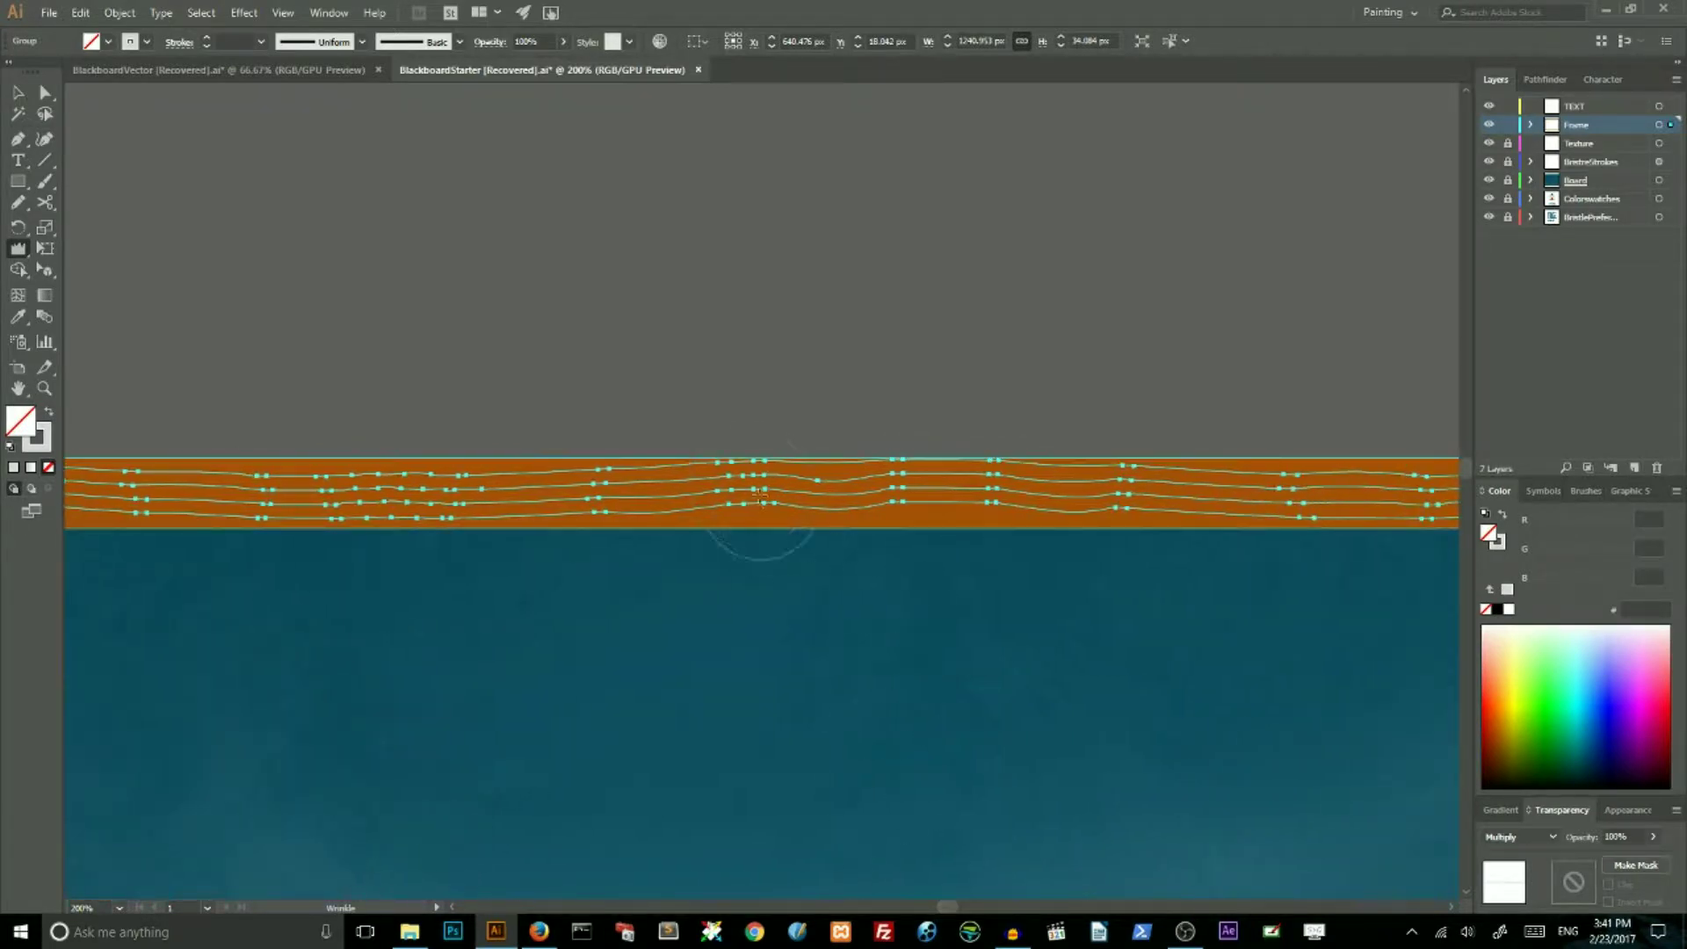
pyautogui.click(760, 495)
pyautogui.click(1217, 496)
pyautogui.click(966, 492)
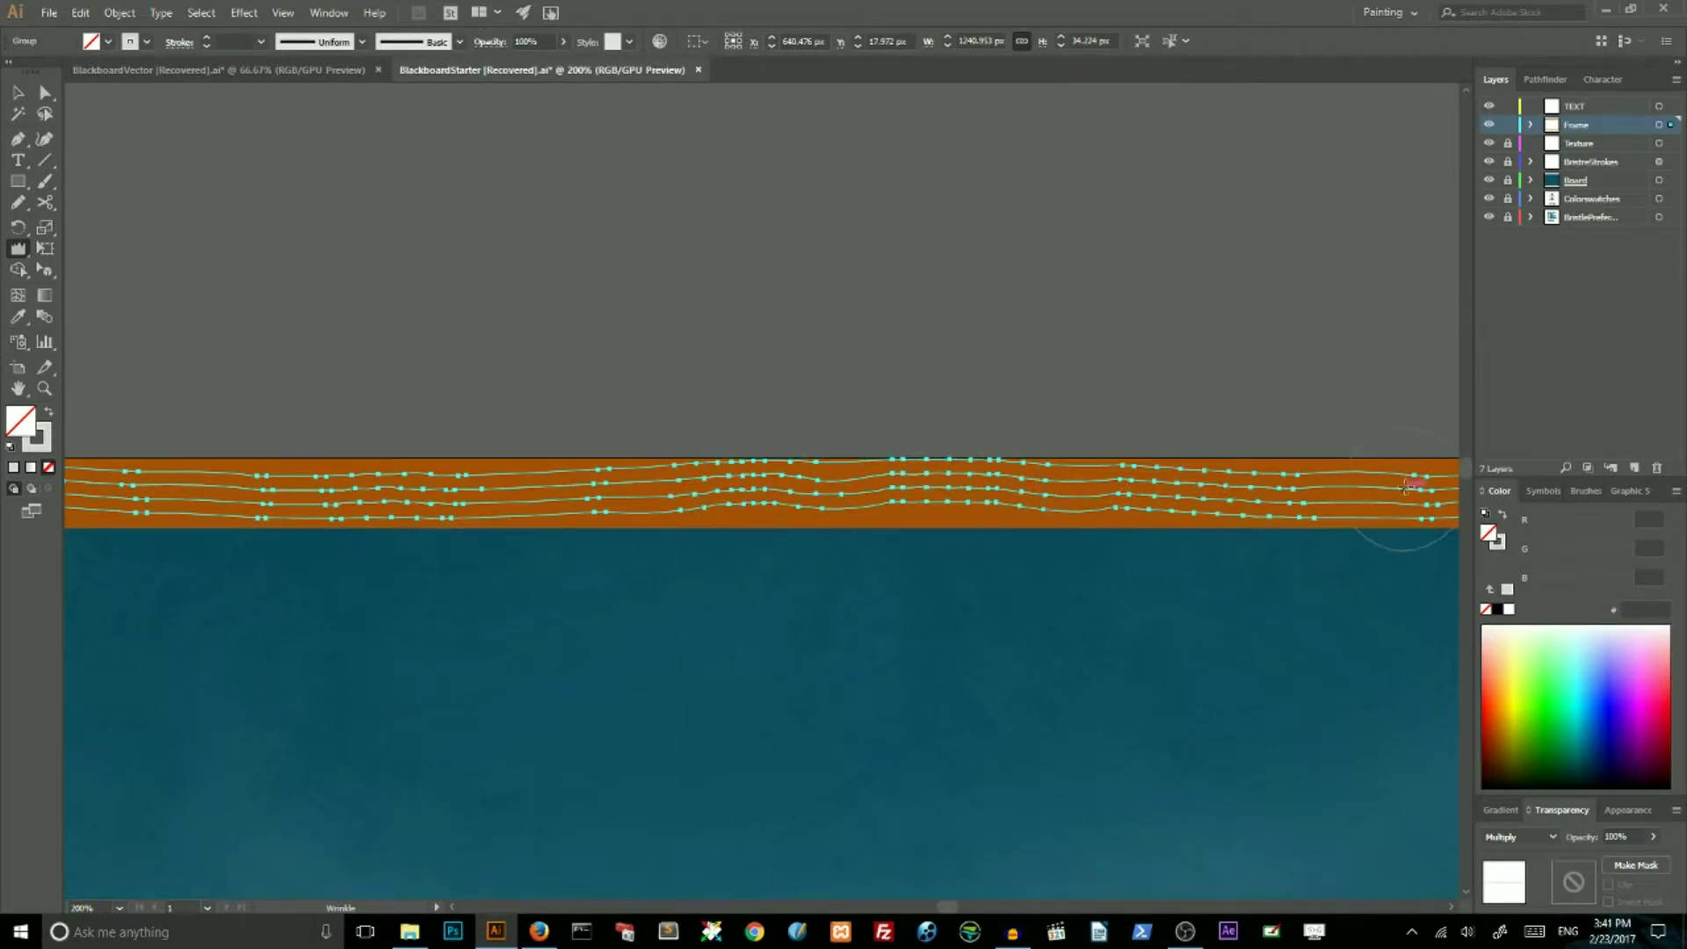
pyautogui.click(1406, 486)
pyautogui.click(18, 92)
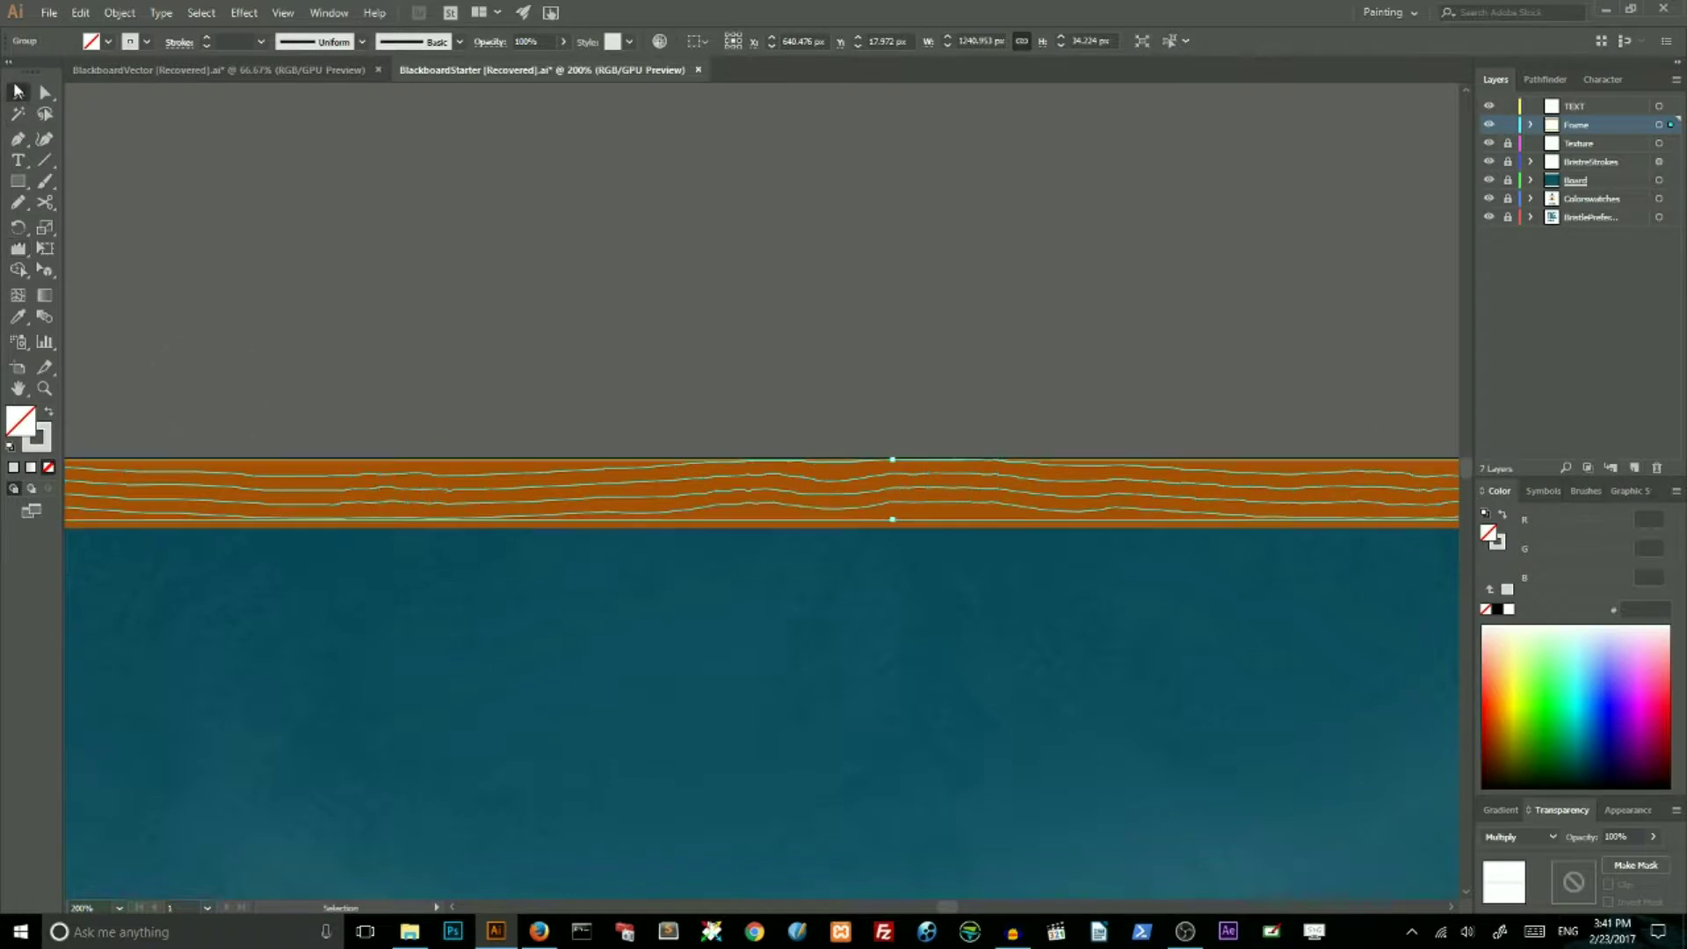
pyautogui.click(376, 267)
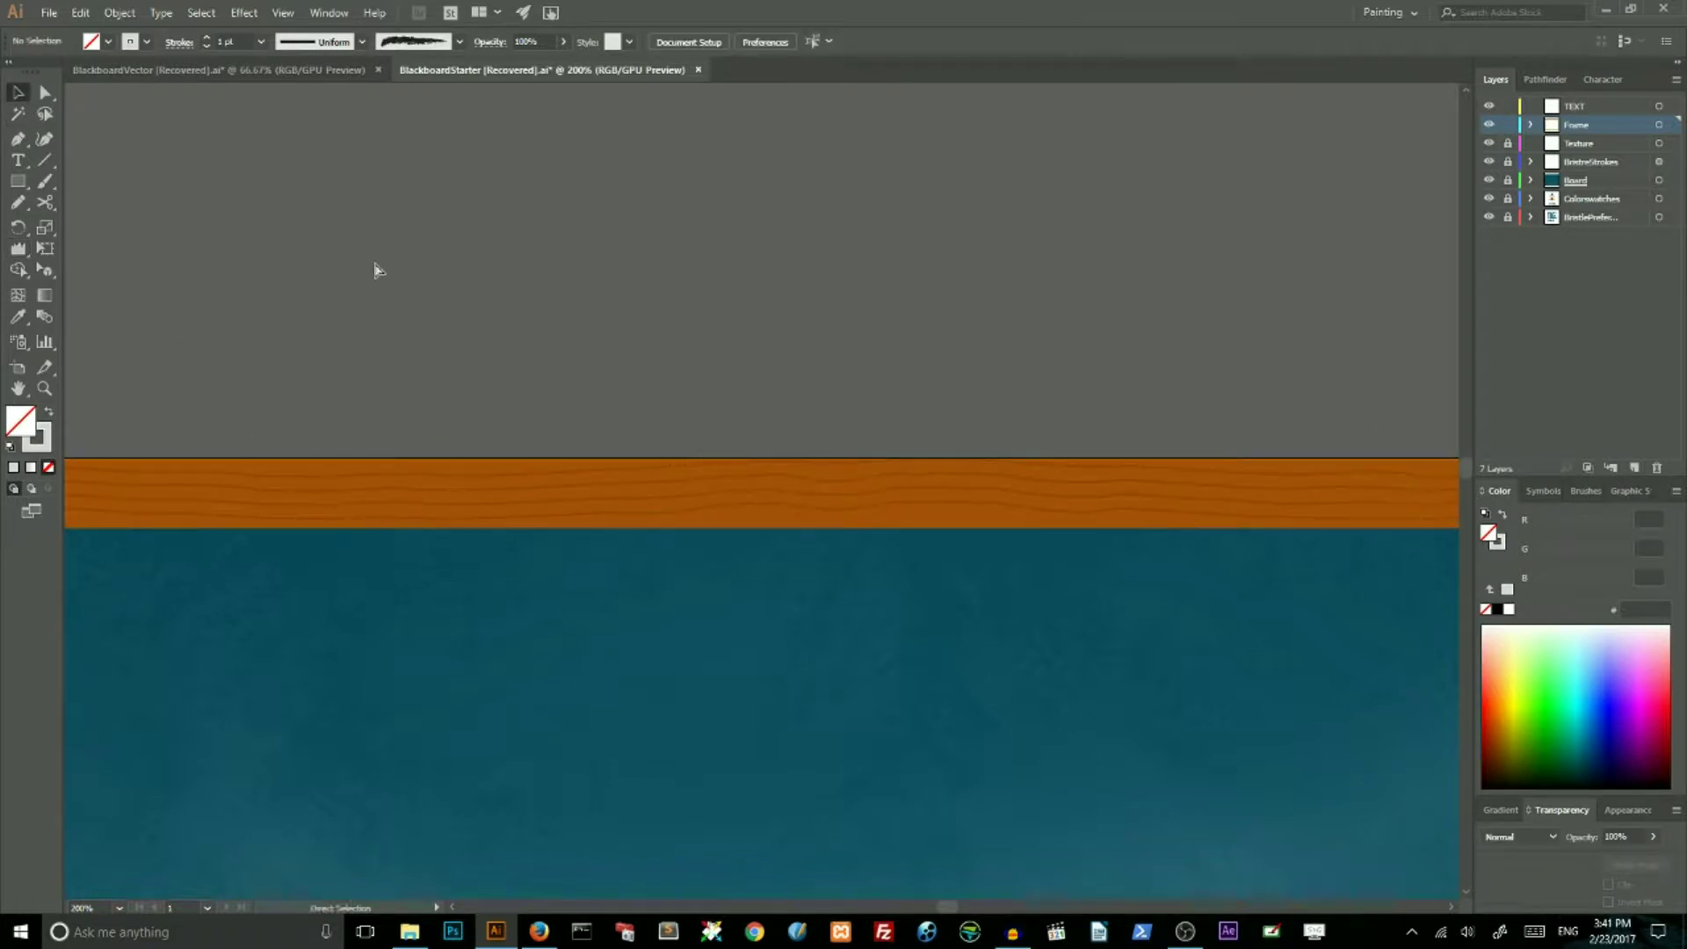
# Zoom to the chalkboard and select the wood-grain strip on the frame's top edge
pyautogui.hotkey('ctrl', '1')
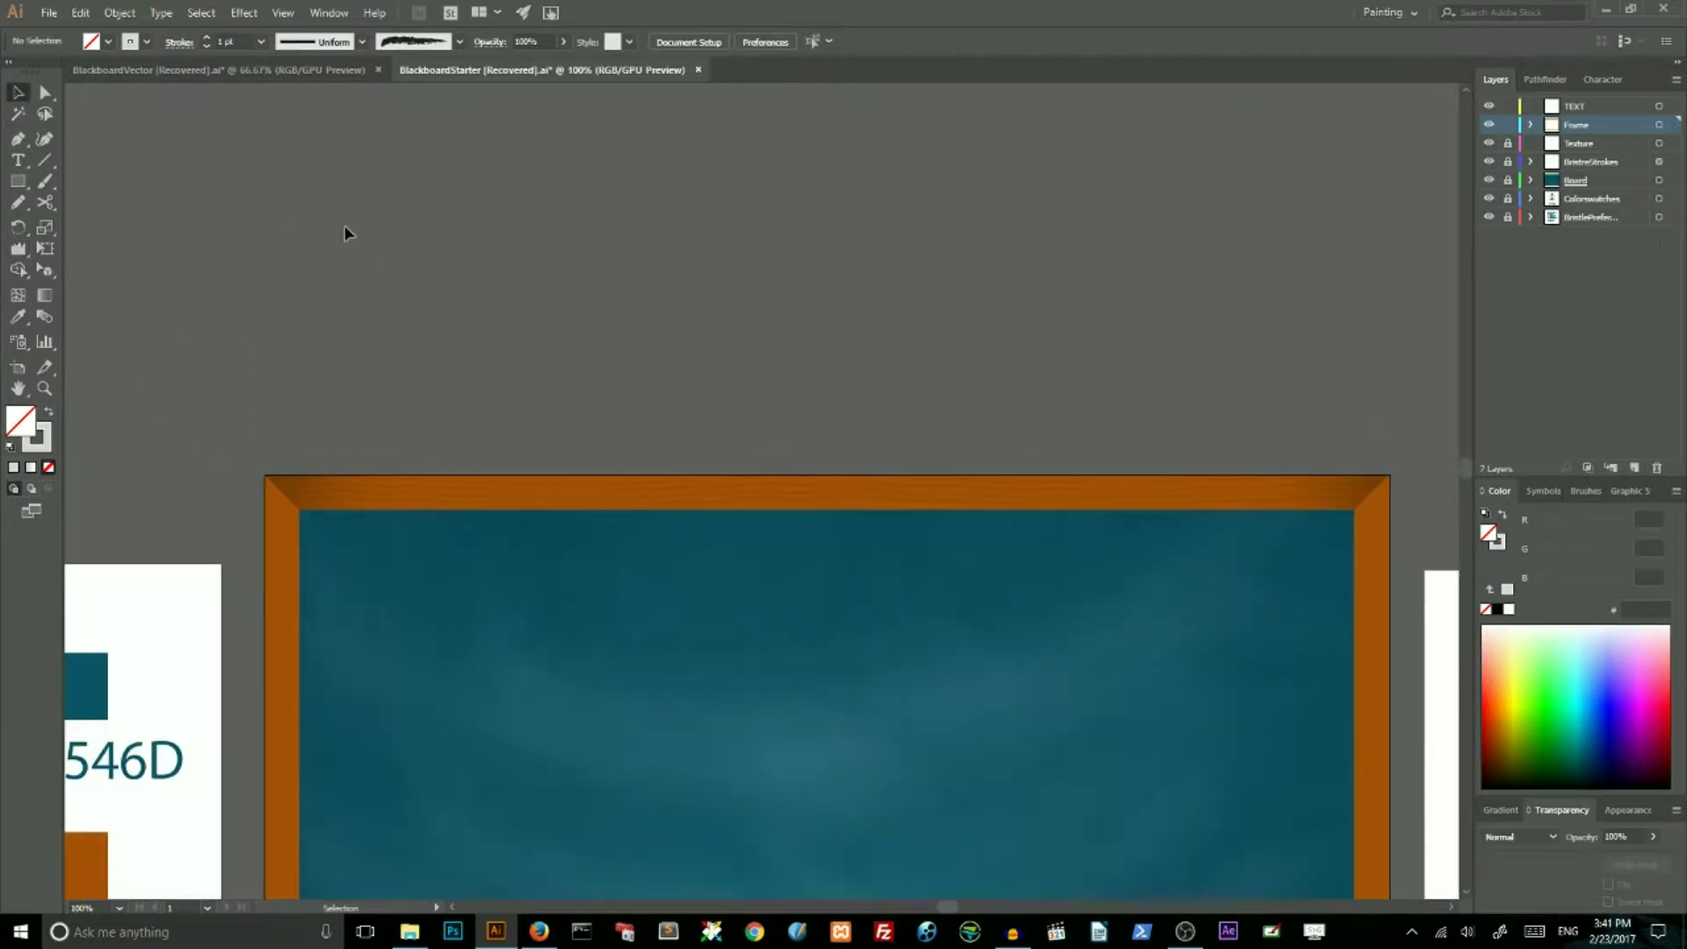
pyautogui.scroll(-3, 712, 155)
pyautogui.hotkey('ctrl', '-')
pyautogui.hotkey('ctrl', '-')
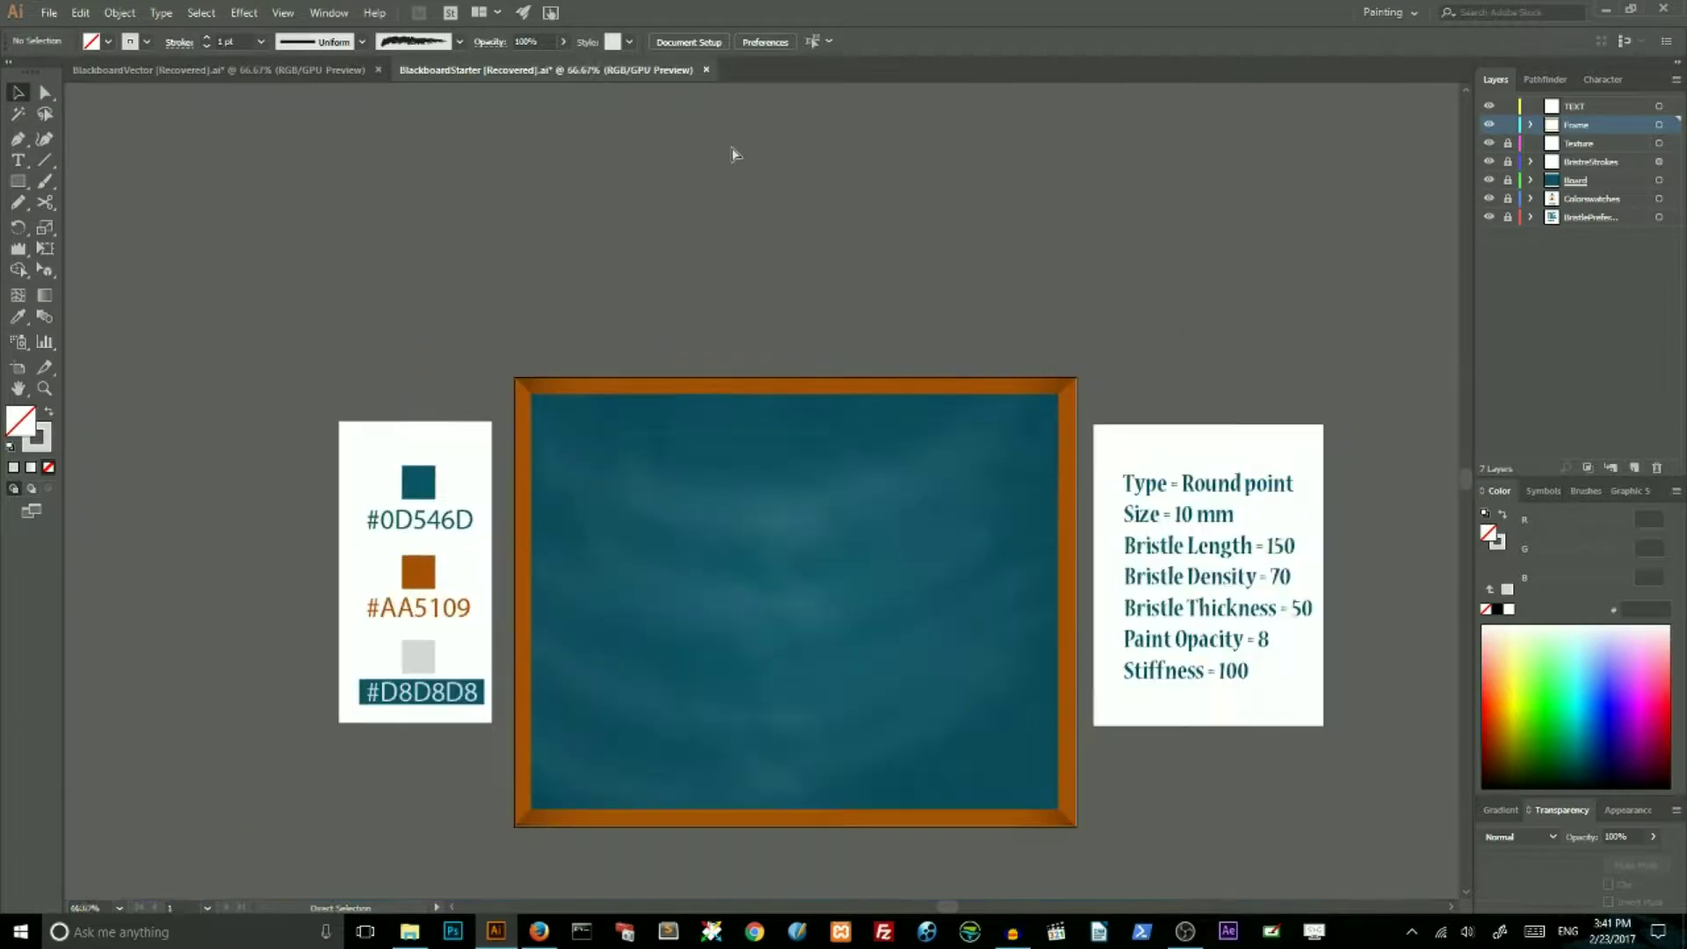
pyautogui.hotkey('ctrl', '+')
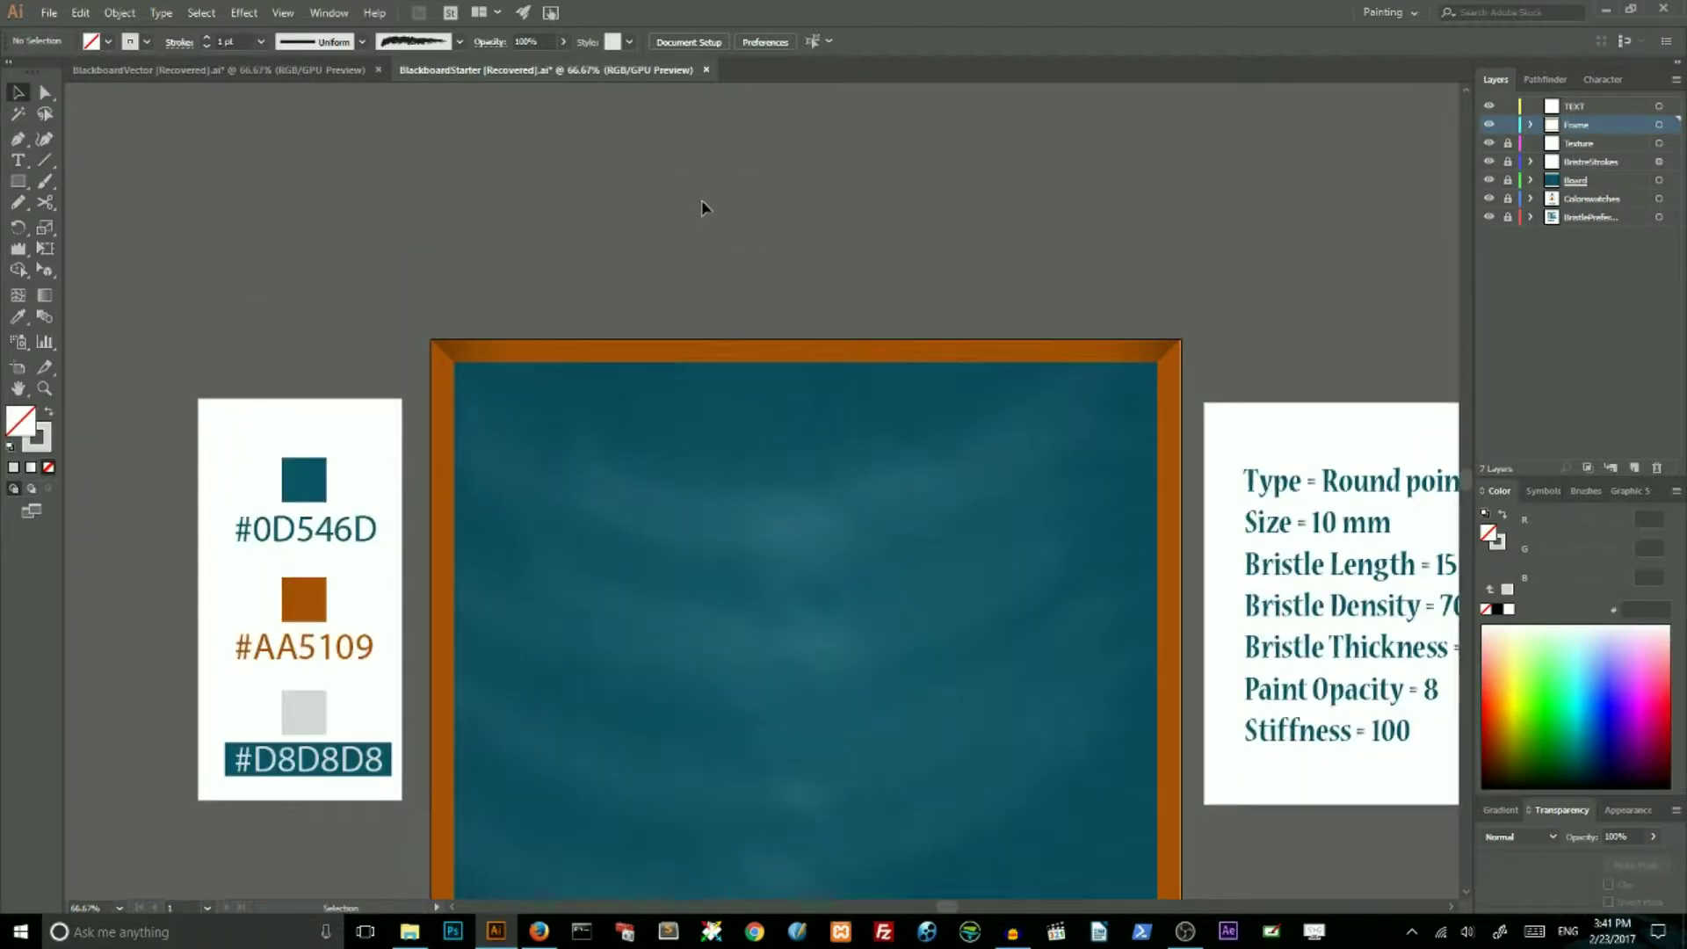
pyautogui.click(790, 356)
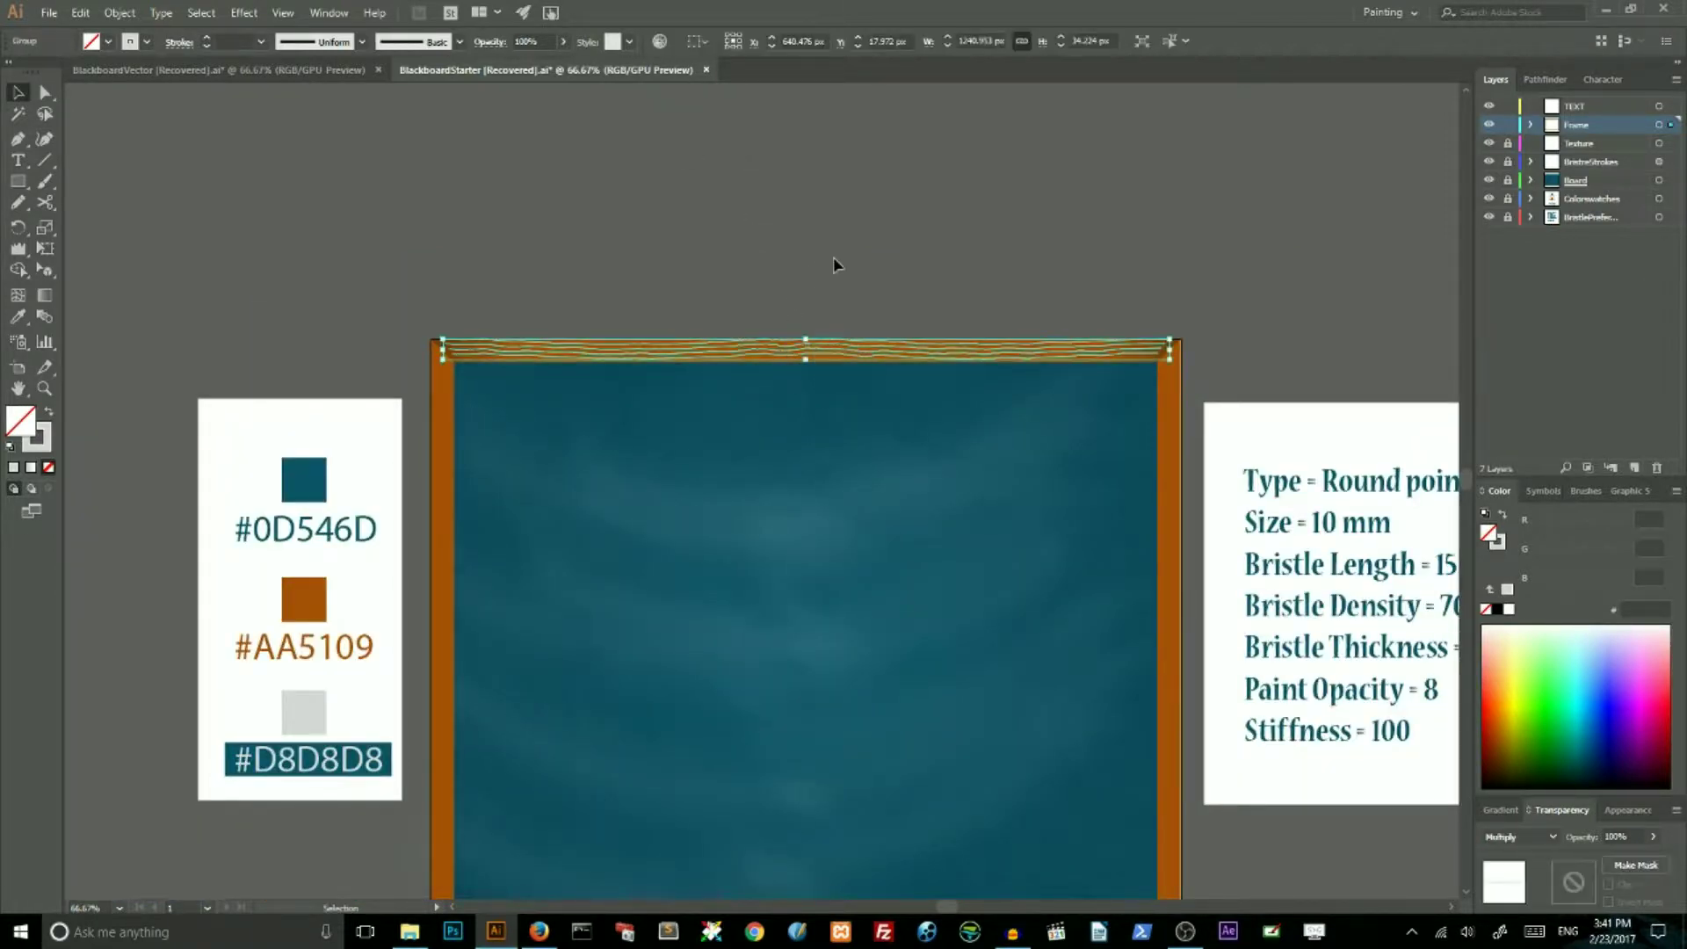
pyautogui.scroll(-3, 831, 259)
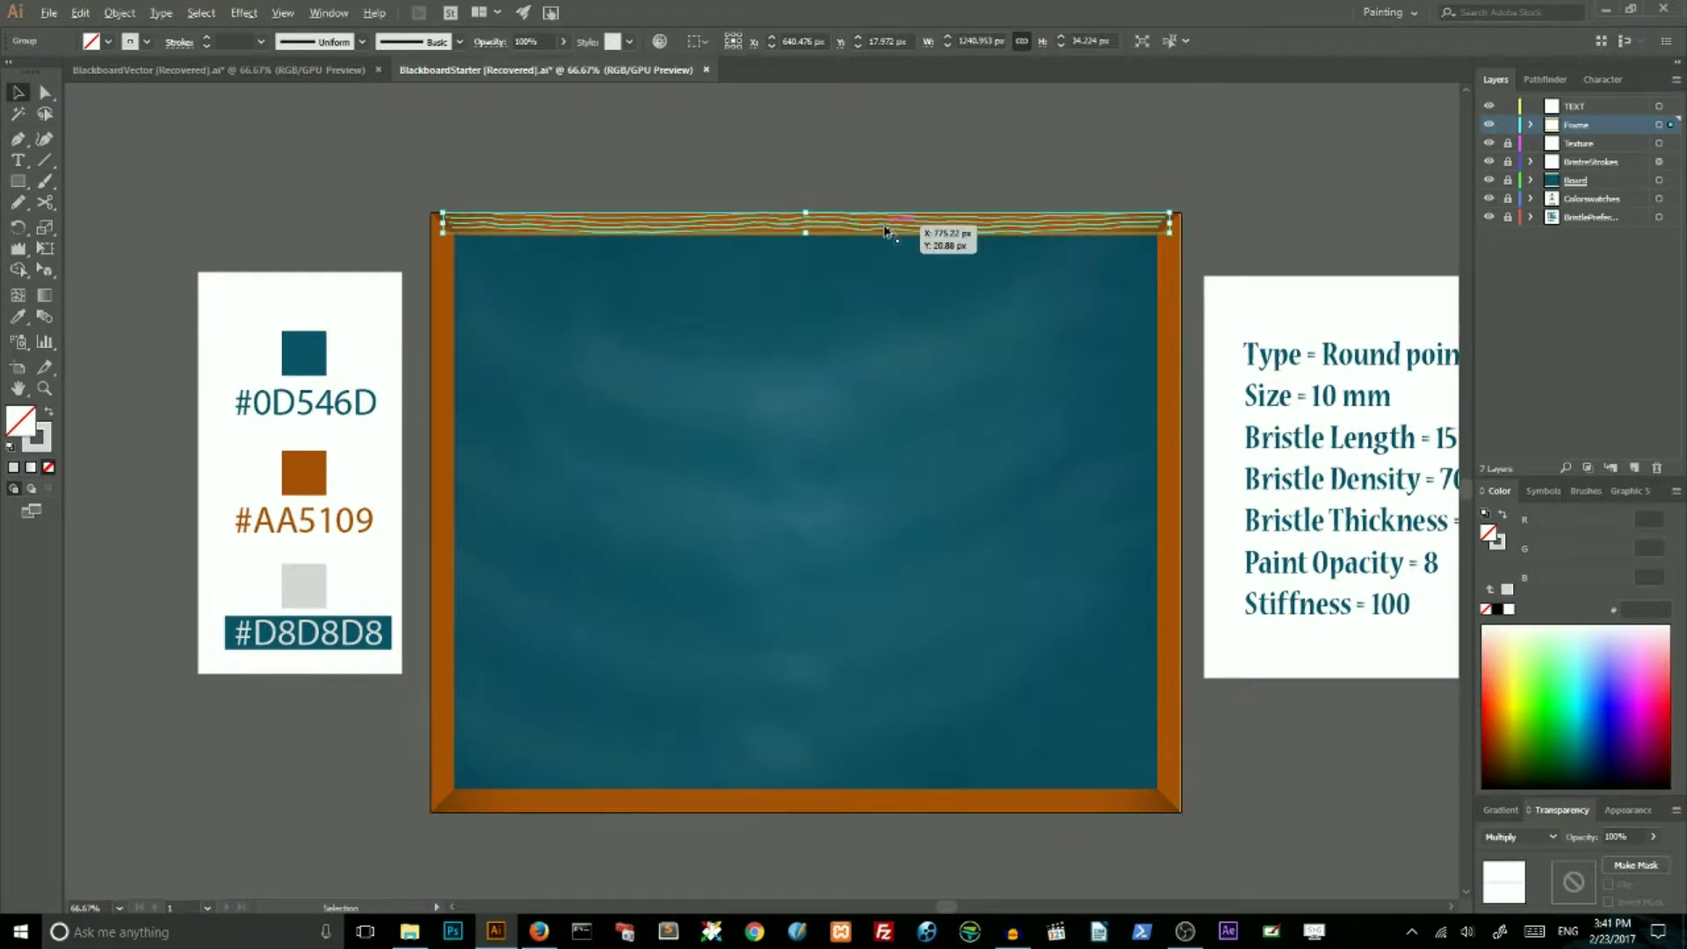
# Reflect a copy of the strip across the horizontal axis
pyautogui.rightClick(824, 227)
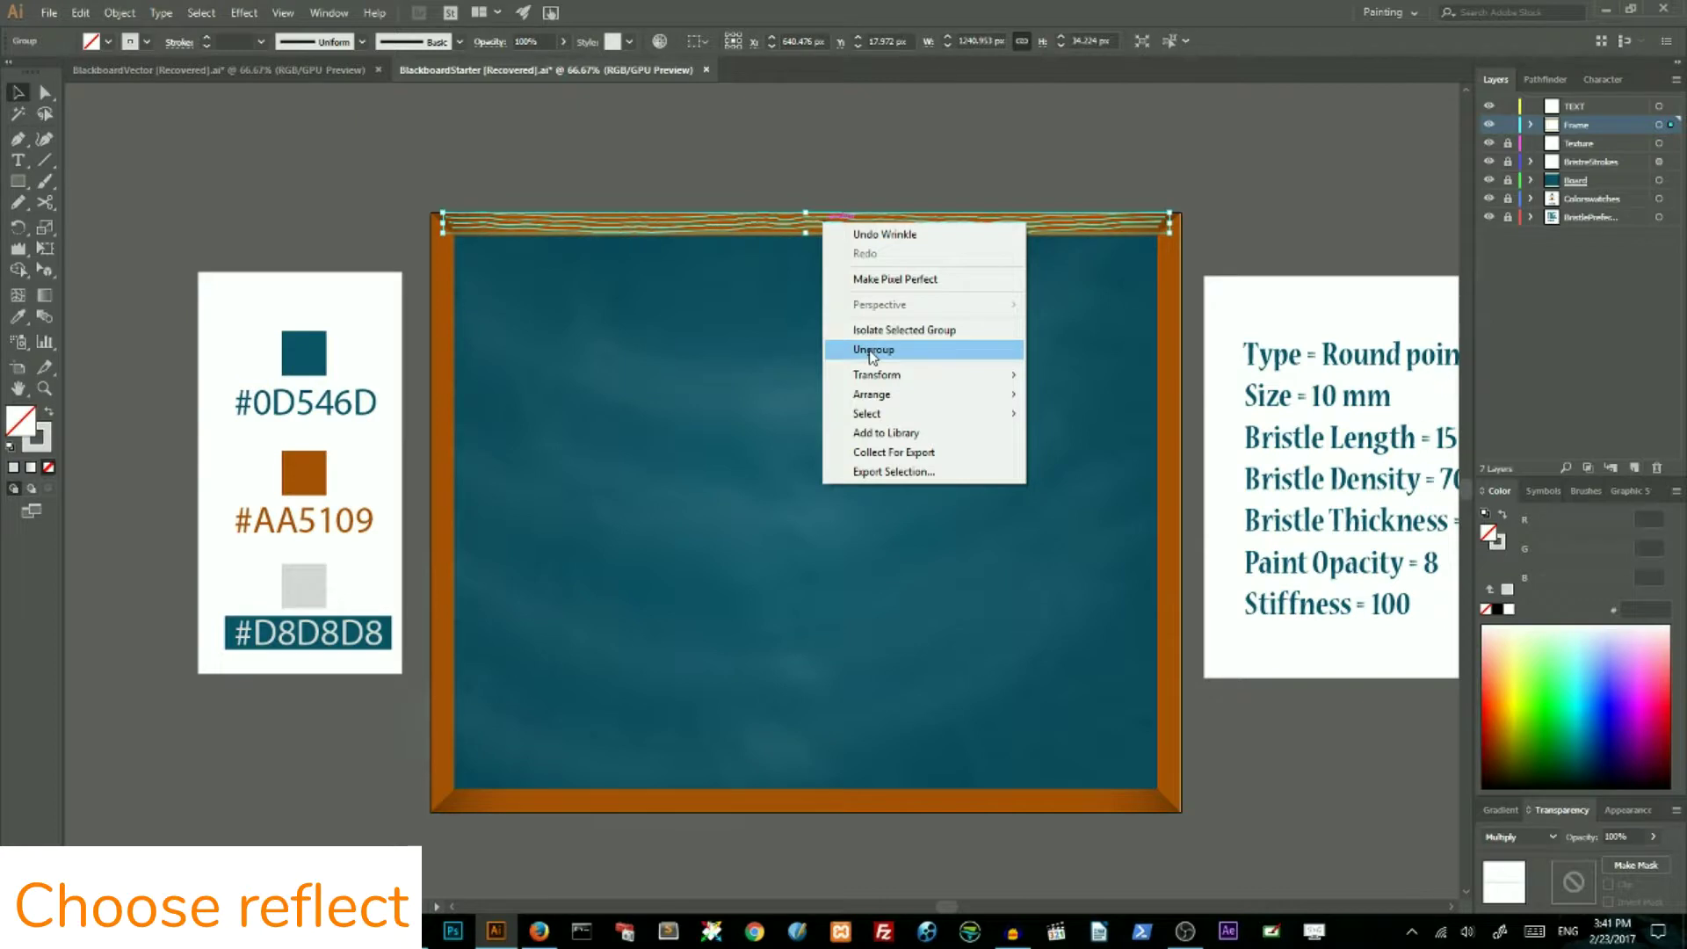
pyautogui.moveTo(867, 379)
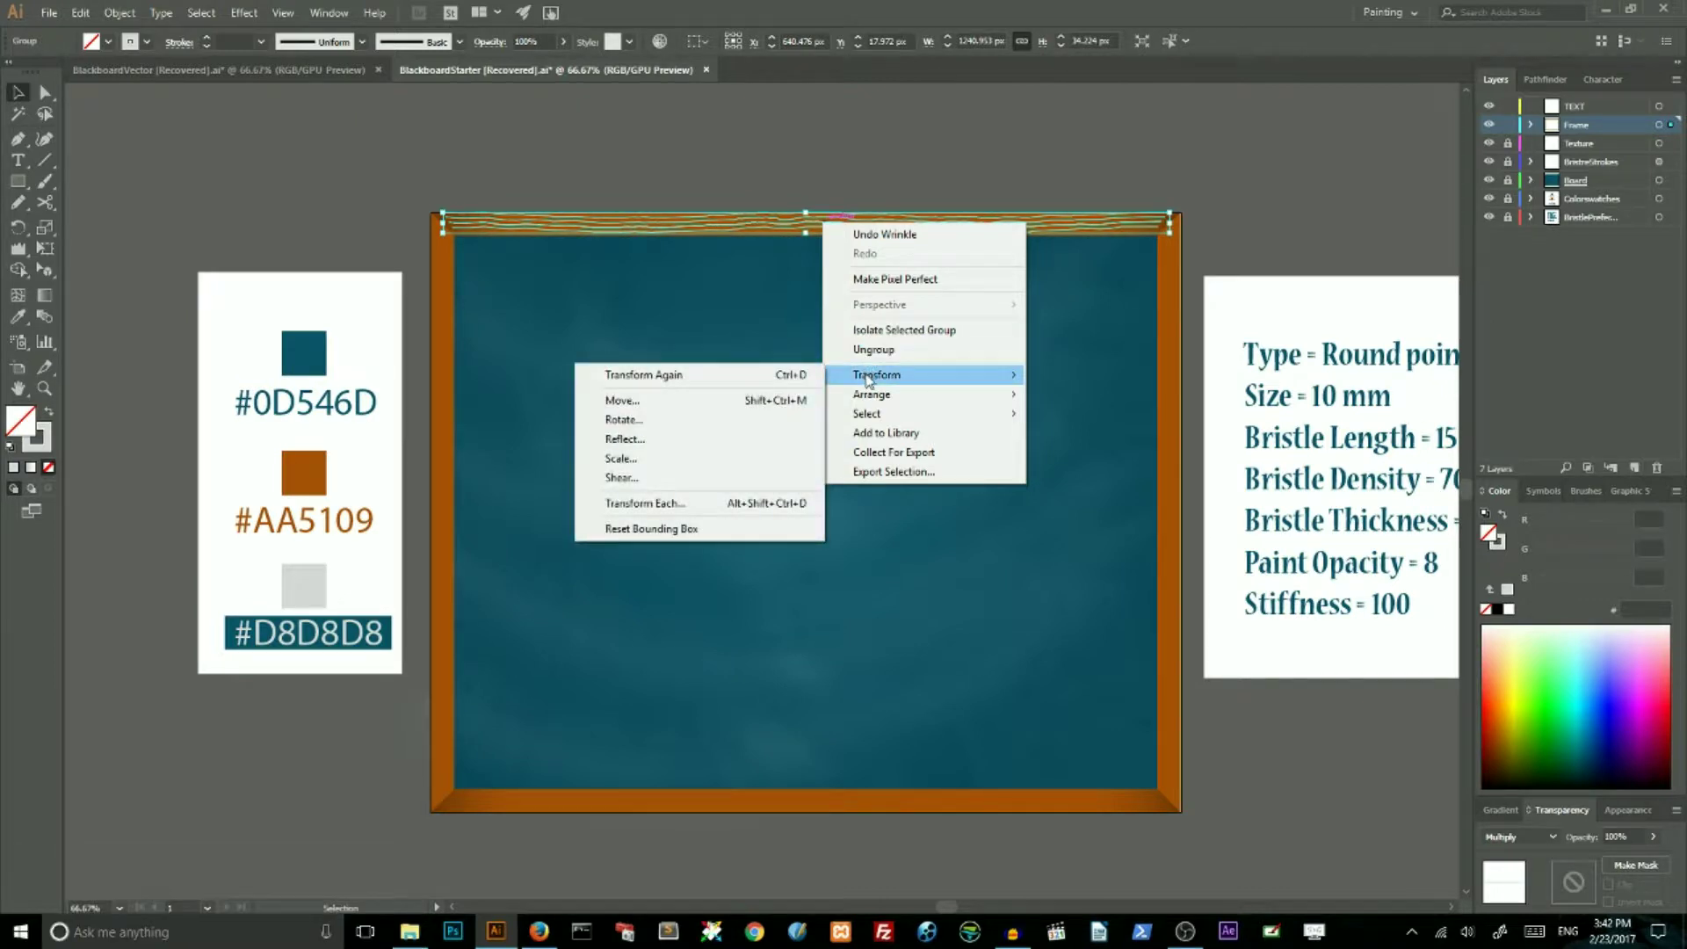
pyautogui.click(701, 448)
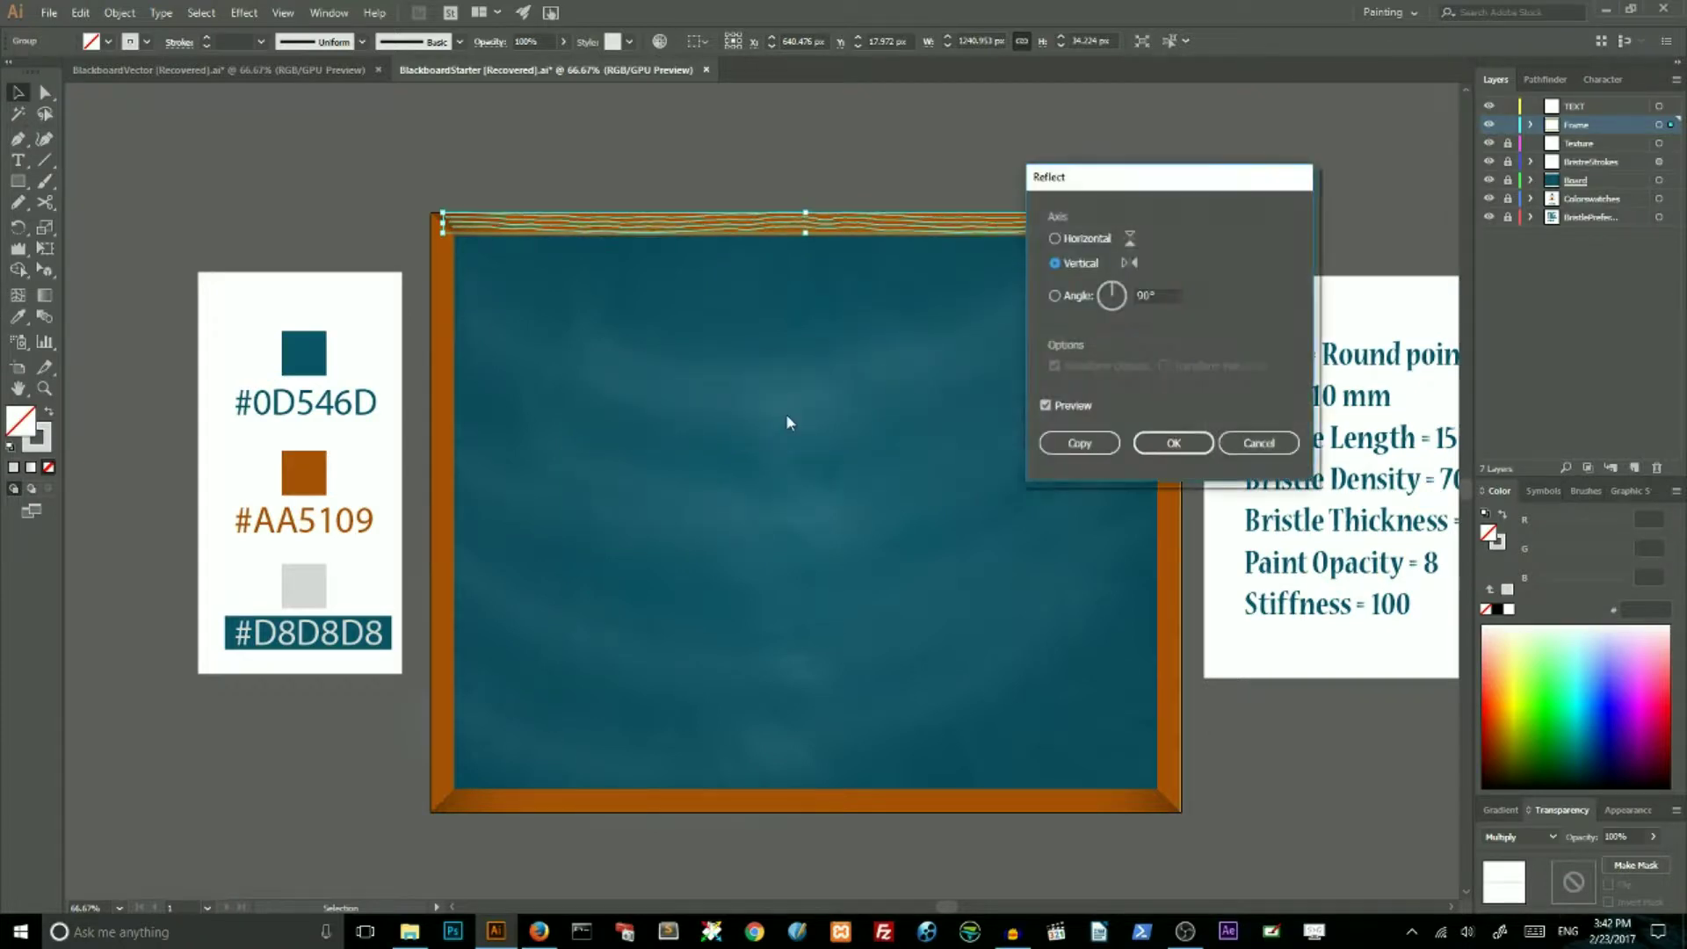
pyautogui.click(1055, 238)
pyautogui.click(1080, 442)
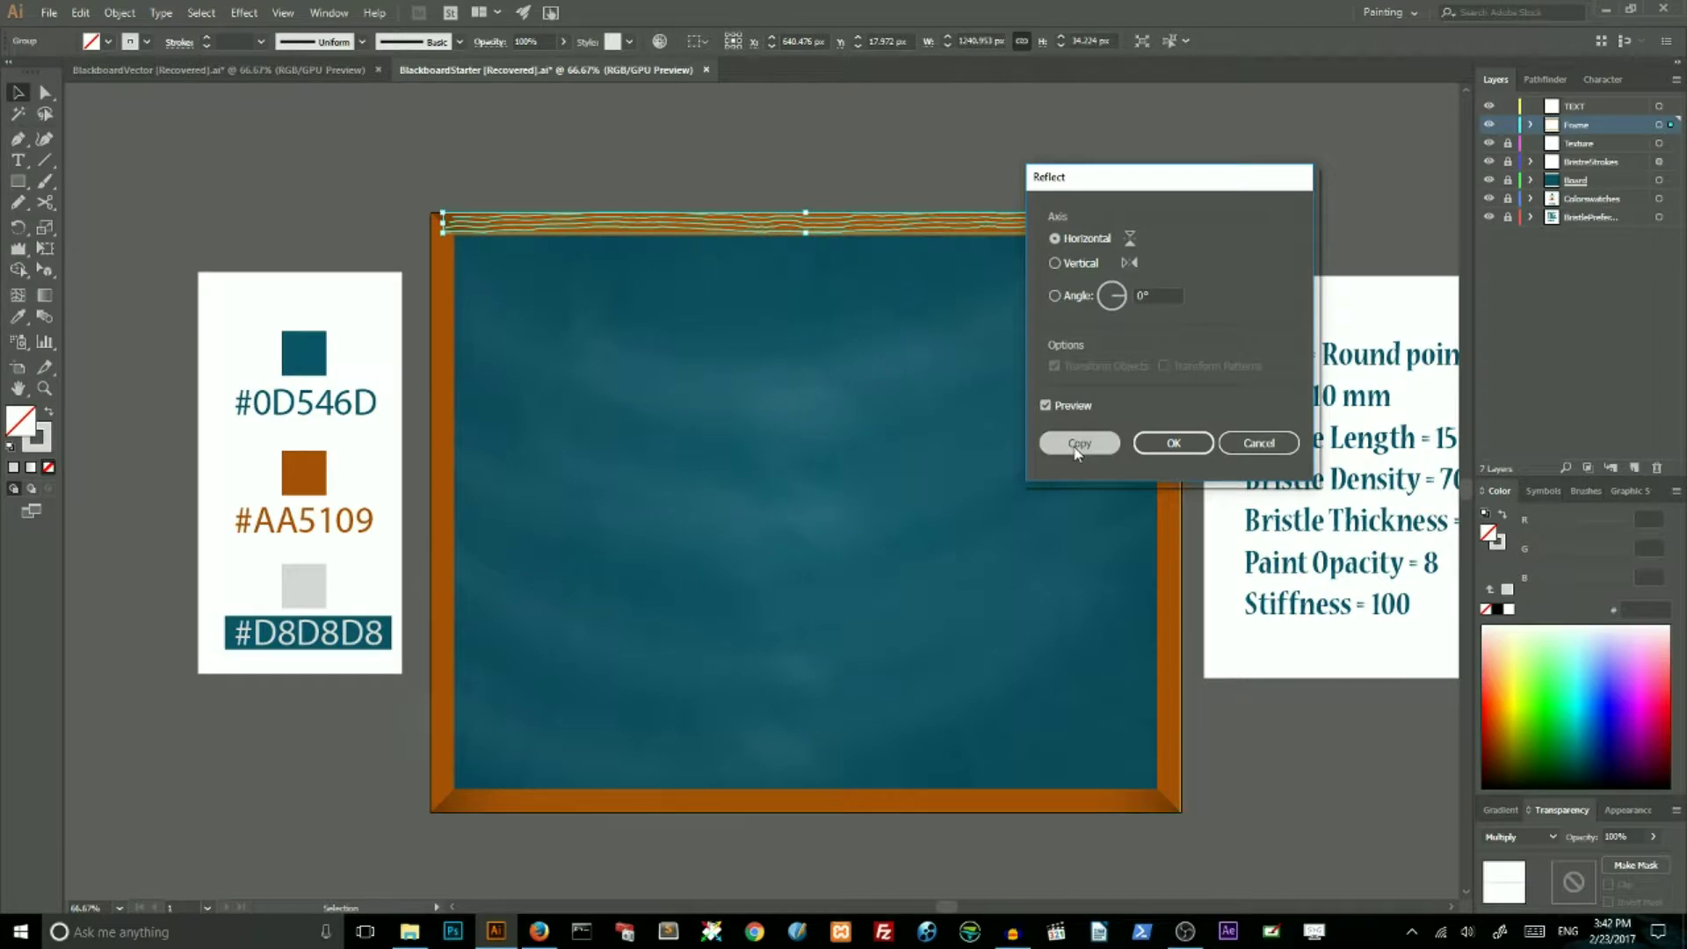
# Move the flipped wood-grain copy to the frame's bottom edge, then duplicate it and rotate the duplicate 90° upright
pyautogui.moveTo(865, 227); pyautogui.dragTo(826, 803)
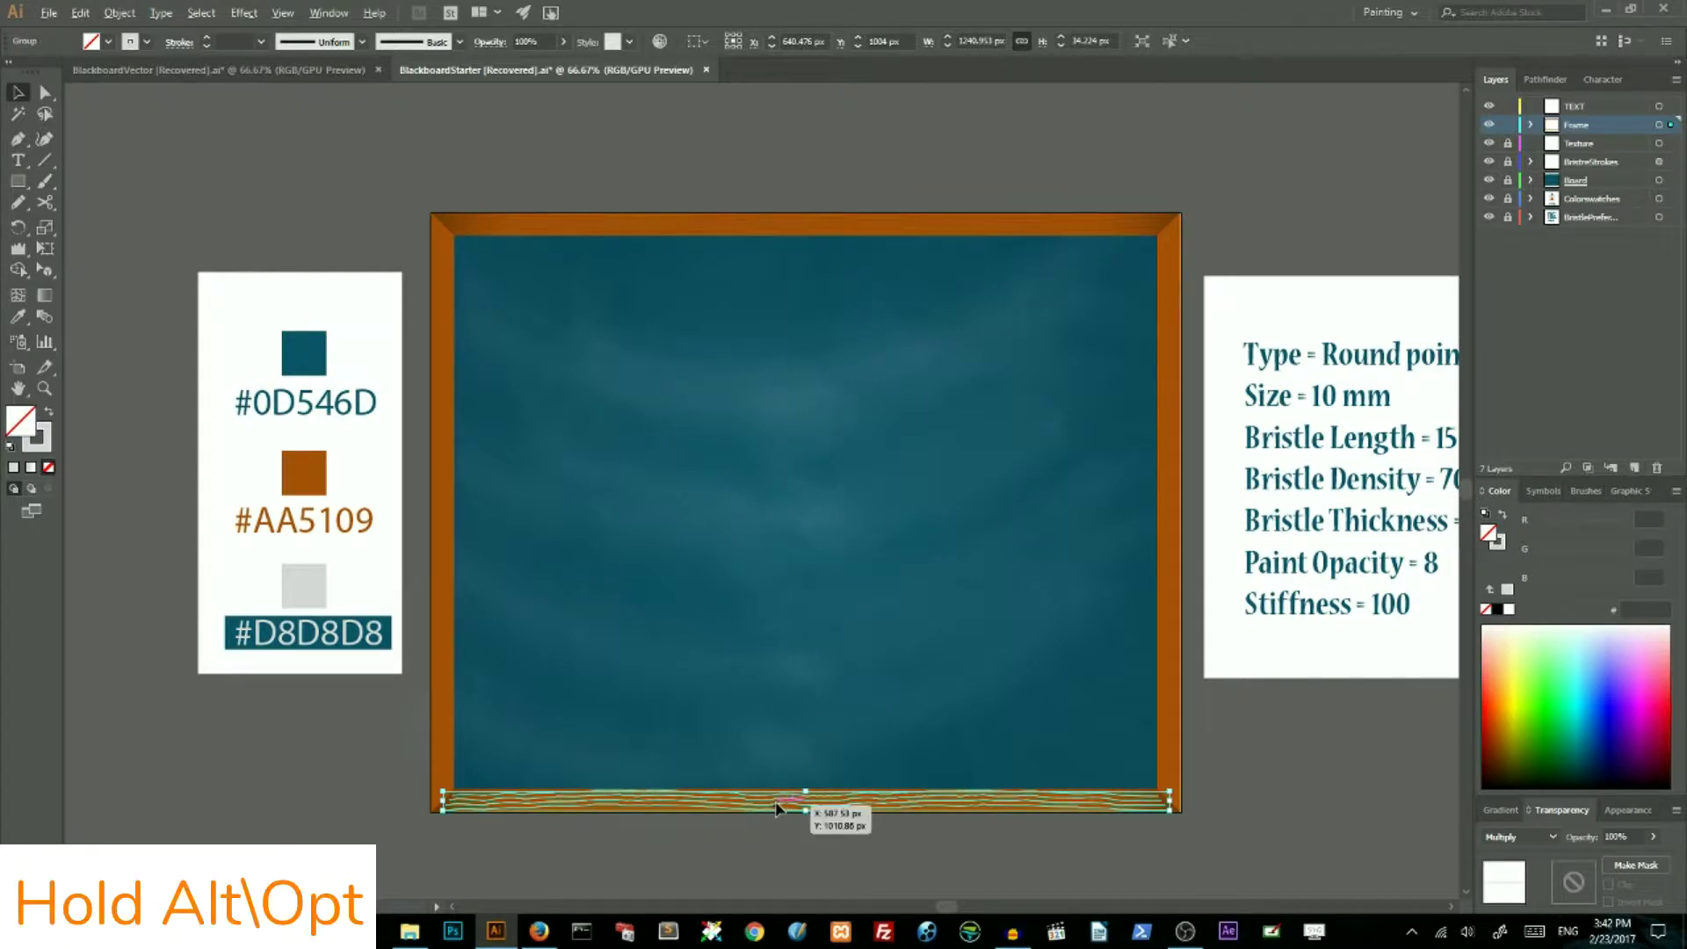
pyautogui.moveTo(777, 807); pyautogui.dragTo(784, 504)
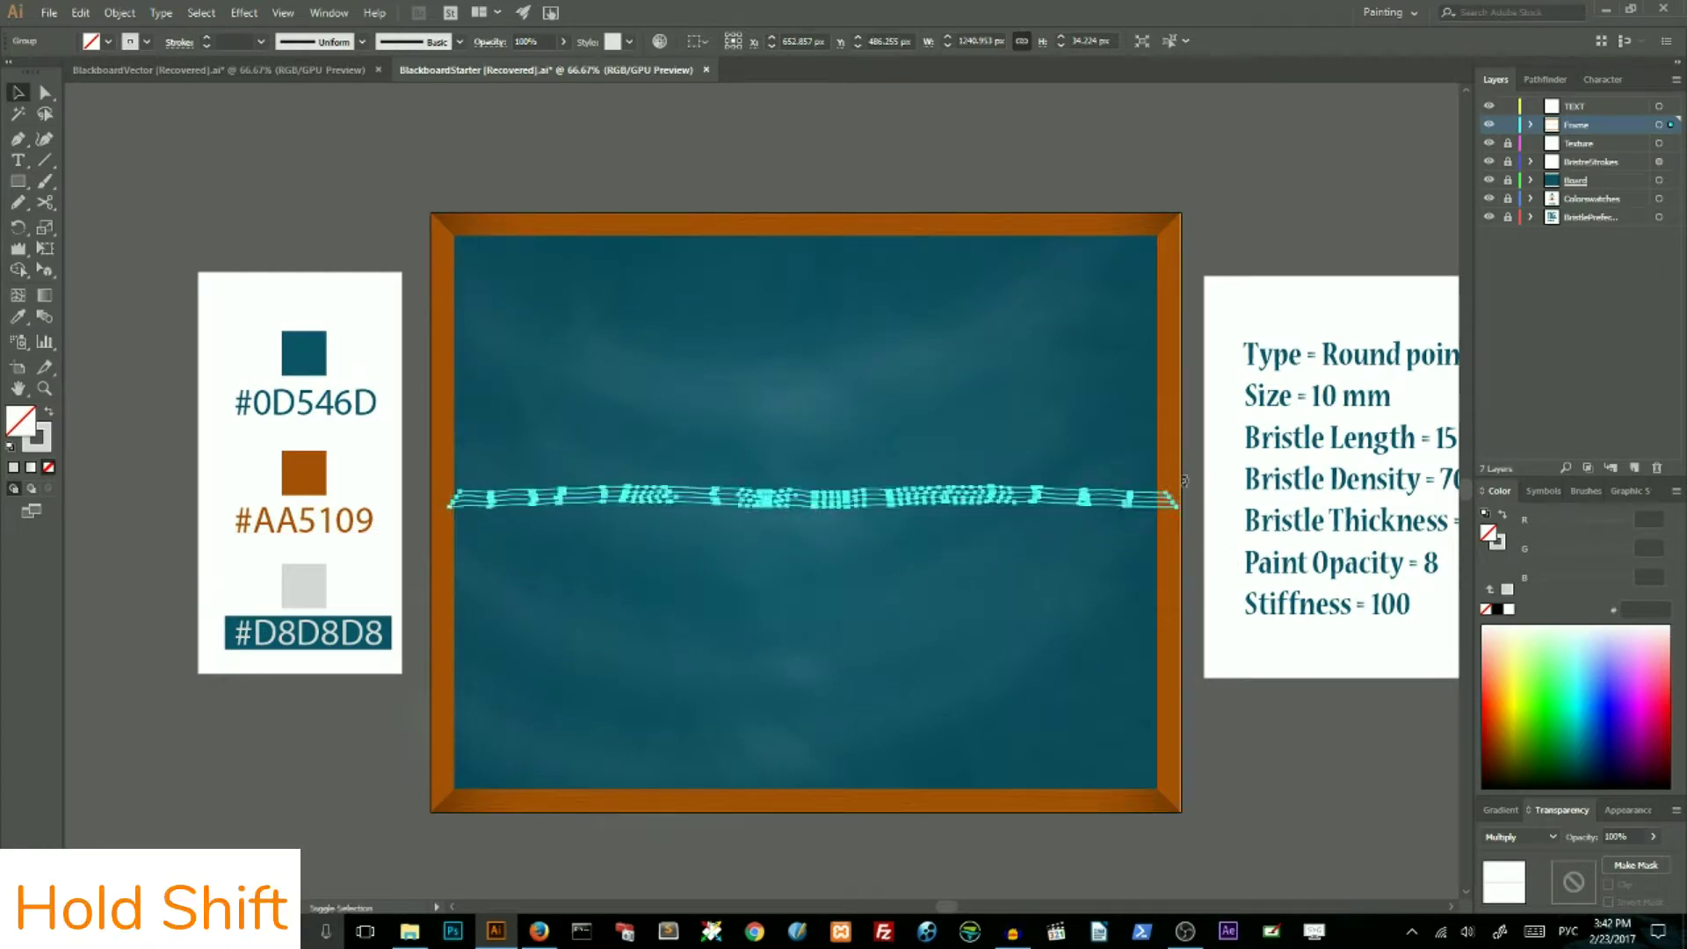
pyautogui.moveTo(1184, 481)
pyautogui.mouseDown()
pyautogui.moveTo(1120, 492)
pyautogui.moveTo(978, 633)
pyautogui.moveTo(883, 655)
pyautogui.mouseUp()
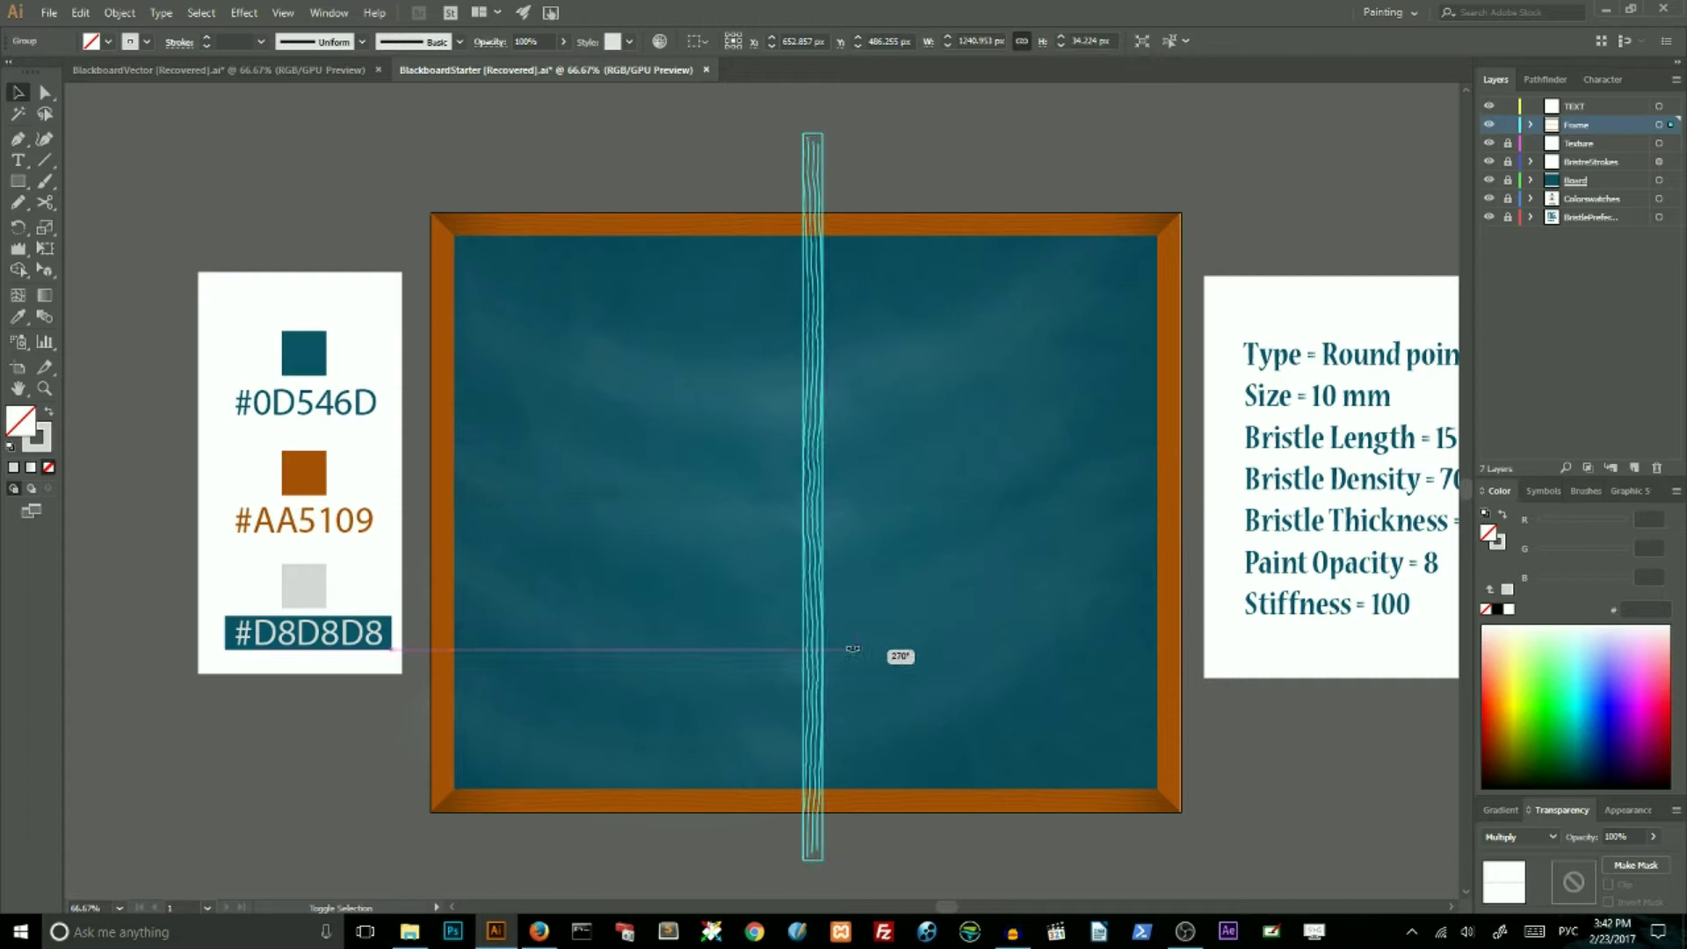
# Copy the vertical strip onto the frame's left edge, shorten it to fit, and reselect it
pyautogui.moveTo(802, 477); pyautogui.dragTo(444, 454)
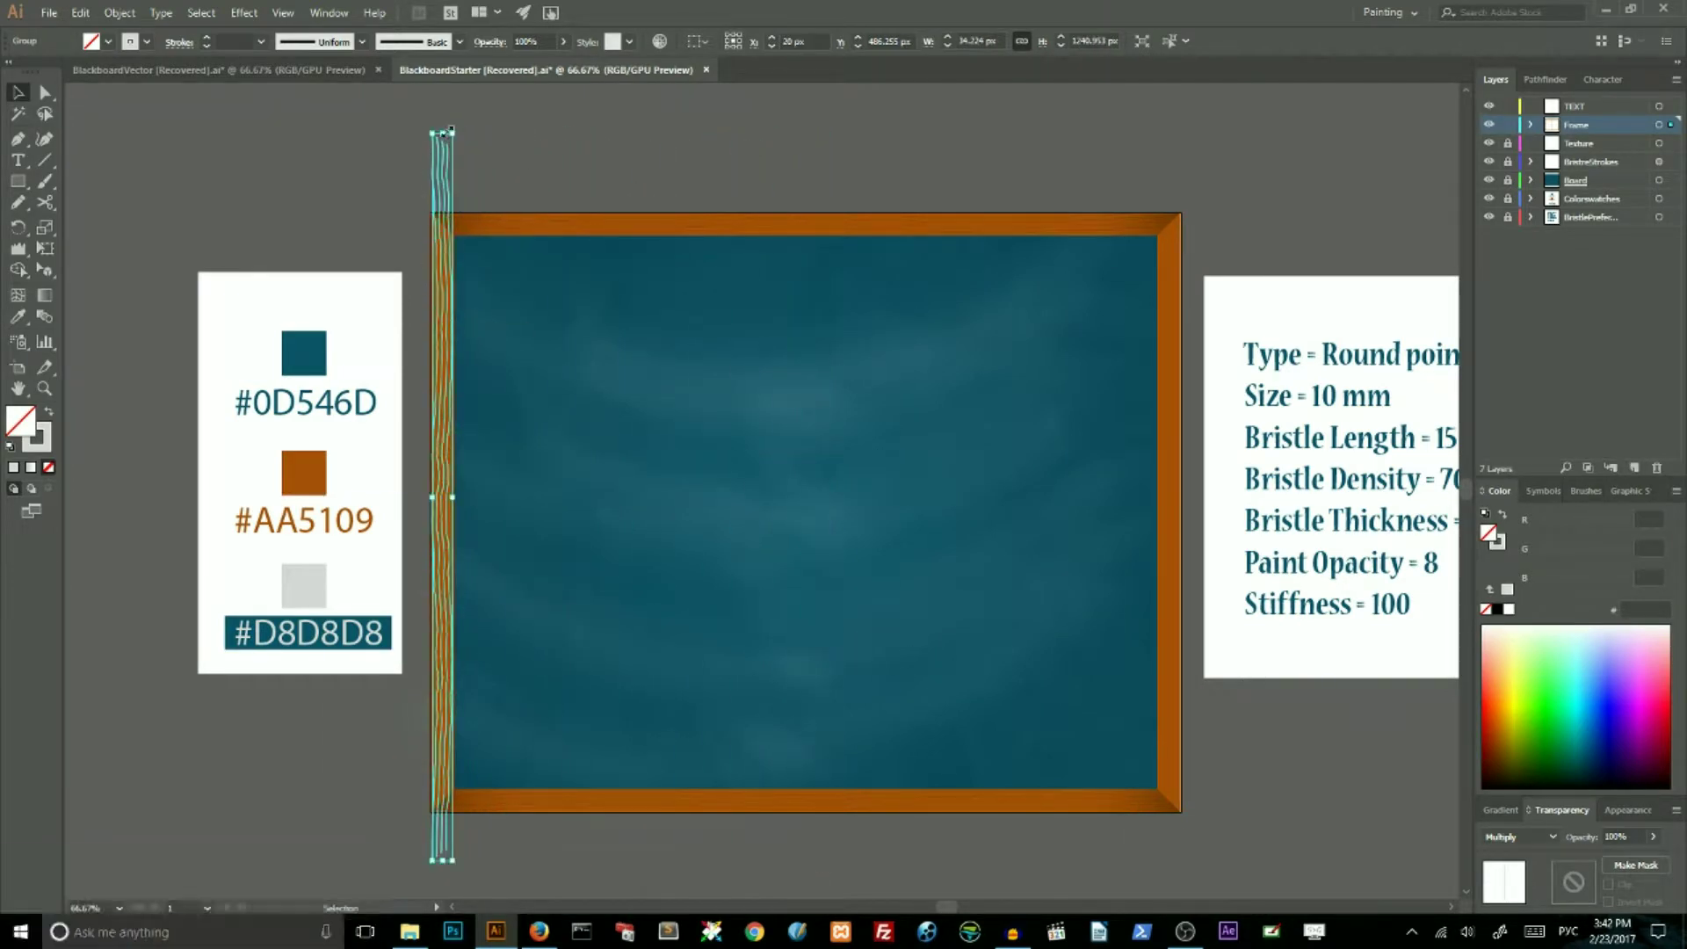
pyautogui.moveTo(444, 133); pyautogui.dragTo(444, 225)
pyautogui.click(441, 162)
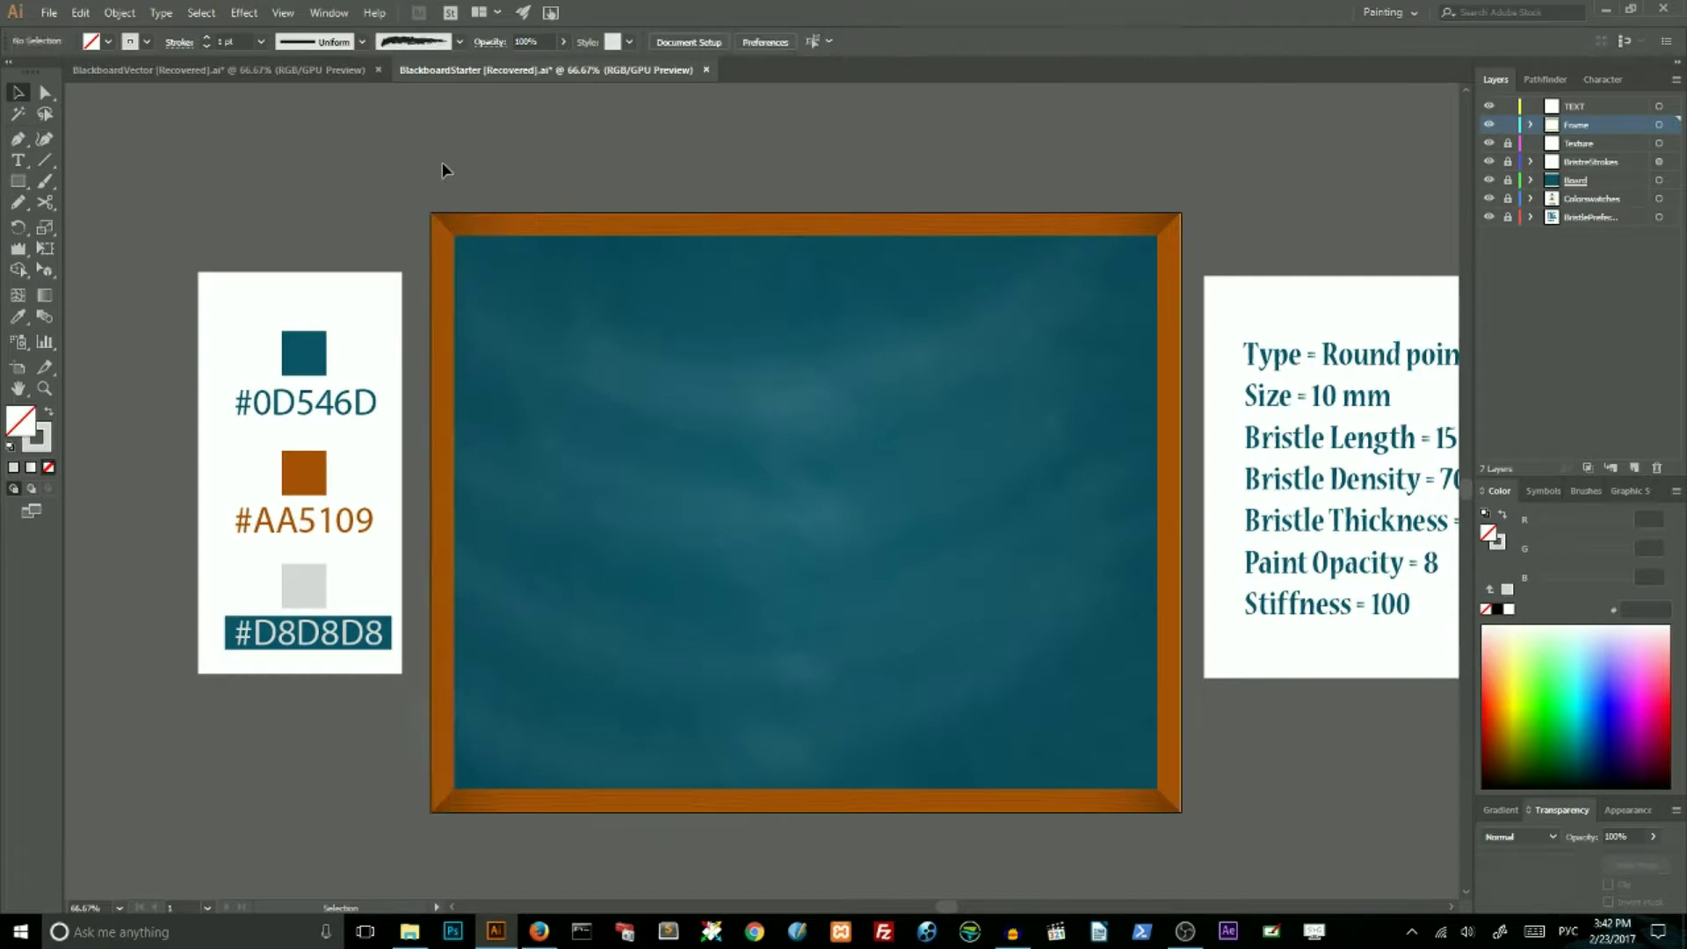
pyautogui.click(442, 379)
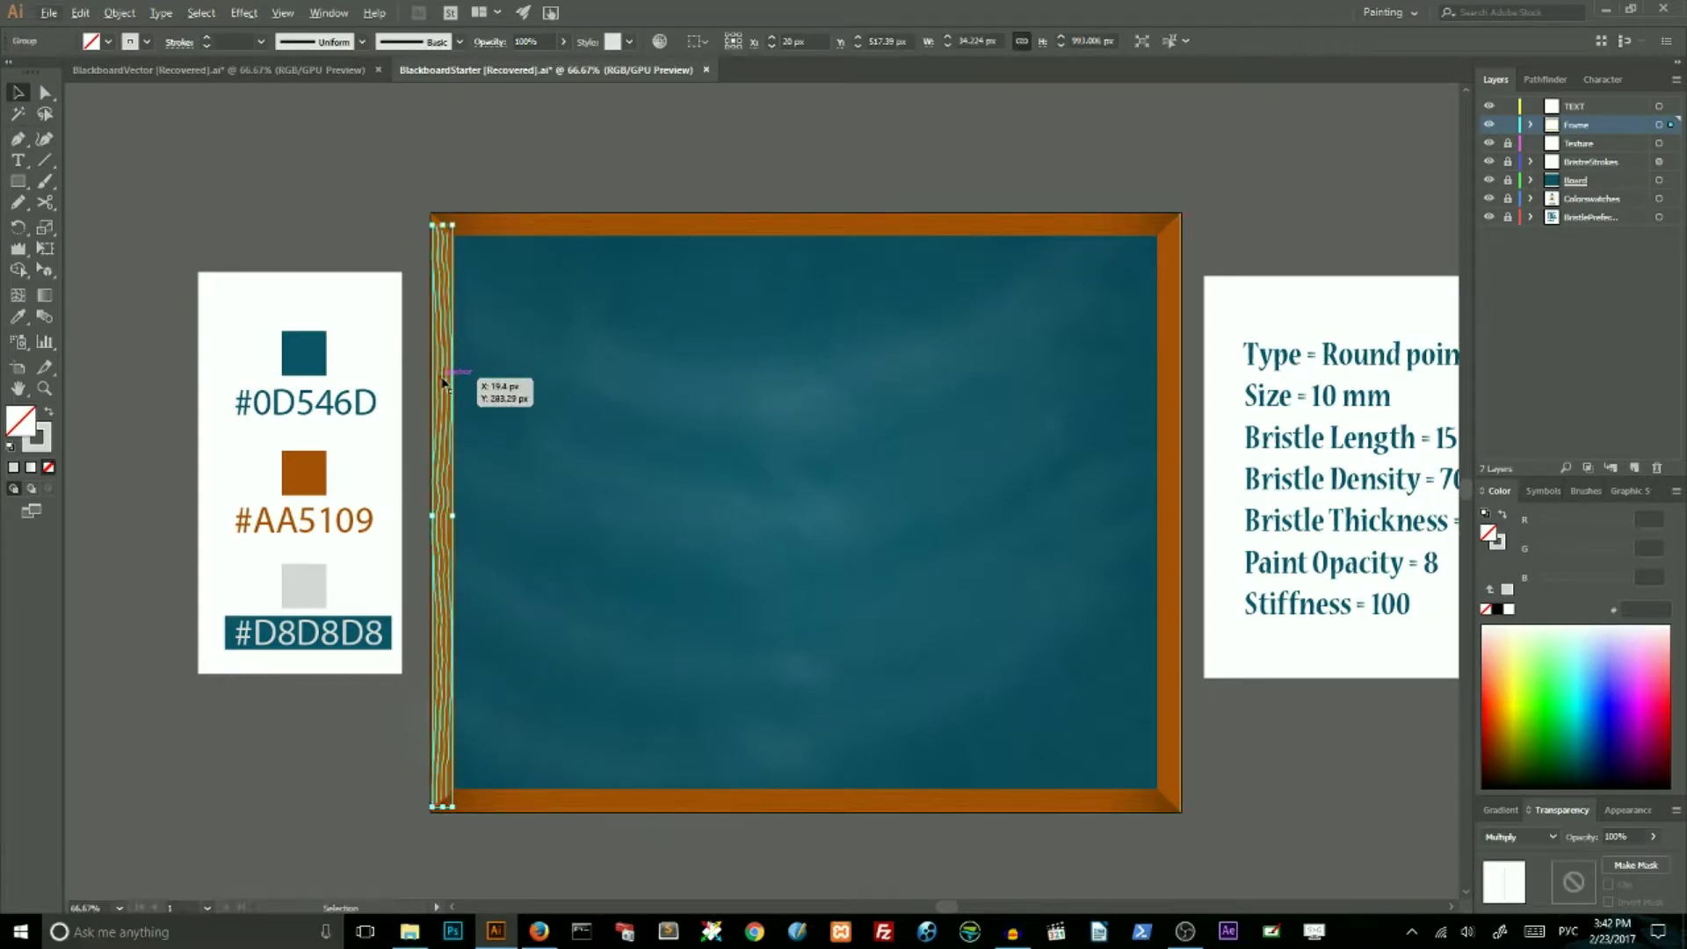
pyautogui.rightClick(442, 380)
# Reflect the left grain strip vertically and move it to the frame's right edge
pyautogui.moveTo(482, 536)
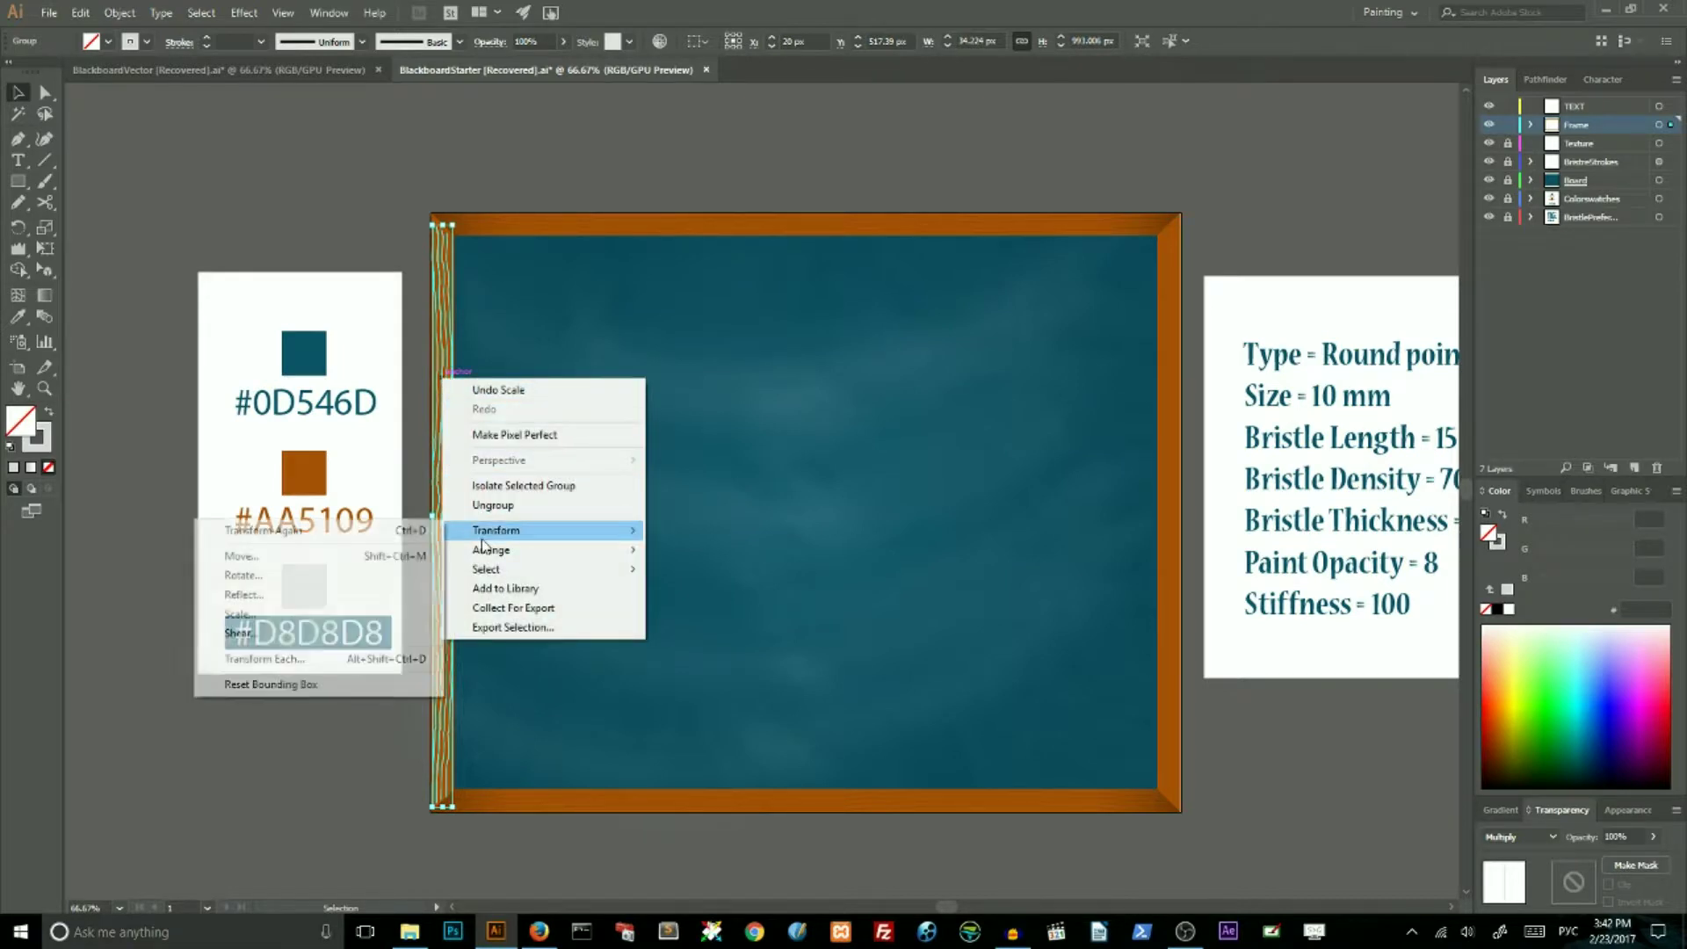
pyautogui.click(325, 594)
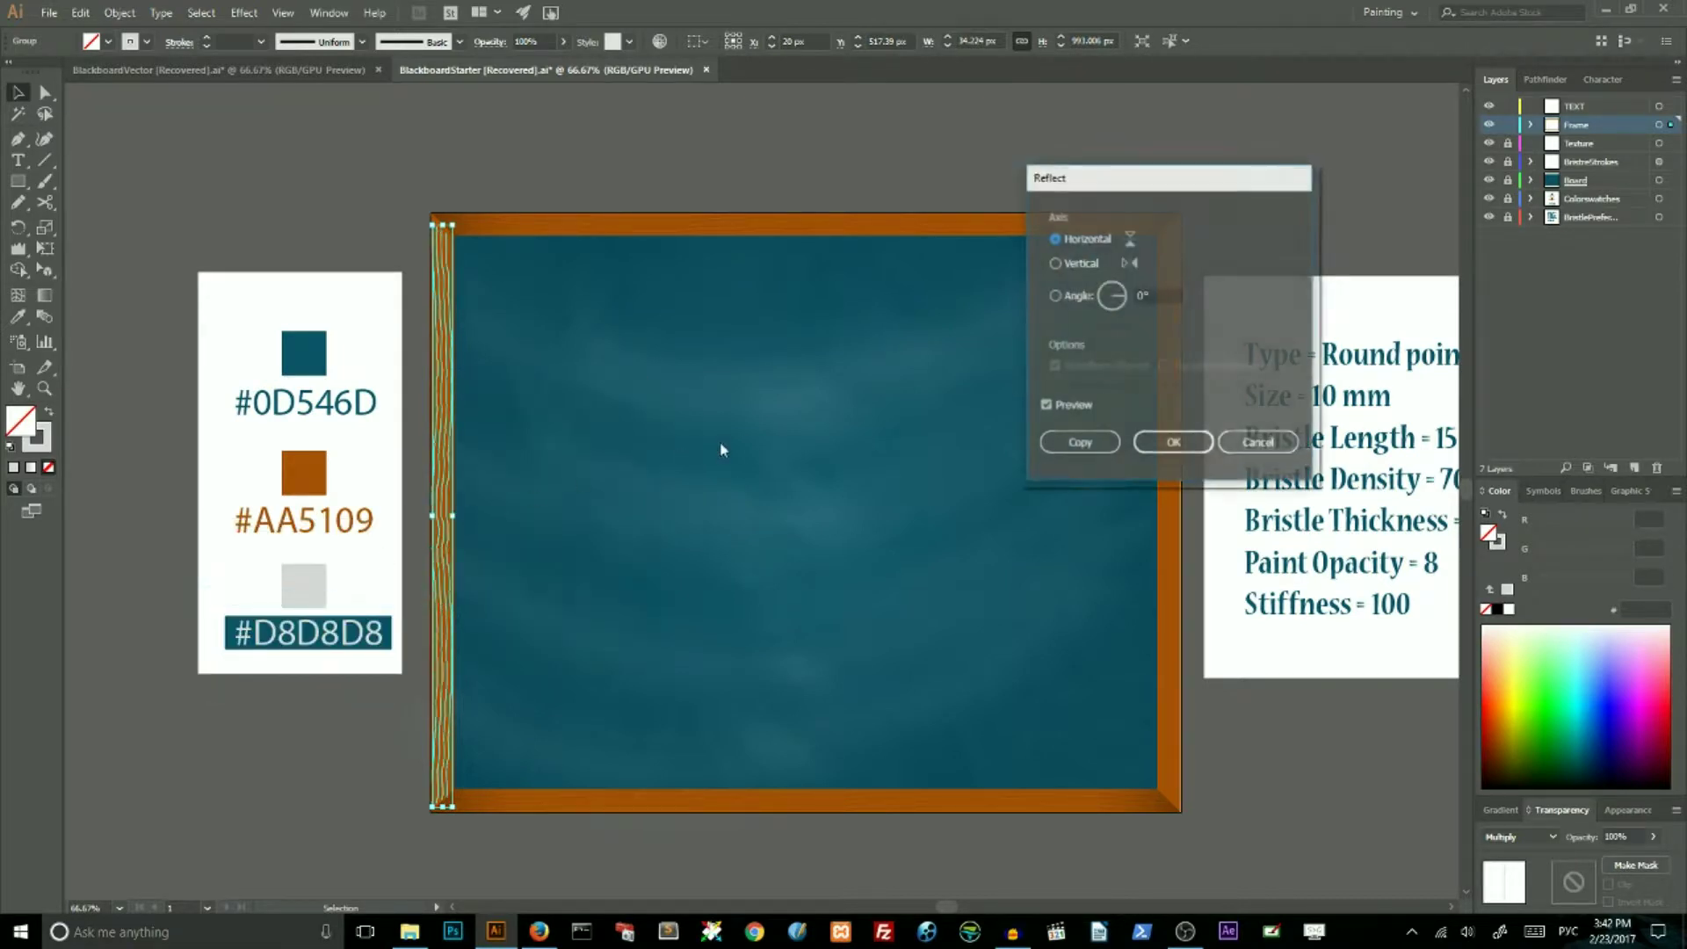
pyautogui.click(1059, 264)
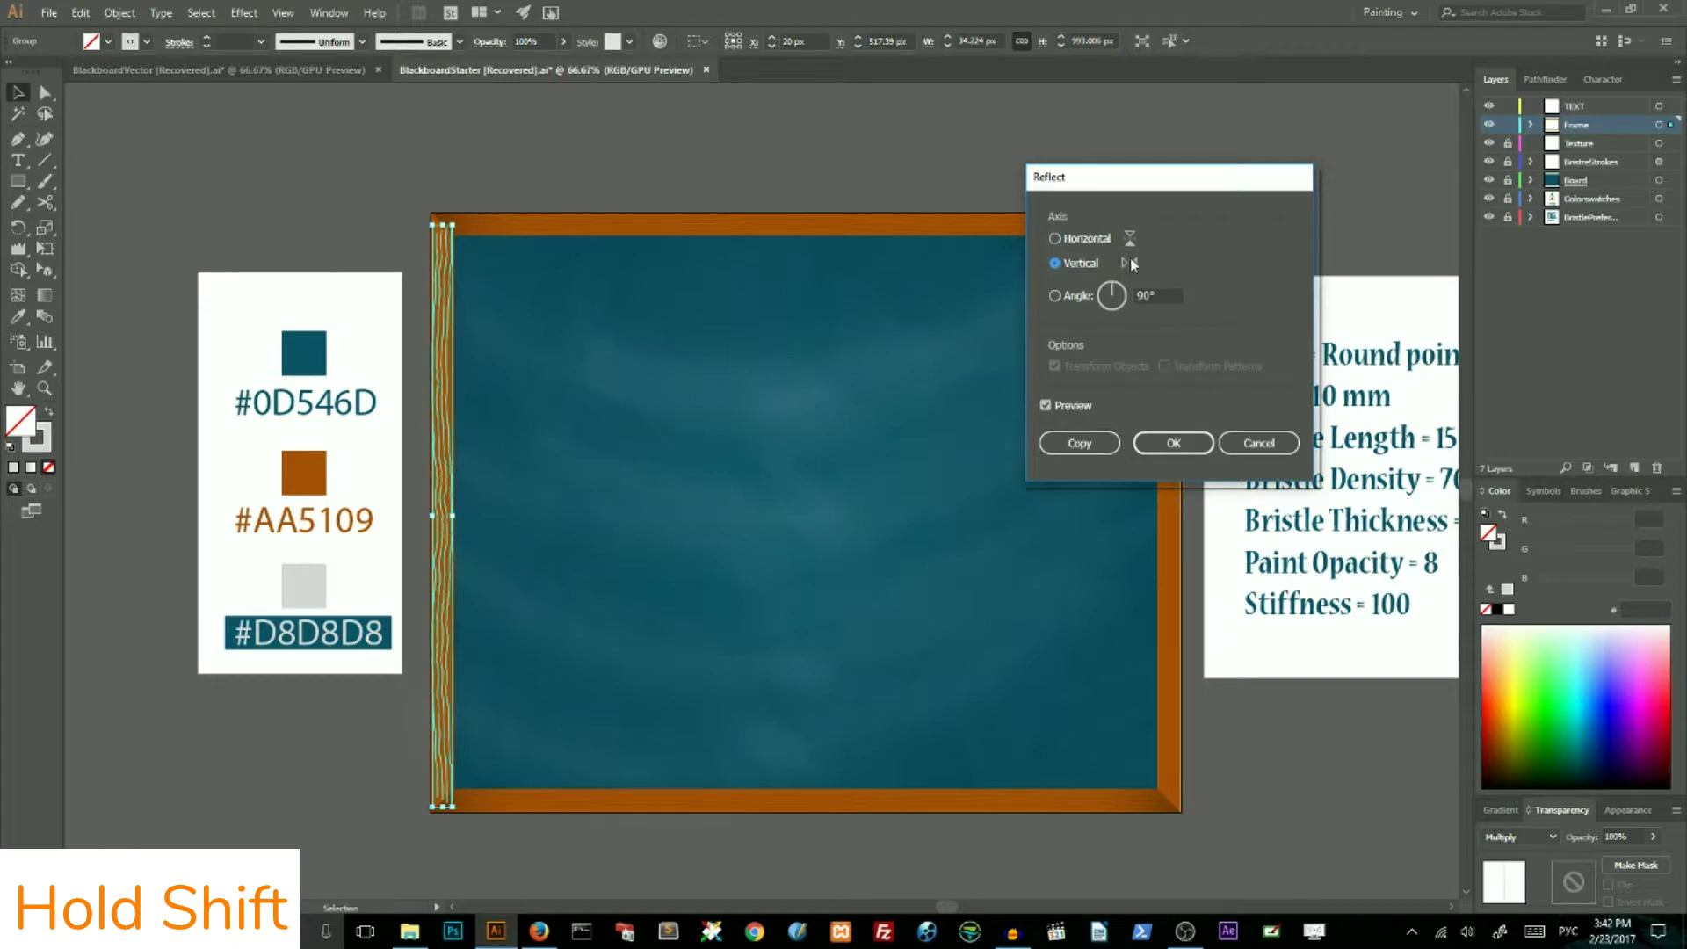
pyautogui.press('Return')
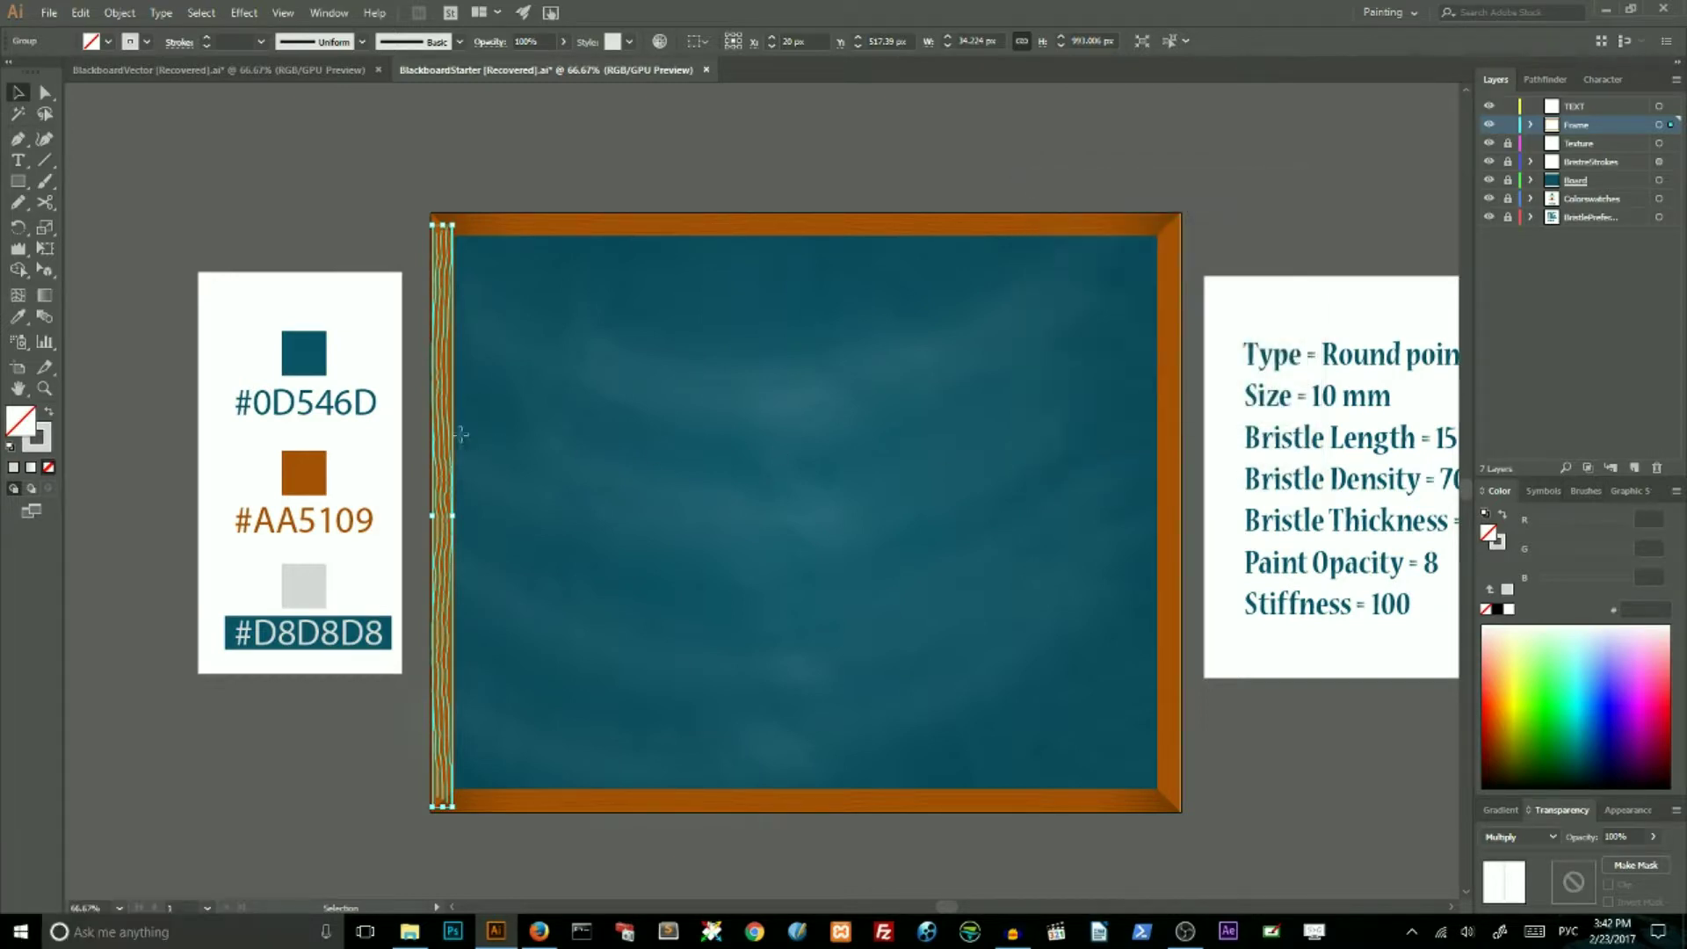
pyautogui.moveTo(441, 417); pyautogui.dragTo(1171, 410)
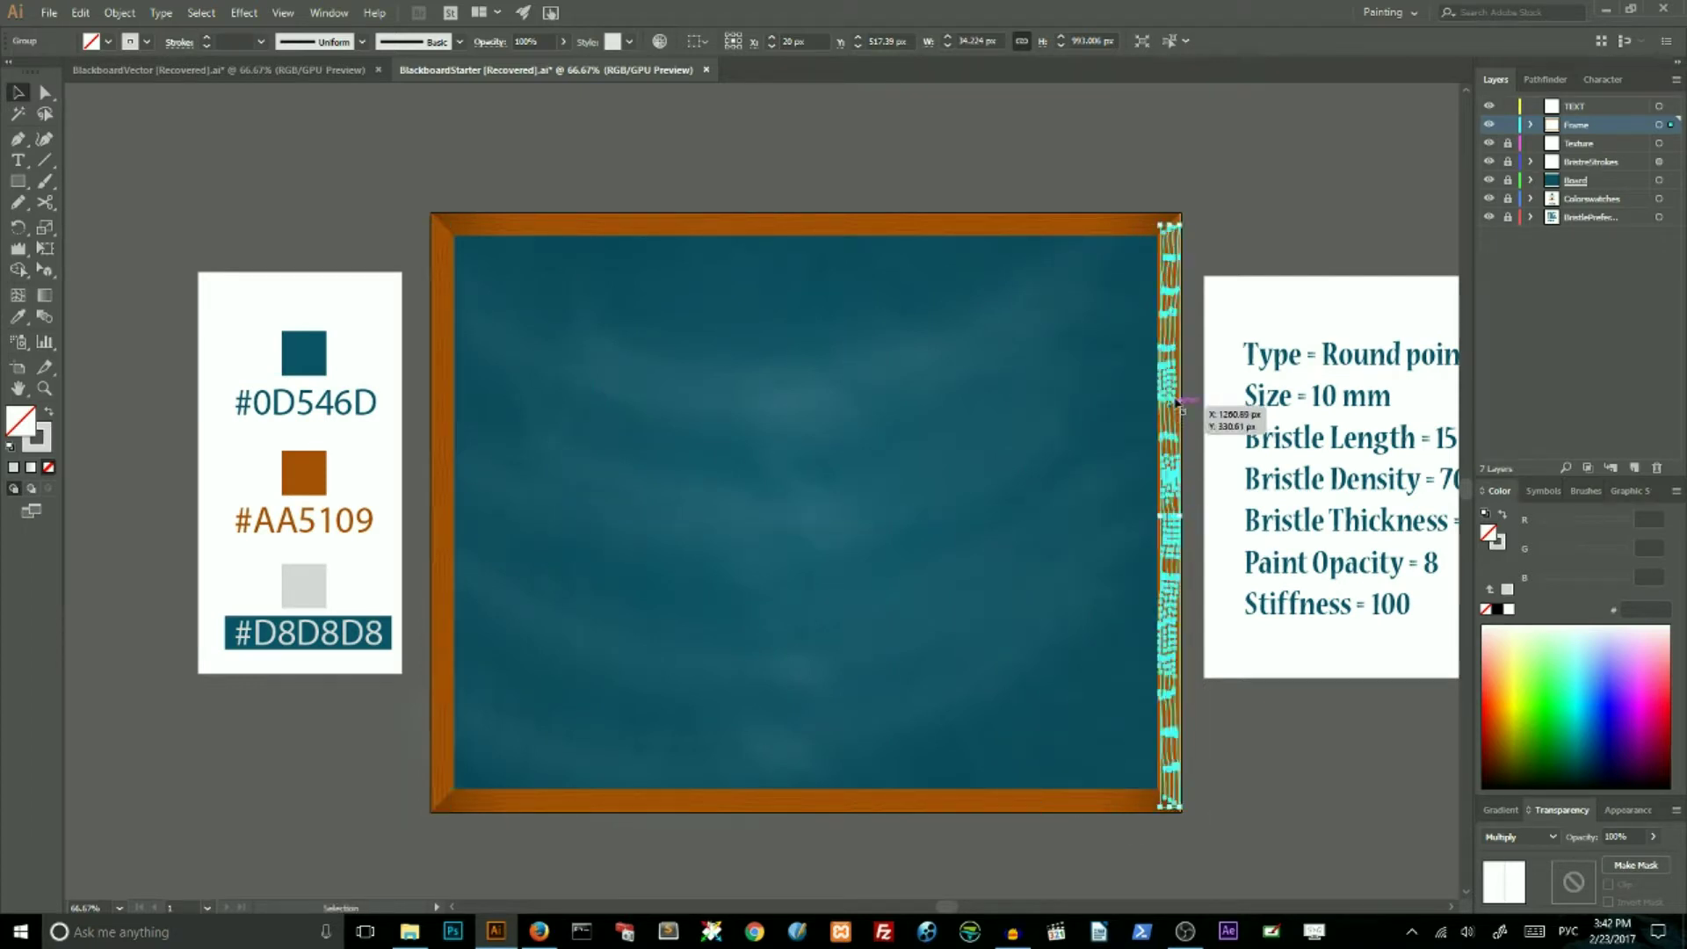
pyautogui.click(1254, 169)
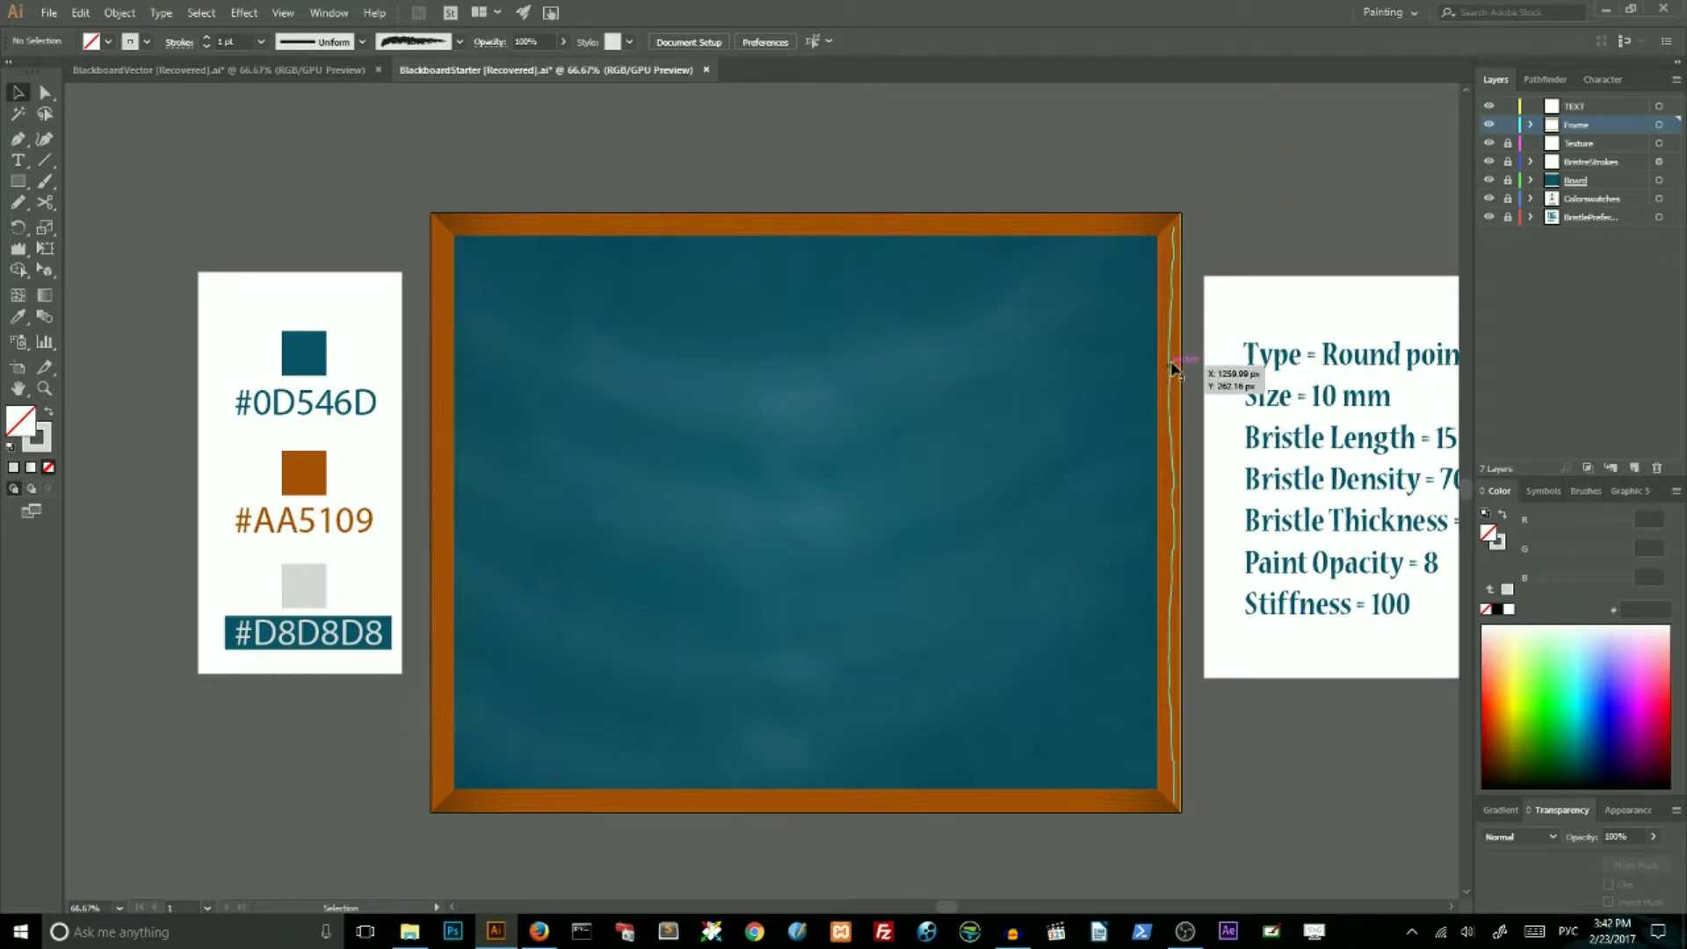
# Check the top and bottom frame strips, then make the TEXT layer the target
pyautogui.click(705, 230)
pyautogui.click(593, 802)
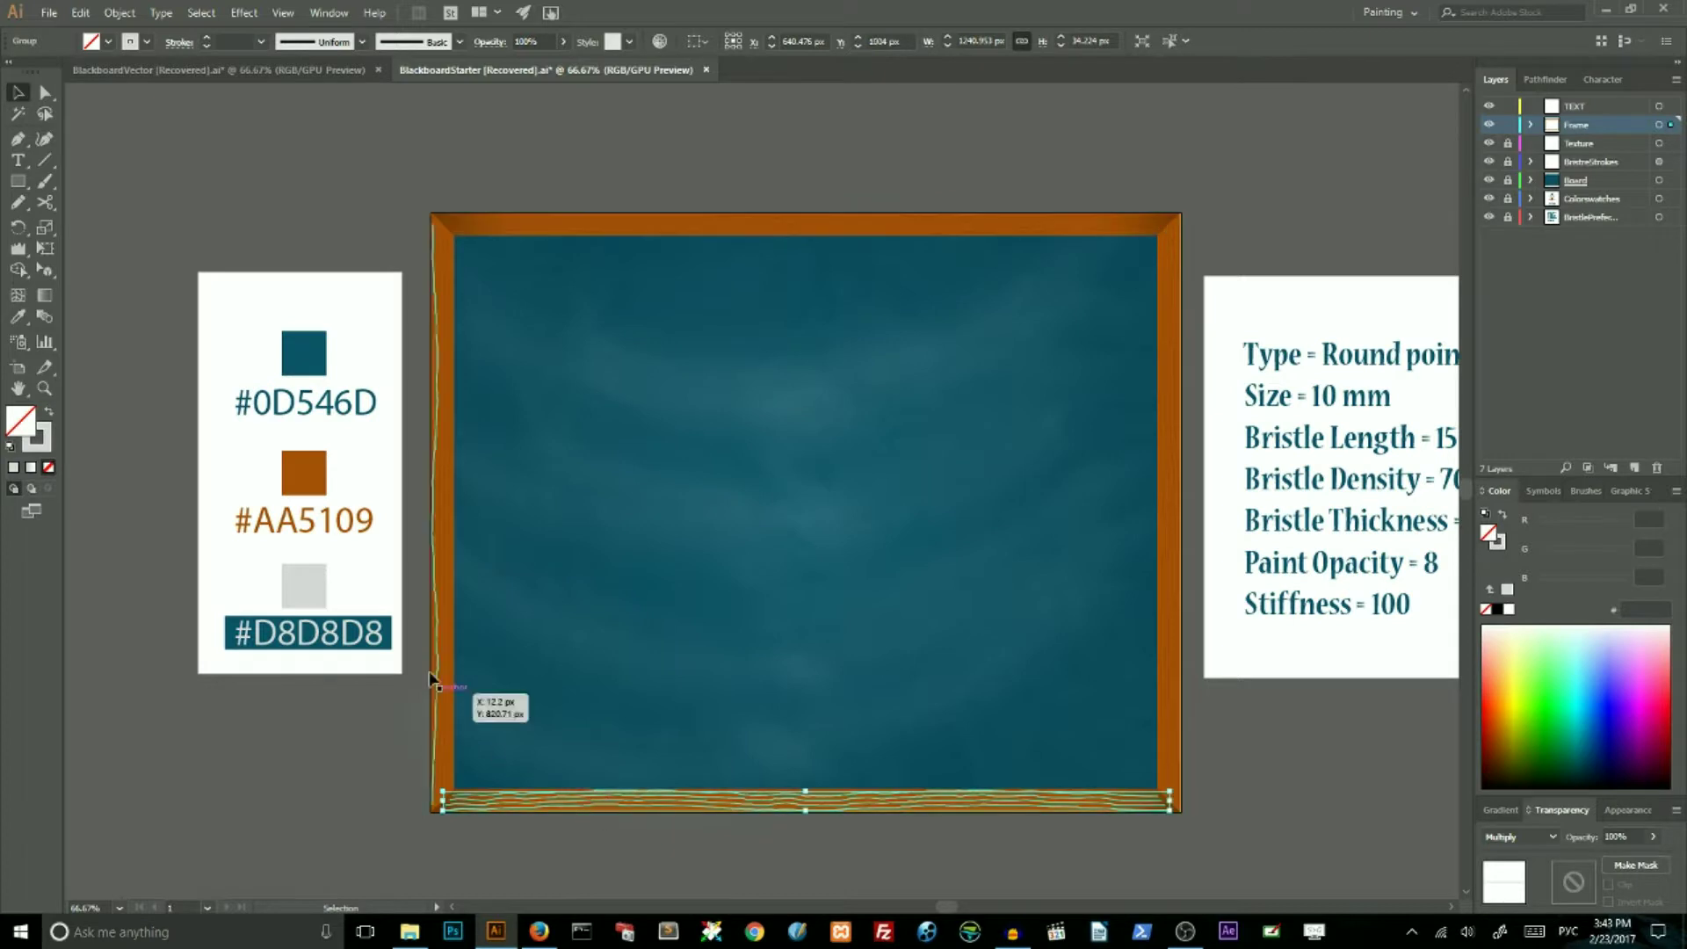
pyautogui.click(1322, 139)
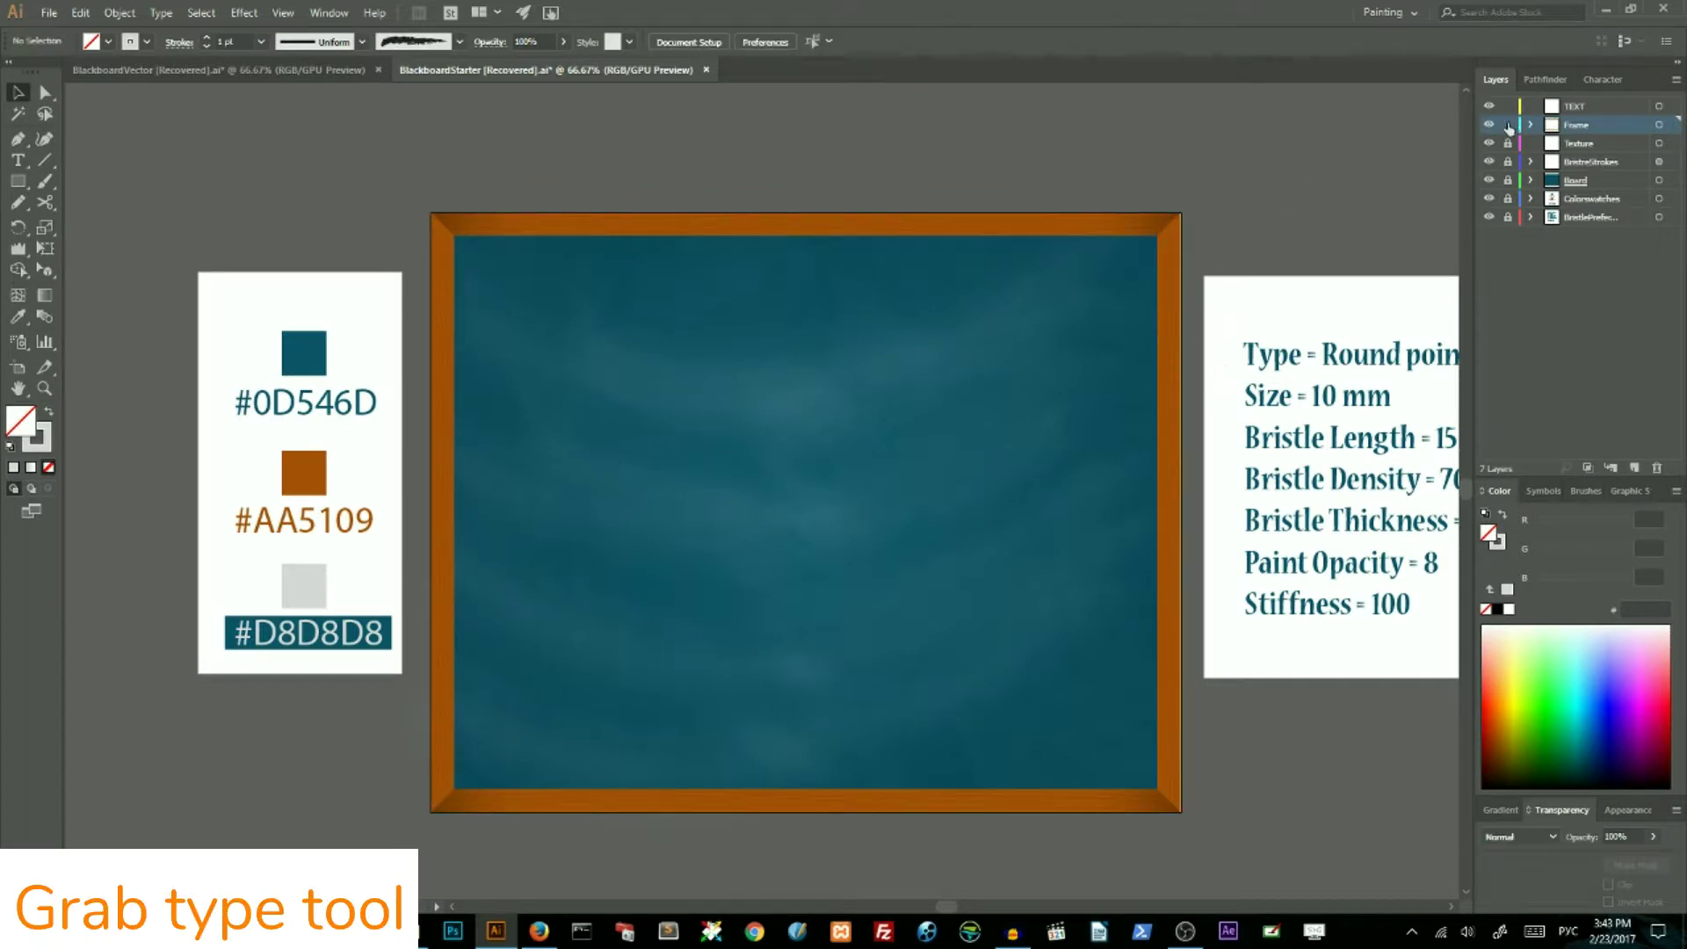
pyautogui.click(1634, 107)
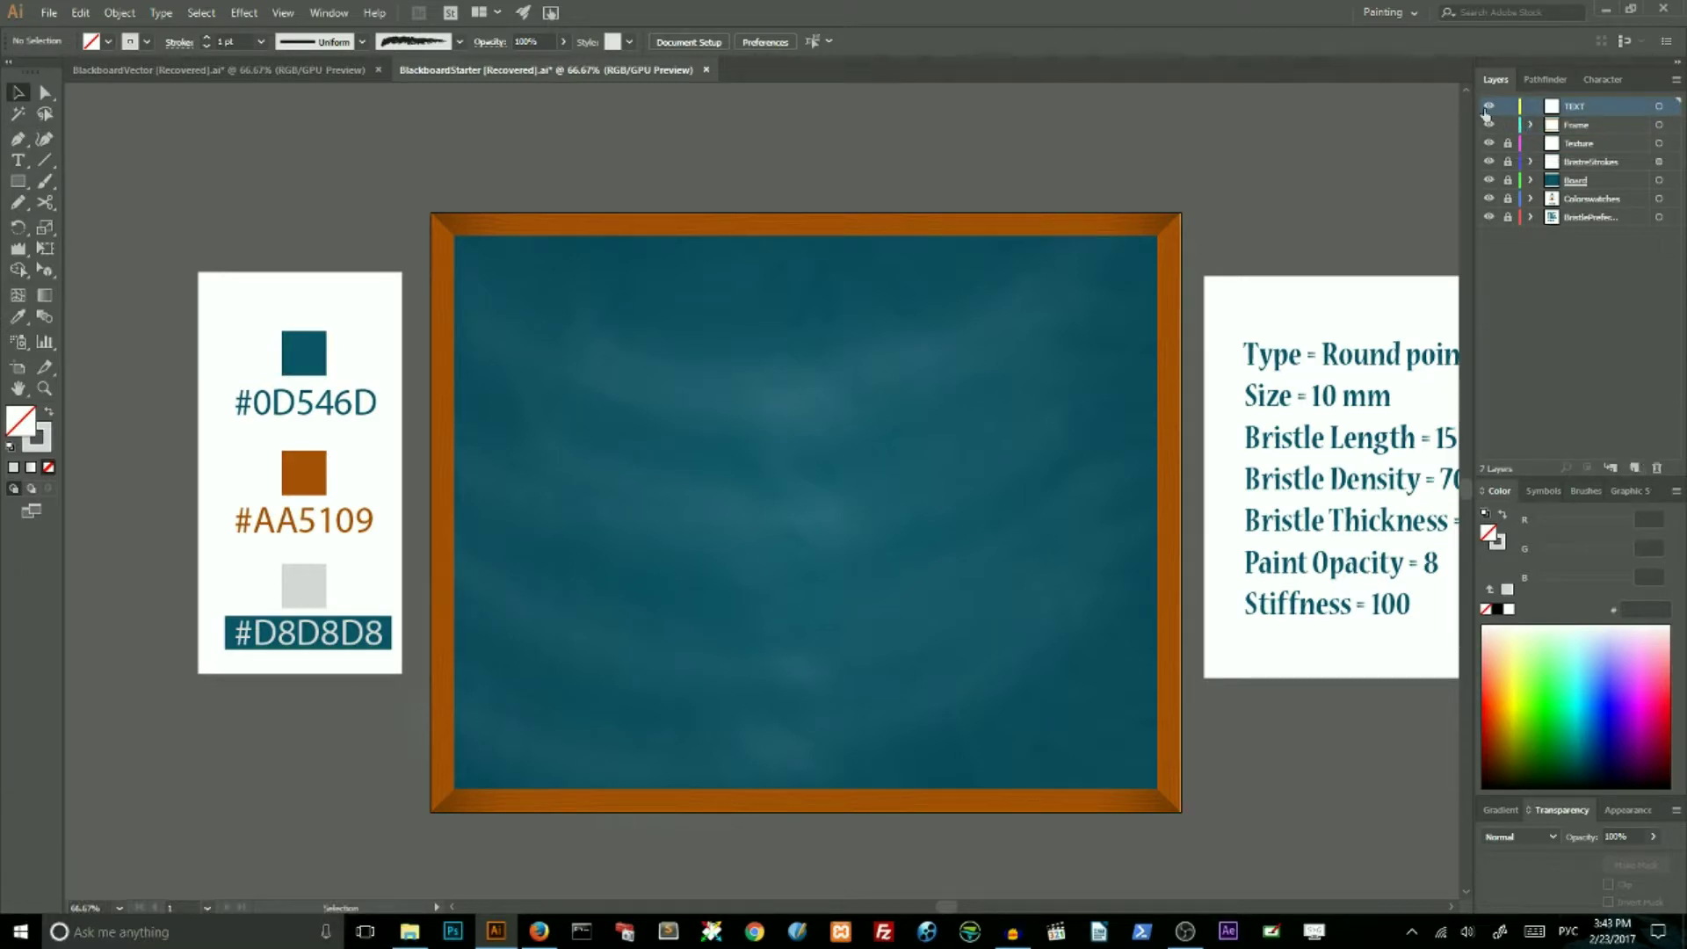
# Paste the text onto the TEXT layer and delete the extra C so it reads 'Chalkboard'
pyautogui.hotkey('ctrl', 'v')
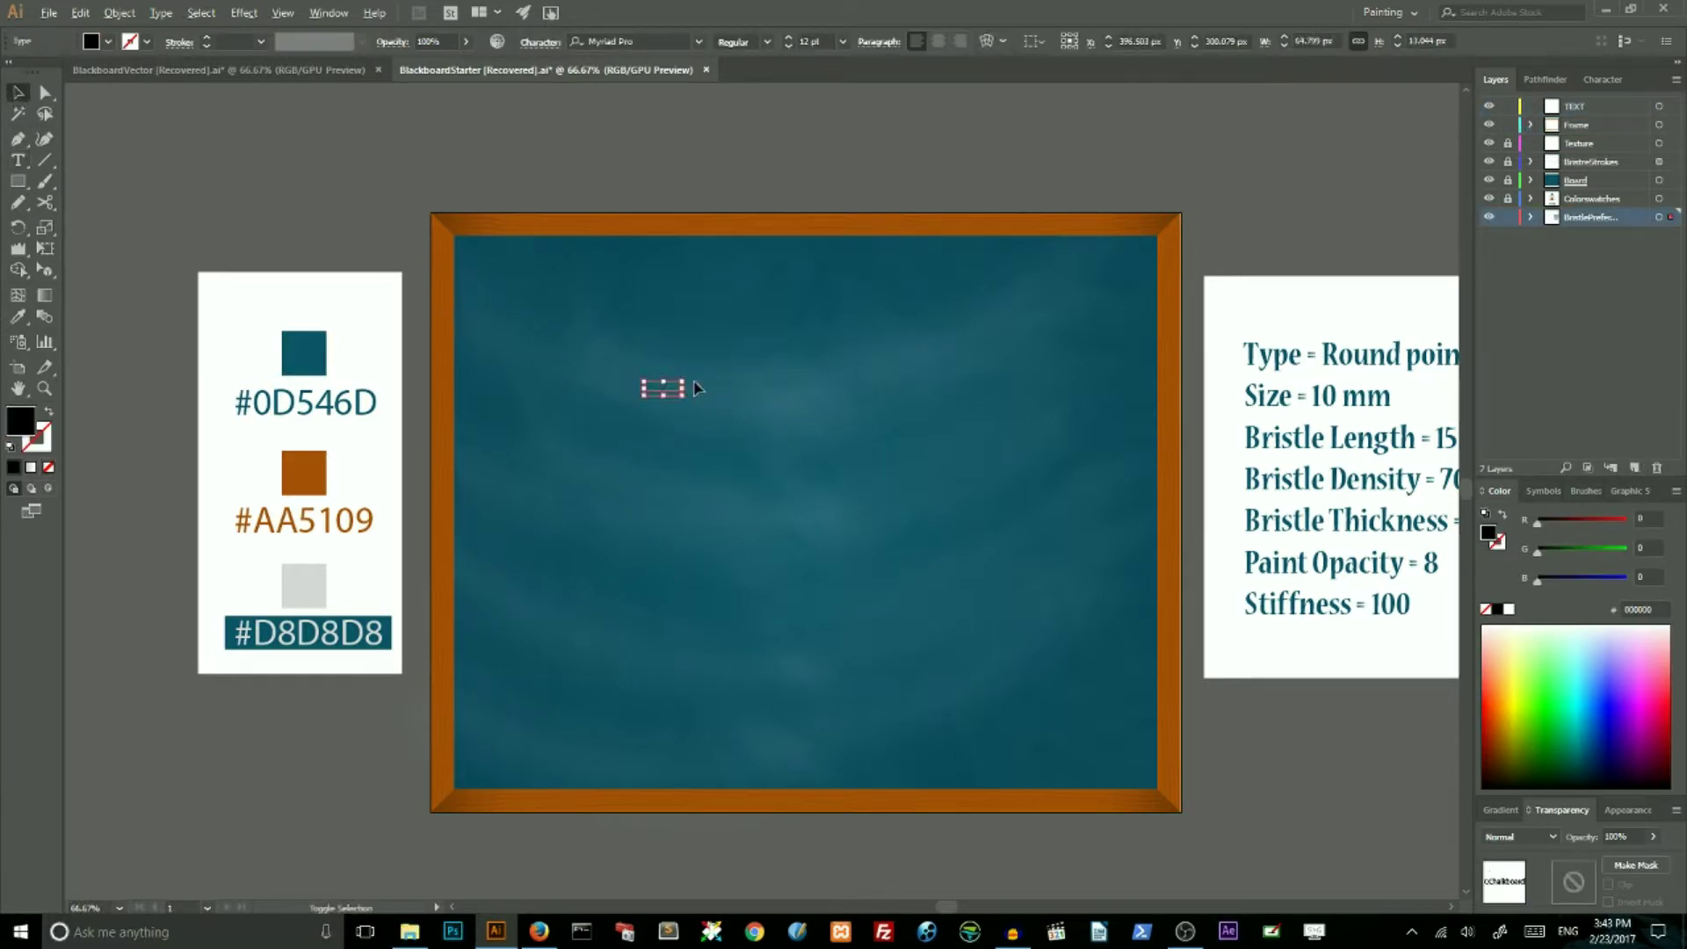
pyautogui.moveTo(684, 382); pyautogui.dragTo(804, 405)
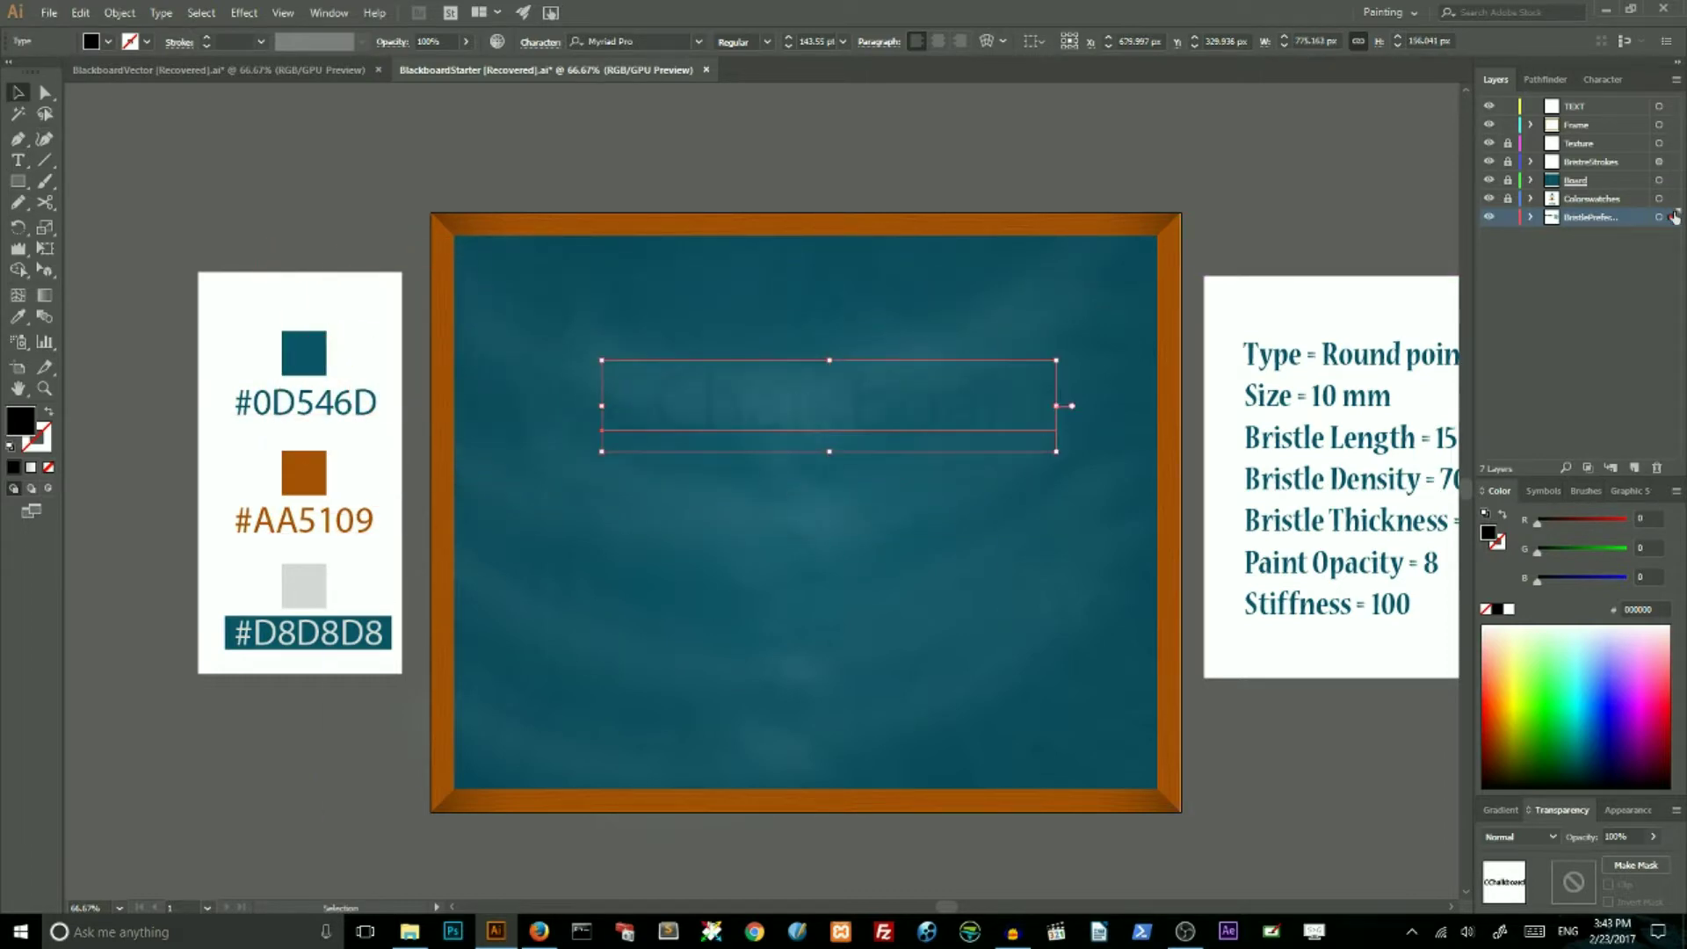
pyautogui.moveTo(1676, 139); pyautogui.dragTo(1670, 106)
pyautogui.doubleClick(665, 420)
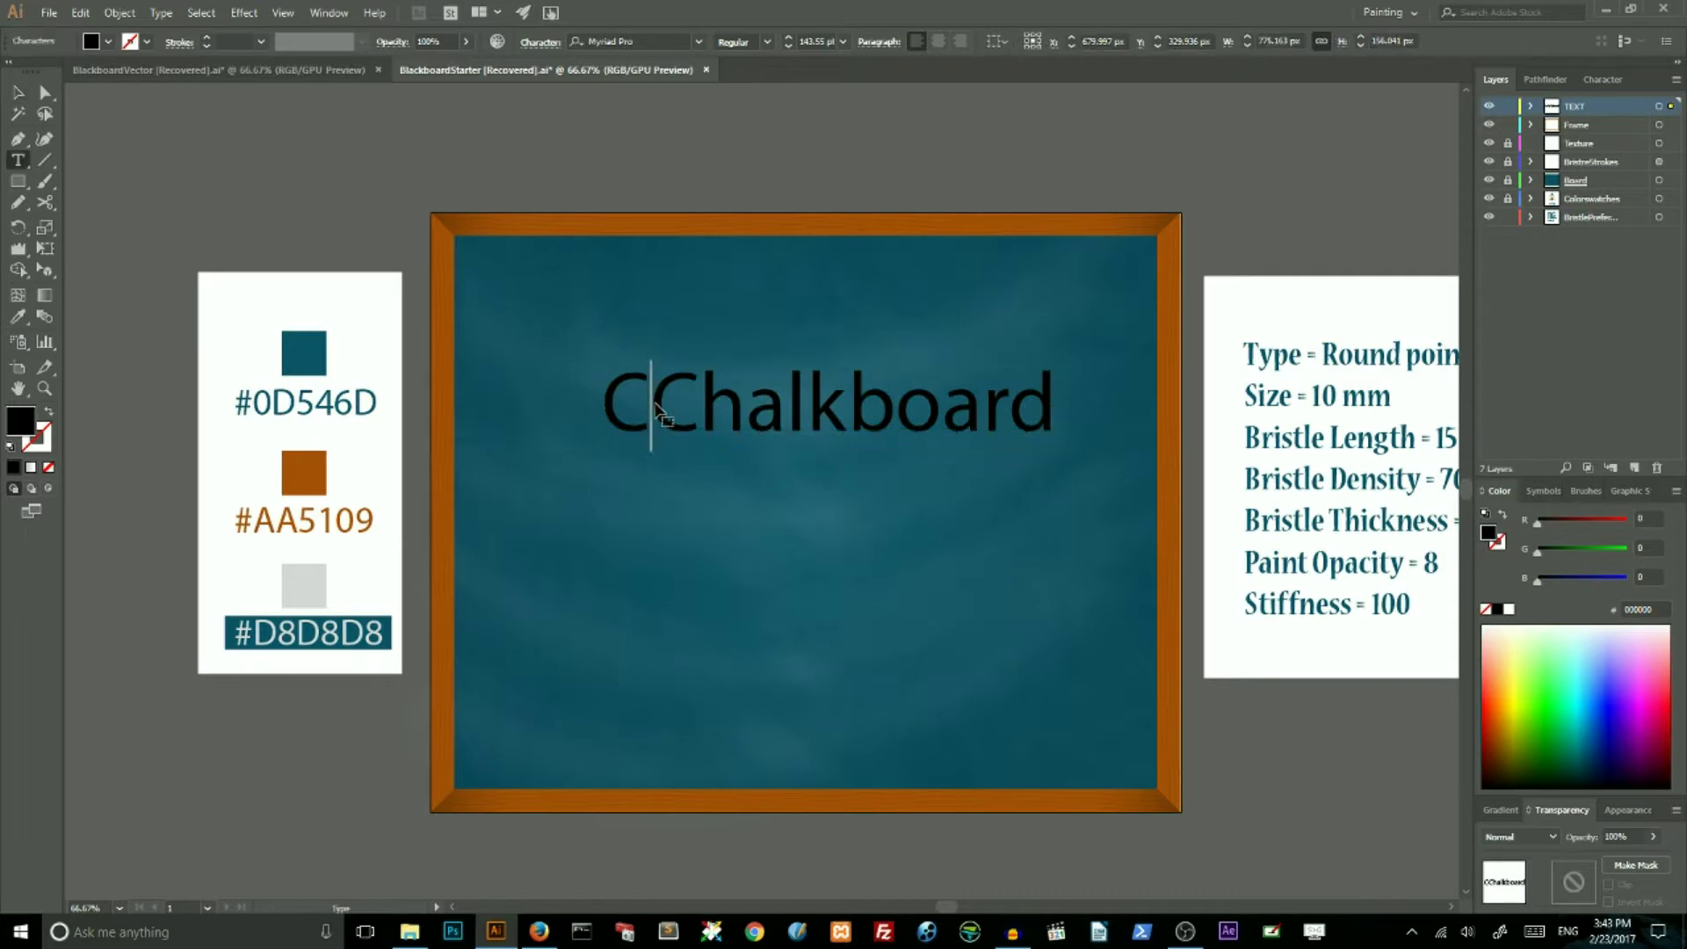
pyautogui.press('BackSpace')
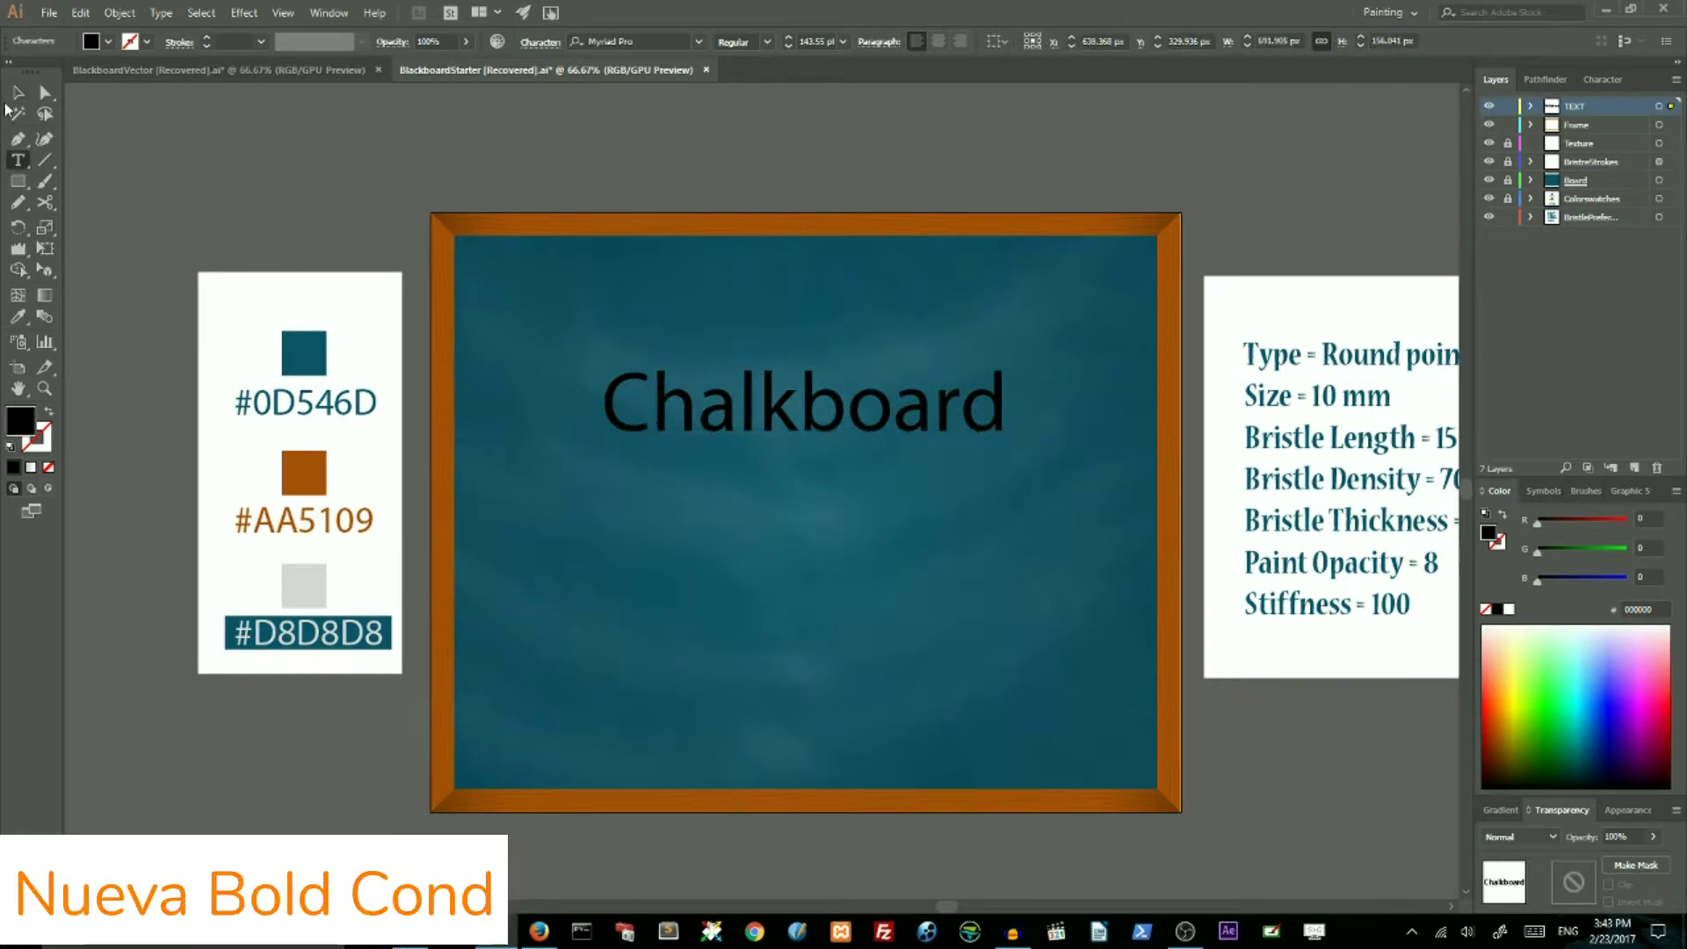
pyautogui.click(17, 91)
# Set 'Chalkboard' in Nueva Std Bold Condensed, enlarge it, and centre it on the board
pyautogui.click(647, 40)
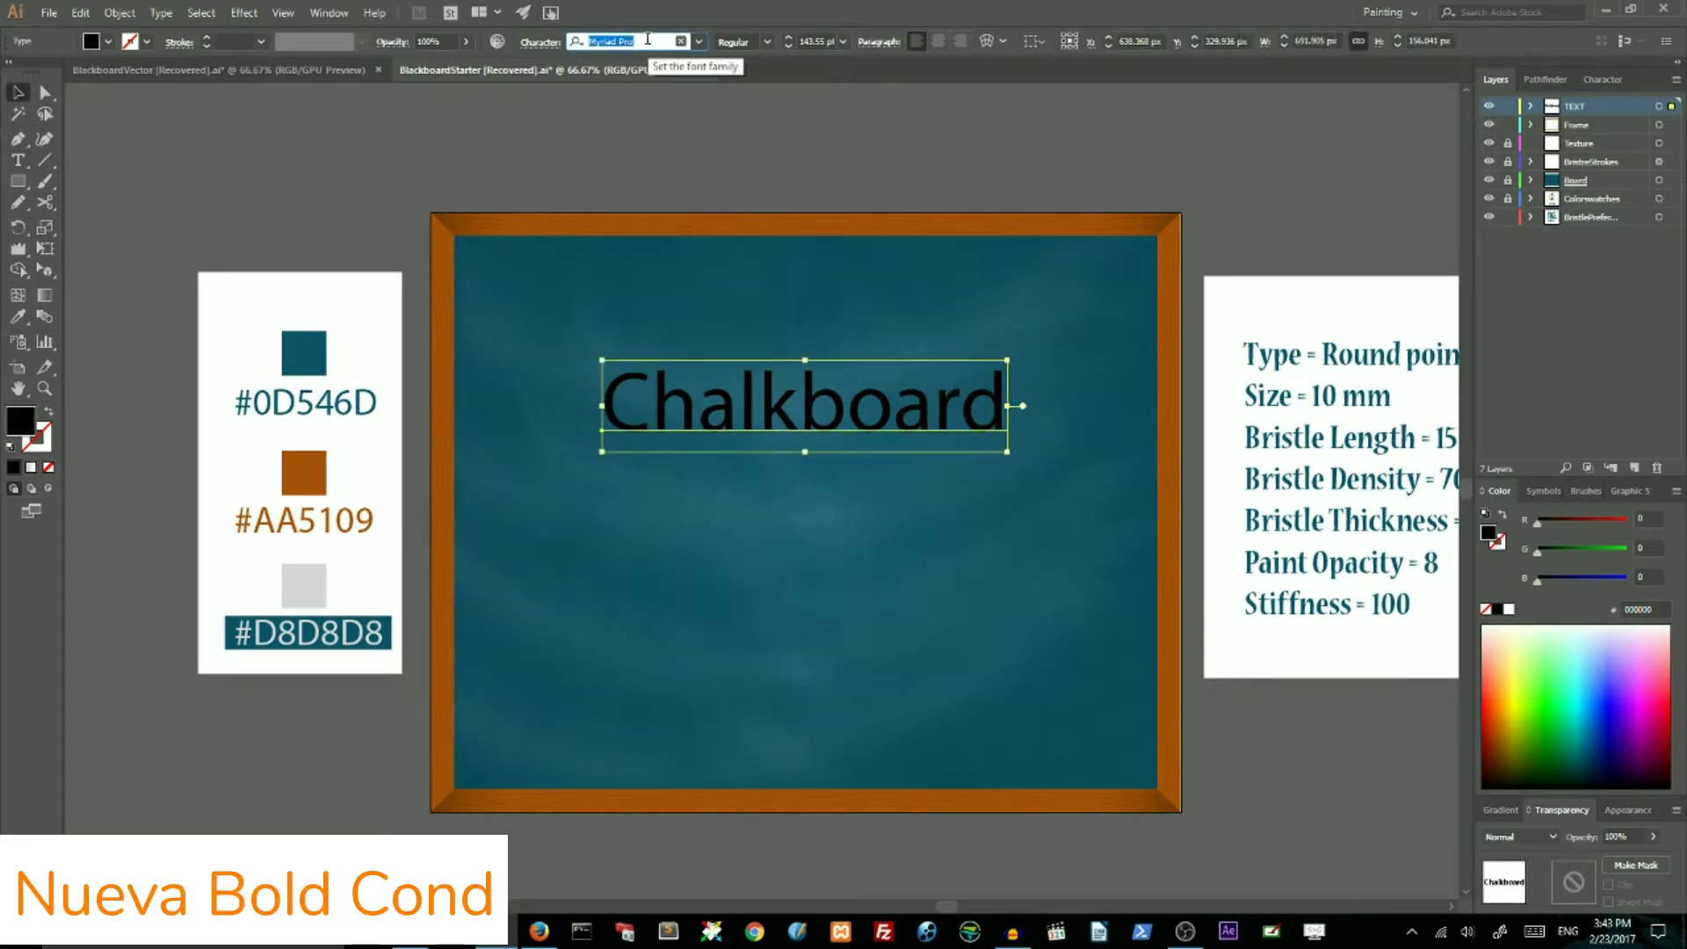
pyautogui.write('nue')
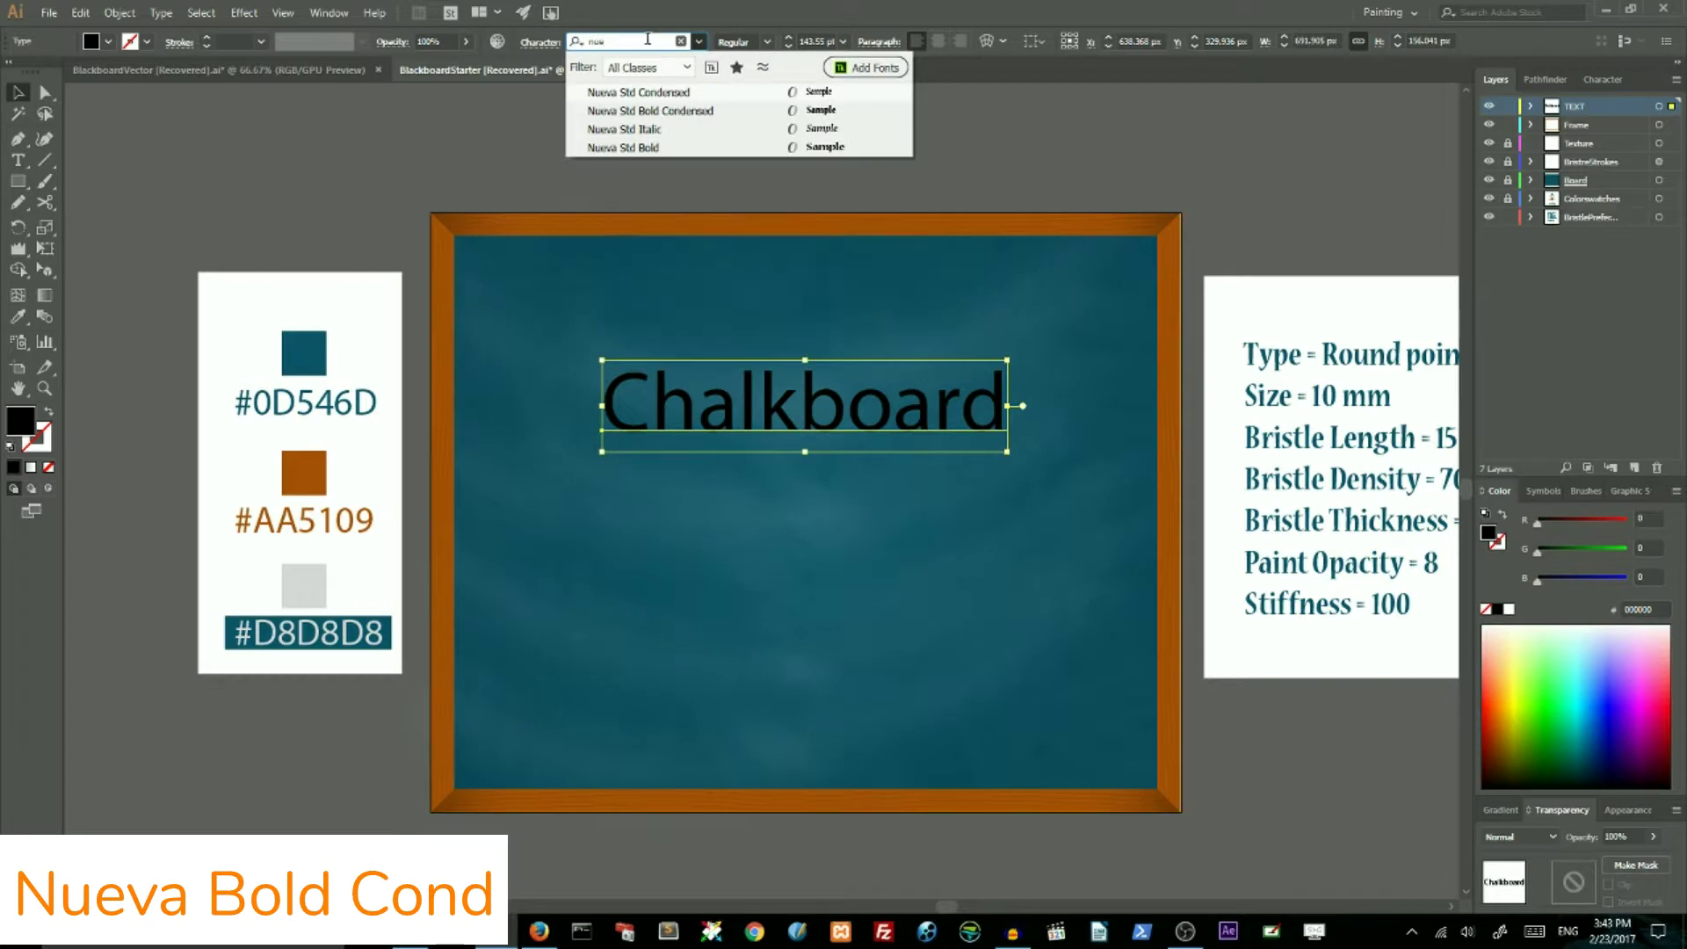
pyautogui.press('Down')
pyautogui.press('Down')
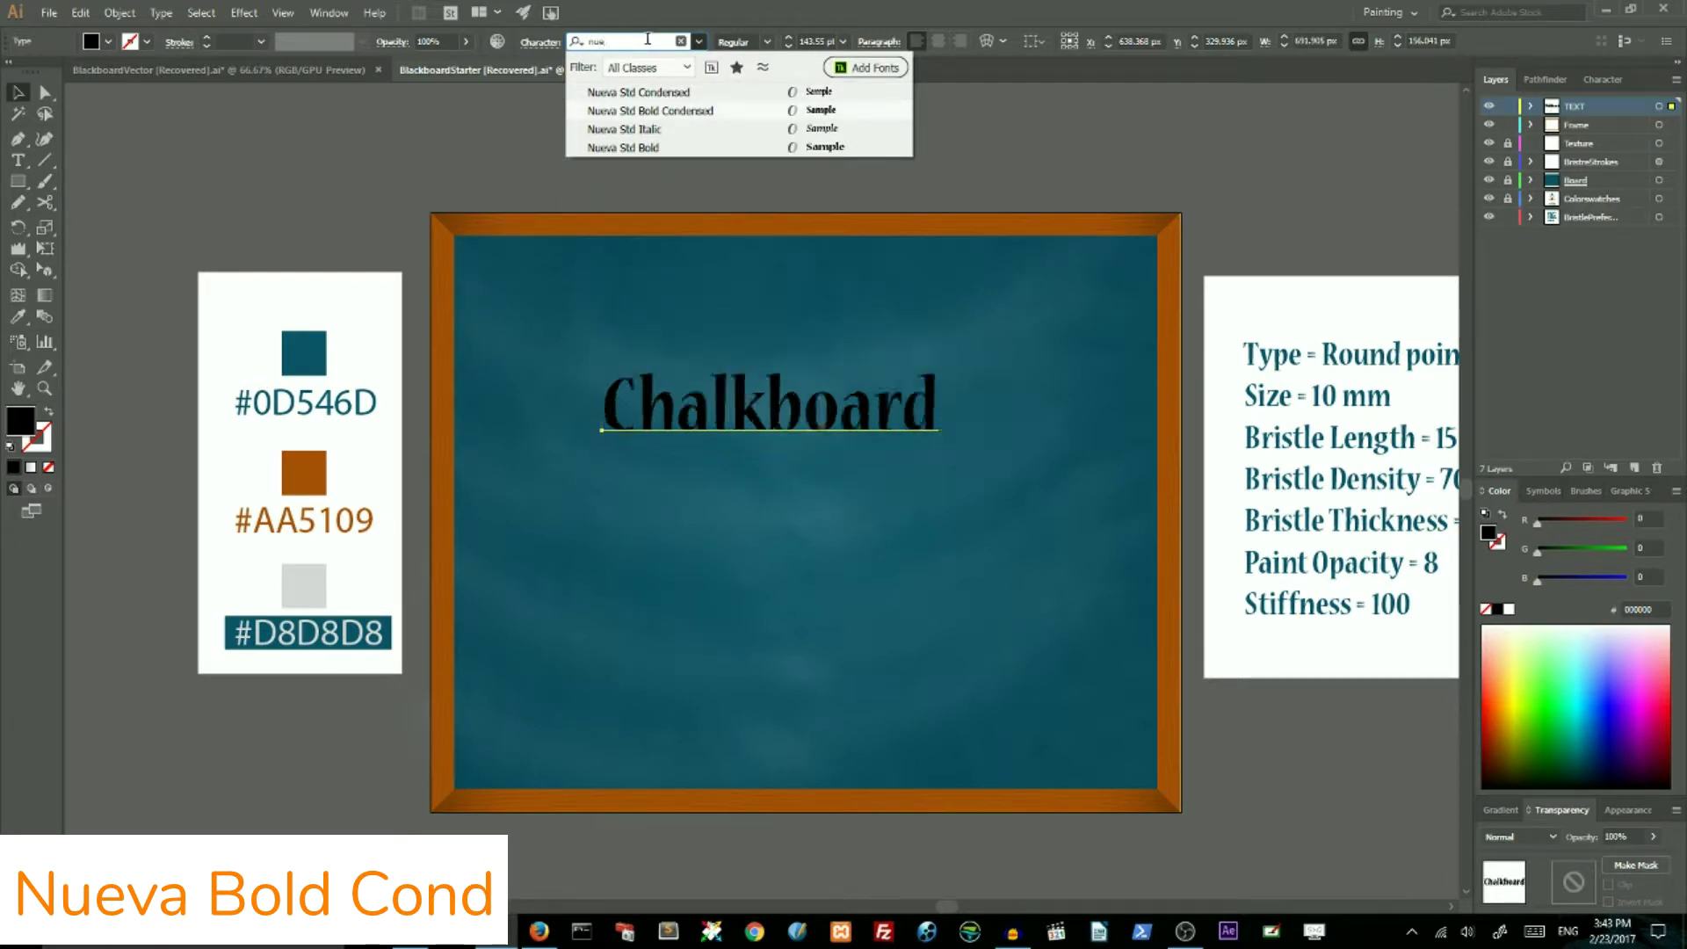
pyautogui.press('Return')
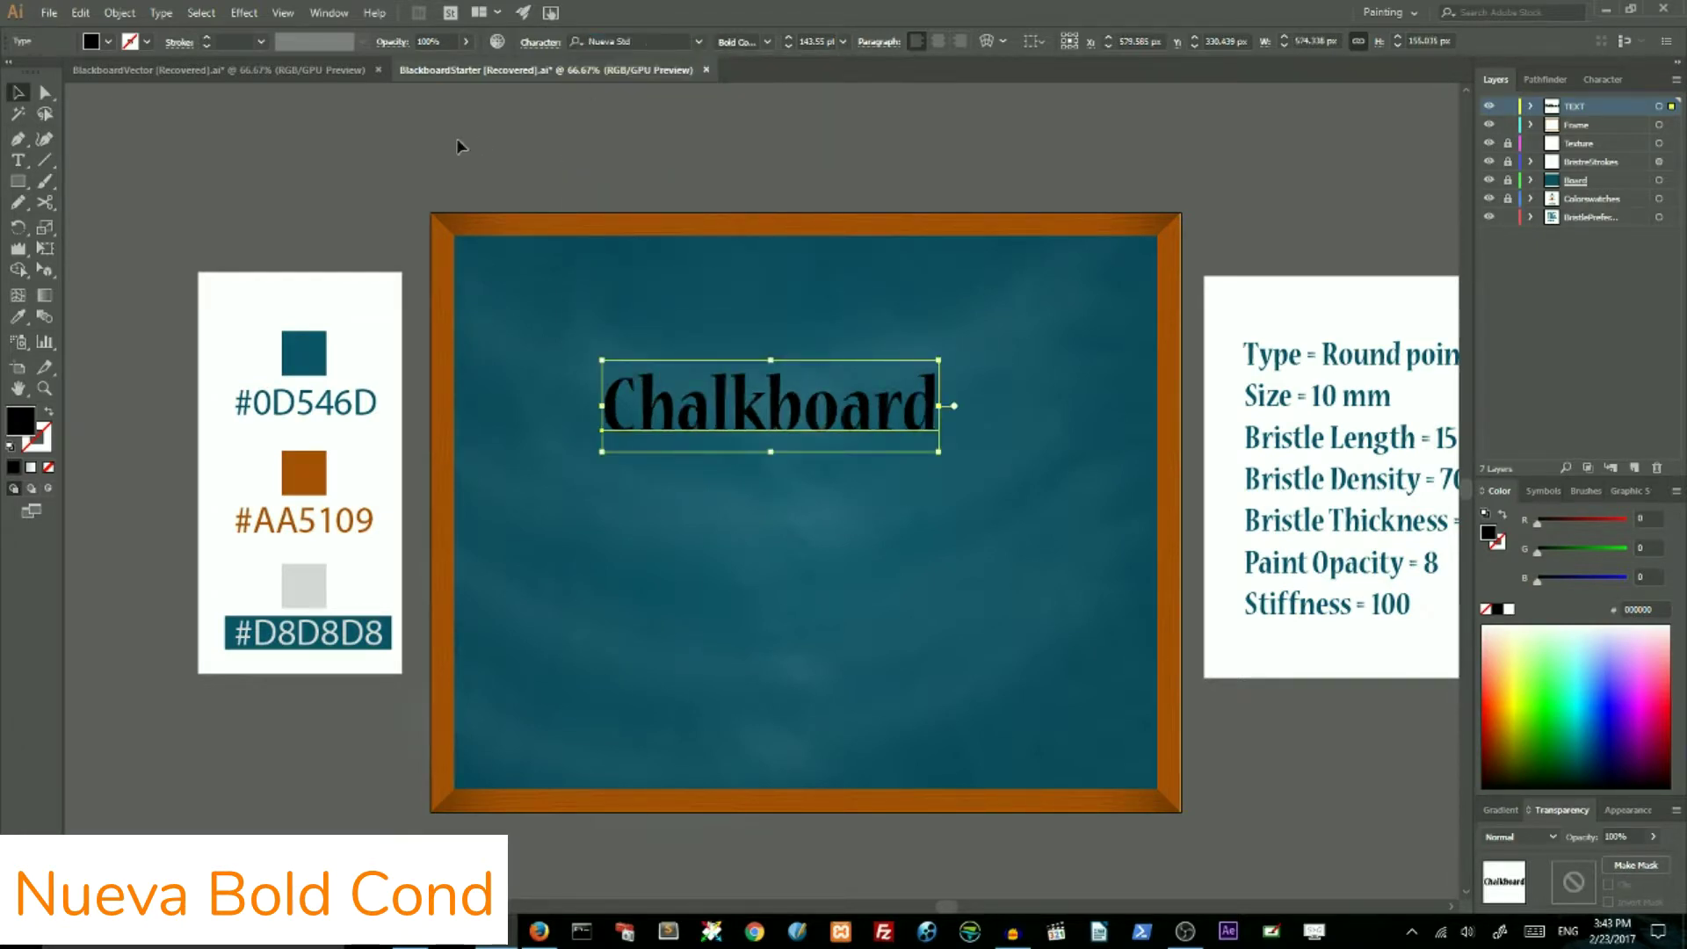
pyautogui.moveTo(941, 456); pyautogui.dragTo(1066, 486)
pyautogui.moveTo(931, 426); pyautogui.dragTo(977, 497)
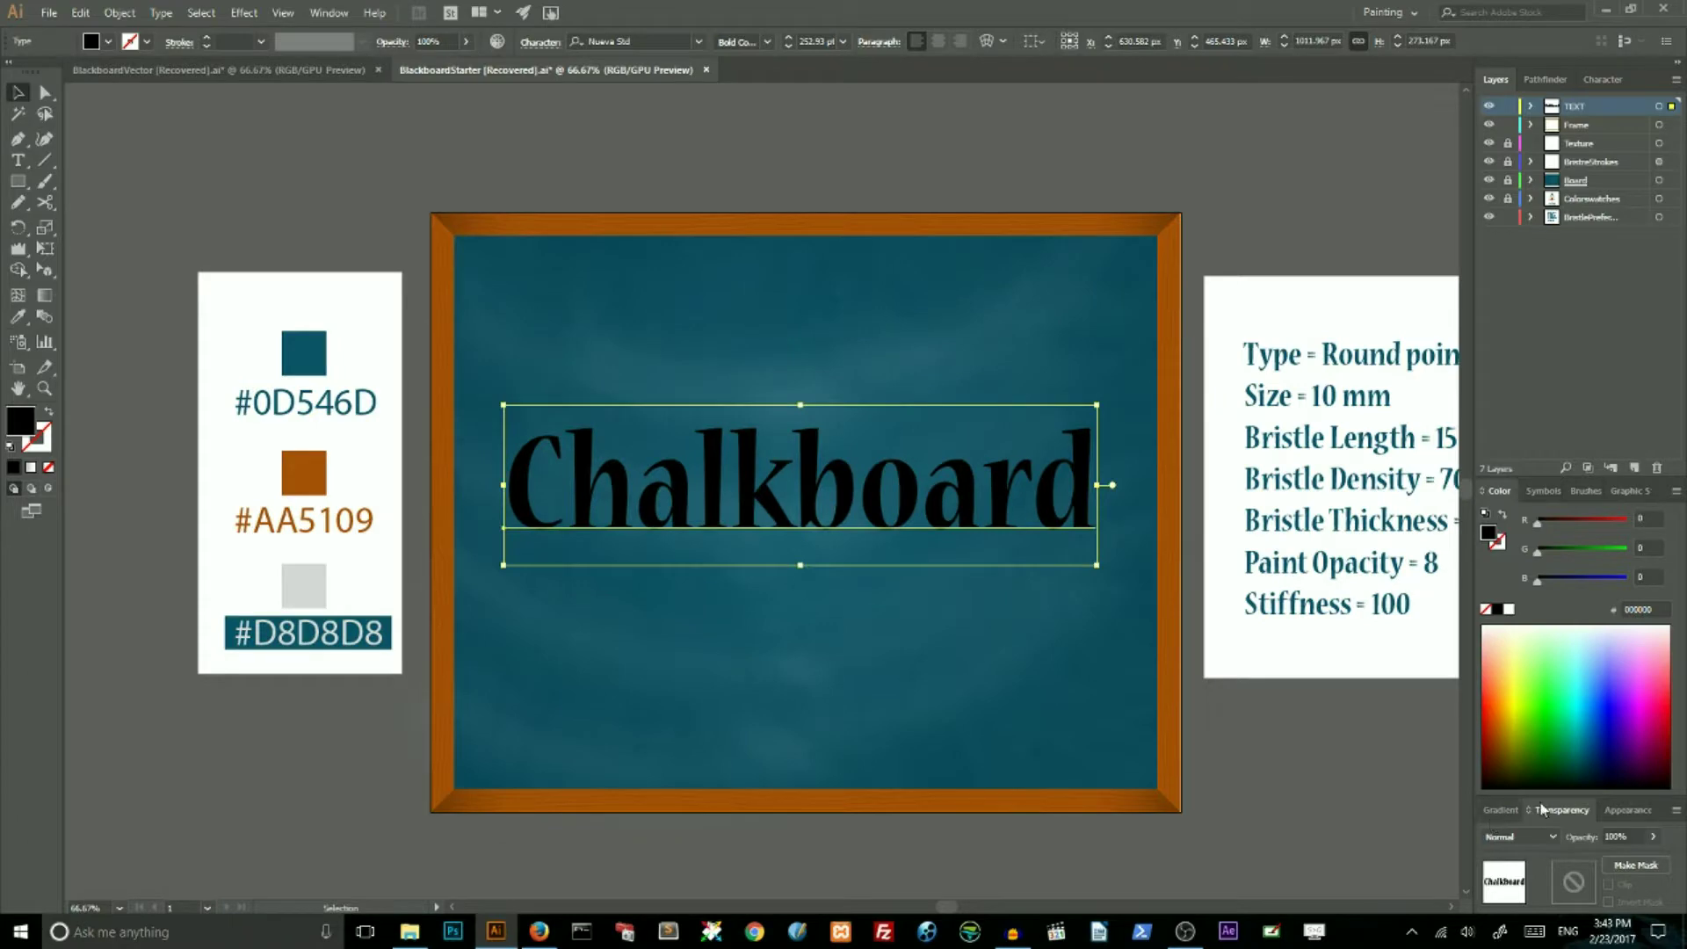
# Apply the Scribble 6 graphic style from the Scribble Effects library to the 'Chalkboard' text
pyautogui.click(1624, 491)
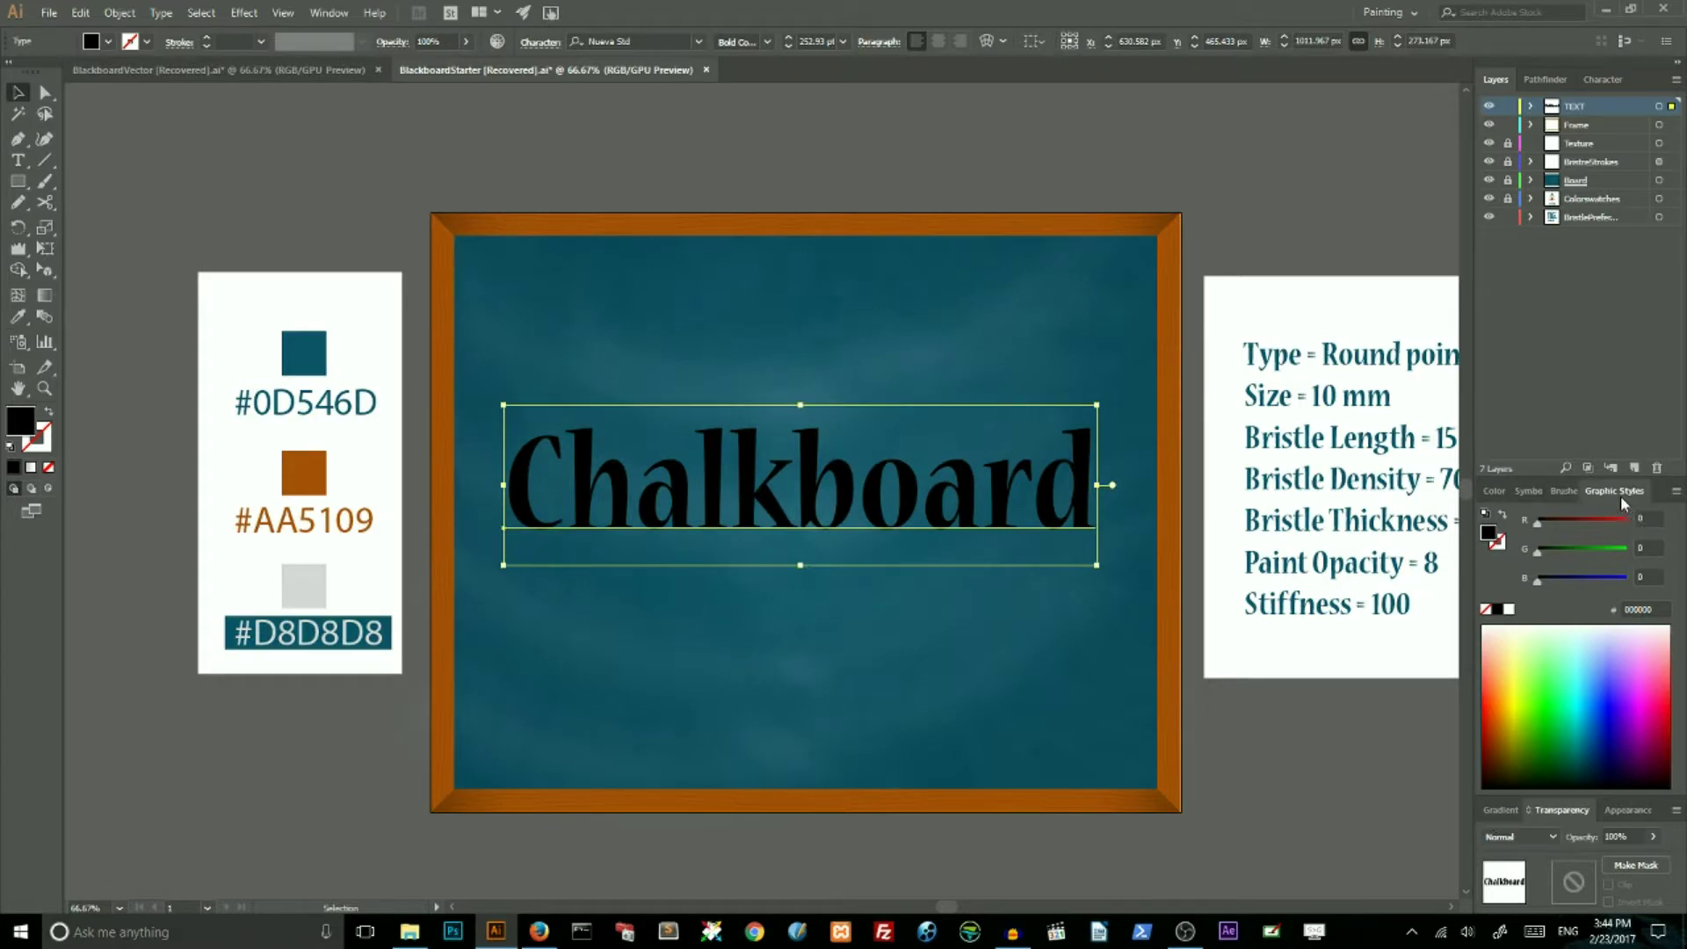
pyautogui.click(327, 13)
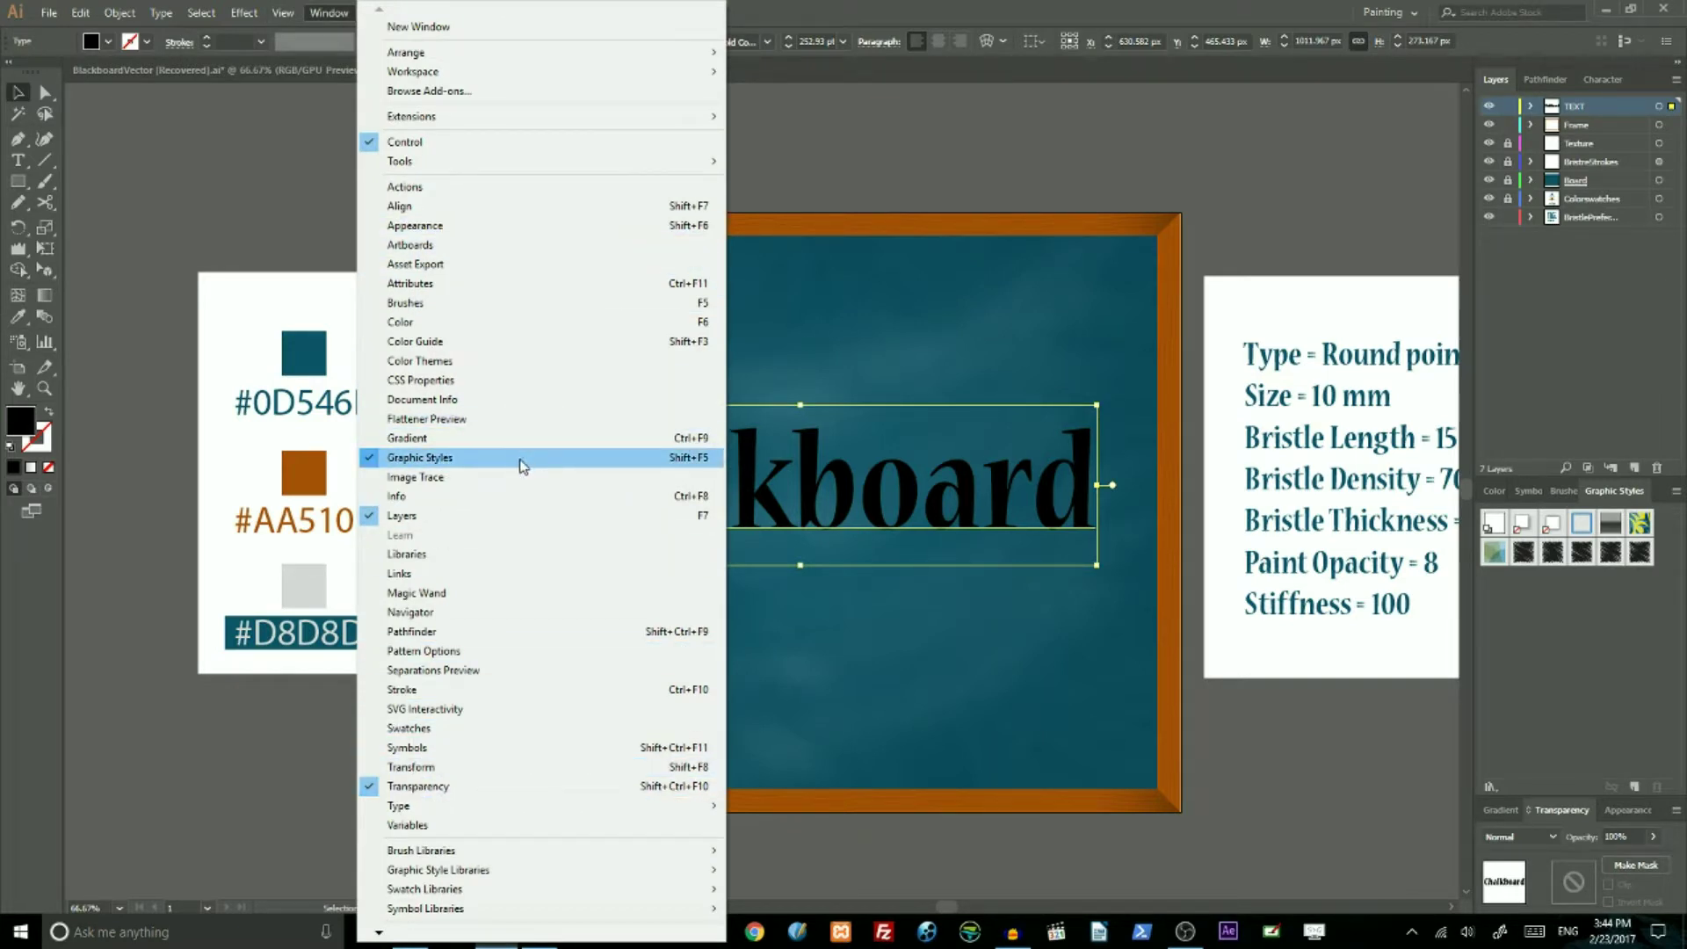
pyautogui.click(1063, 8)
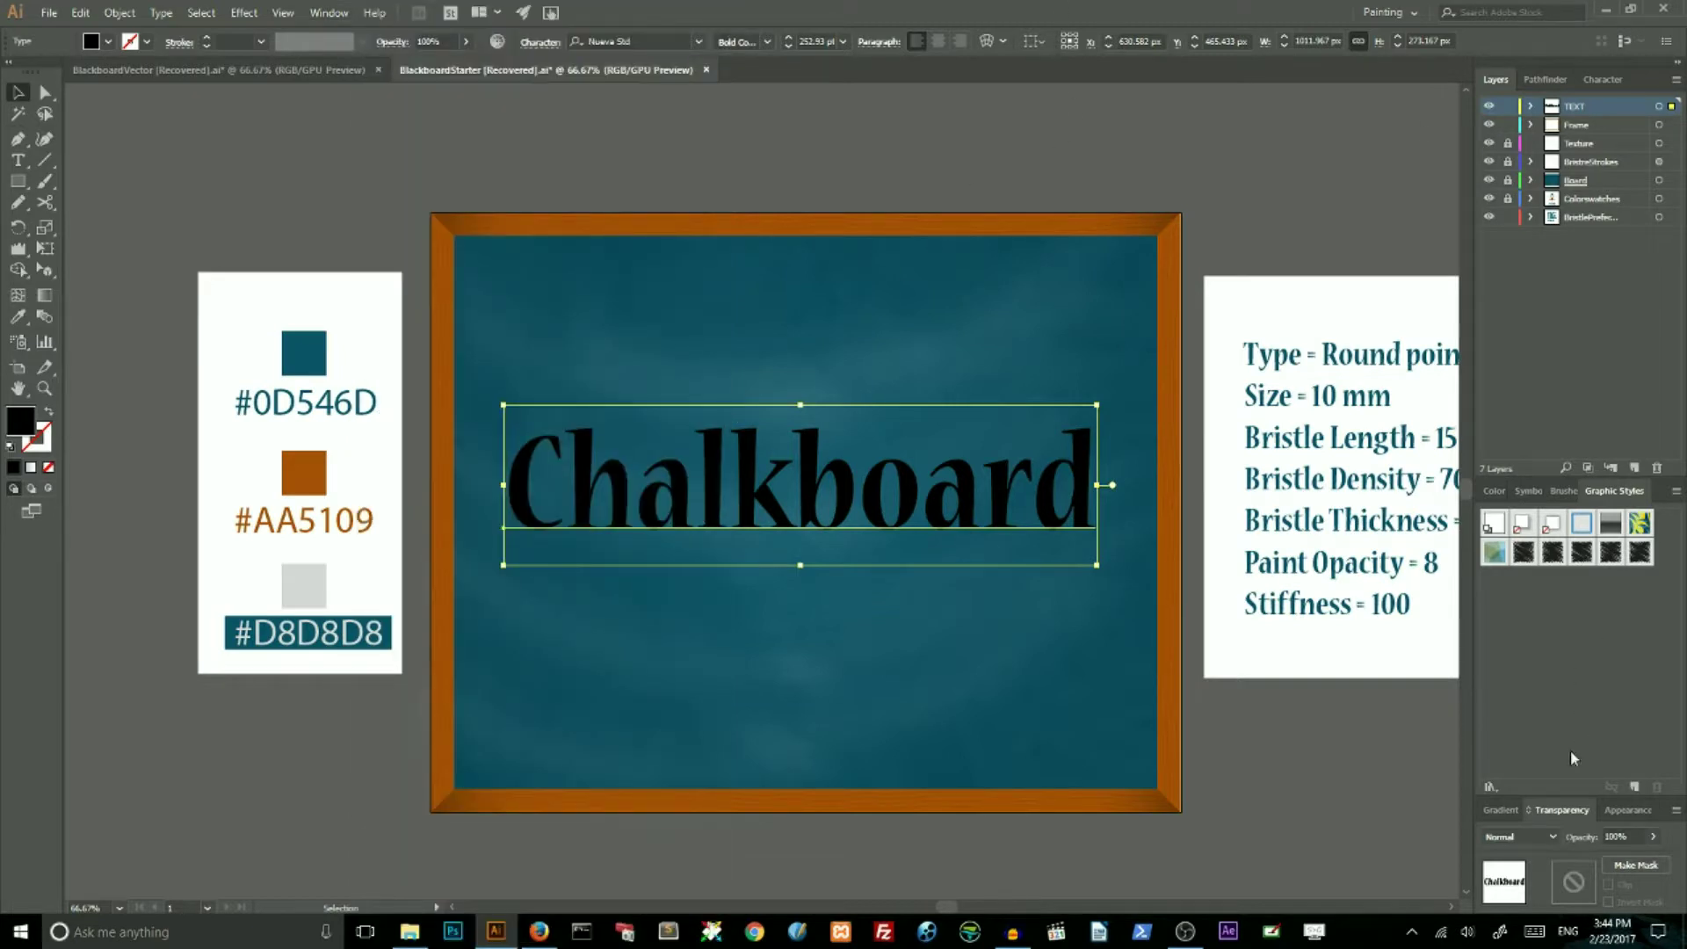
pyautogui.click(1490, 791)
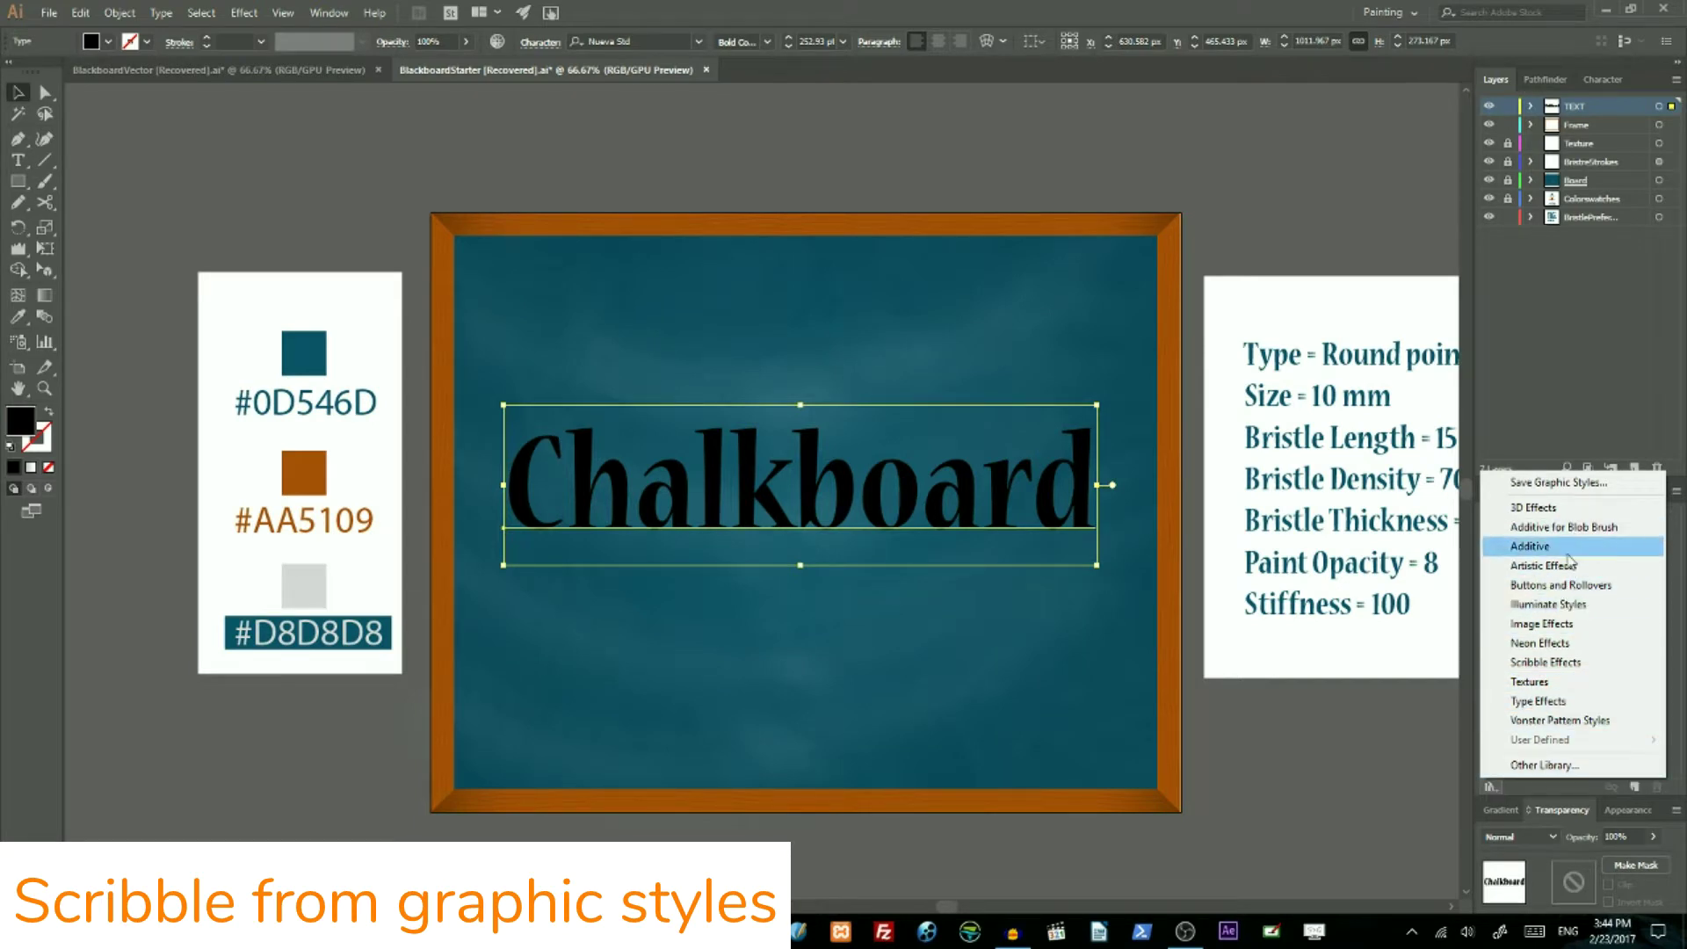
pyautogui.click(1553, 665)
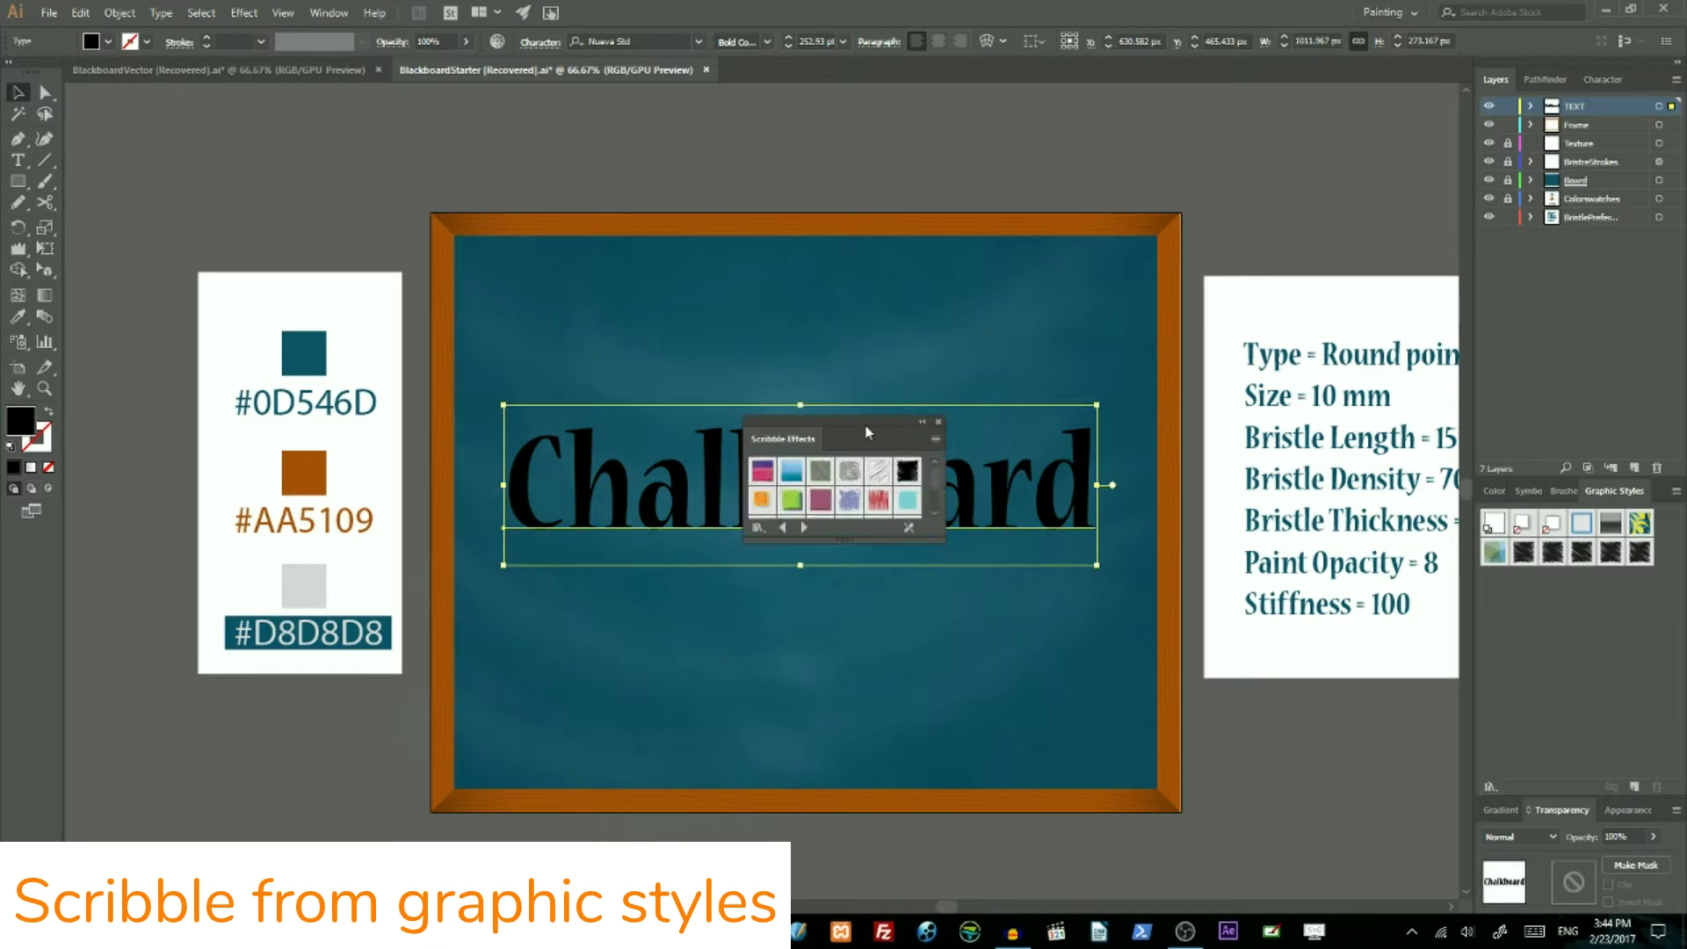
pyautogui.moveTo(849, 425); pyautogui.dragTo(1385, 500)
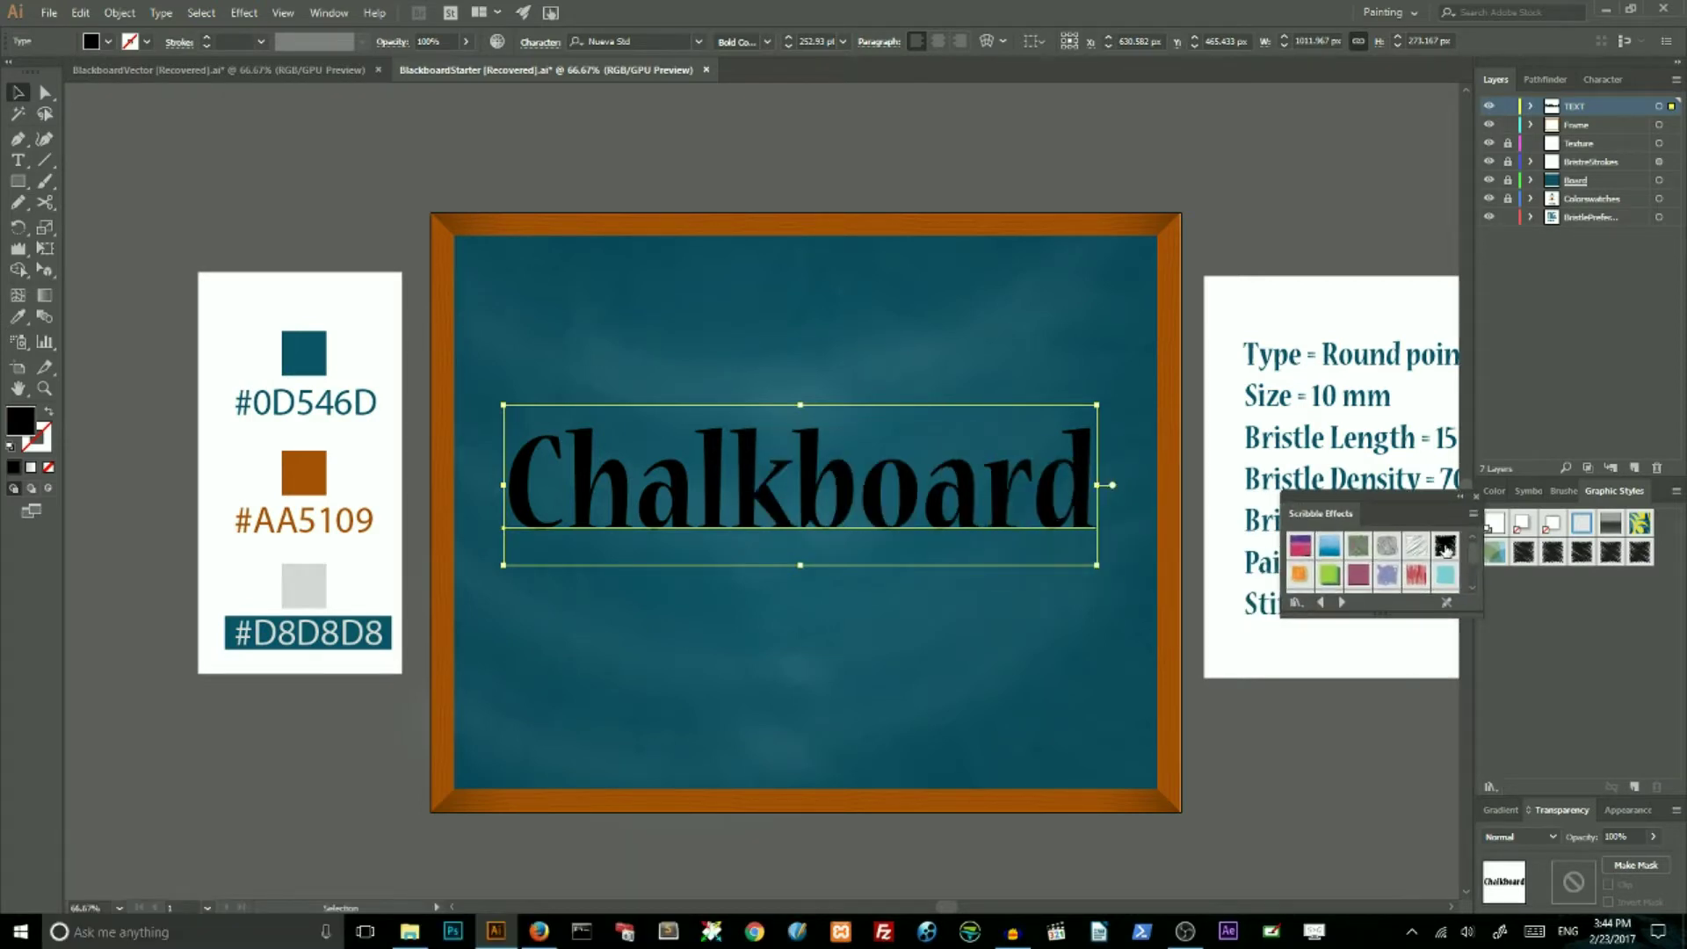
pyautogui.click(1445, 546)
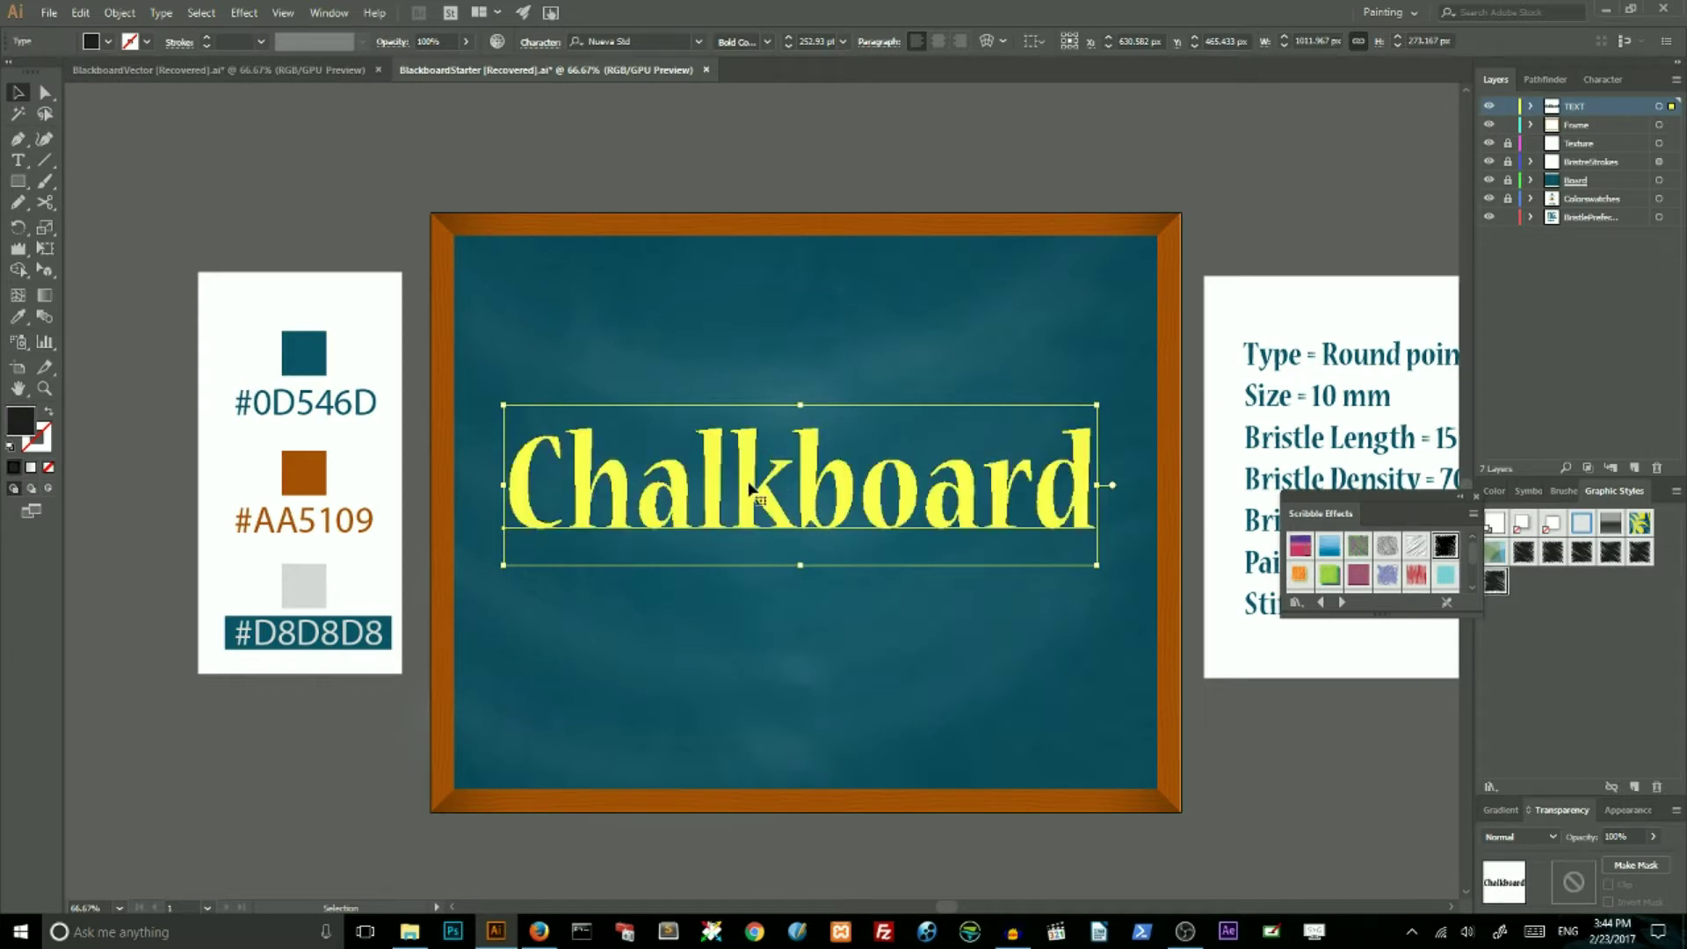
pyautogui.click(1476, 496)
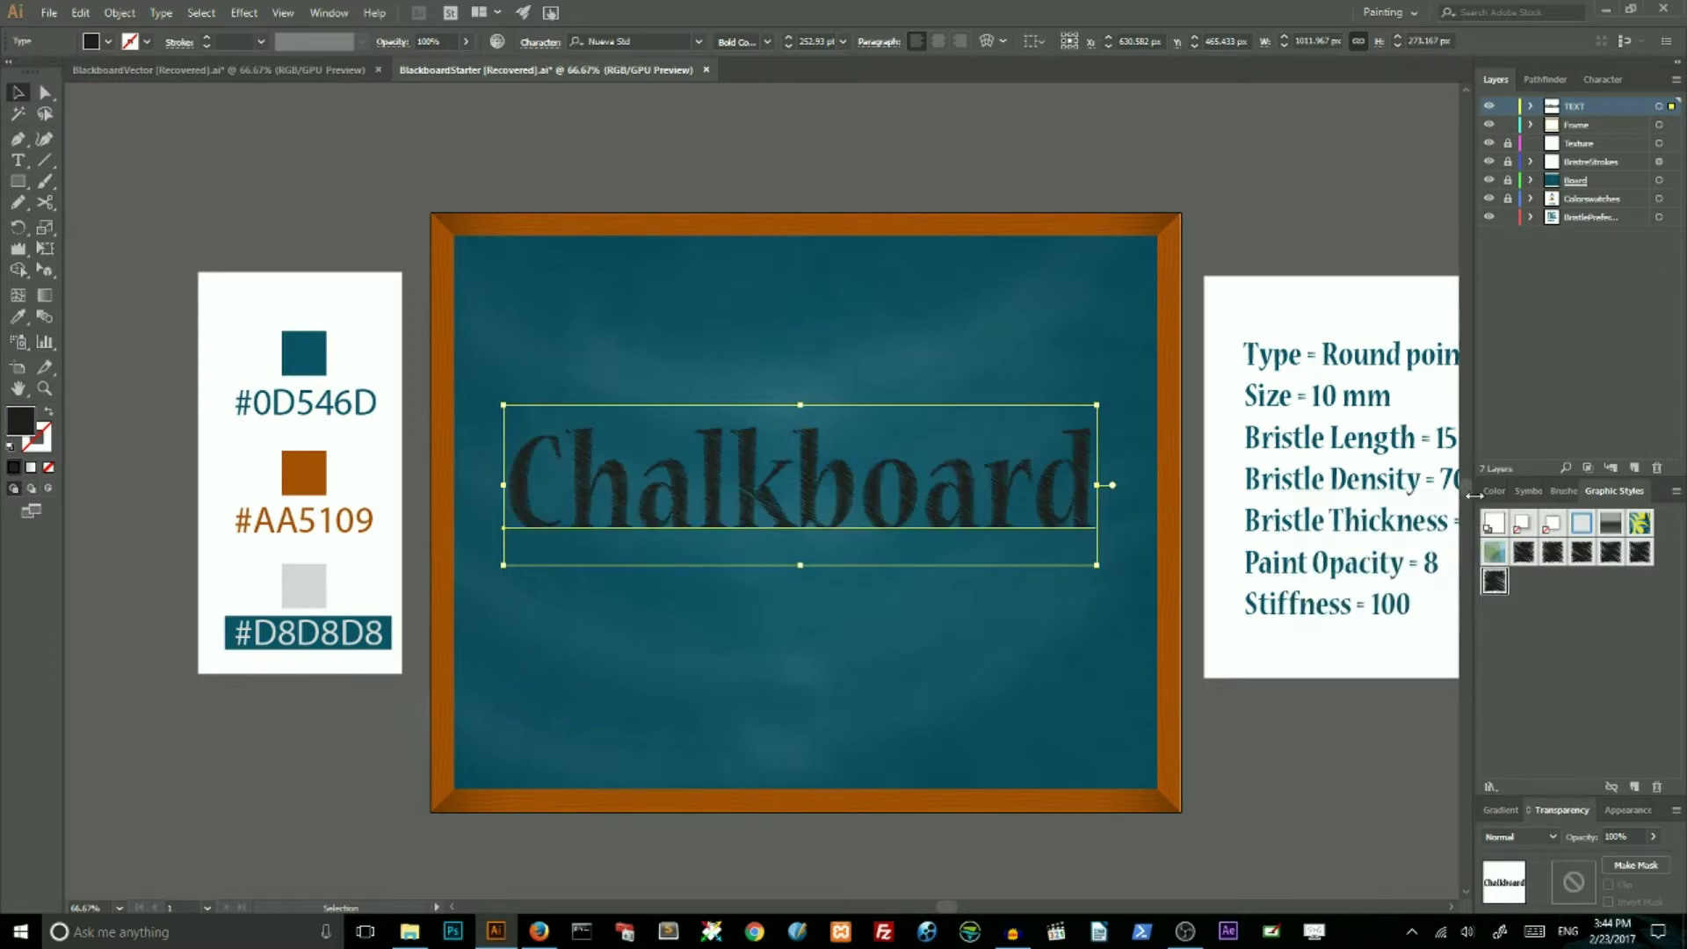
# Change the Chalkboard text fill to pure white
pyautogui.doubleClick(35, 430)
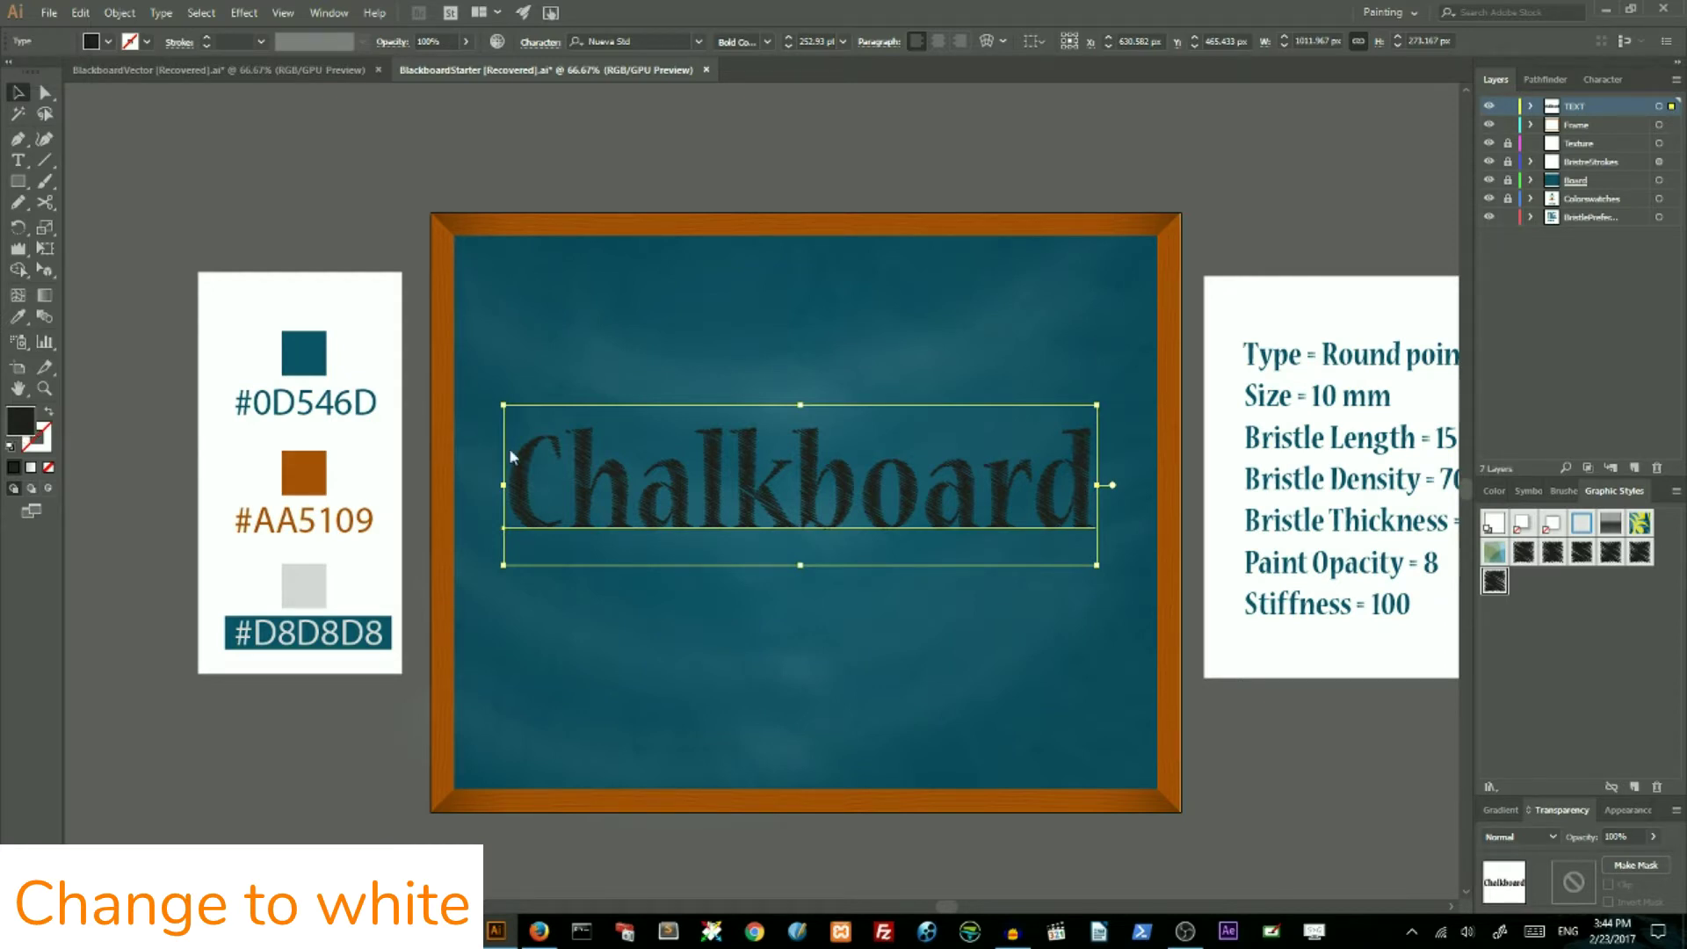
pyautogui.click(564, 405)
pyautogui.click(507, 390)
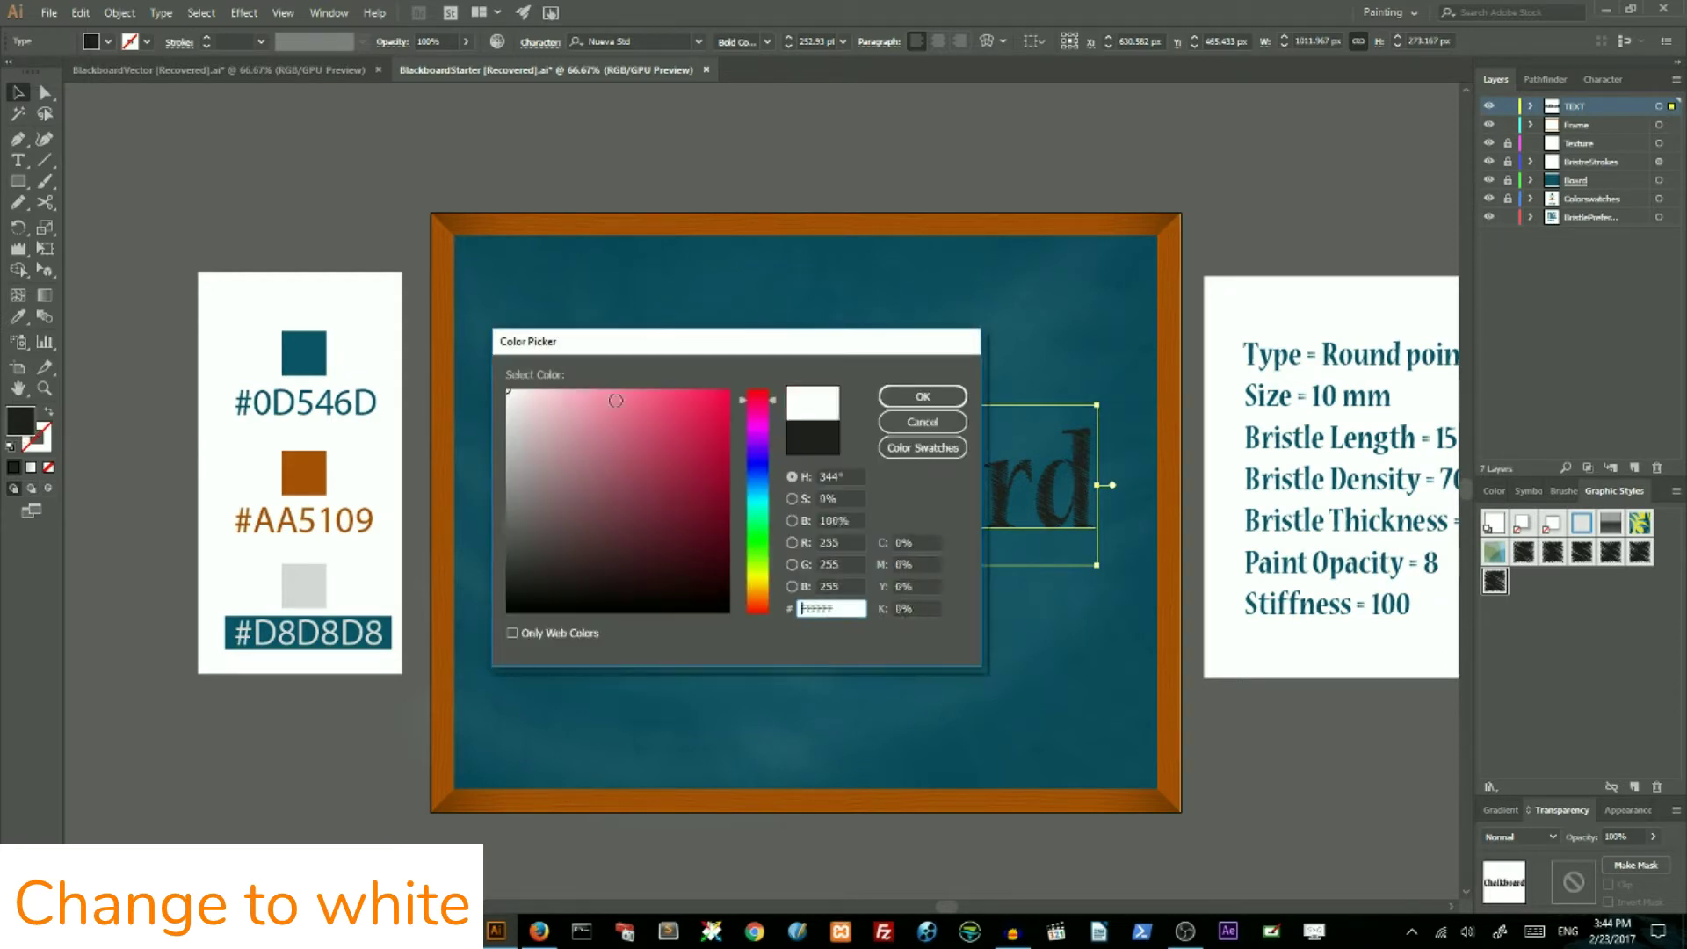
pyautogui.click(922, 396)
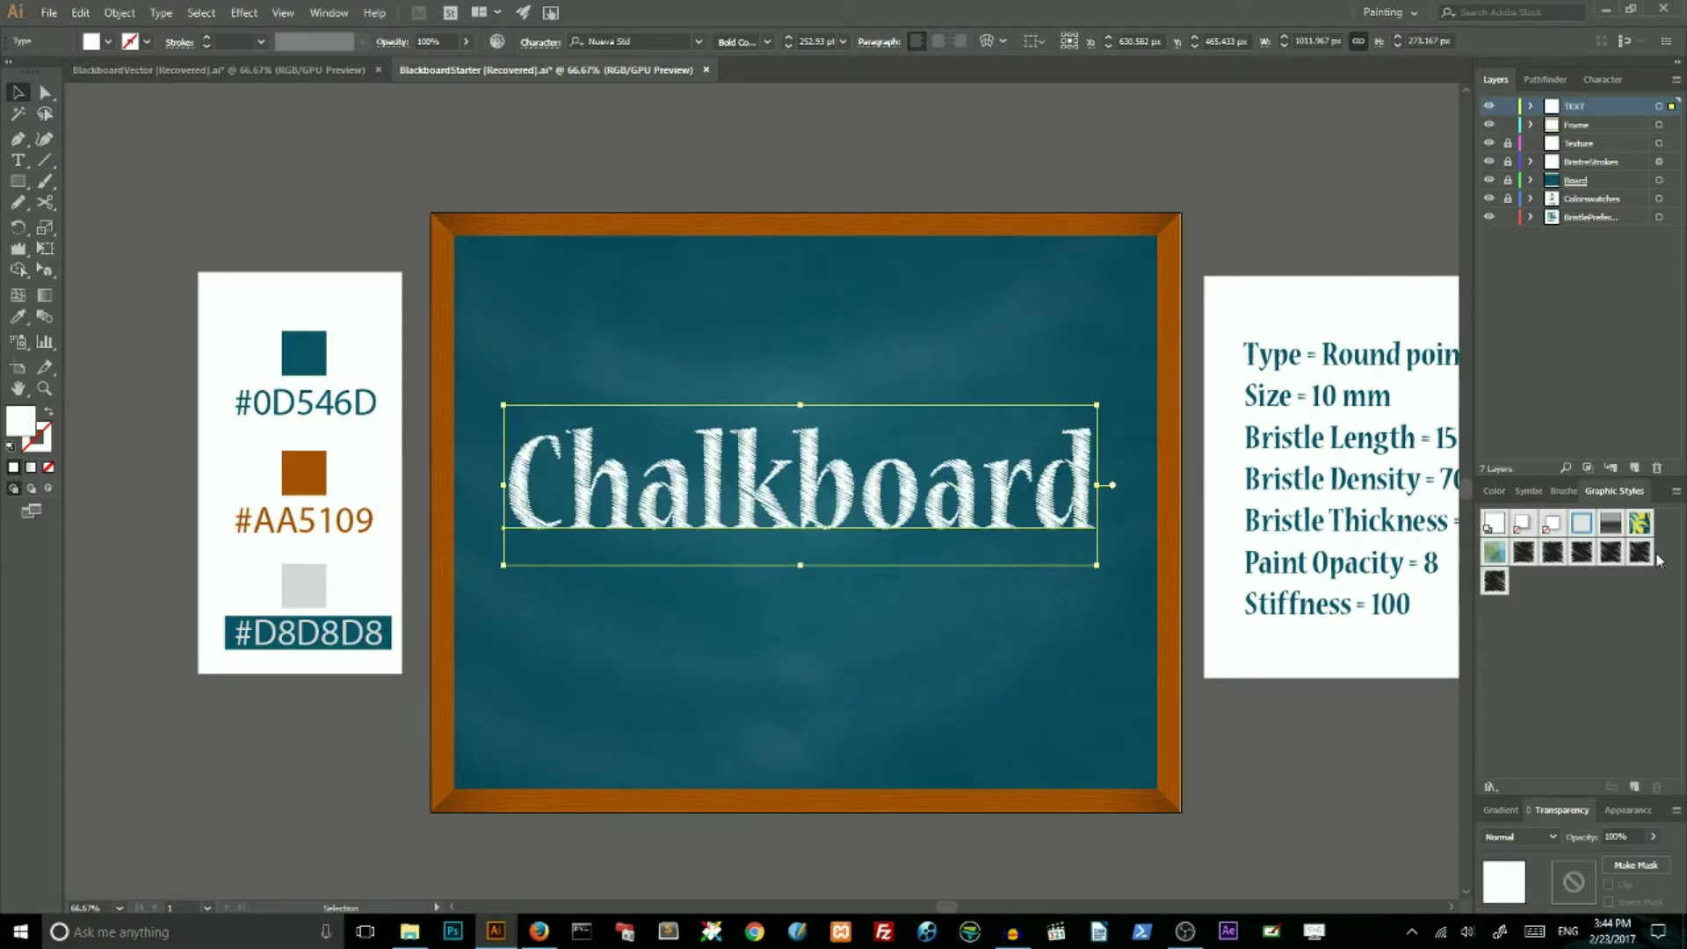
# Edit the Scribble effect to 3 px line spacing with 1 px spacing variation
pyautogui.click(1627, 811)
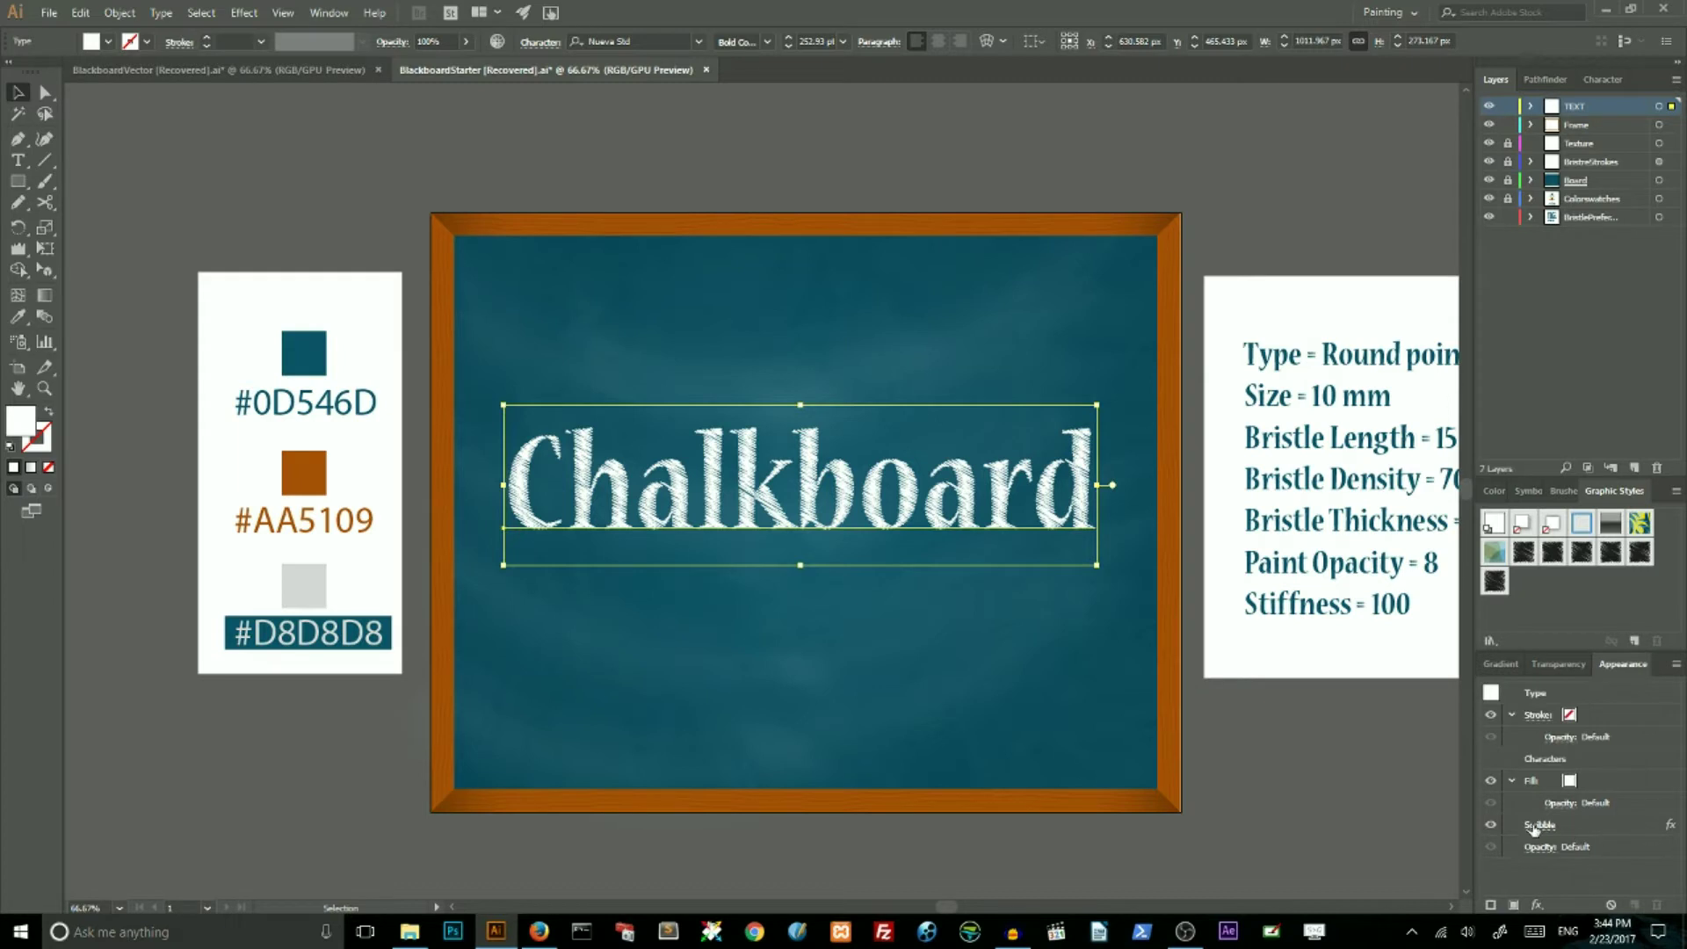
pyautogui.click(1671, 829)
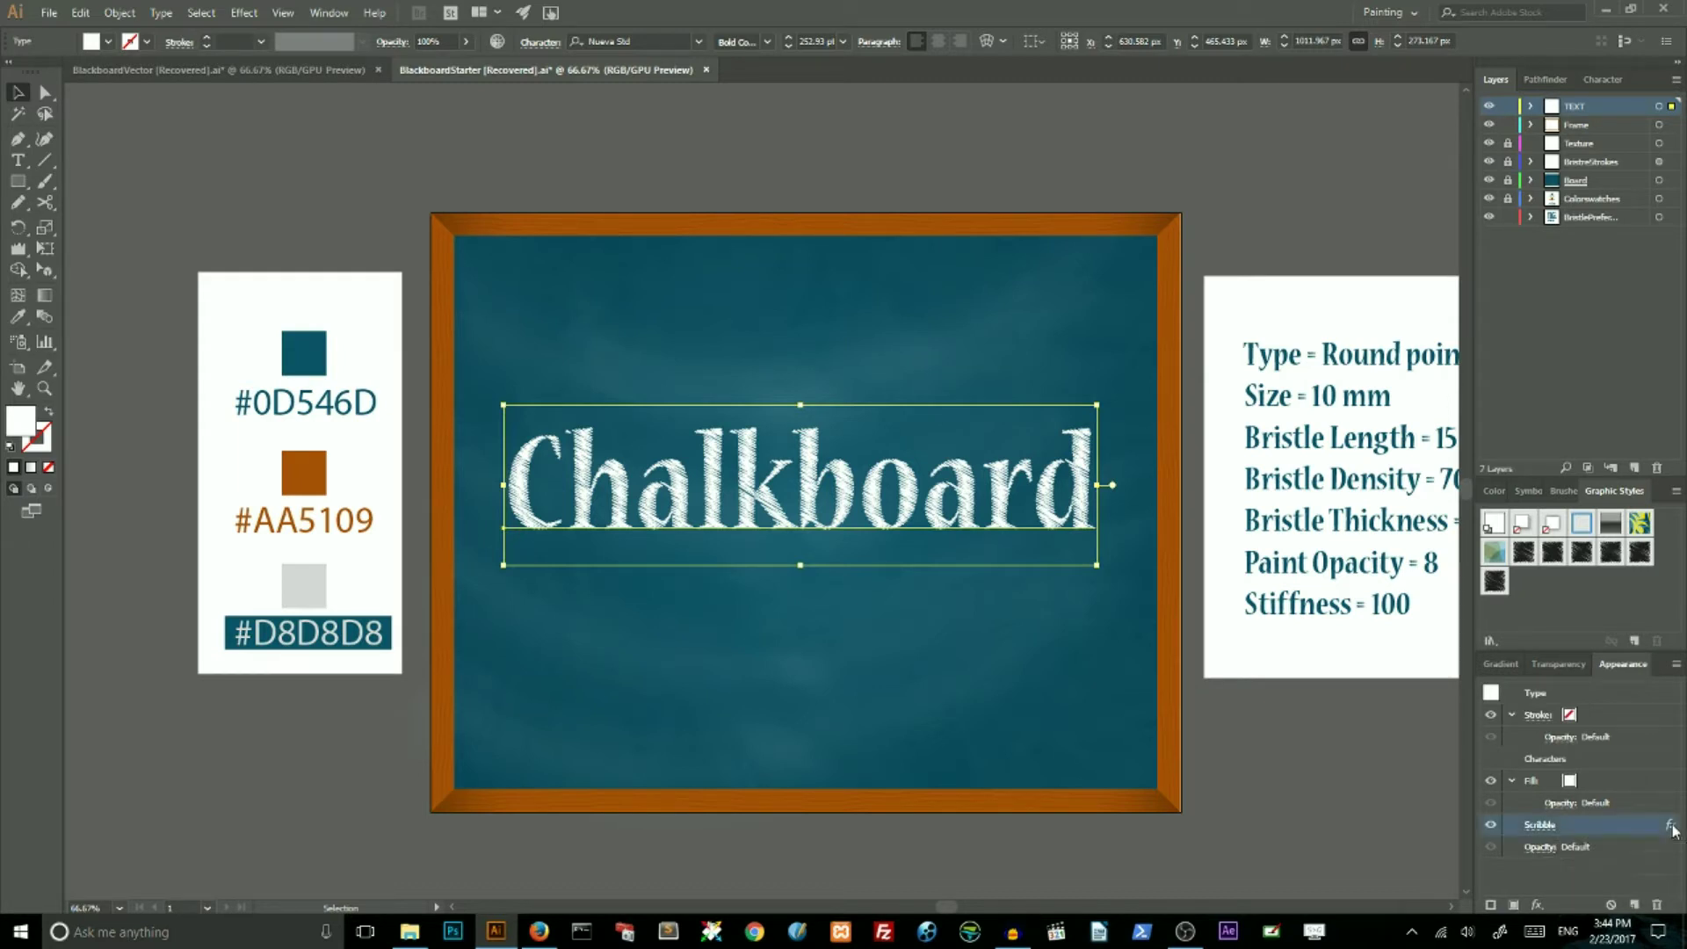
pyautogui.click(1672, 828)
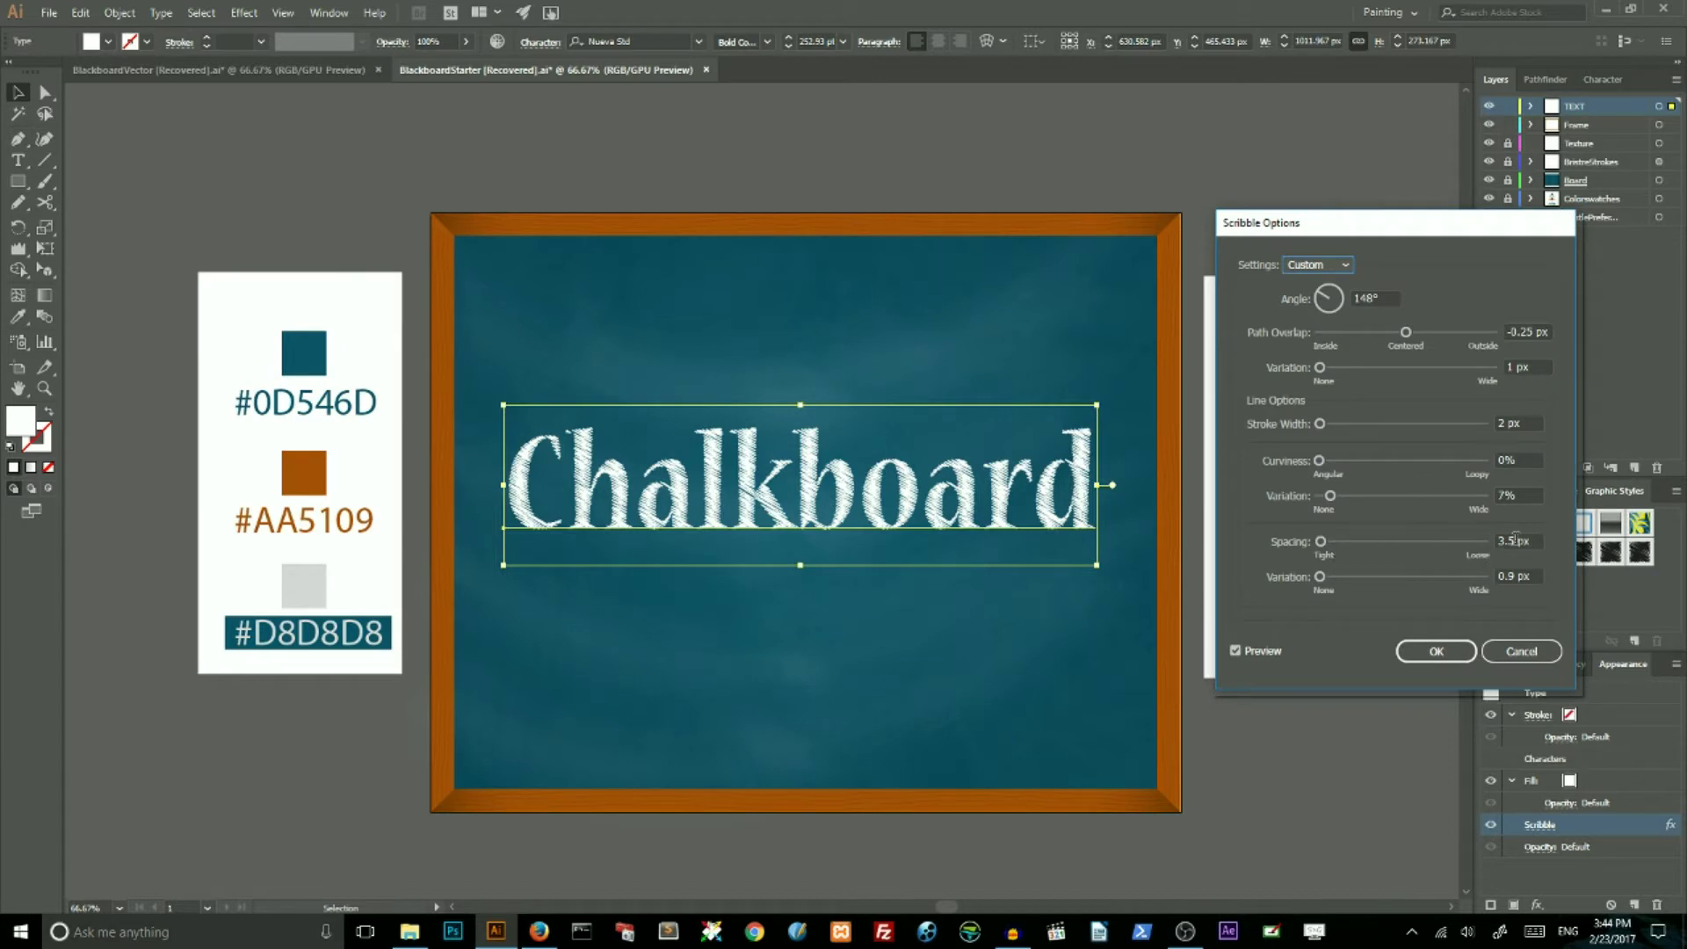
pyautogui.click(1513, 577)
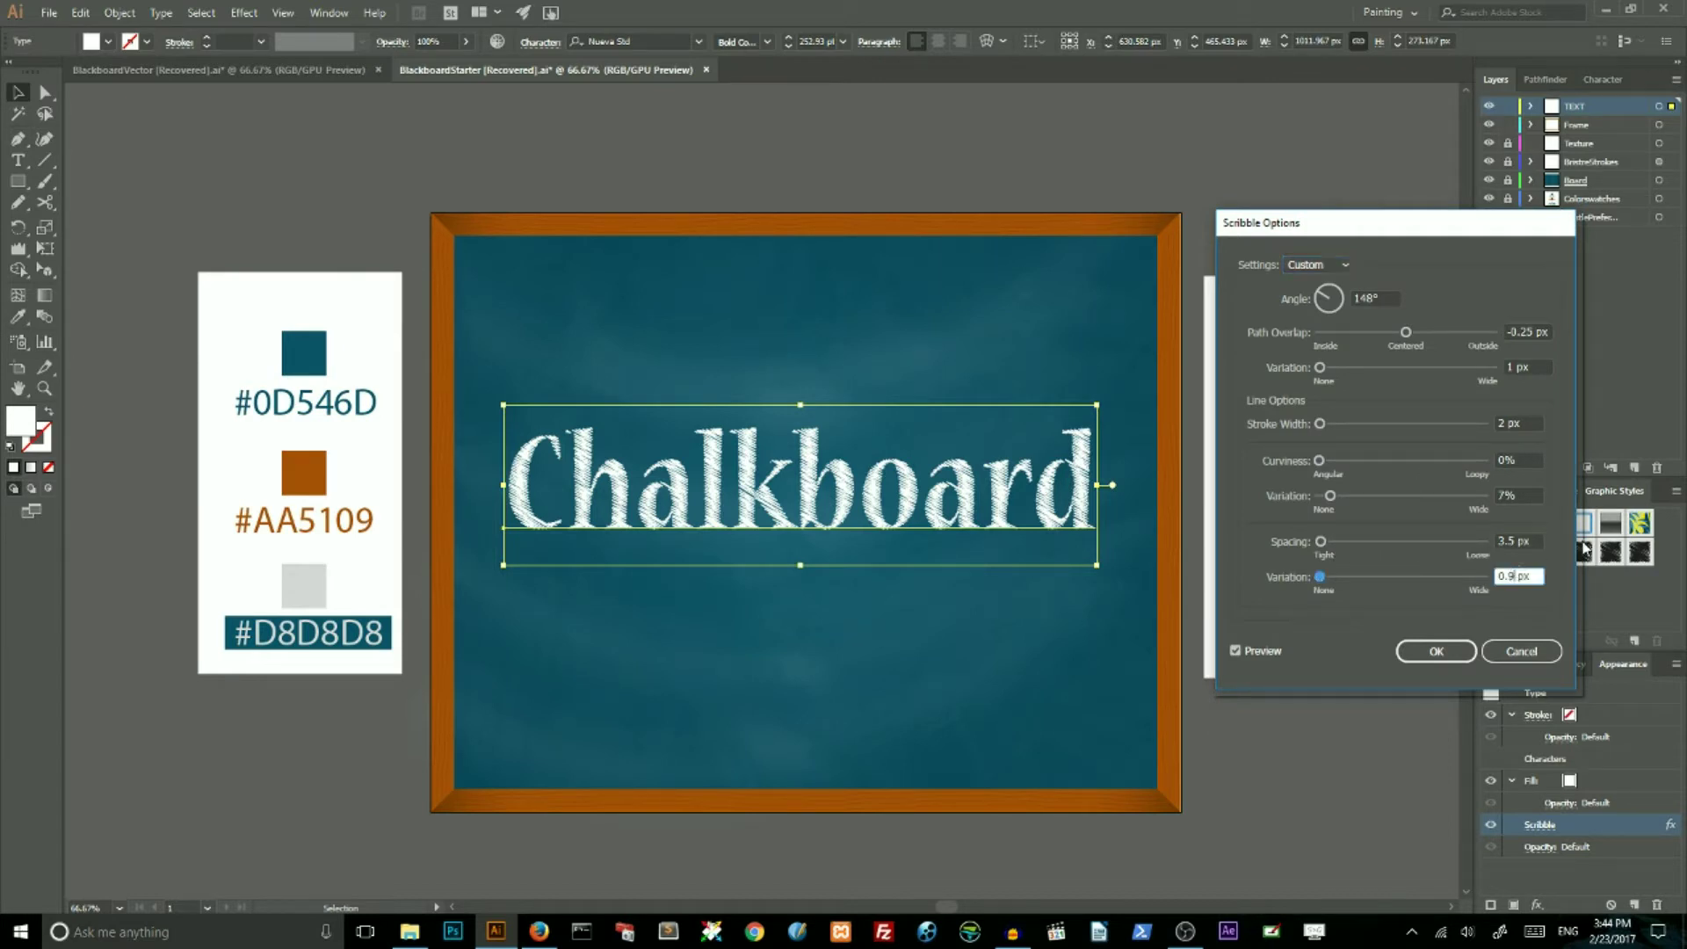
pyautogui.press('Up')
pyautogui.click(1510, 540)
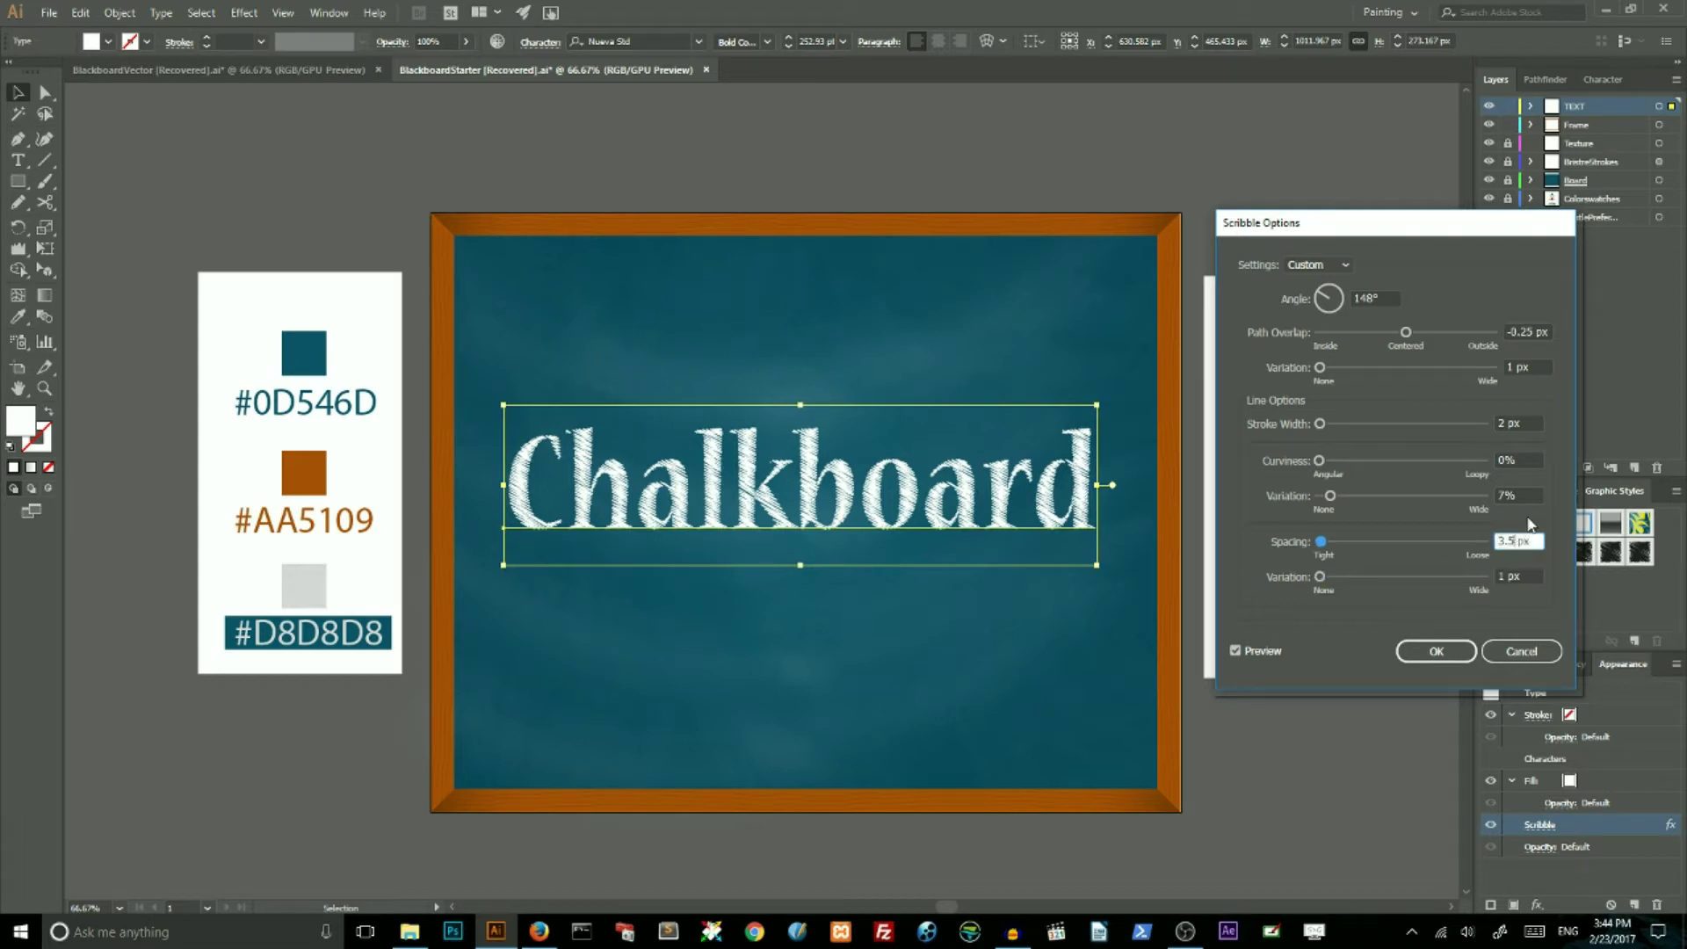
pyautogui.press('Down')
pyautogui.press('Down')
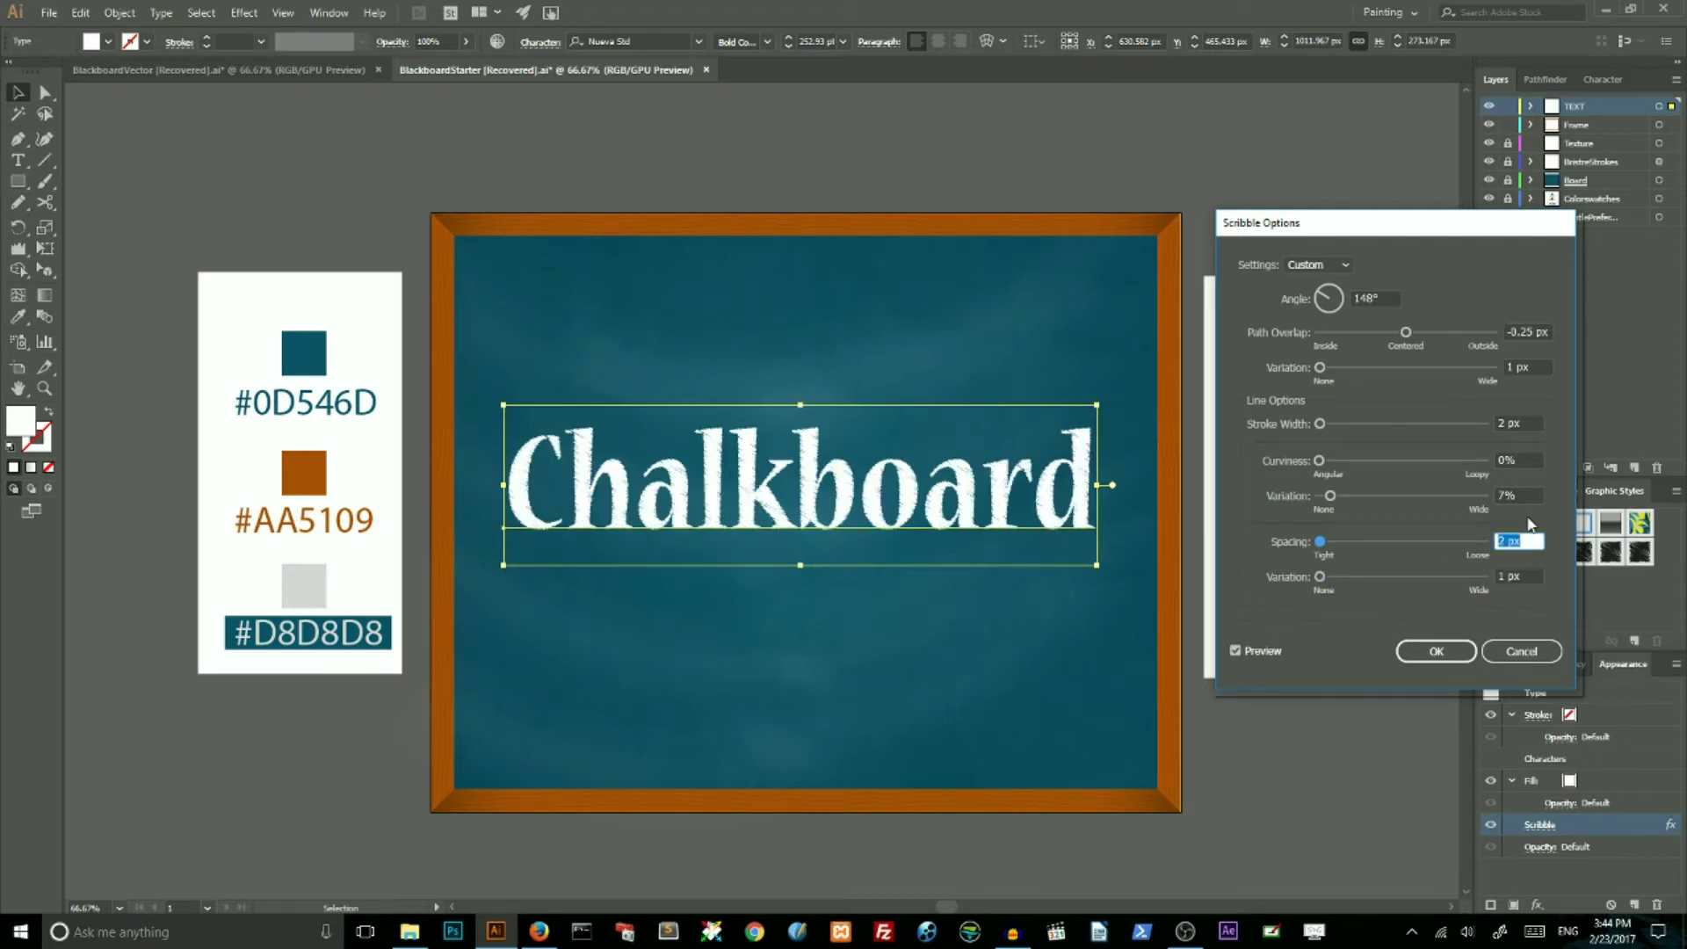
pyautogui.click(1435, 651)
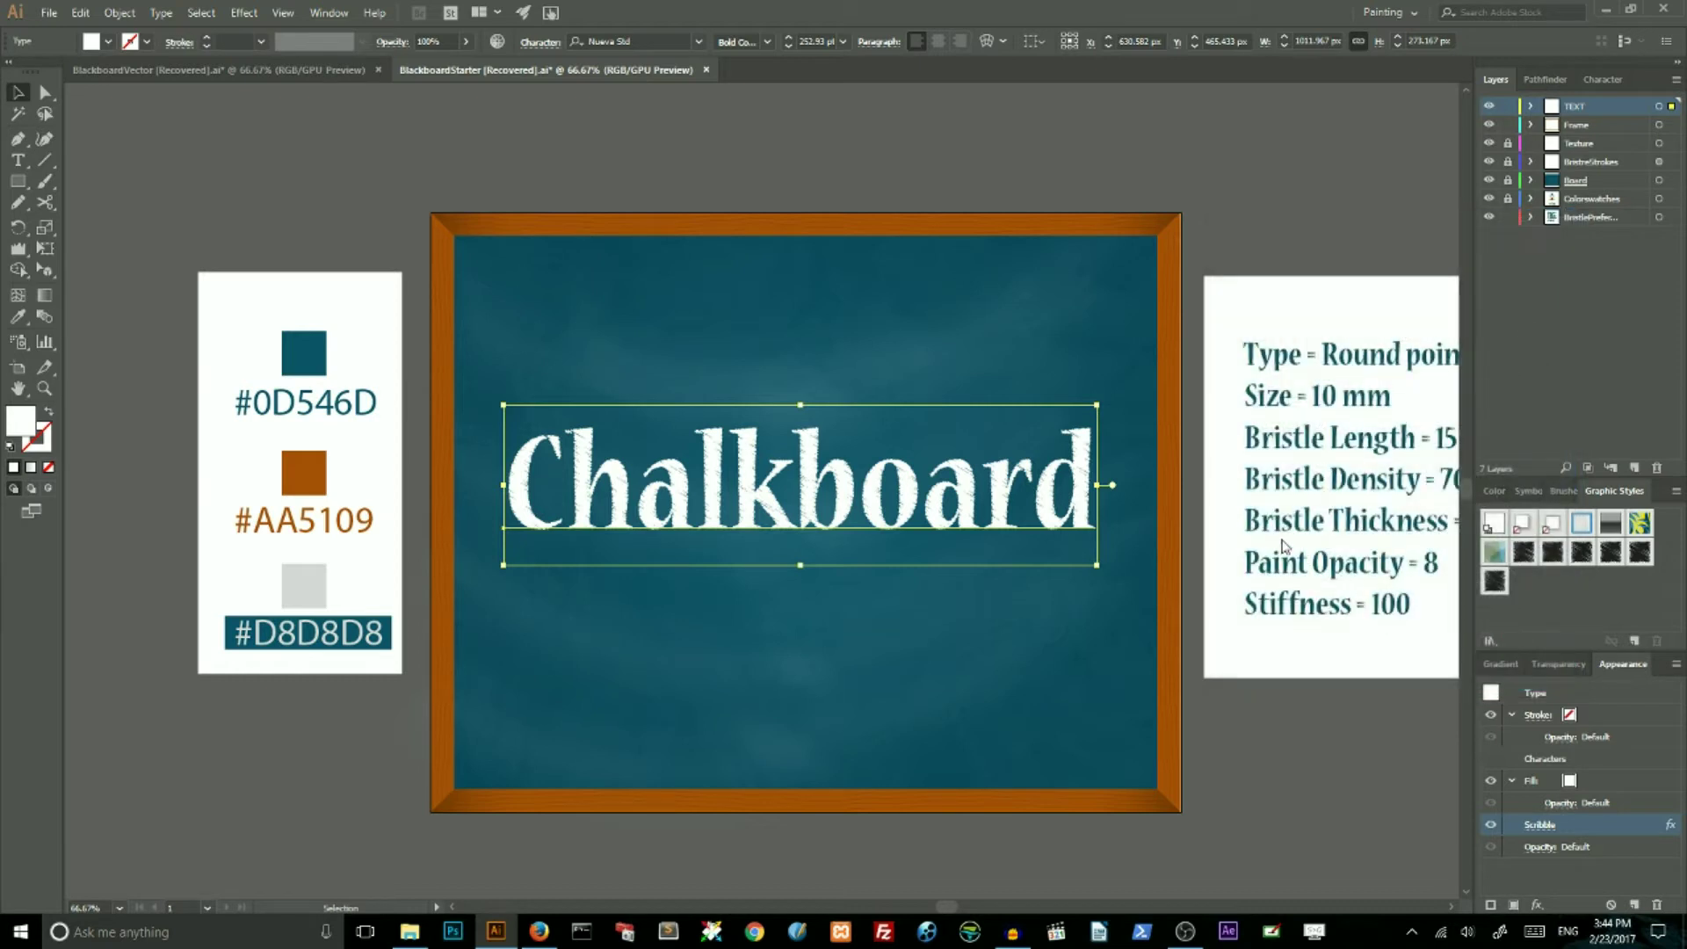
pyautogui.click(1561, 491)
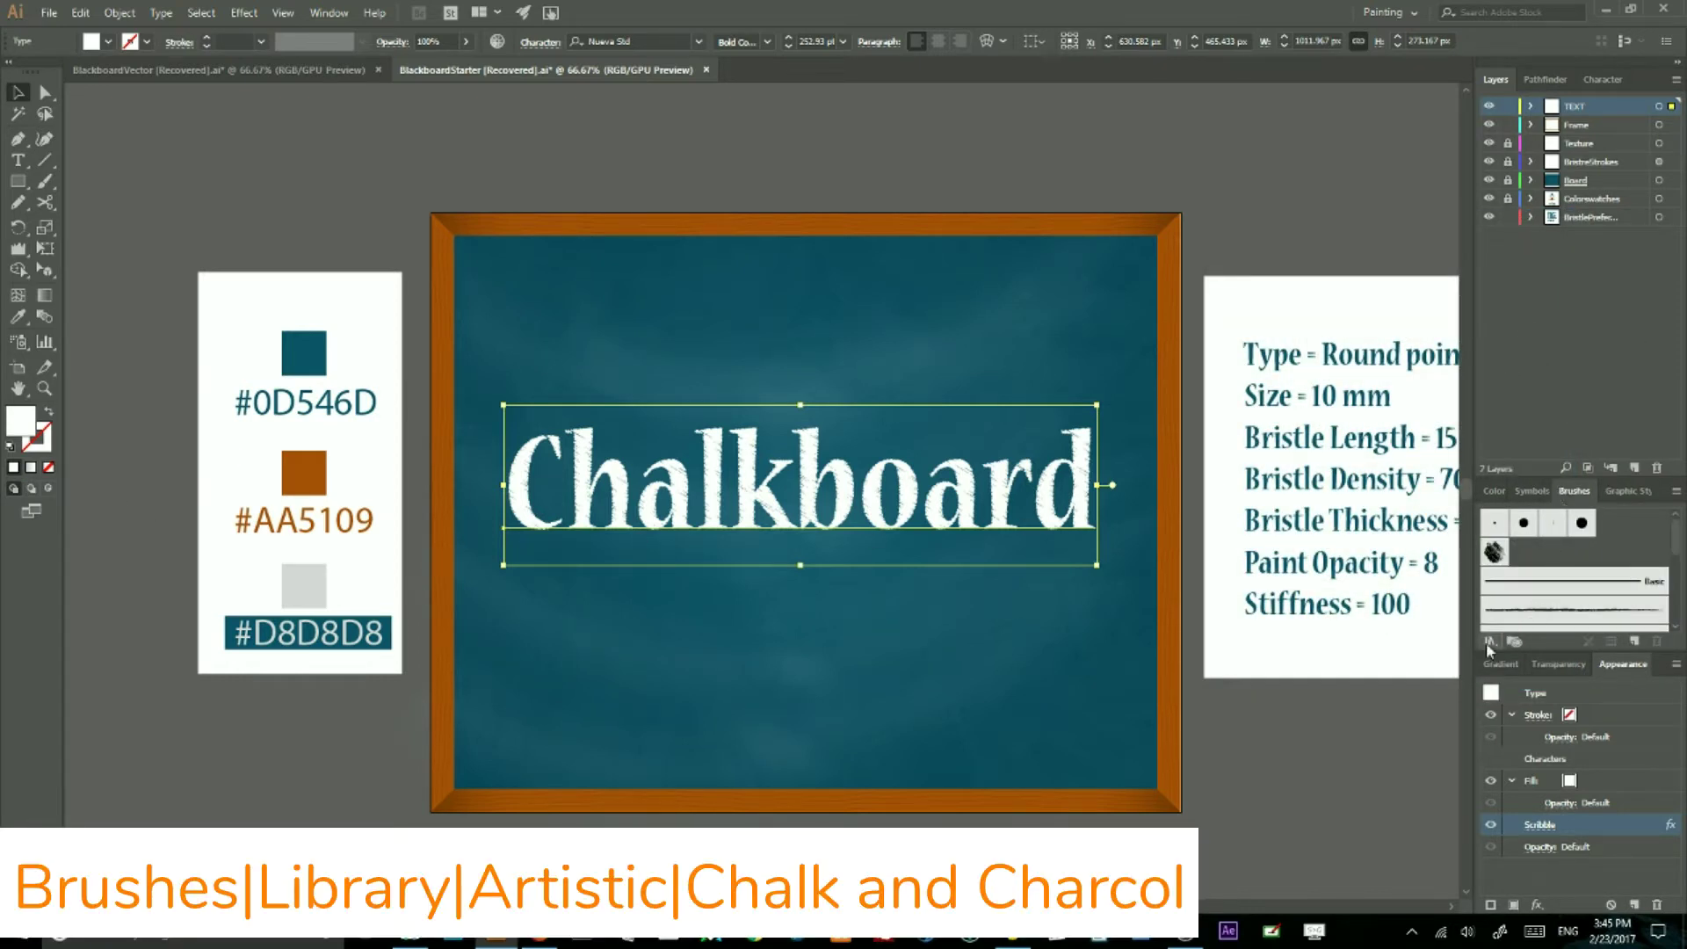
# Apply the Charcoal brush from the Artistic_ChalkCharcoalPencil library to the lettering's stroke
pyautogui.click(1485, 641)
pyautogui.moveTo(1513, 733)
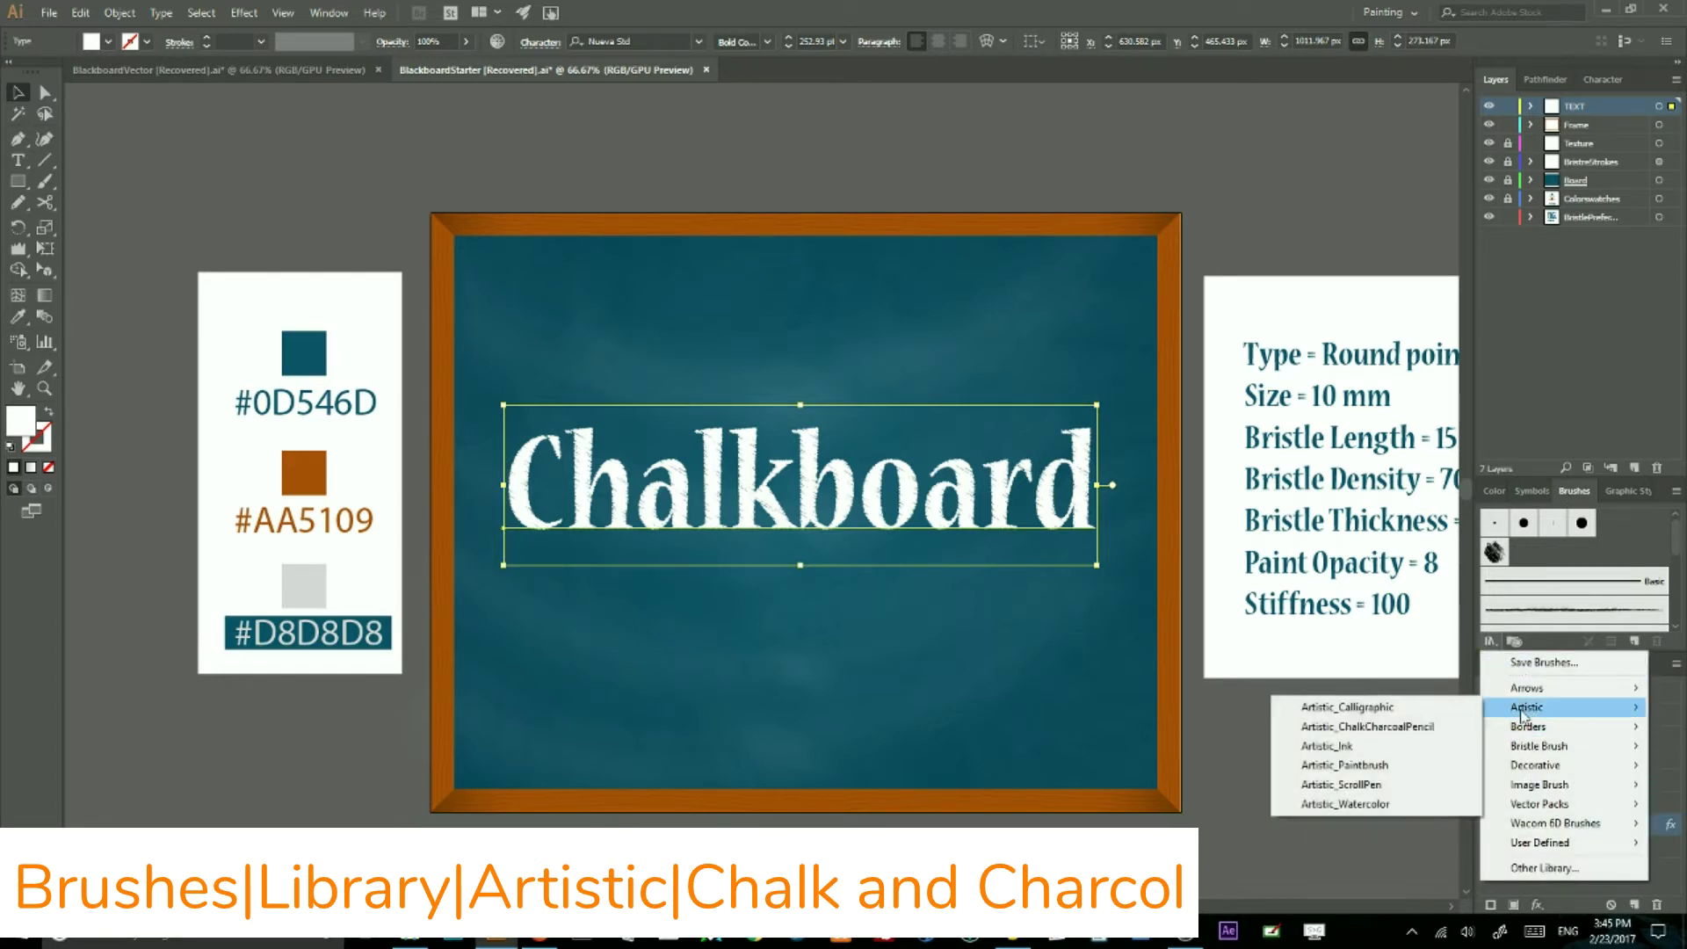
pyautogui.click(1400, 729)
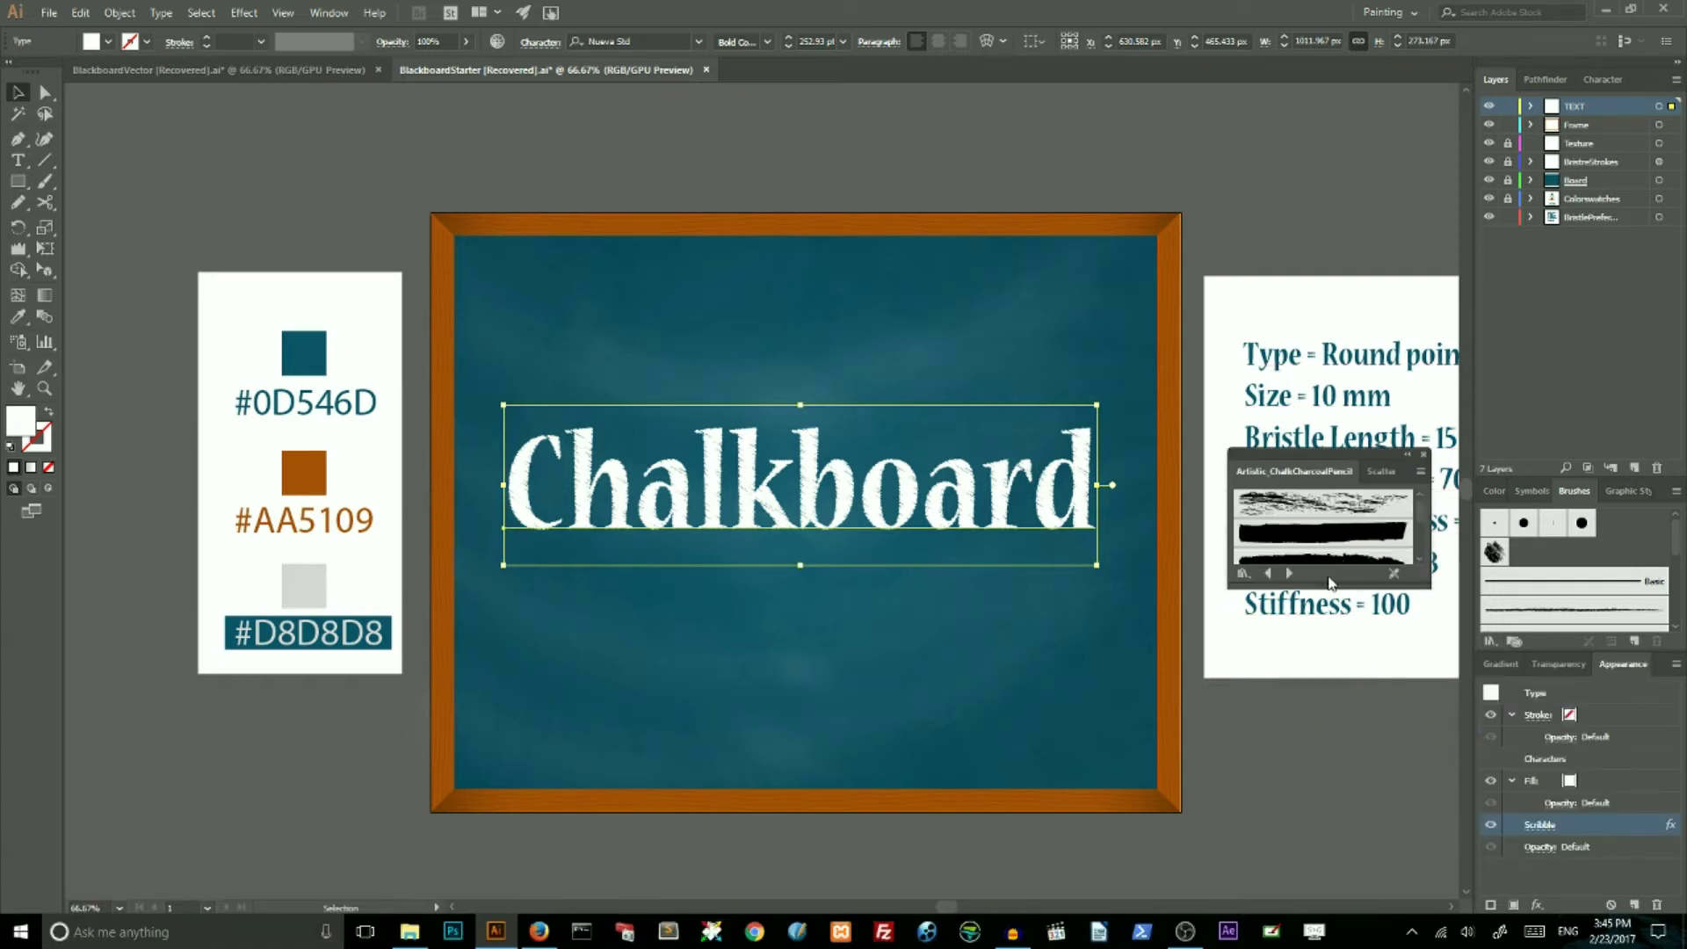
pyautogui.moveTo(1332, 586); pyautogui.dragTo(1337, 737)
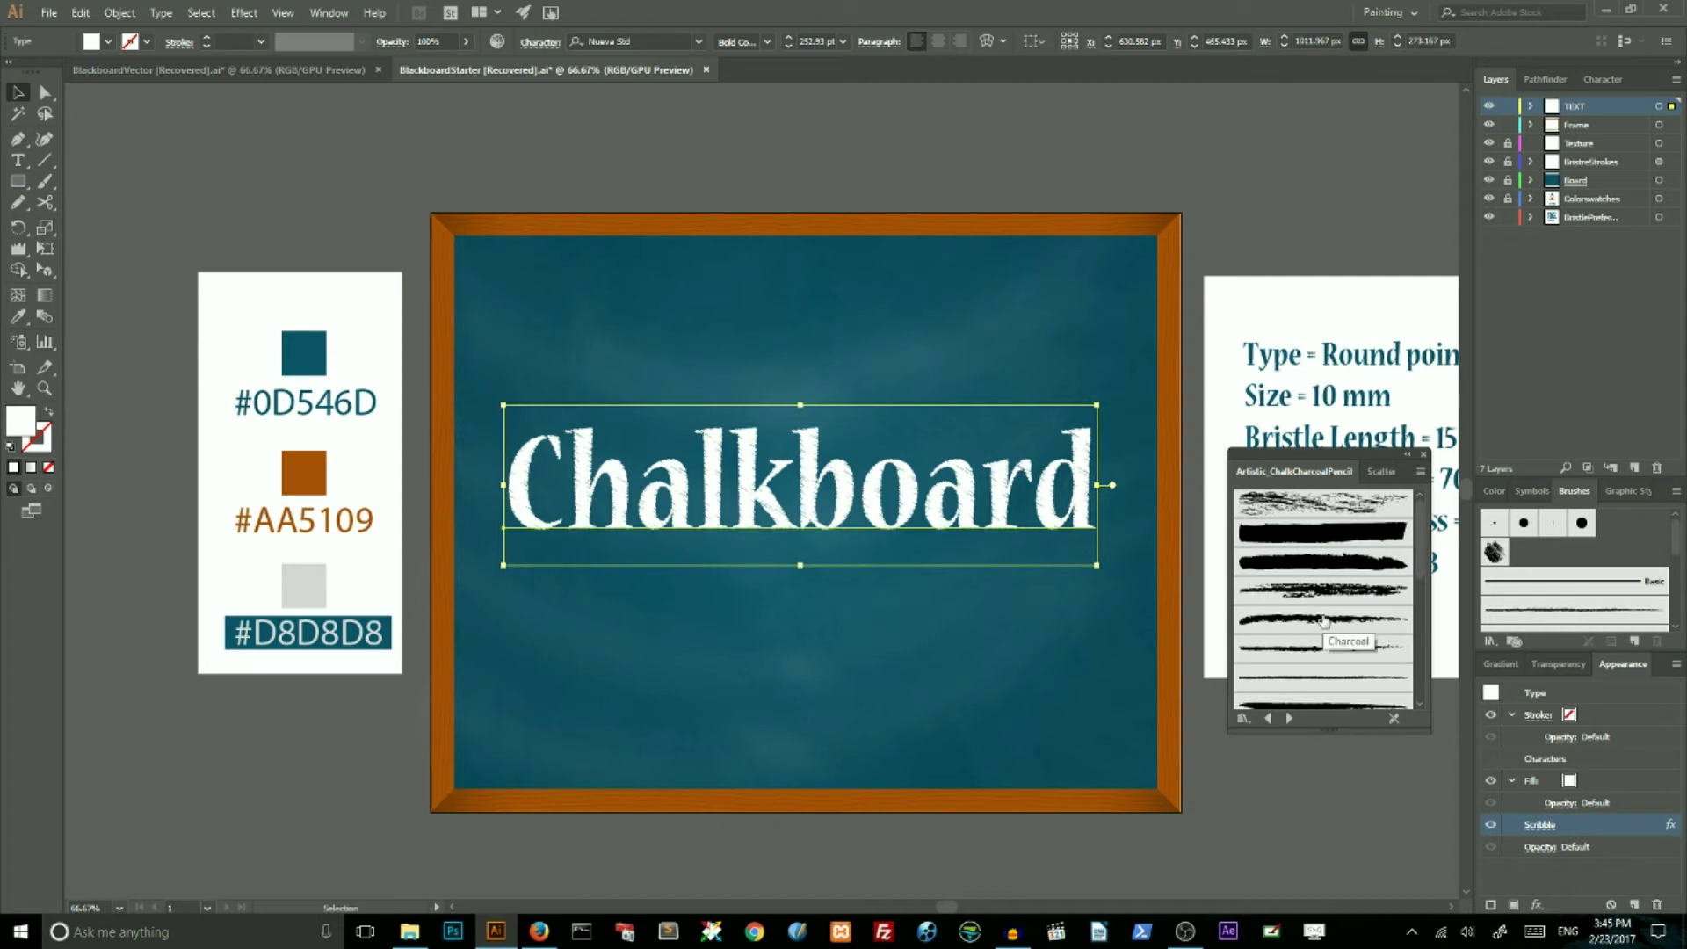
pyautogui.click(1324, 620)
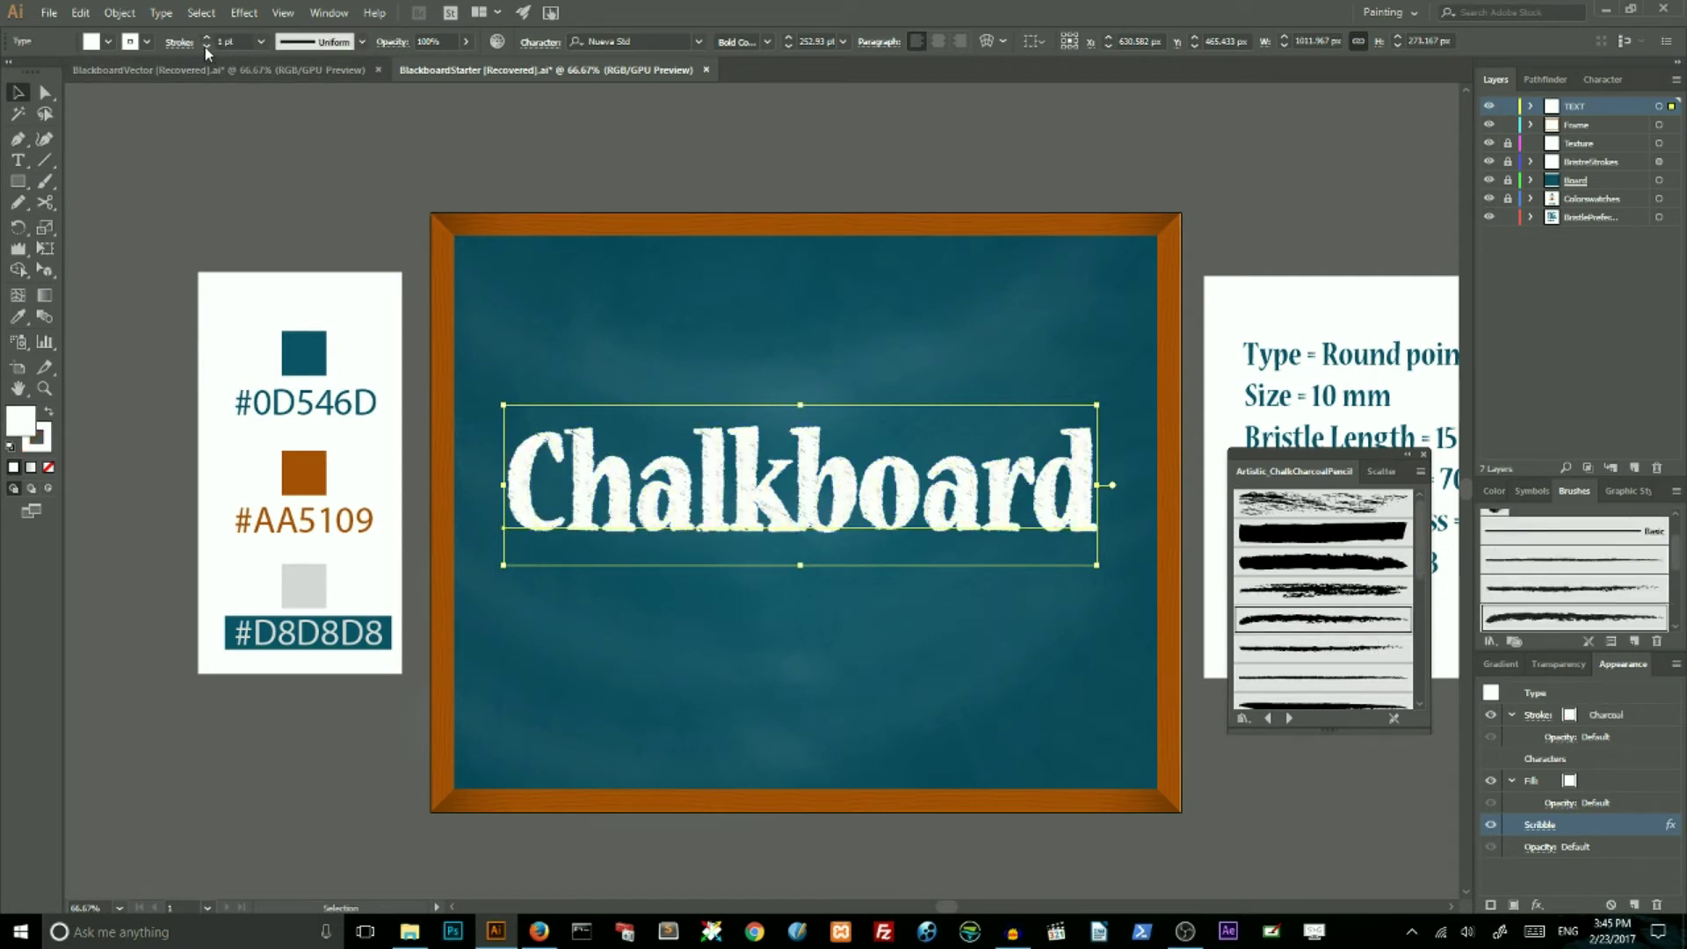
# Set the stroke weight to 0.75 pt and deselect the text to view the result
pyautogui.click(232, 41)
pyautogui.write('.75')
pyautogui.press('Return')
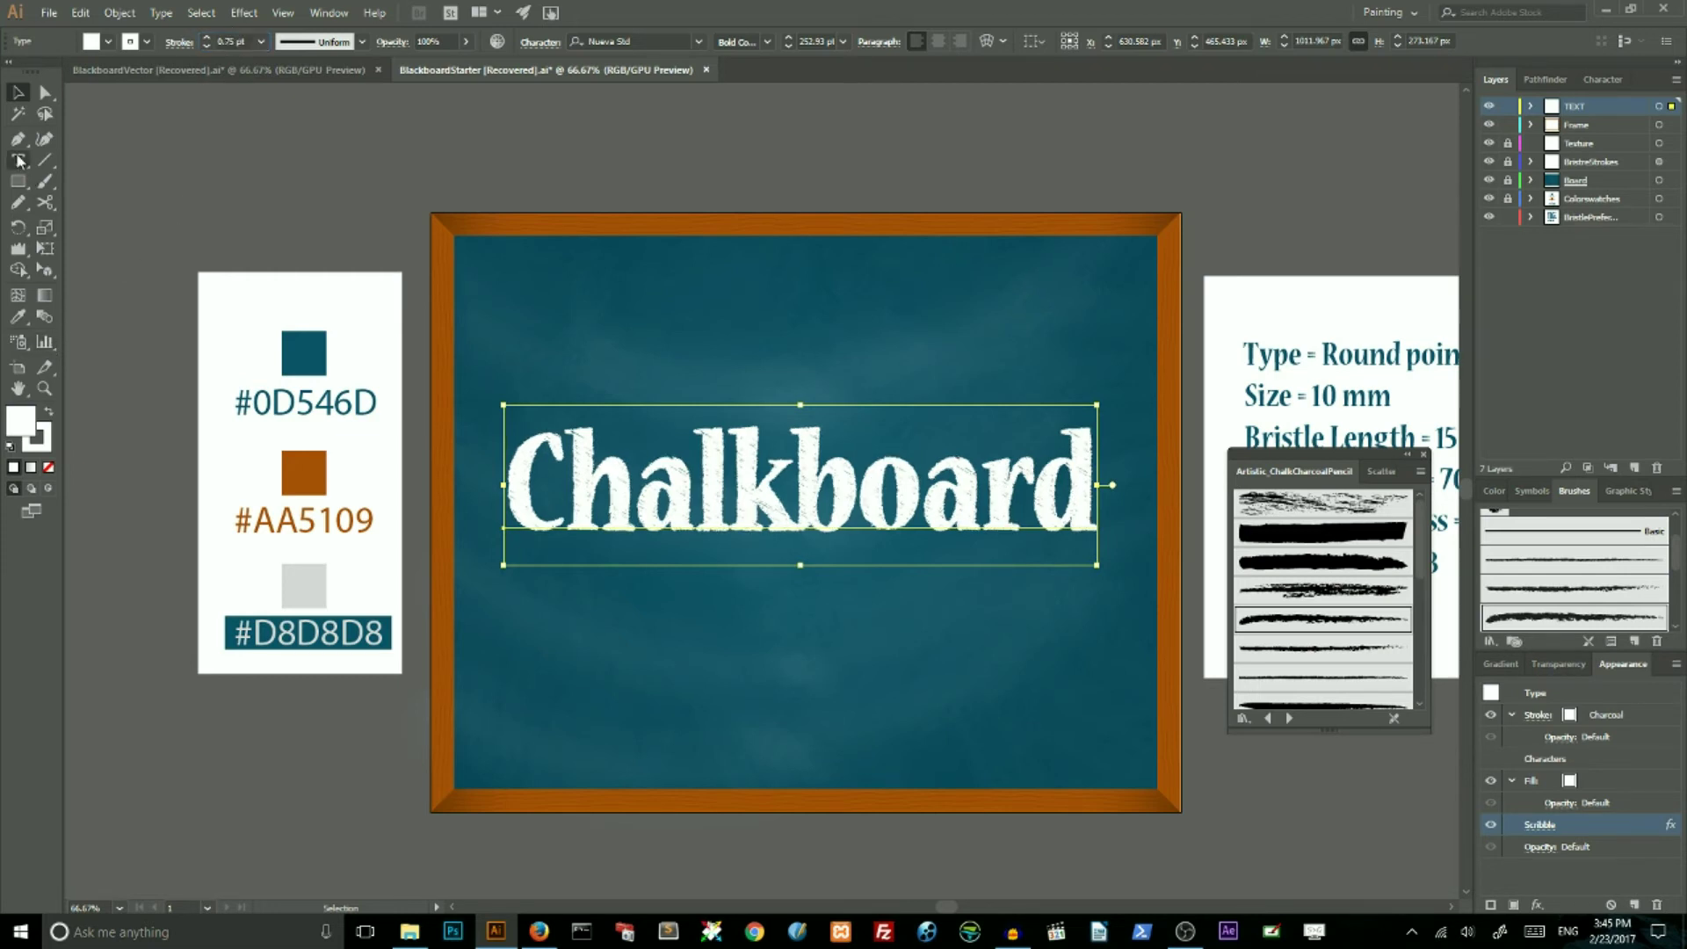
pyautogui.click(192, 180)
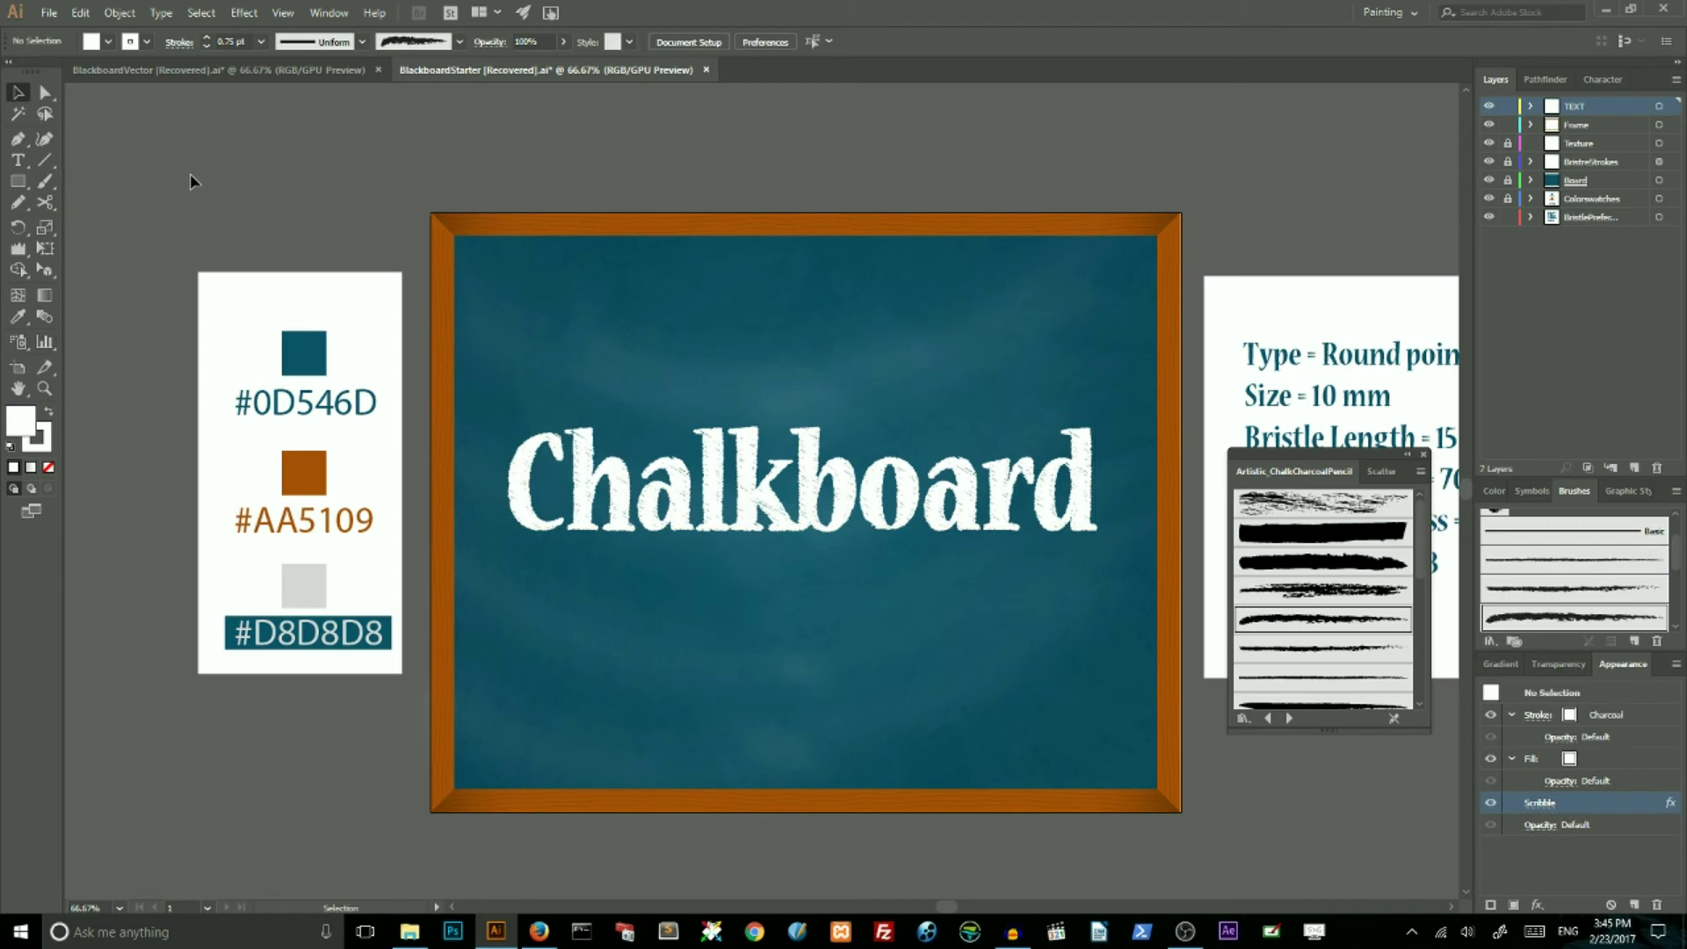